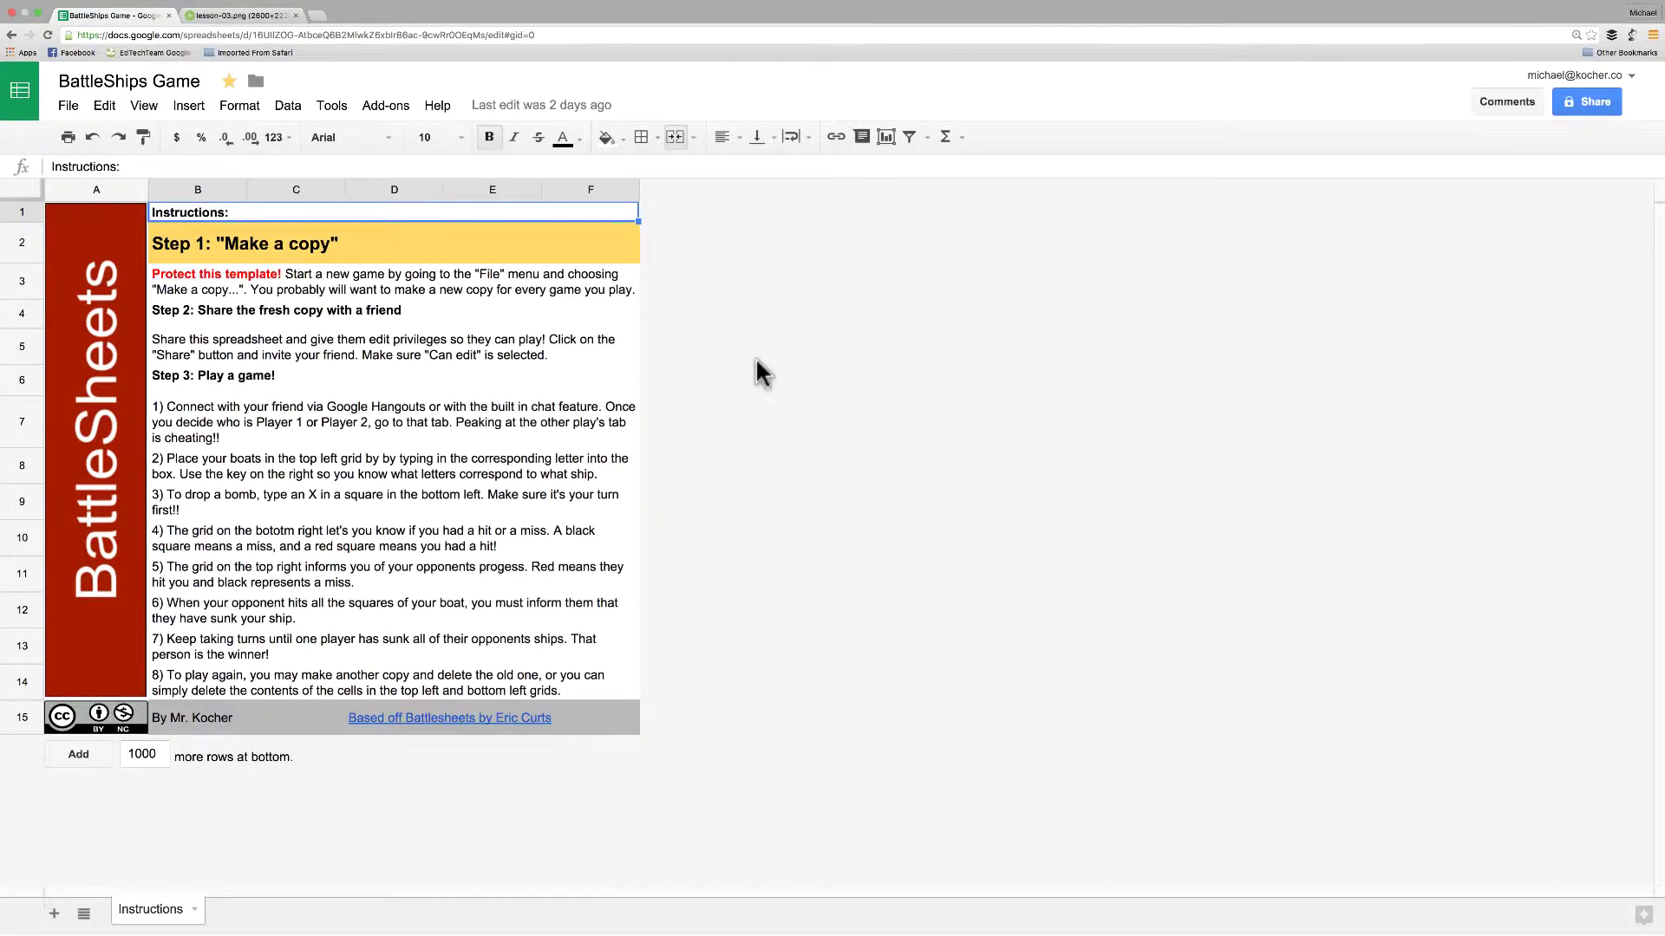
Check the finished board reference, then rename the new sheet to 'Player 1'
click(251, 15)
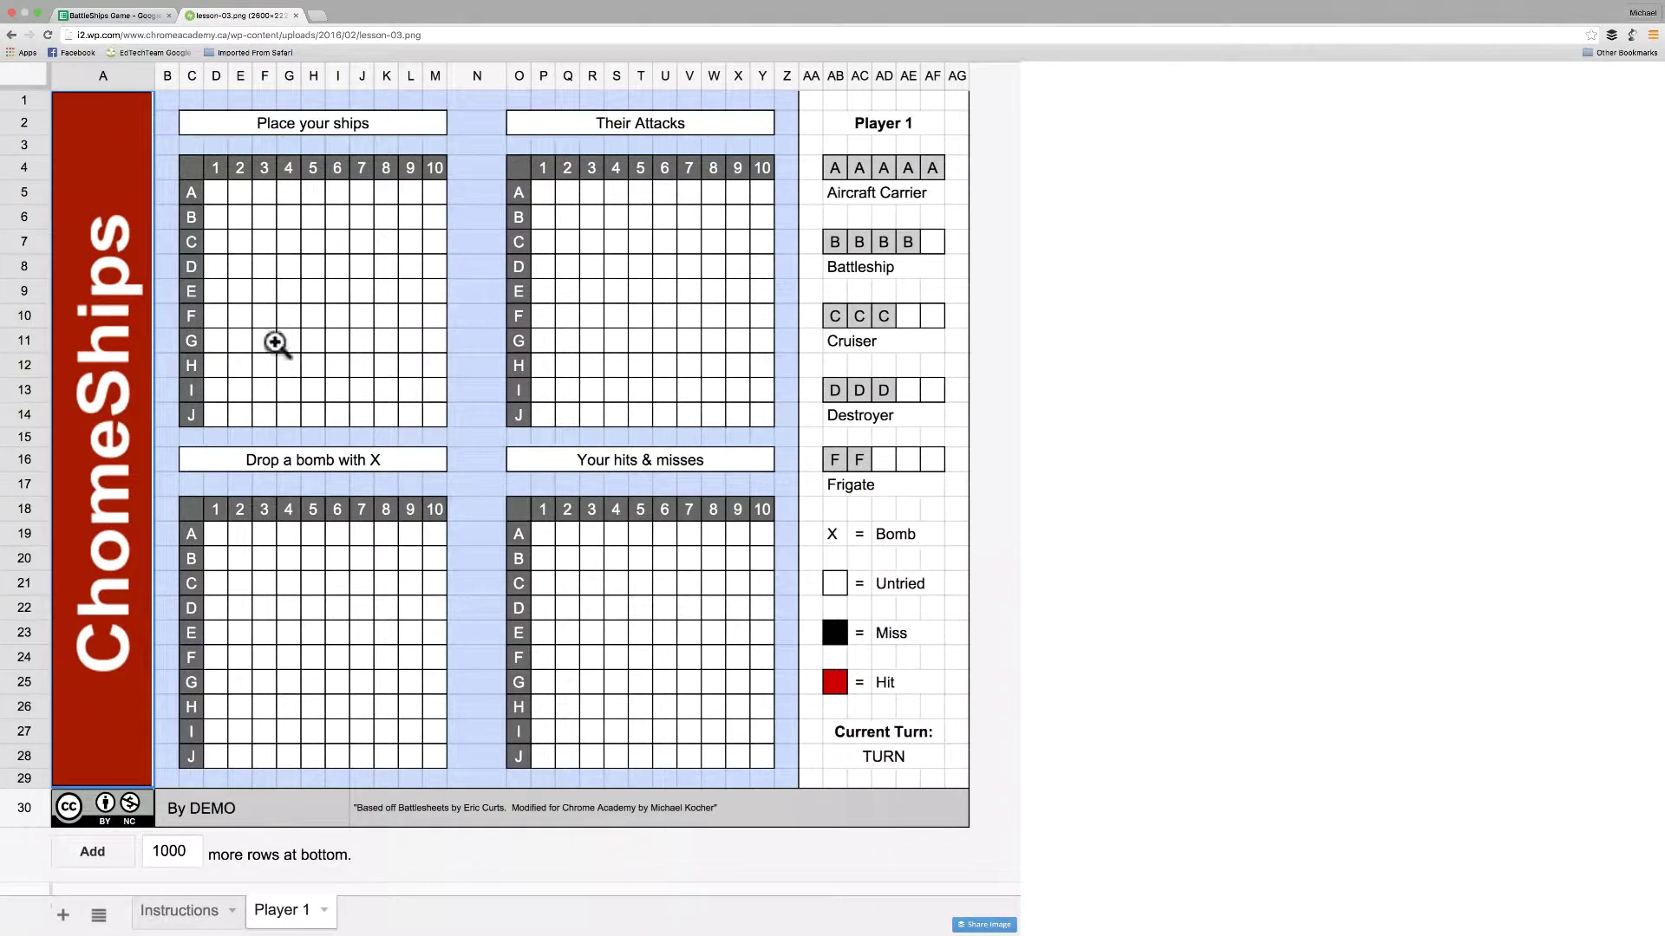
click(136, 15)
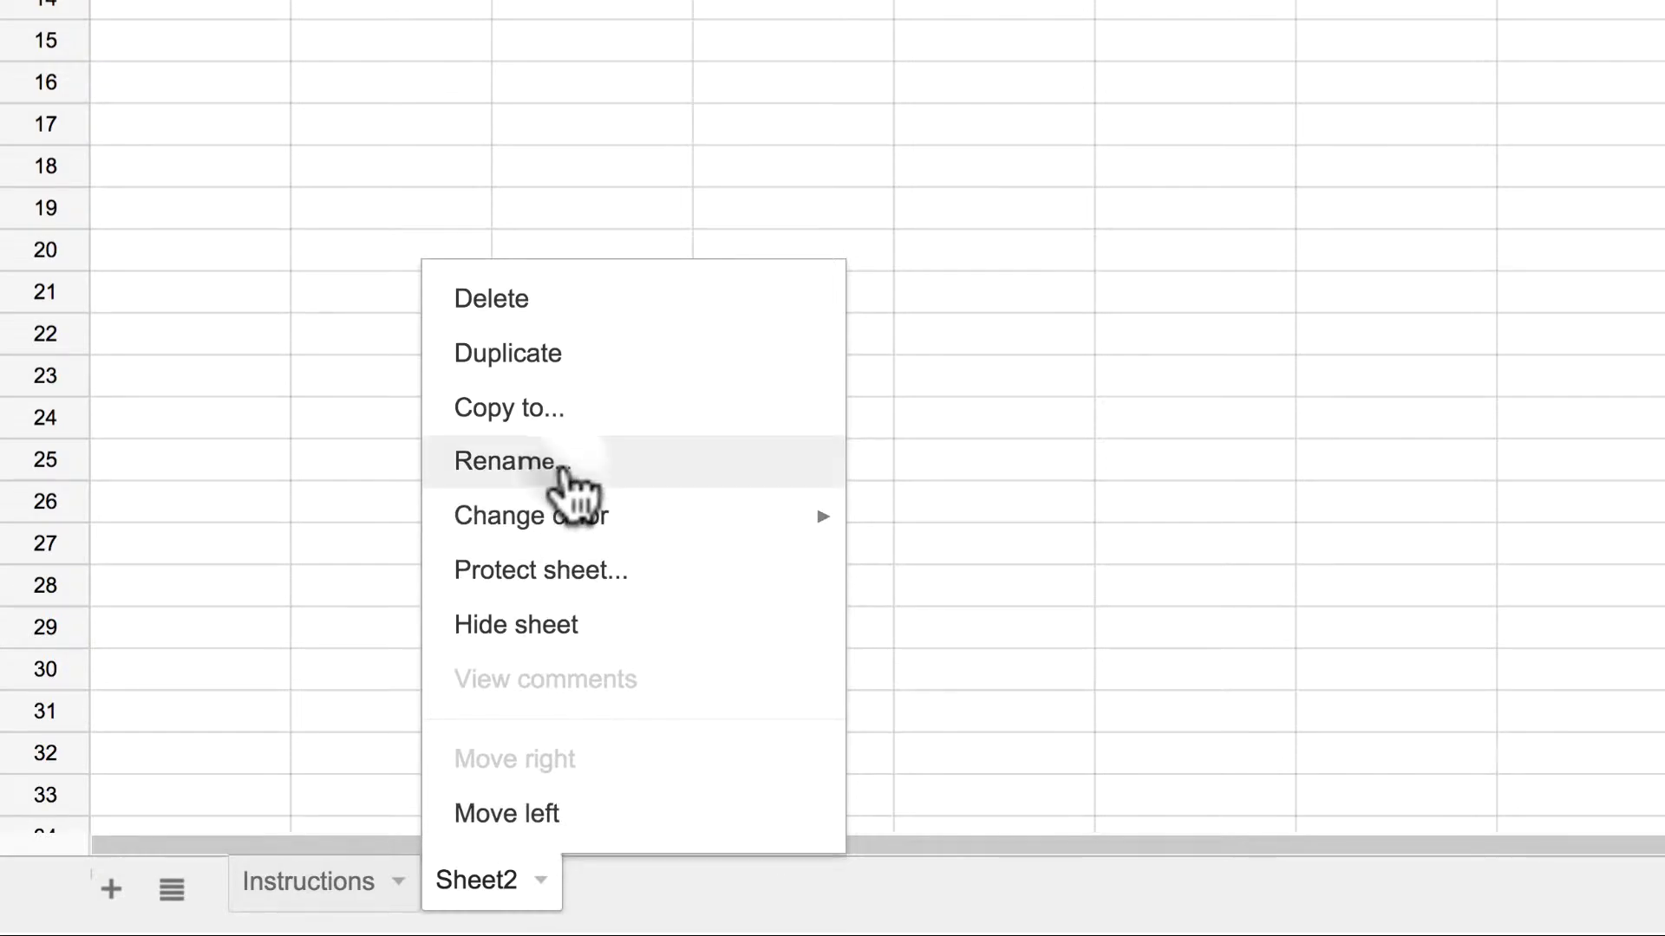
click(562, 466)
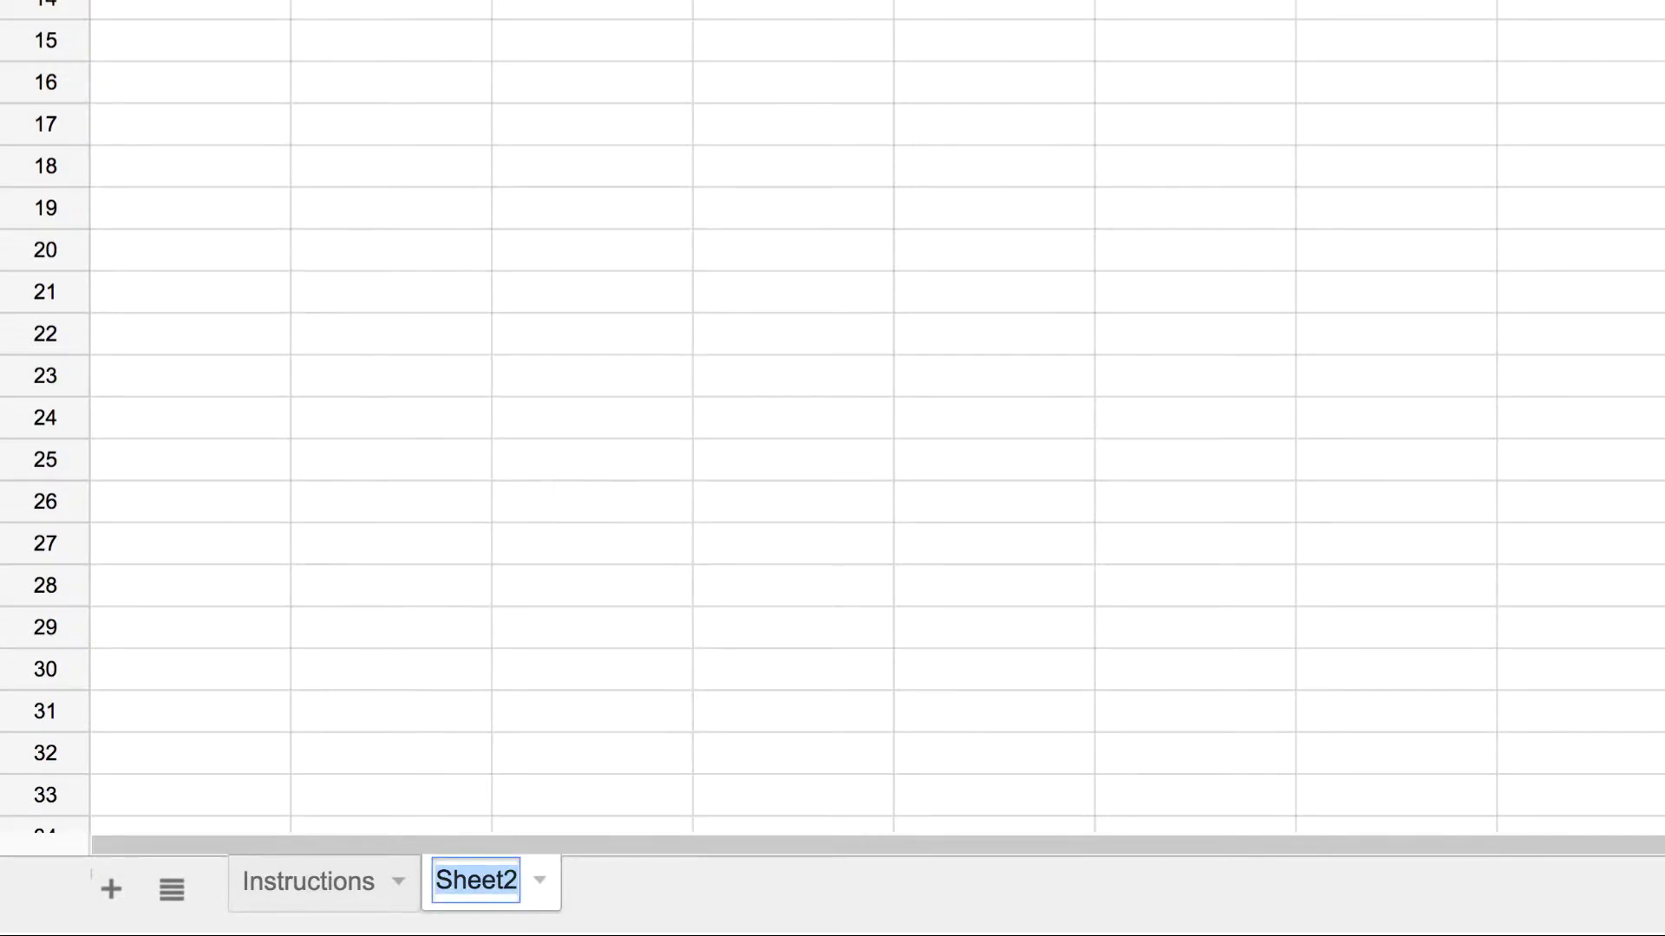
text(Player 1)
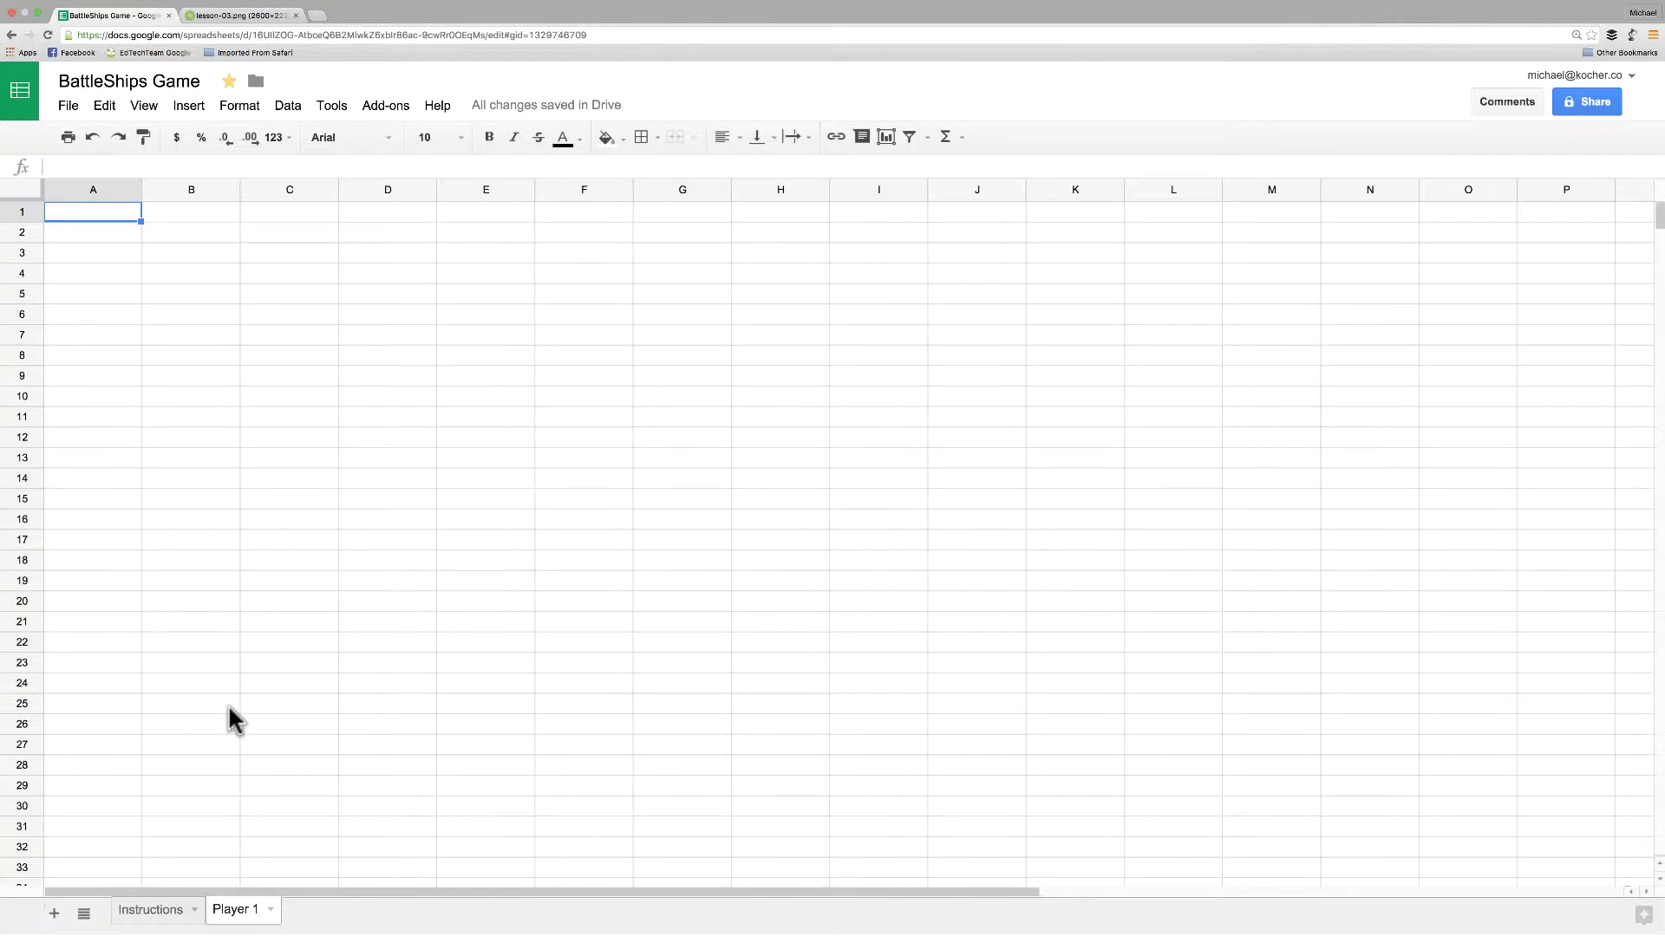
Select rows 31–1000 of the Player 1 sheet and delete them
scroll(175, 732, down, 20)
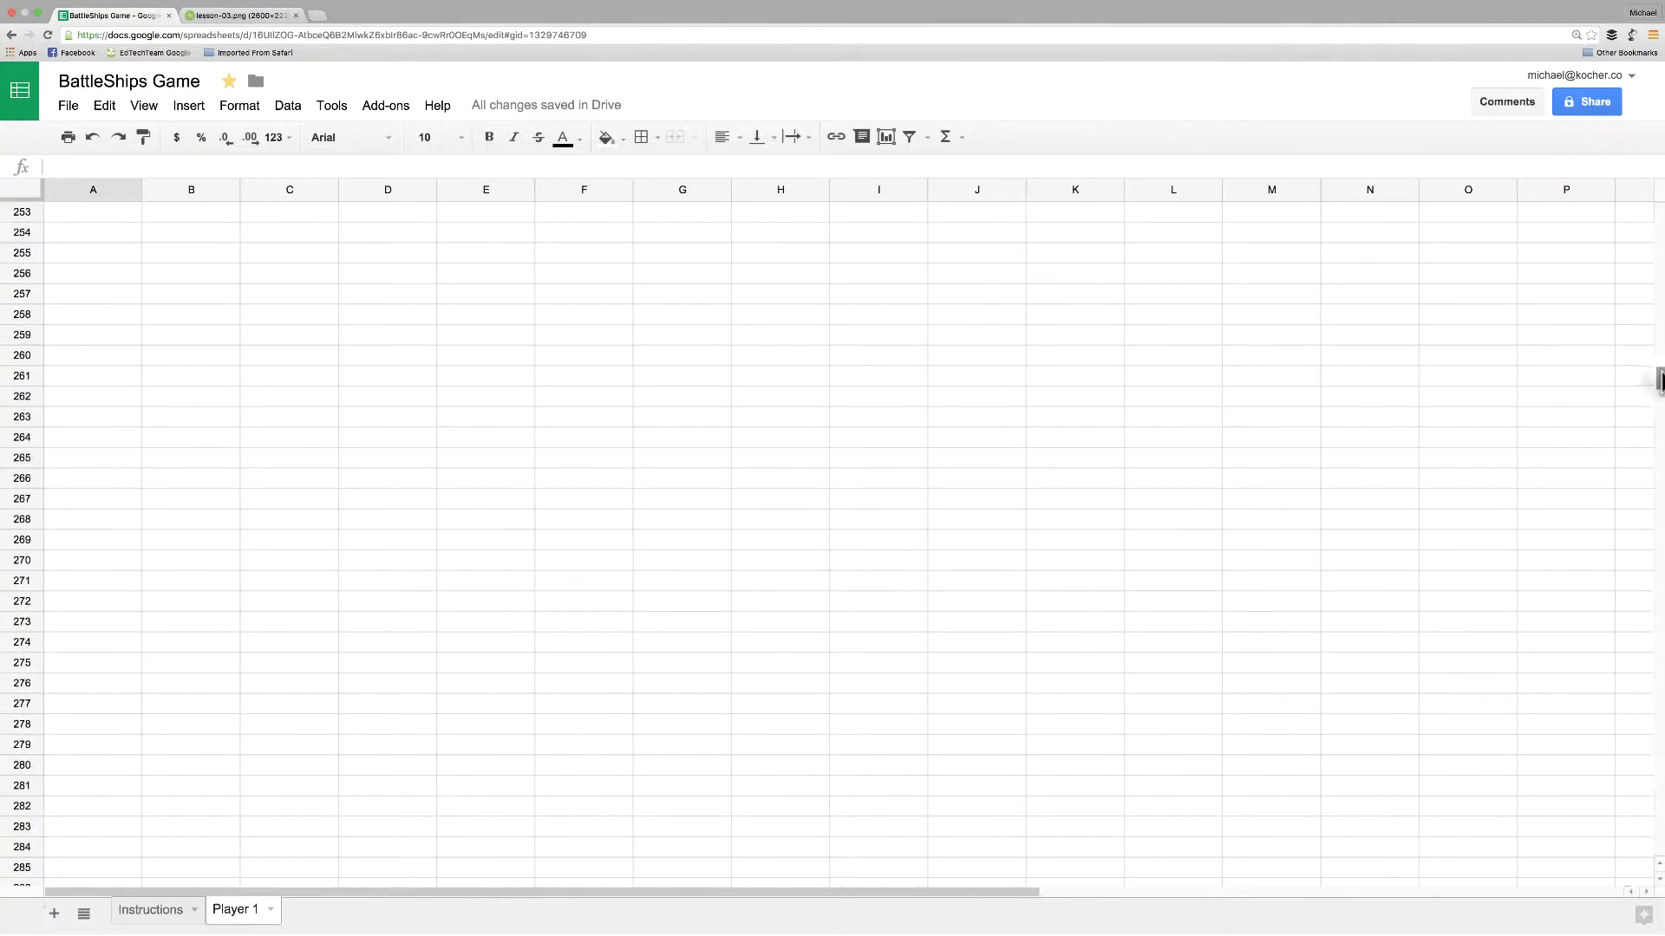
drag(1660, 407, 1660, 867)
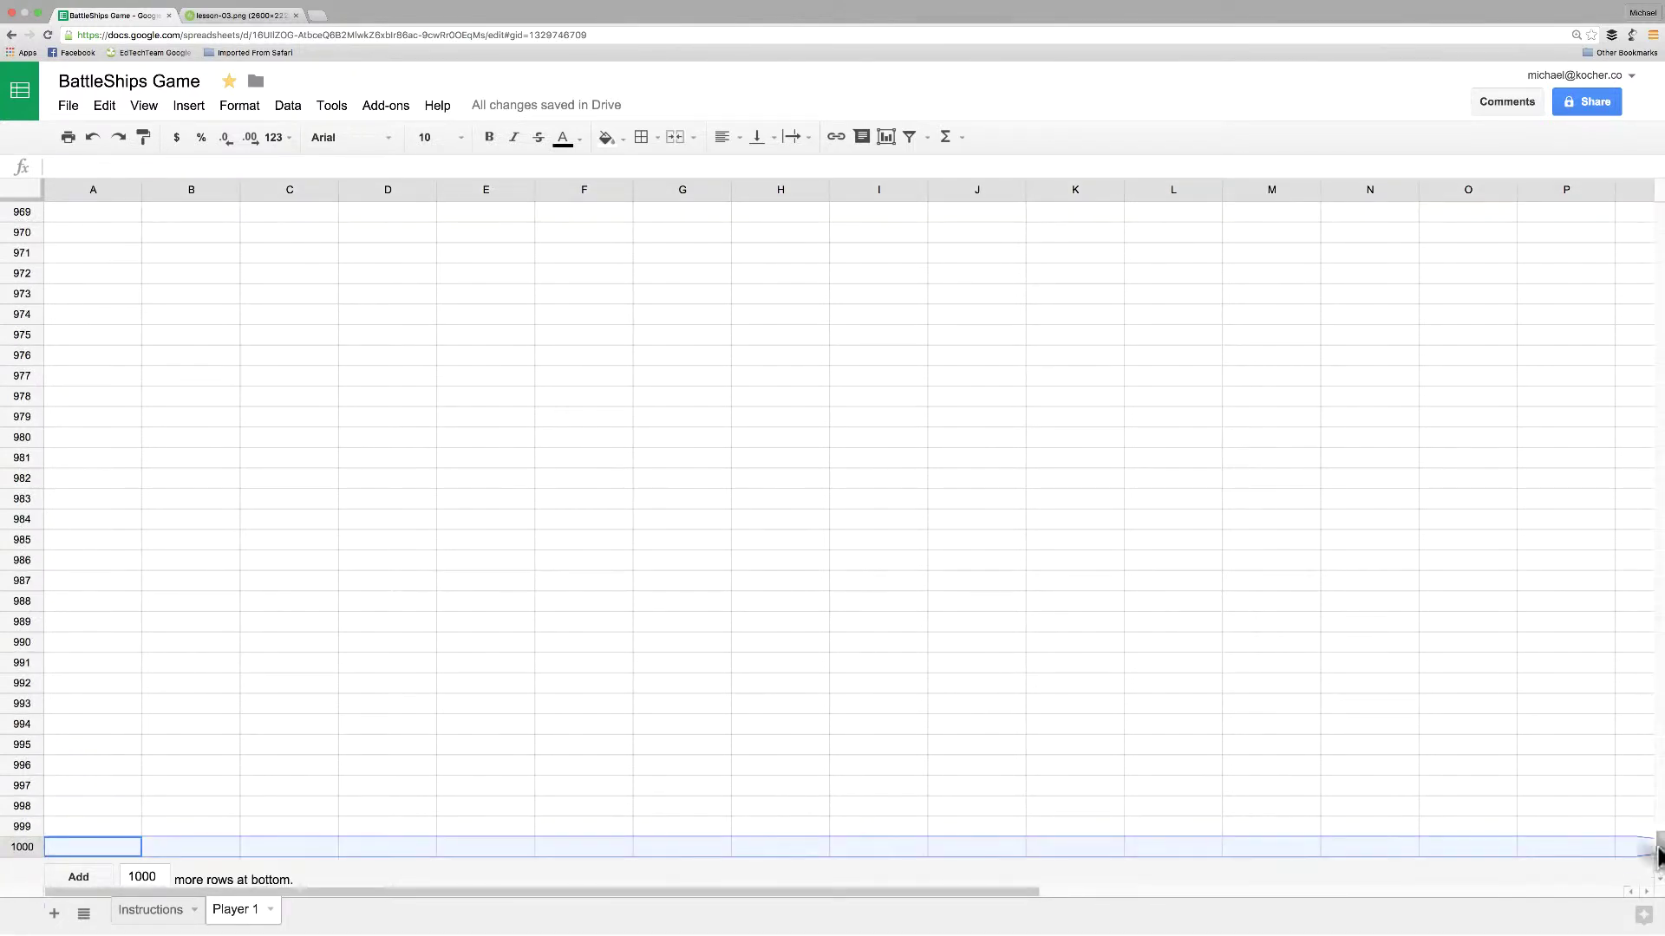
drag(1660, 844, 1624, 242)
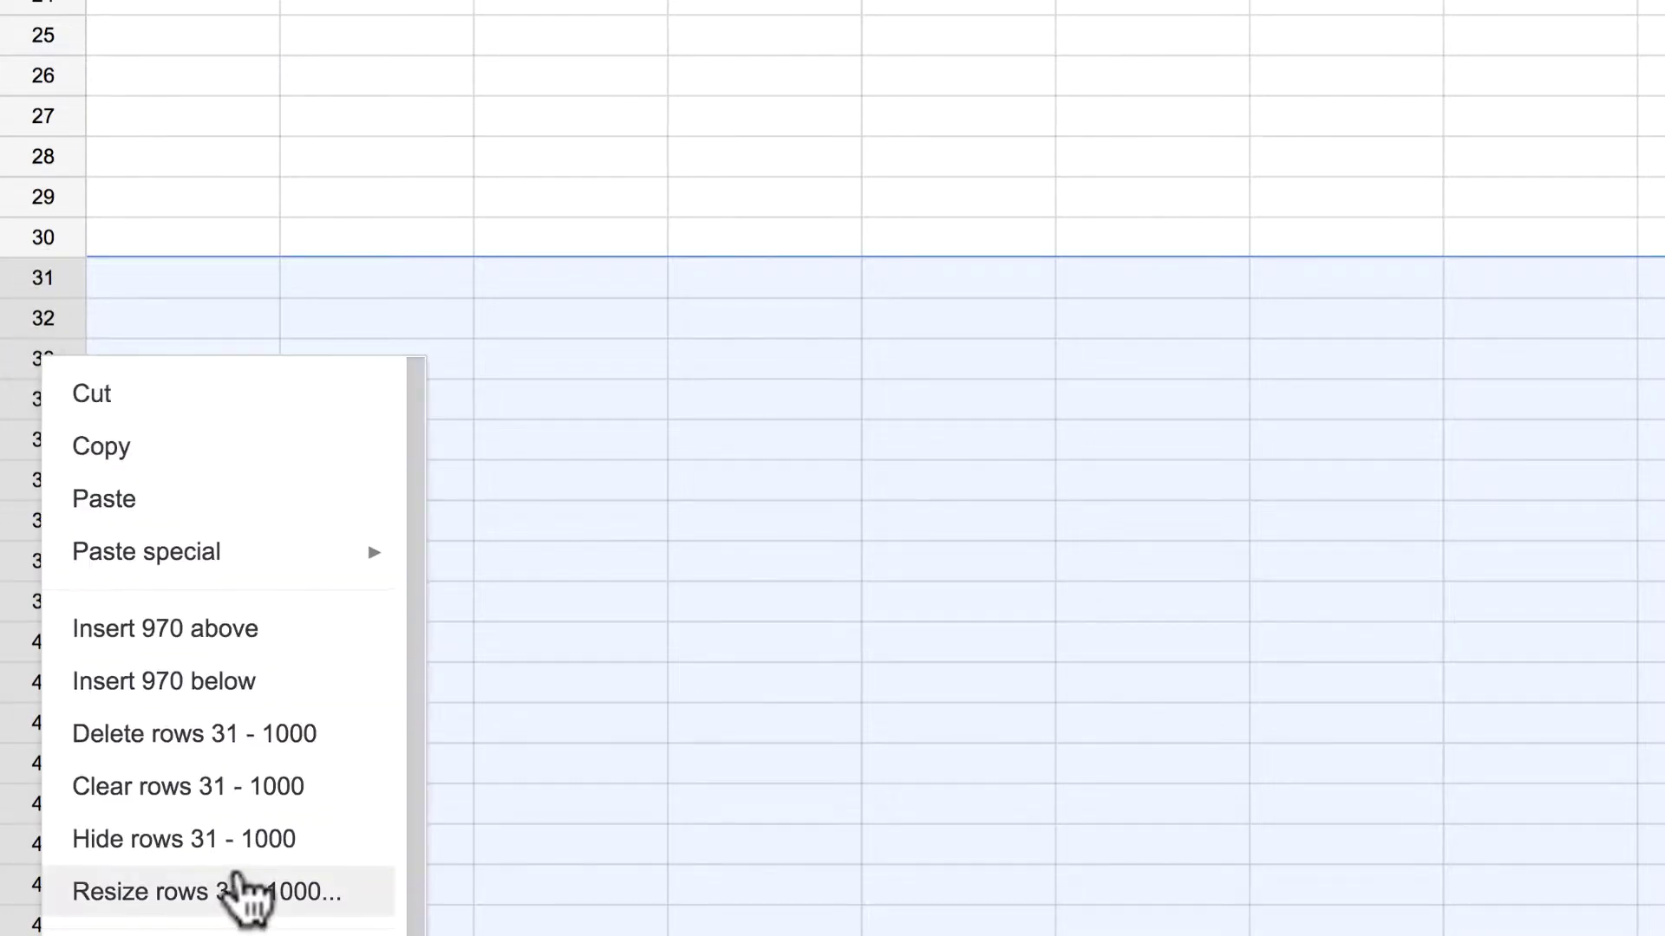
click(216, 733)
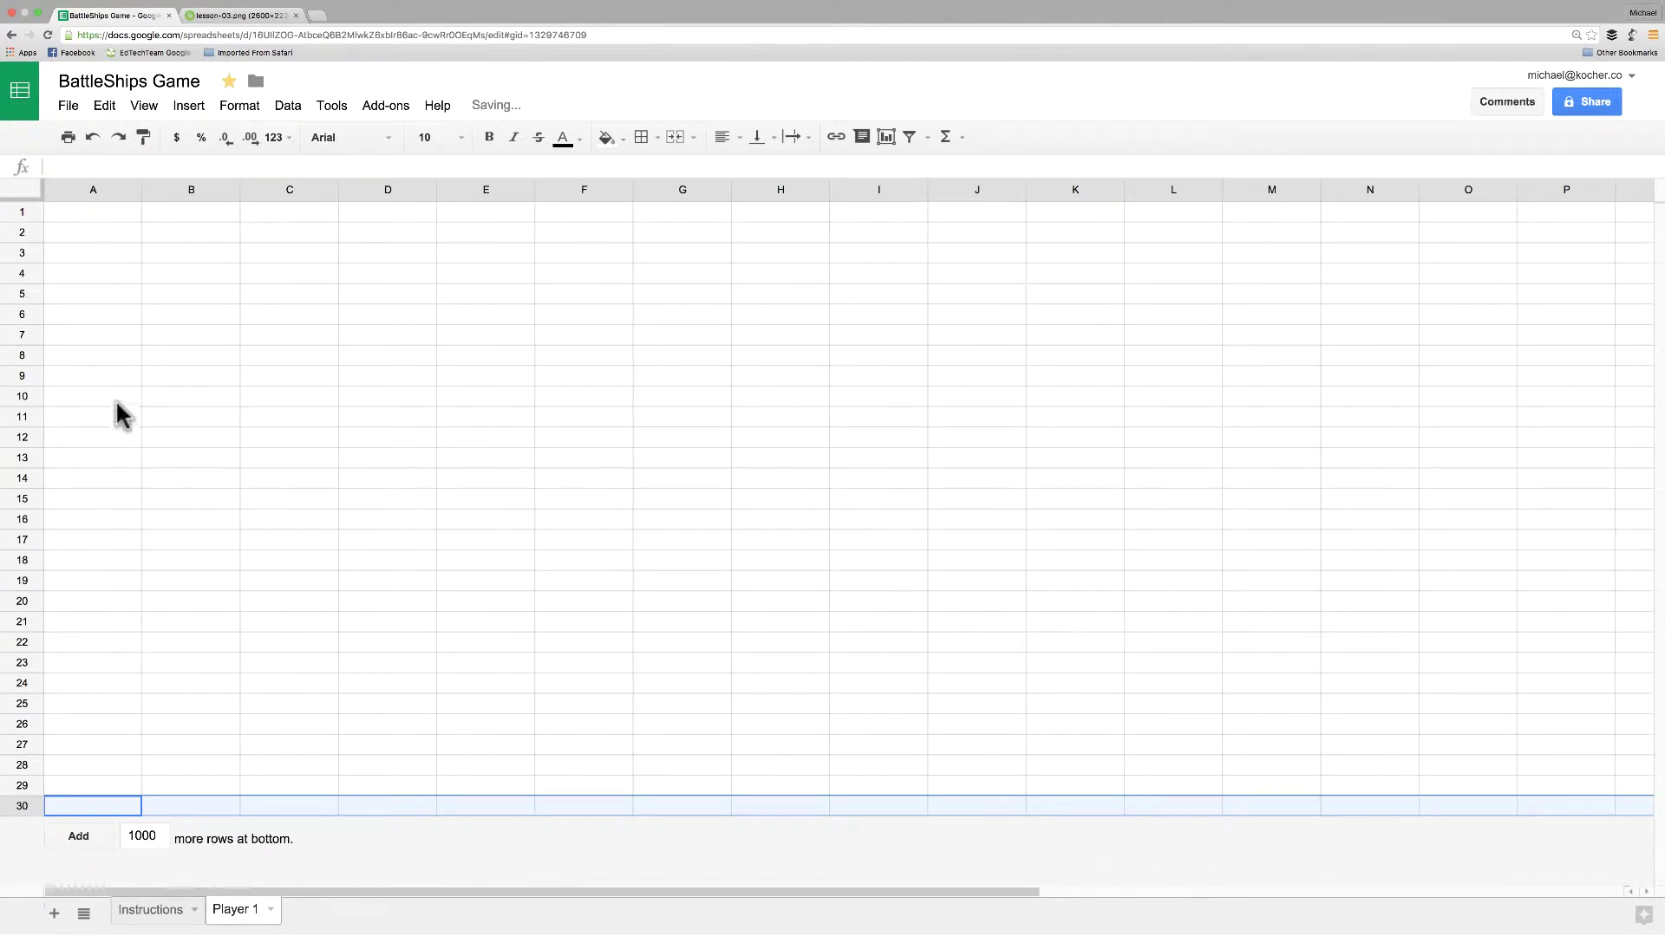
Copy columns V–Z and paste them at Z1 to extend the sheet to column AD
drag(565, 893, 1152, 853)
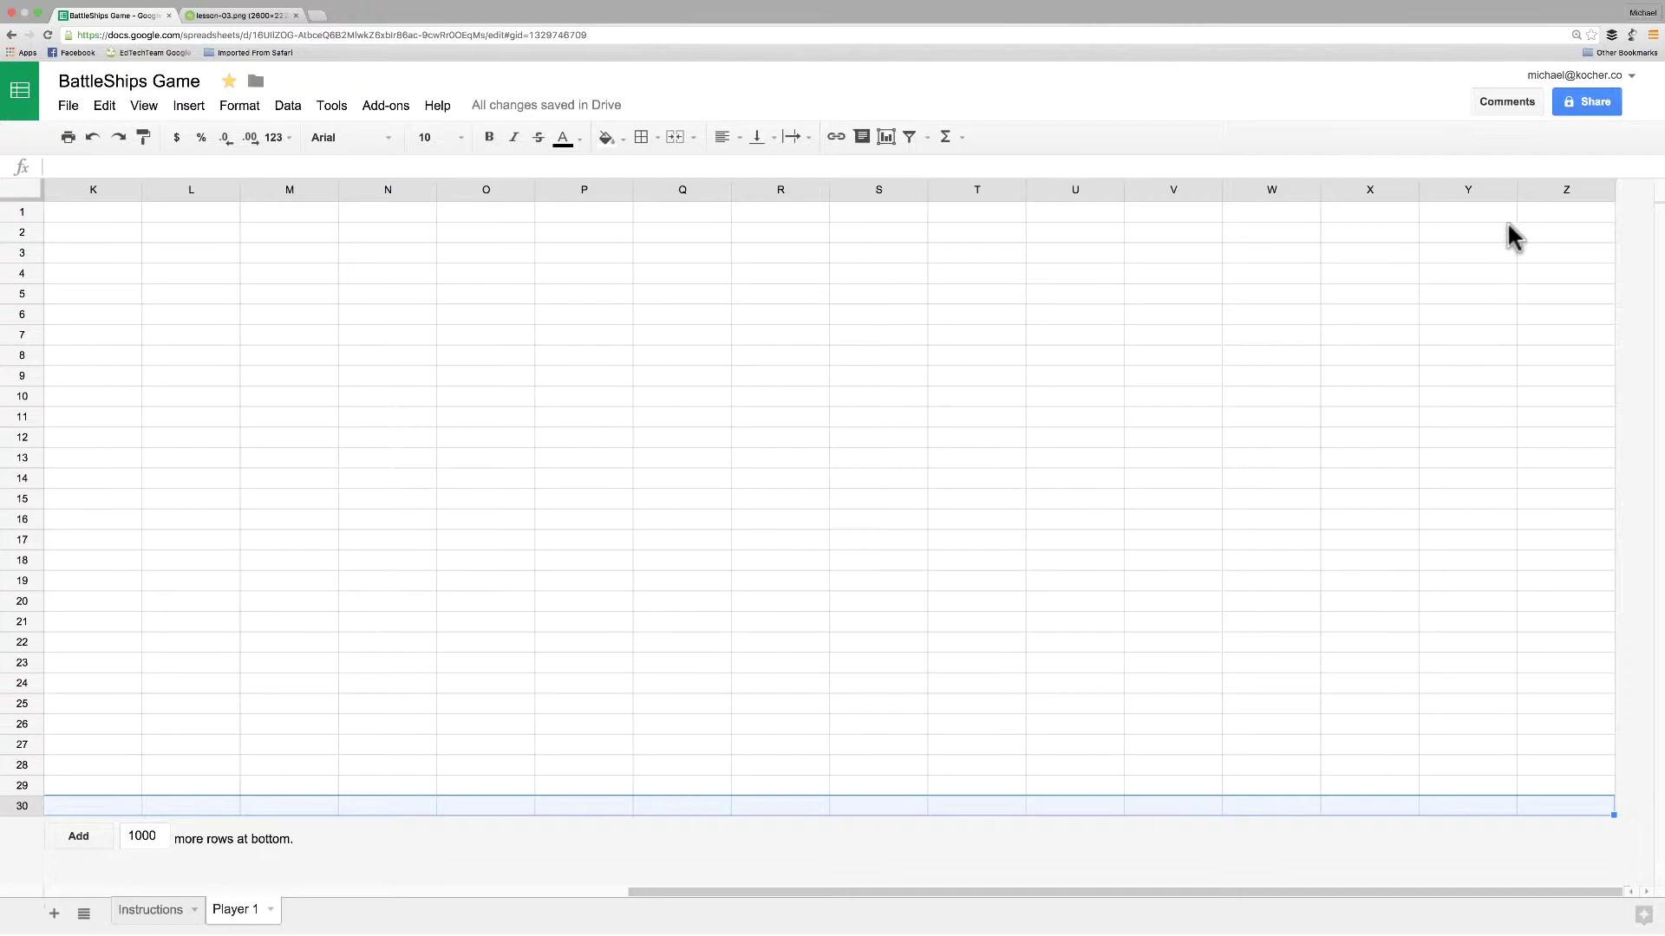
click(1548, 190)
drag(1509, 203, 1161, 189)
key(super+c)
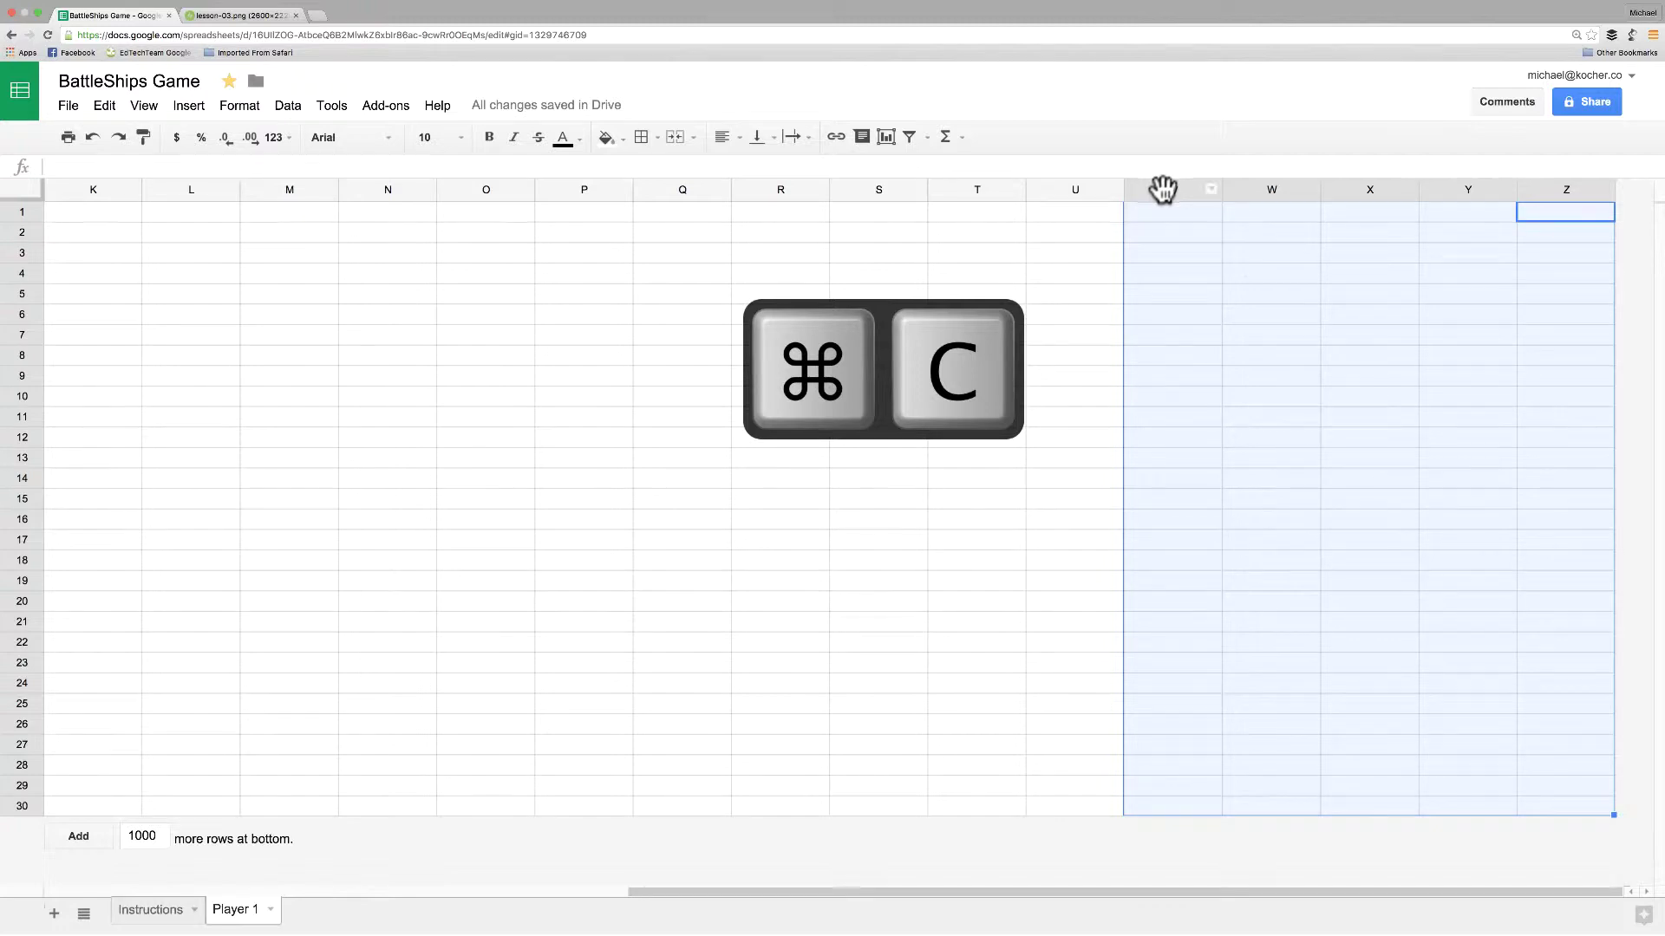
click(1537, 213)
key(super+v)
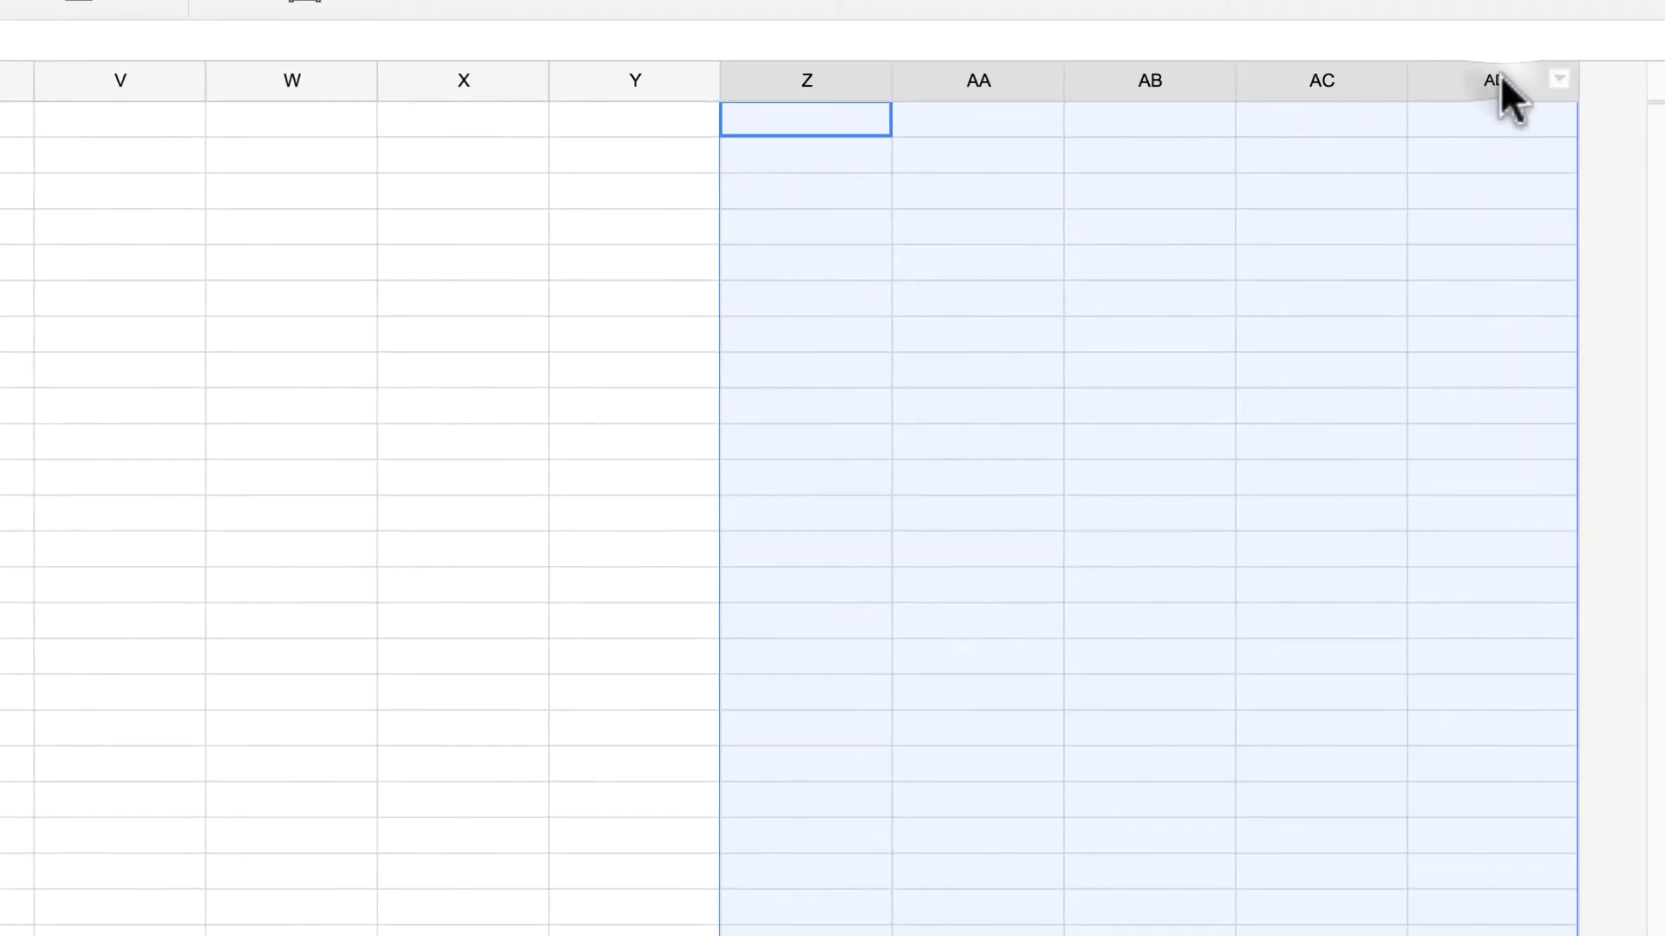
Insert three more columns after AD, creating AE, AF and AG
click(1570, 188)
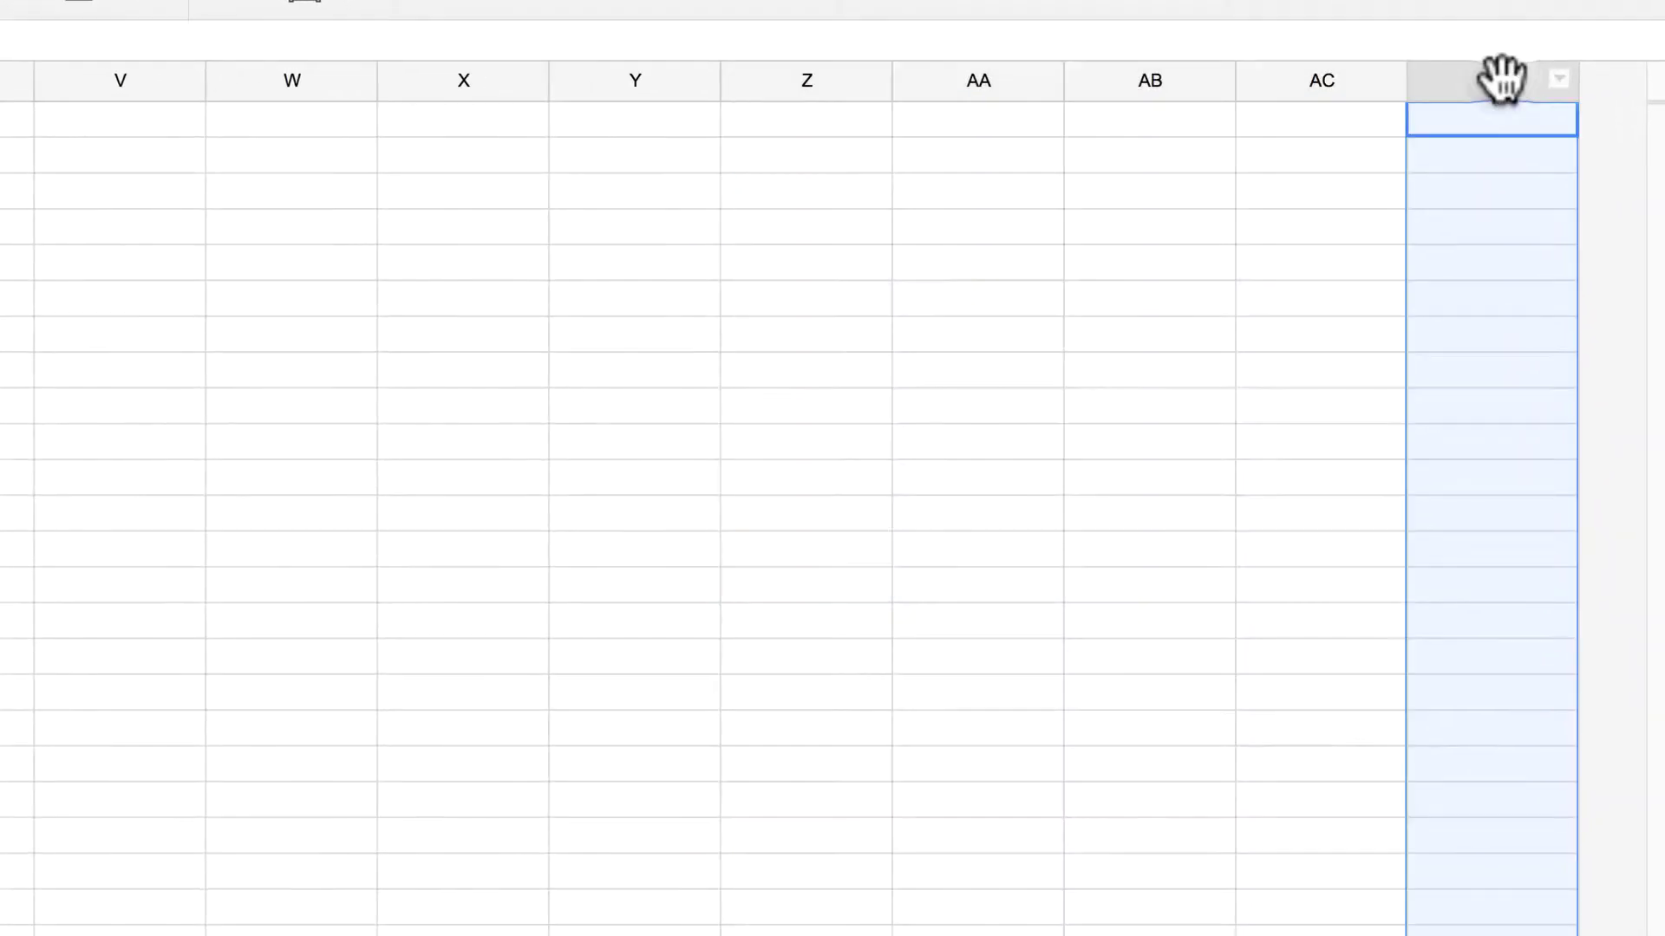
right_click(1501, 80)
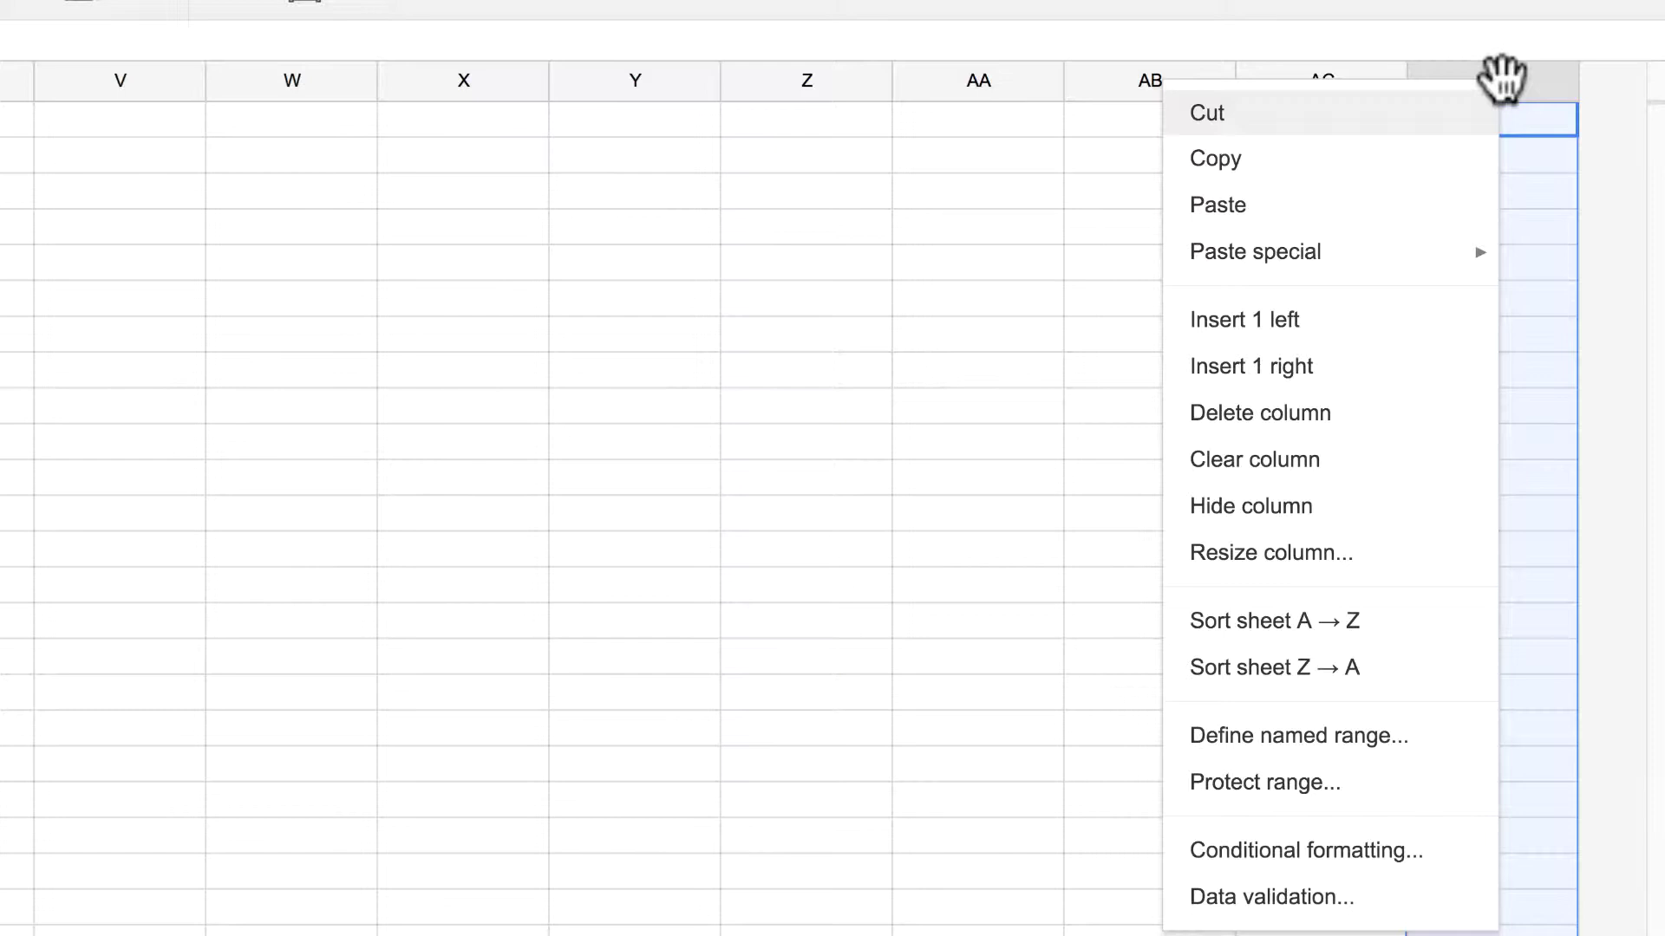
click(1398, 372)
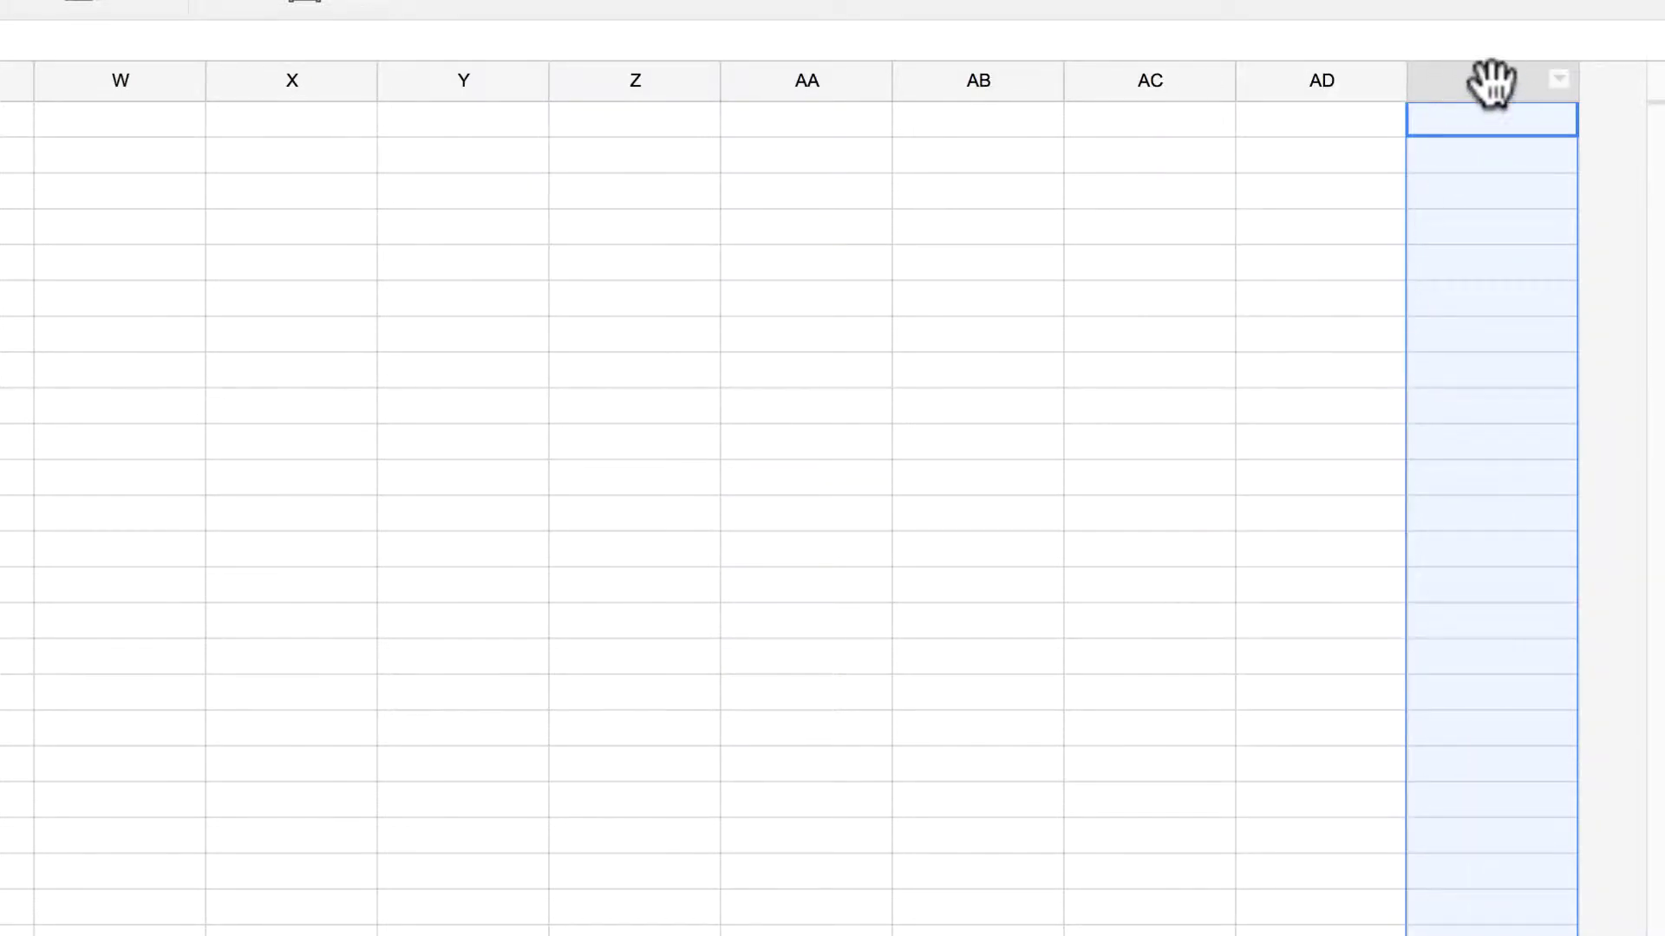
right_click(1491, 83)
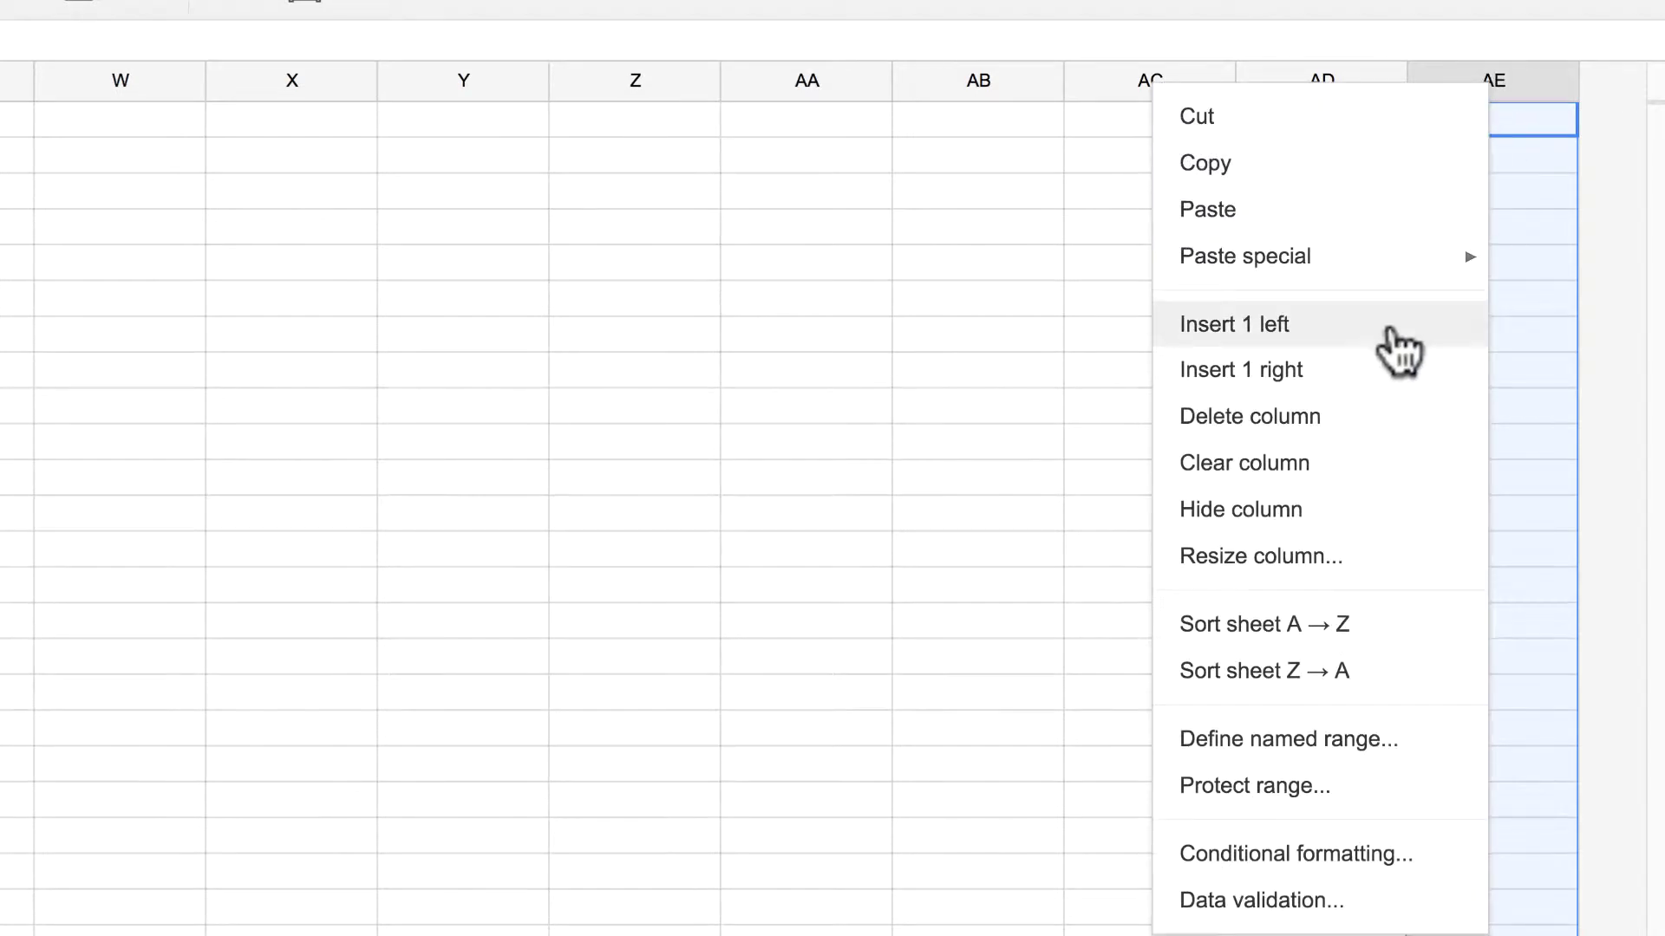
click(1375, 371)
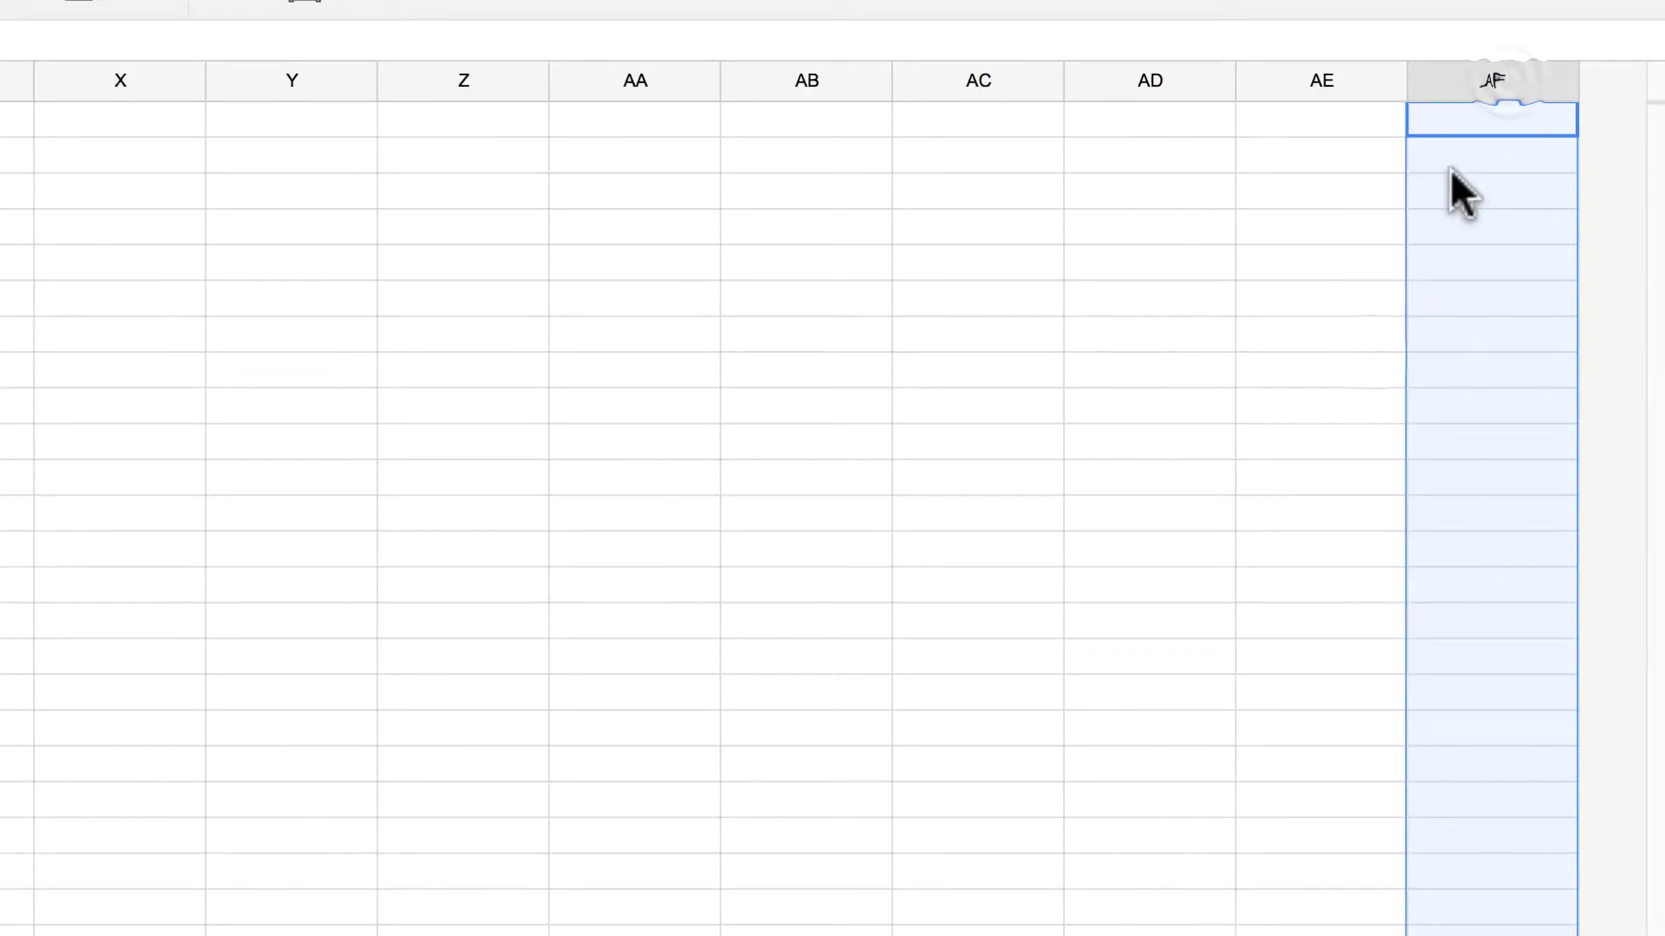
right_click(1498, 76)
click(1332, 378)
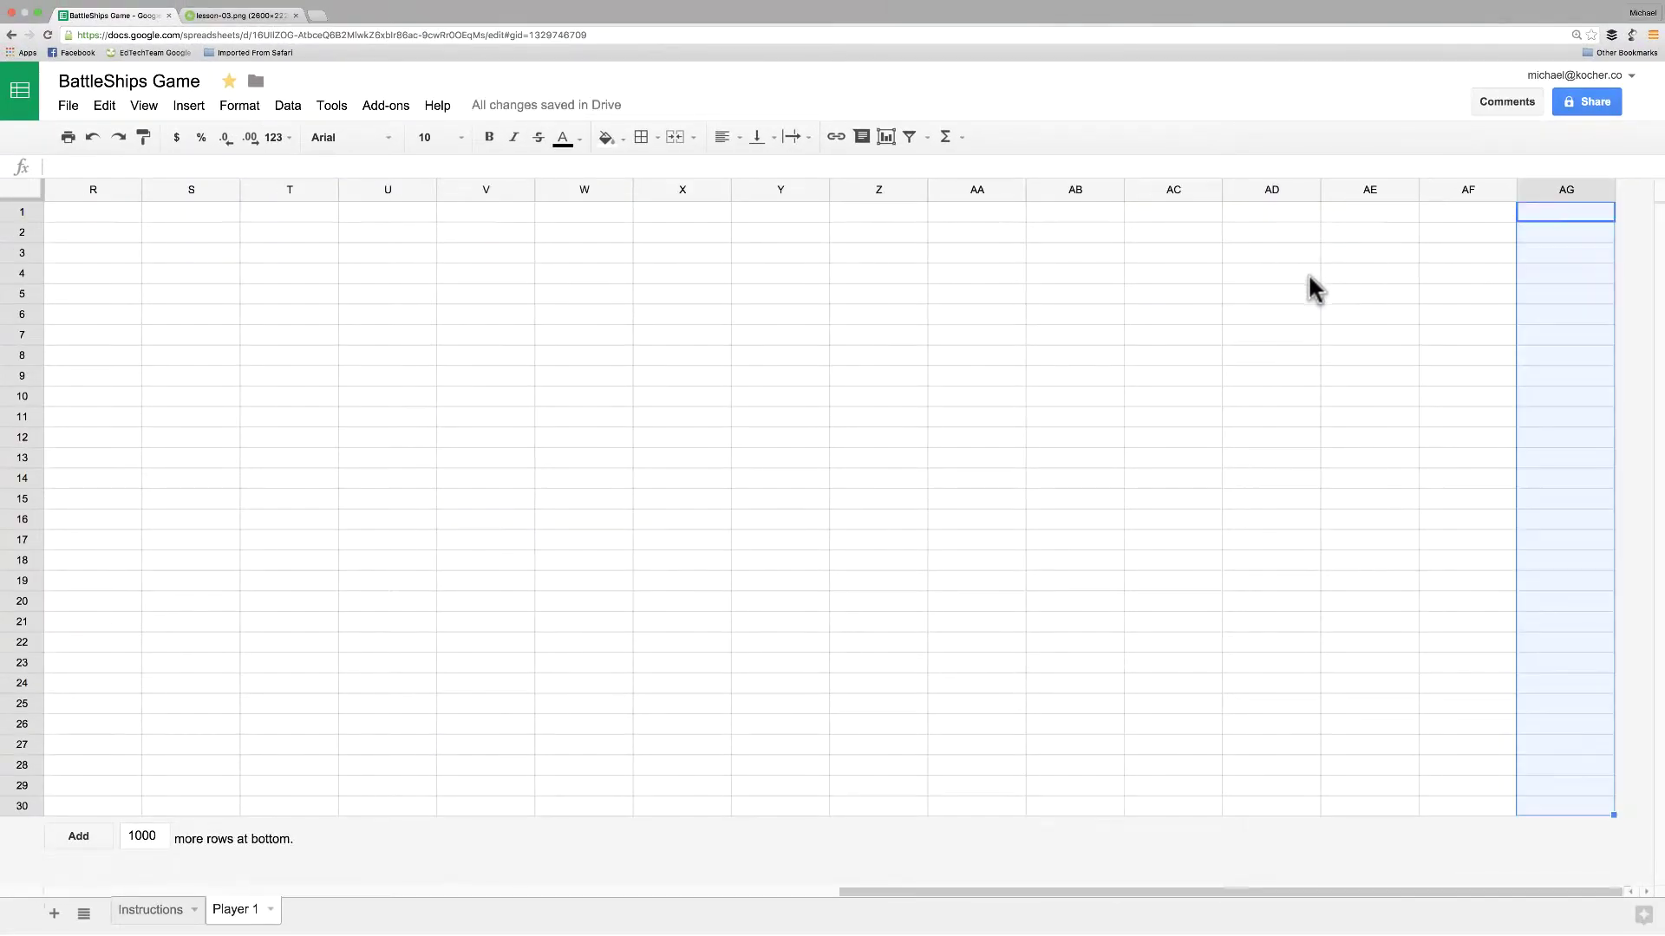
Select all columns from A through AG
scroll(1308, 277, left, 10)
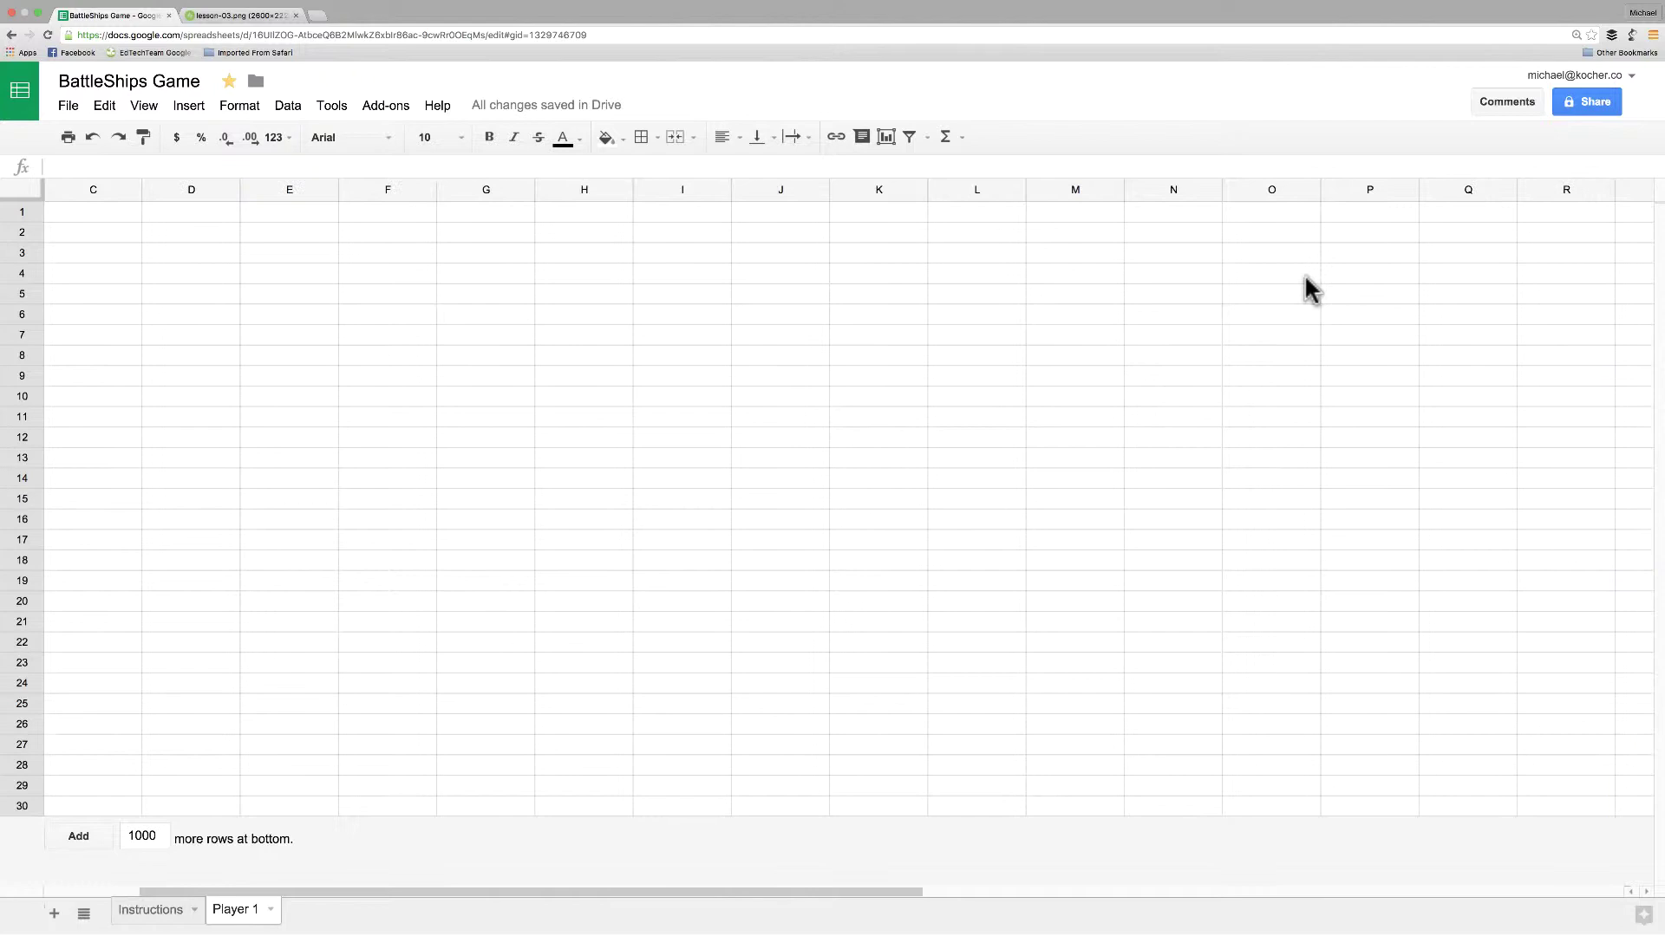
scroll(1308, 286, left, 2)
click(78, 189)
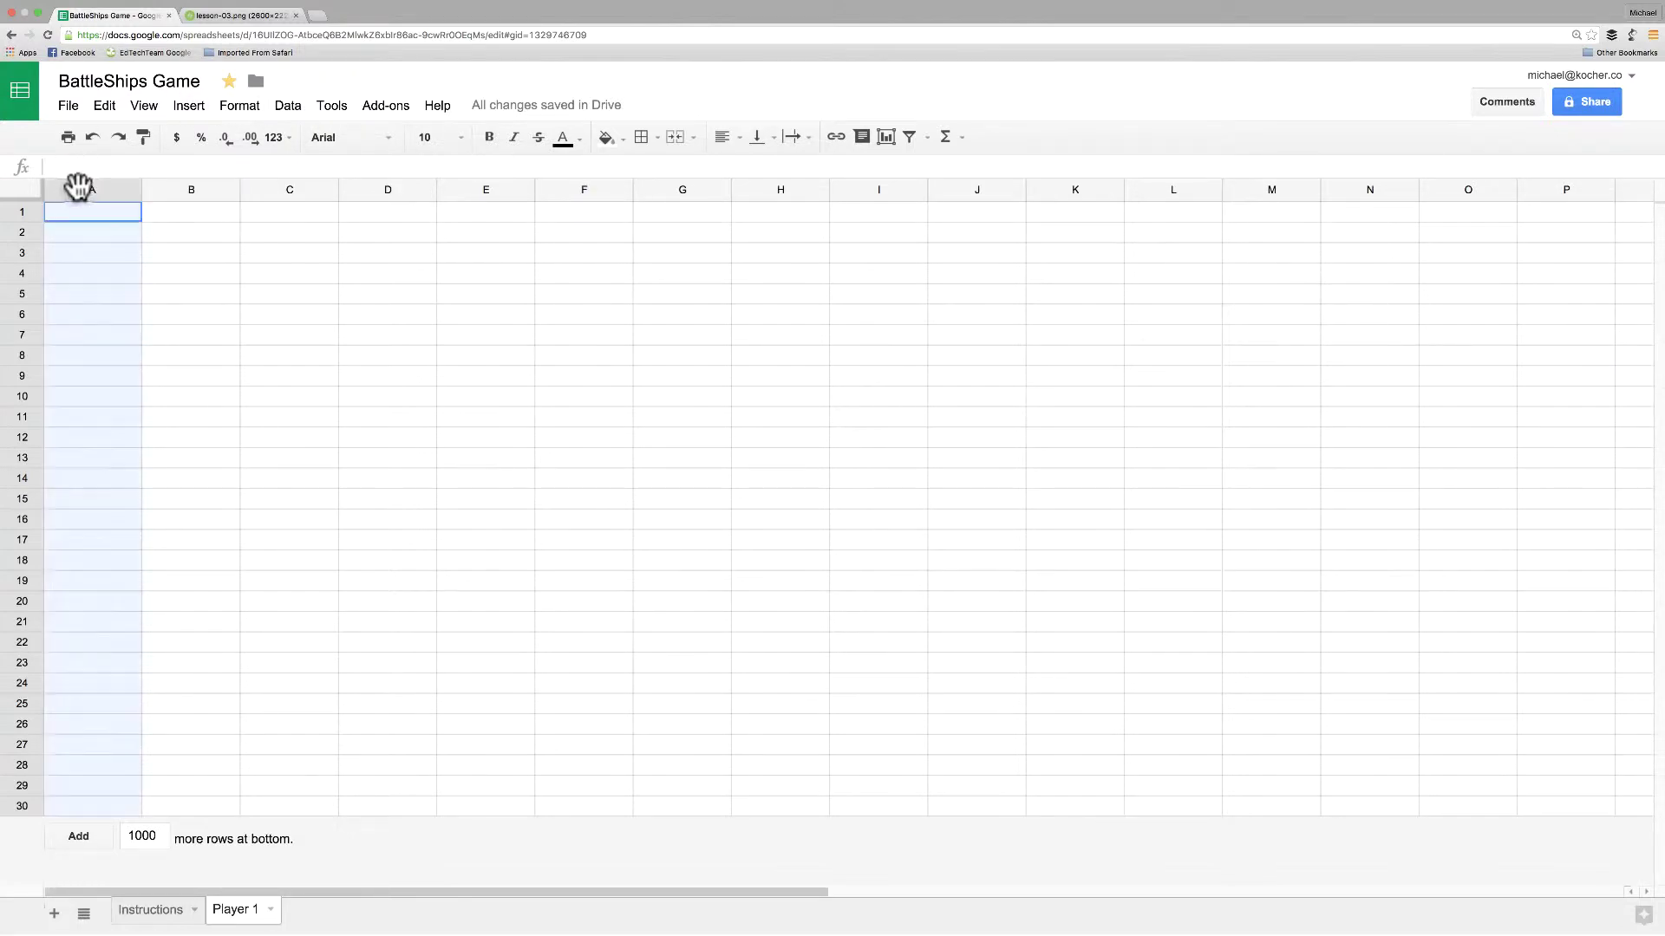
scroll(294, 208, right, 10)
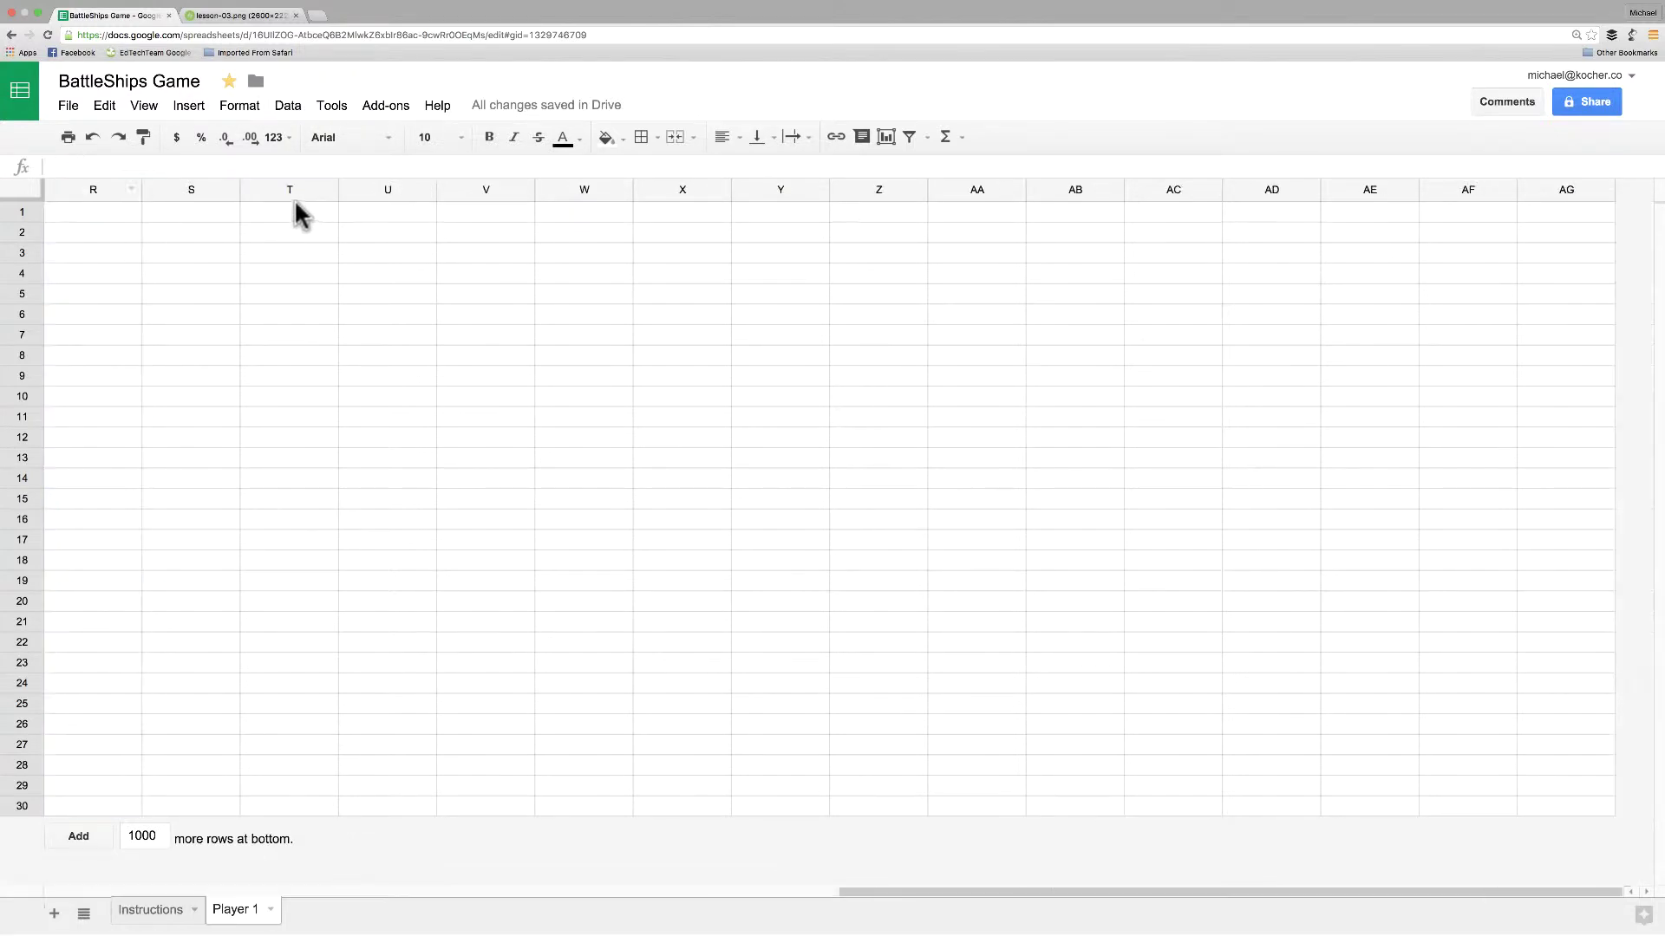
shift+click(1560, 192)
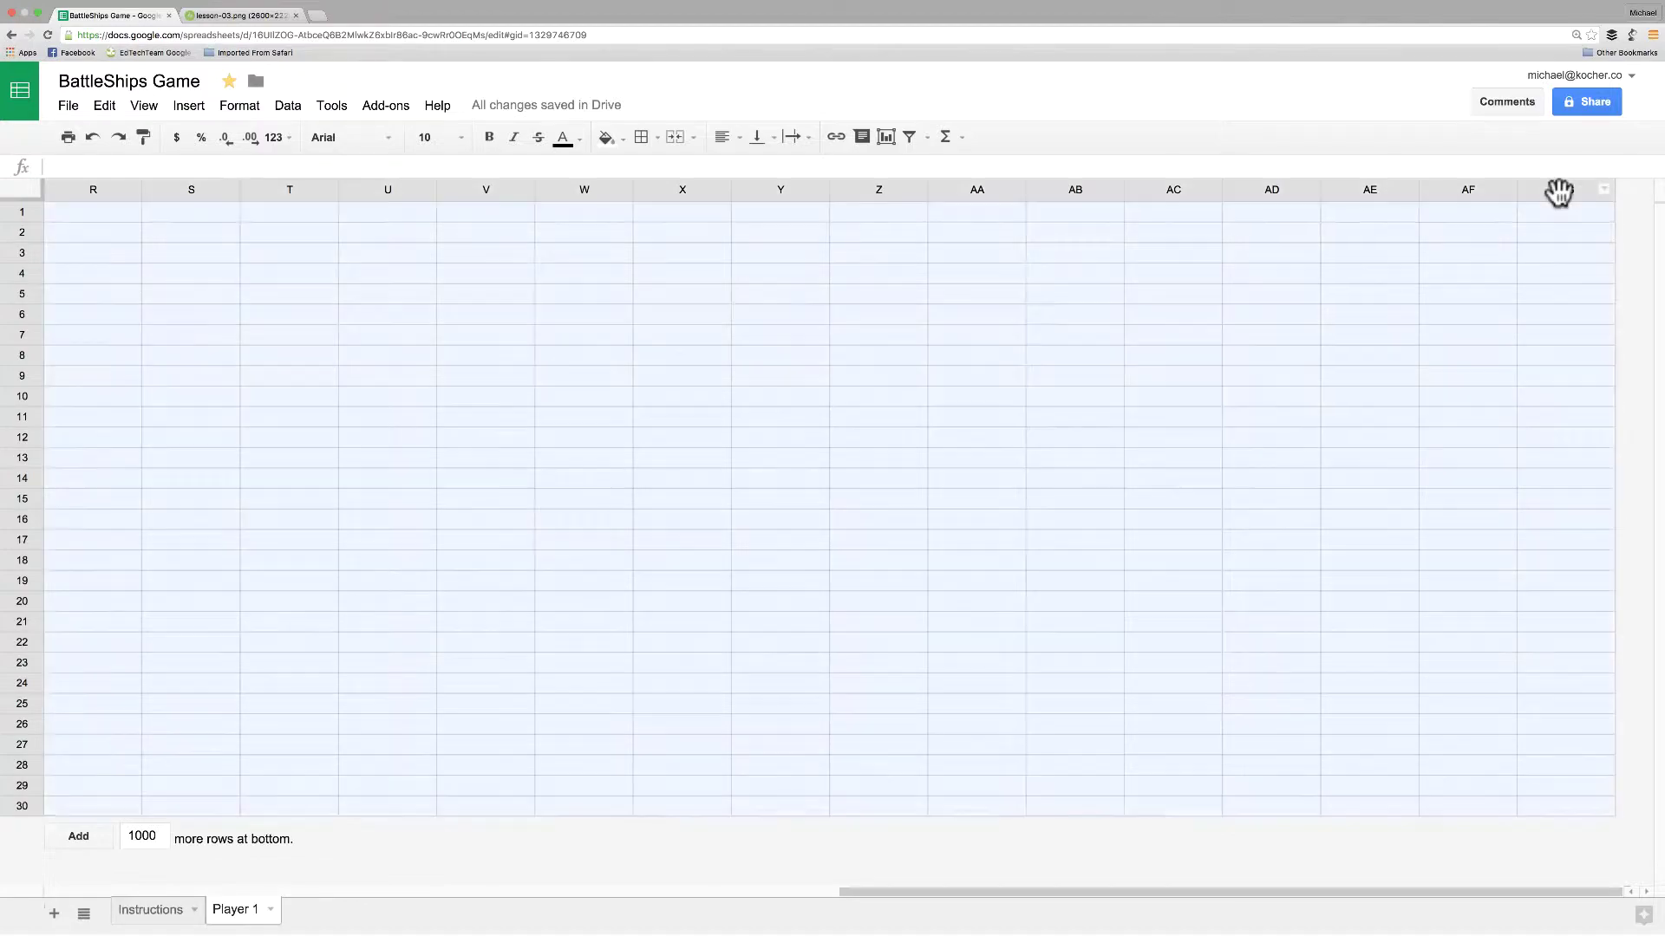
Resize columns A–AG to 20 pixels wide
right_click(200, 189)
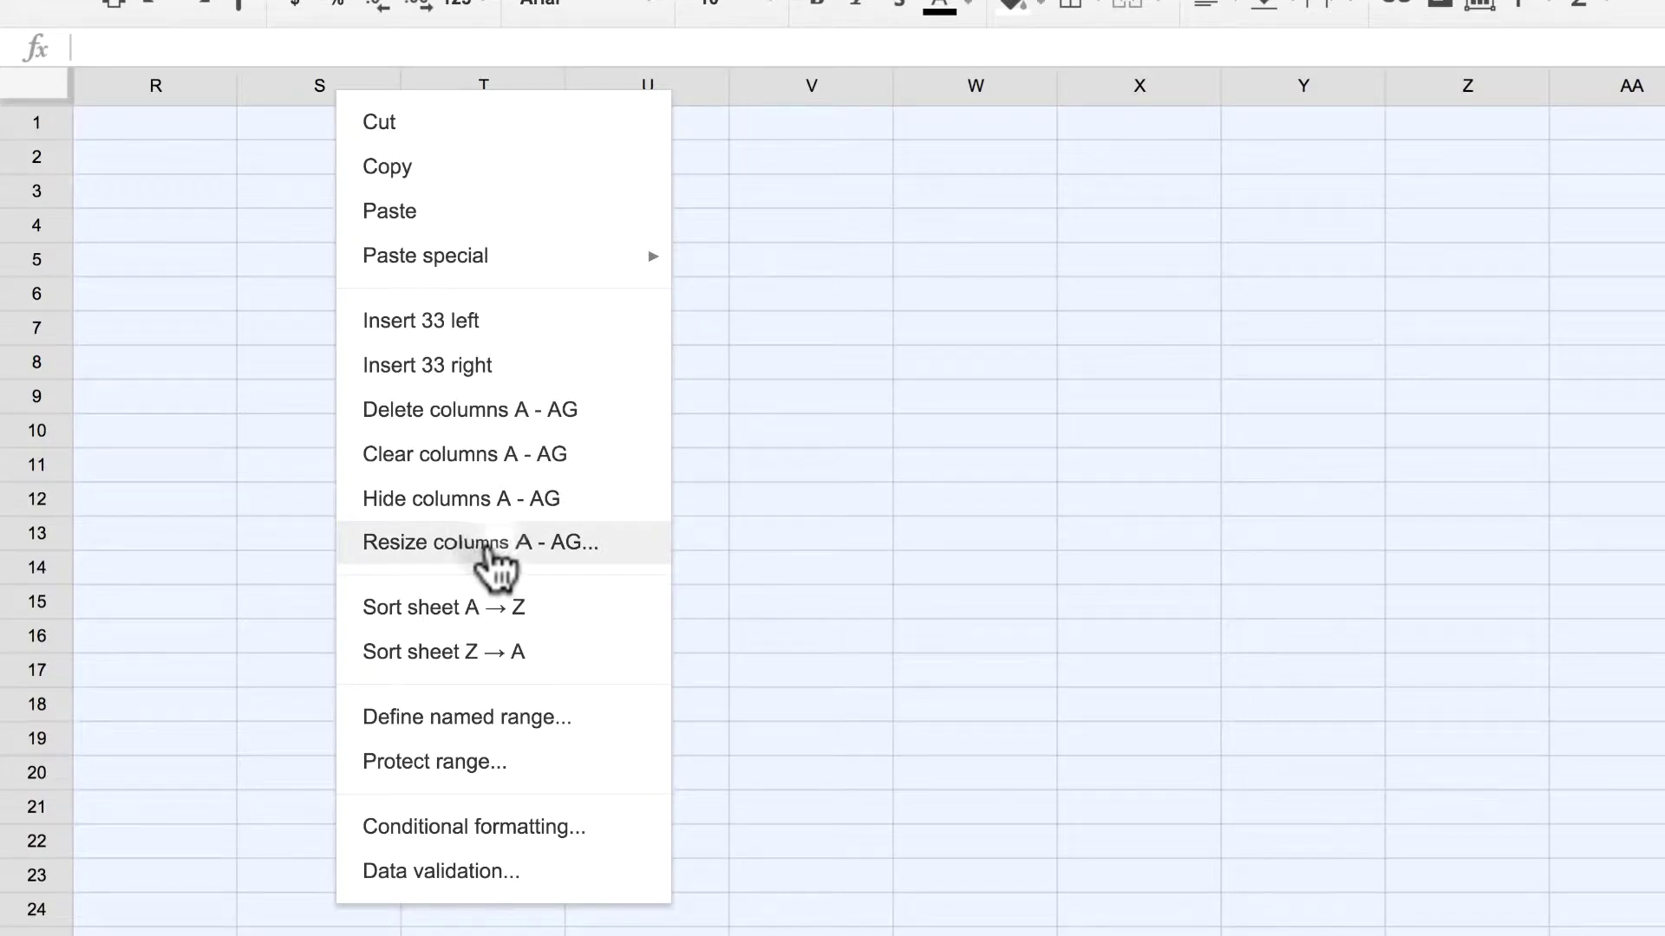
click(486, 544)
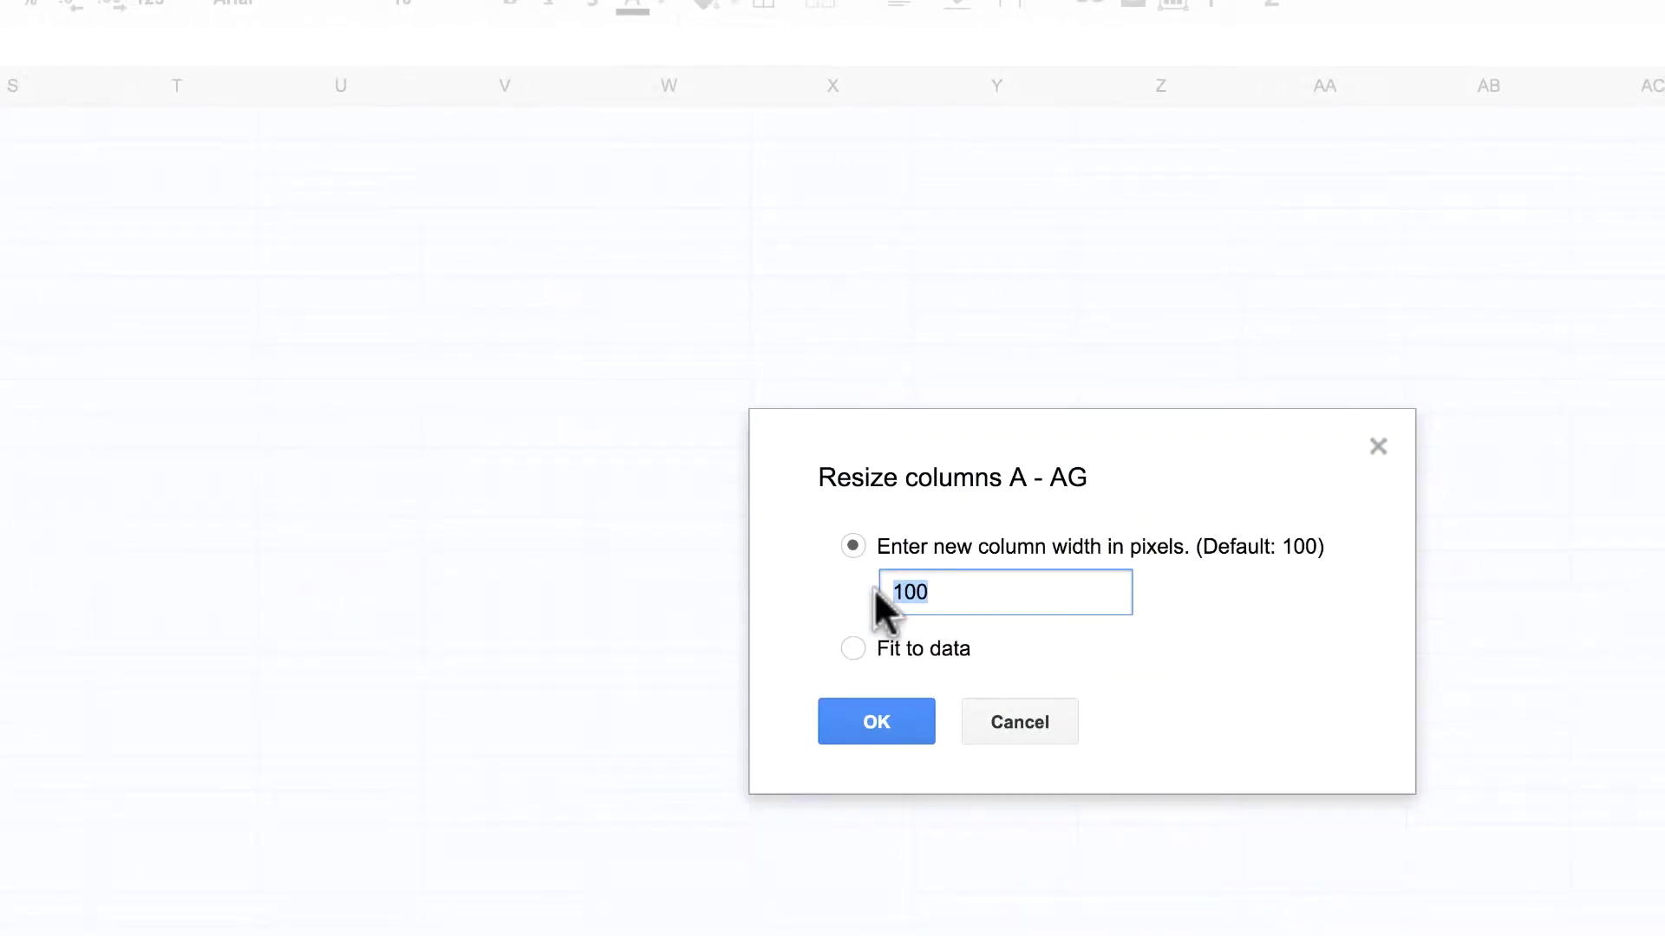
text(20)
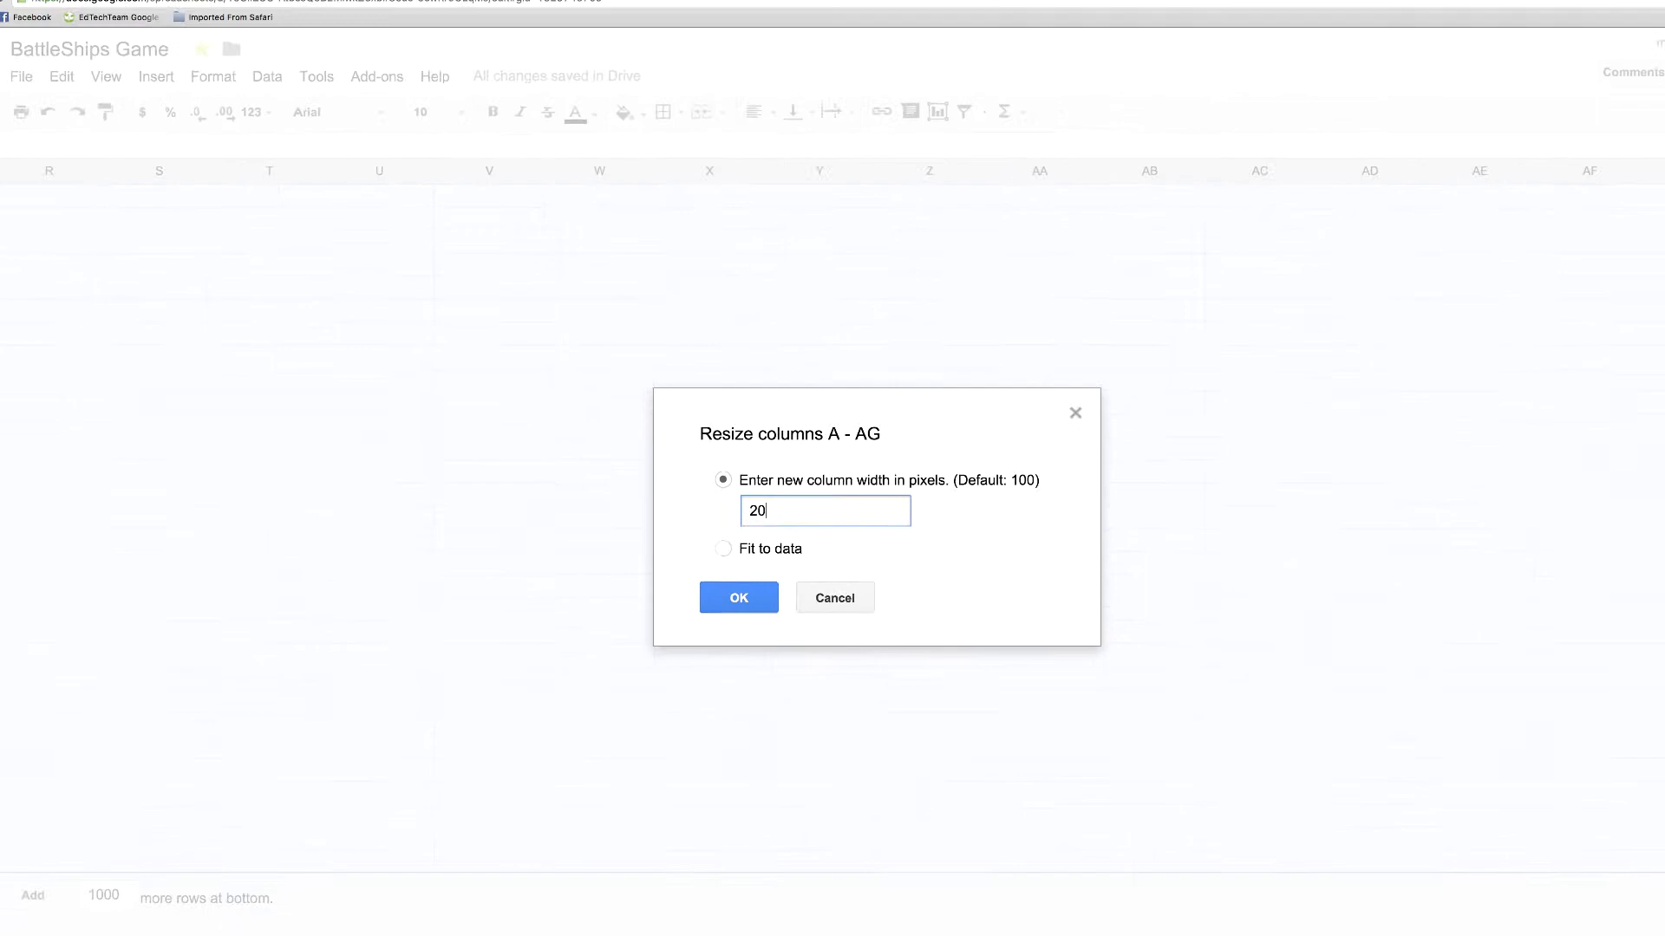
key(Return)
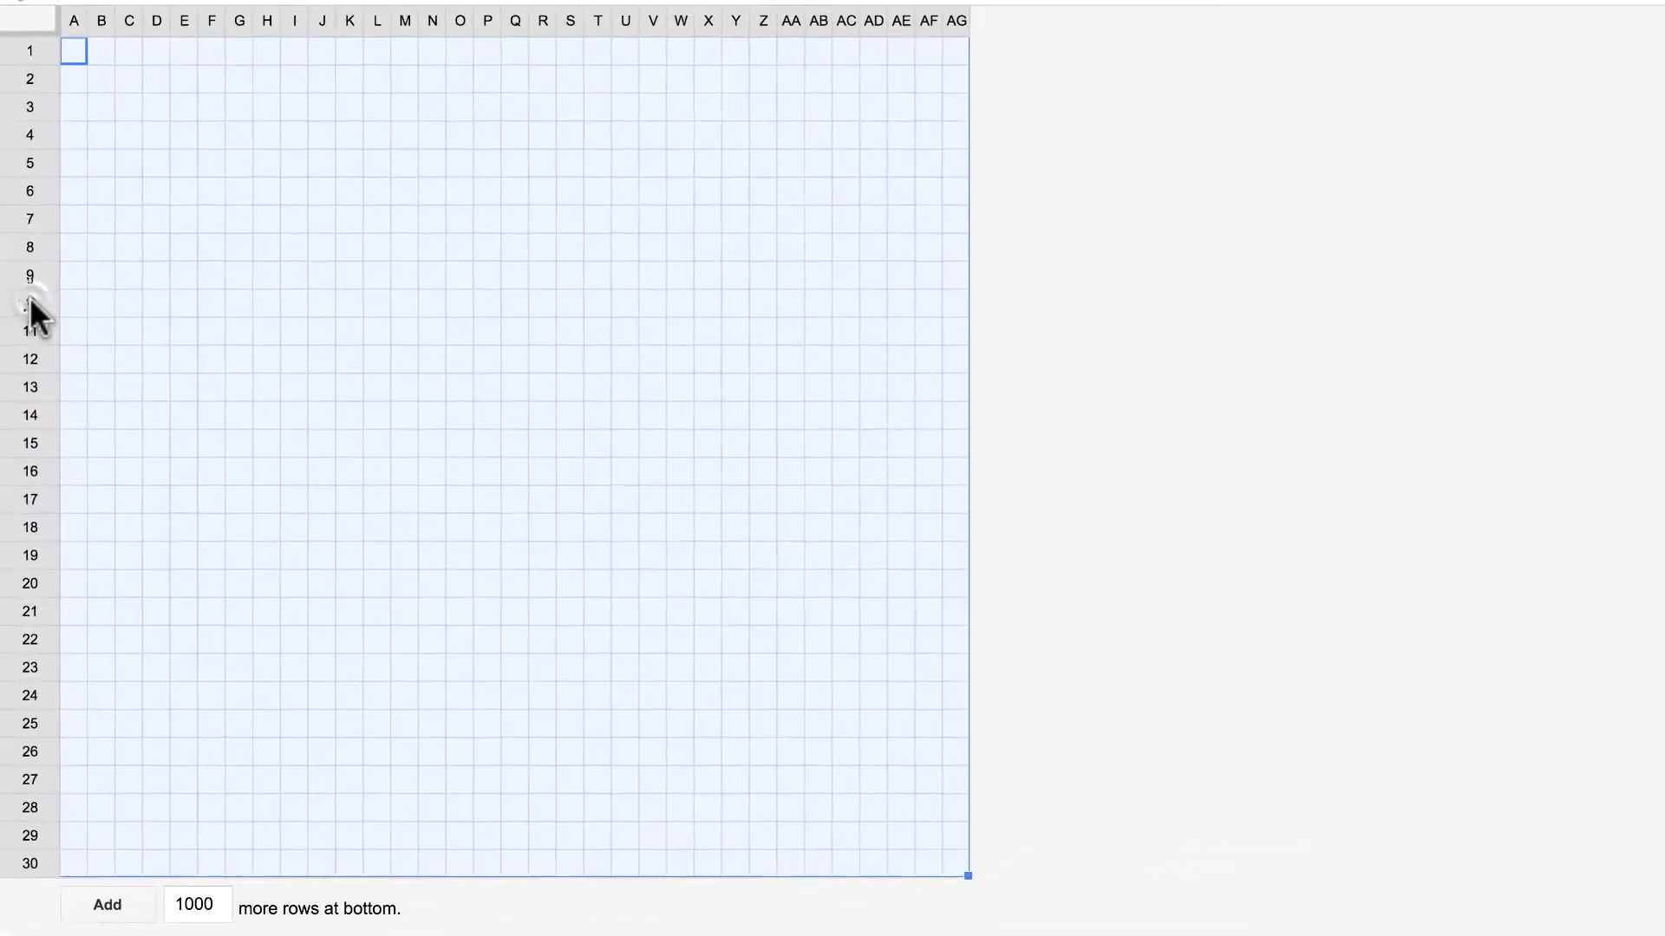
Set row 10's height to 17 pixels
right_click(29, 299)
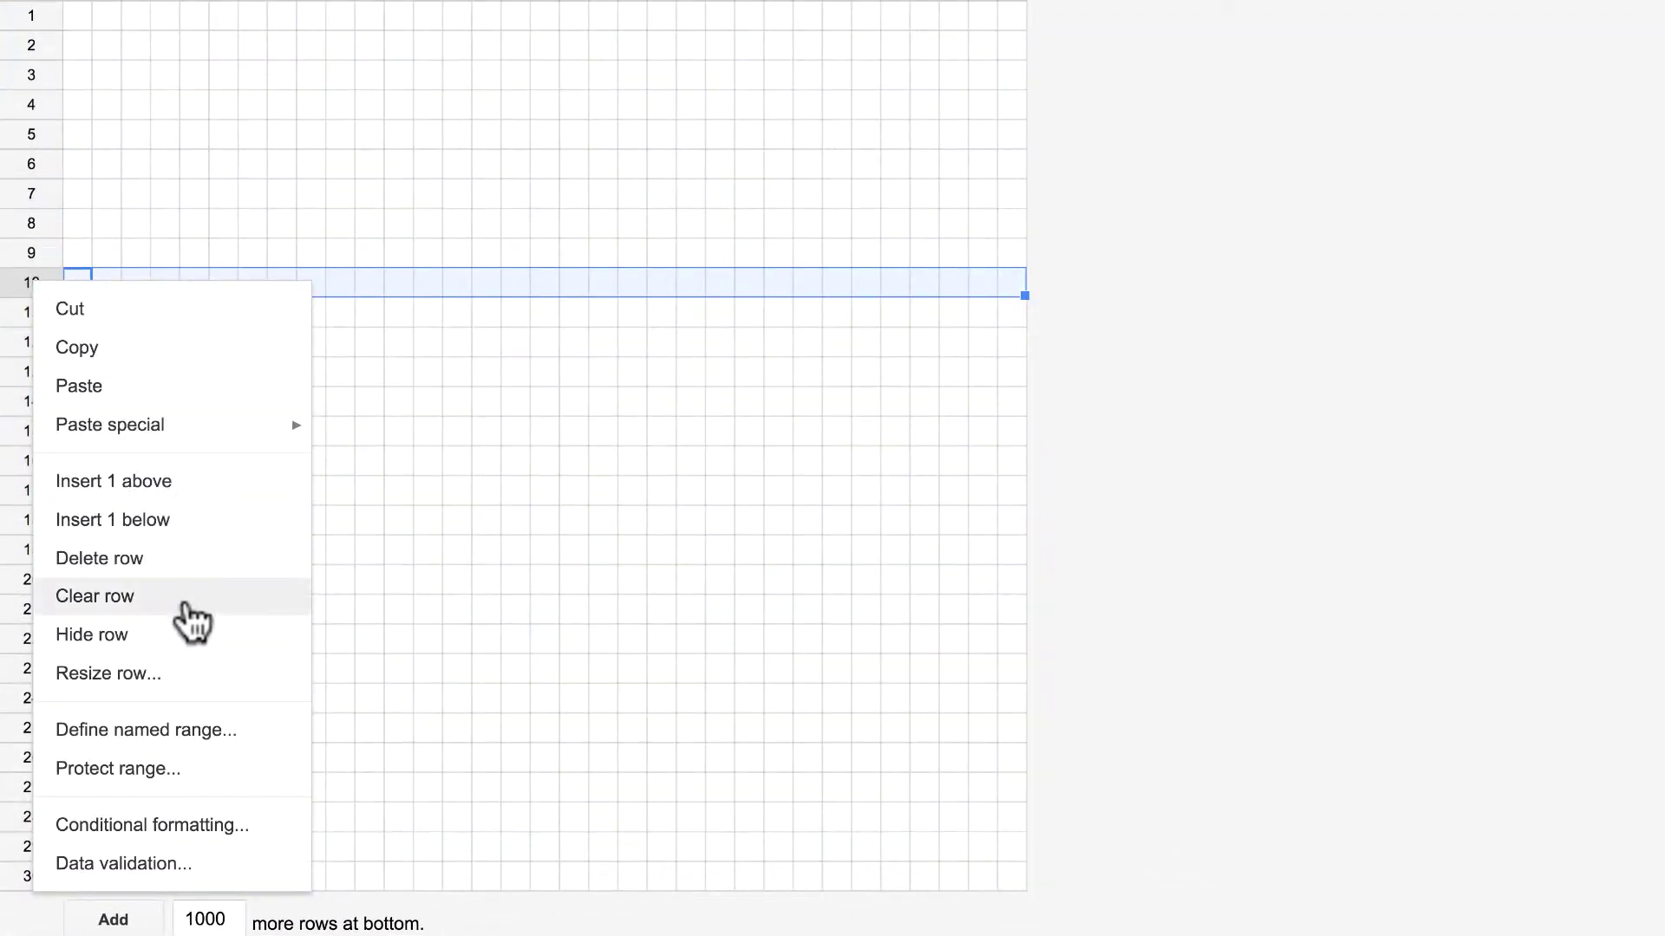
click(215, 677)
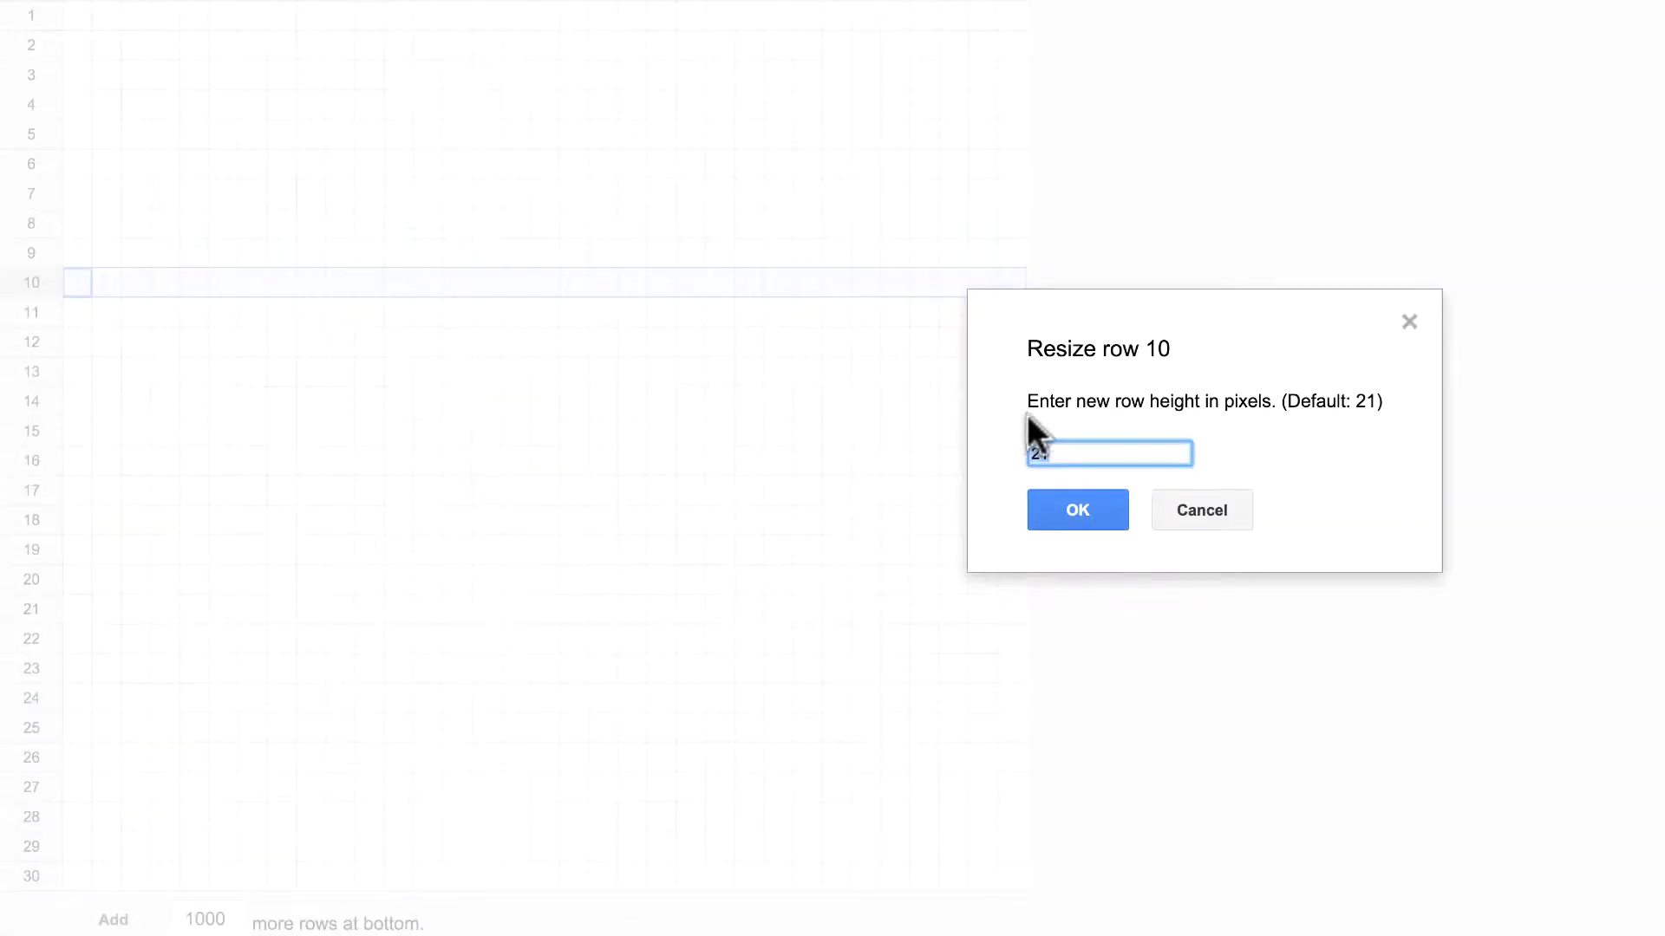
text(17)
key(Return)
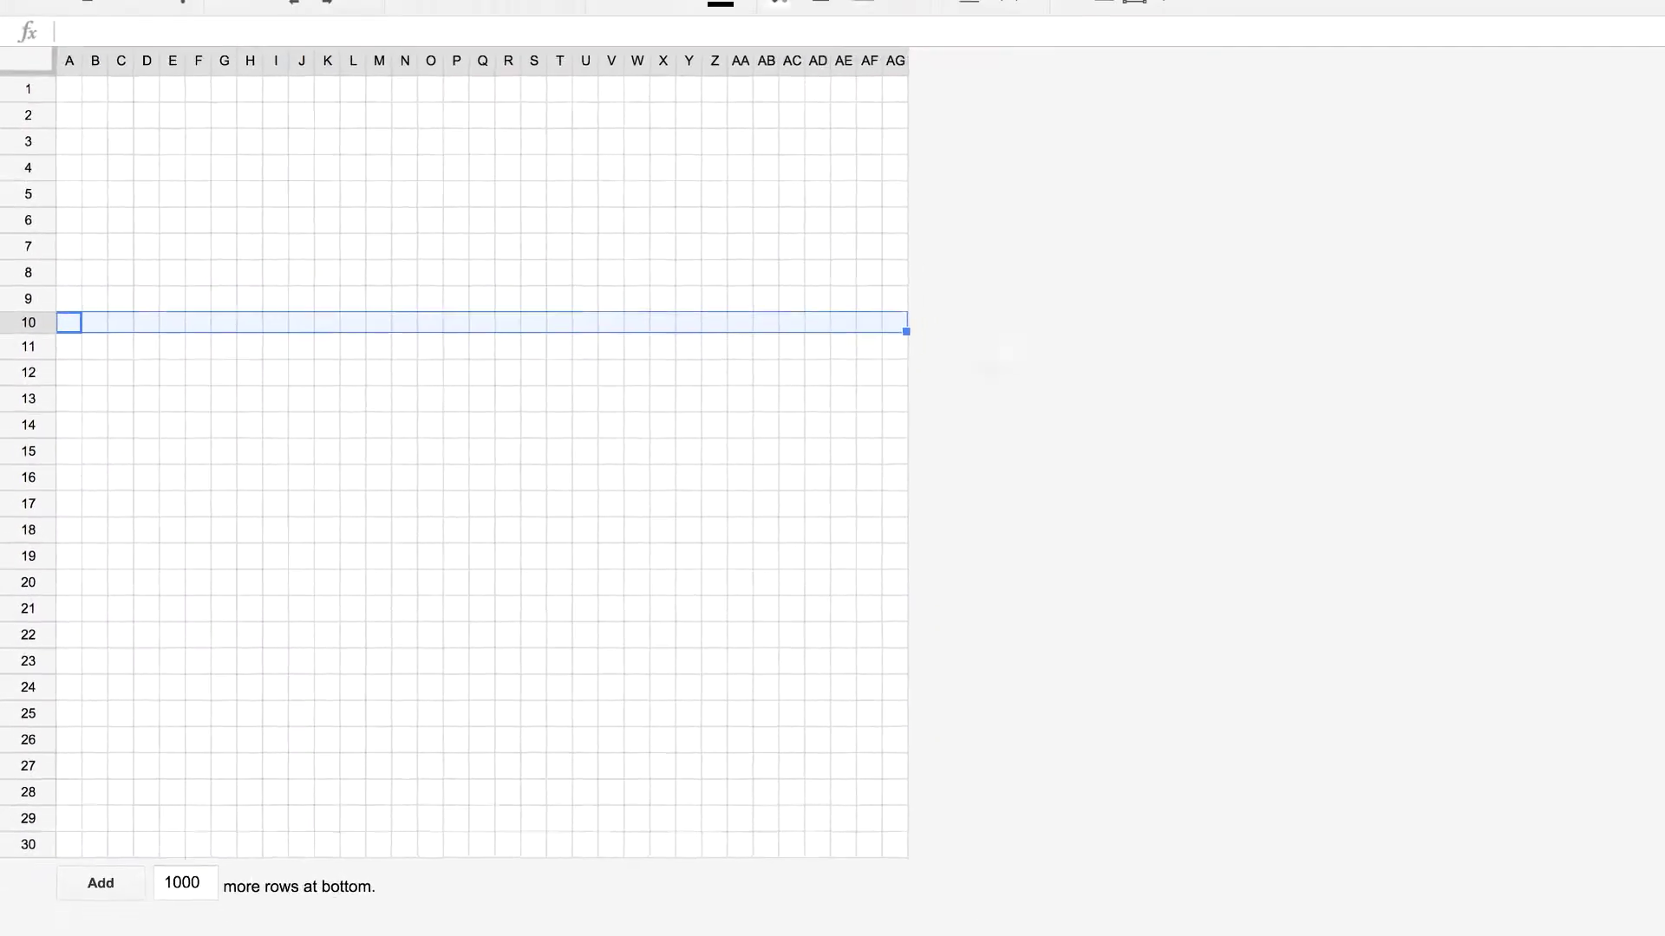
click(995, 355)
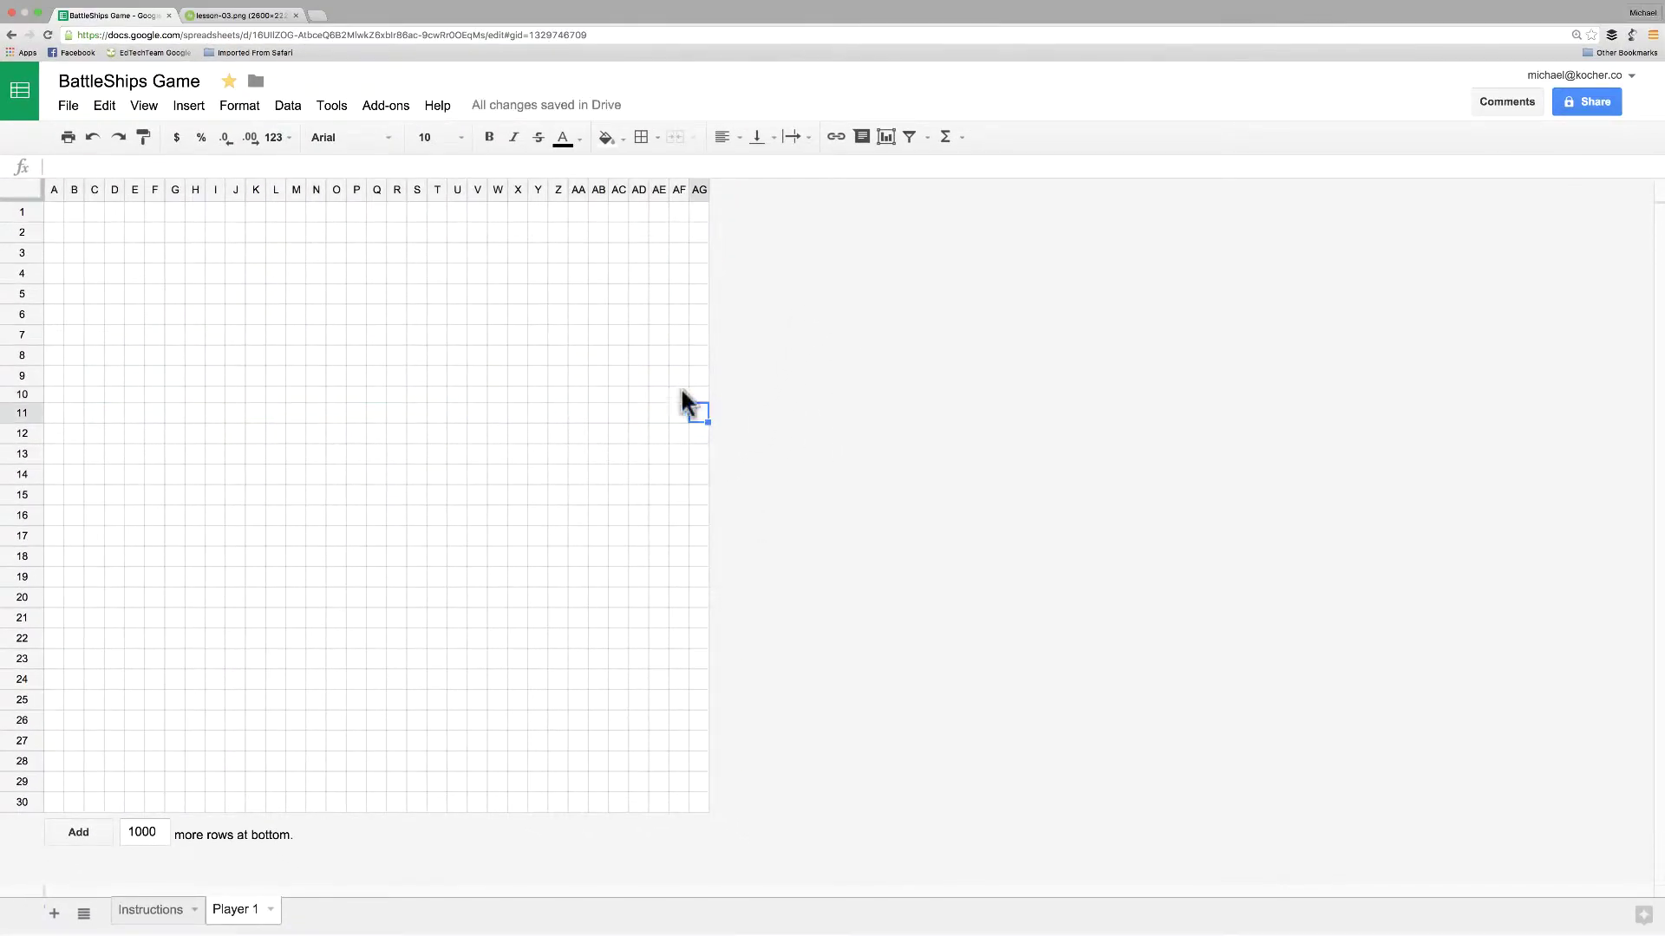
Compare with the reference image and widen column N
click(263, 16)
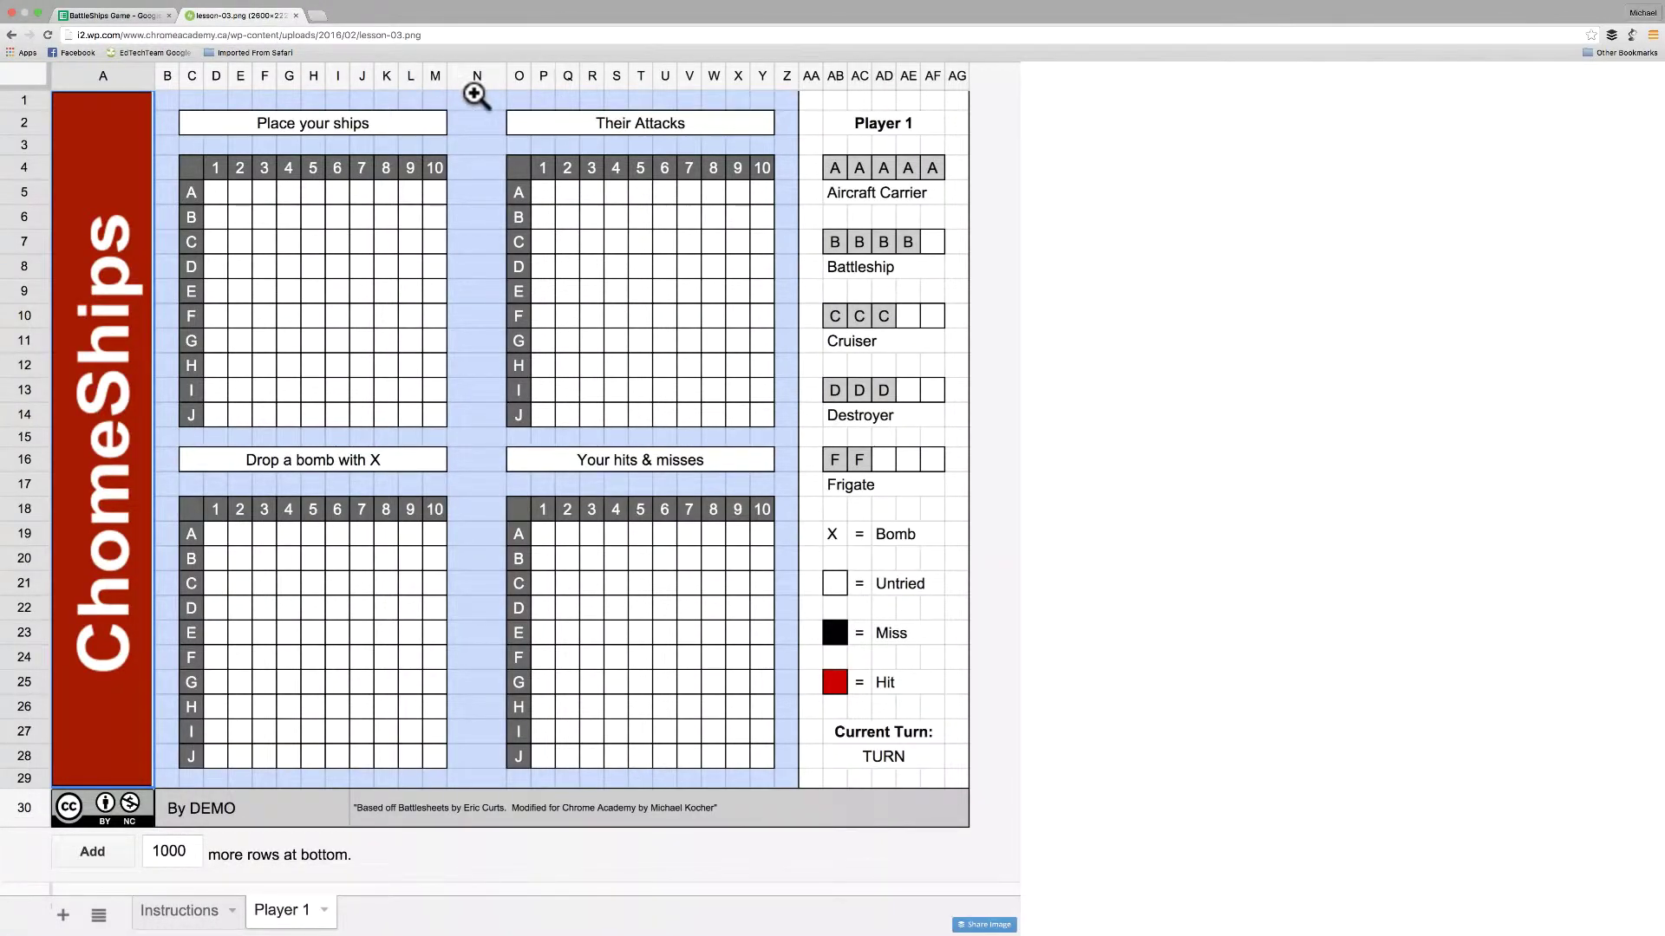
click(133, 17)
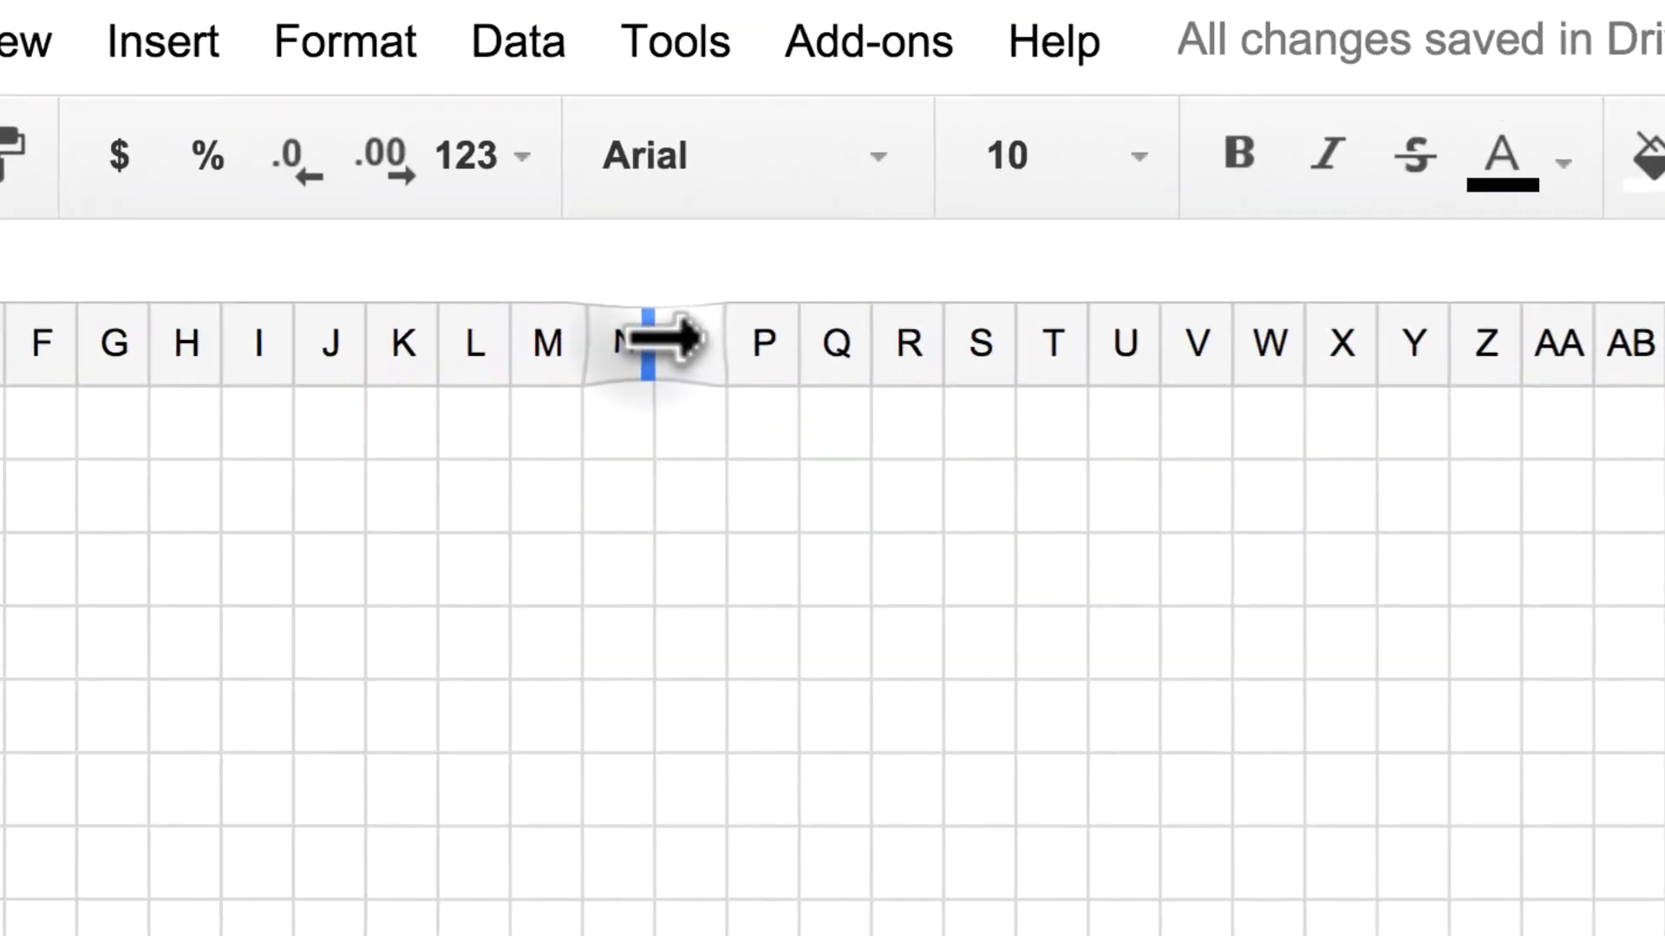
drag(326, 188, 326, 188)
drag(670, 339, 791, 338)
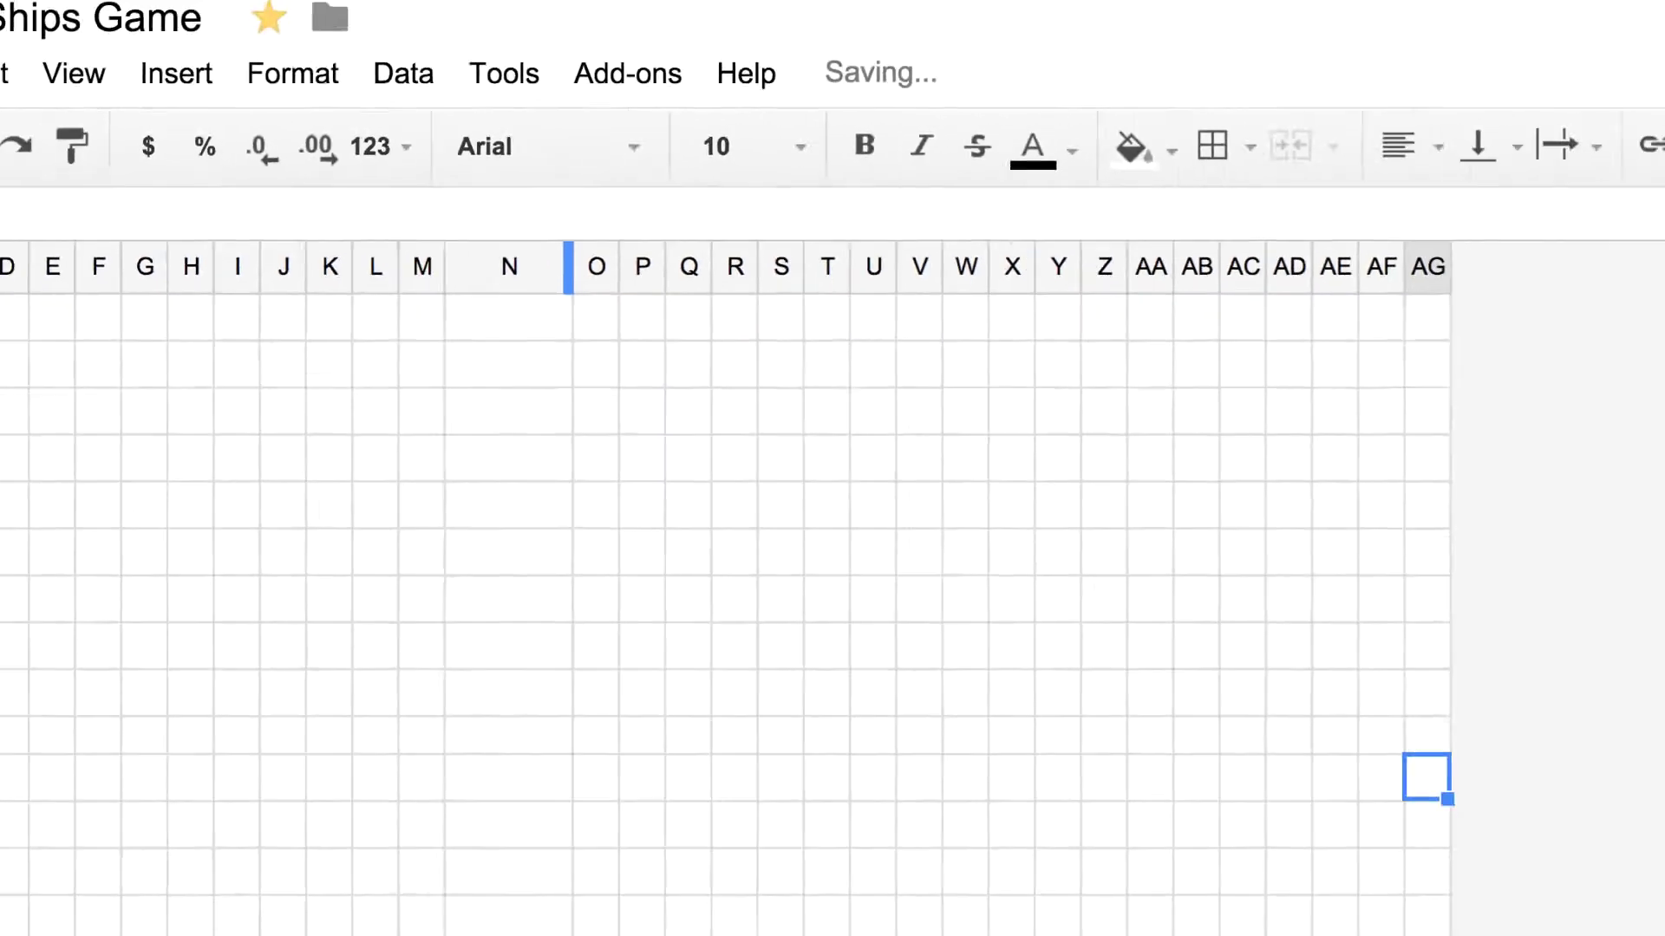
Widen column A and make row 30 taller to match the reference
key(ctrl+Tab)
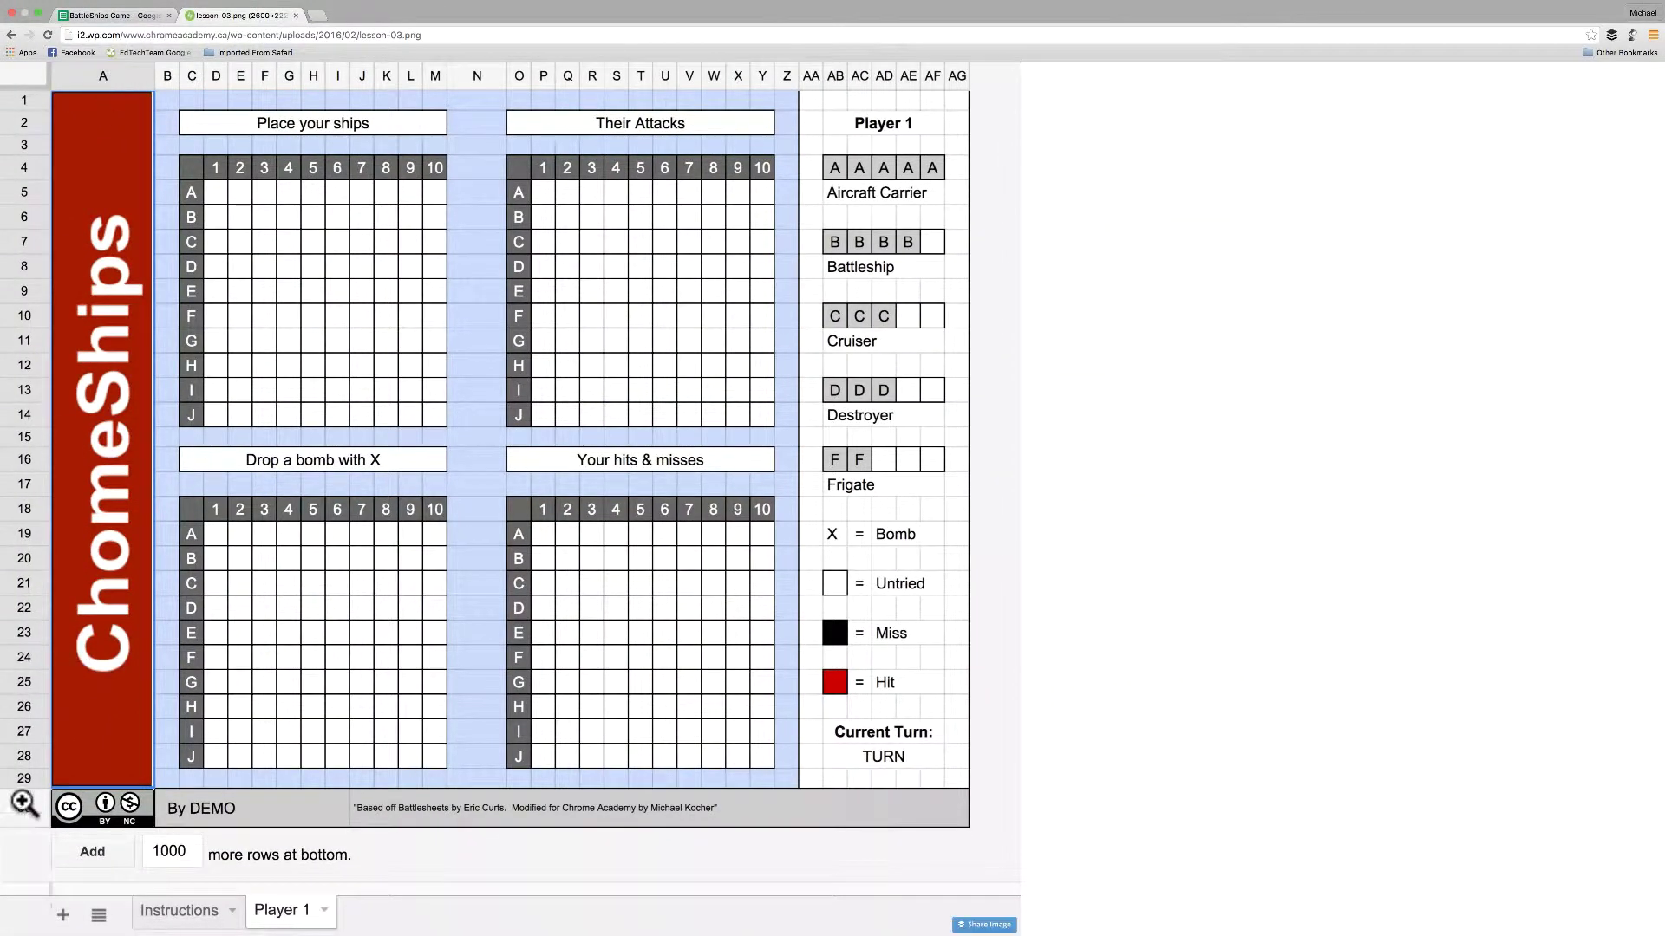
click(112, 16)
drag(65, 191, 152, 189)
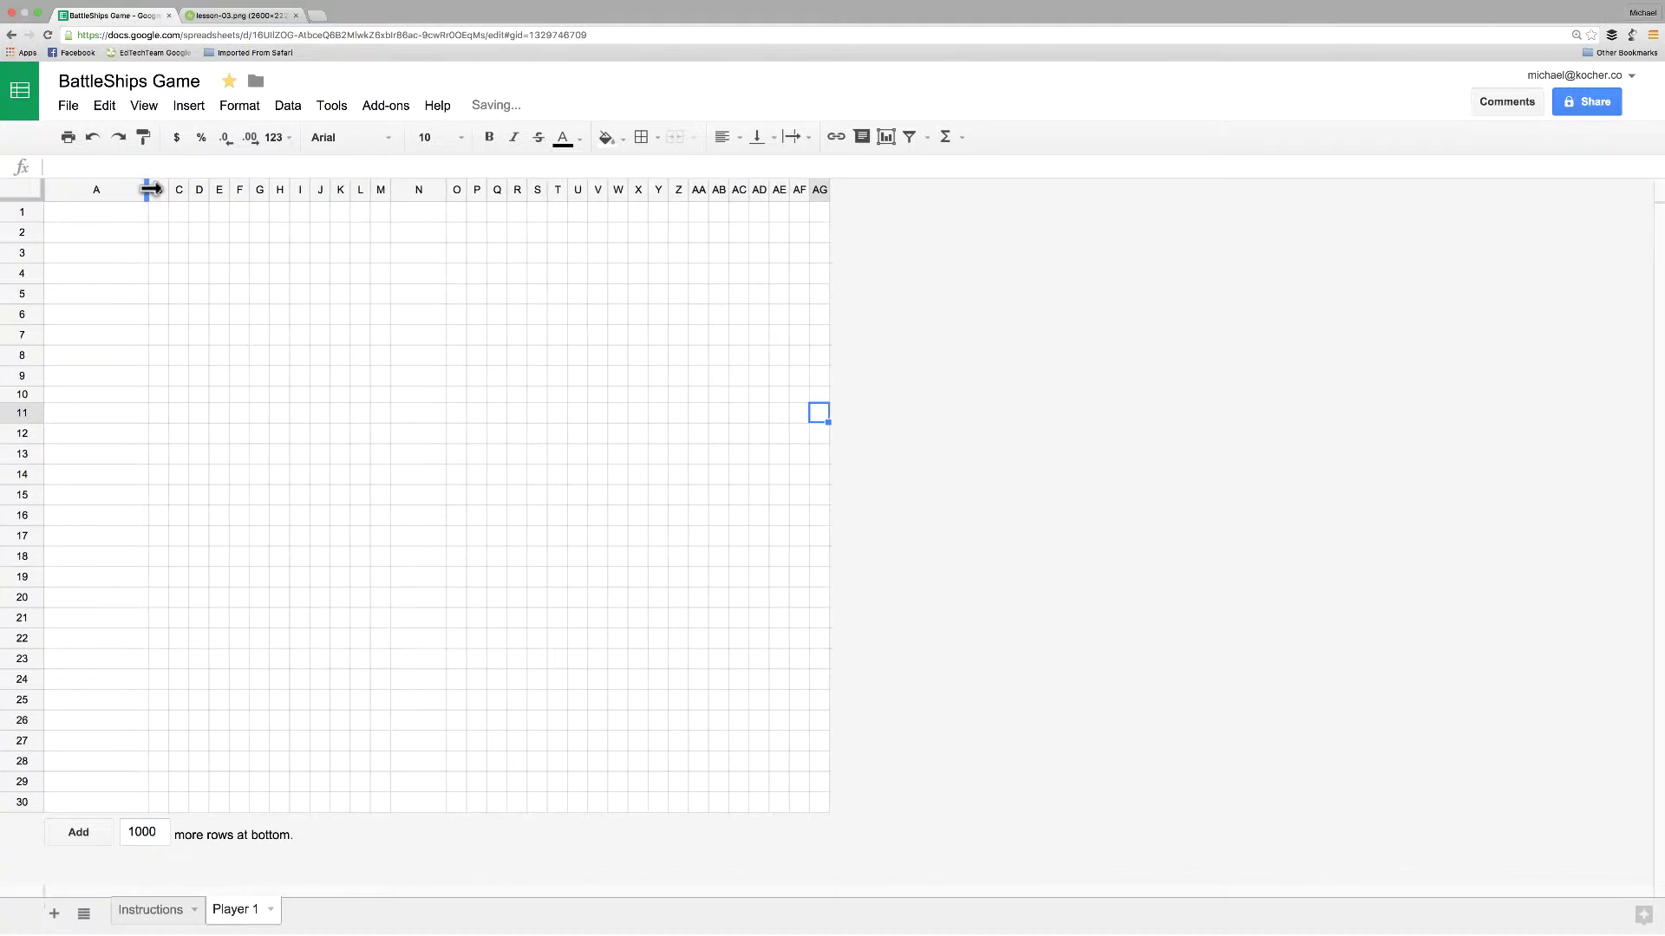
click(26, 801)
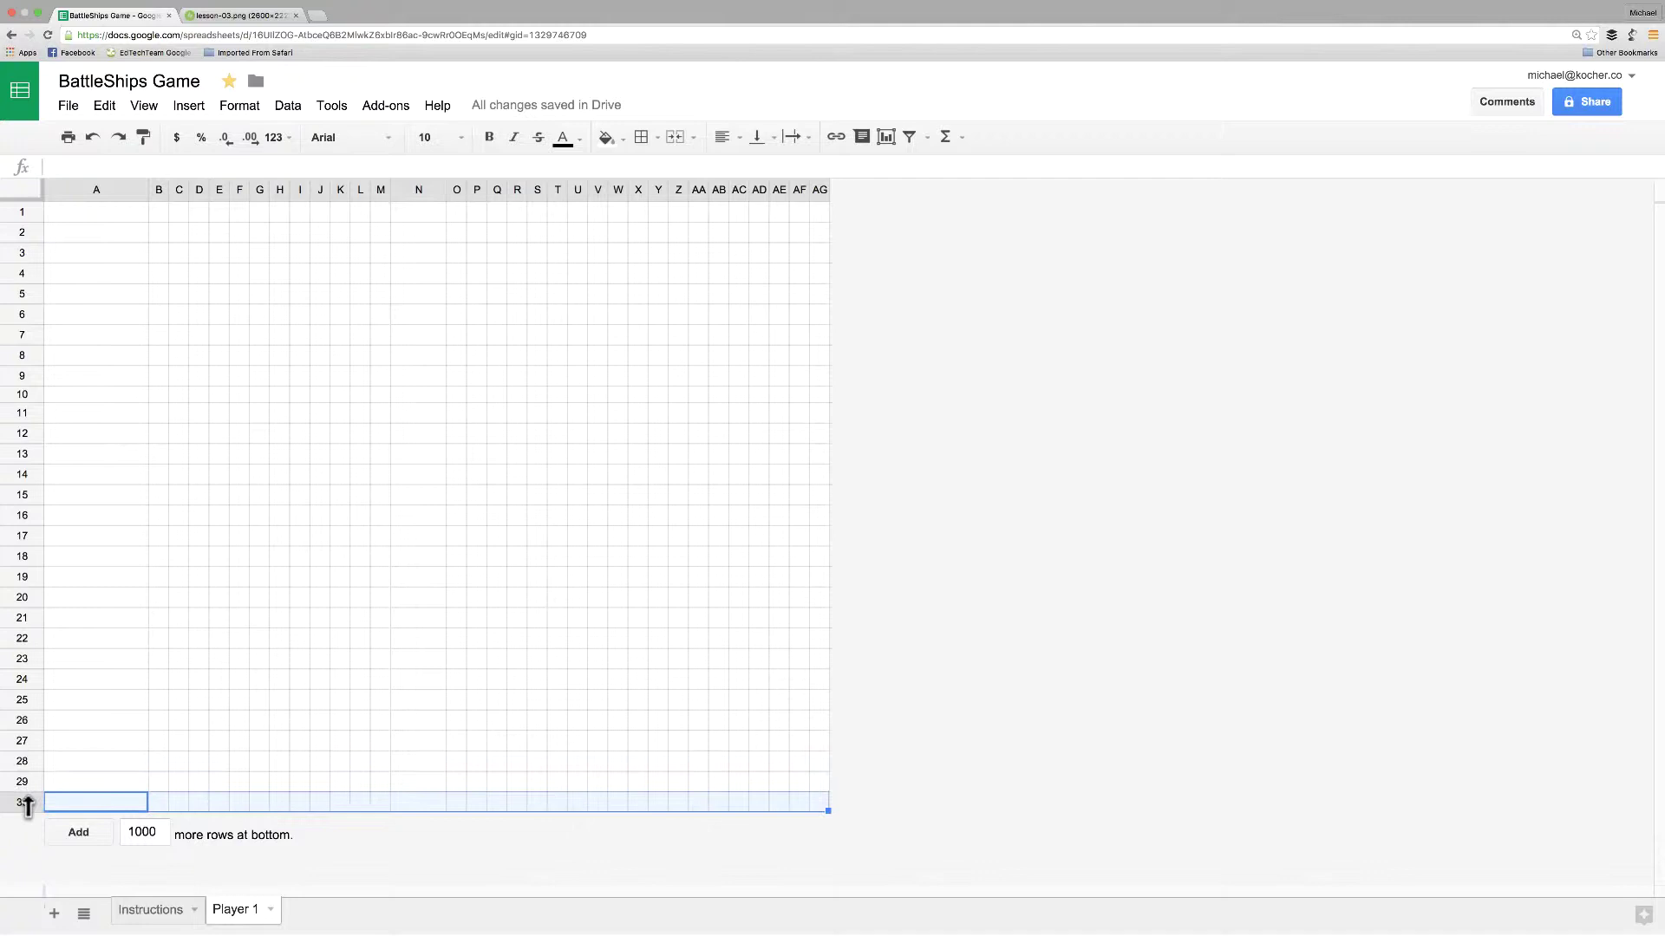
drag(26, 802, 15, 821)
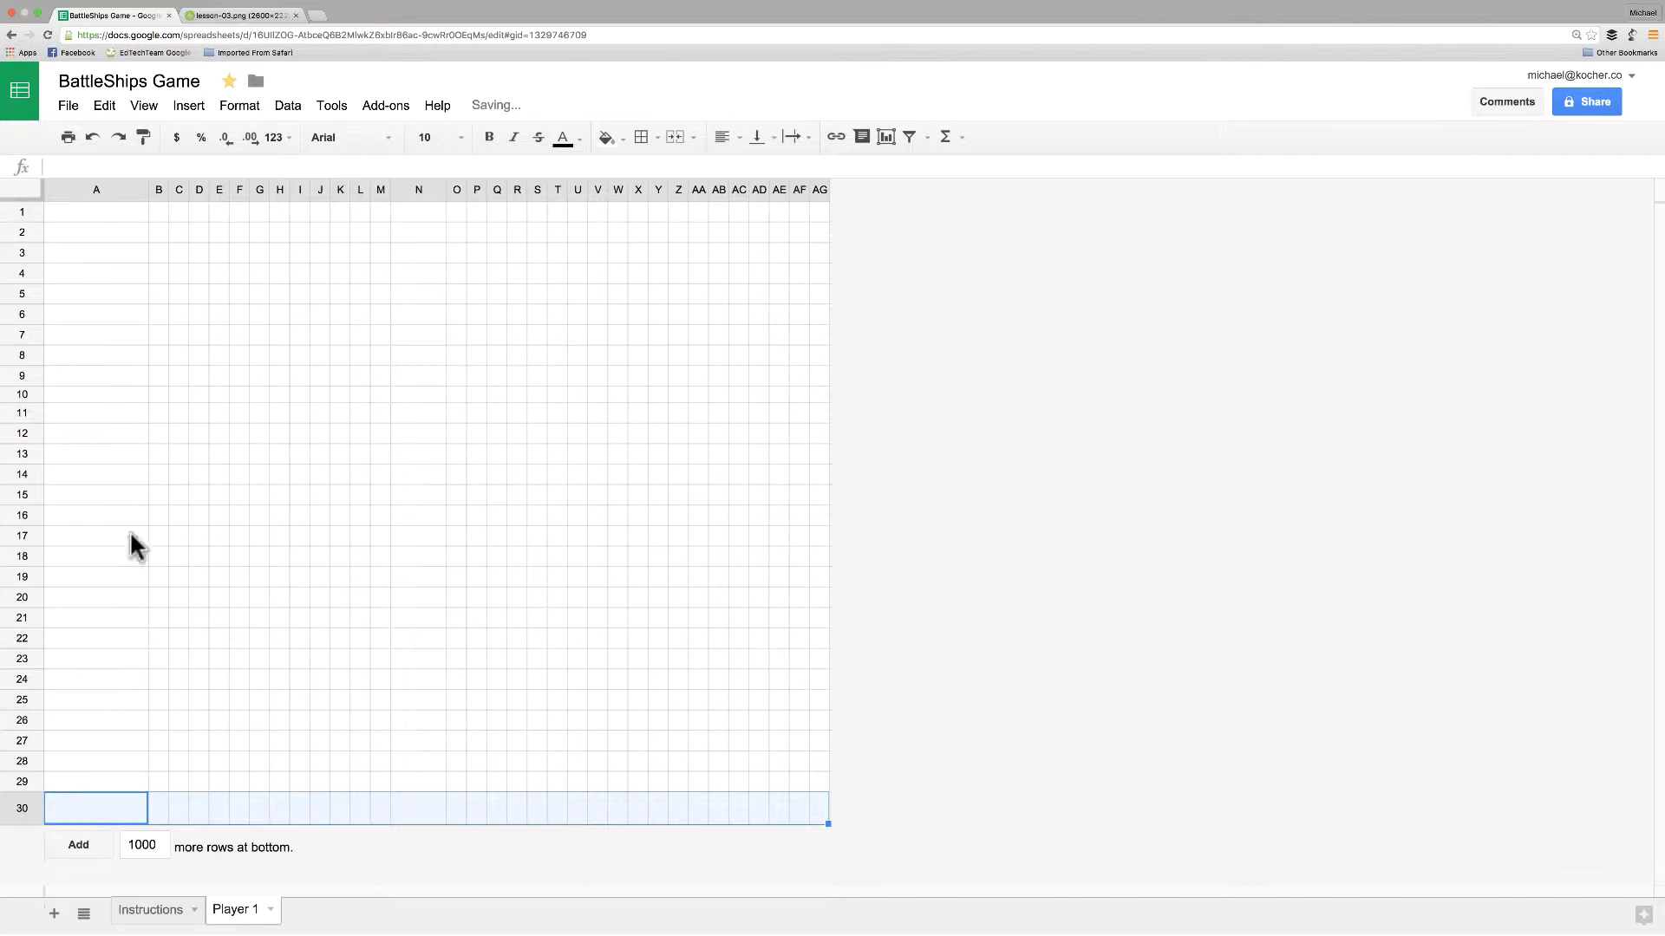
Merge A1:A29 into one tall cell
click(96, 214)
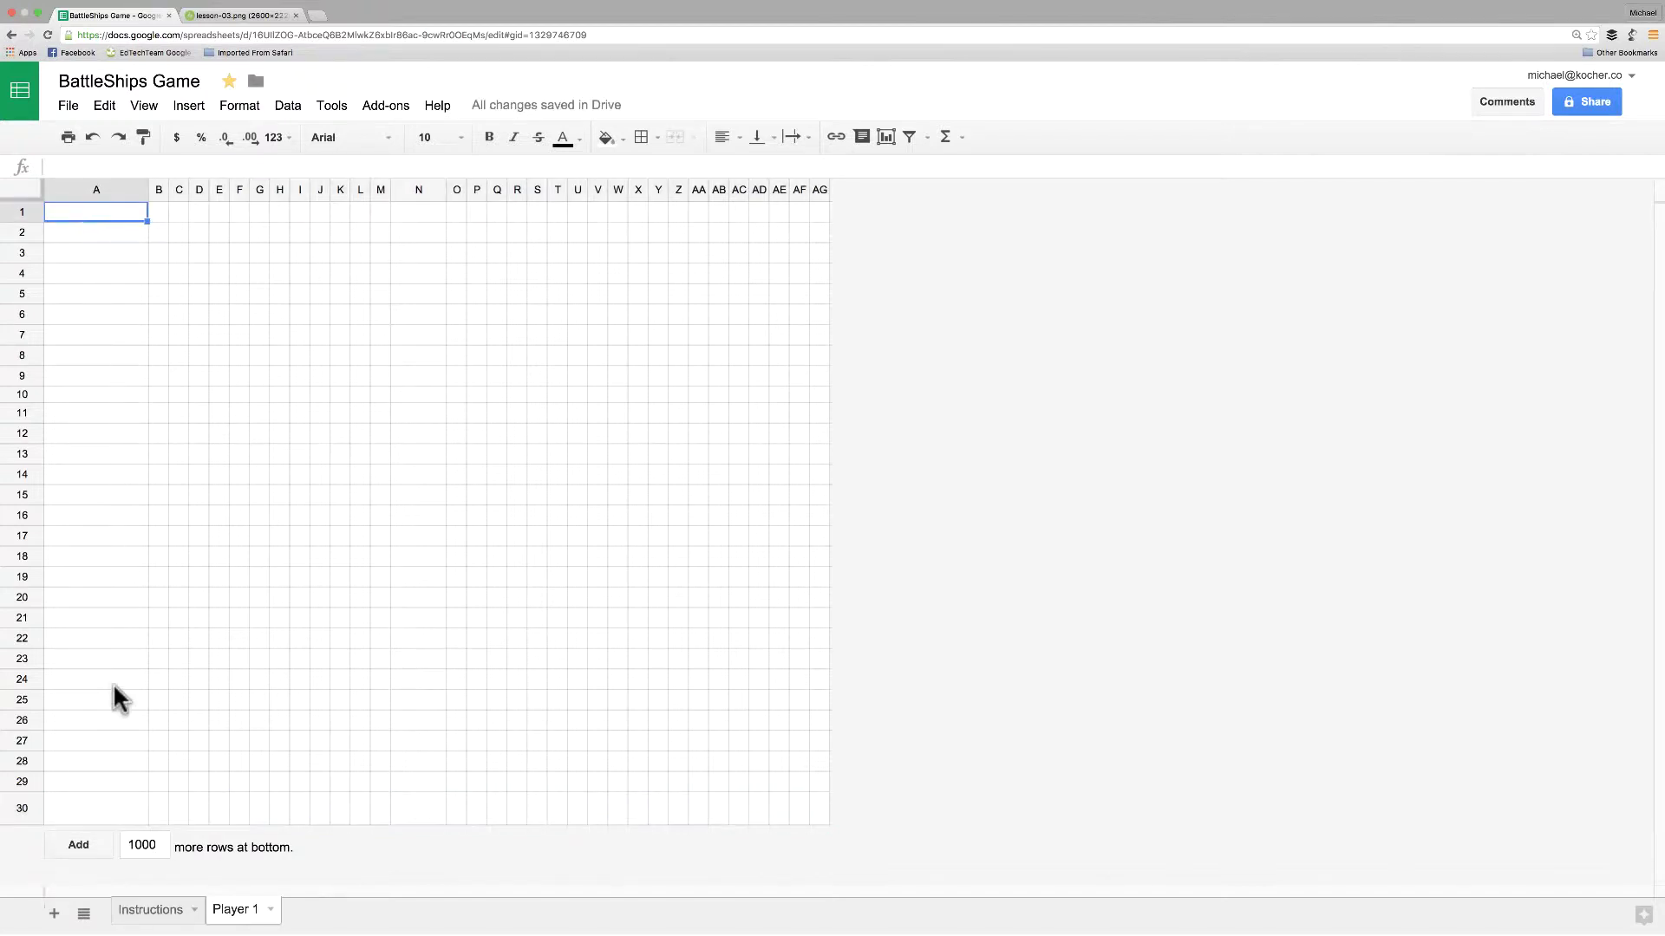
shift+click(97, 779)
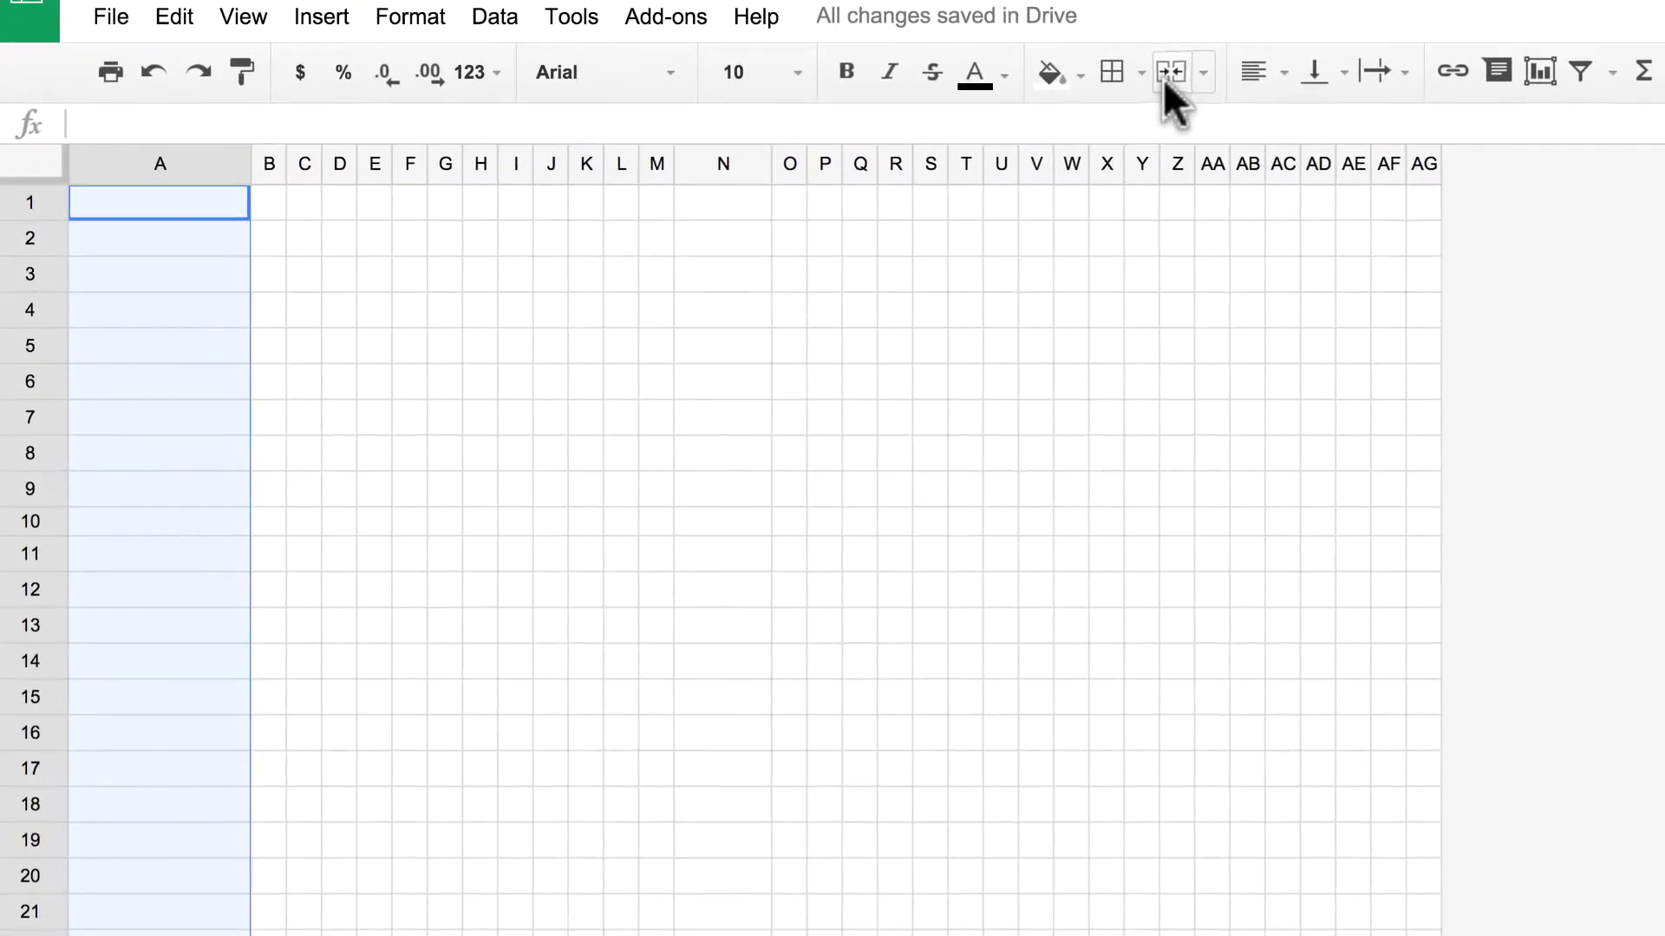
click(1163, 78)
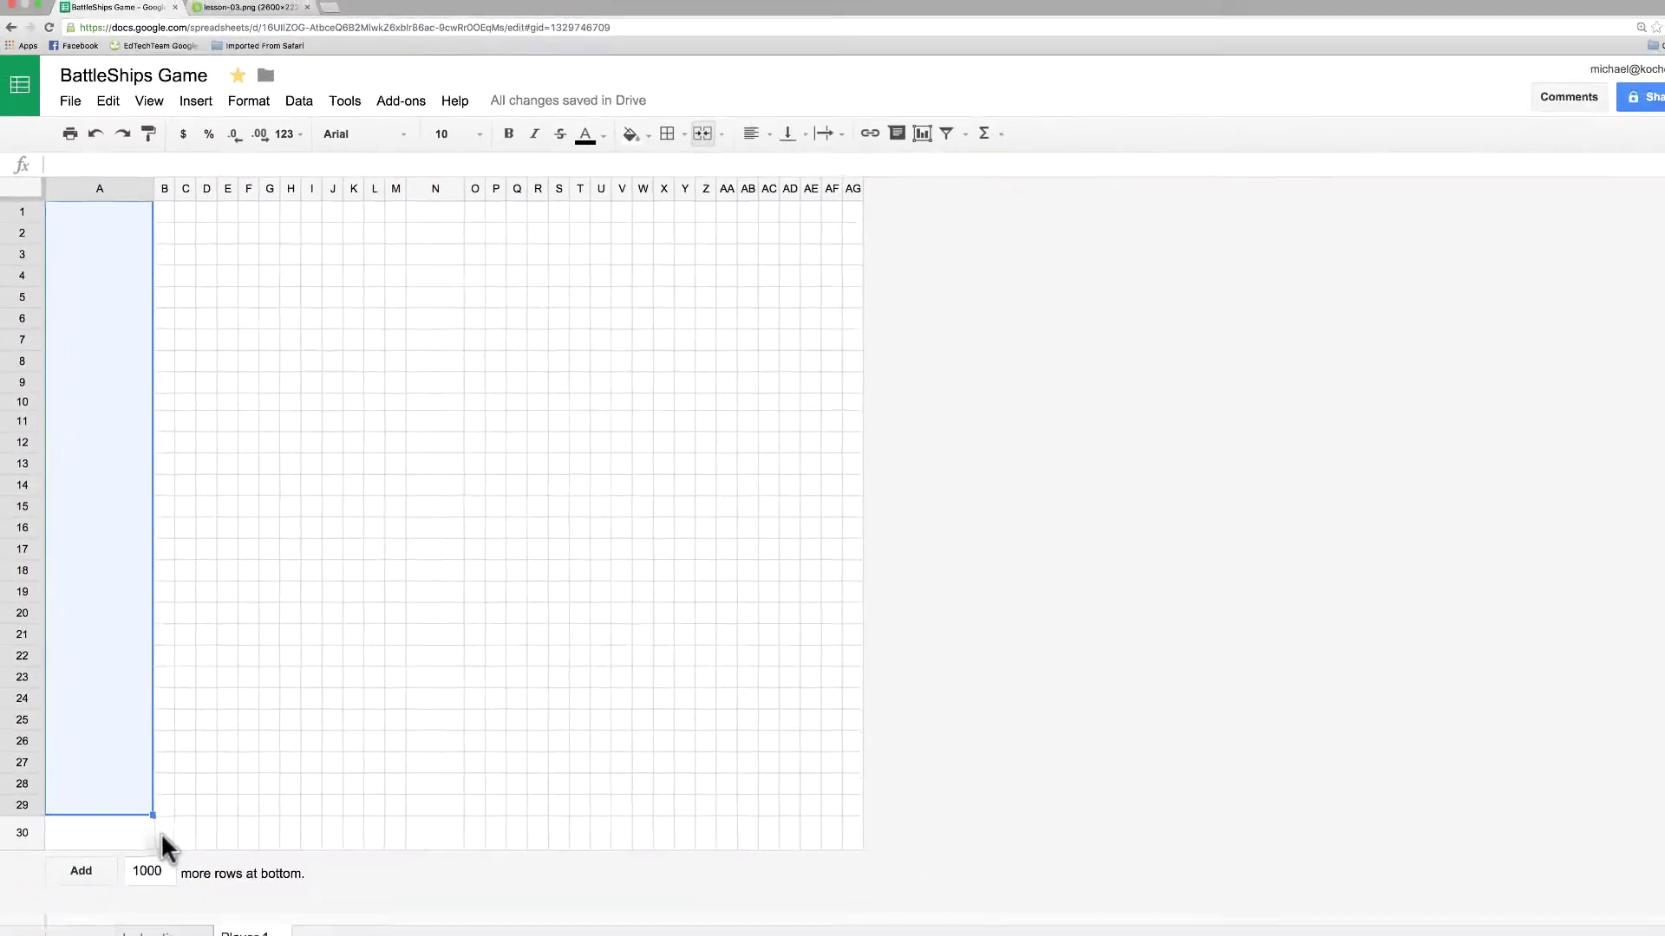
Merge B30:K30 into one cell and L30:AG30 into another
click(158, 809)
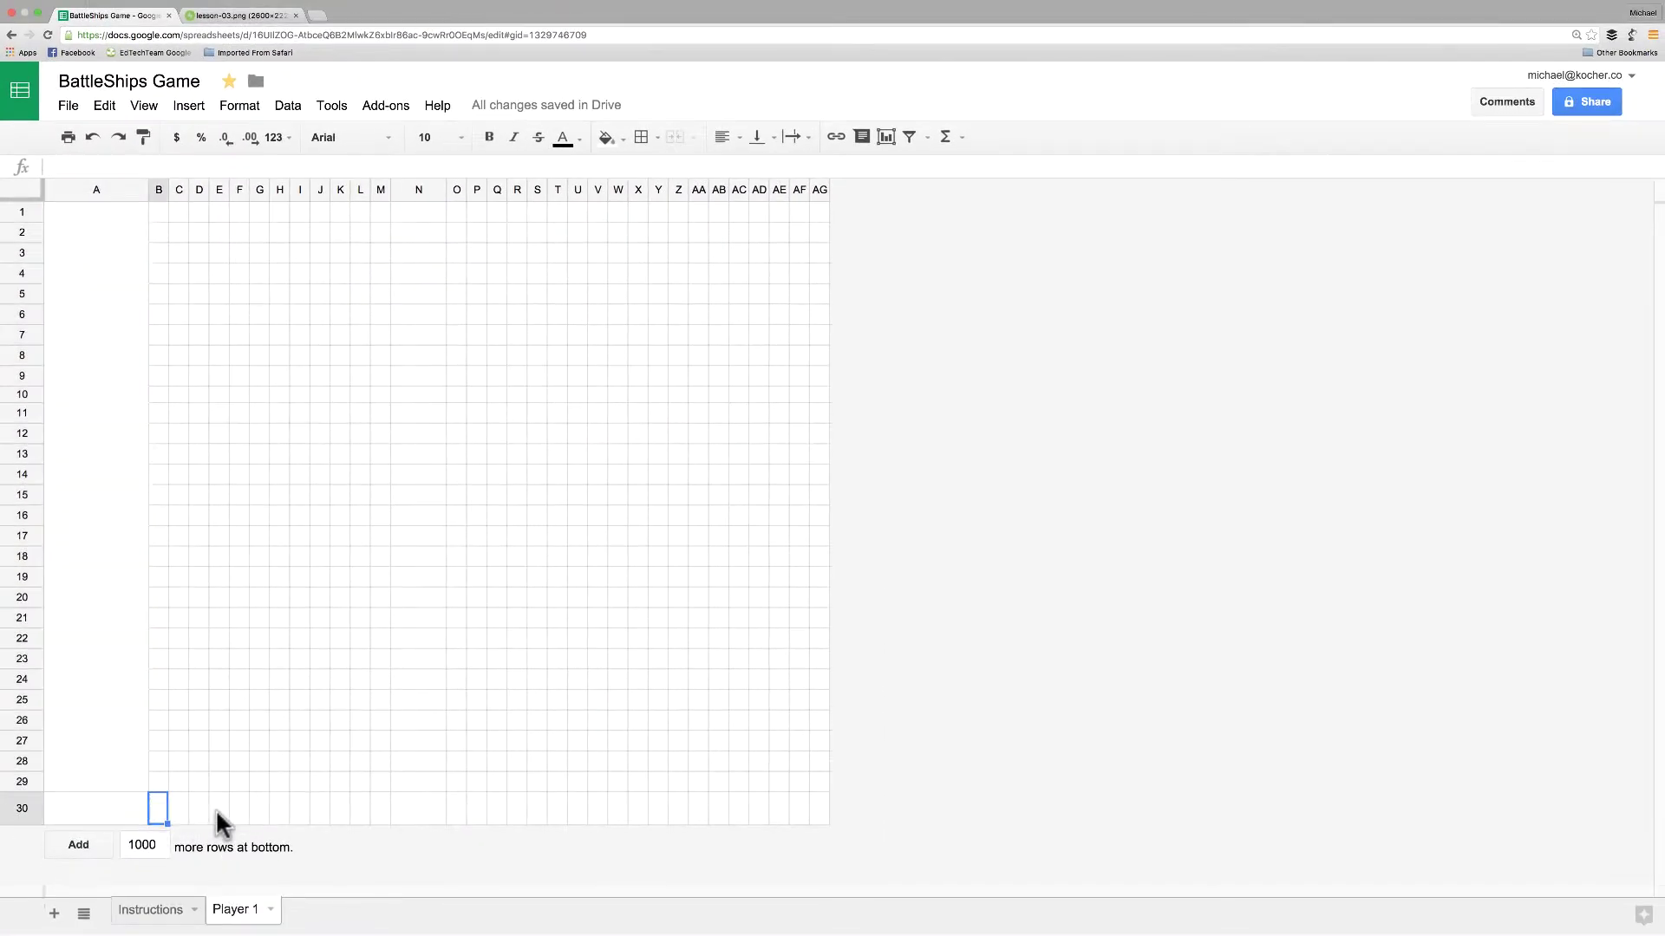
shift+click(338, 806)
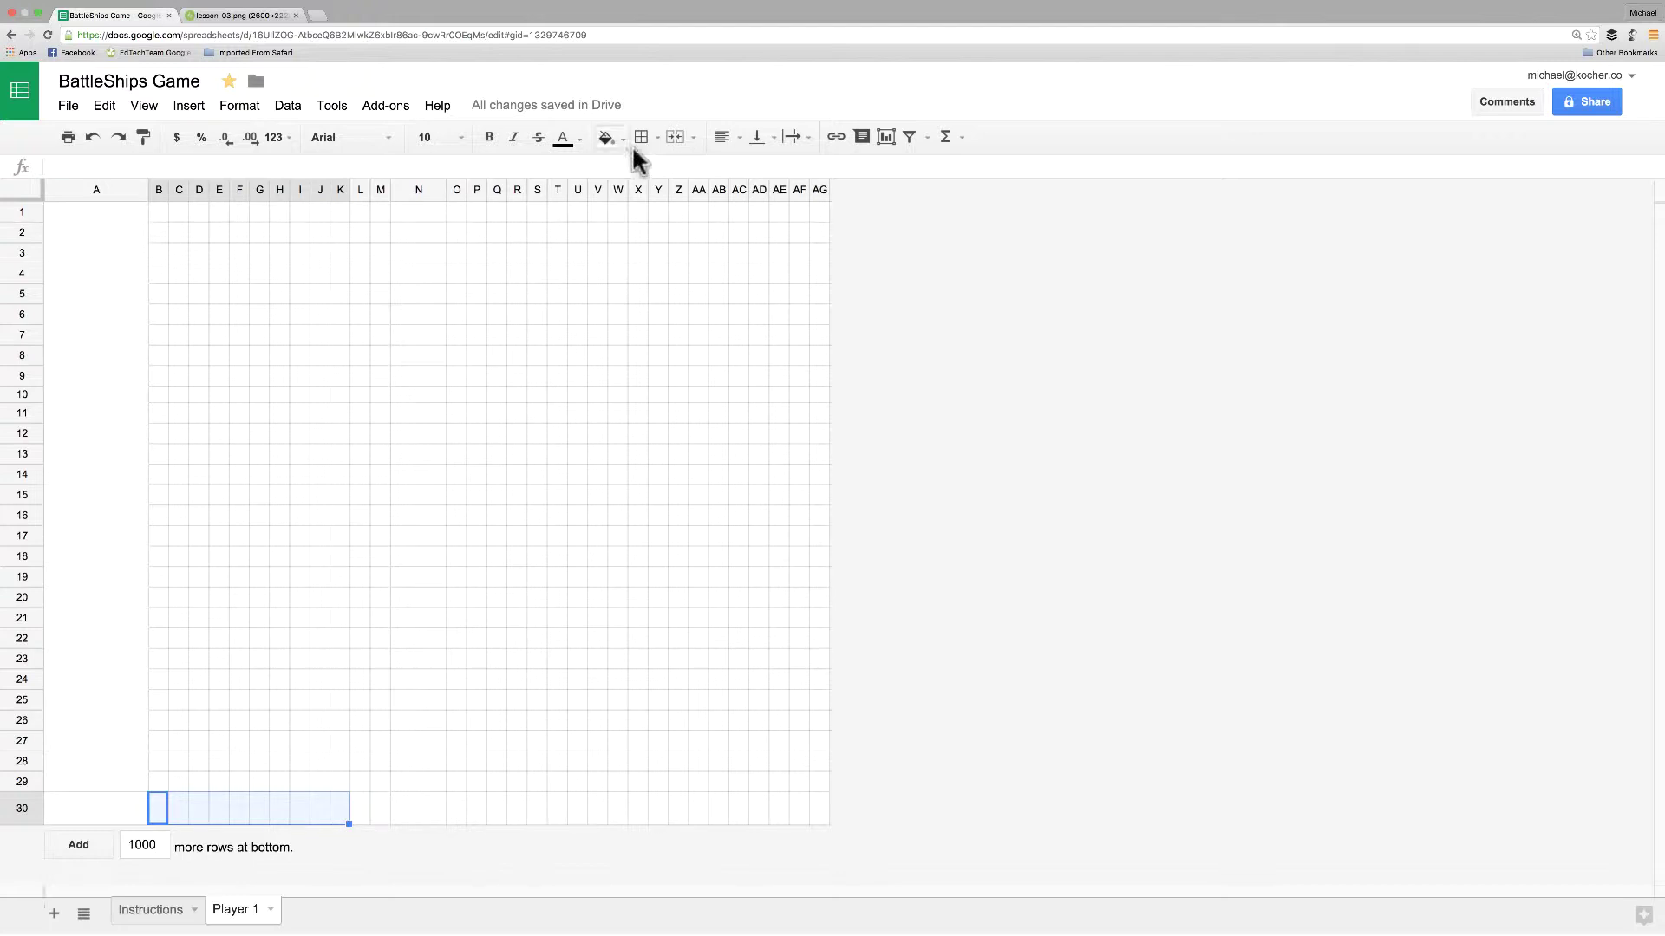
click(674, 139)
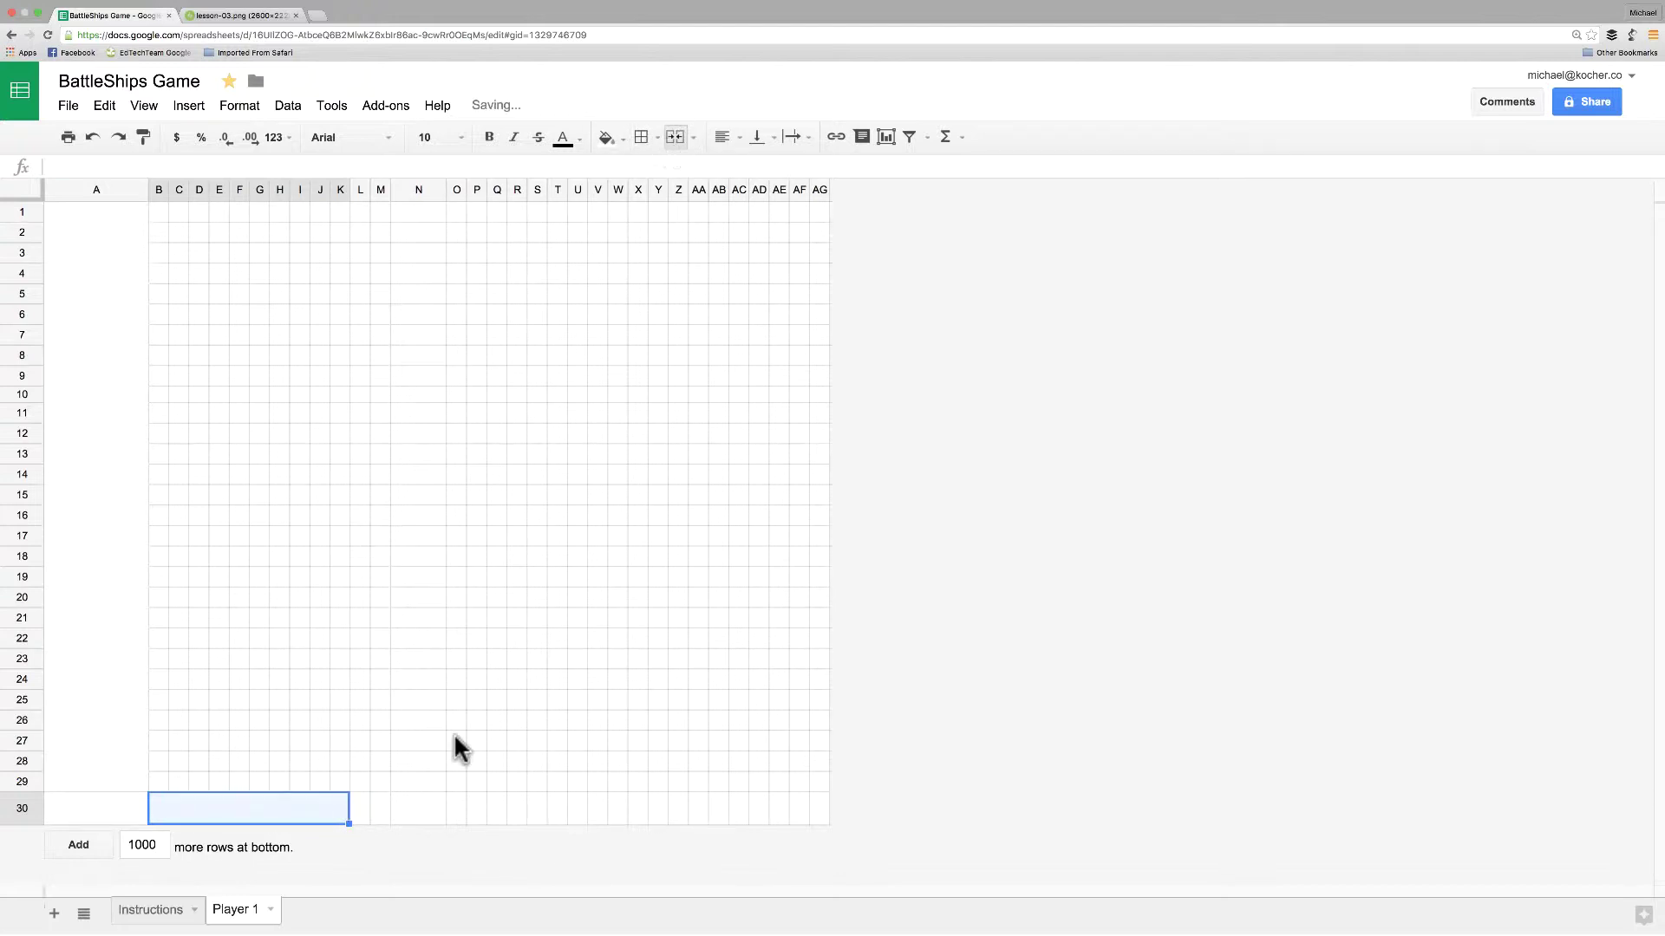
click(362, 810)
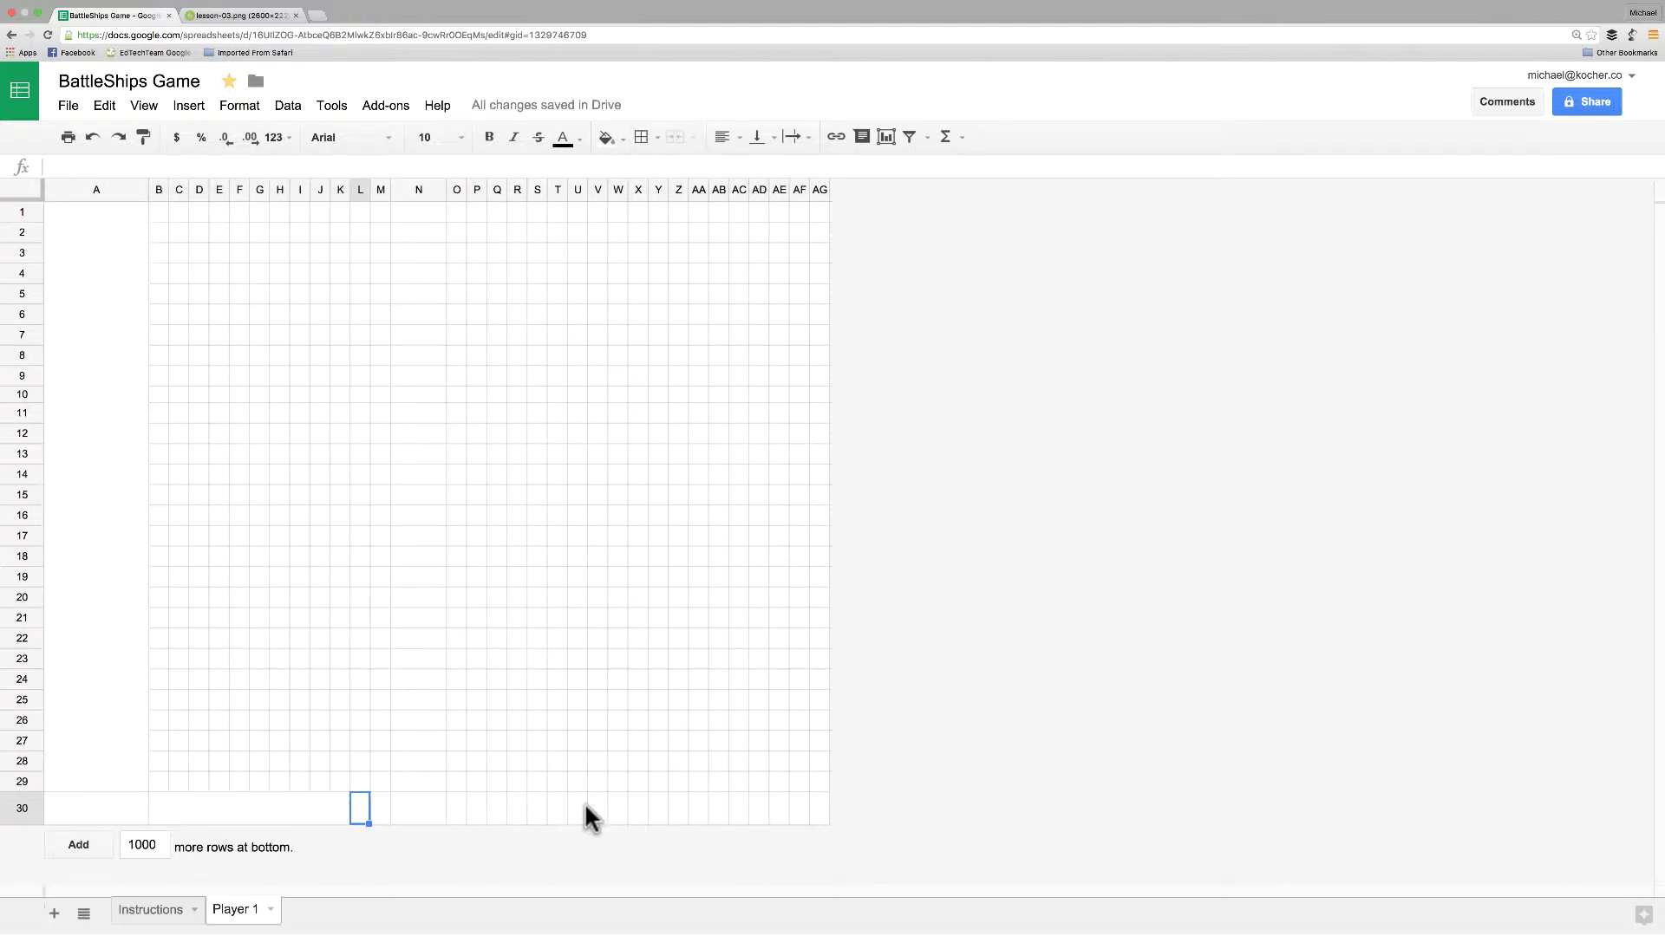
shift+click(818, 808)
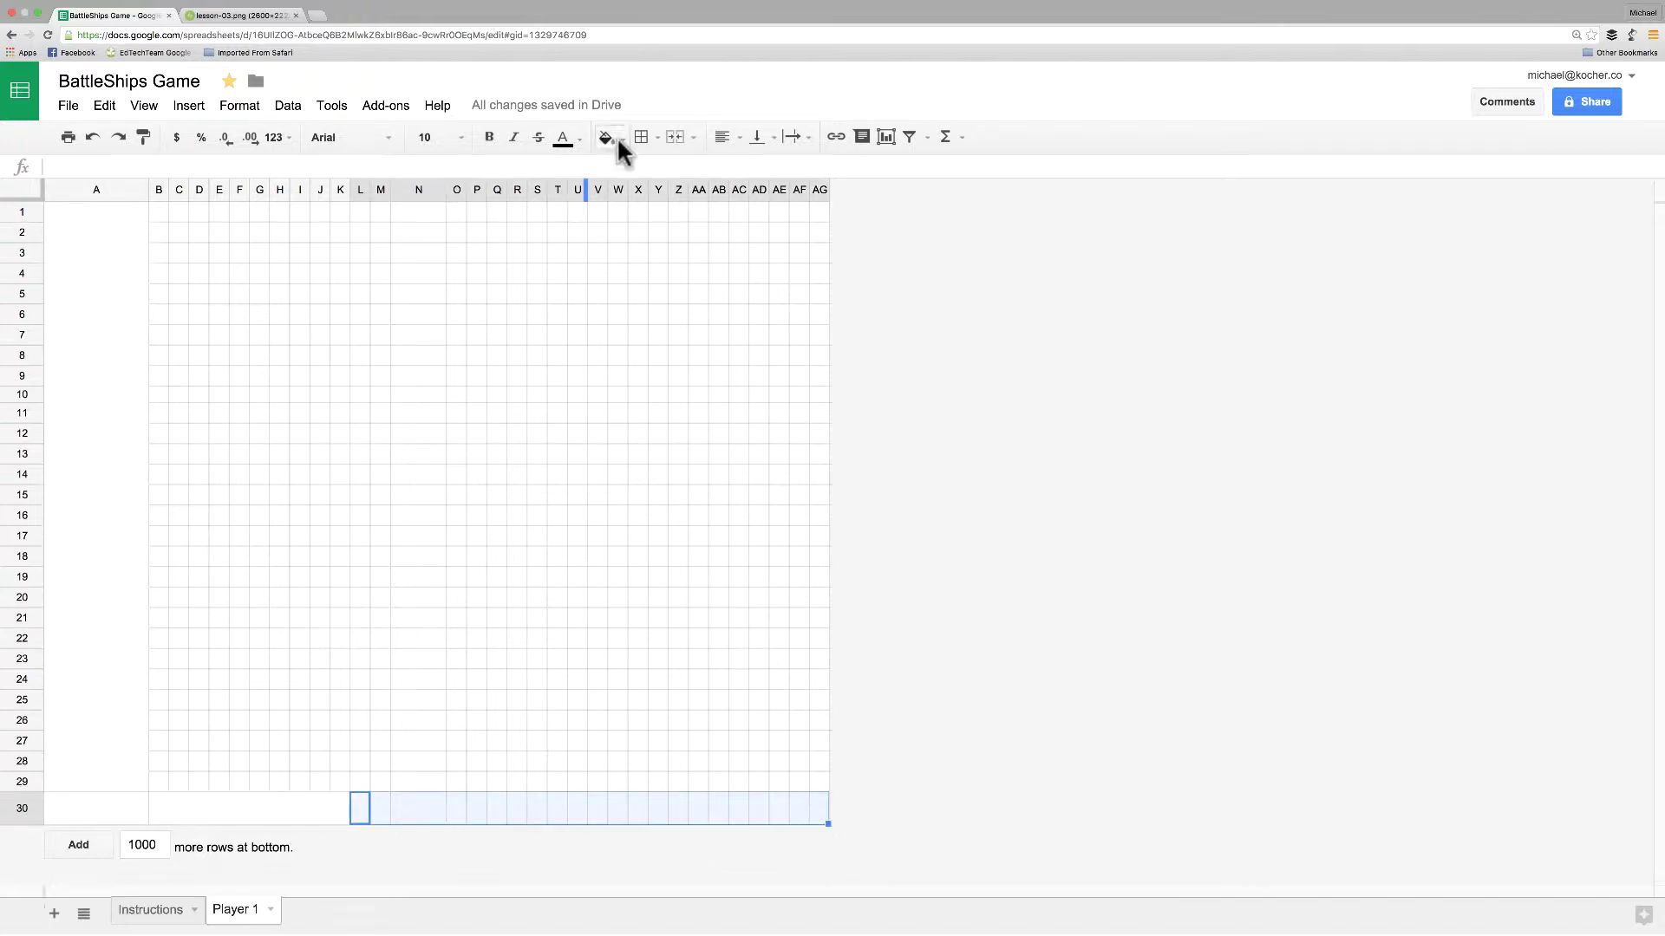
click(675, 138)
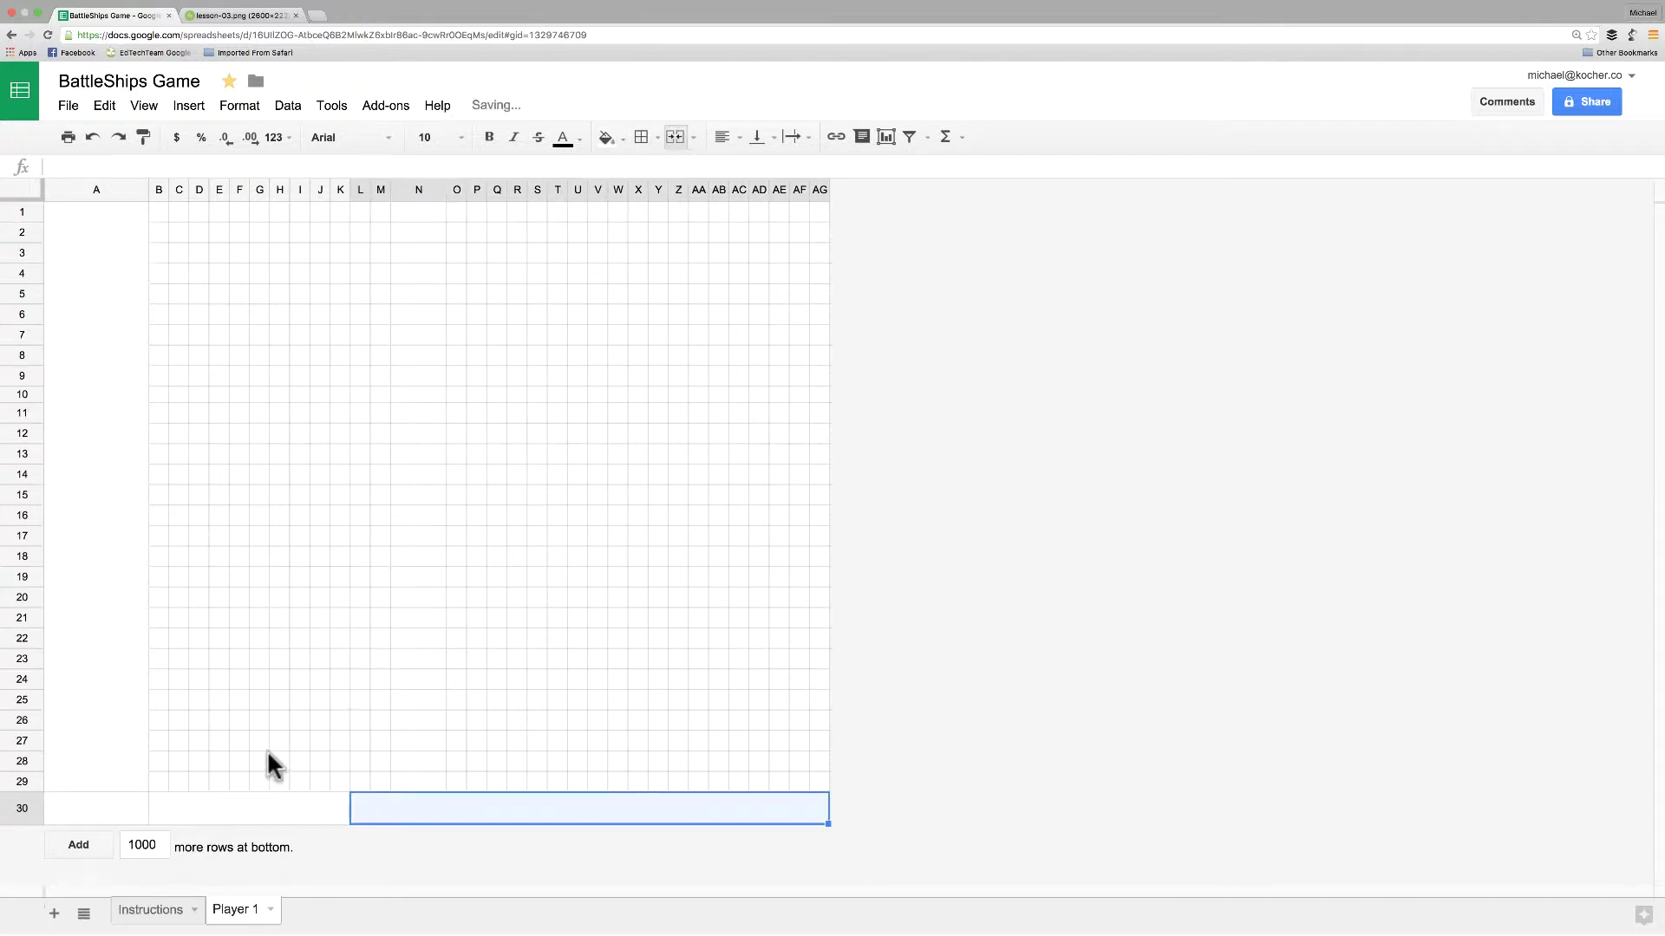
click(231, 813)
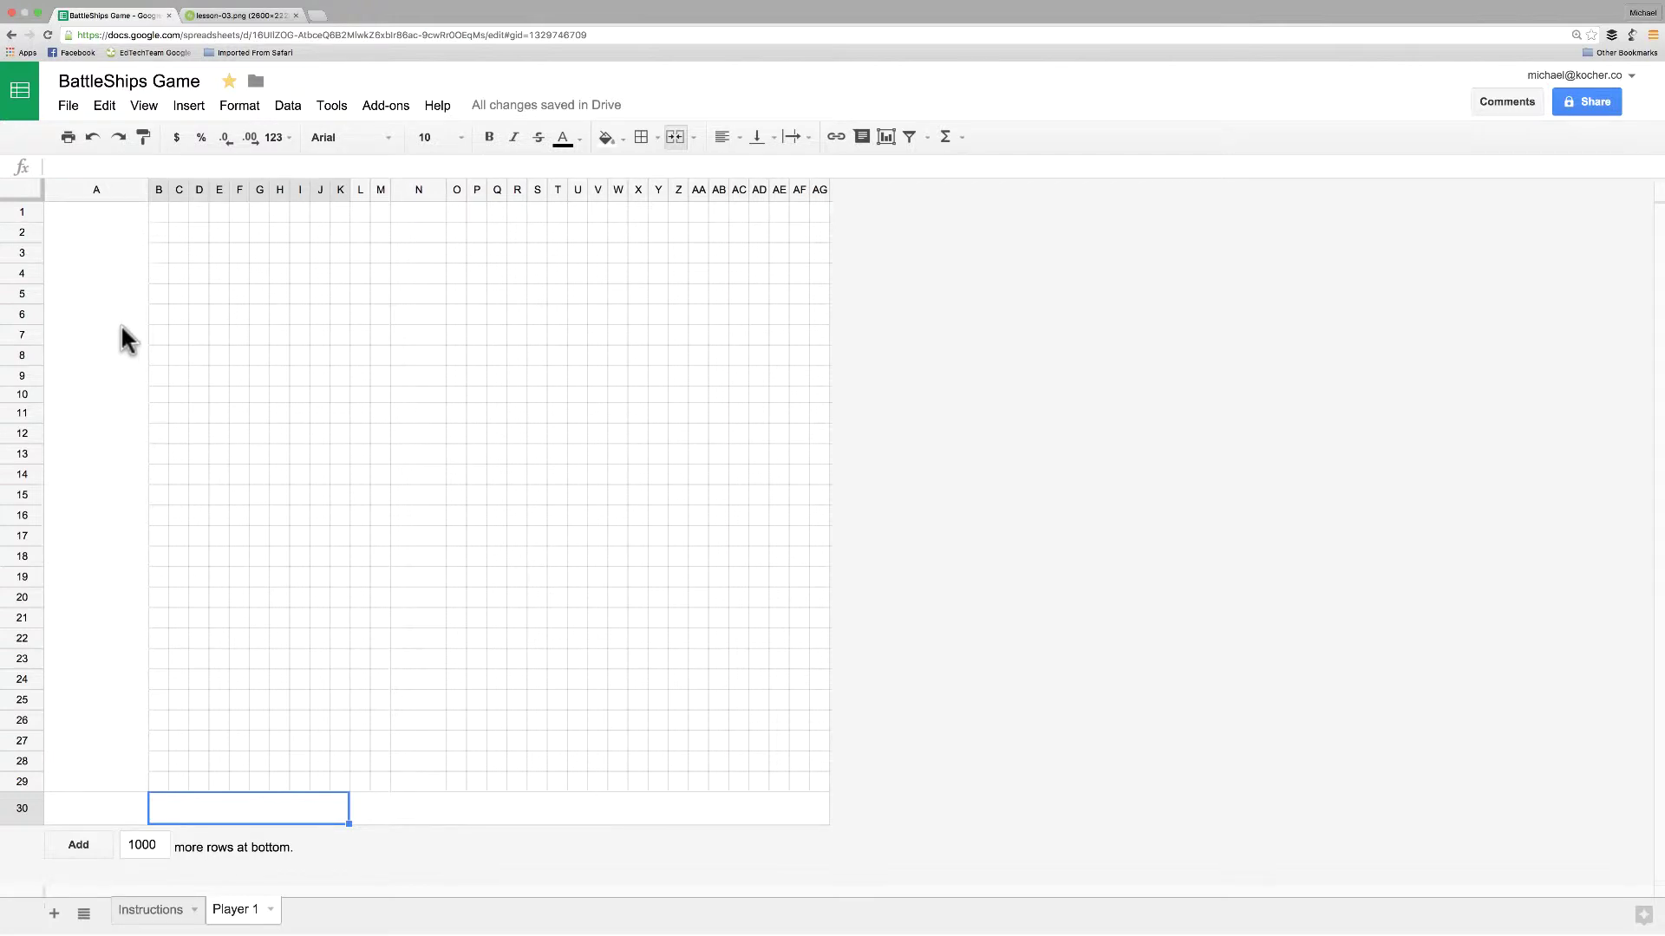
Fill the B1:AG29 grid area light blue
click(160, 208)
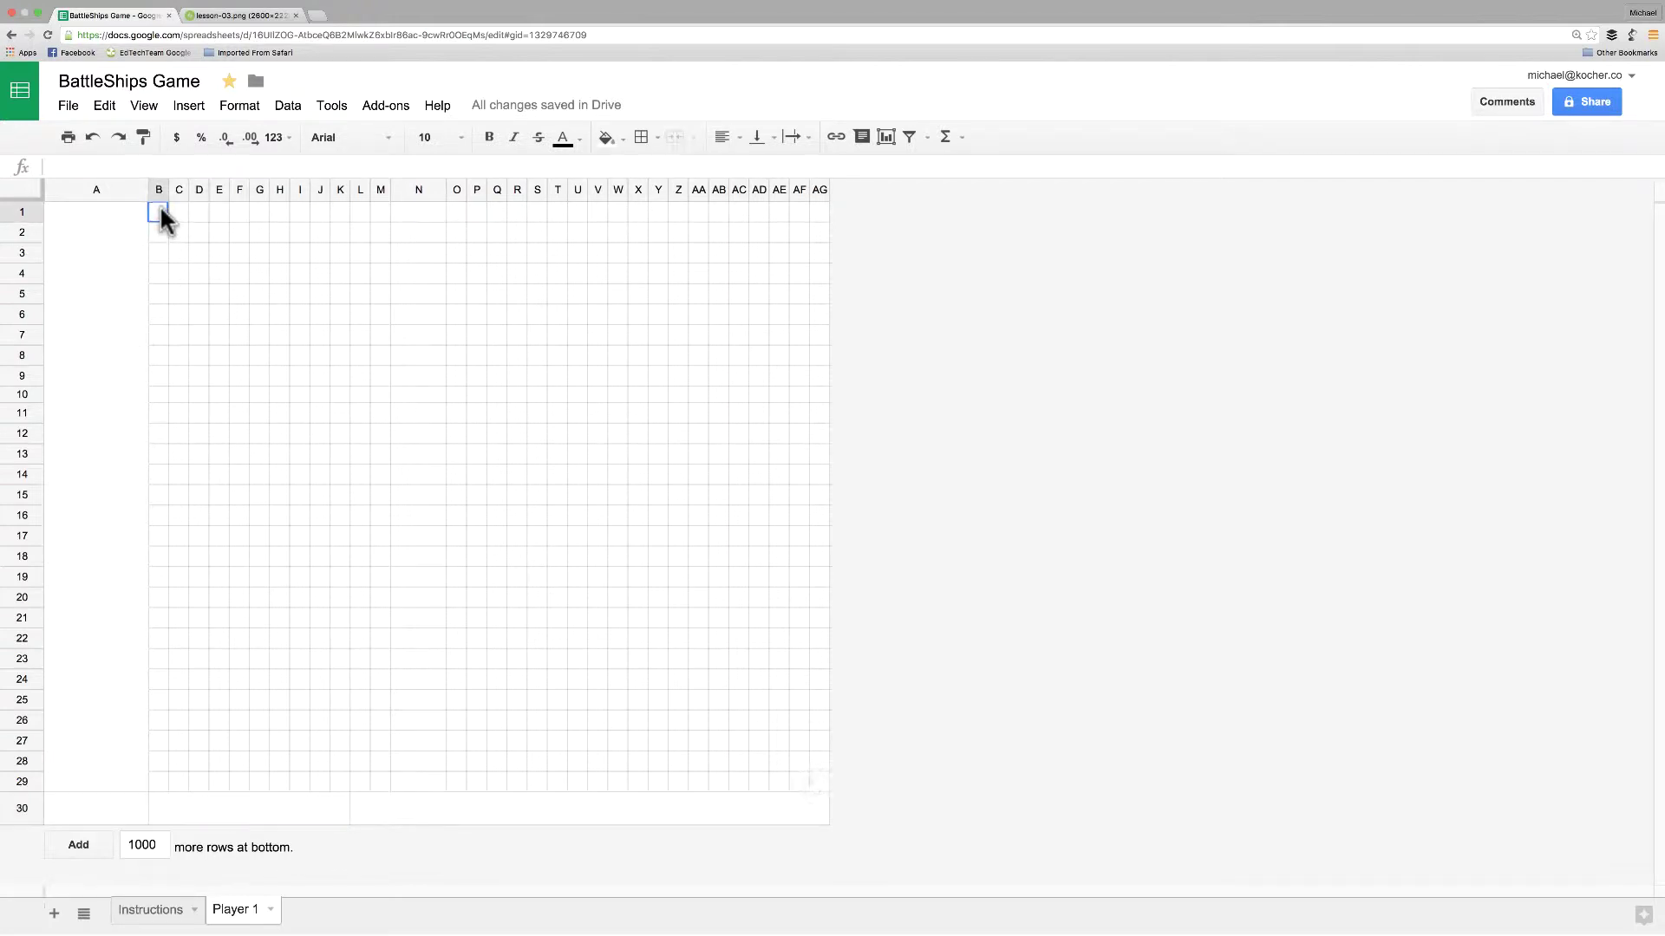
shift+click(814, 777)
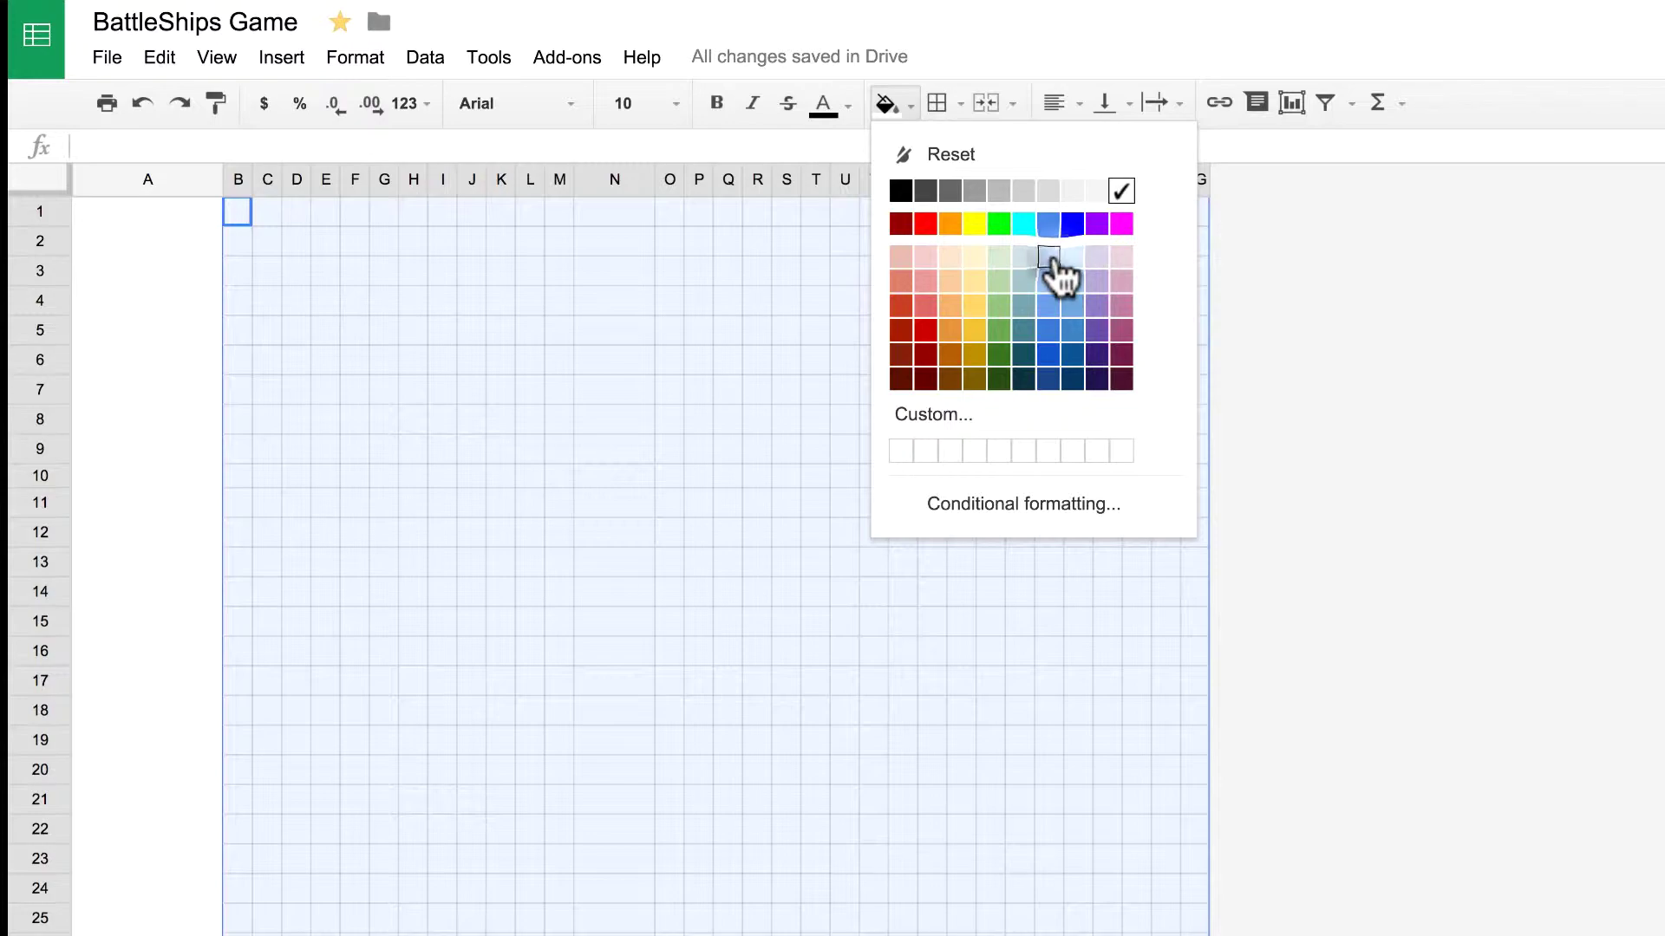
click(1050, 256)
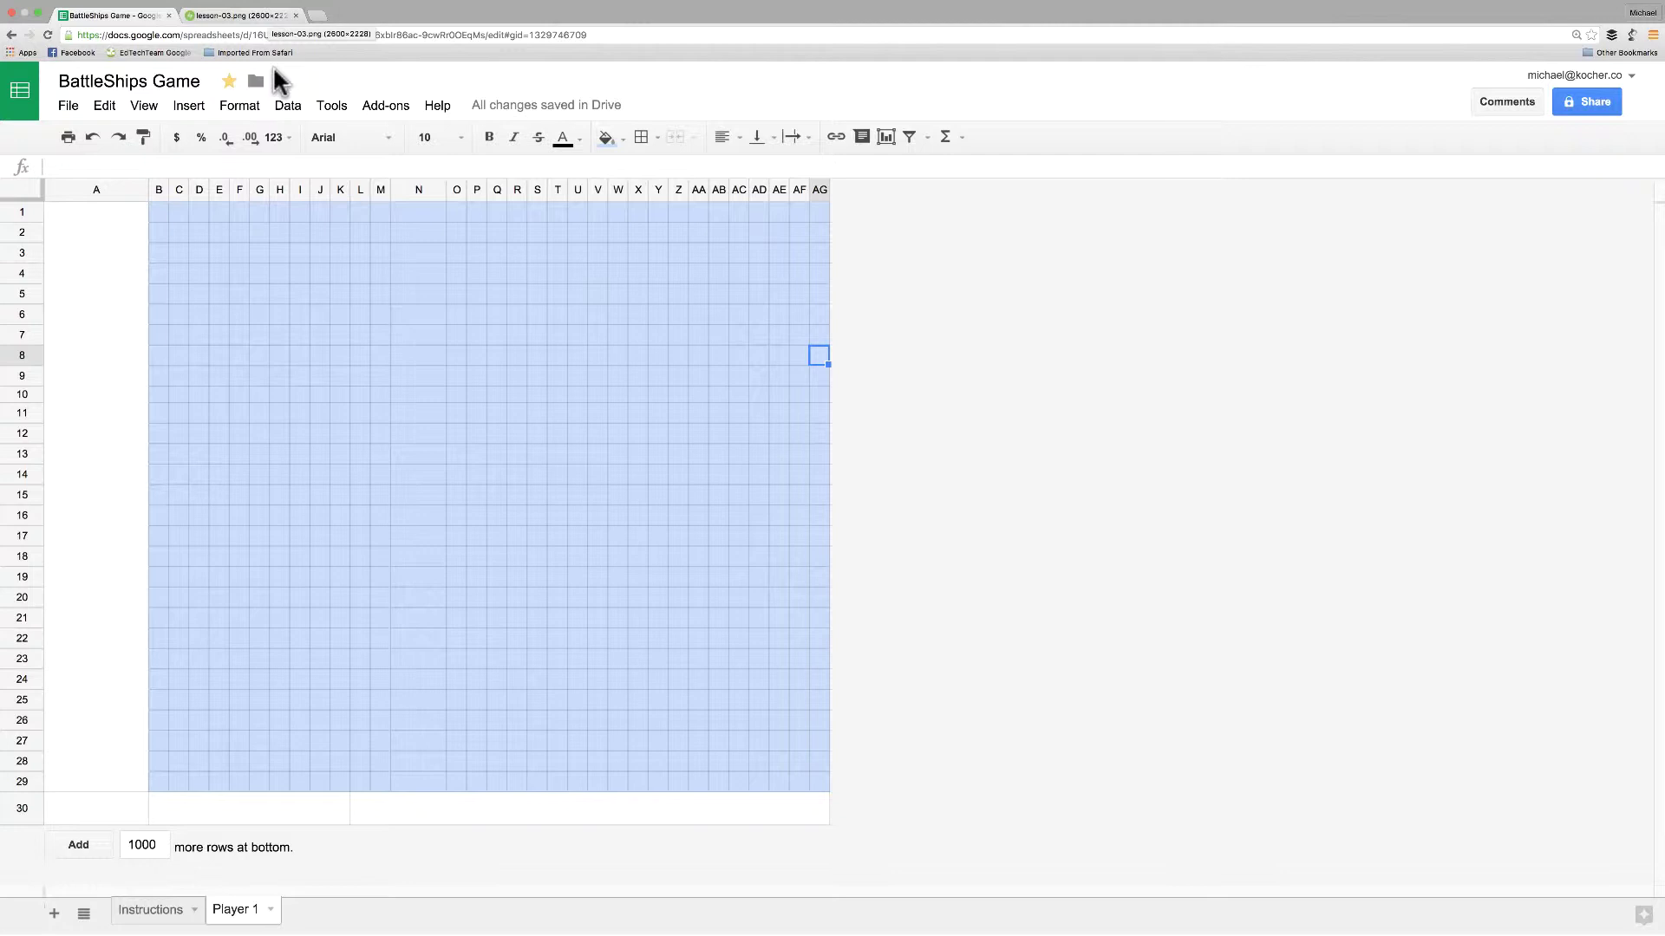
Shade row 30 light grey
click(21, 809)
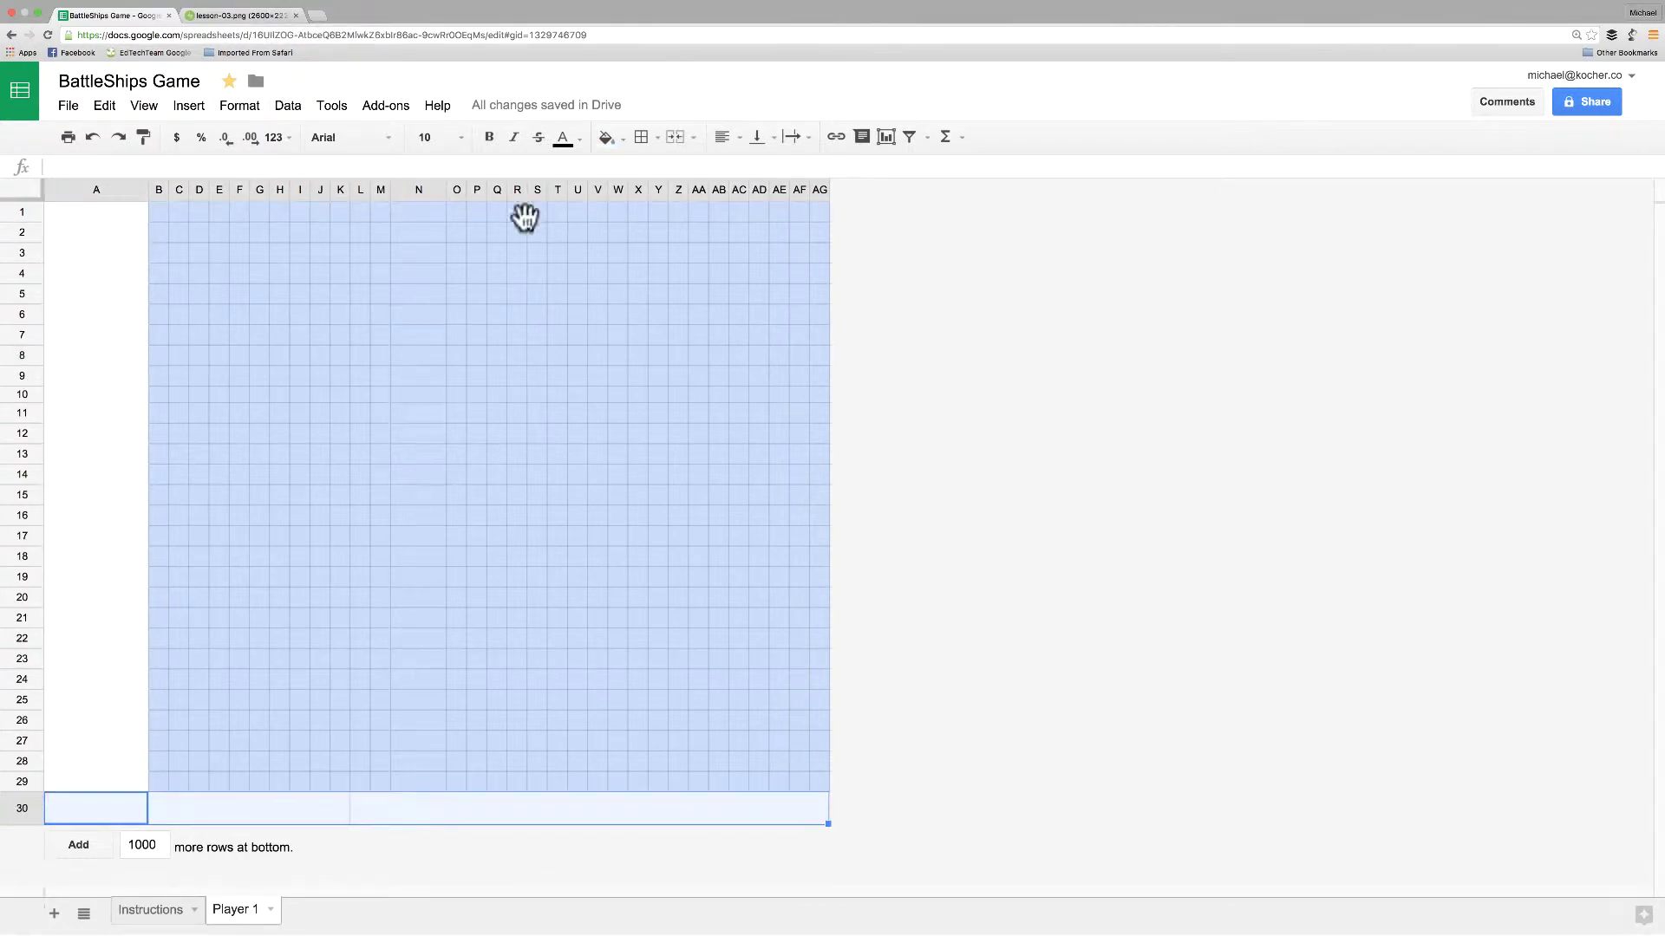
click(622, 137)
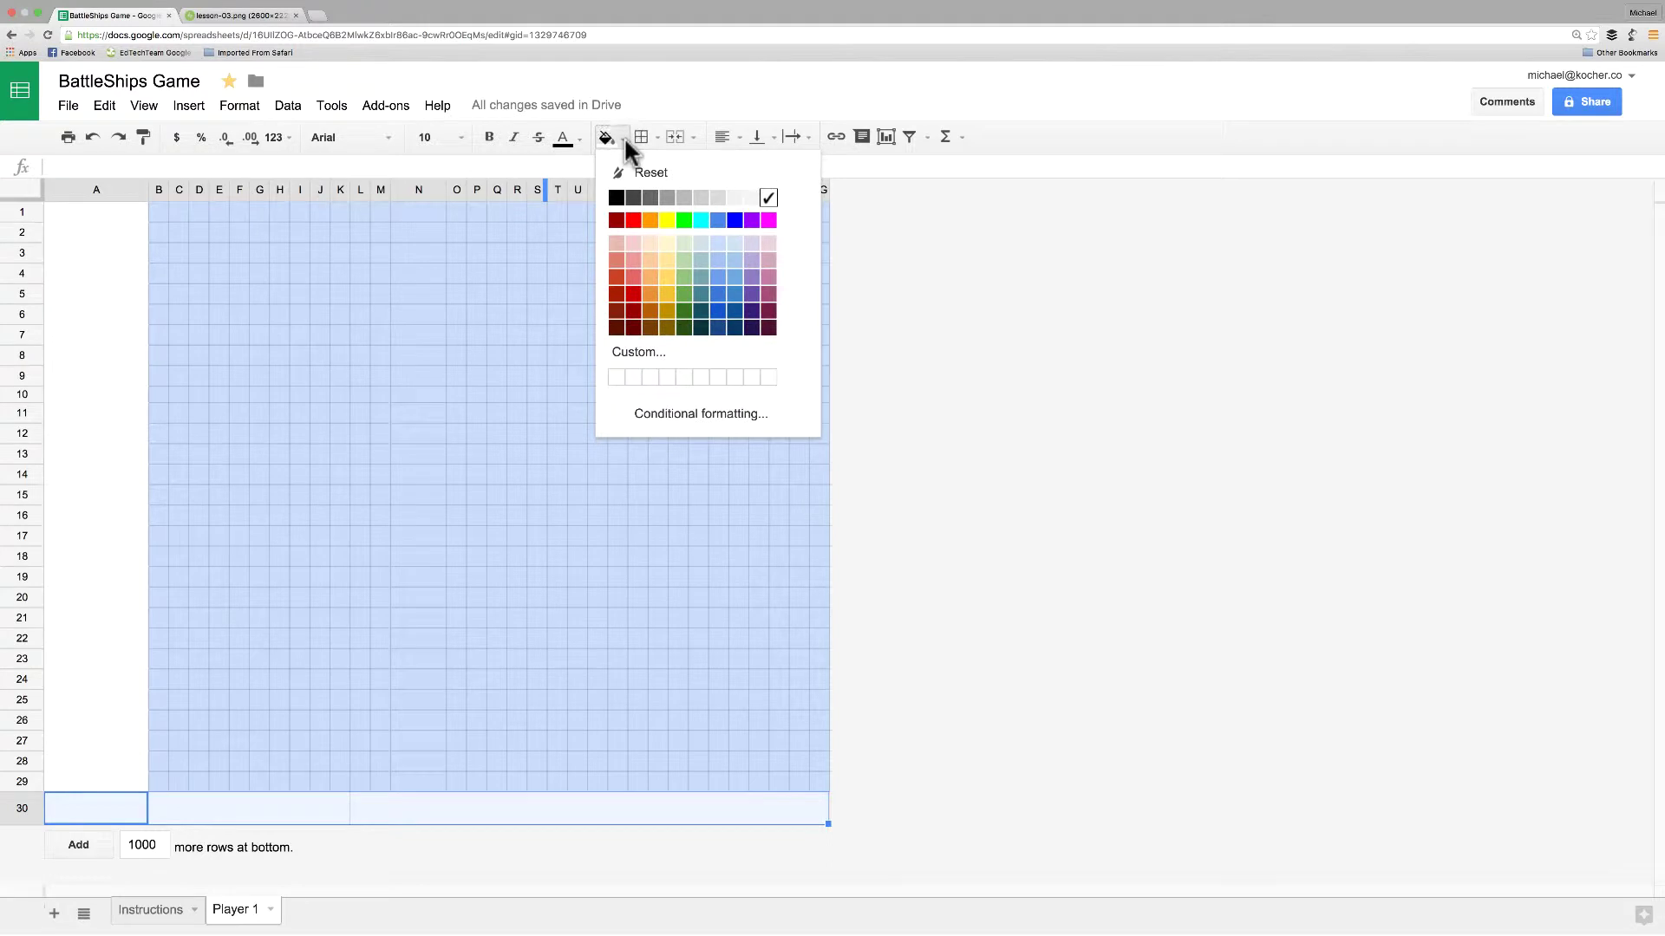
click(700, 195)
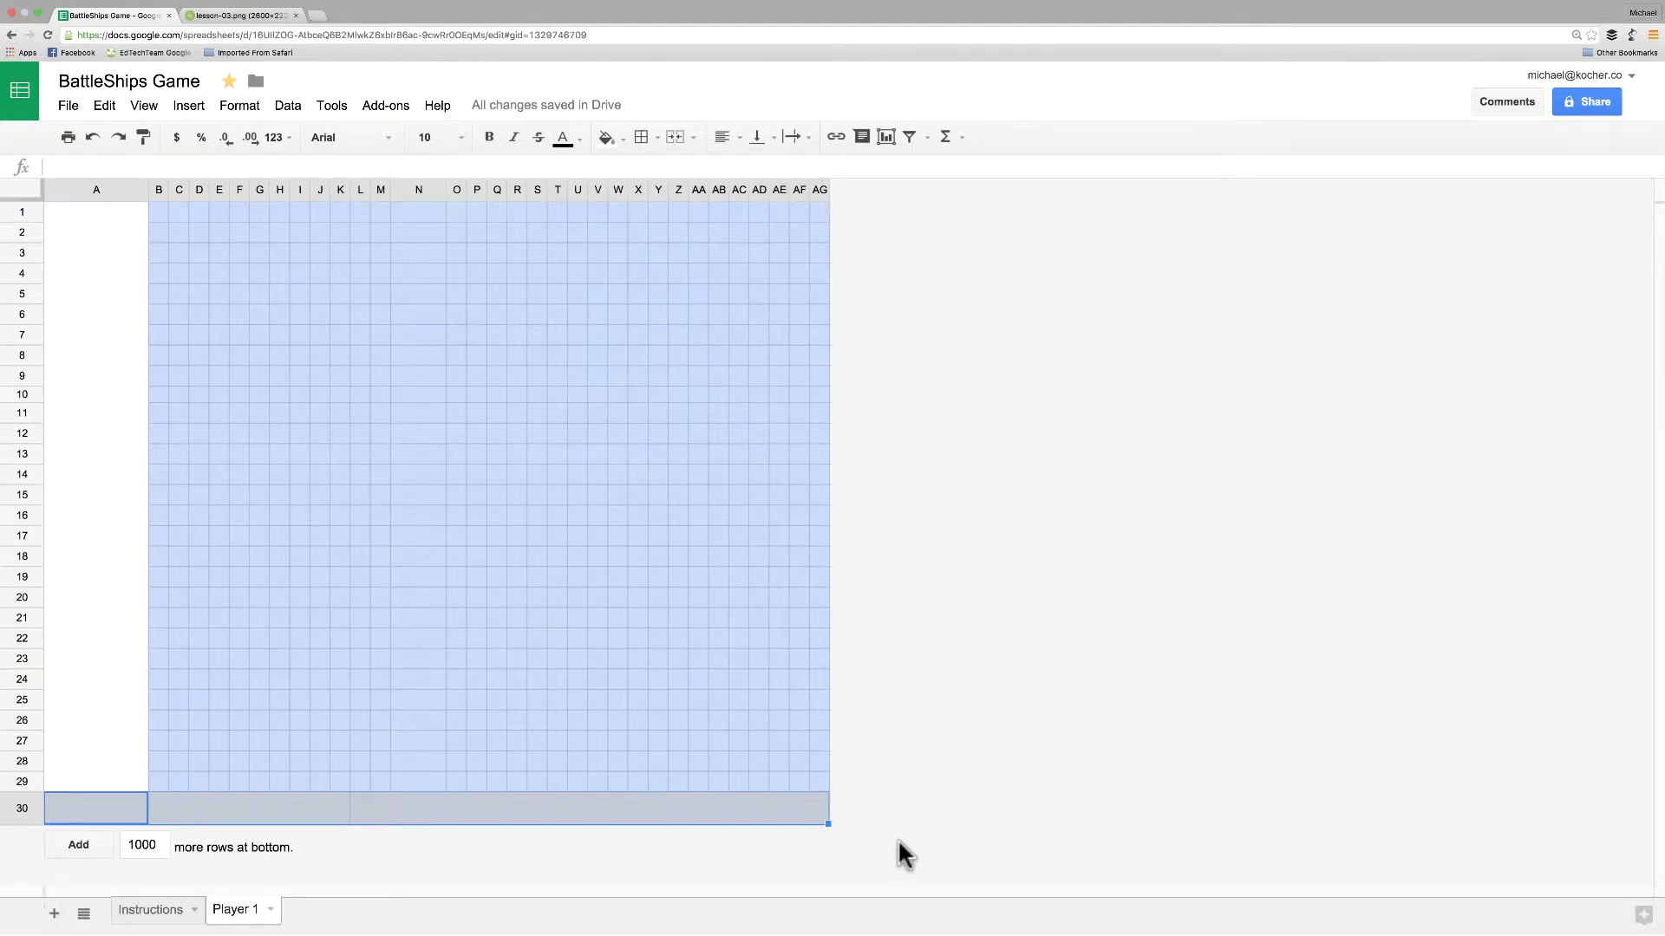
Copy the licence image cell A15 from the Instructions sheet
click(105, 806)
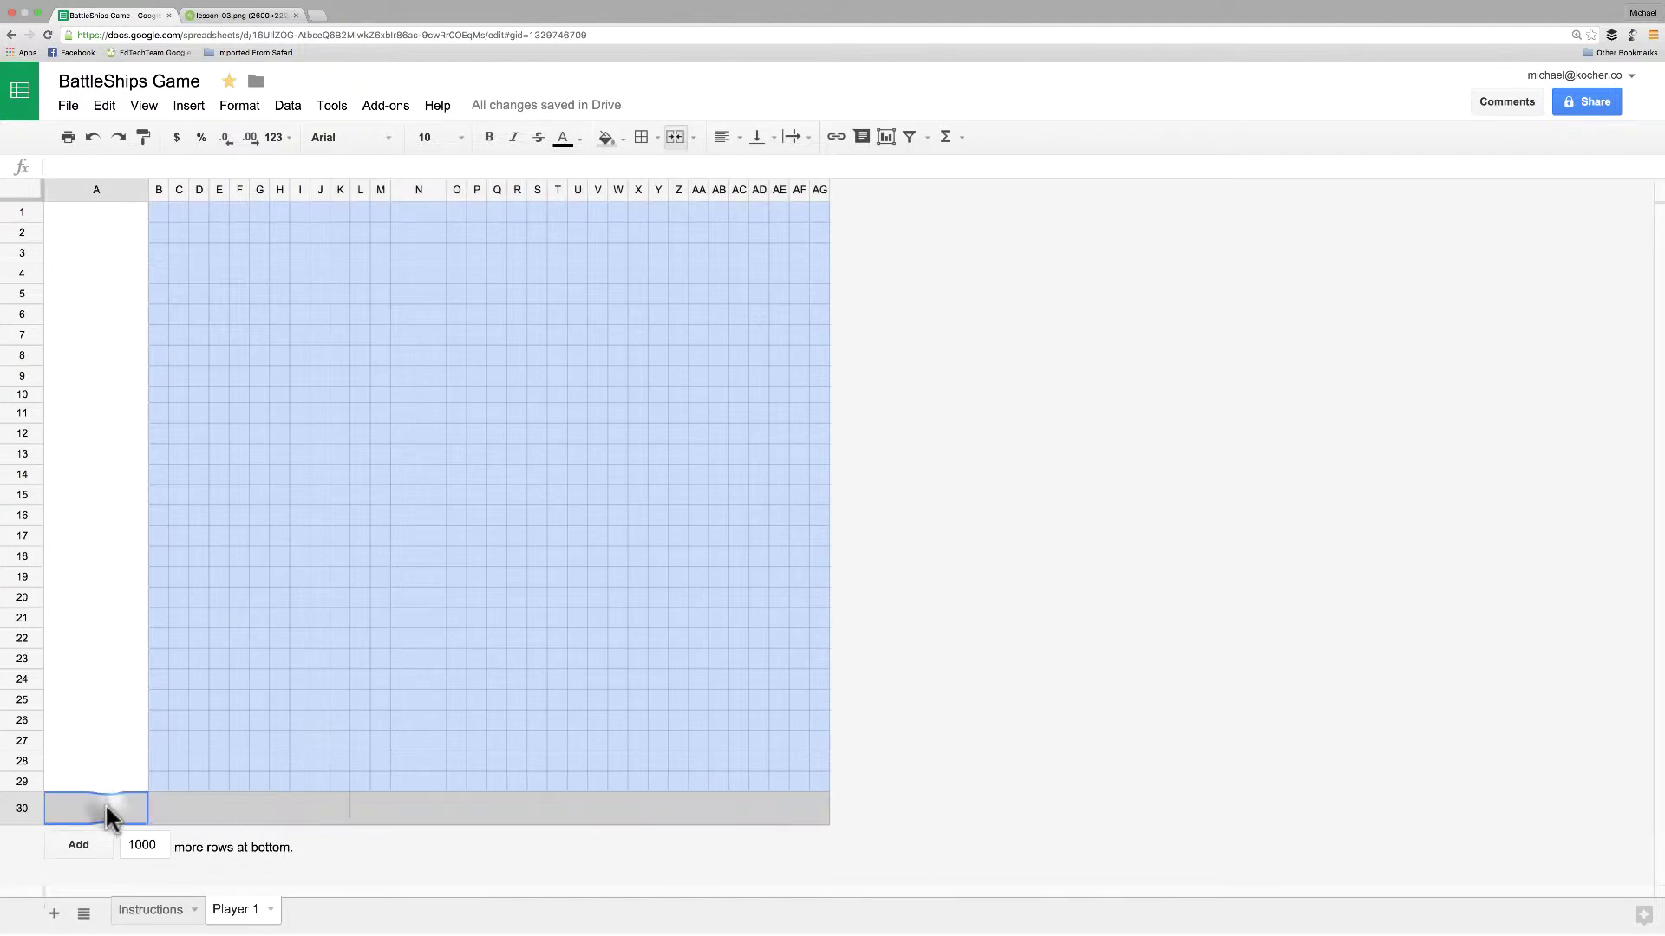
click(156, 910)
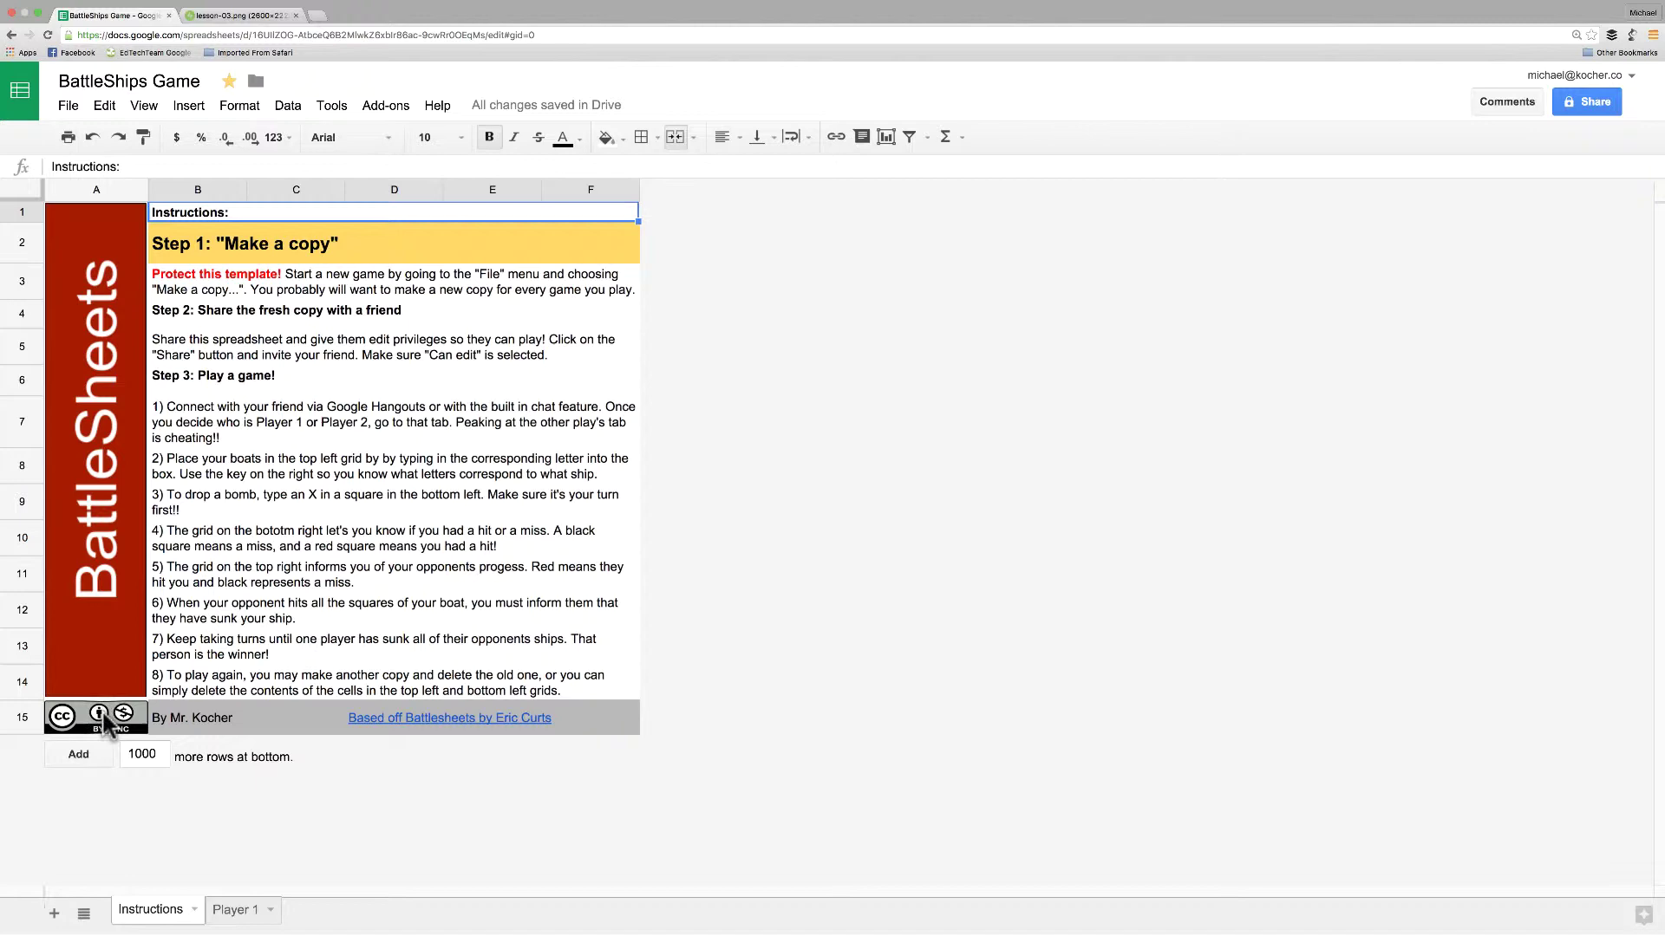
click(104, 724)
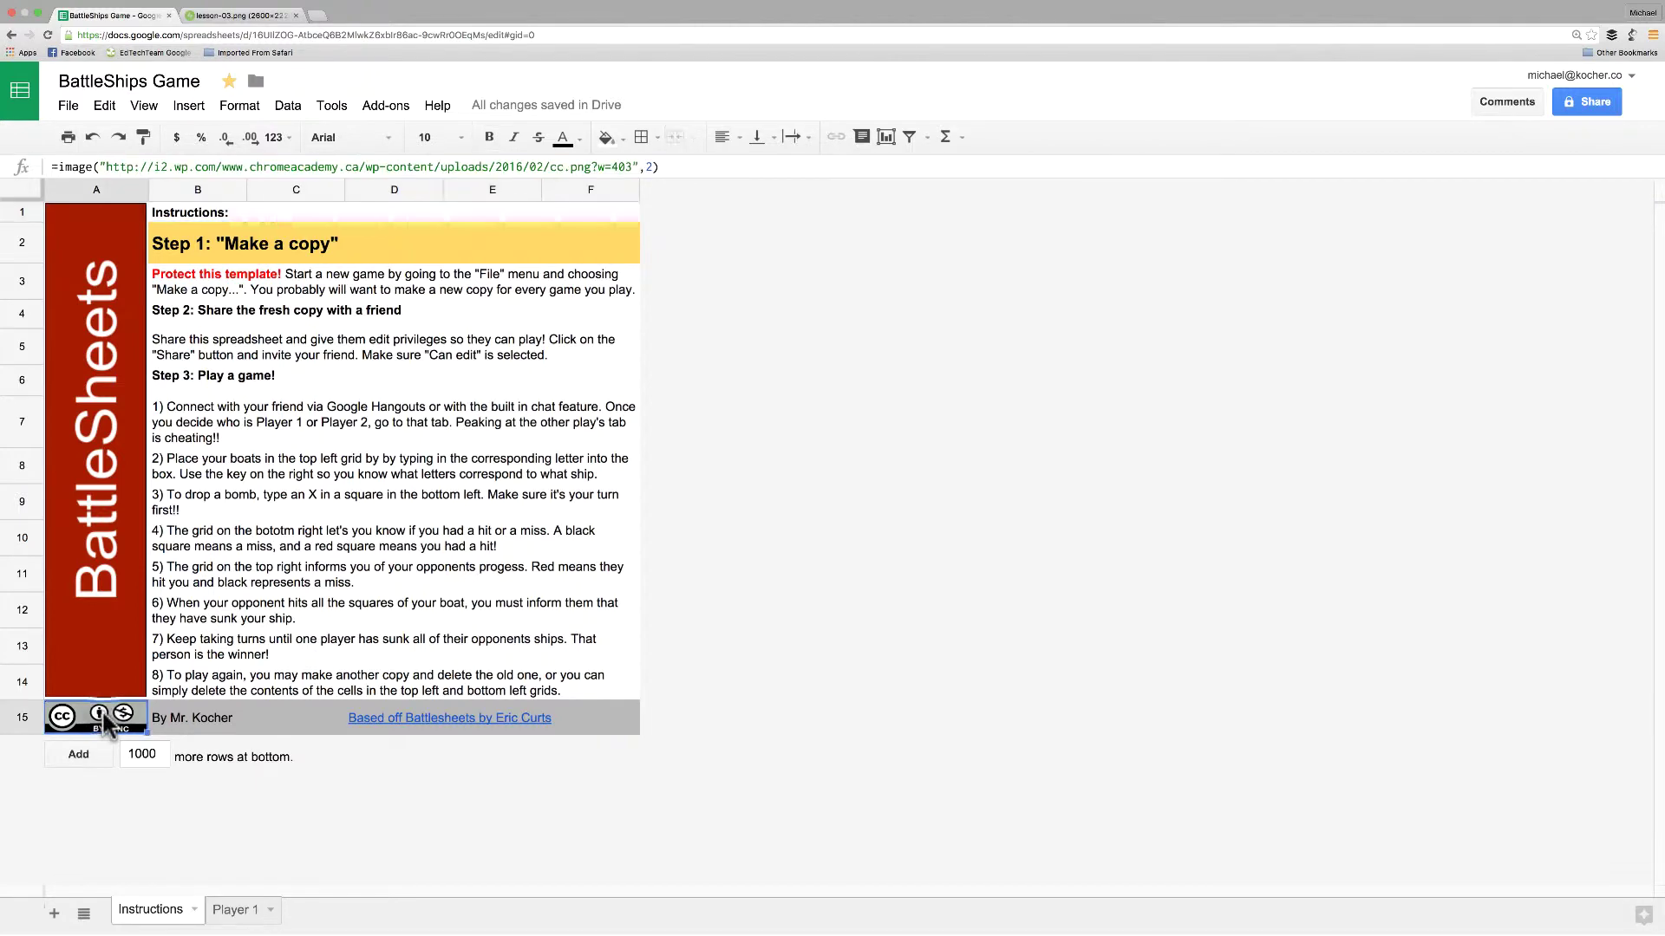
click(186, 164)
triple_click(186, 165)
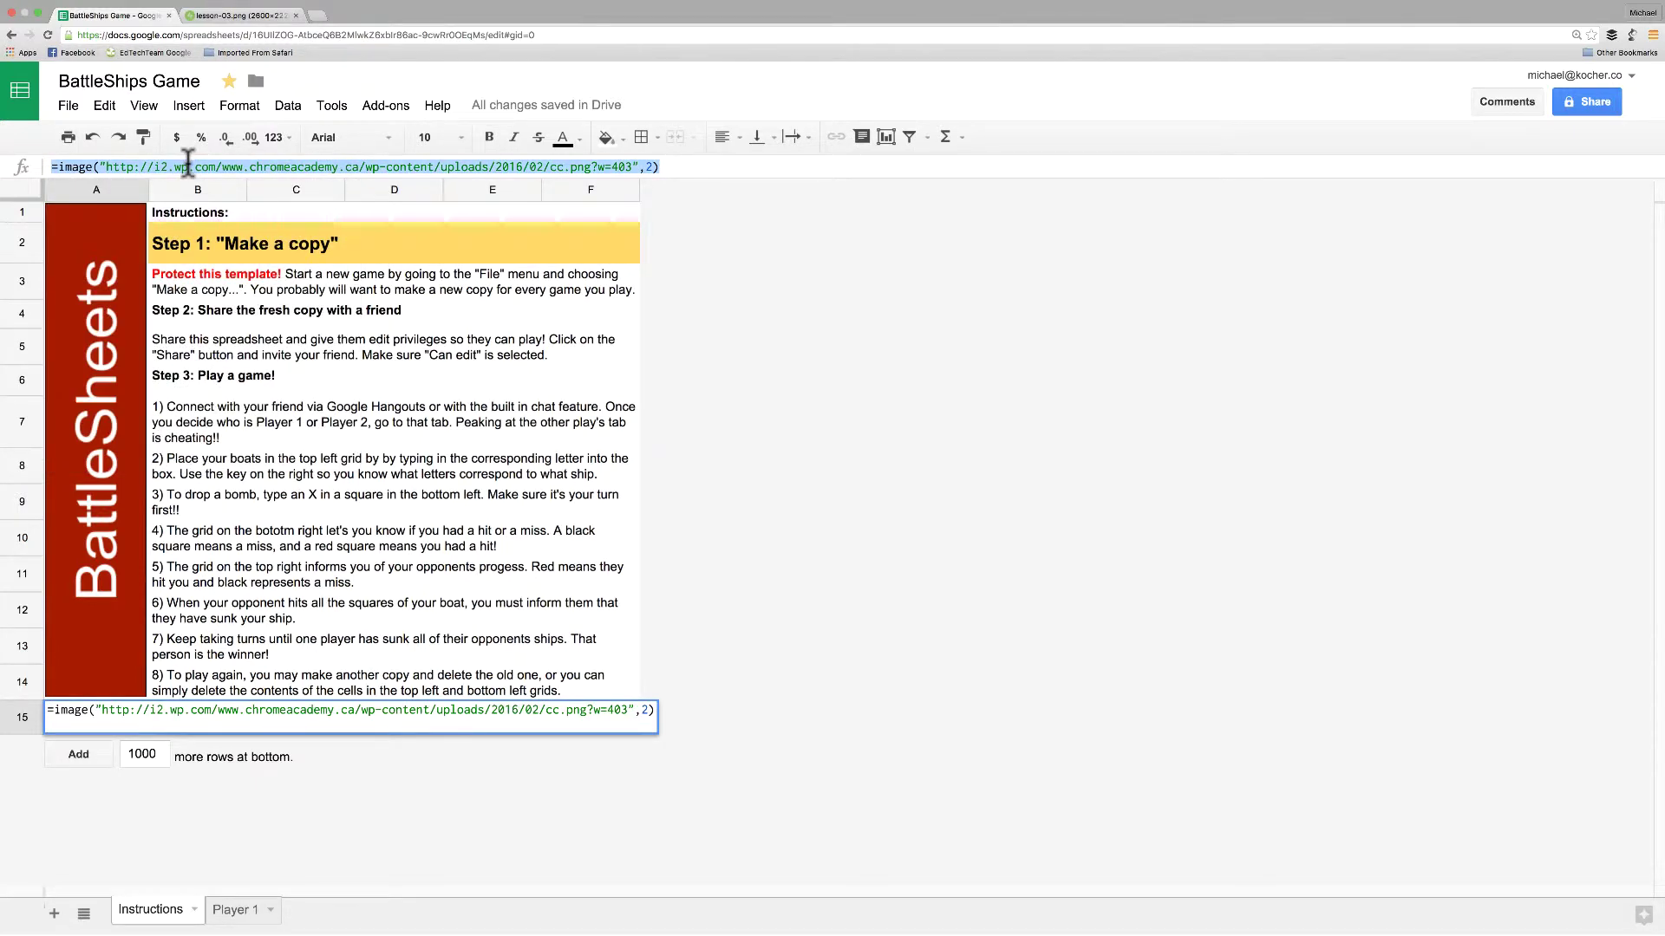
click(106, 105)
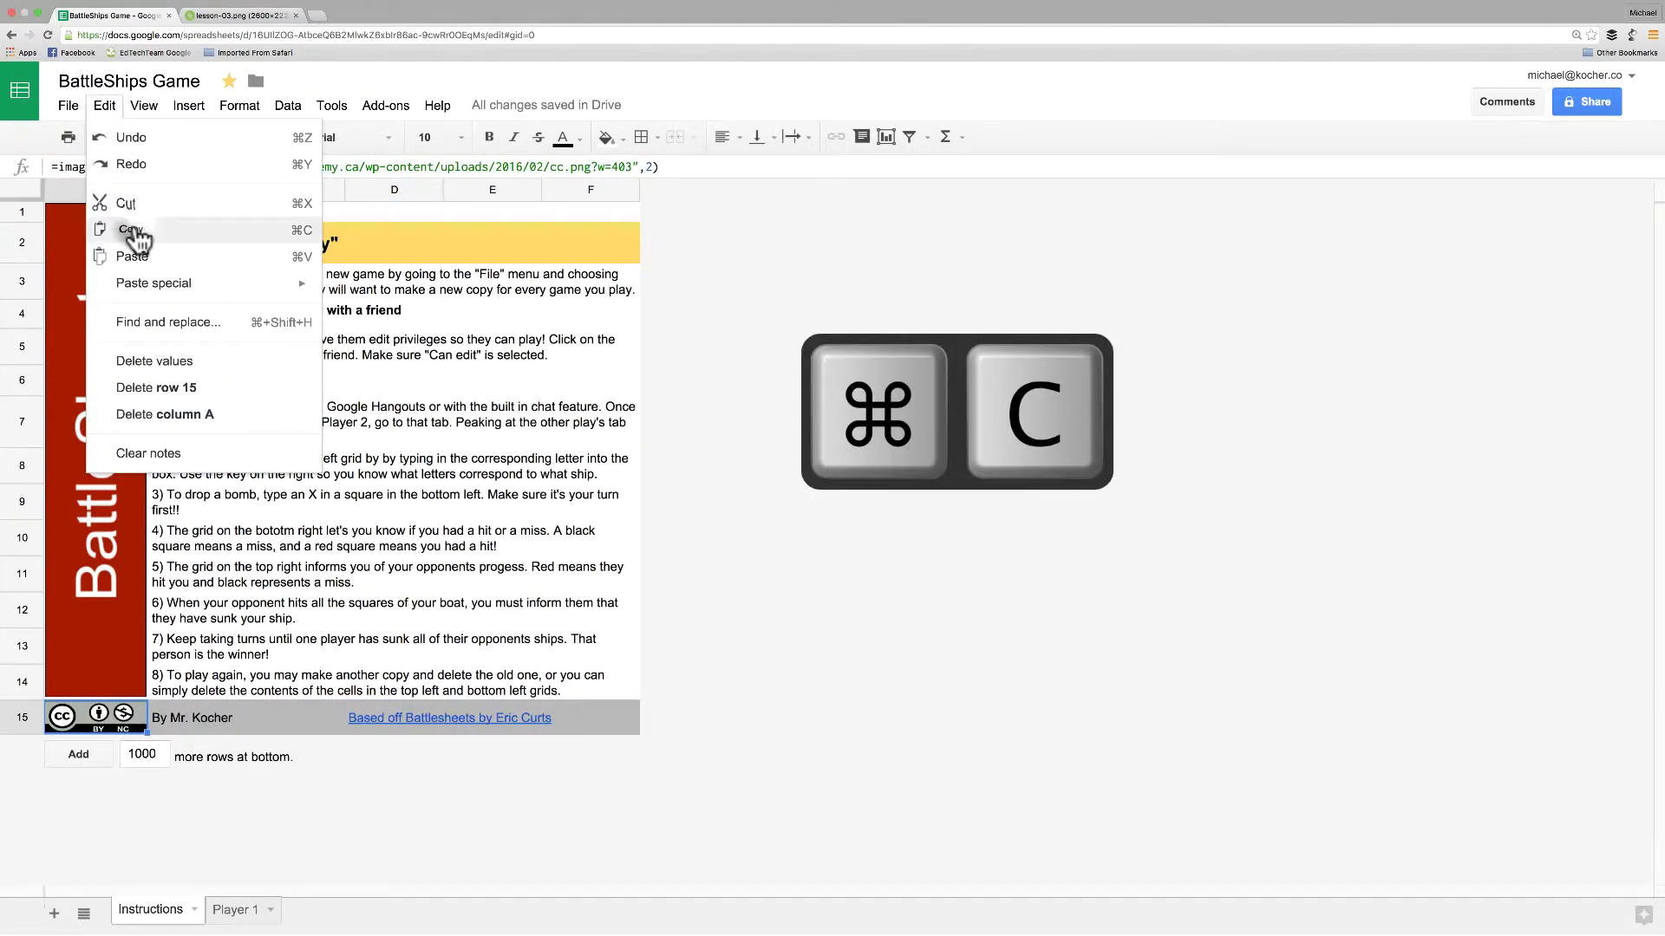
click(132, 231)
Paste the licence image into Player 1 cell A30 and make row 30 slightly taller
click(235, 910)
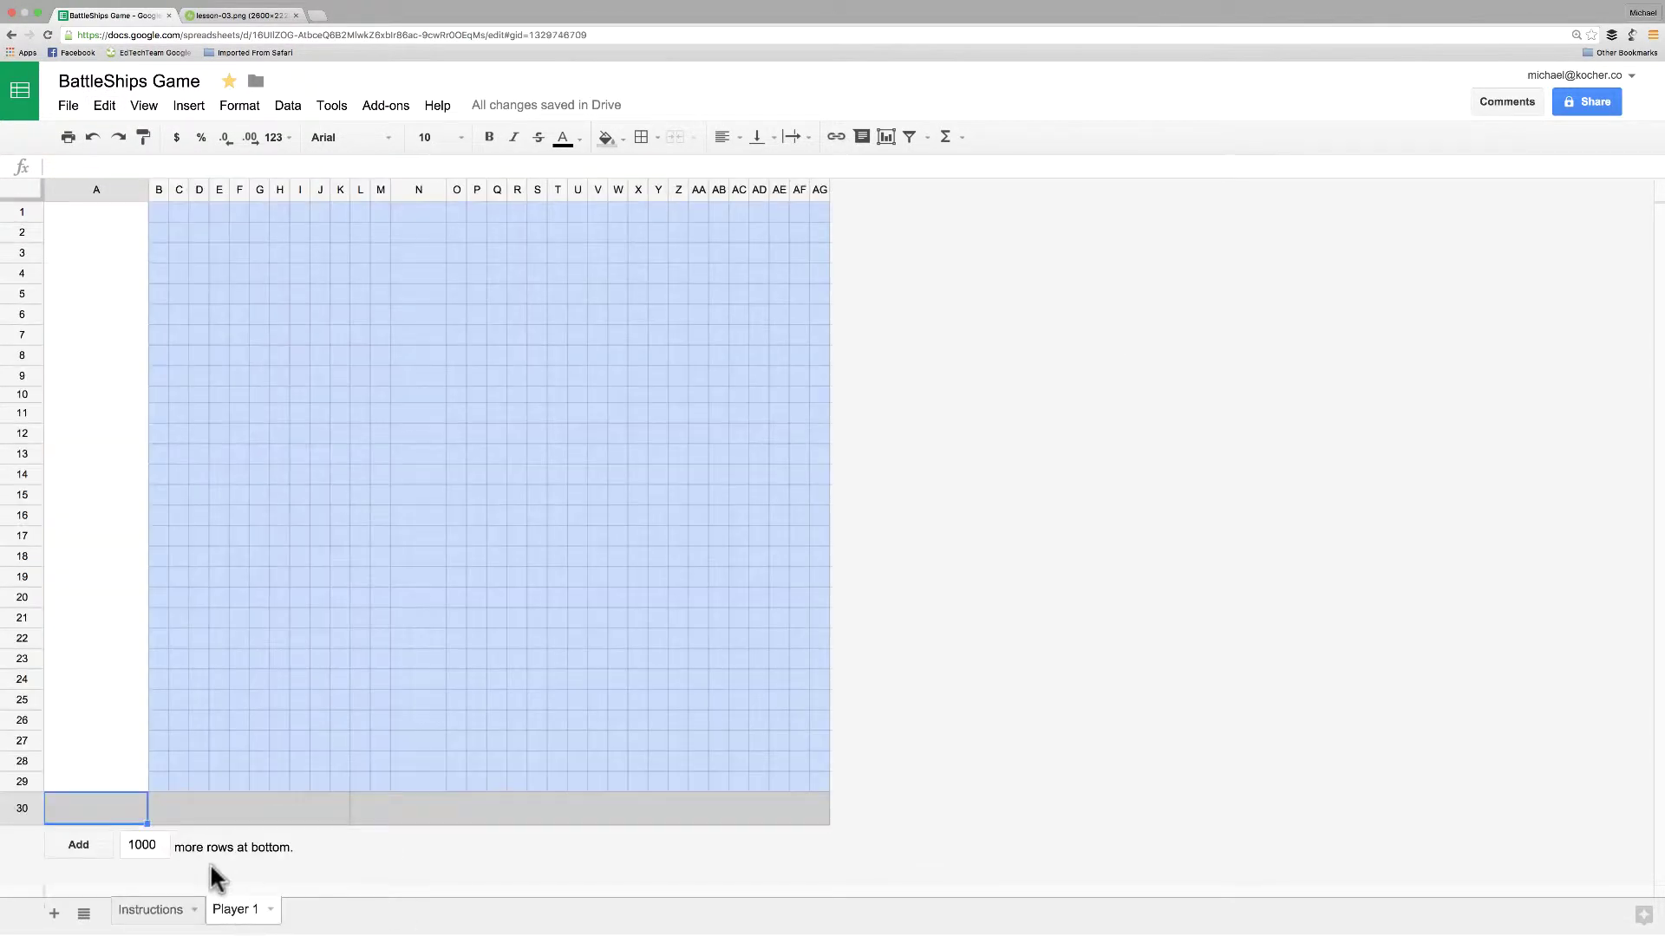
click(96, 811)
key(super+v)
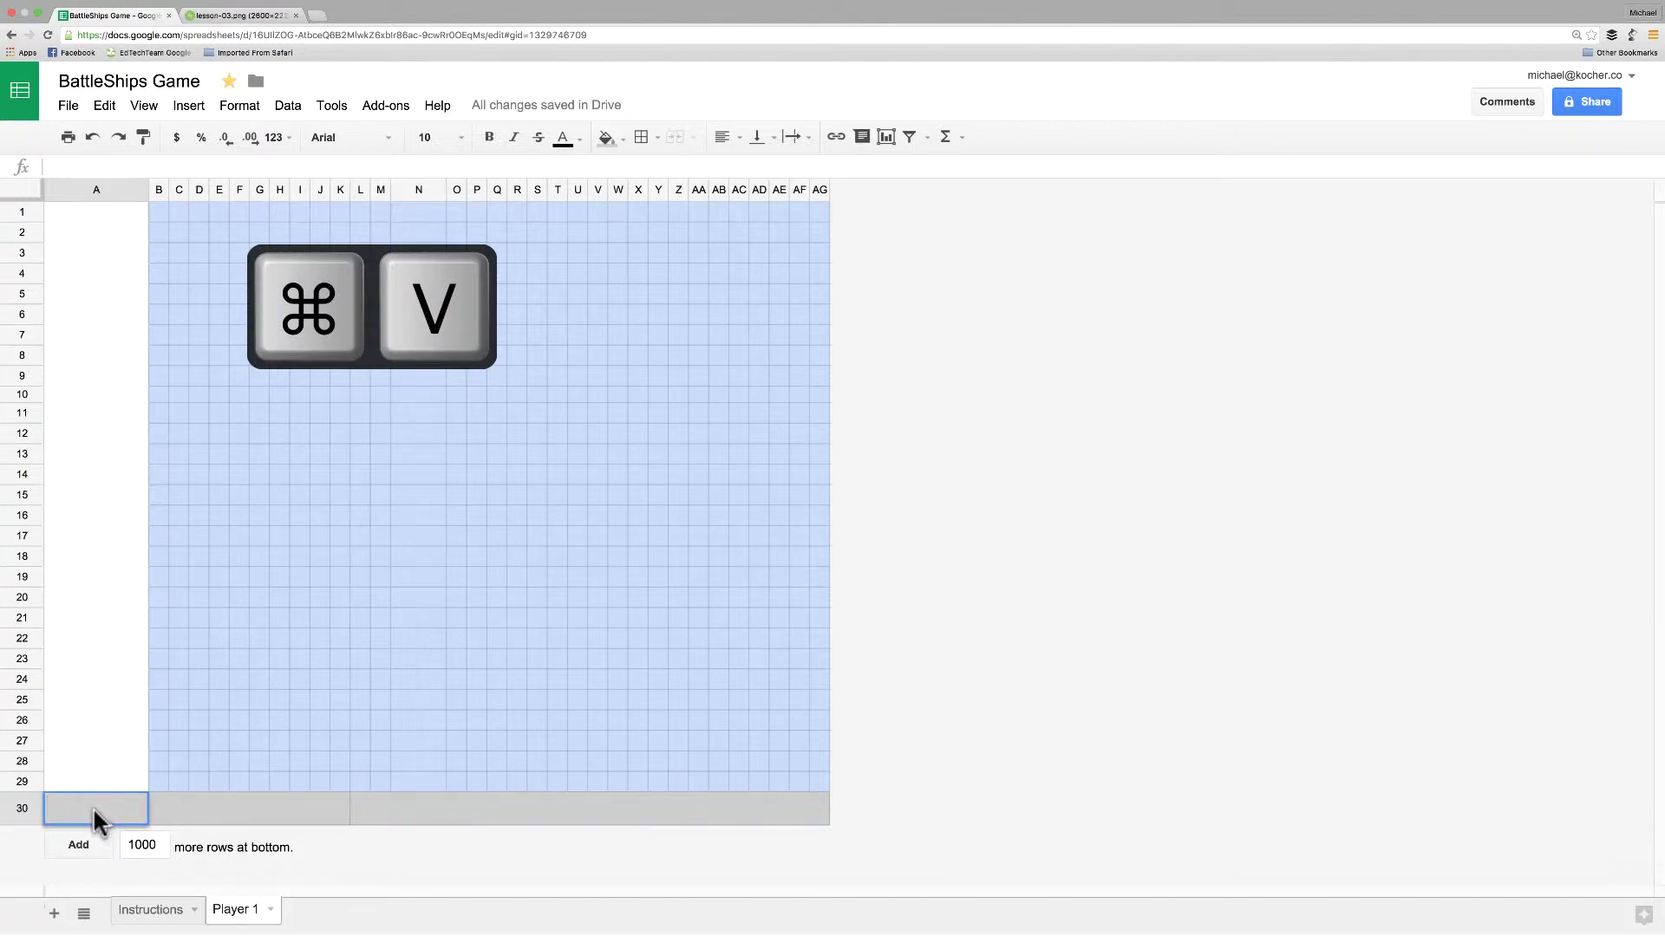
click(104, 103)
click(131, 256)
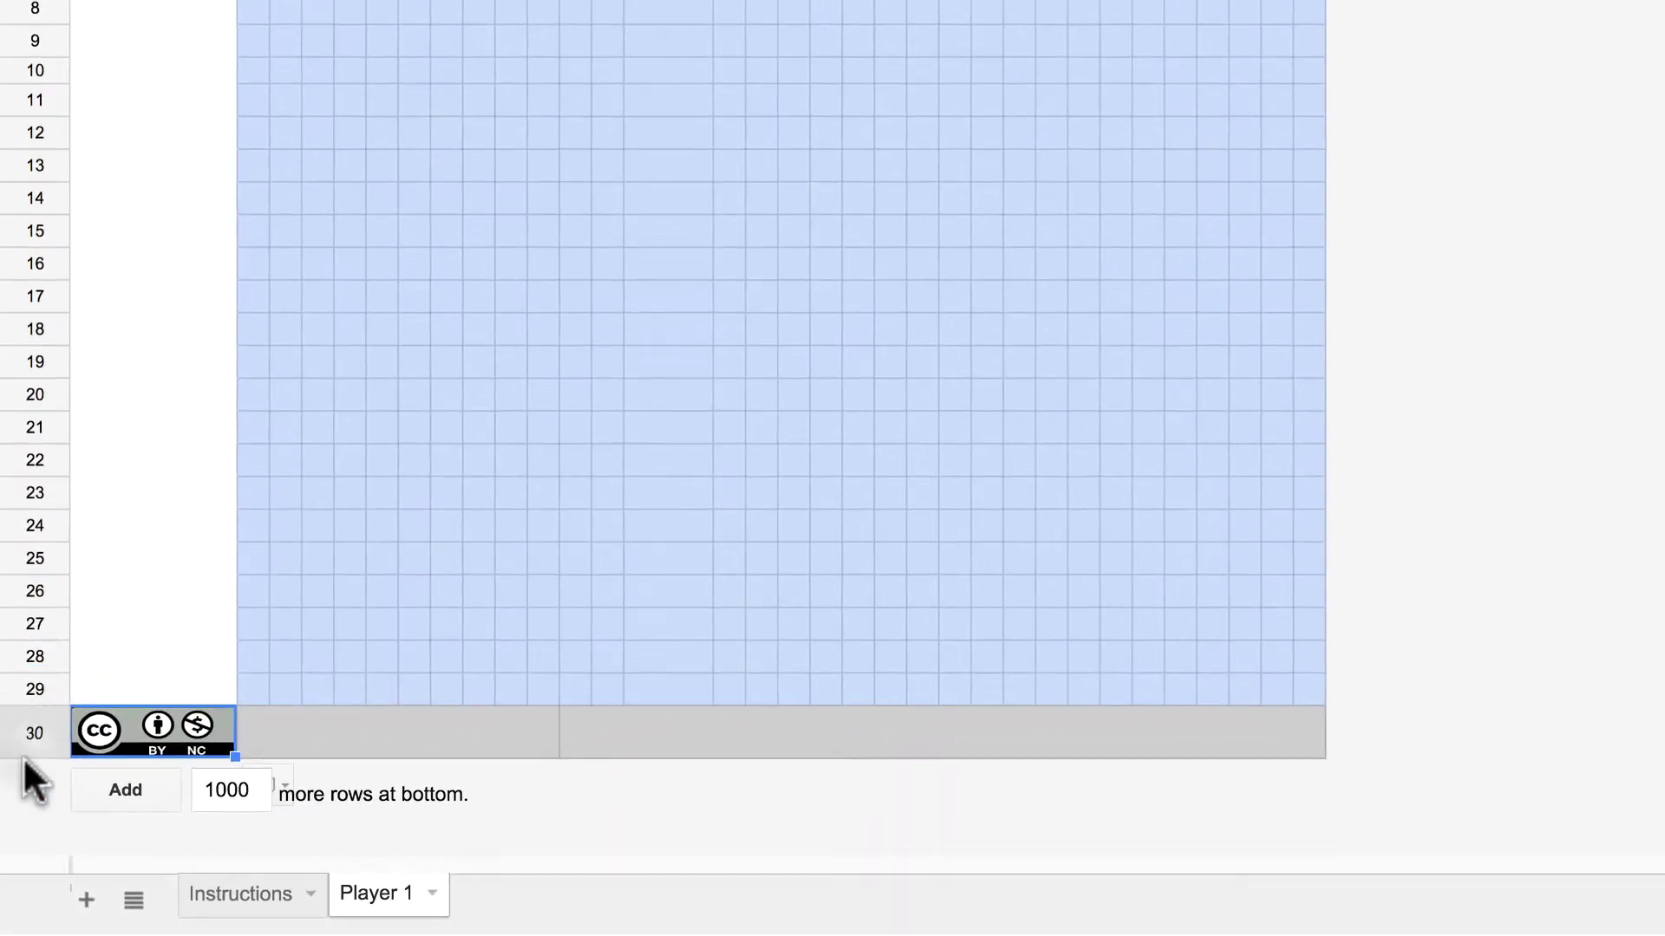
drag(18, 813, 19, 824)
drag(27, 768, 26, 764)
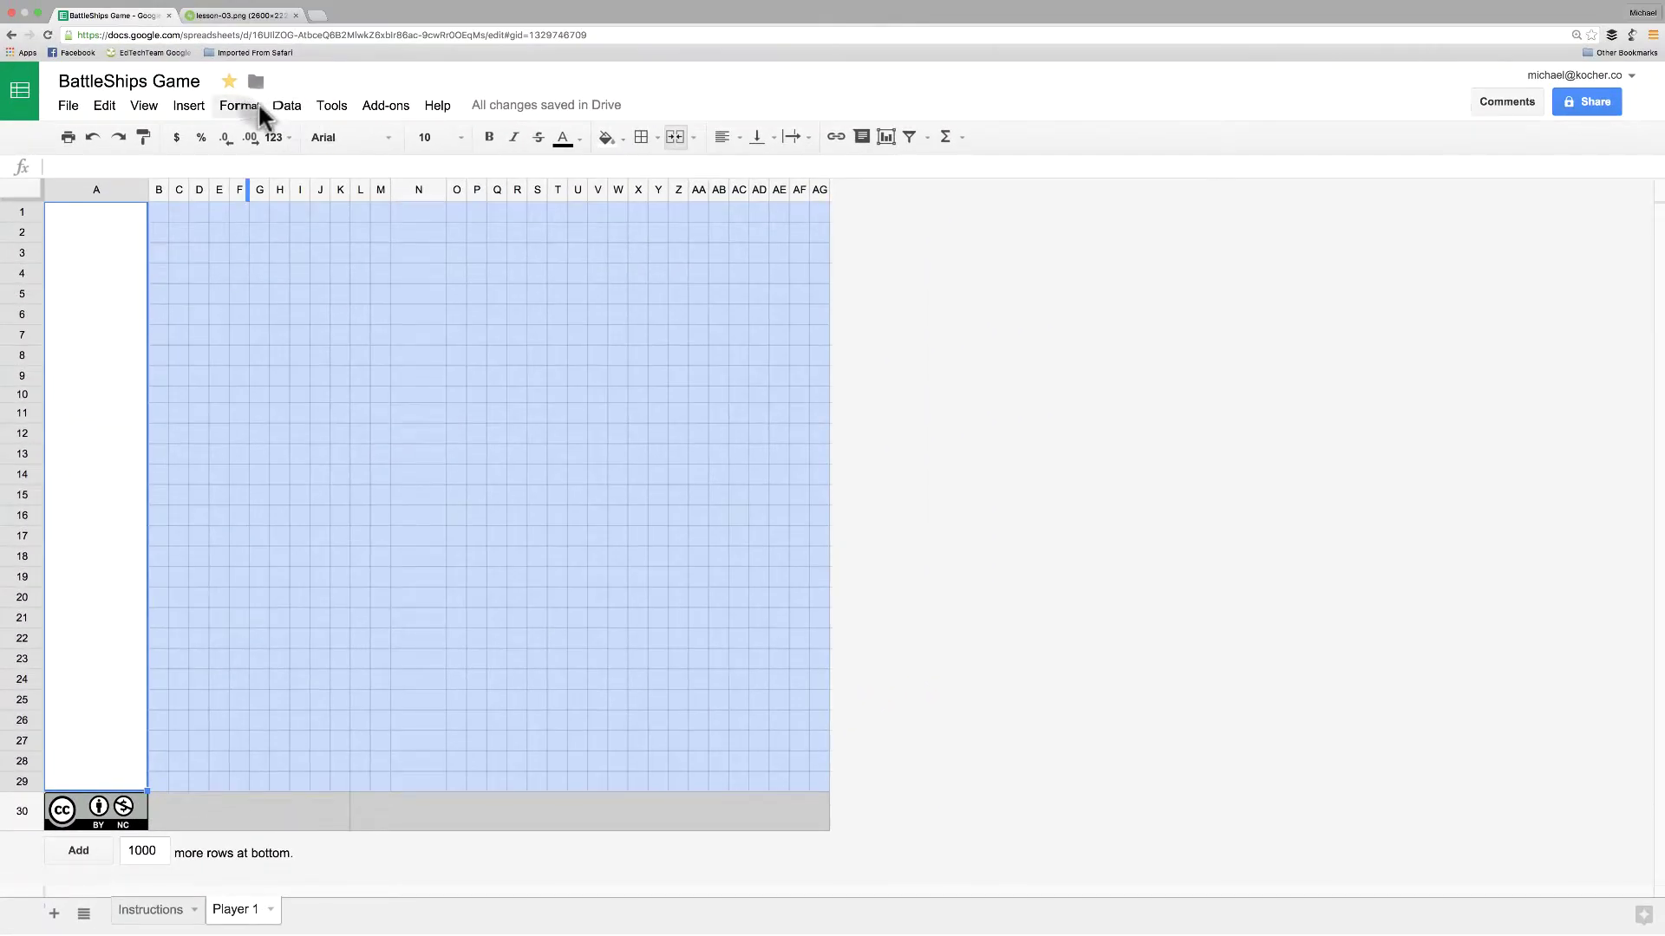
Start a new drawing and draw a tall rectangle filled dark red
click(257, 105)
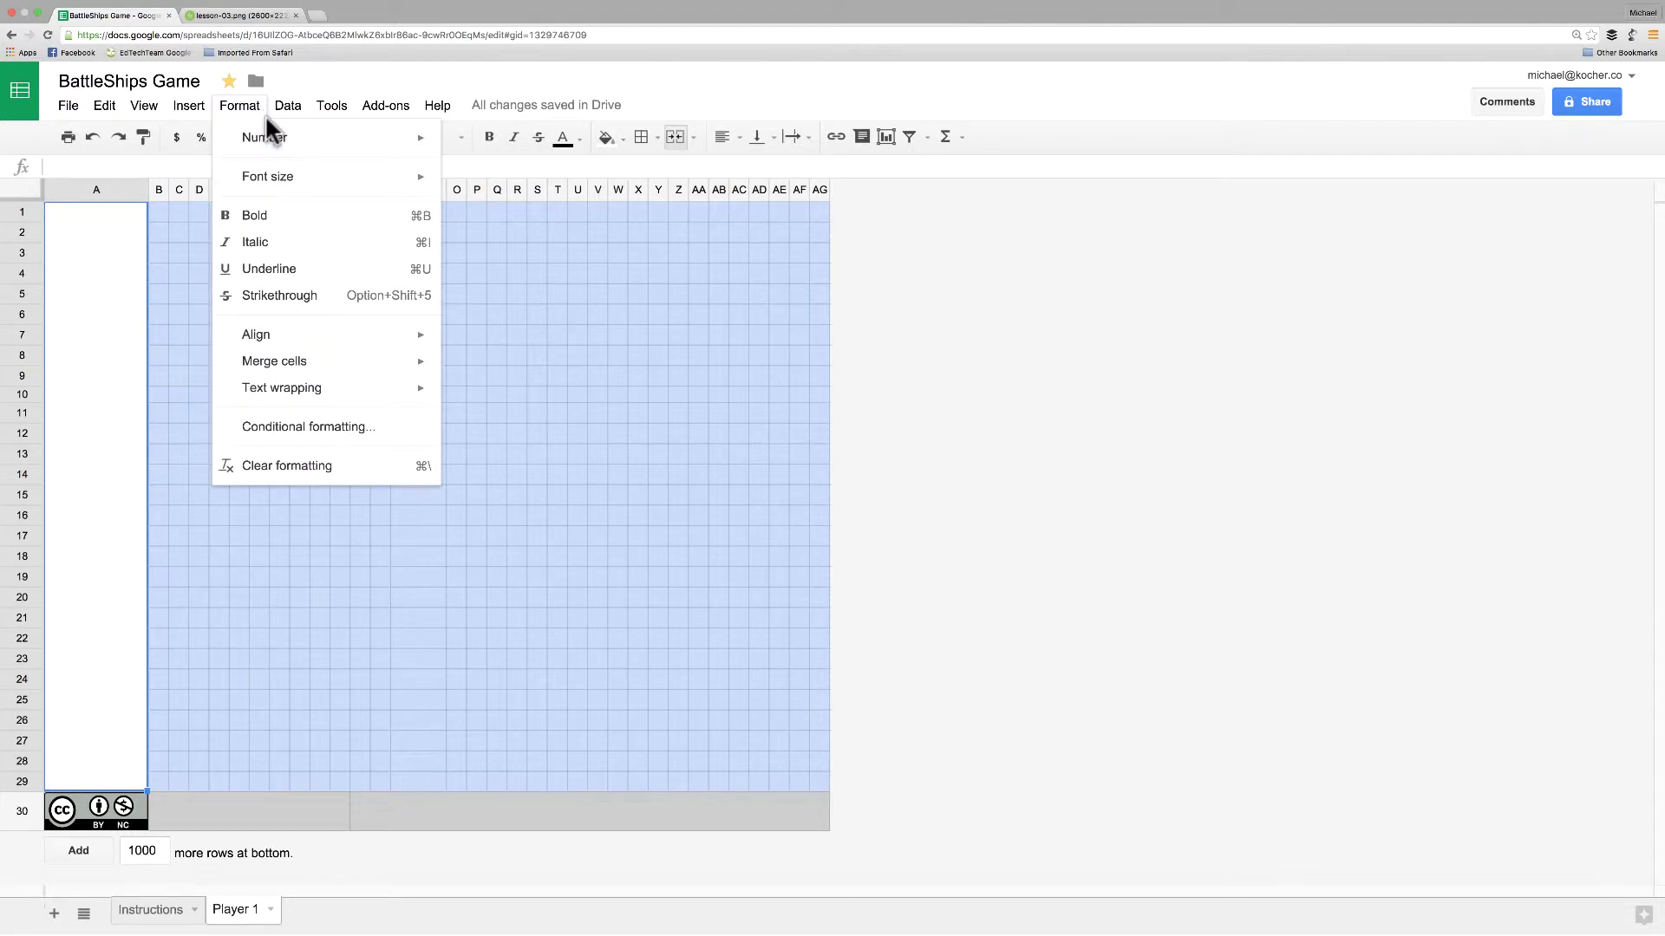
mouse_move(195, 103)
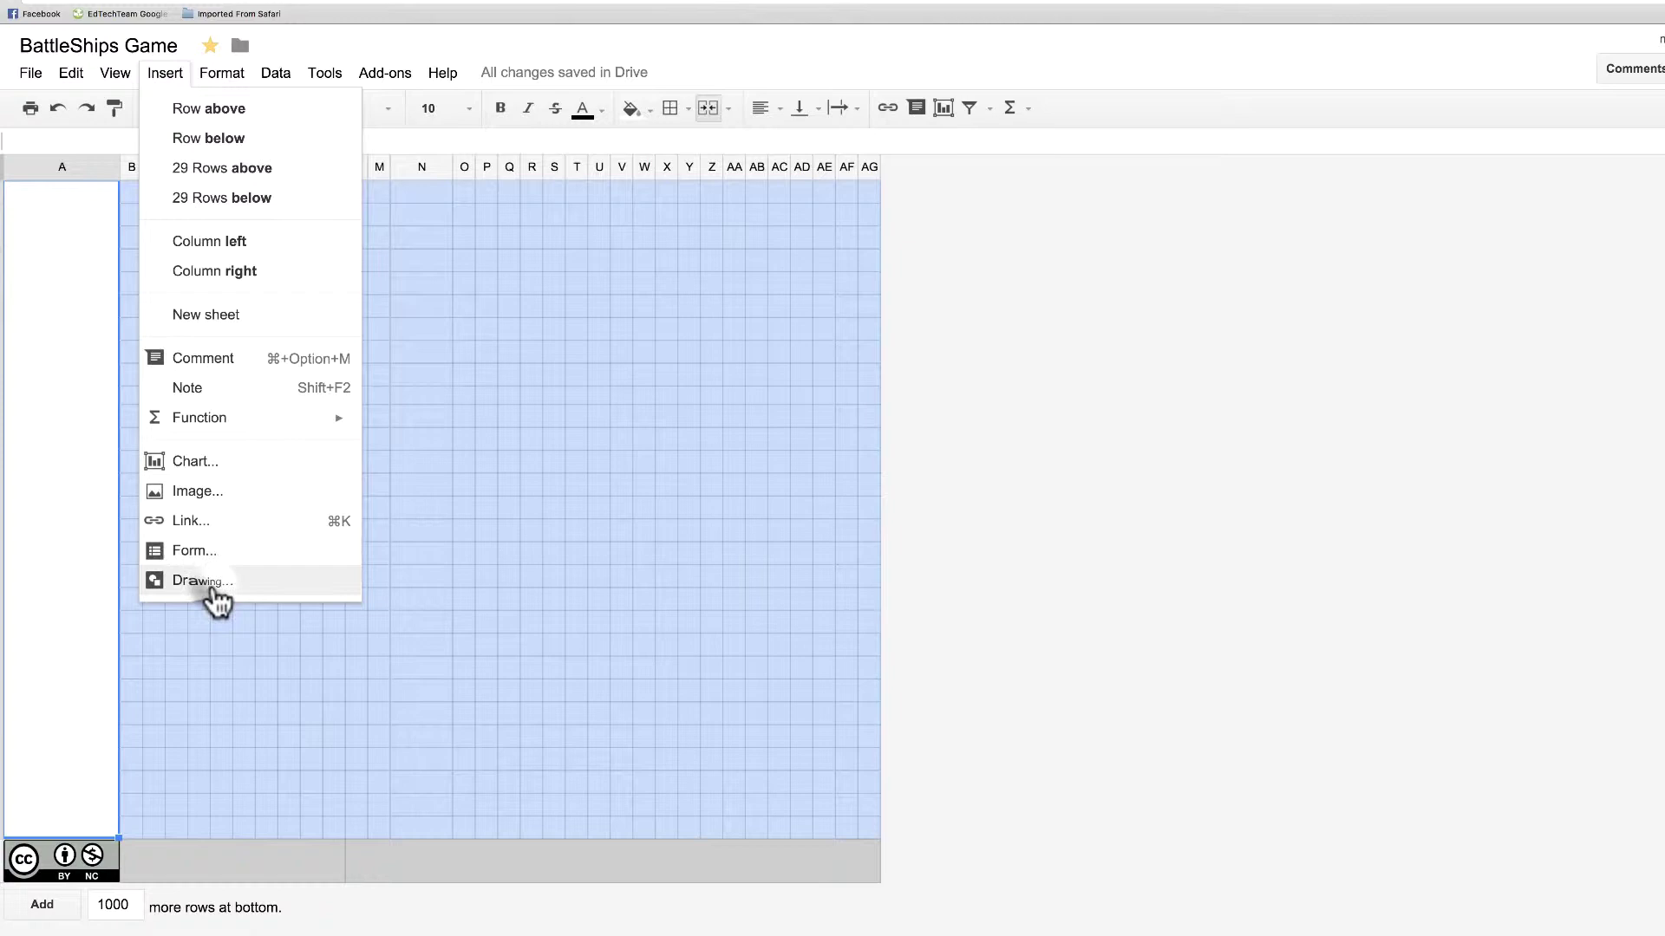
click(212, 584)
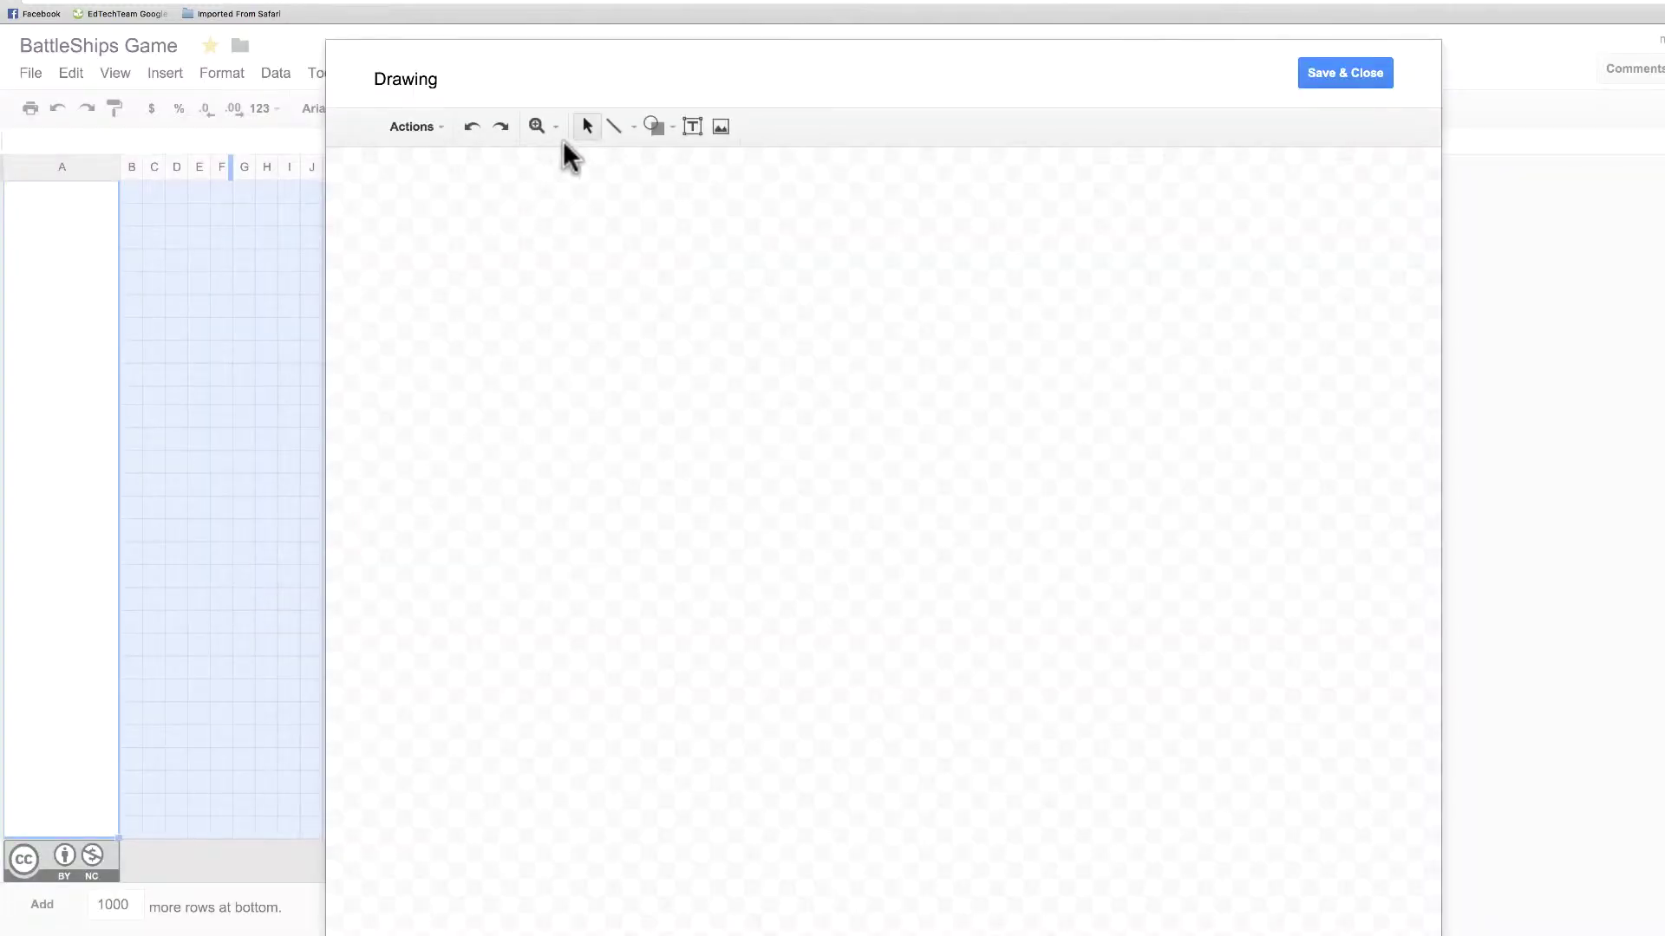
click(653, 127)
mouse_move(689, 169)
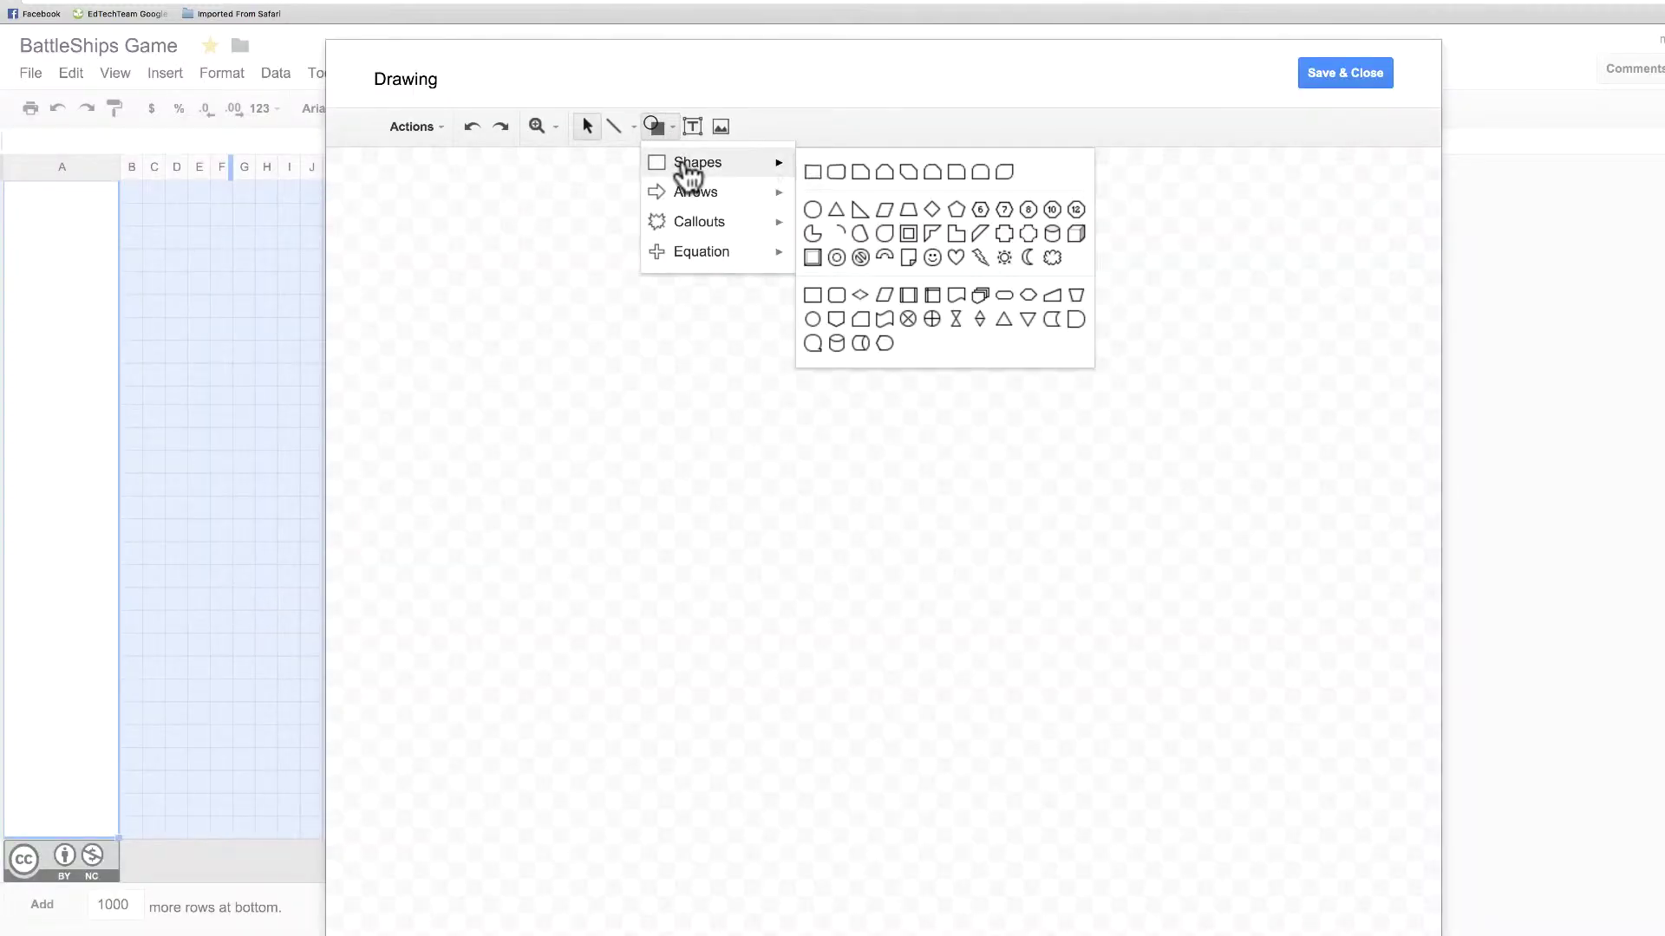
click(819, 176)
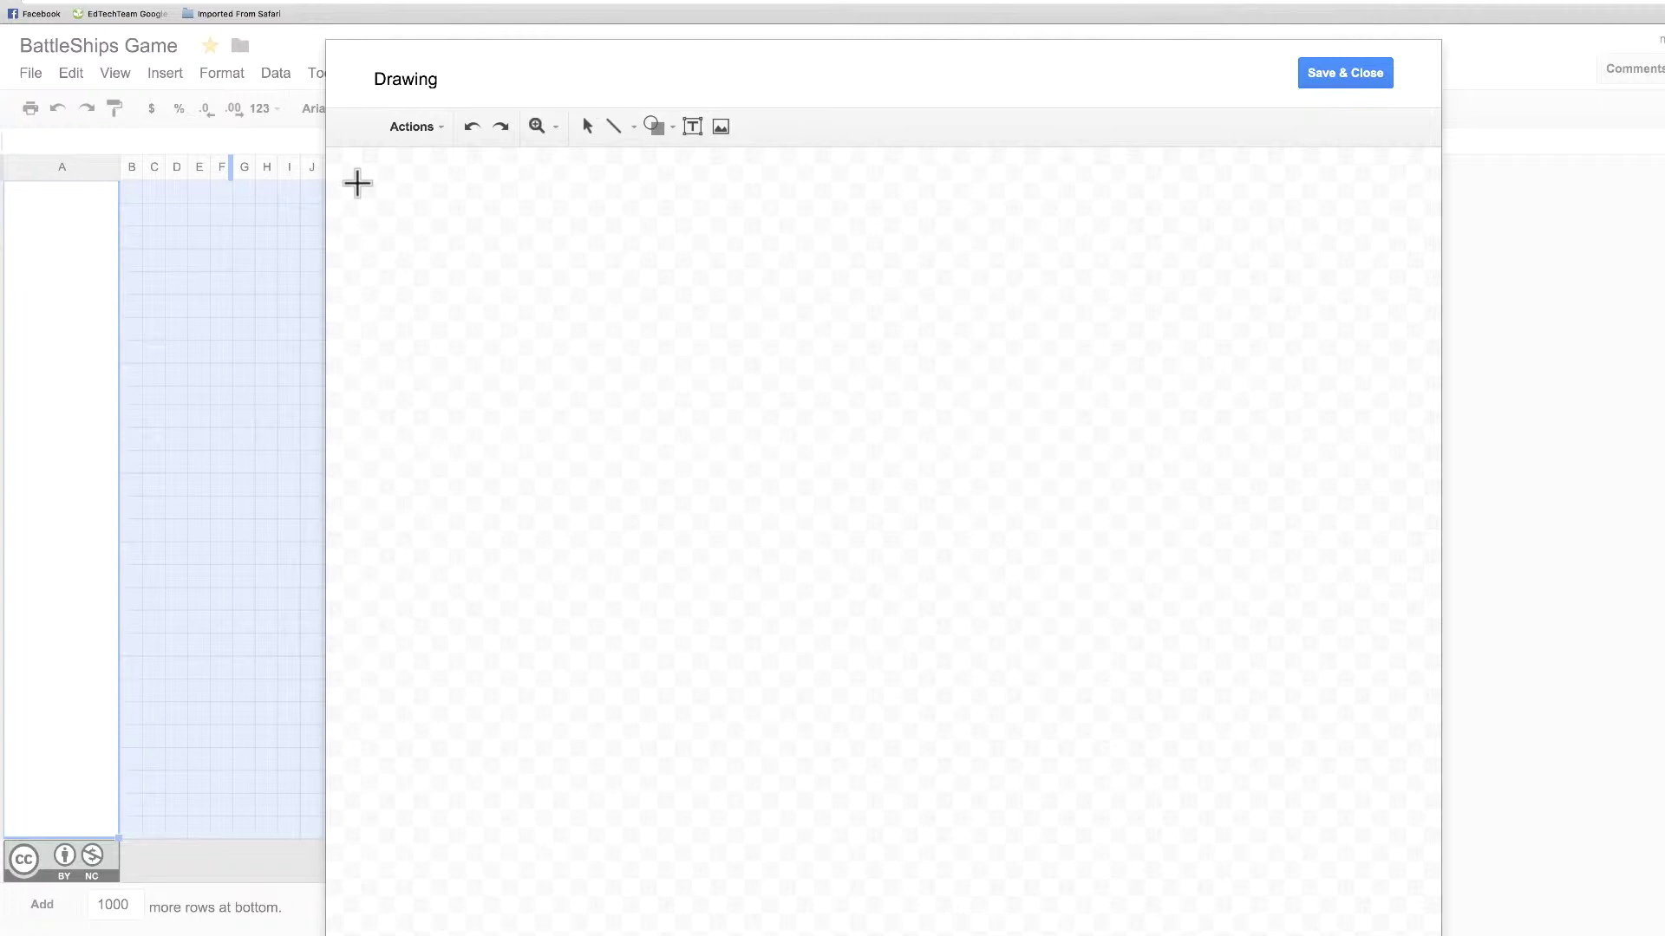
drag(355, 168, 482, 855)
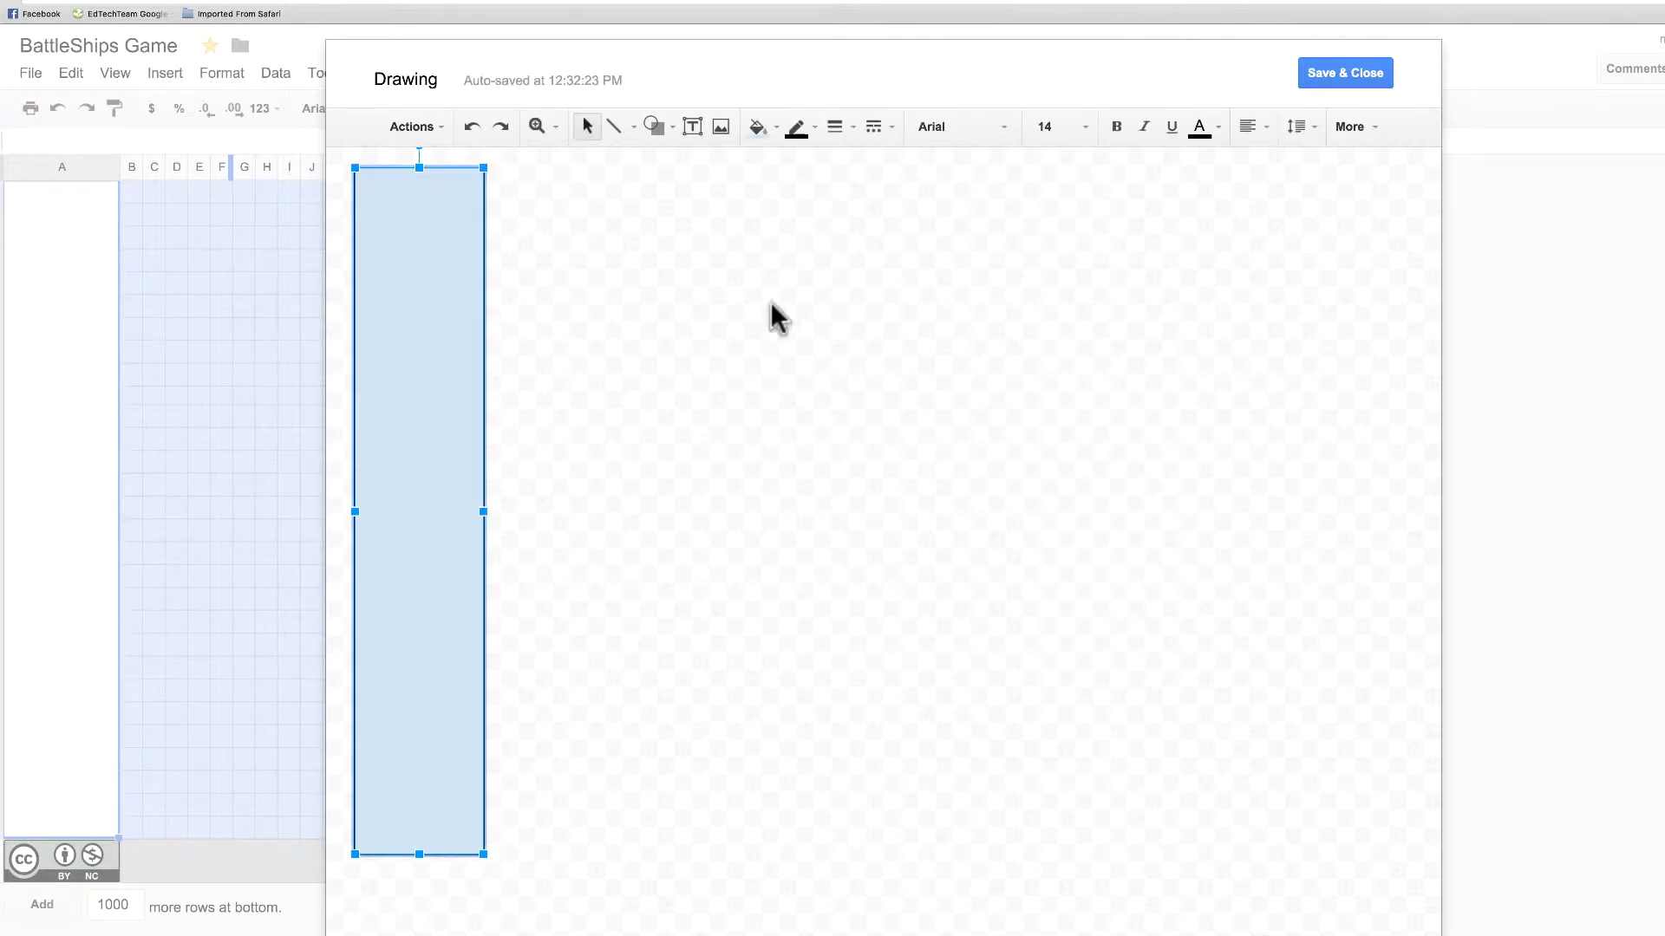
click(769, 128)
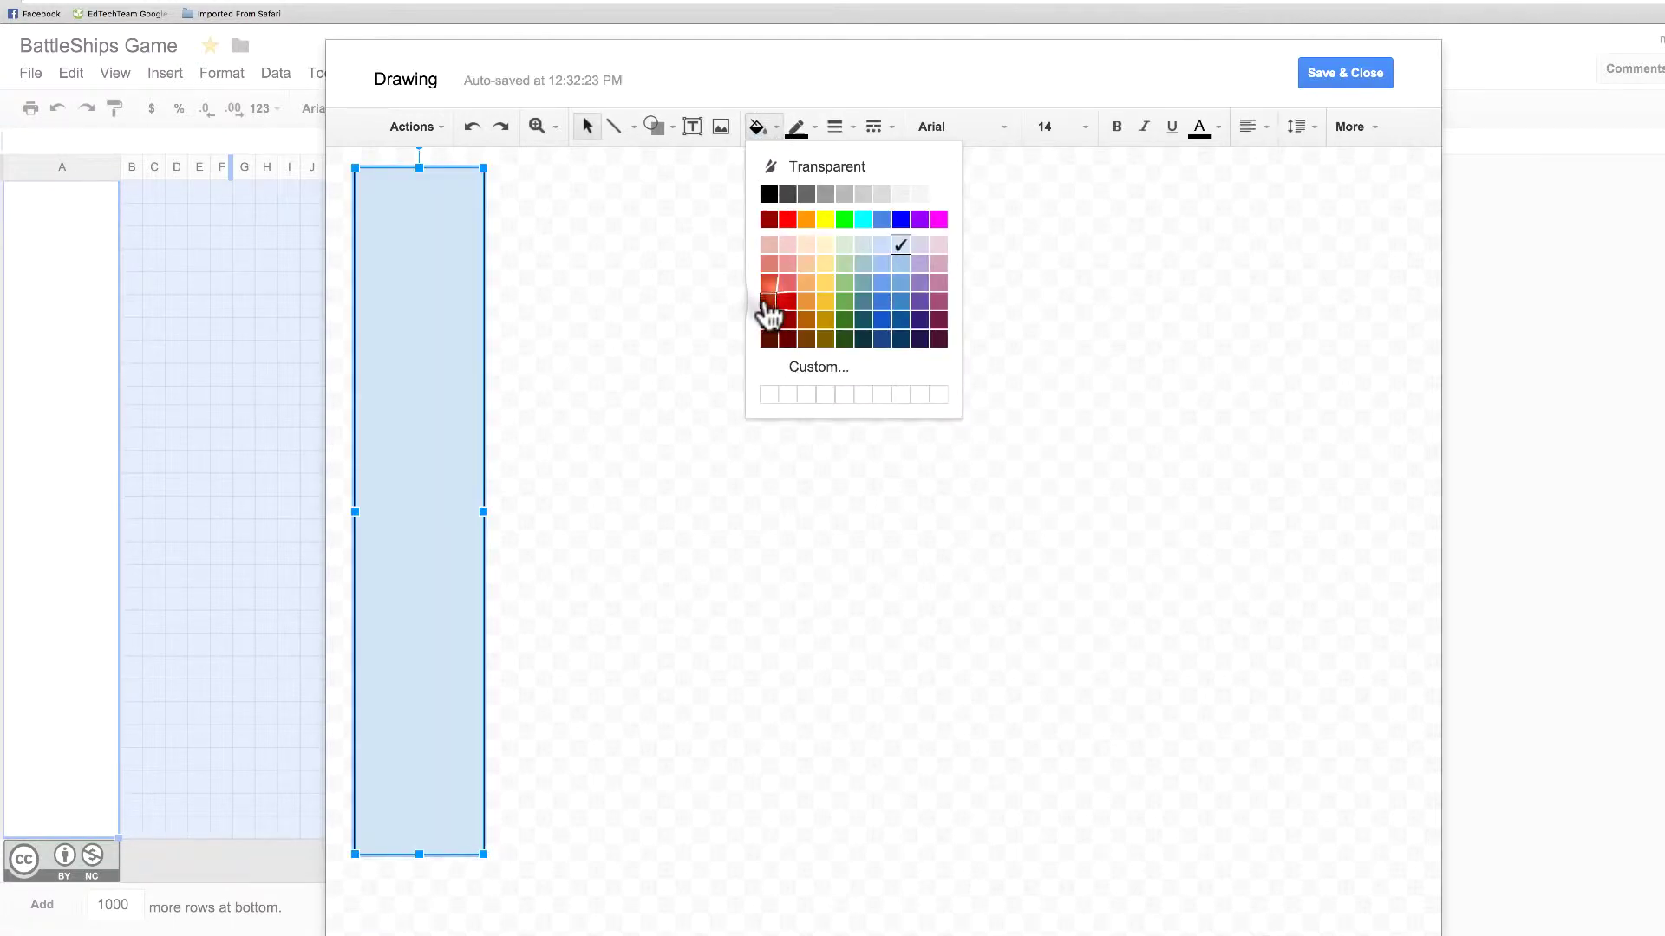
click(769, 320)
click(586, 255)
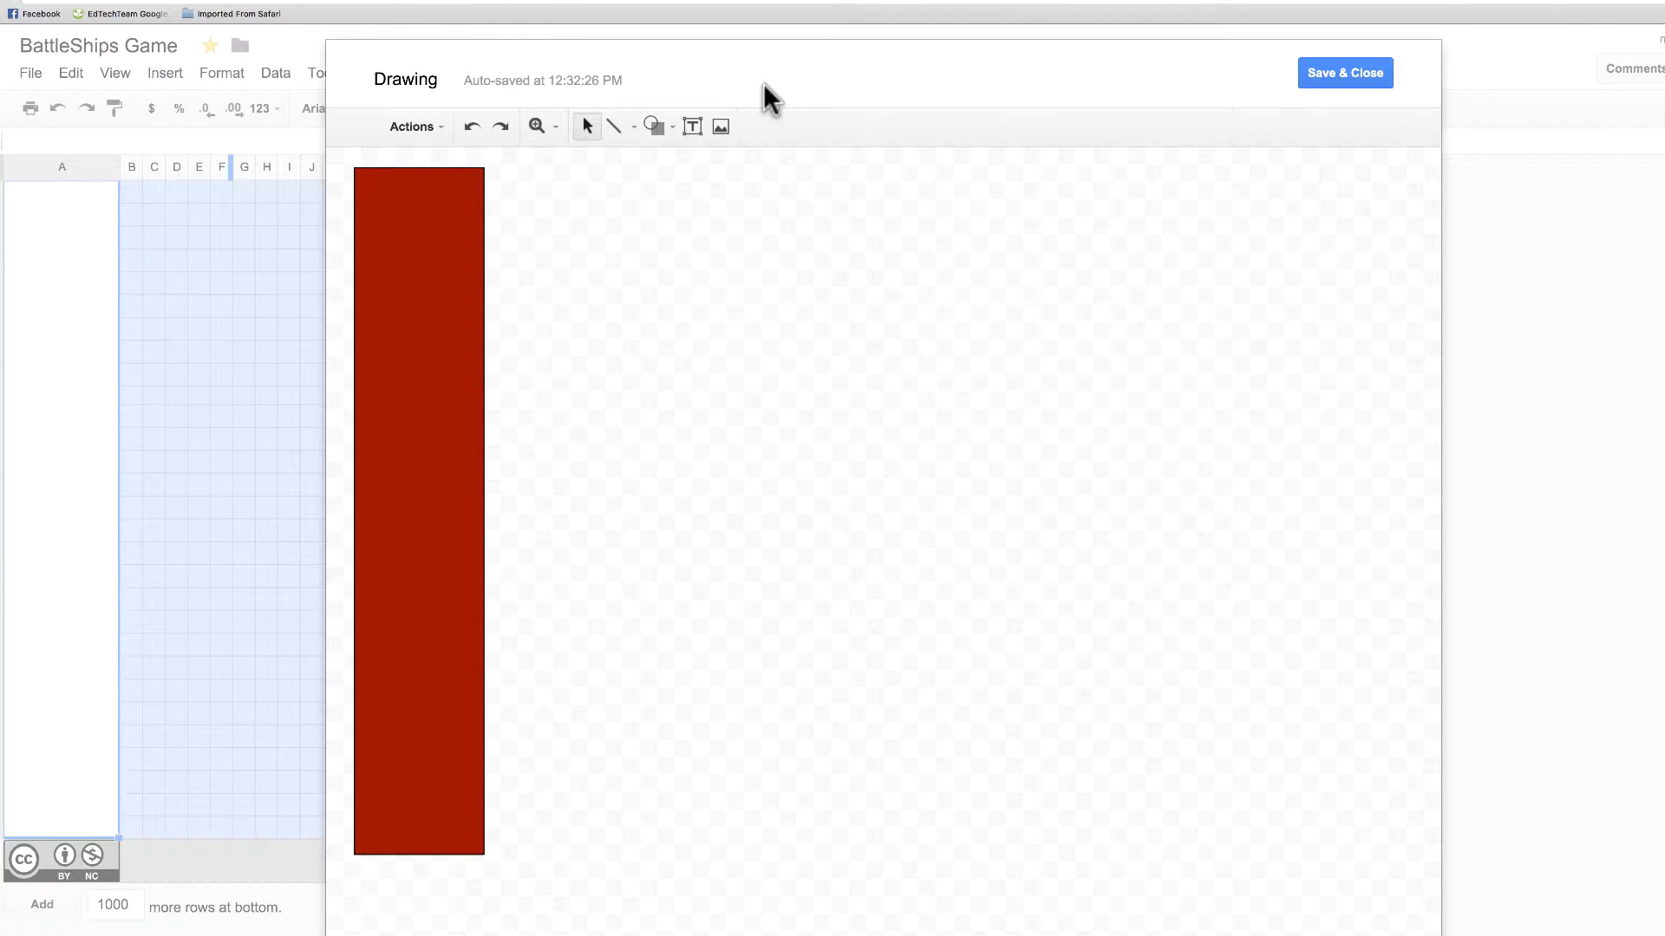
Add a 'BattleSheets' text box in 48 pt white and rotate it to run vertically
click(693, 128)
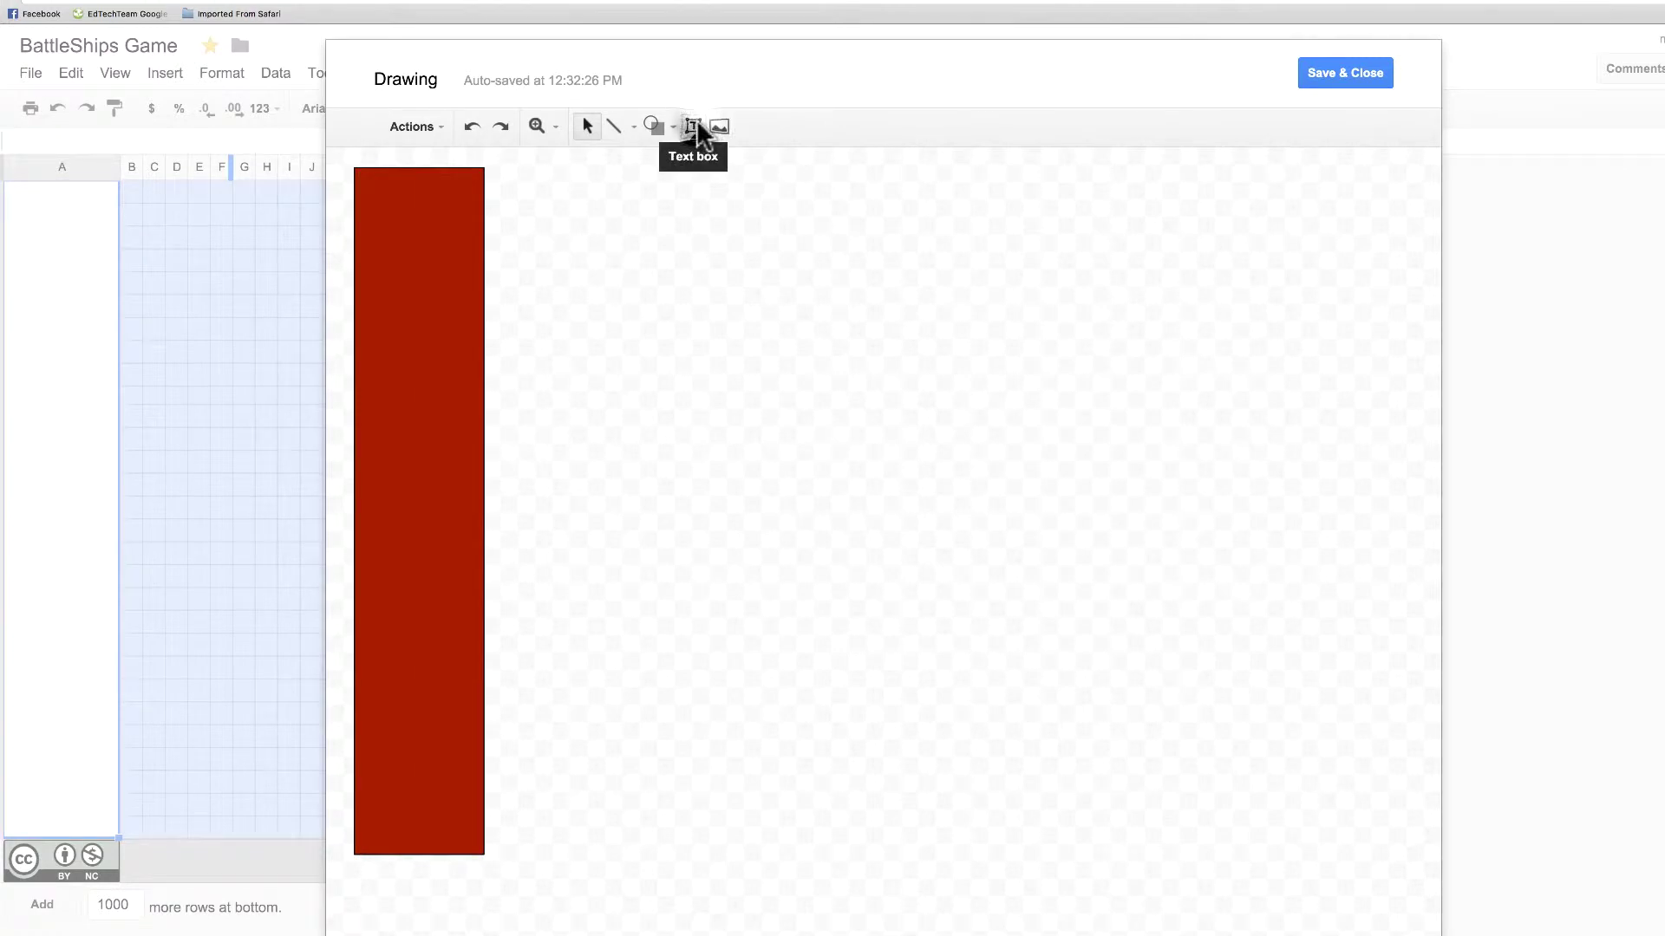
drag(580, 201, 1095, 304)
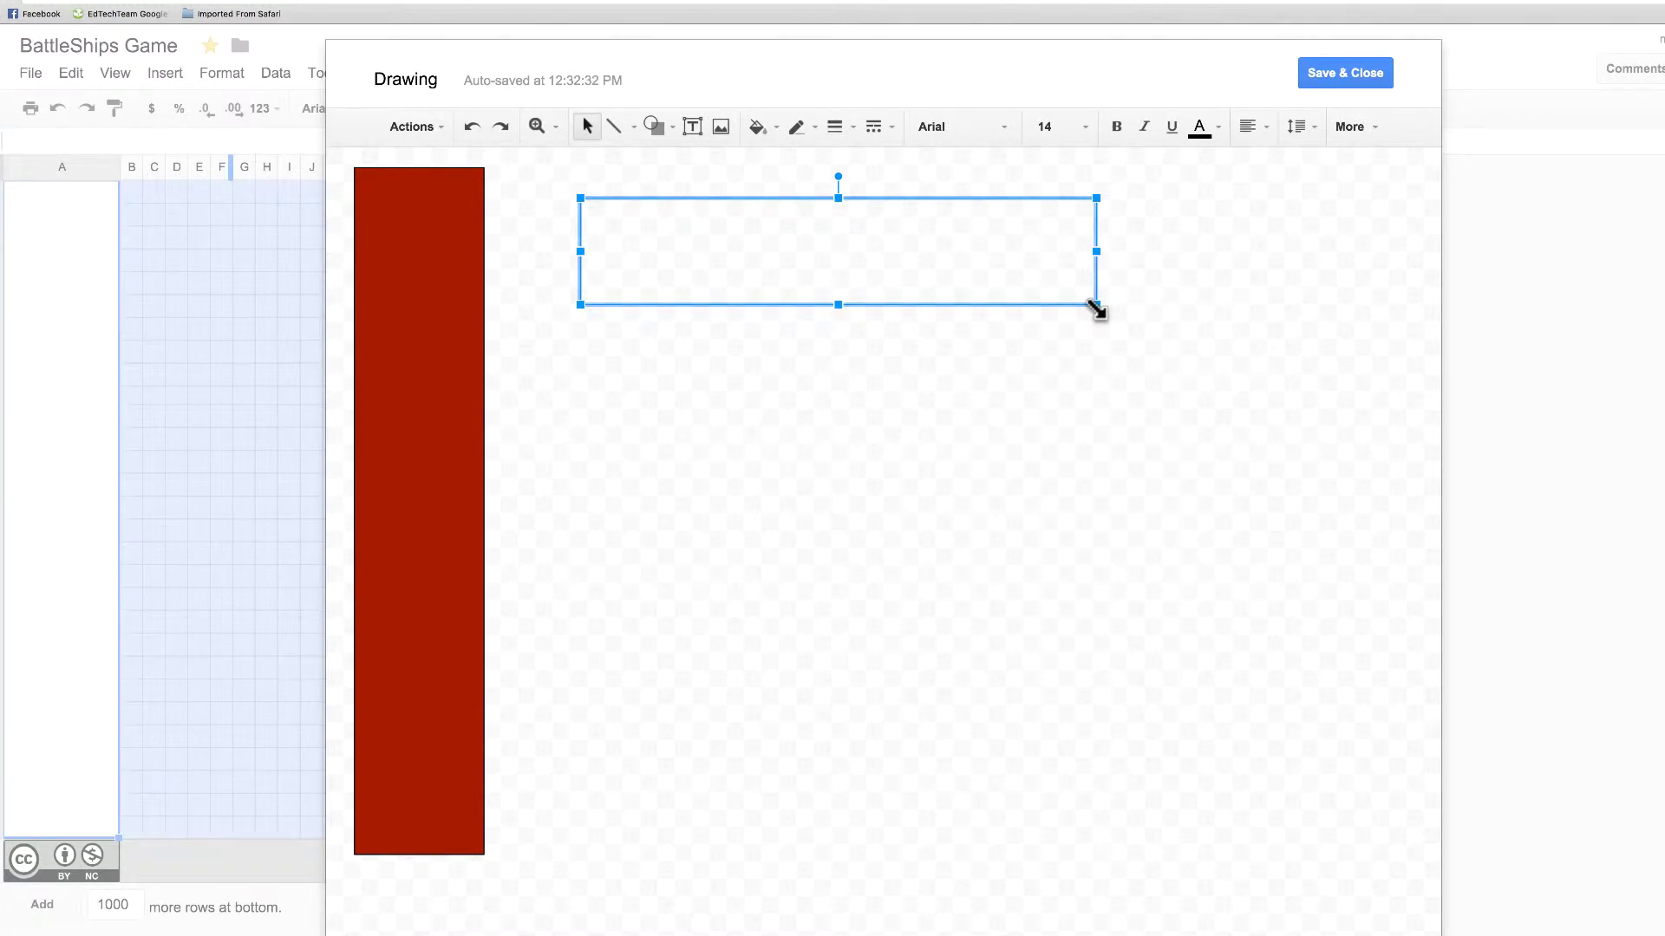
text(BattleSheets)
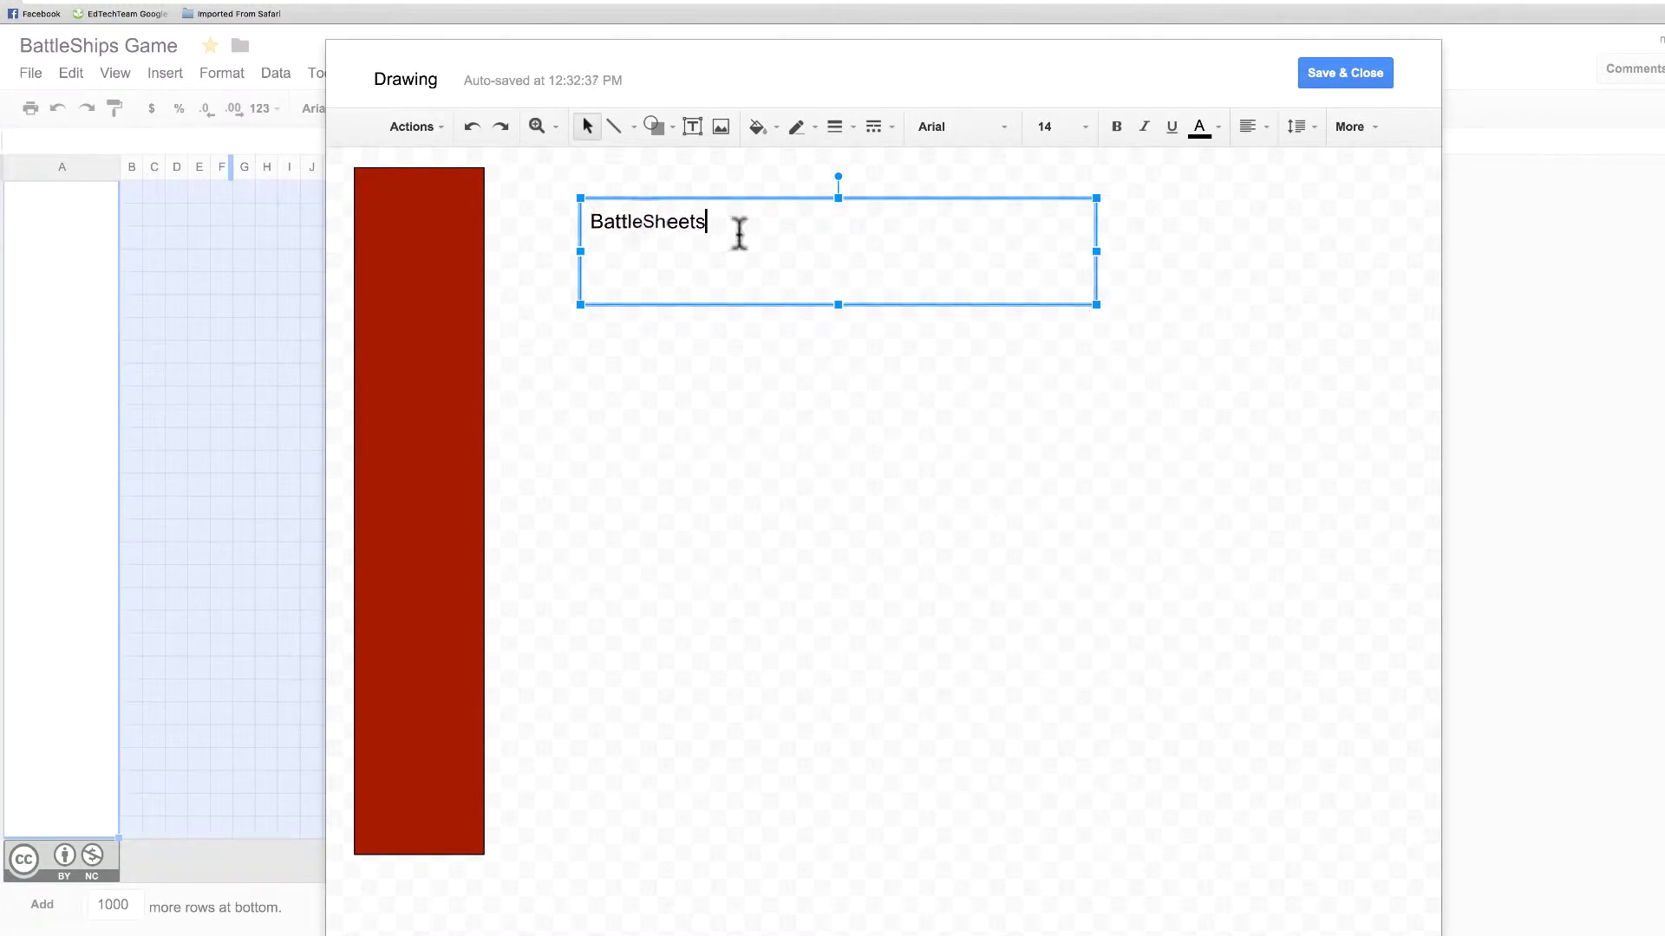
double_click(644, 222)
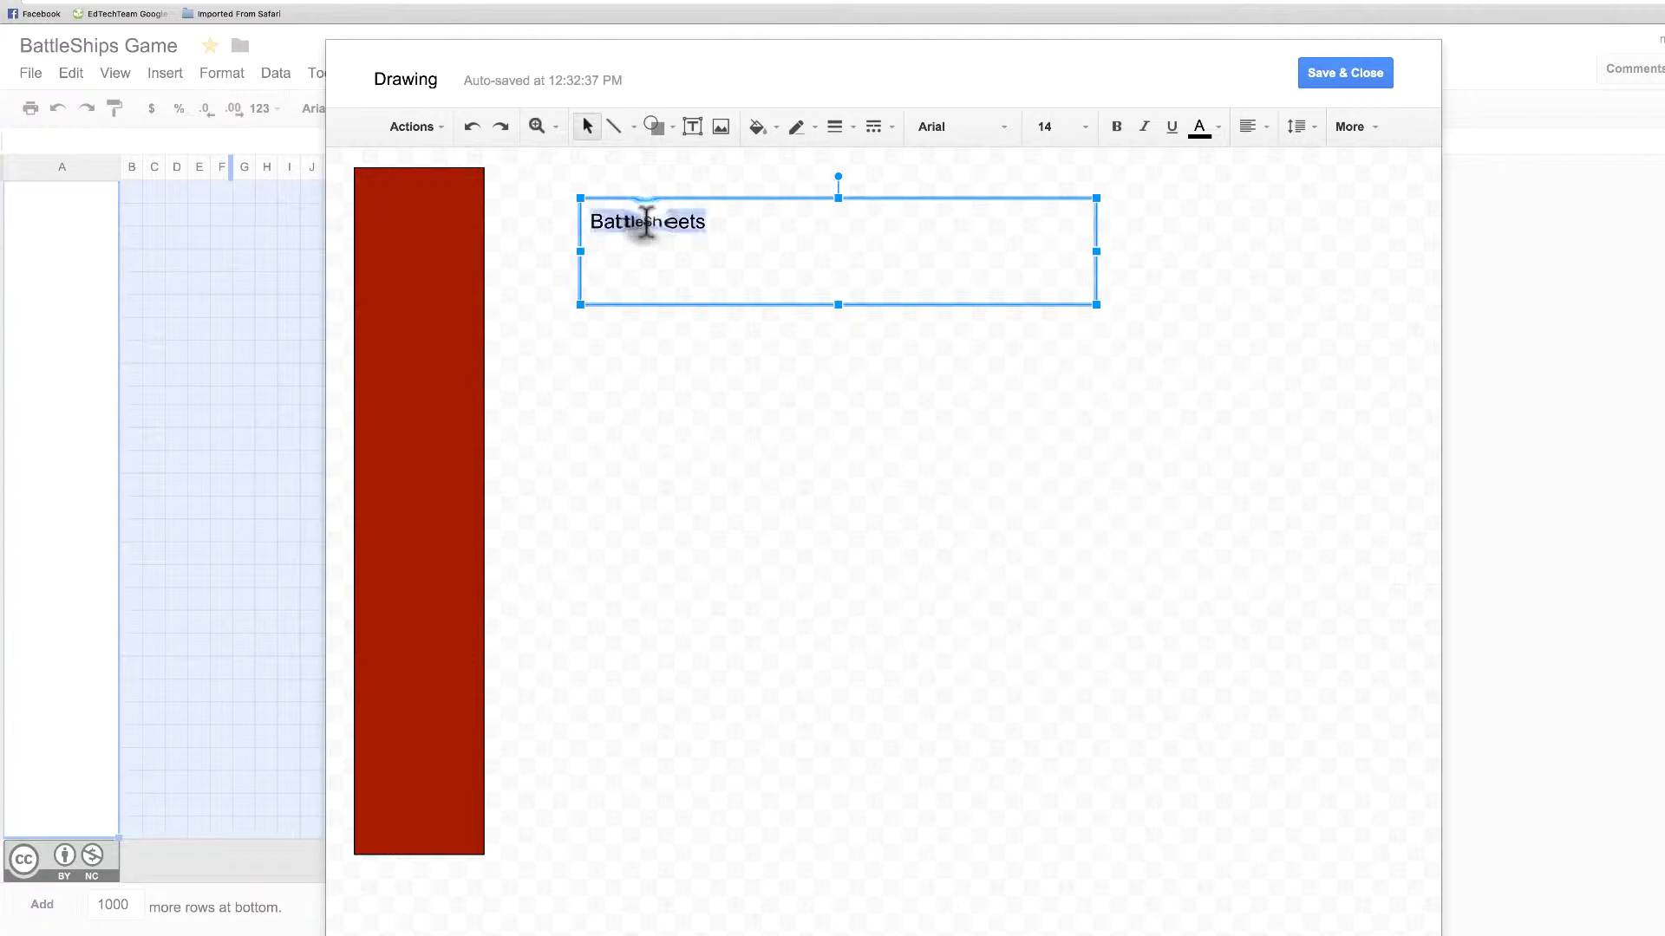
click(1085, 127)
click(1053, 520)
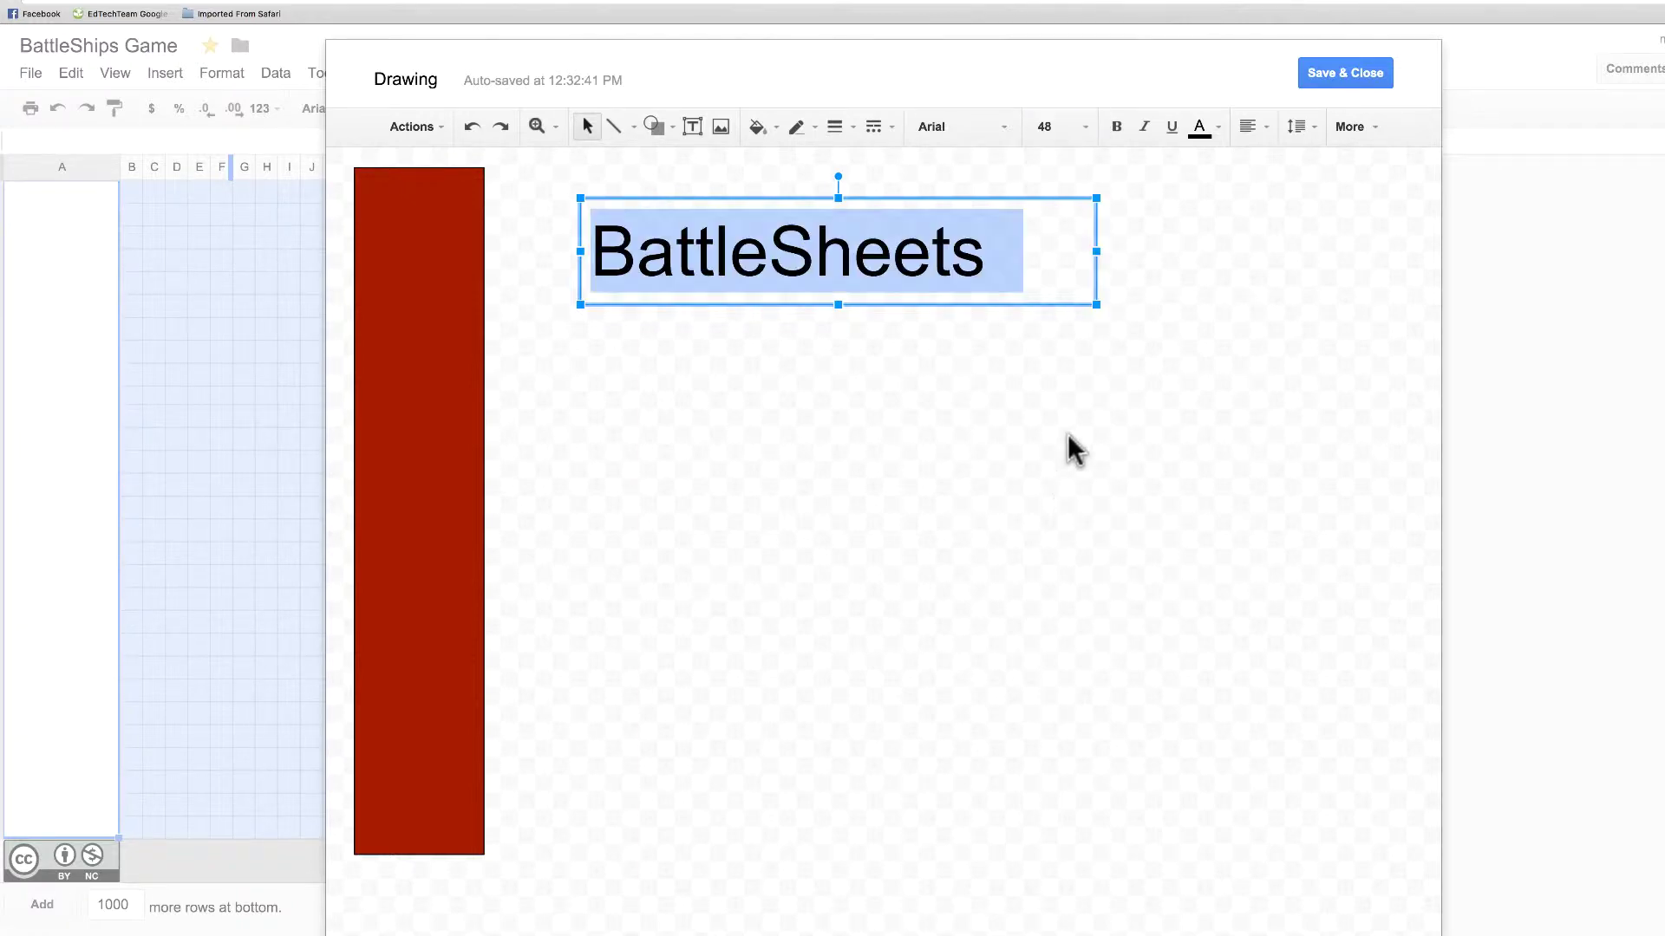
click(1214, 130)
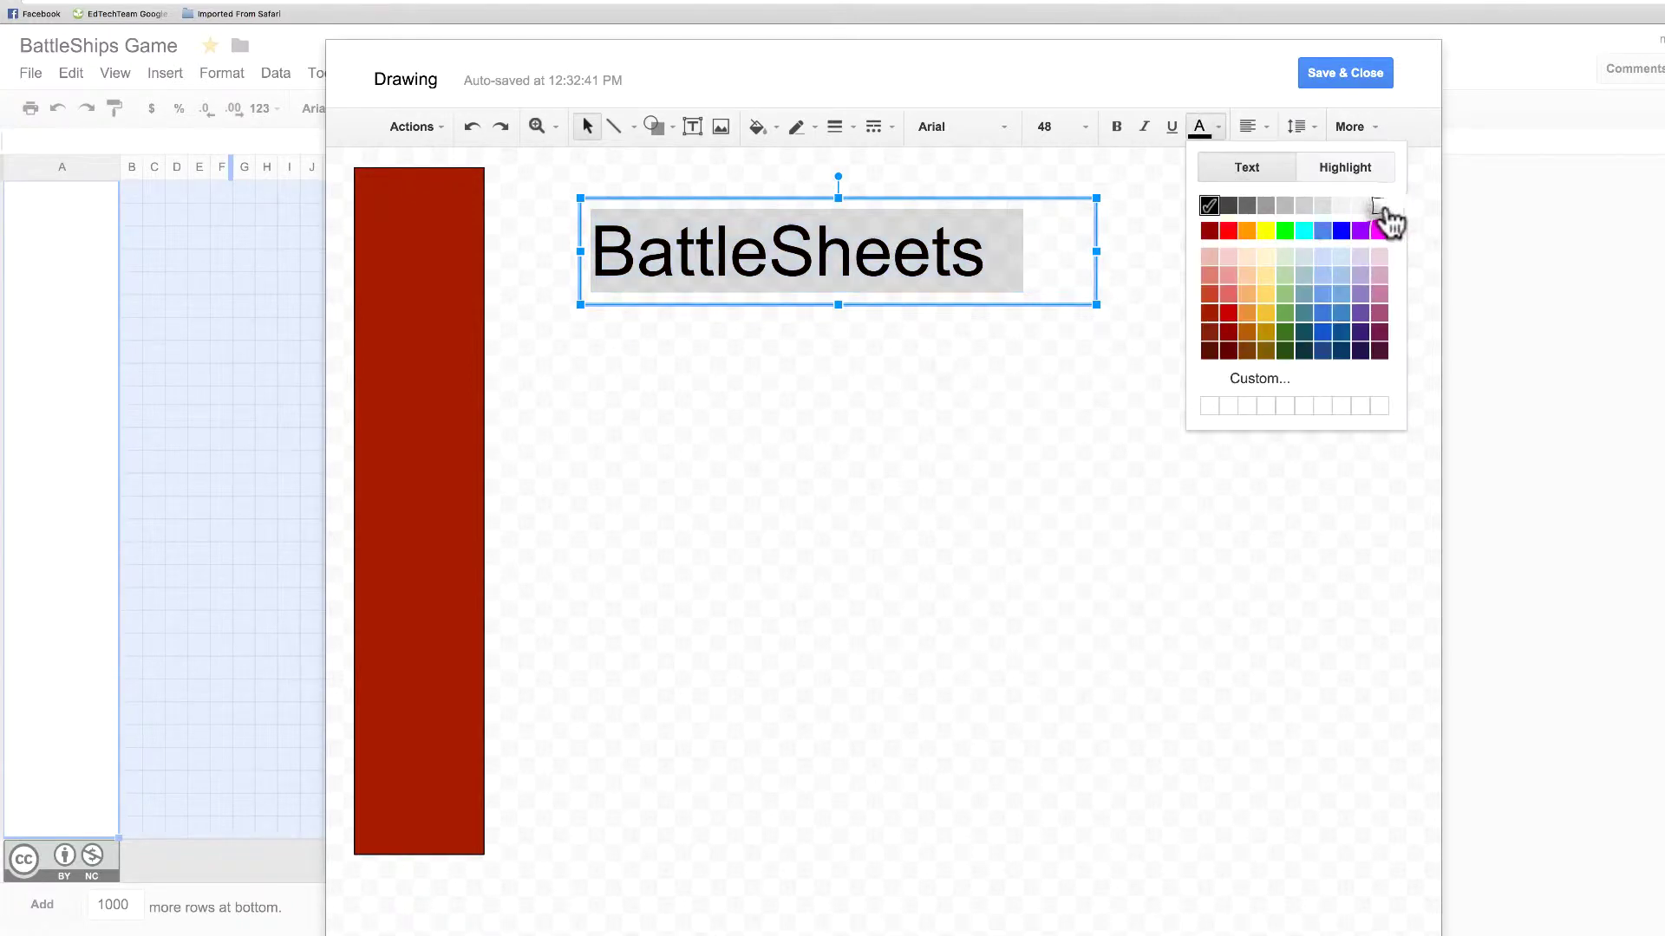
click(1378, 206)
click(945, 378)
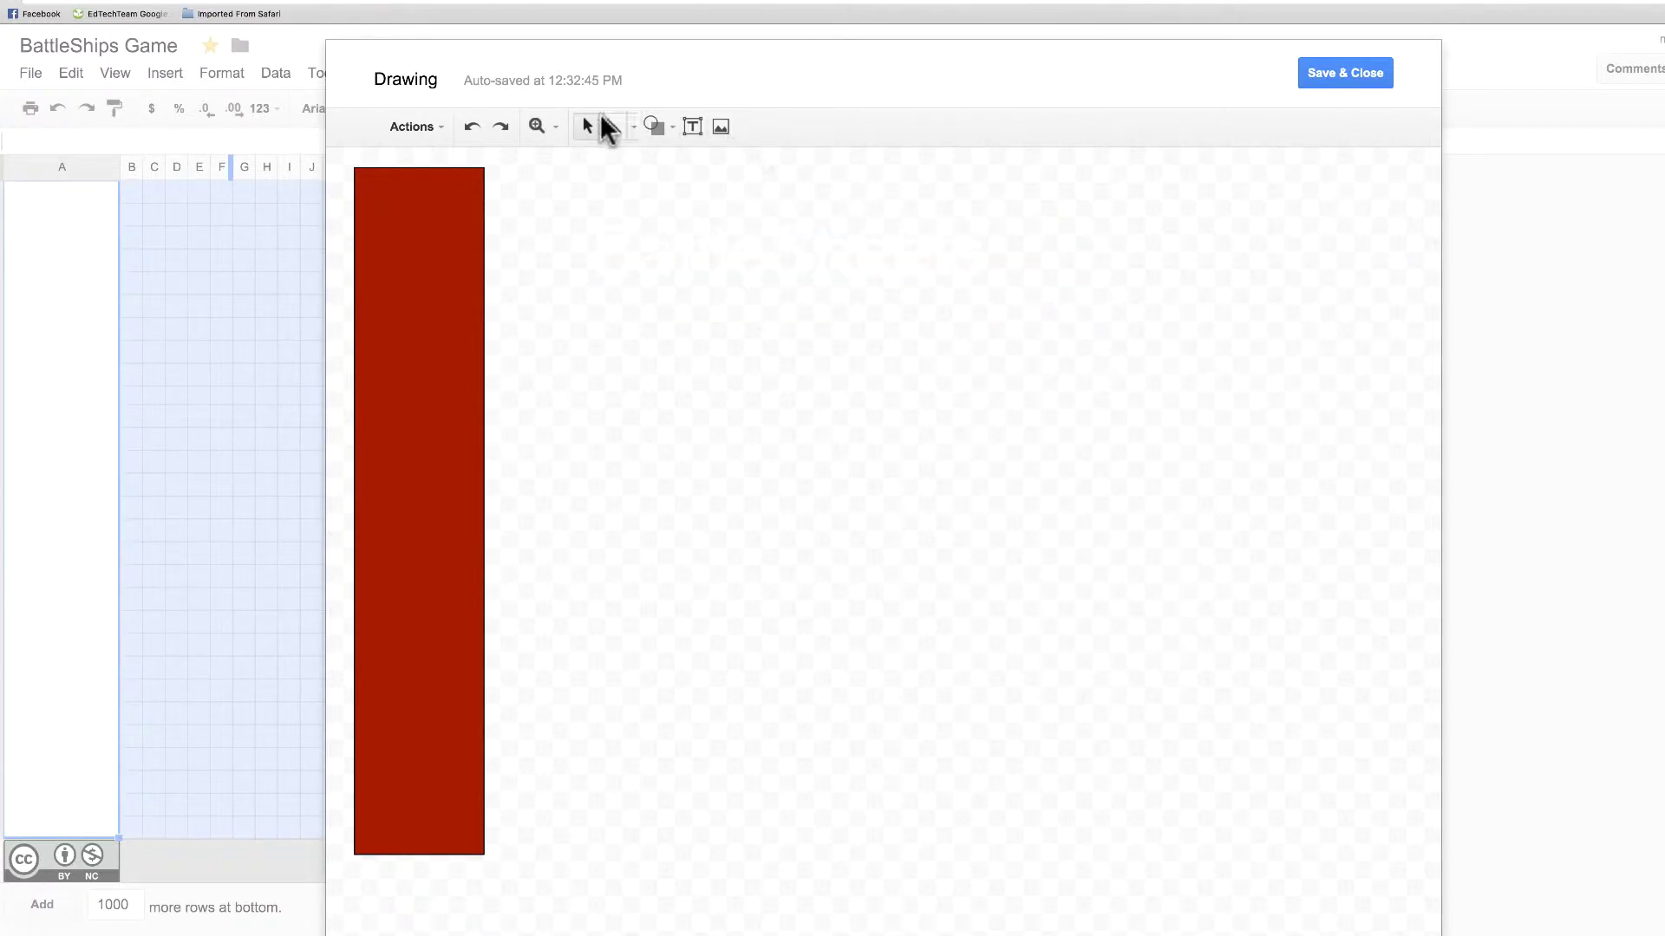
click(677, 244)
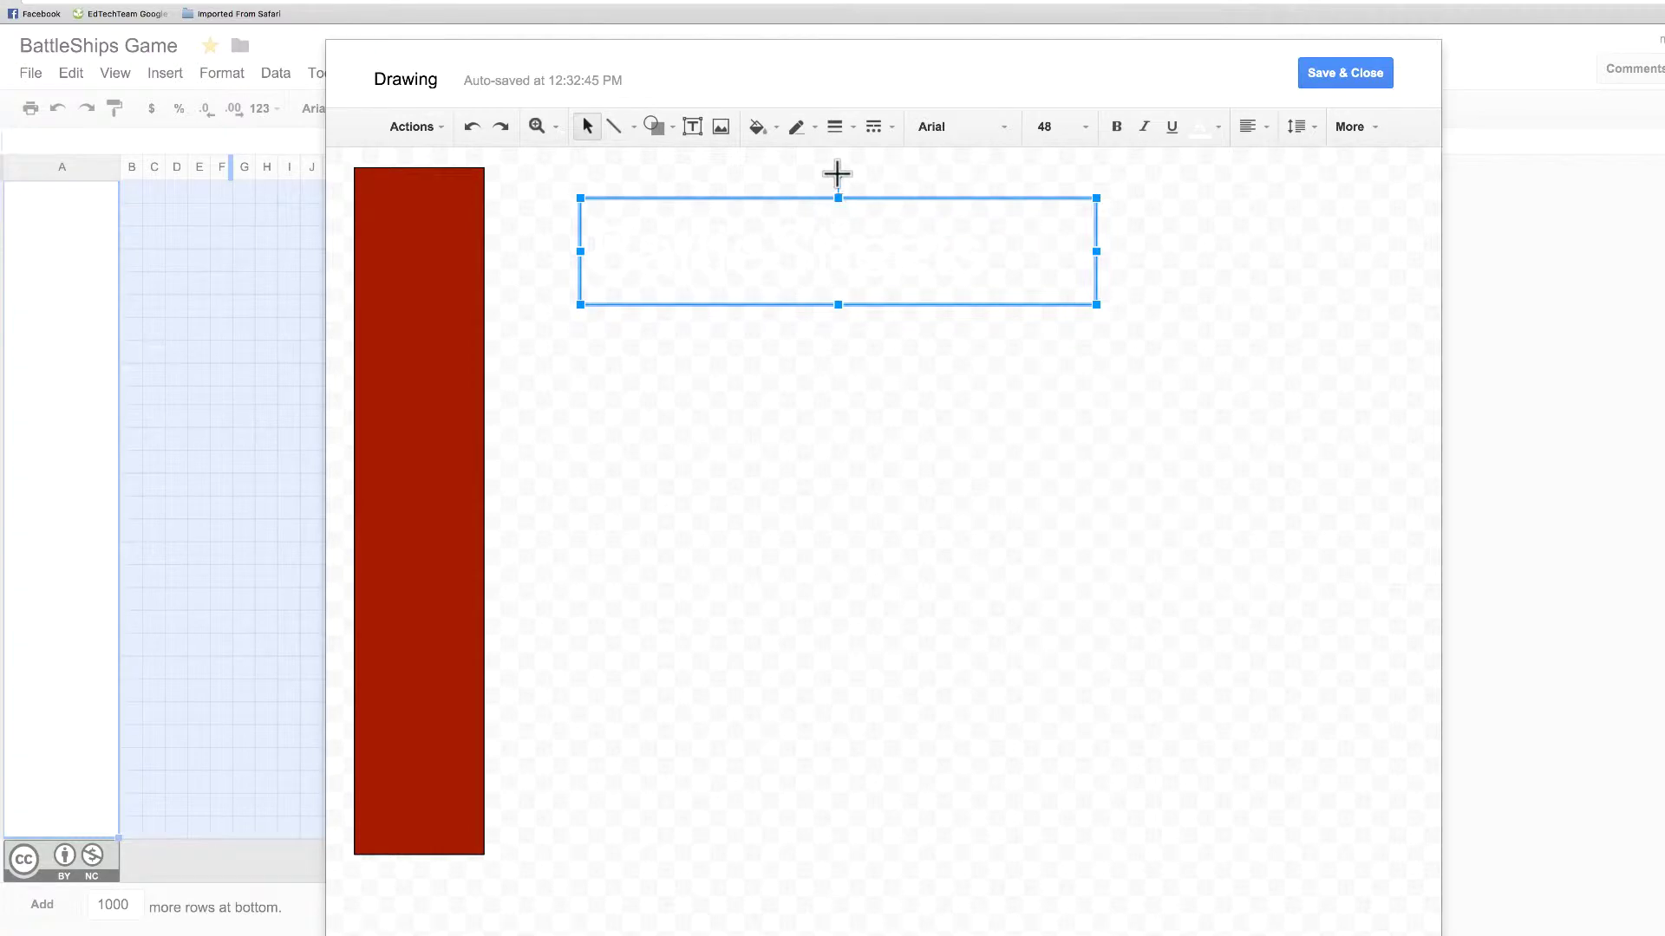
drag(838, 176, 364, 458)
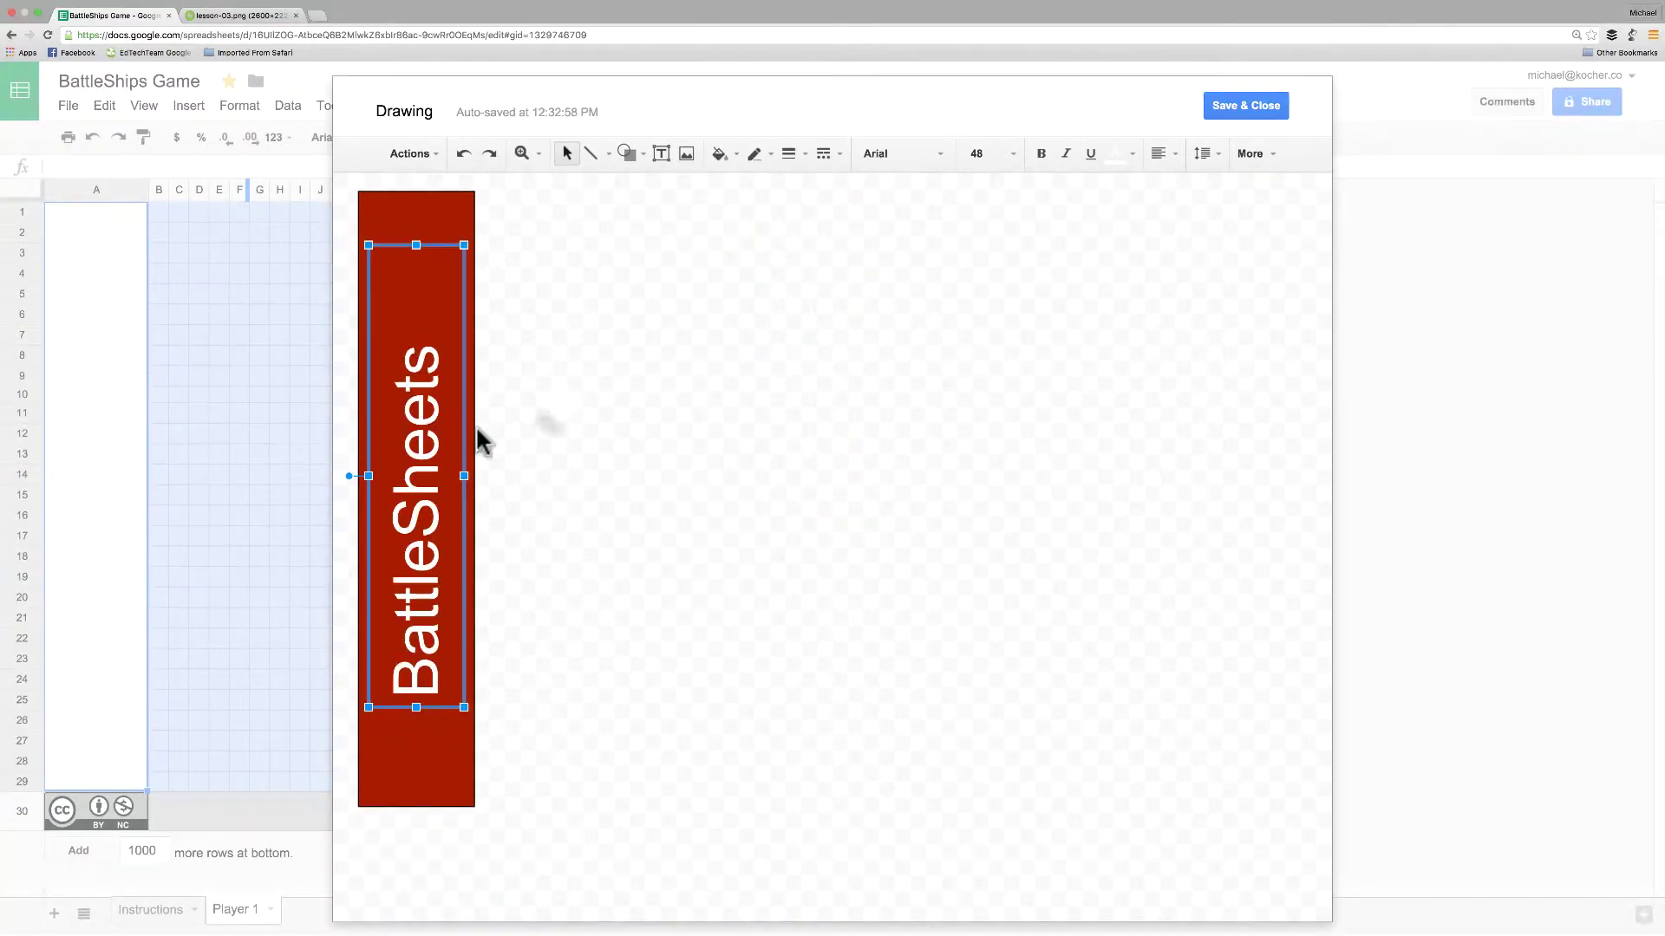
Save the banner drawing, move it to A1 and resize it to fill column A above row 30
click(550, 413)
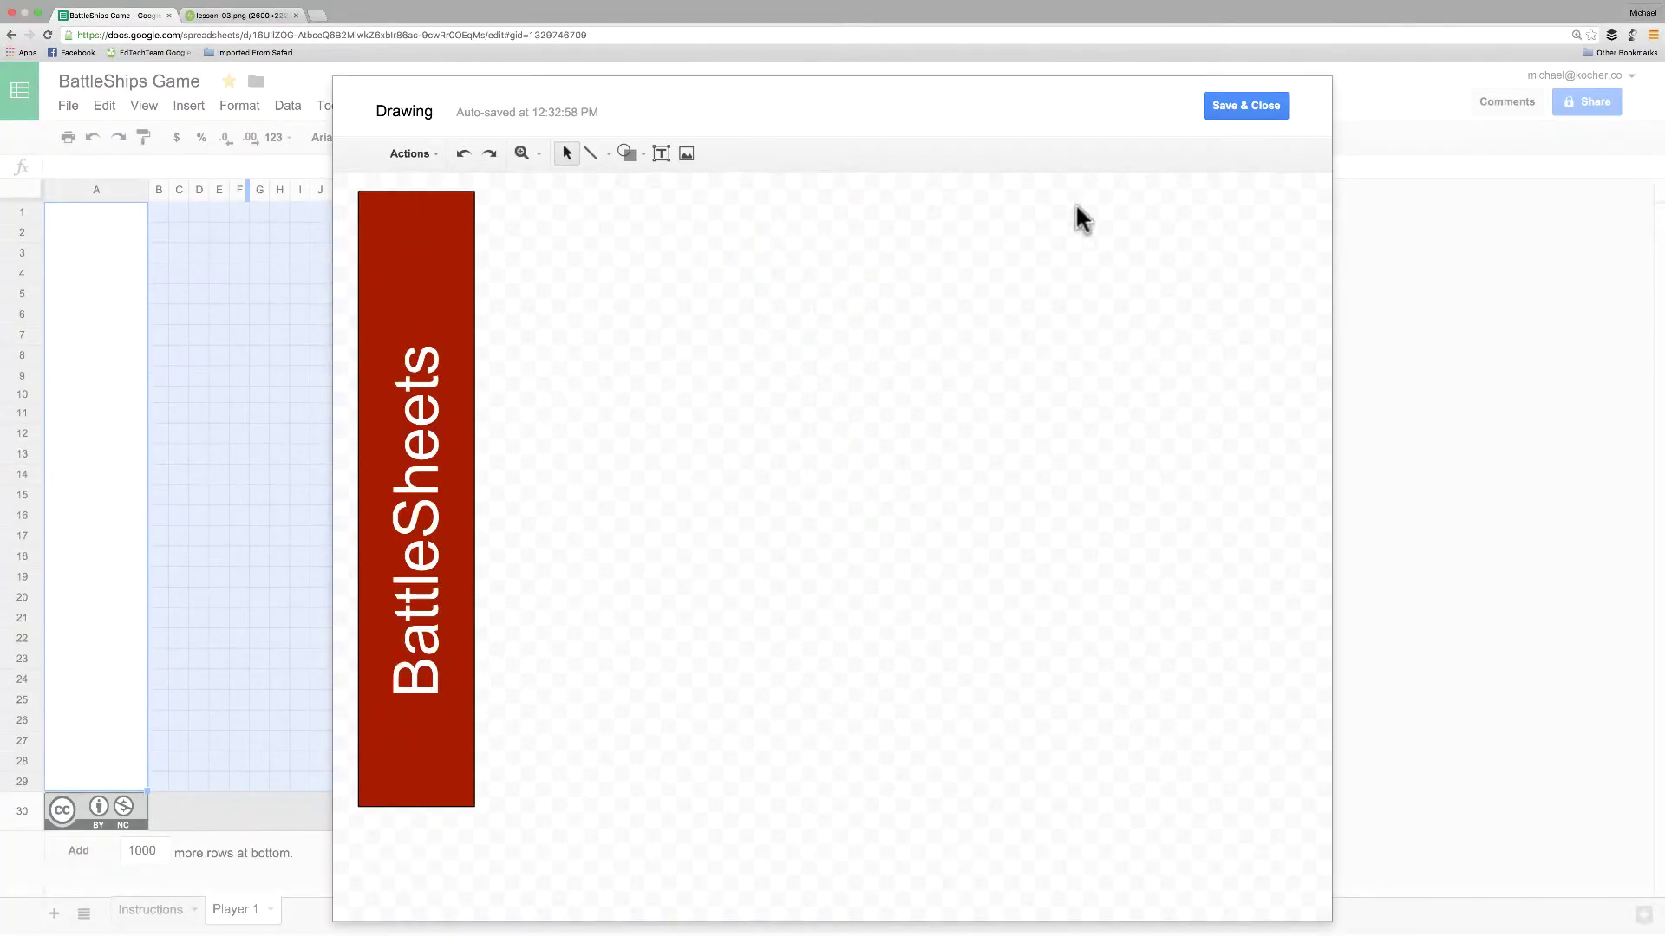
click(1260, 106)
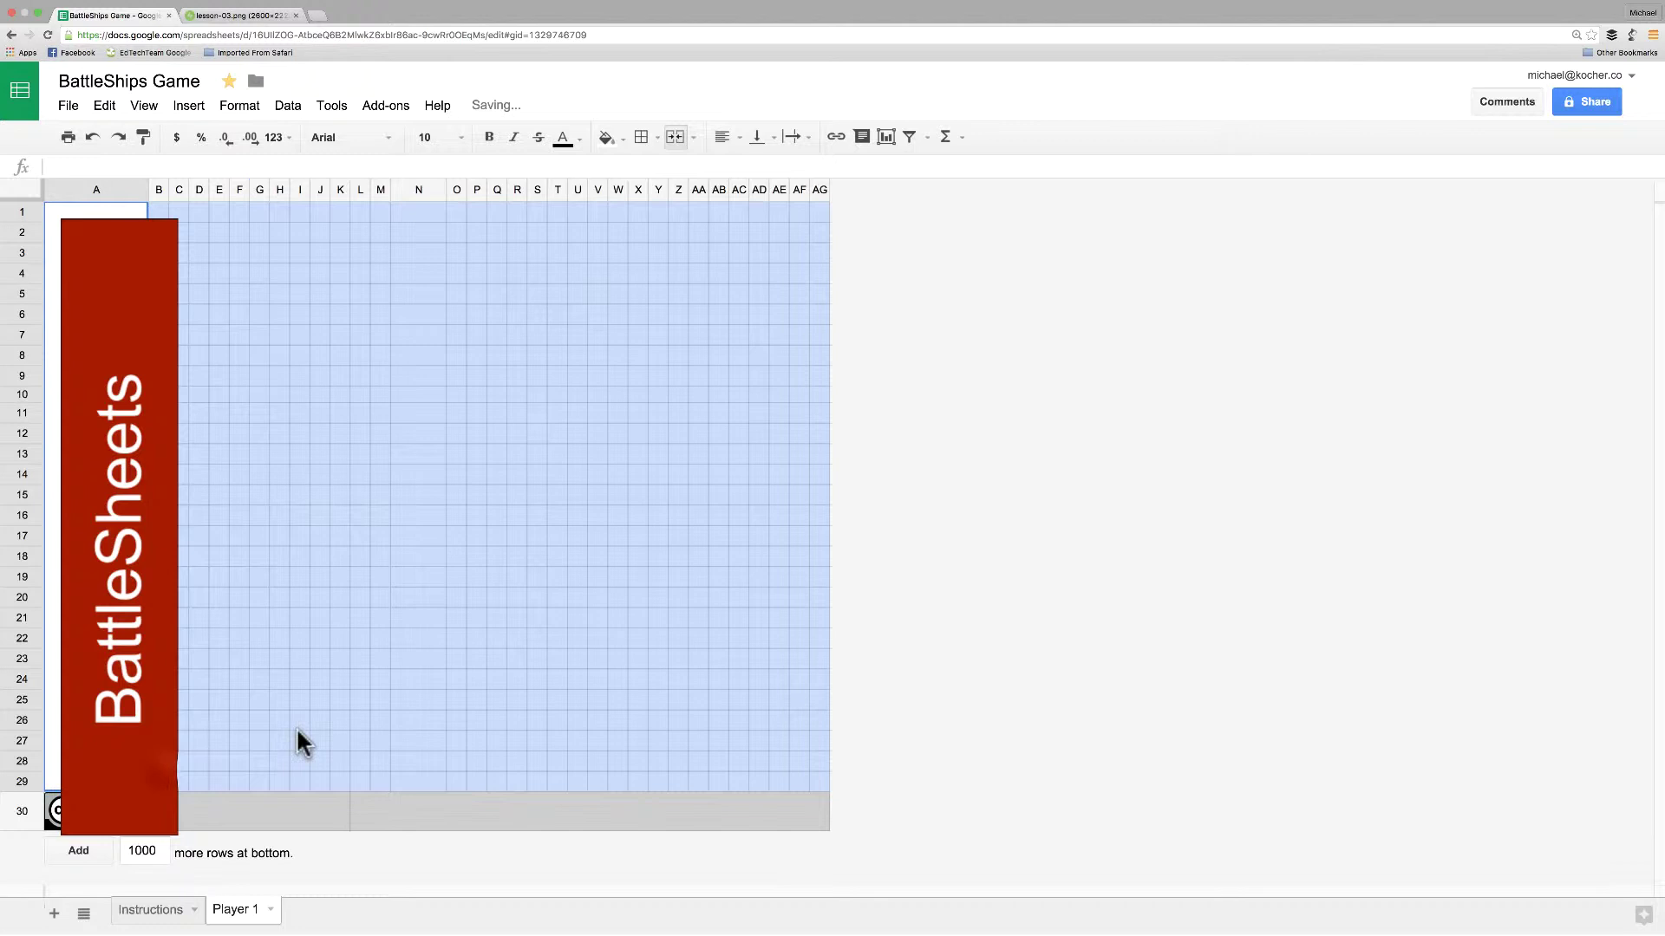
drag(163, 768, 141, 752)
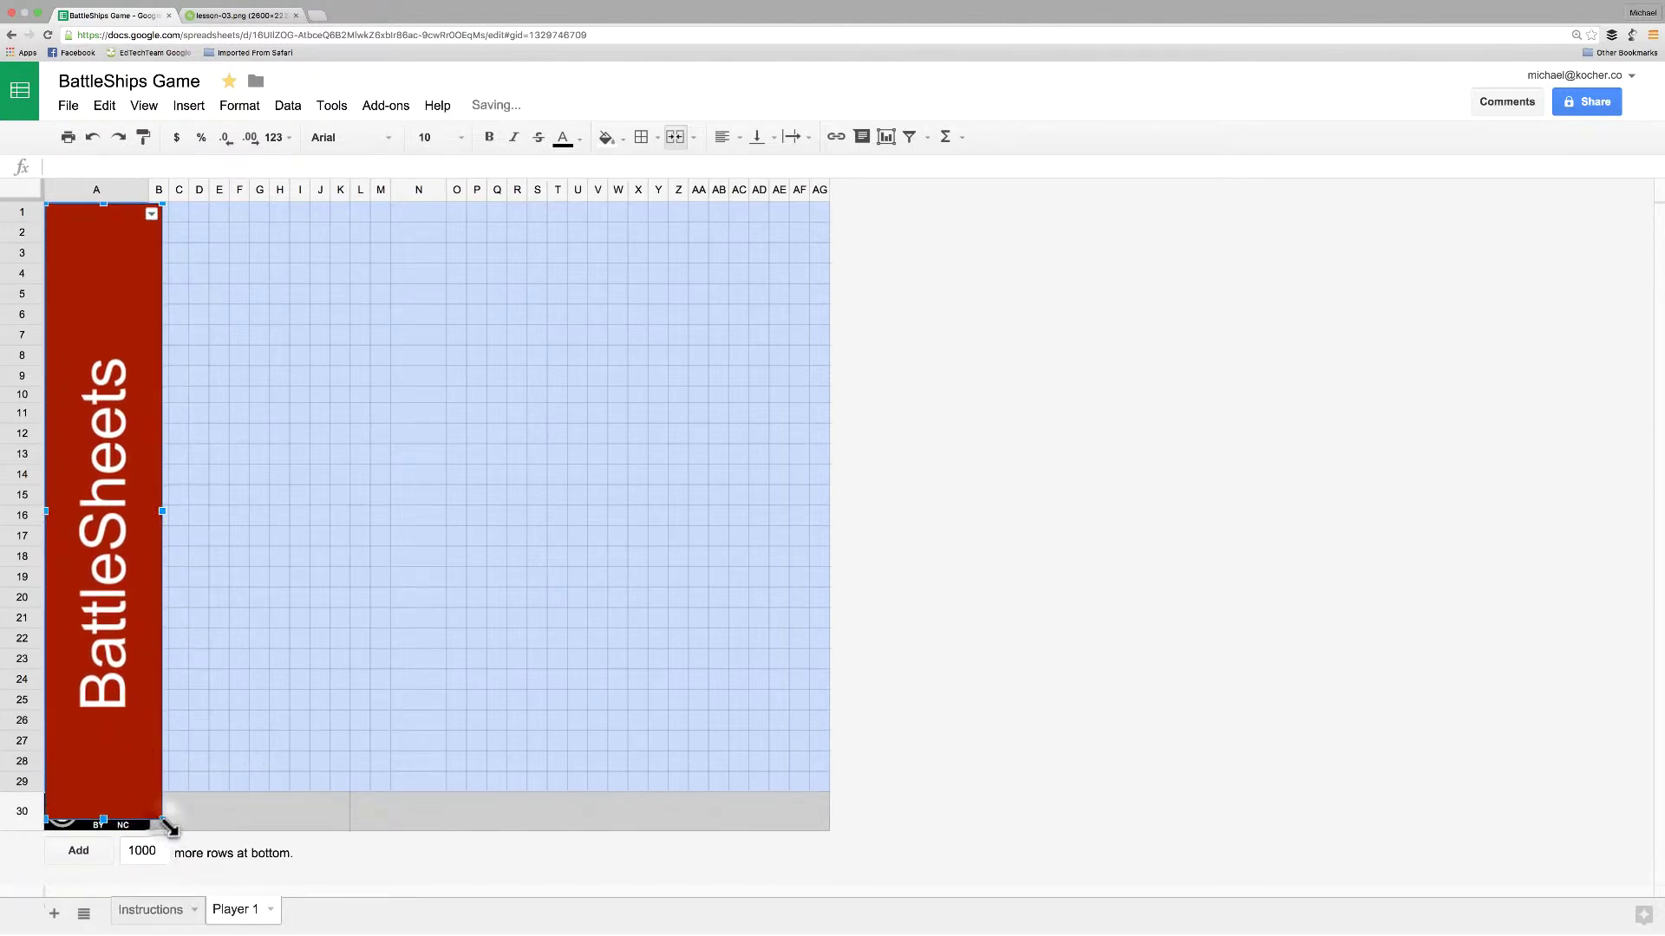
mouse_move(168, 826)
mouse_down()
mouse_move(116, 765)
mouse_move(104, 717)
mouse_move(87, 789)
mouse_move(83, 714)
mouse_move(95, 791)
mouse_up()
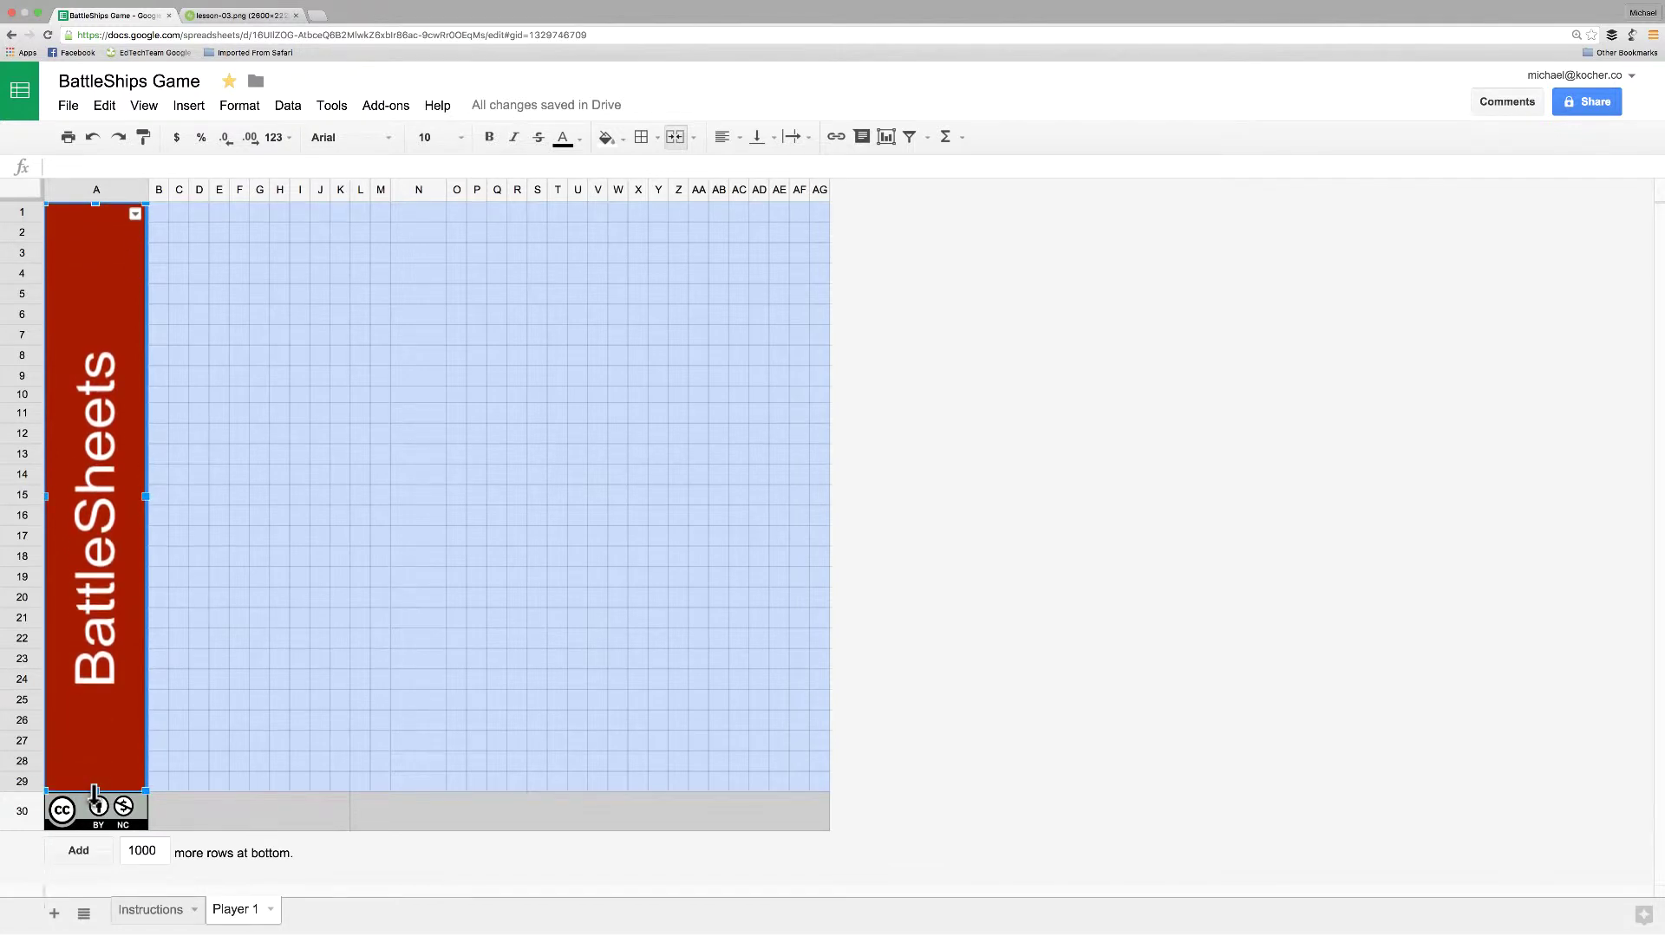
Enter the author byline in B30 beside the licence badge and centre it vertically
click(307, 817)
text(By. )
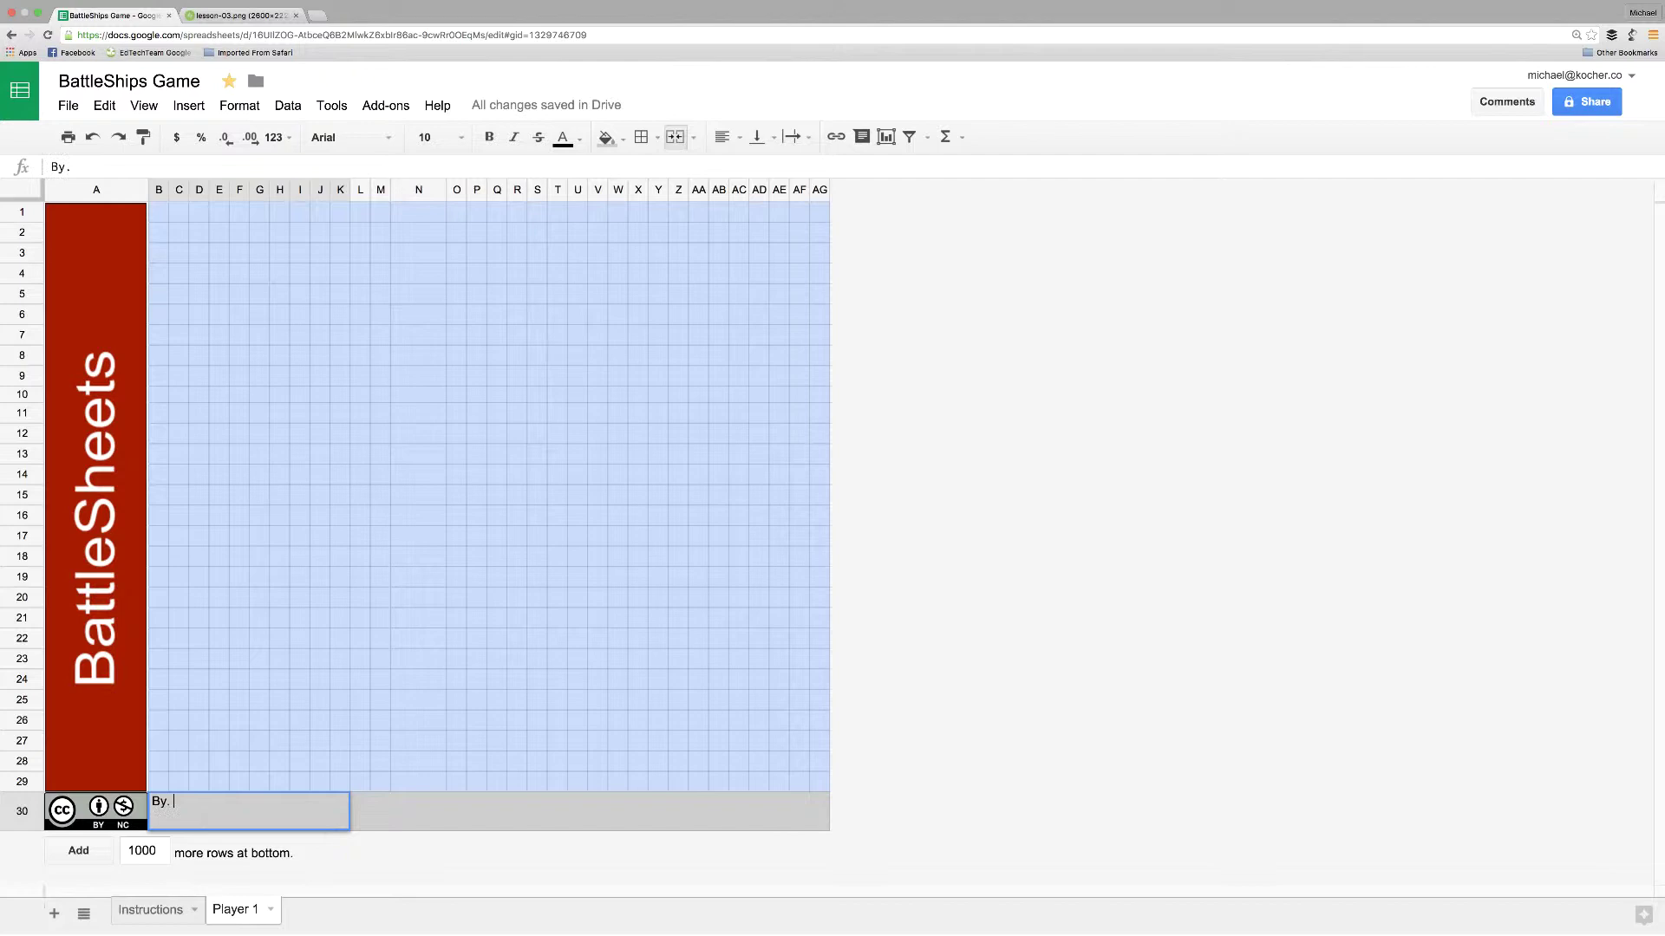
text(Mr. Kocher)
key(Tab)
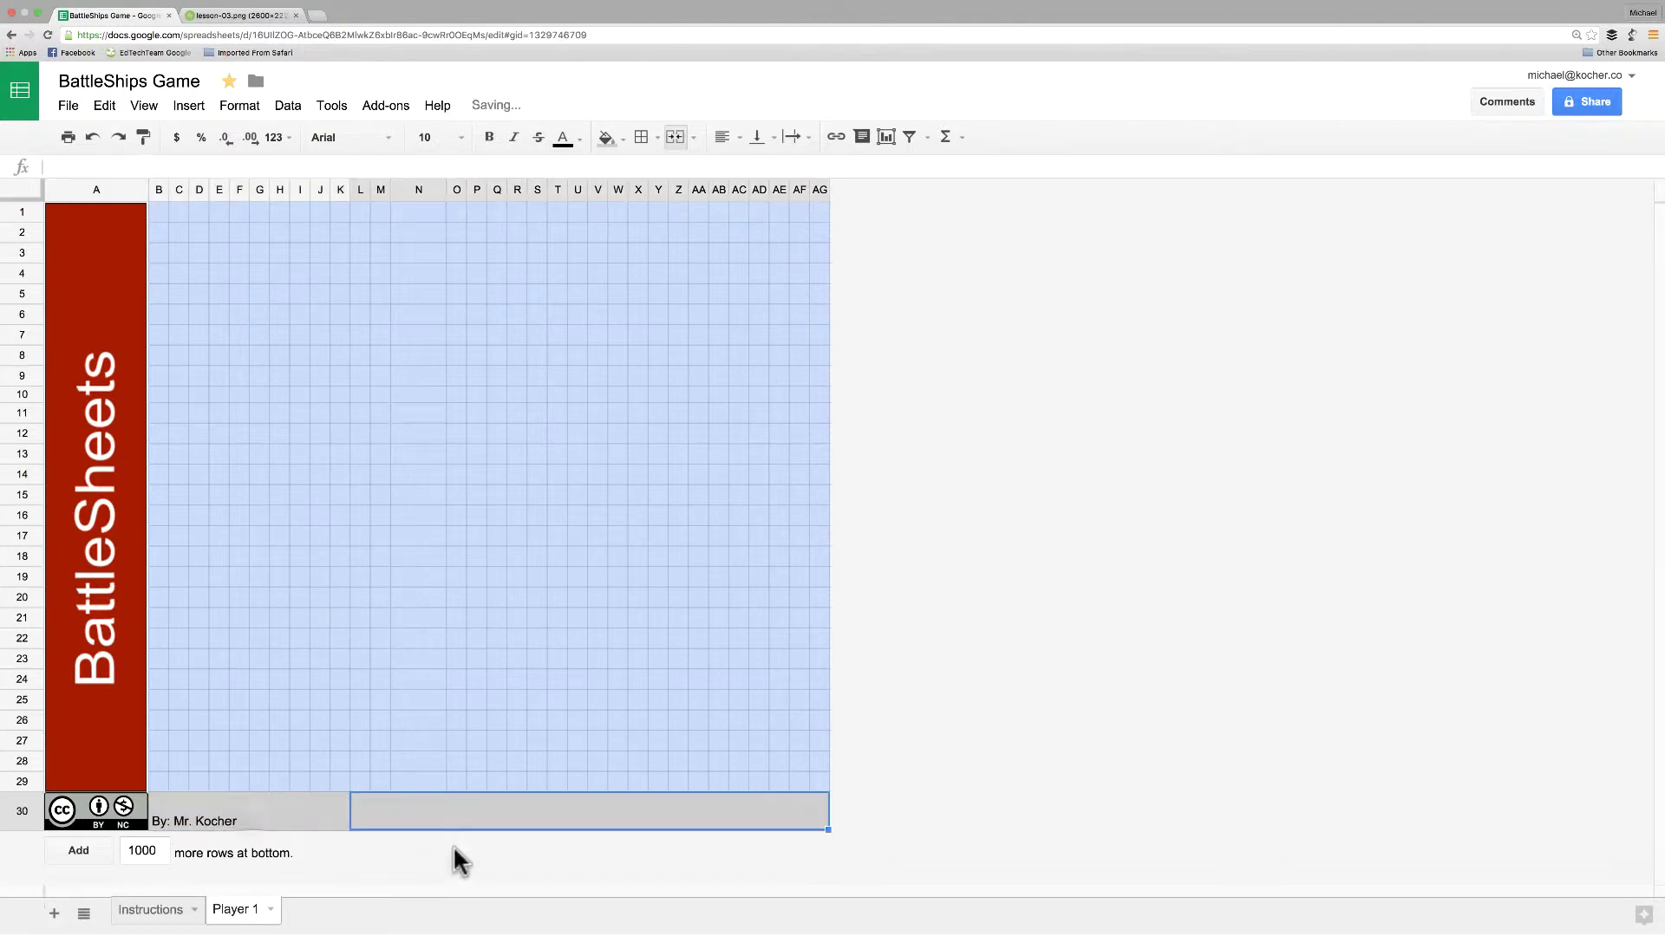
click(248, 817)
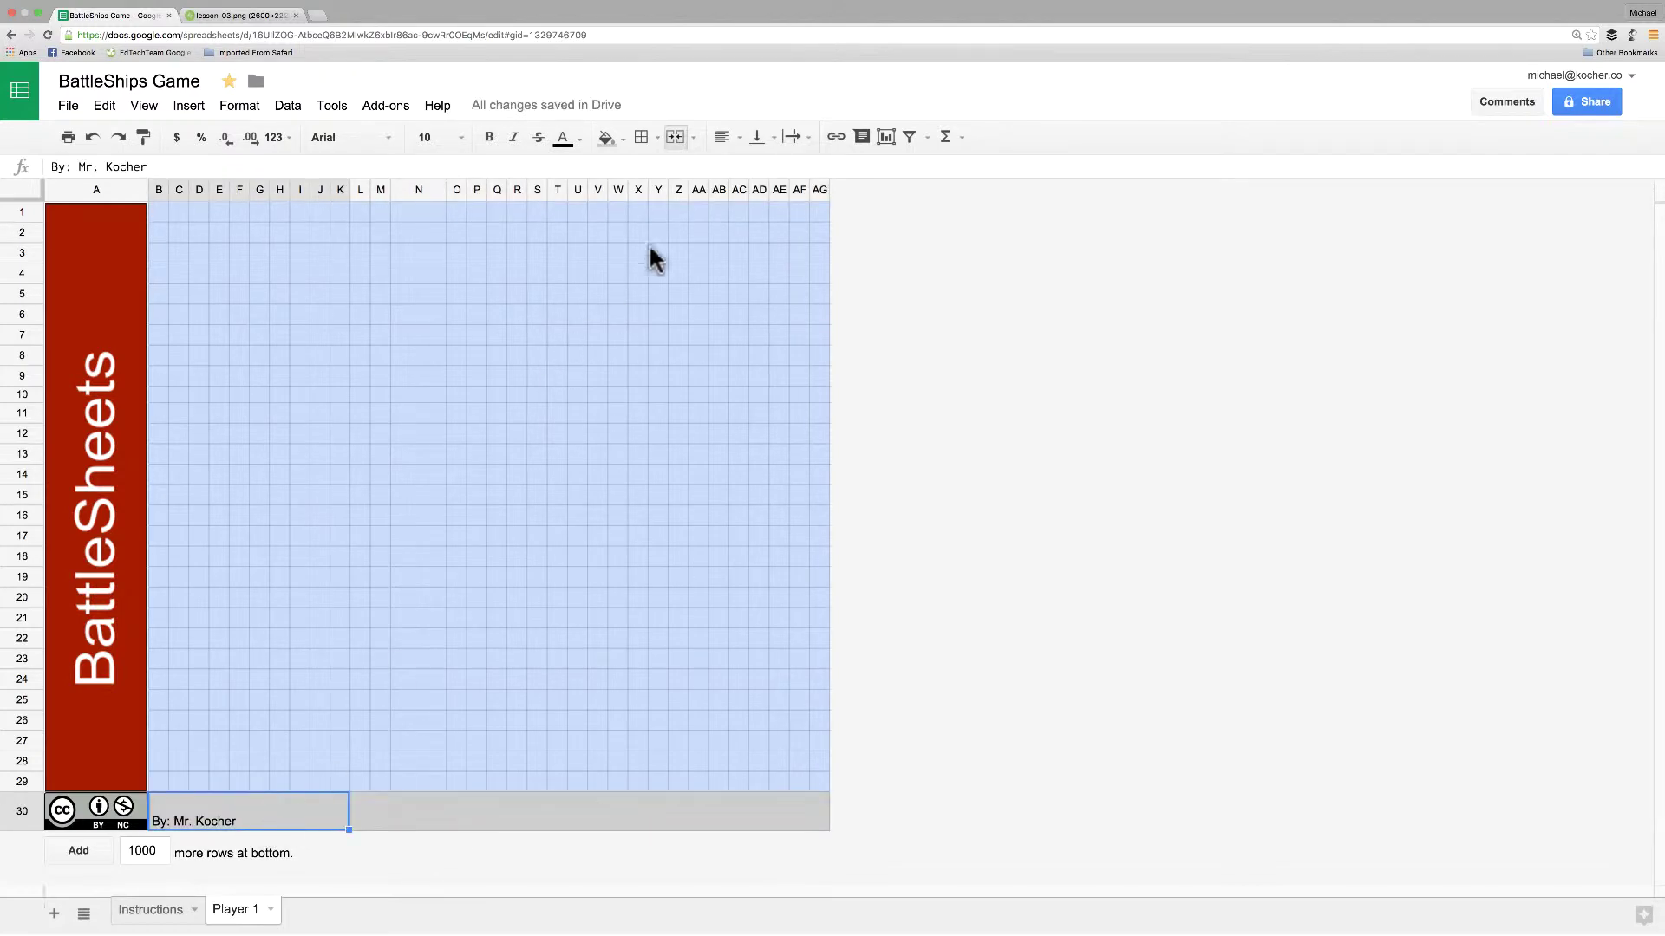
click(759, 137)
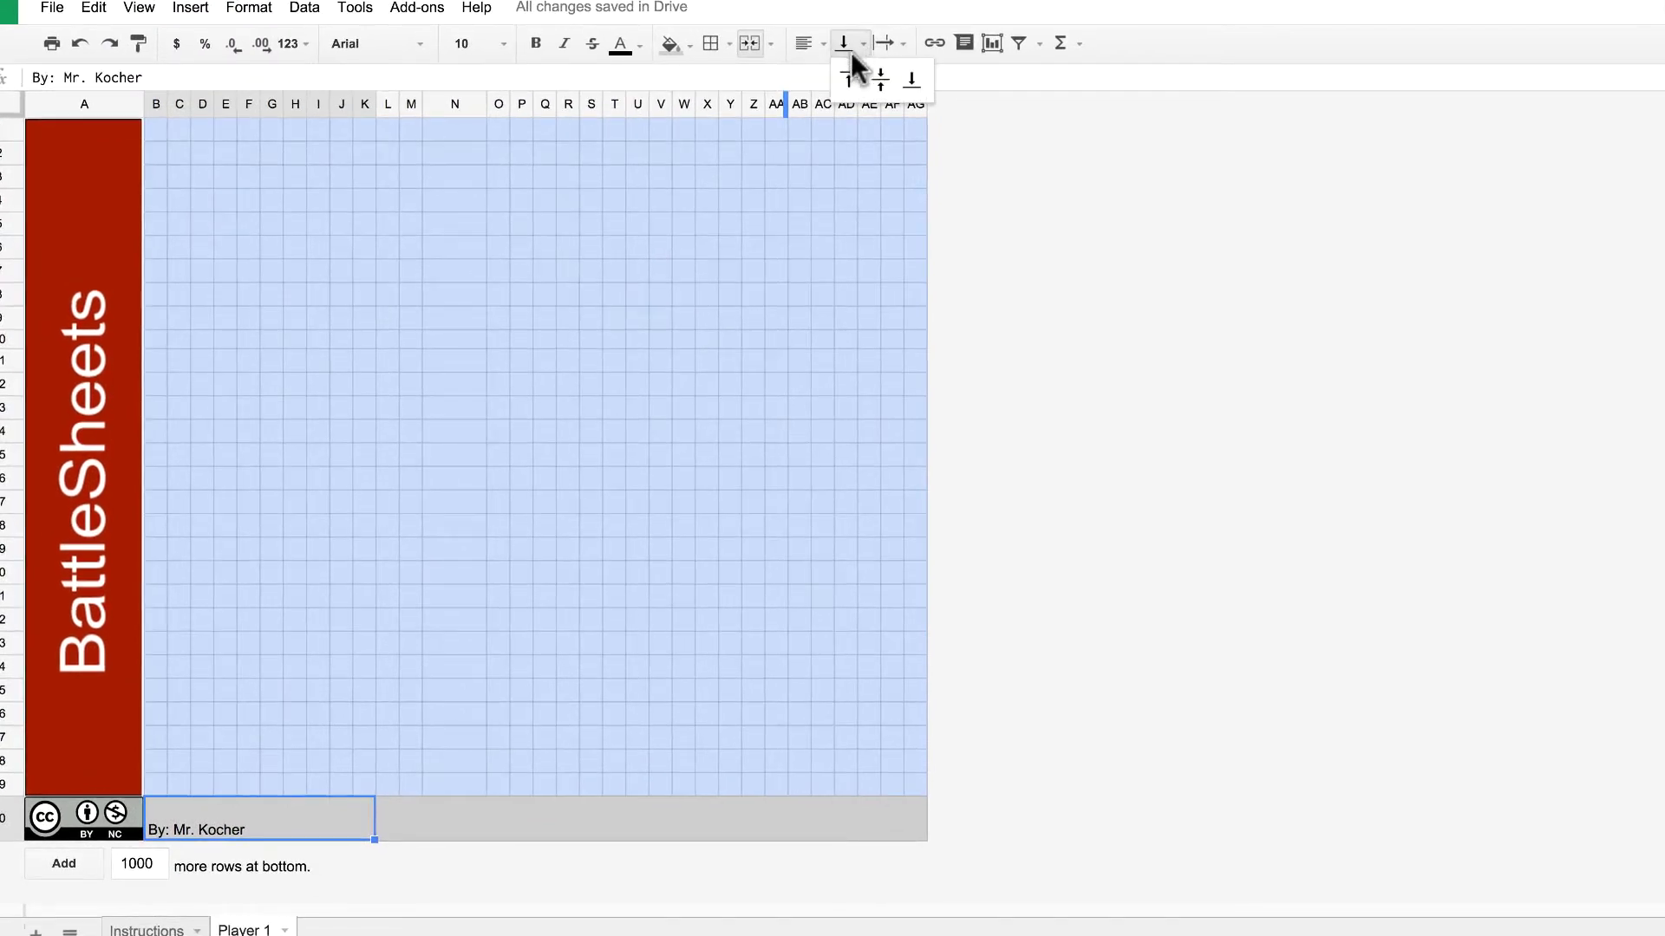
click(880, 82)
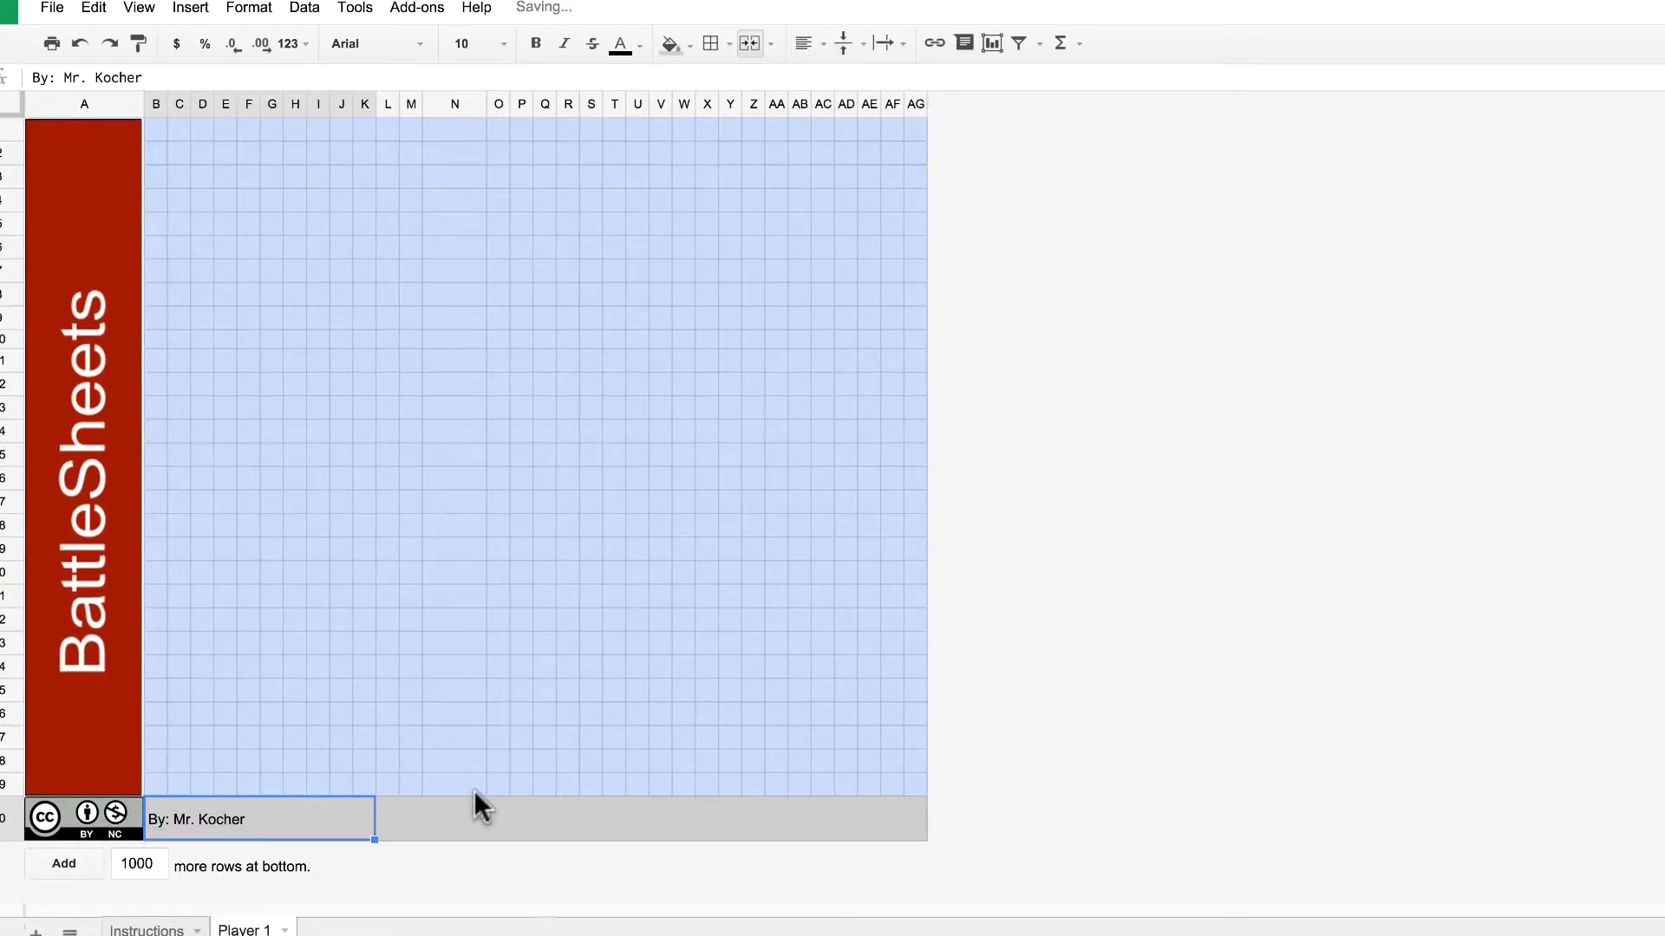
key(Right)
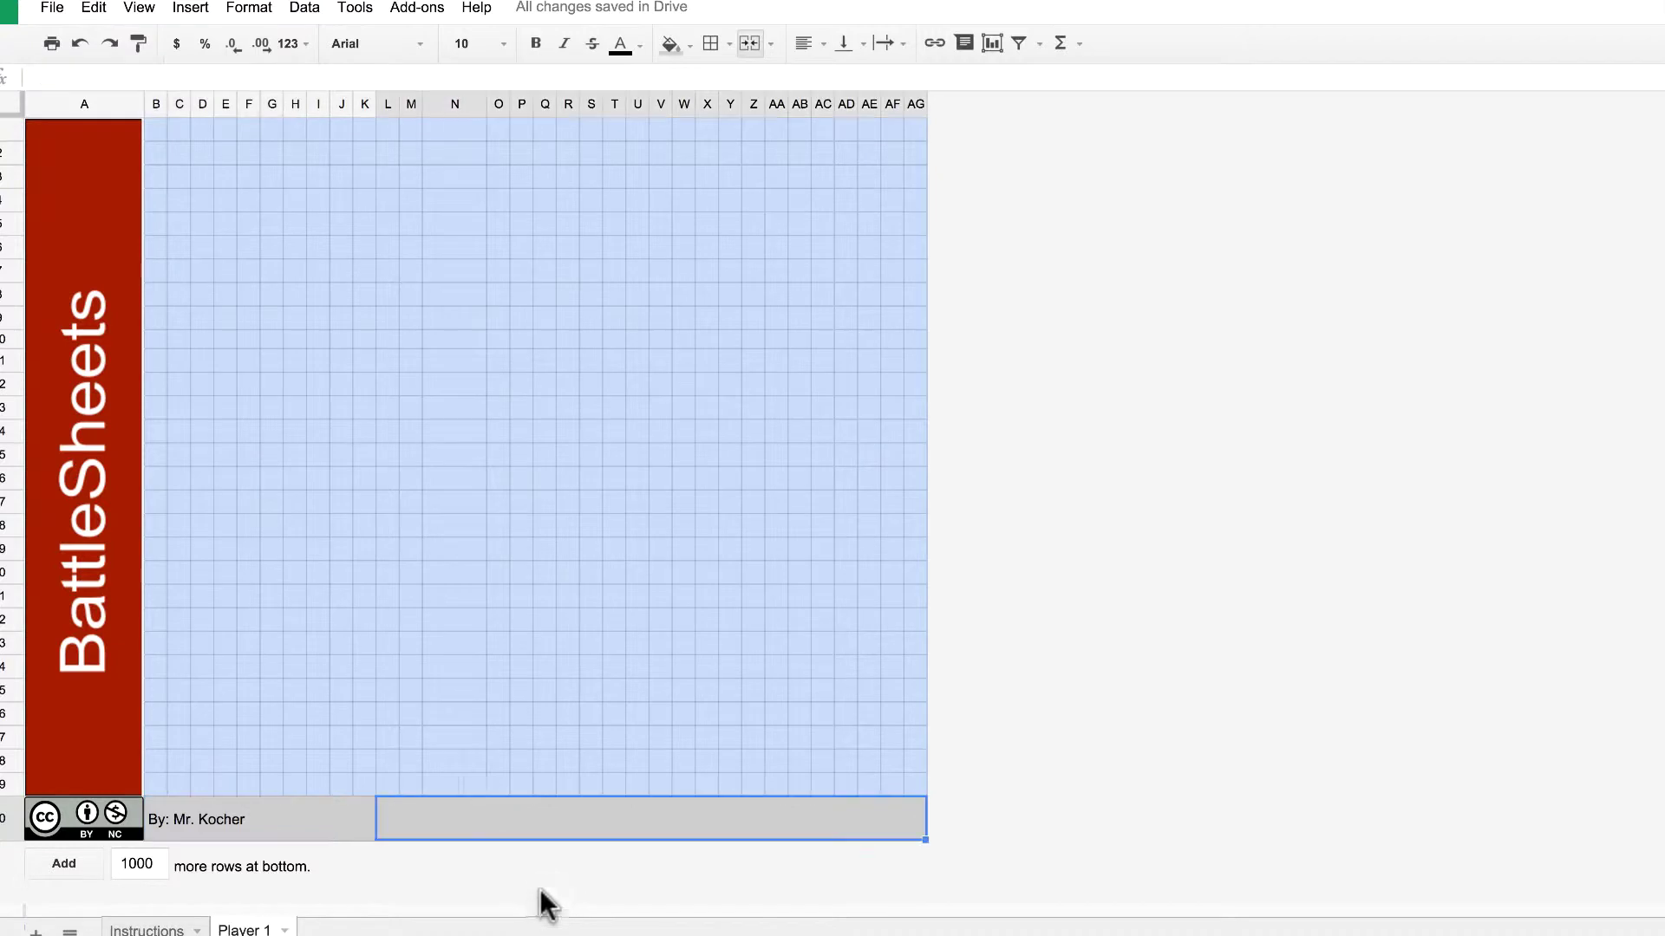
Align the grid B1:AG29 to middle vertically and center horizontally
click(155, 127)
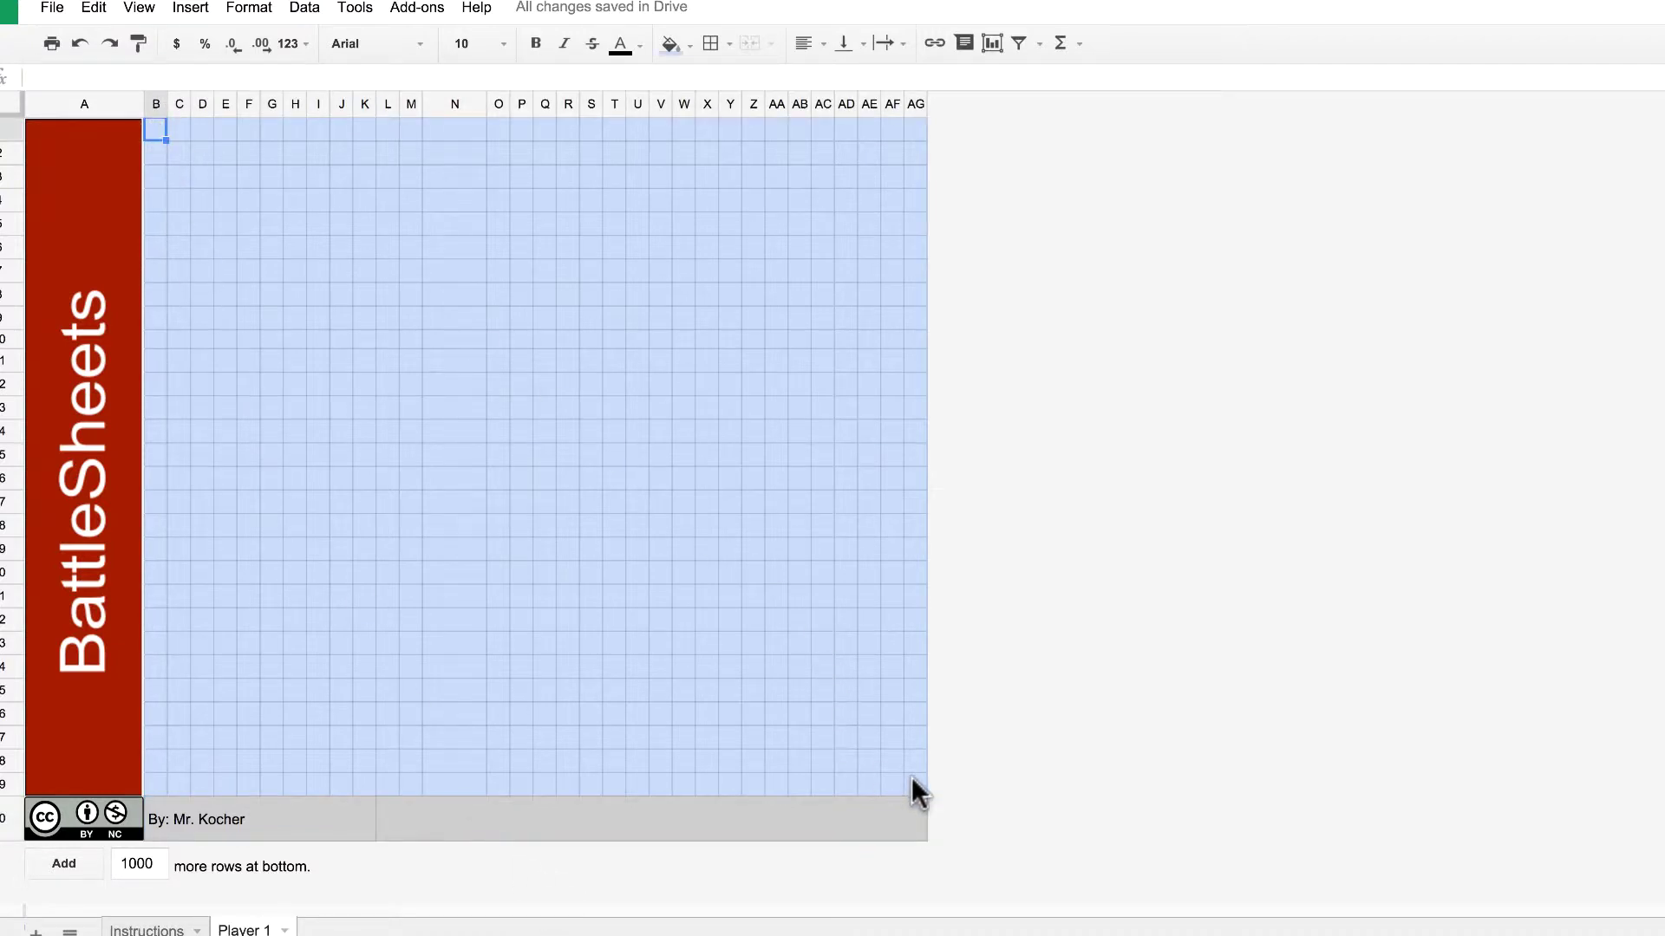
drag(914, 778, 912, 779)
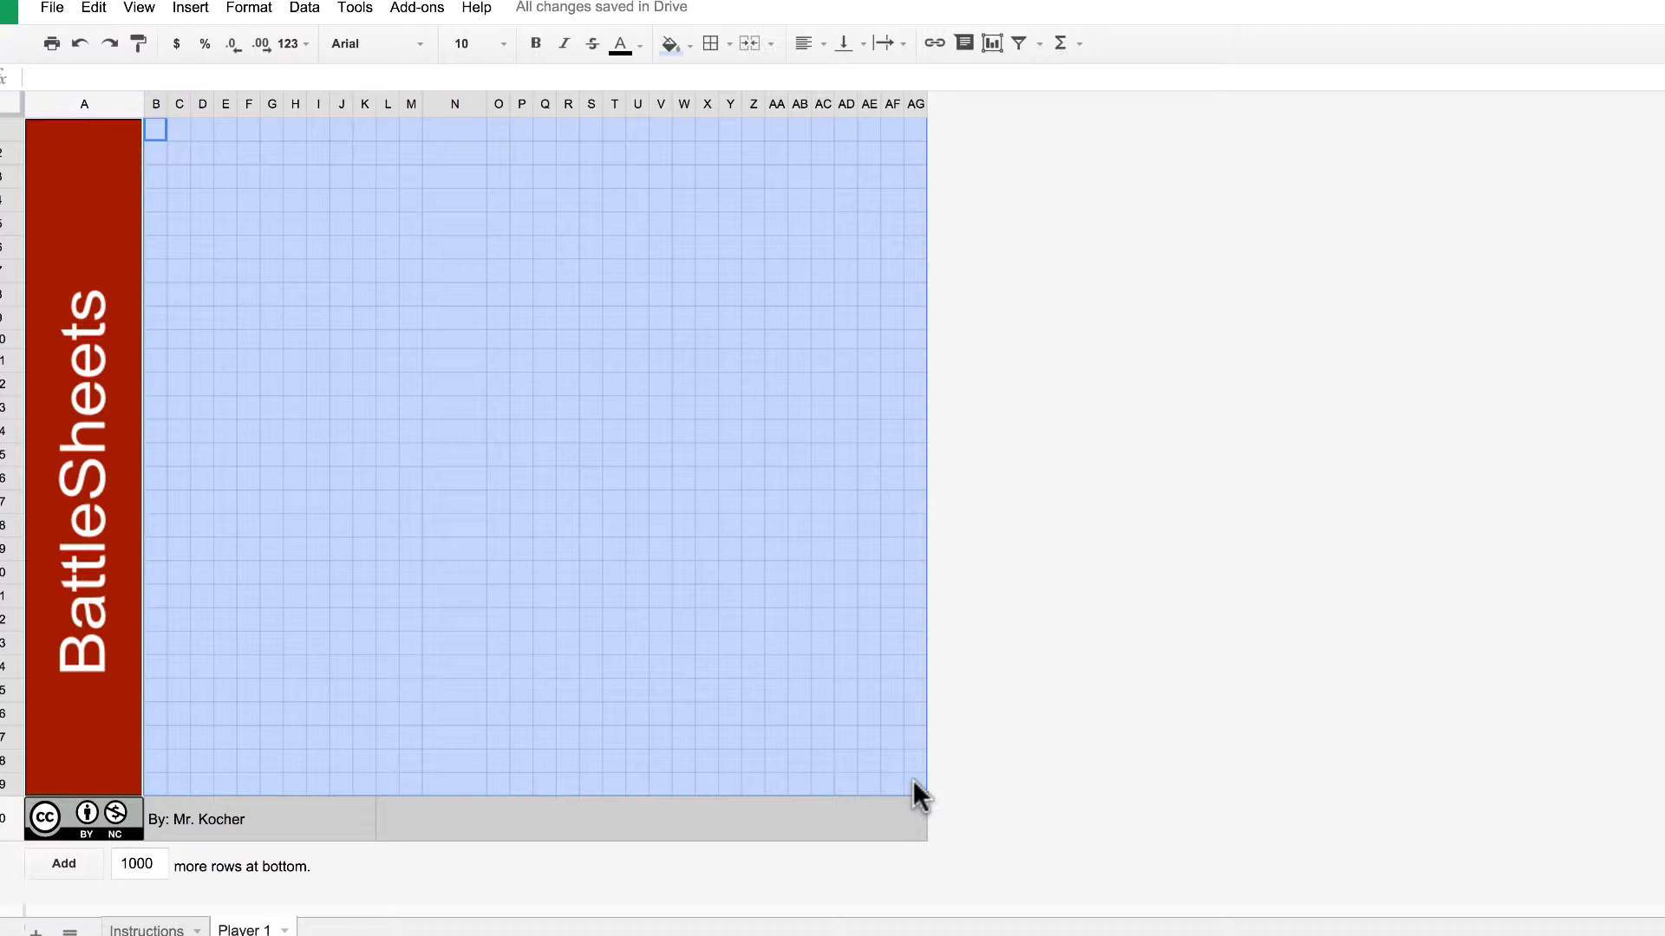
click(862, 45)
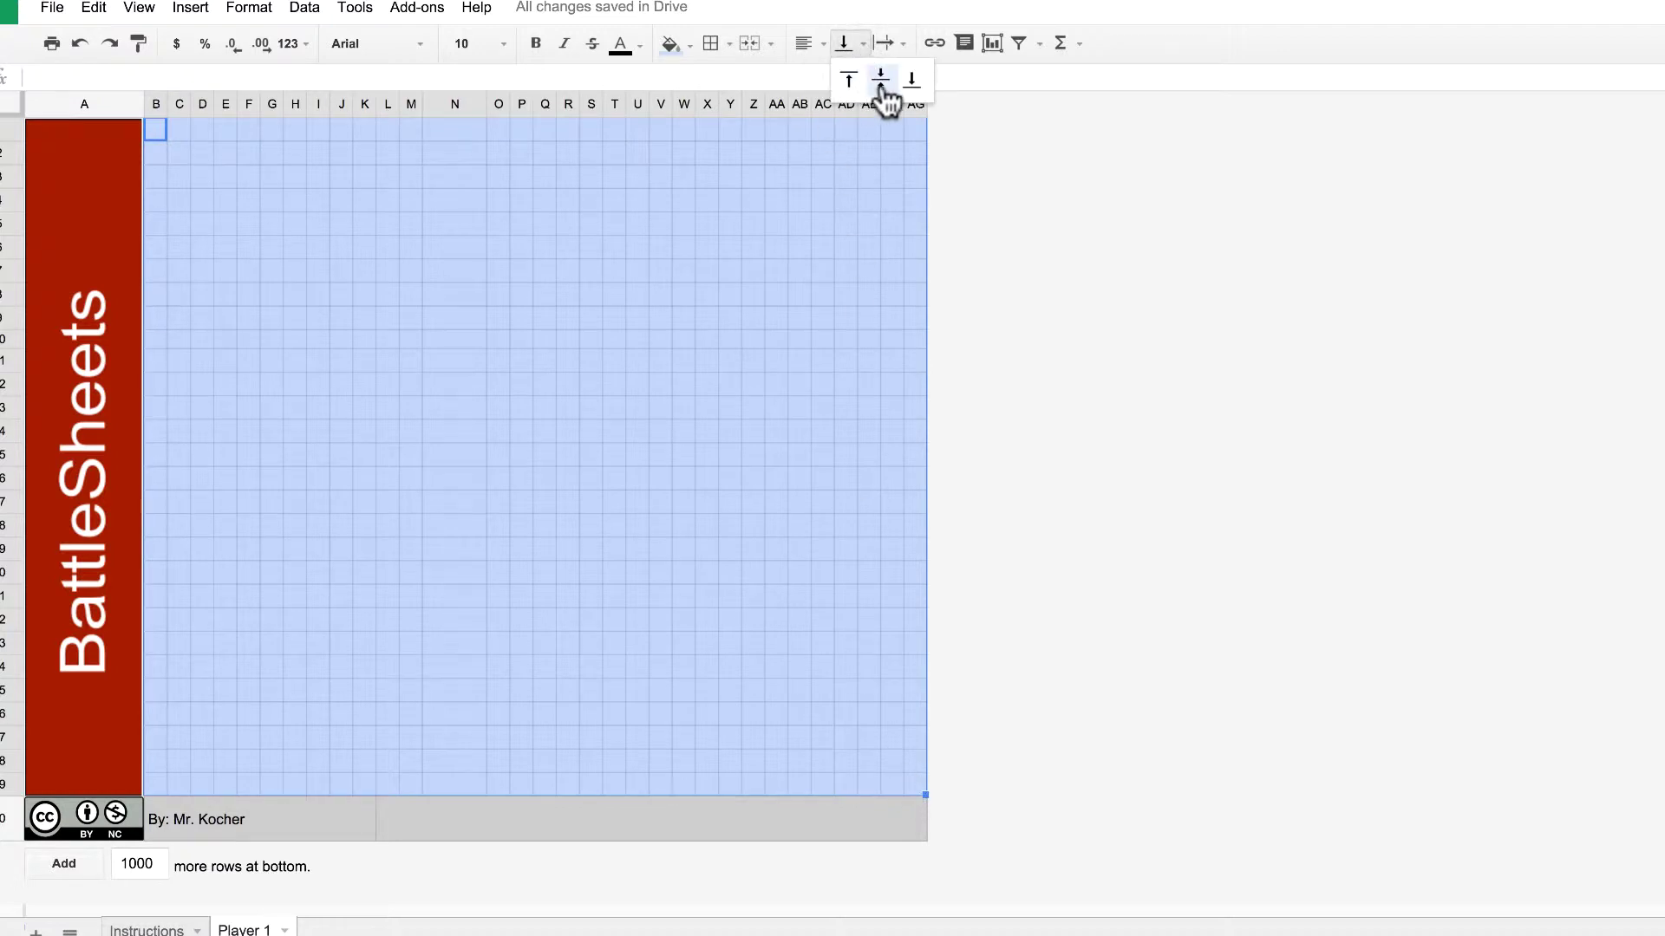
click(880, 80)
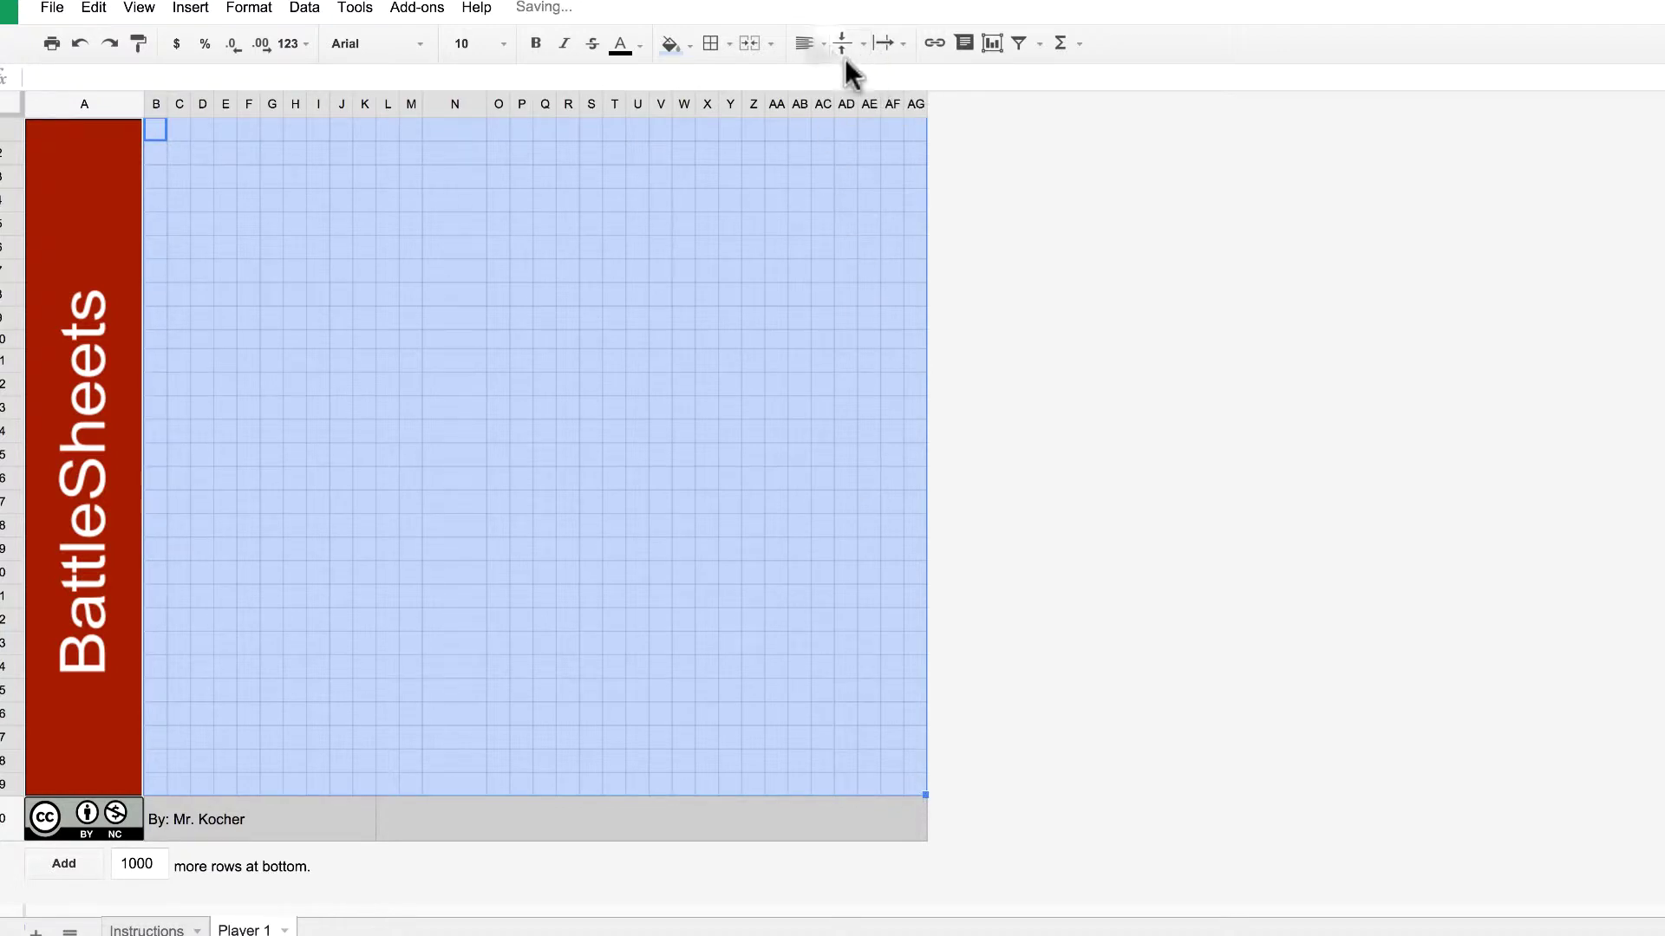
click(819, 43)
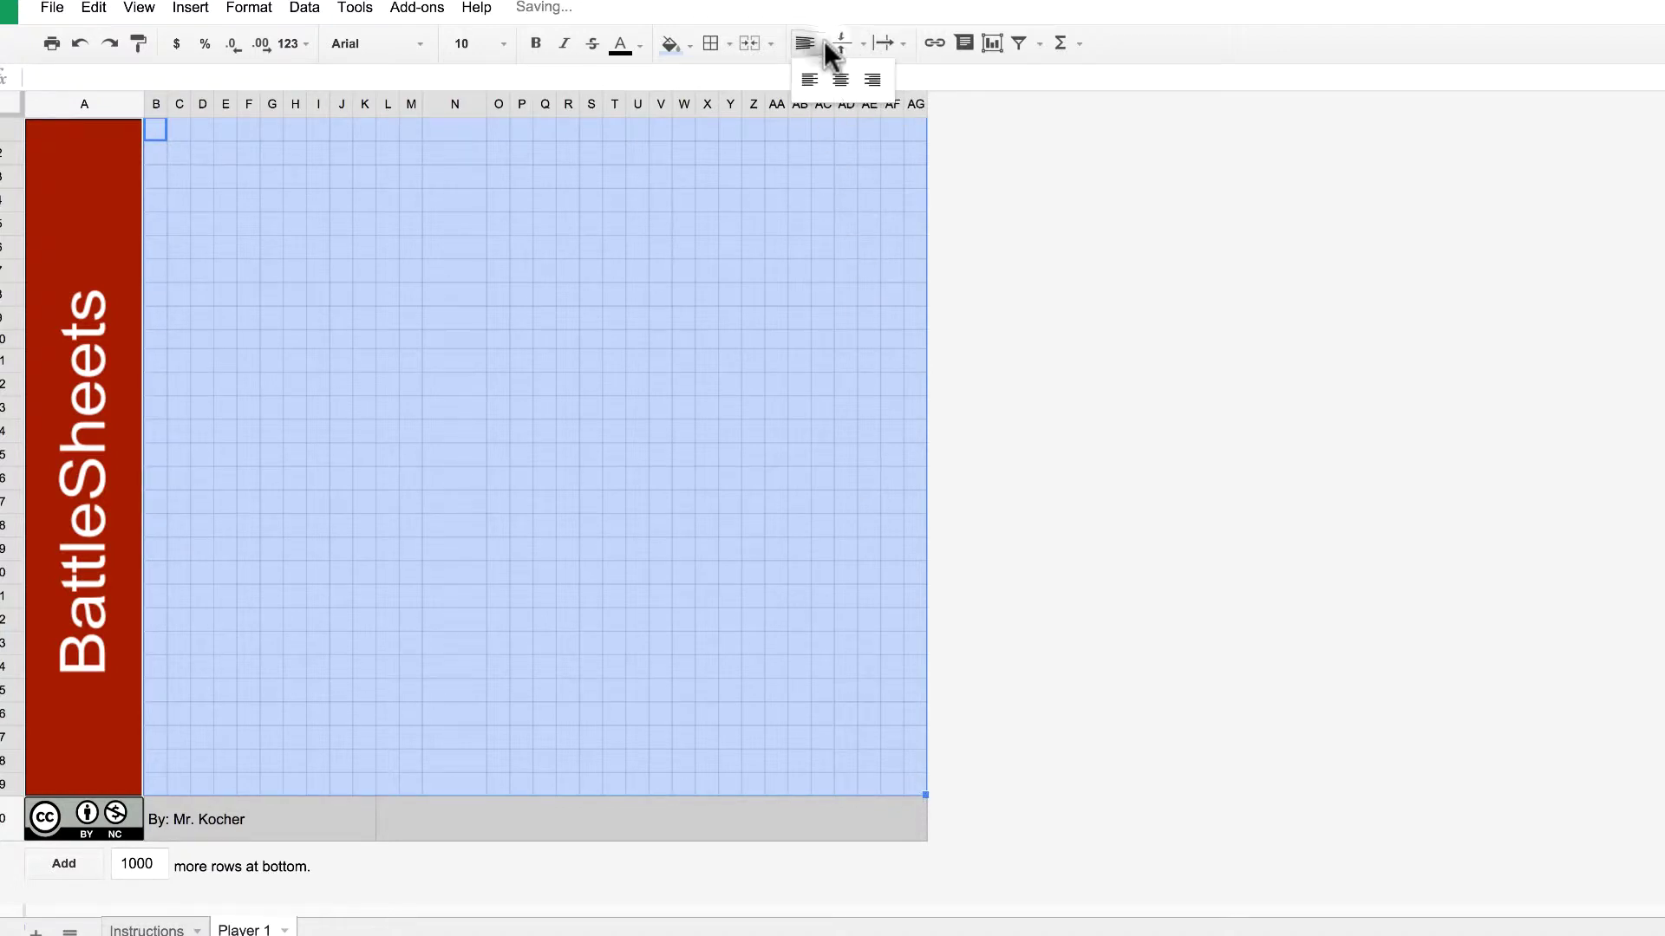
click(841, 83)
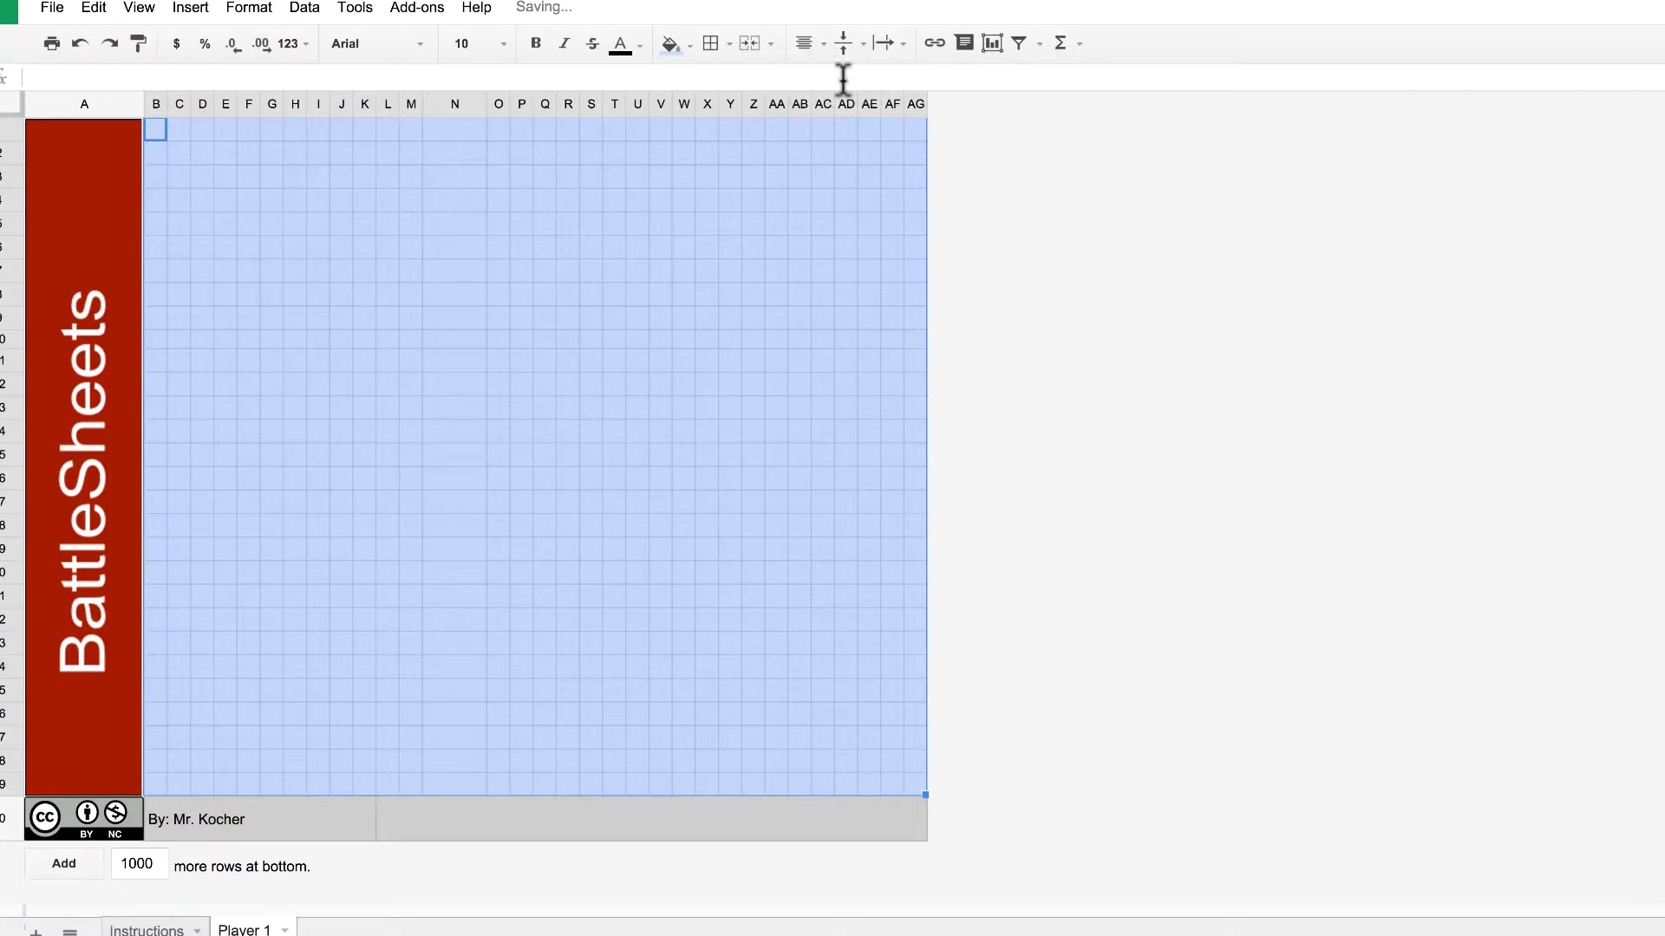
click(914, 247)
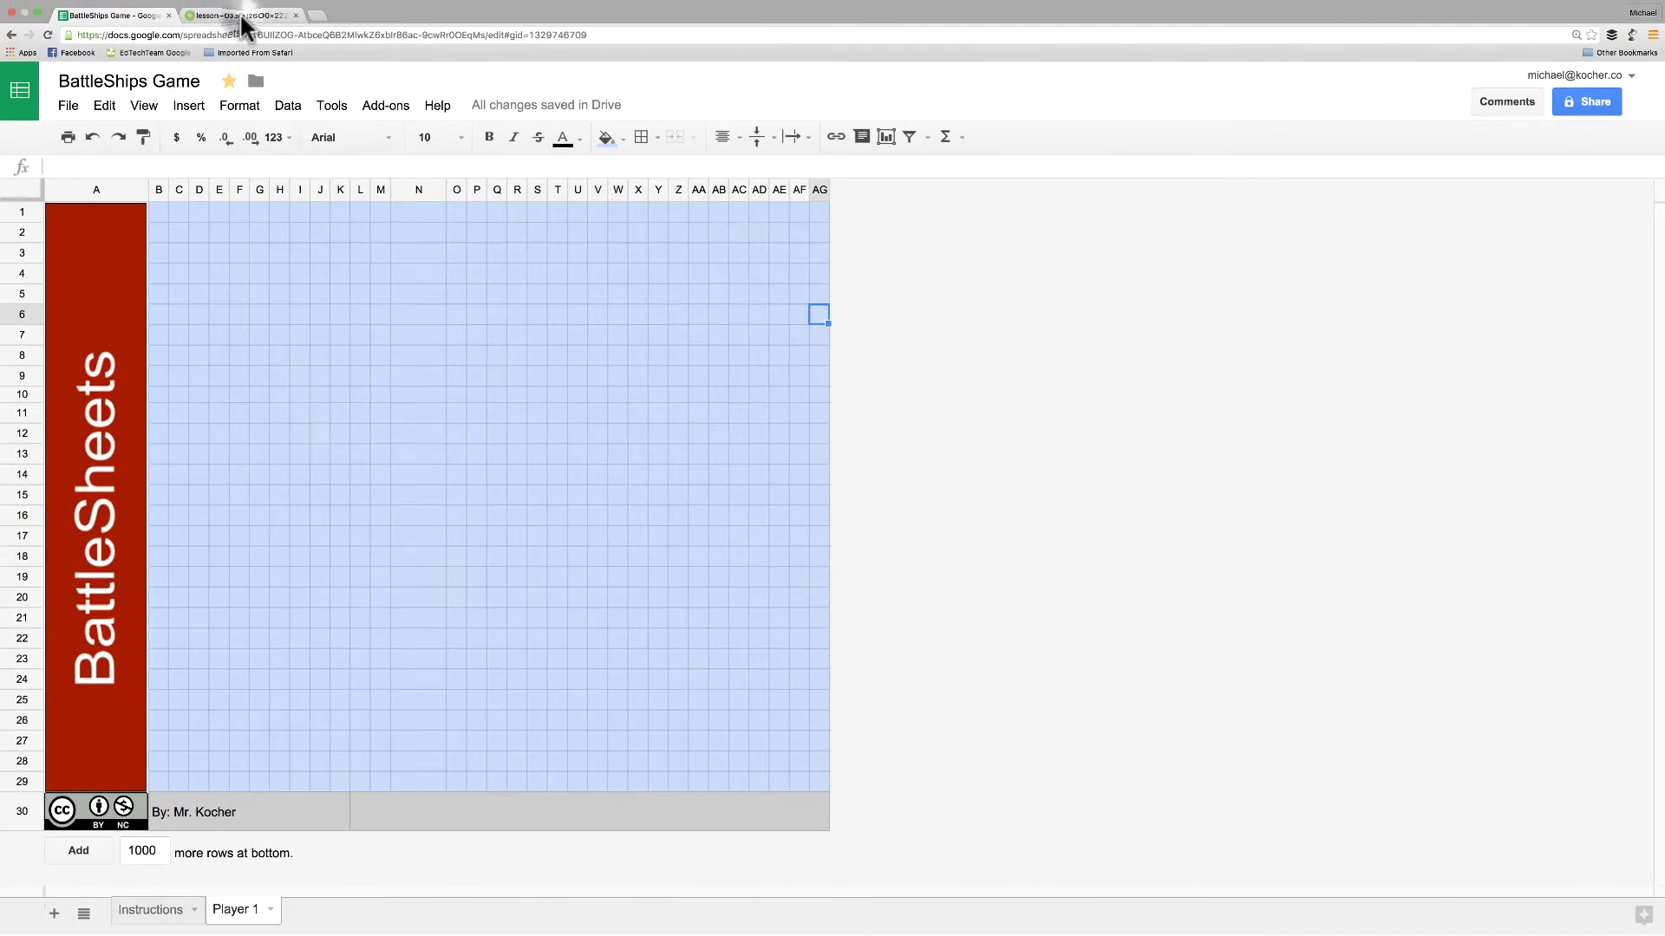
After checking the reference image, fill AA1:AG29 with white
click(238, 16)
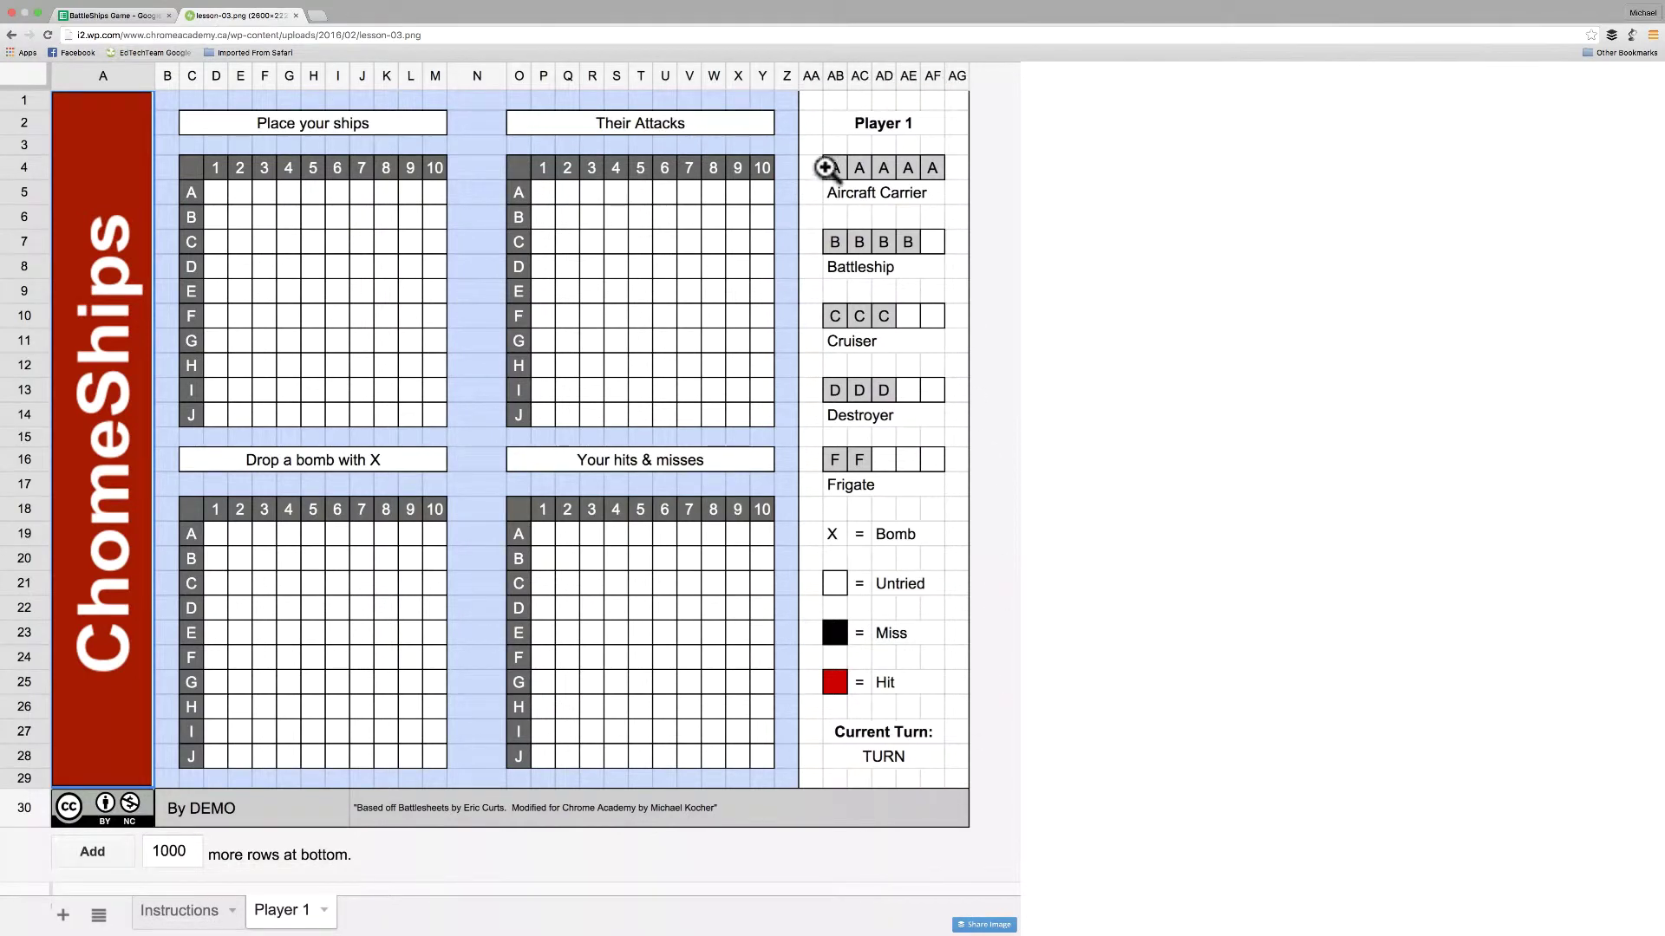
click(137, 15)
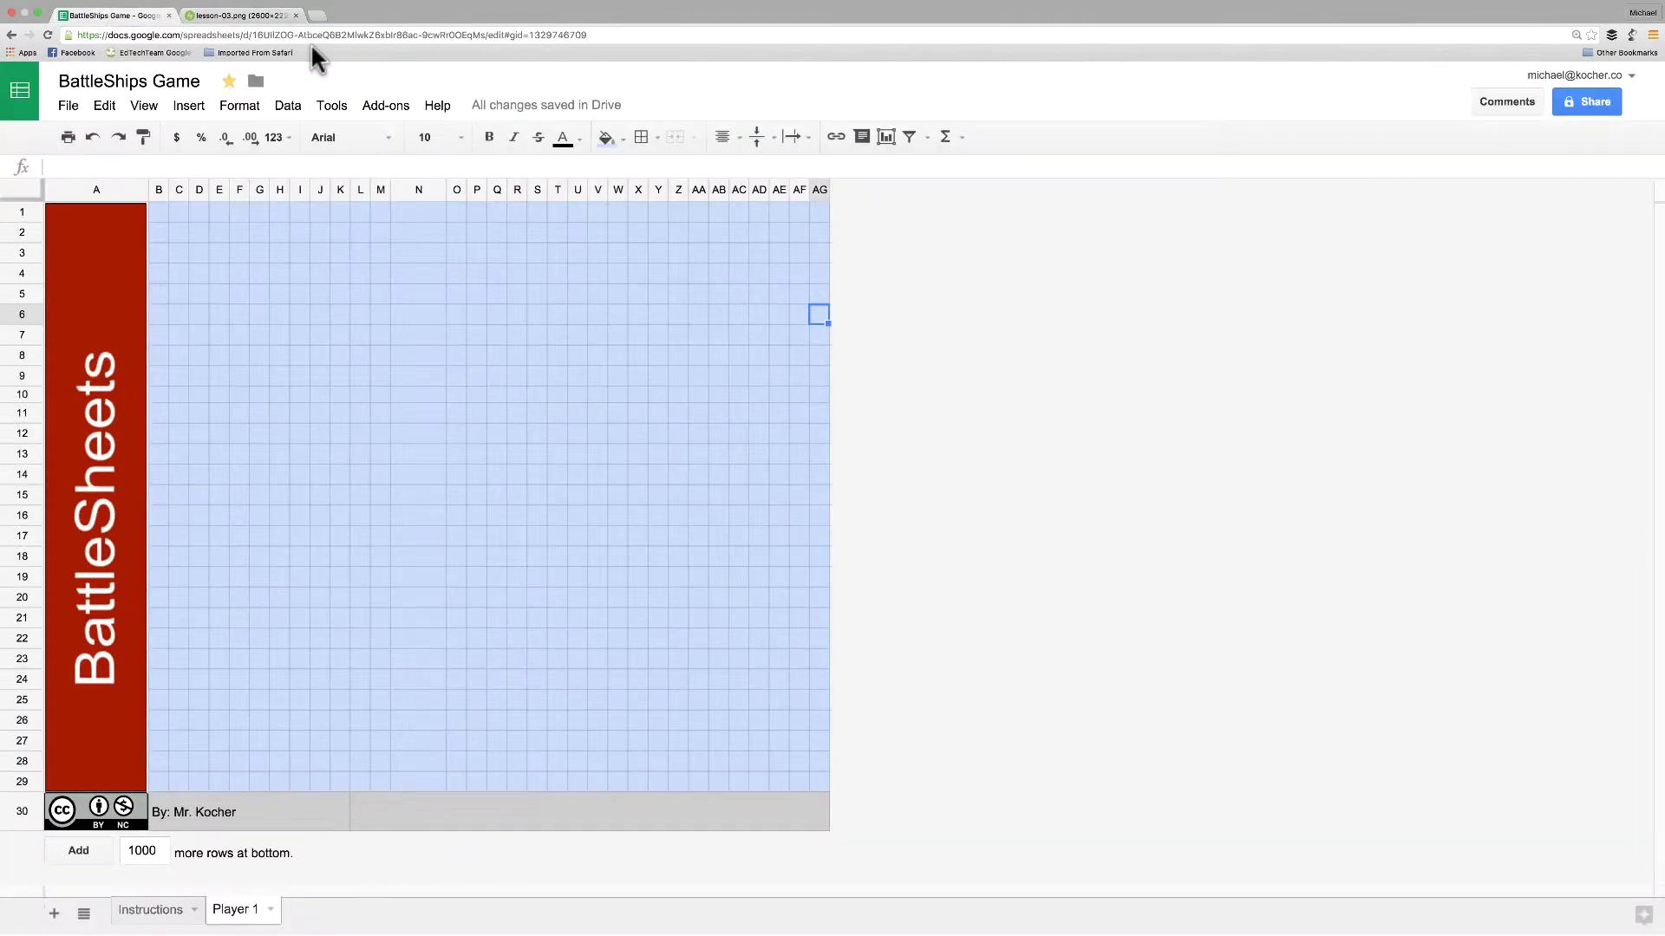
click(699, 190)
click(700, 213)
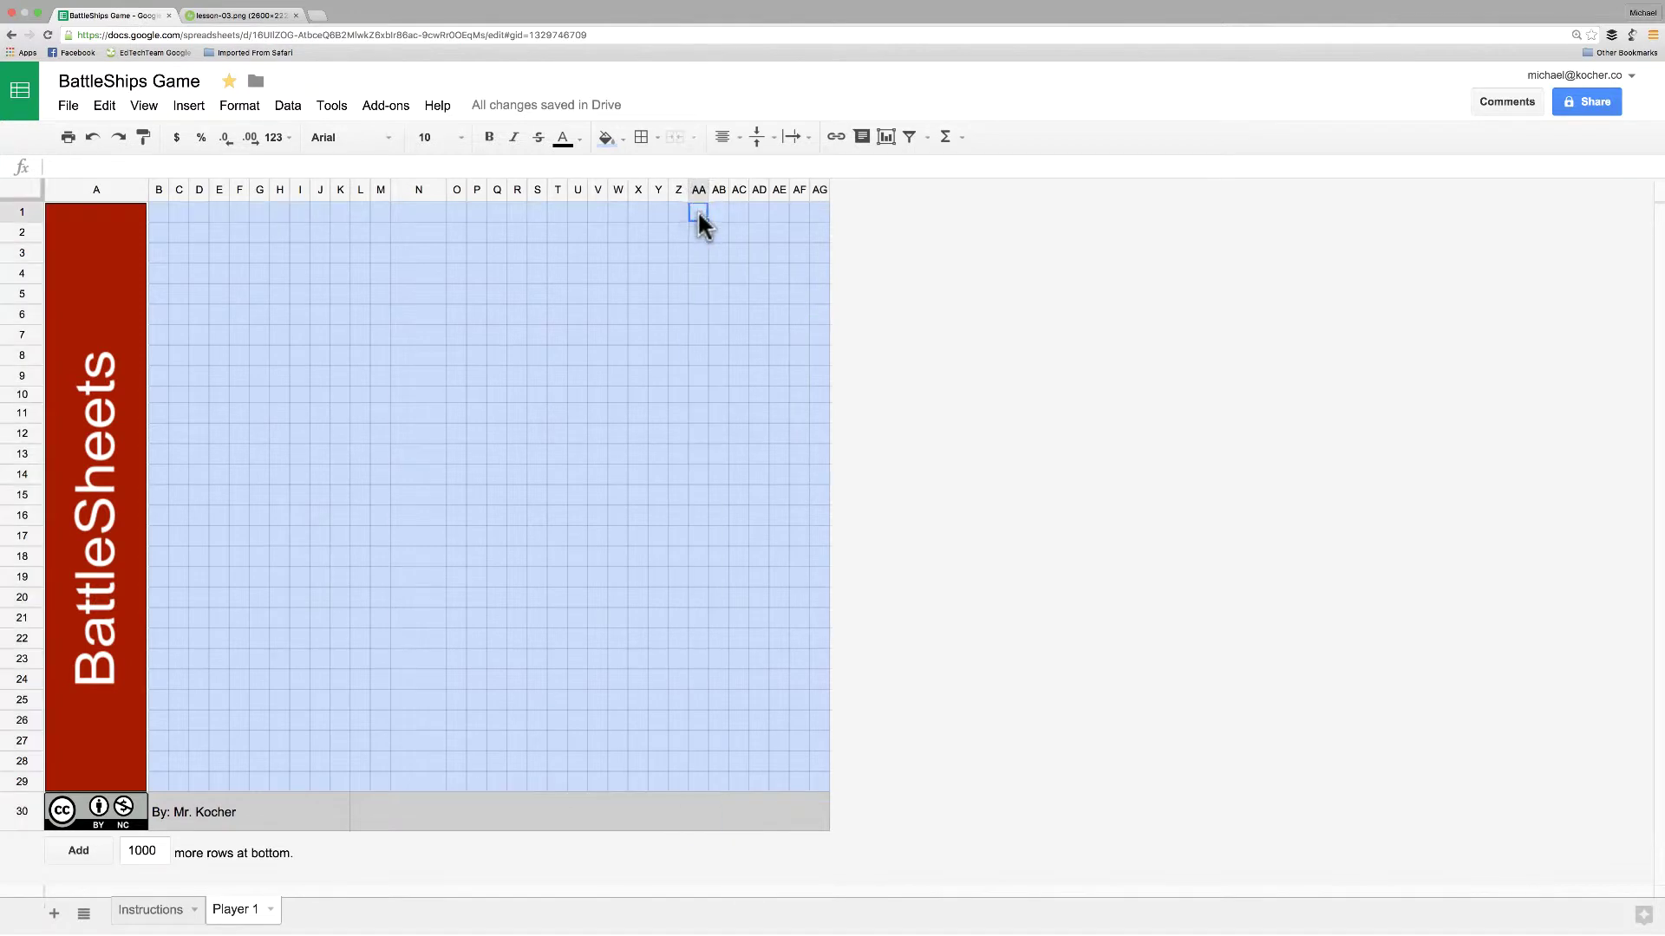
shift+click(813, 778)
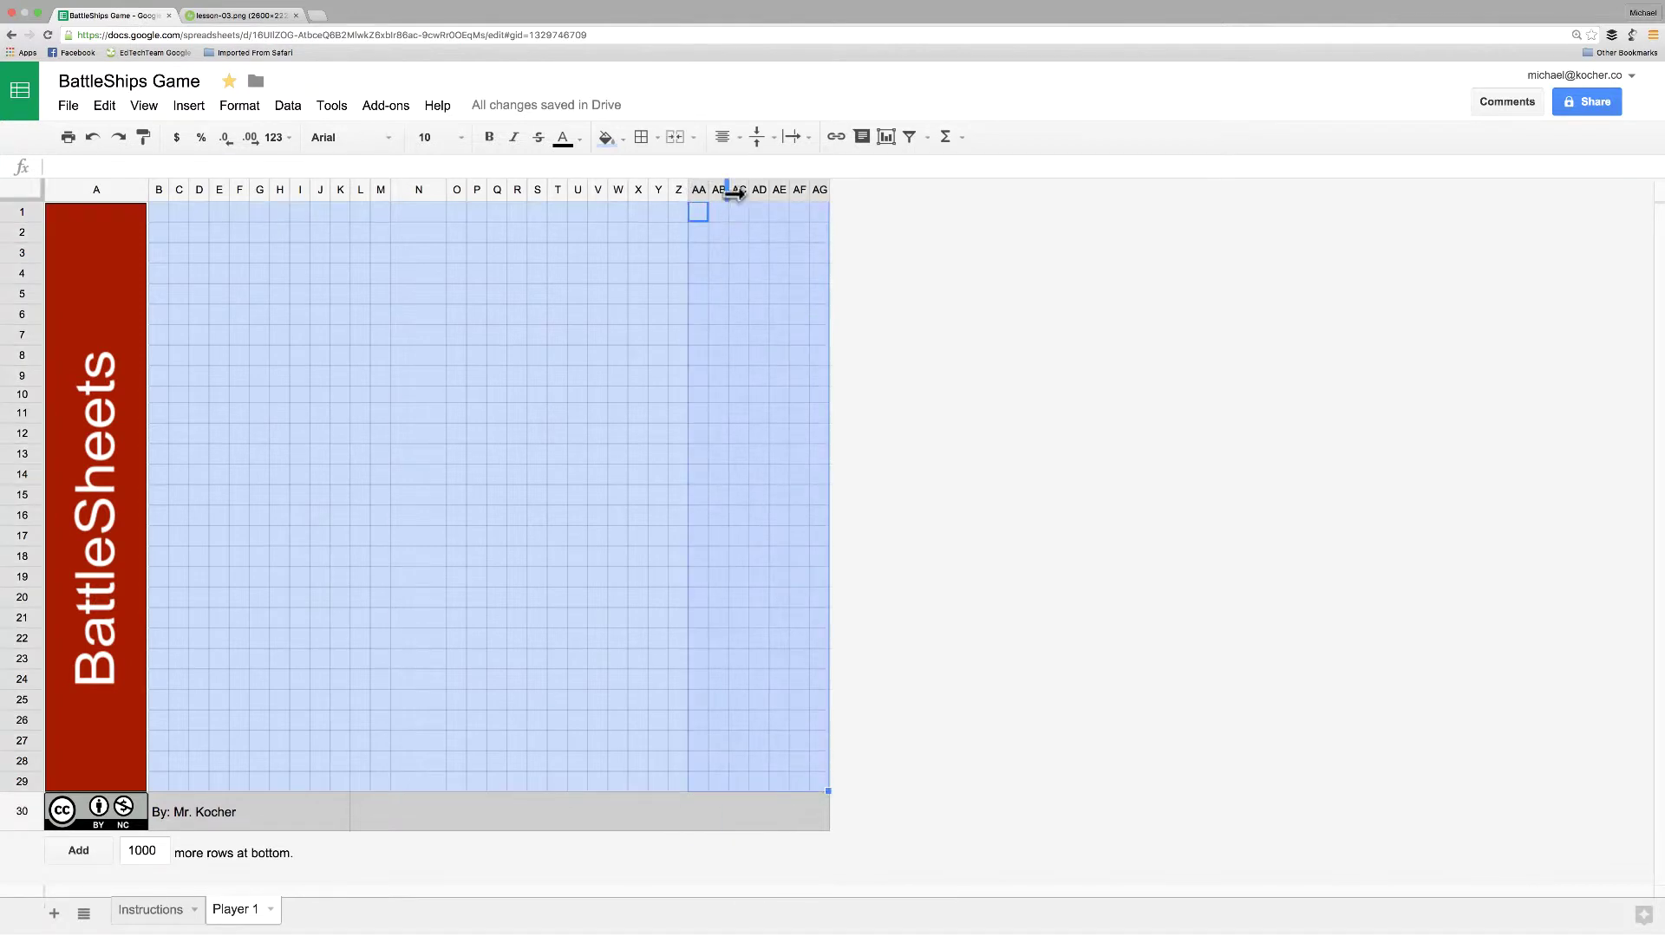
click(617, 139)
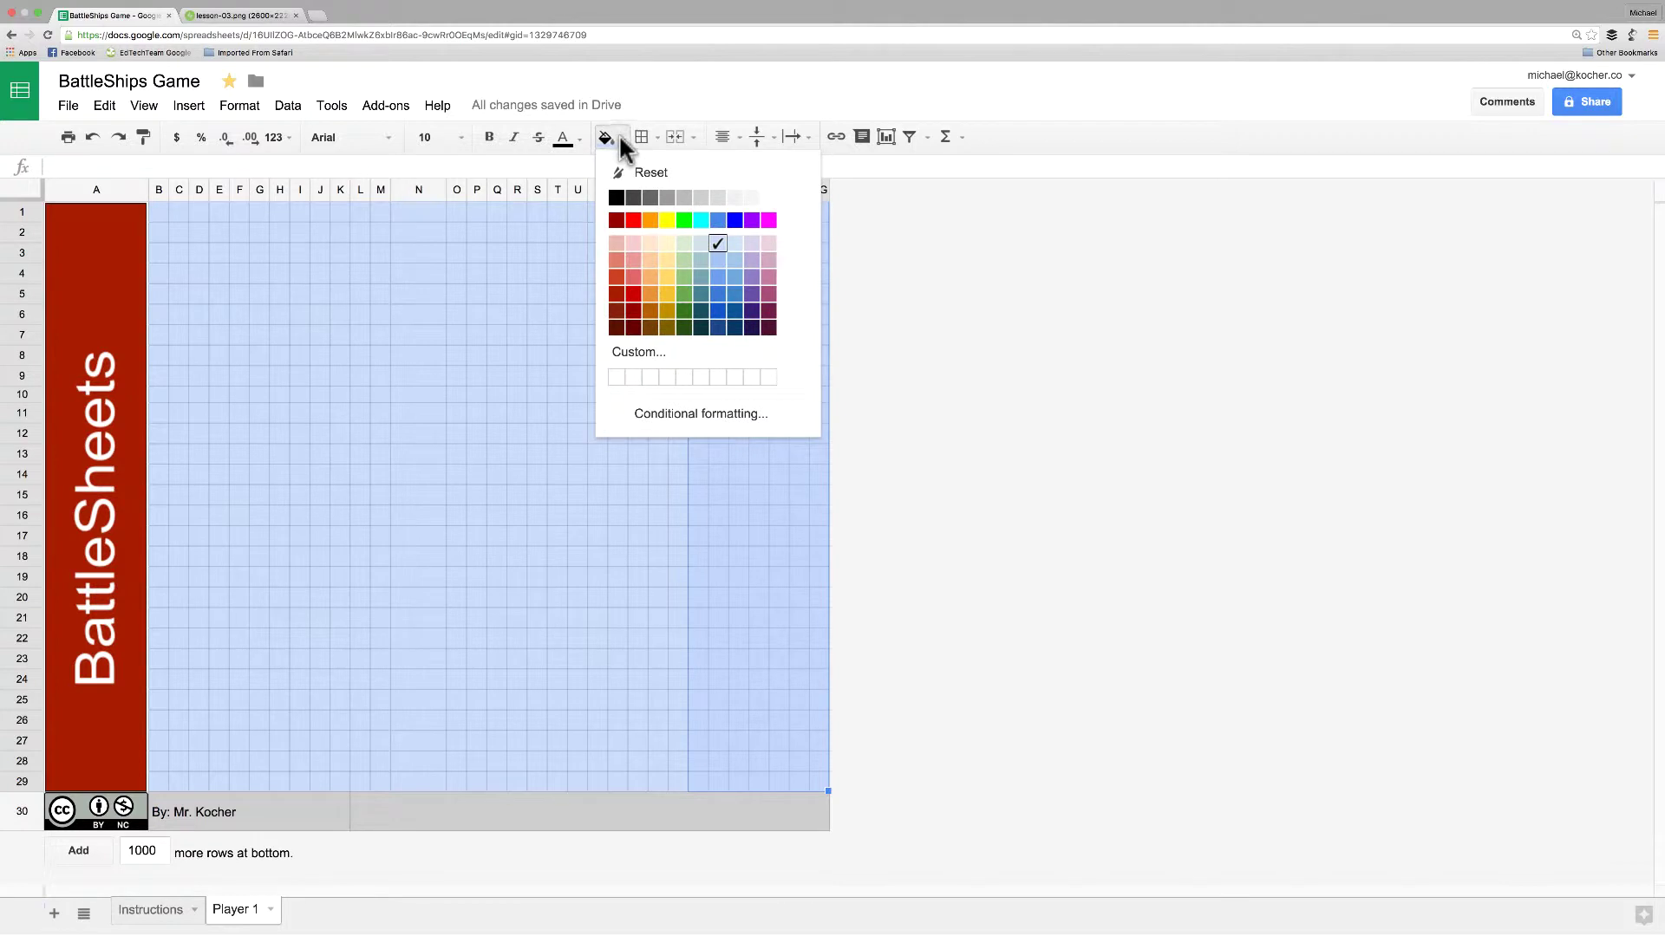
click(769, 200)
click(819, 253)
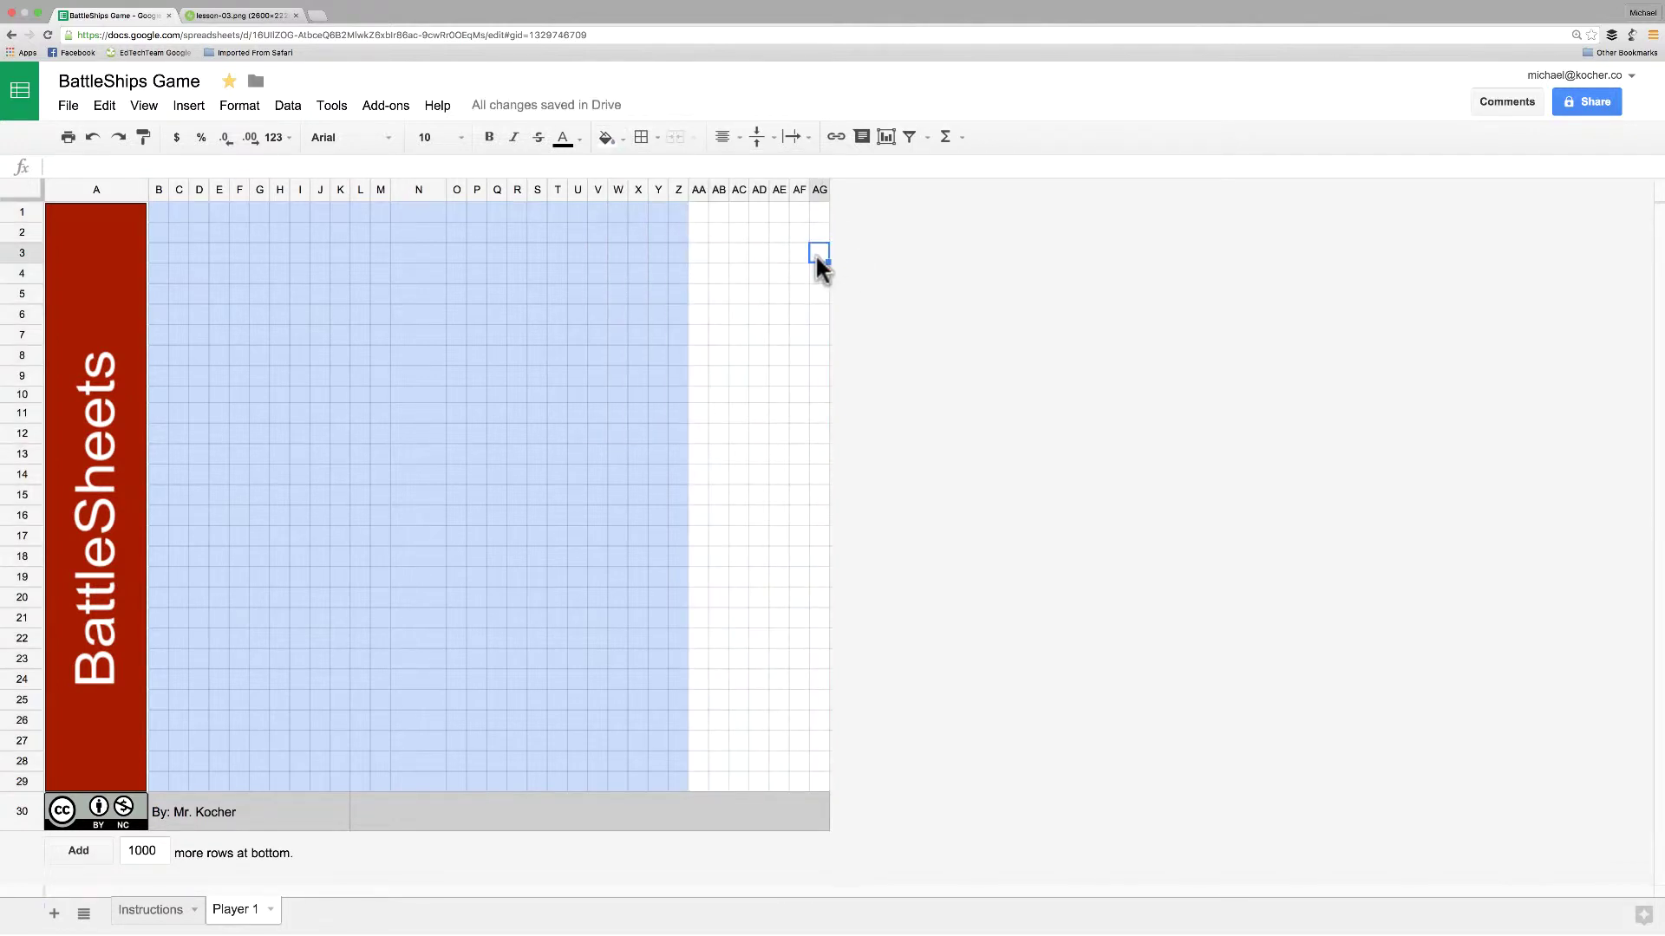
Merge AB2:AF2, enter the heading 'Player 1' and make it bold
click(719, 232)
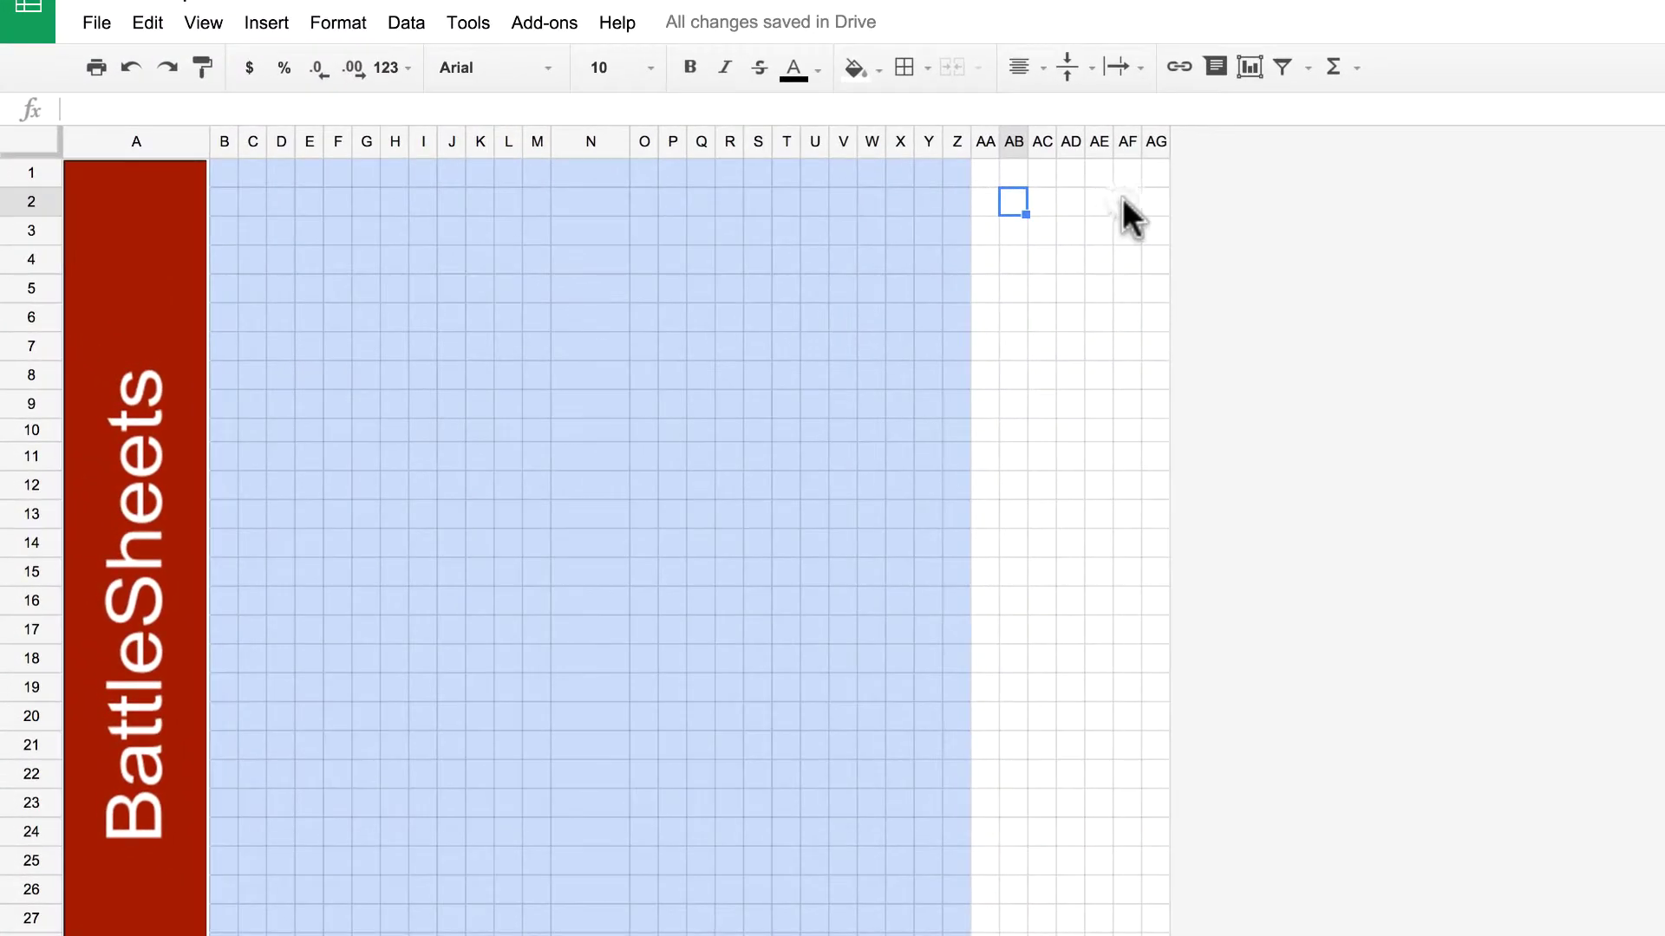
shift+click(796, 229)
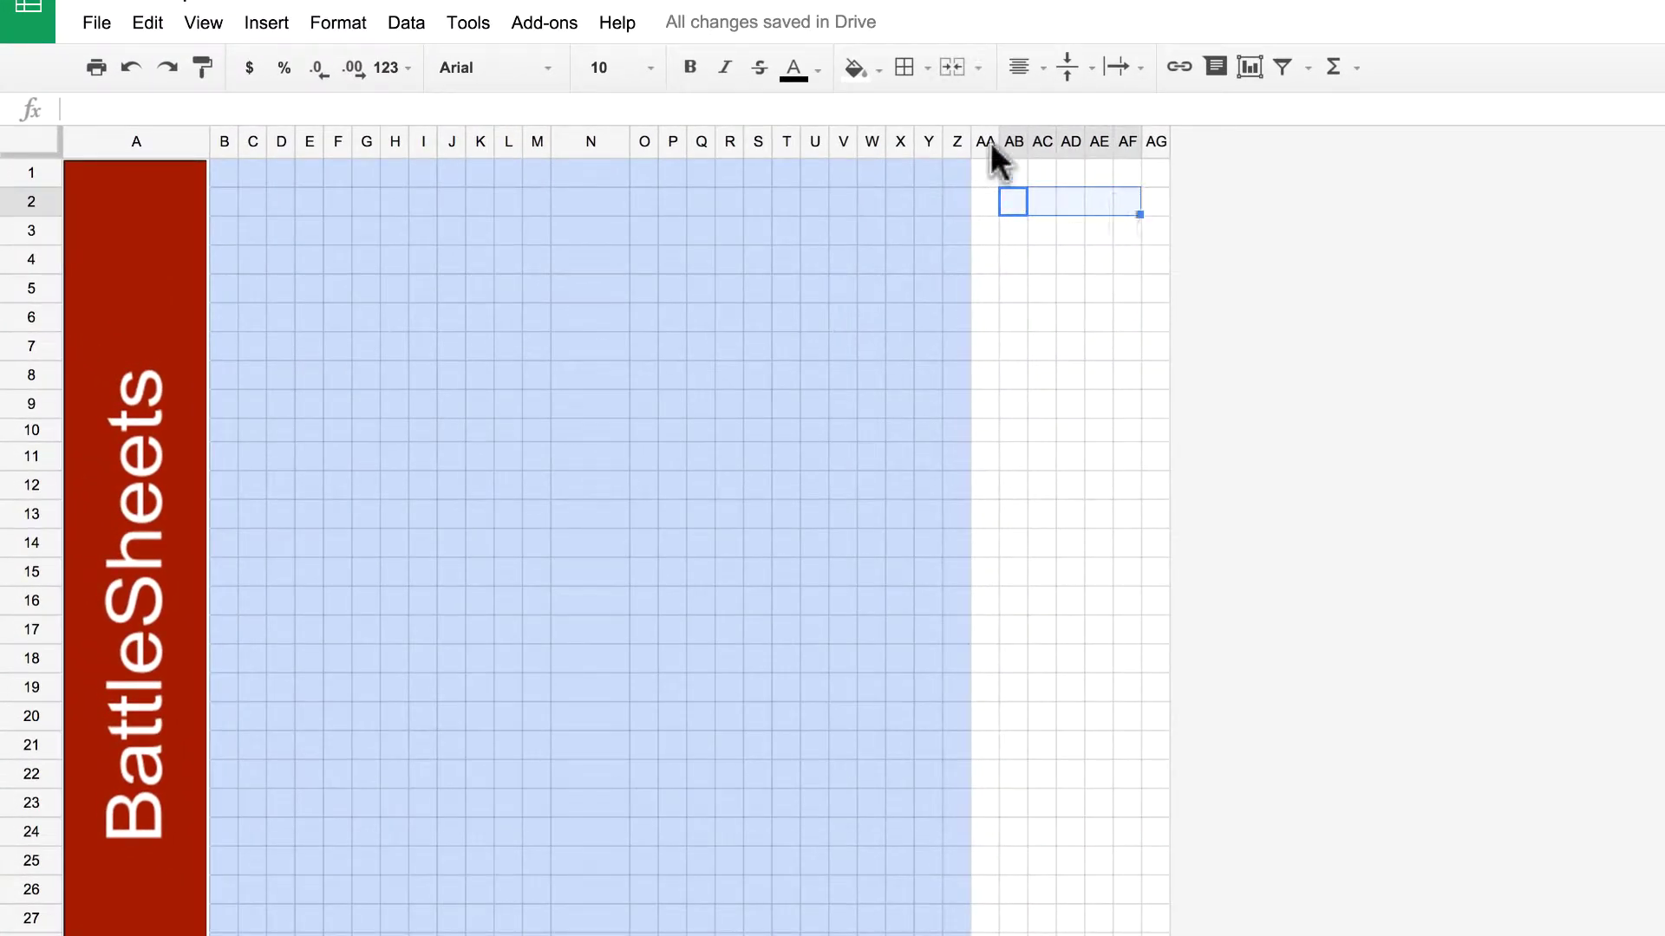
click(952, 70)
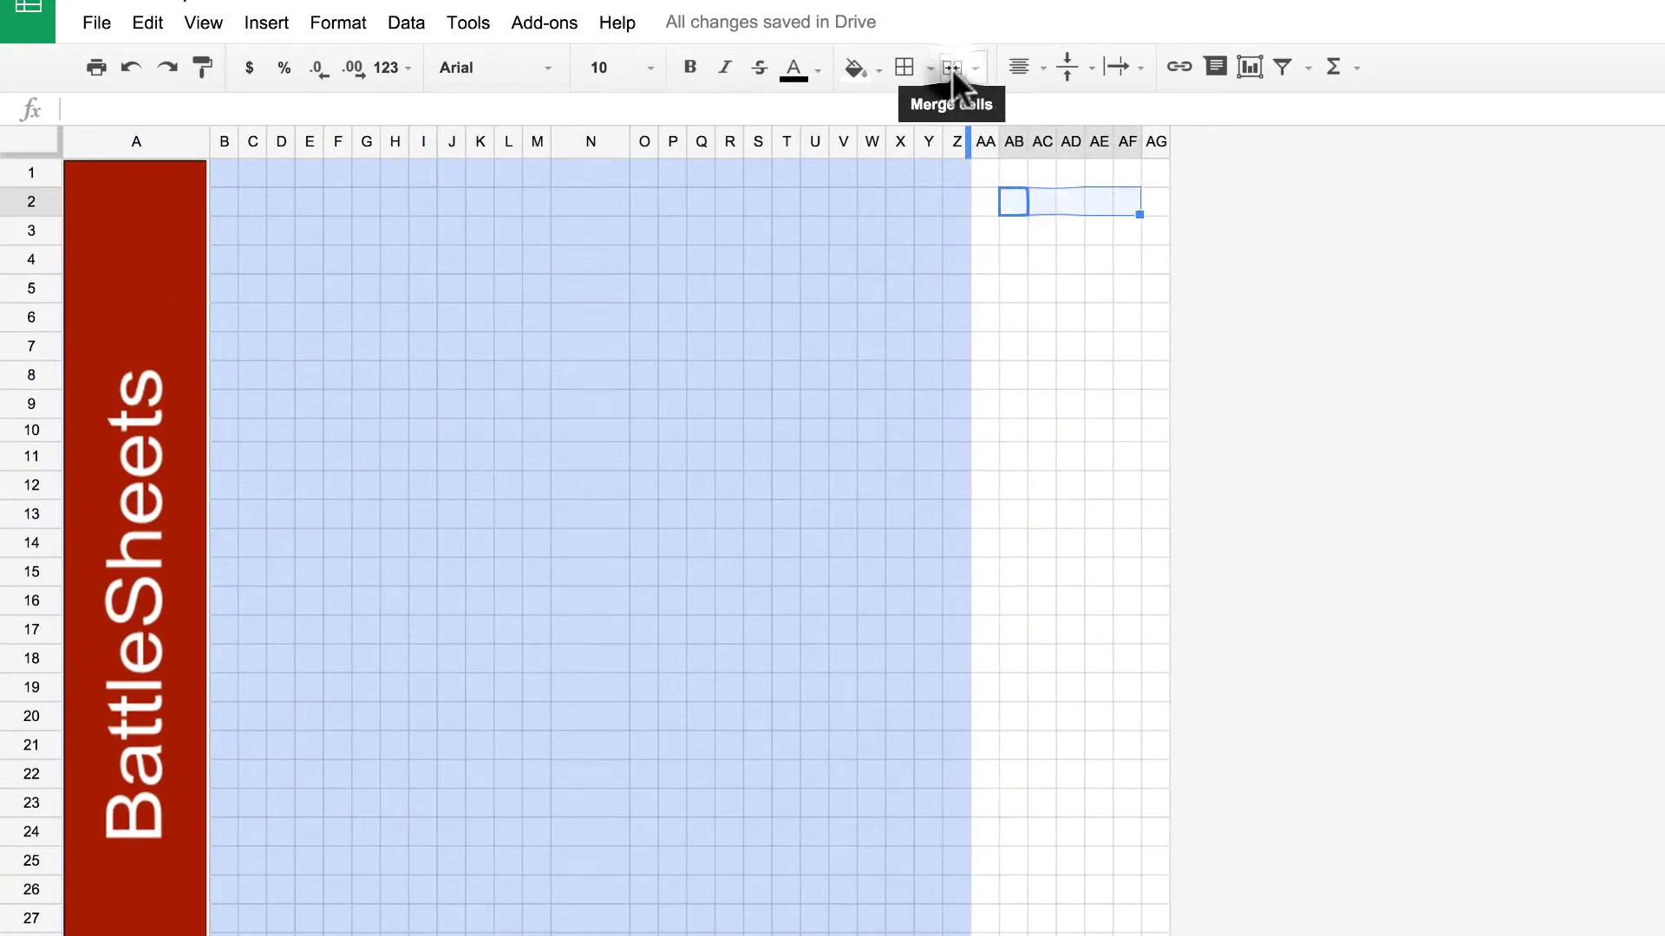
double_click(1056, 204)
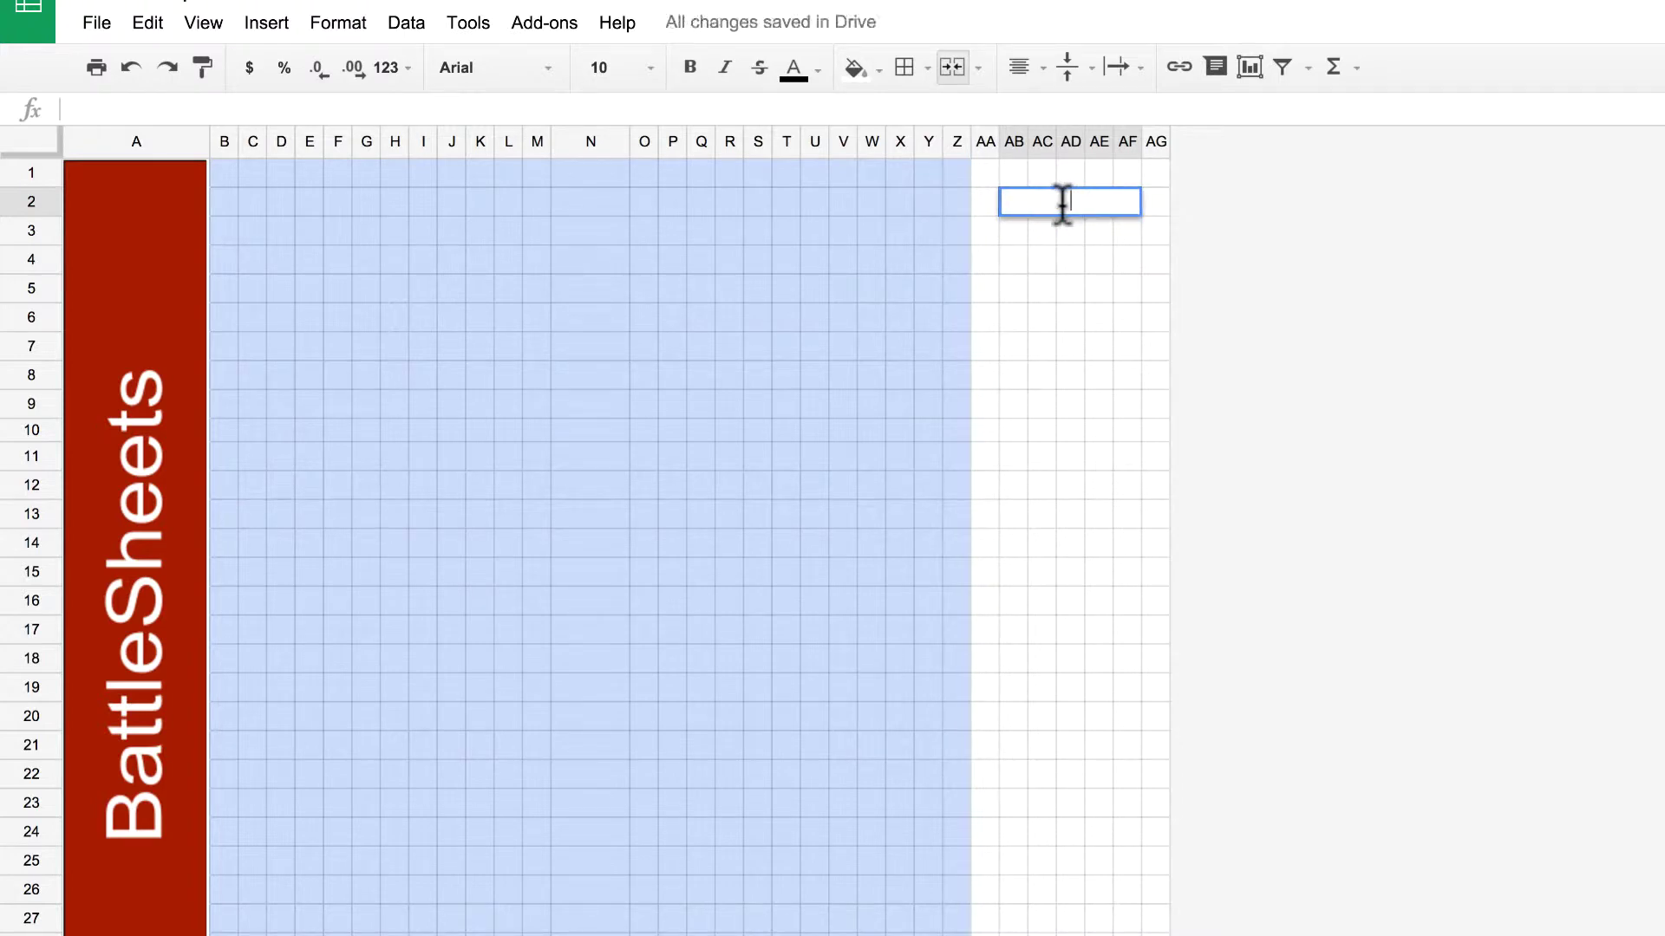
text(Player 1)
click(1156, 205)
click(1086, 207)
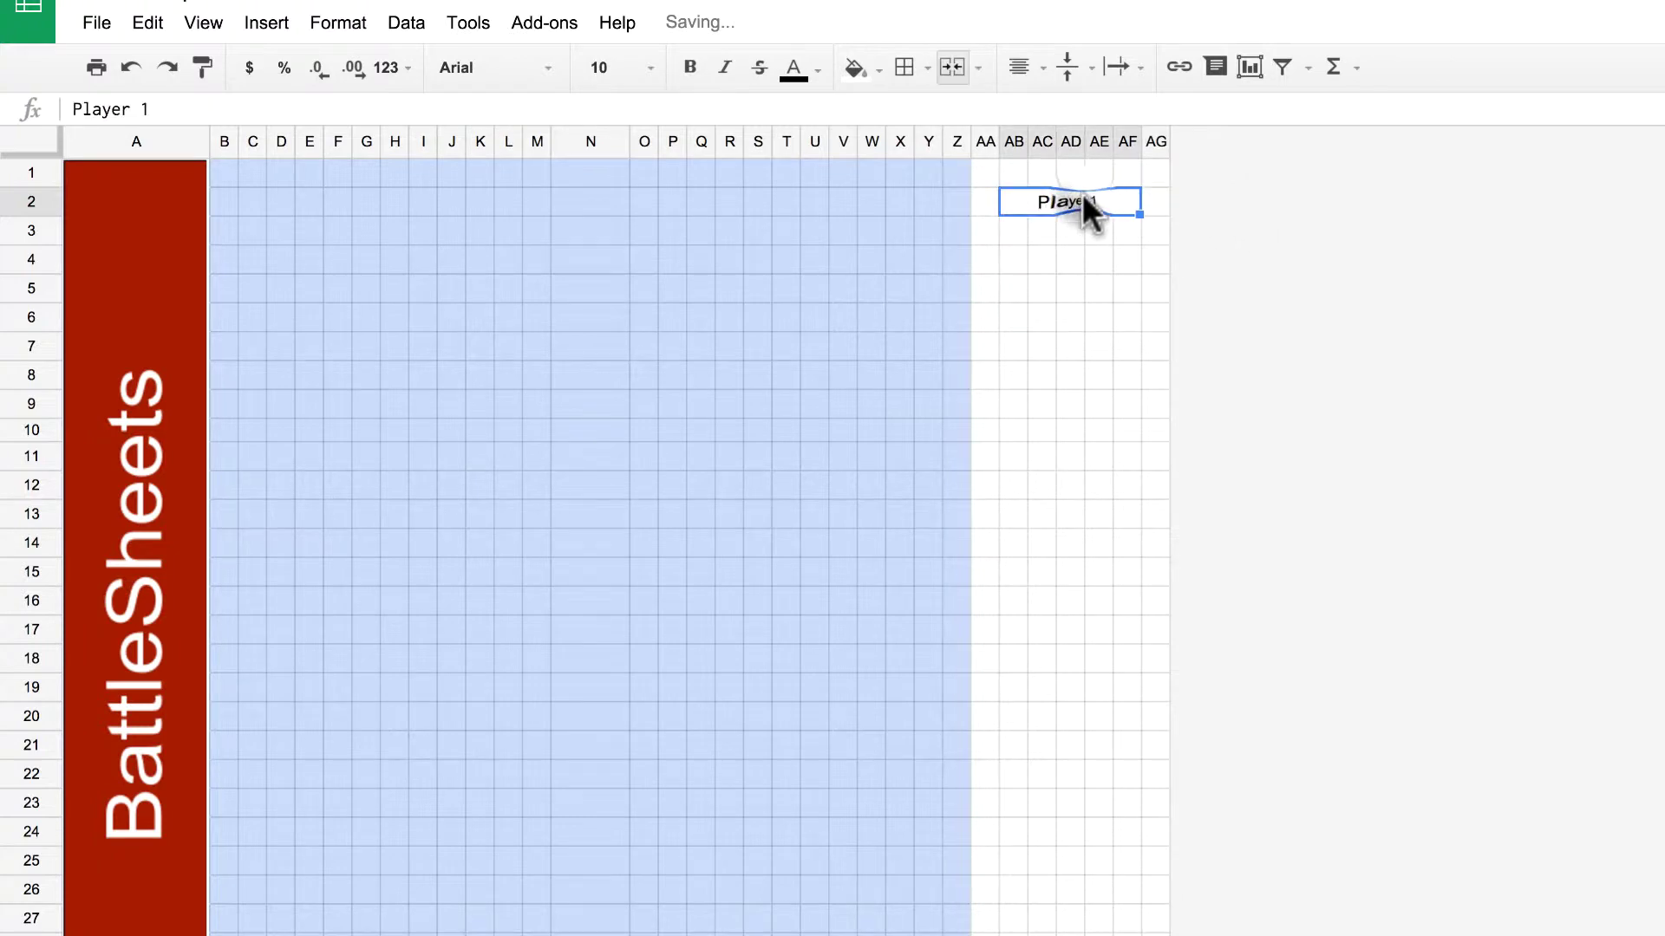
click(685, 68)
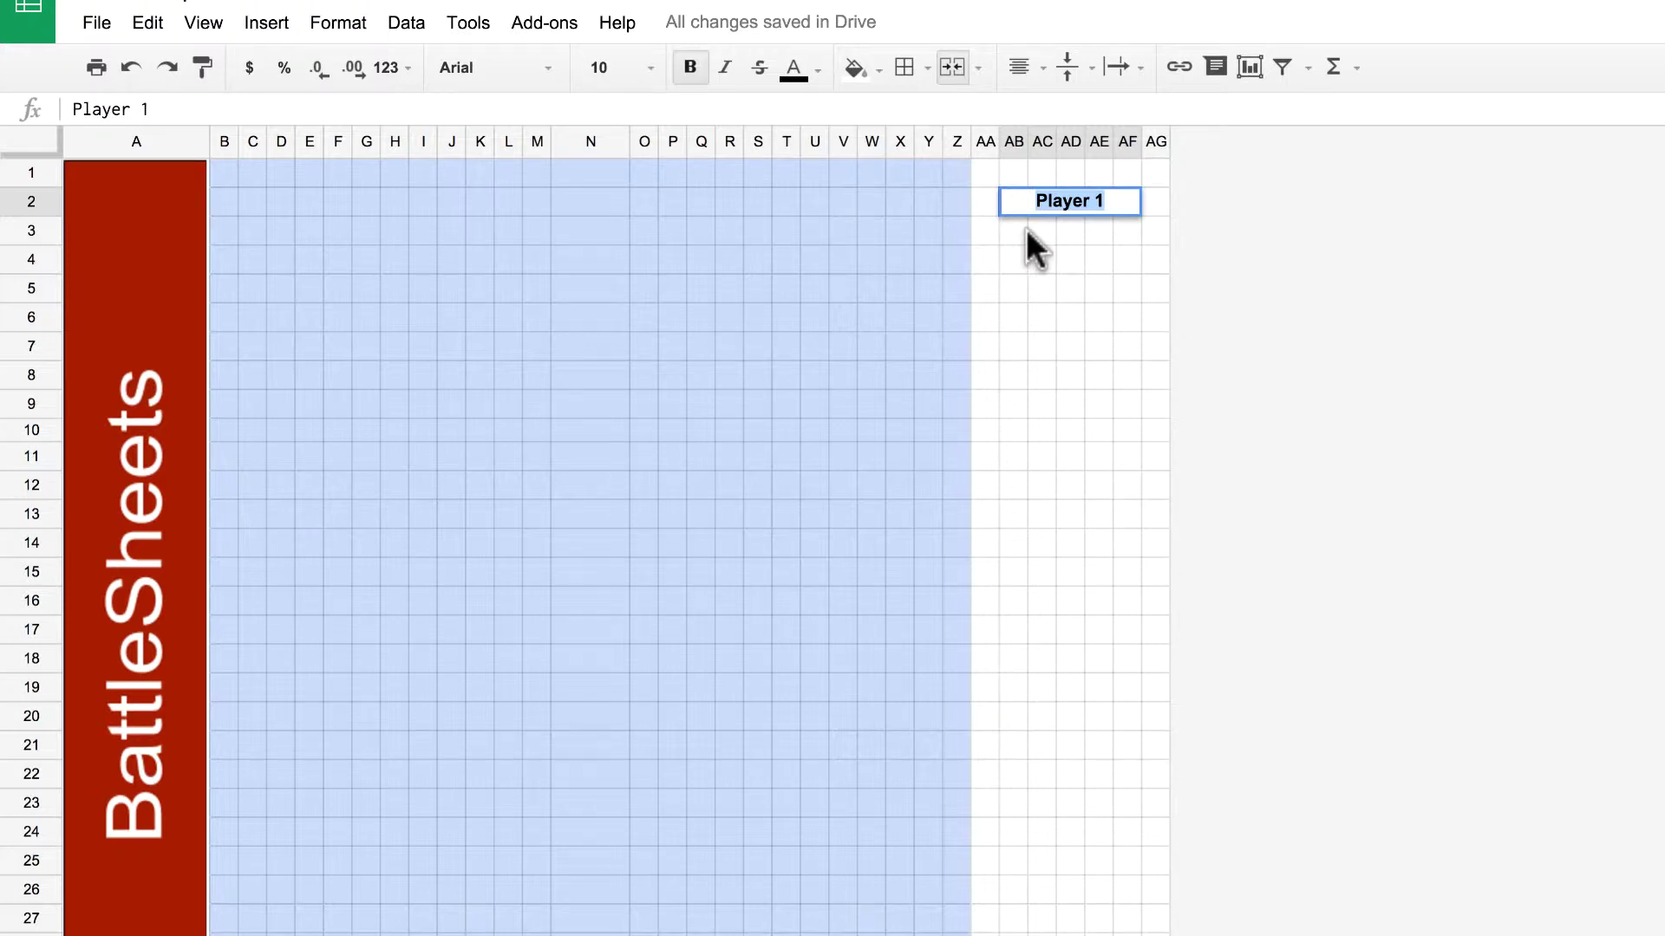
Type an A into each cell from AB4 to AF4
click(1019, 256)
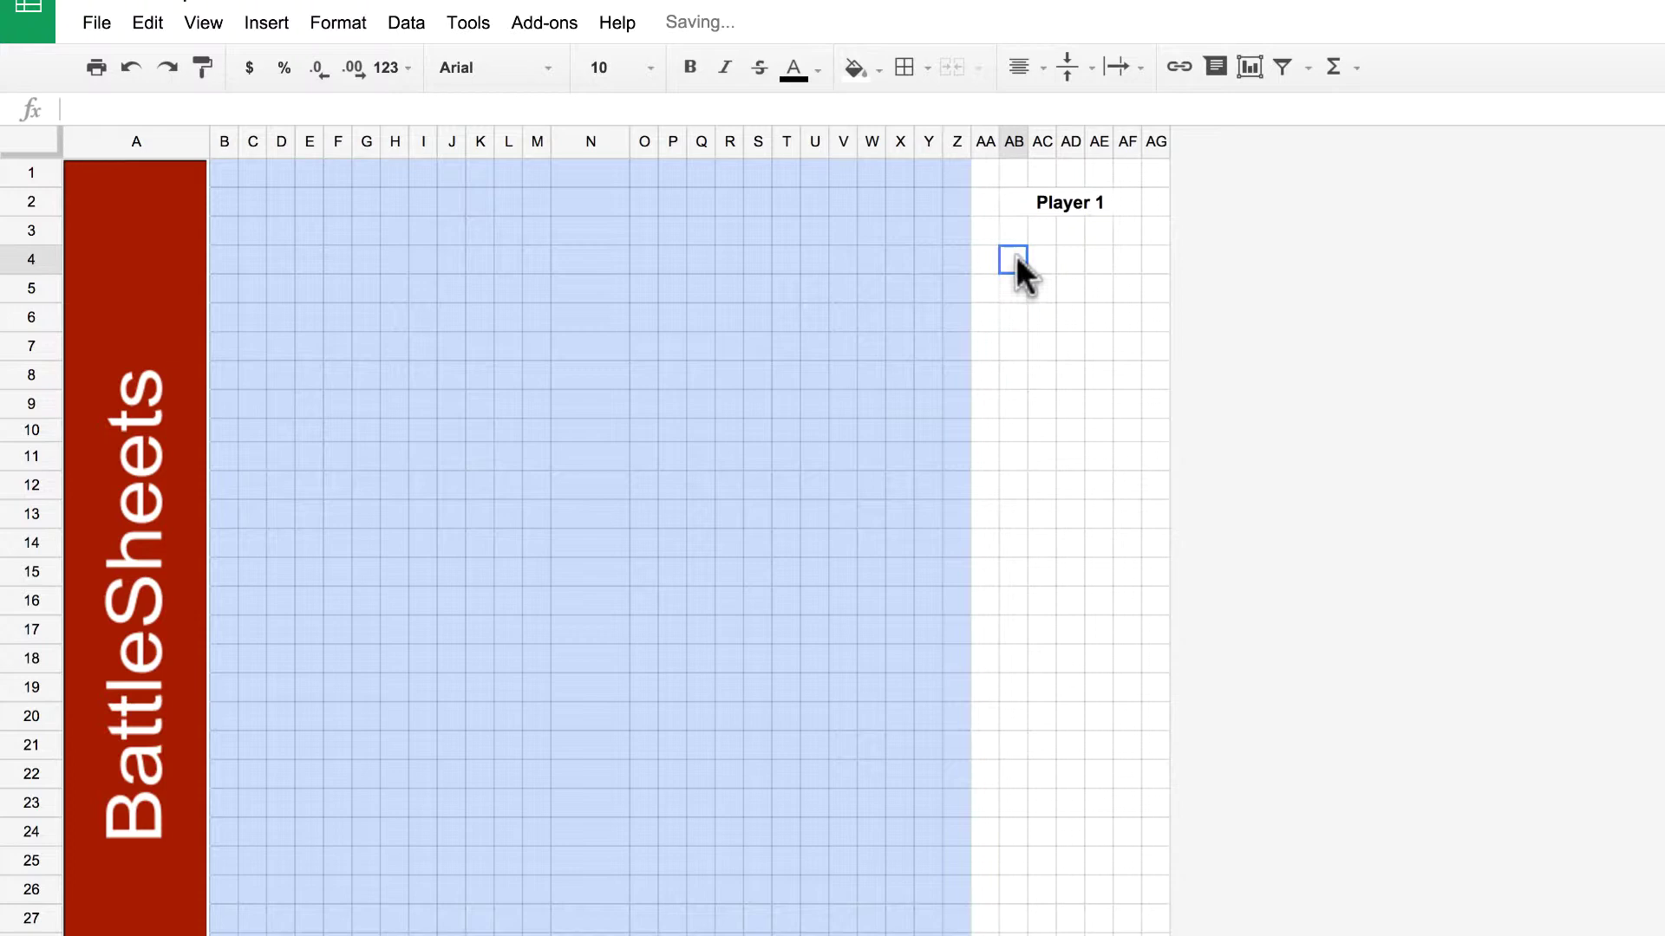
text(A)
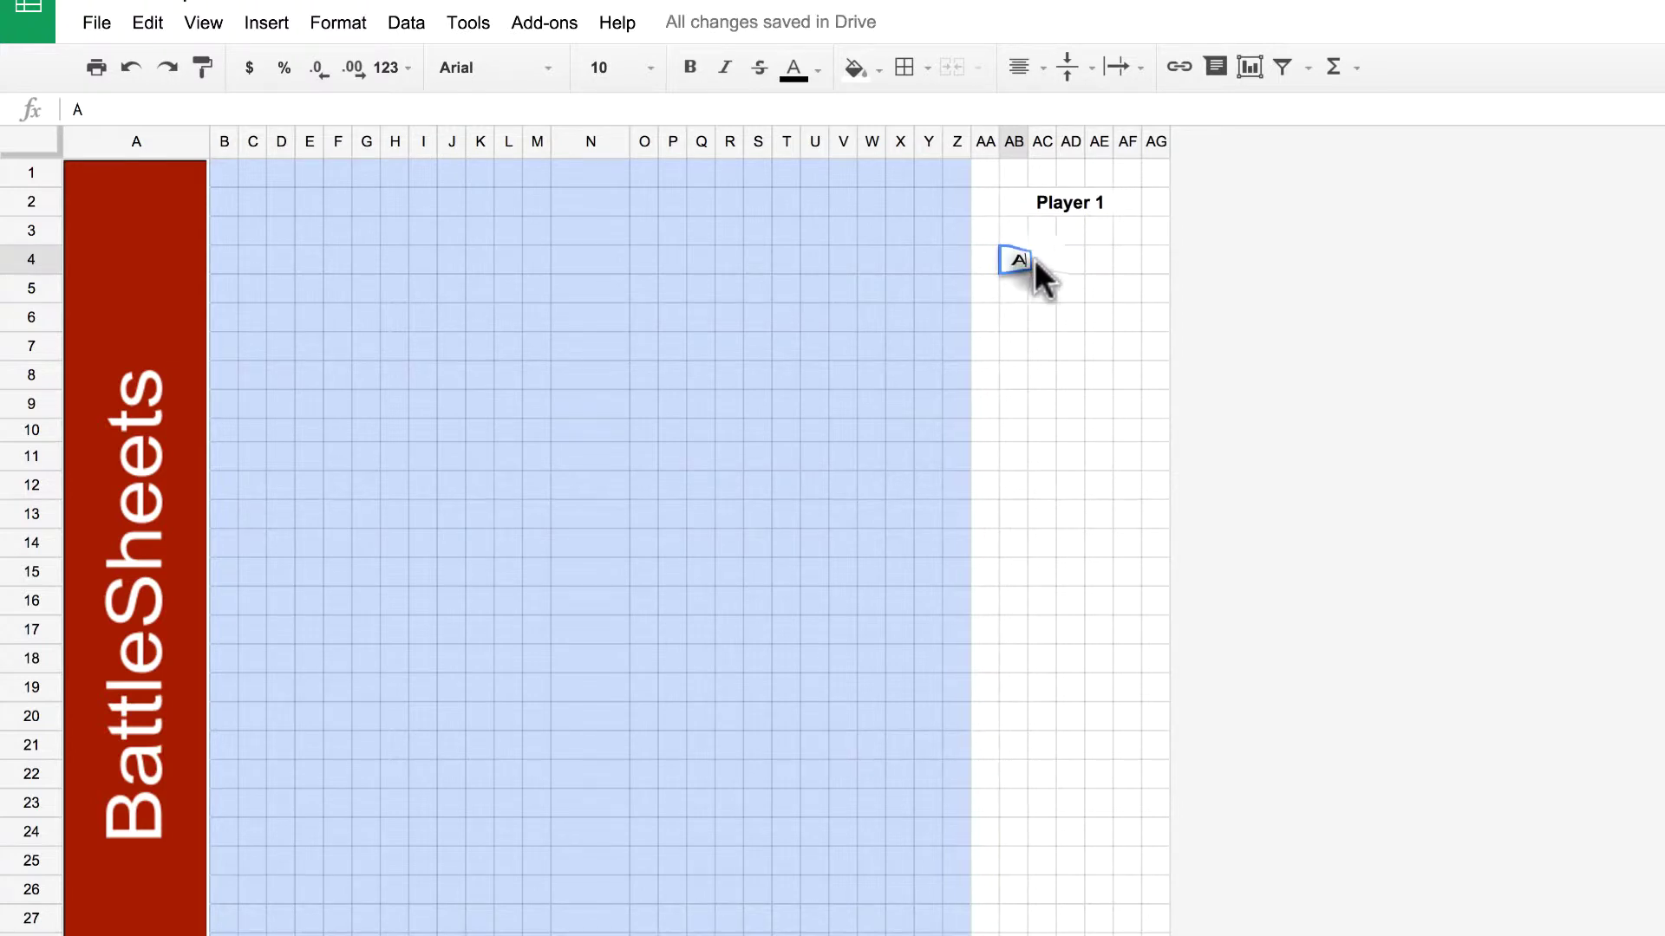
click(1036, 260)
click(1074, 259)
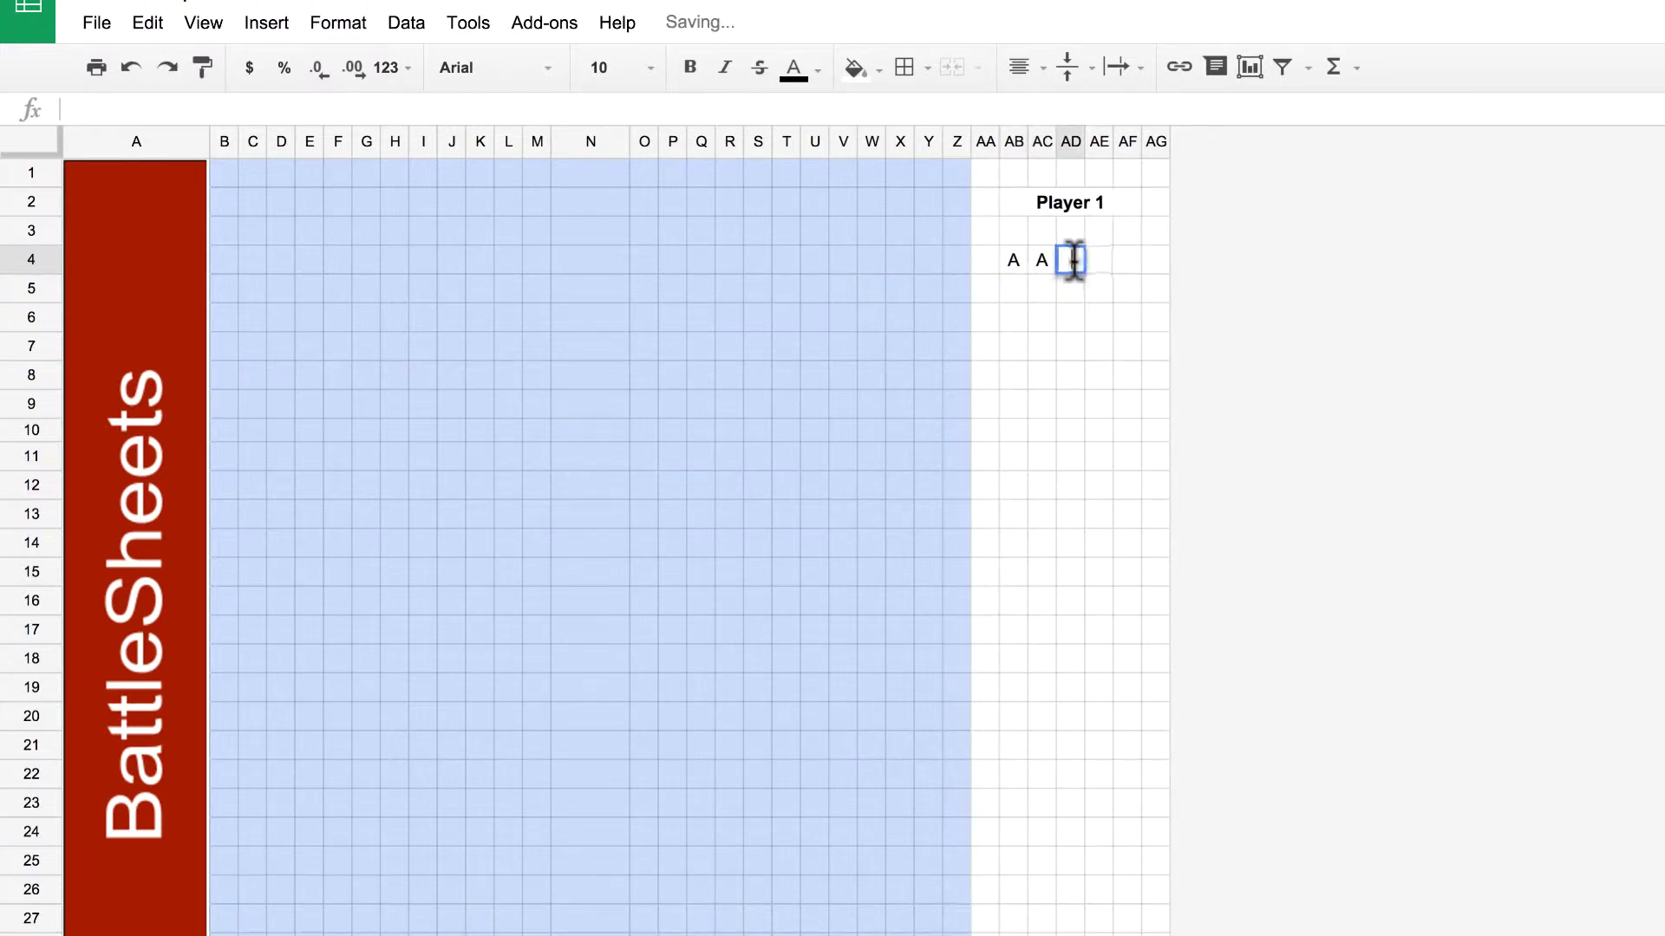
click(1096, 259)
click(1125, 259)
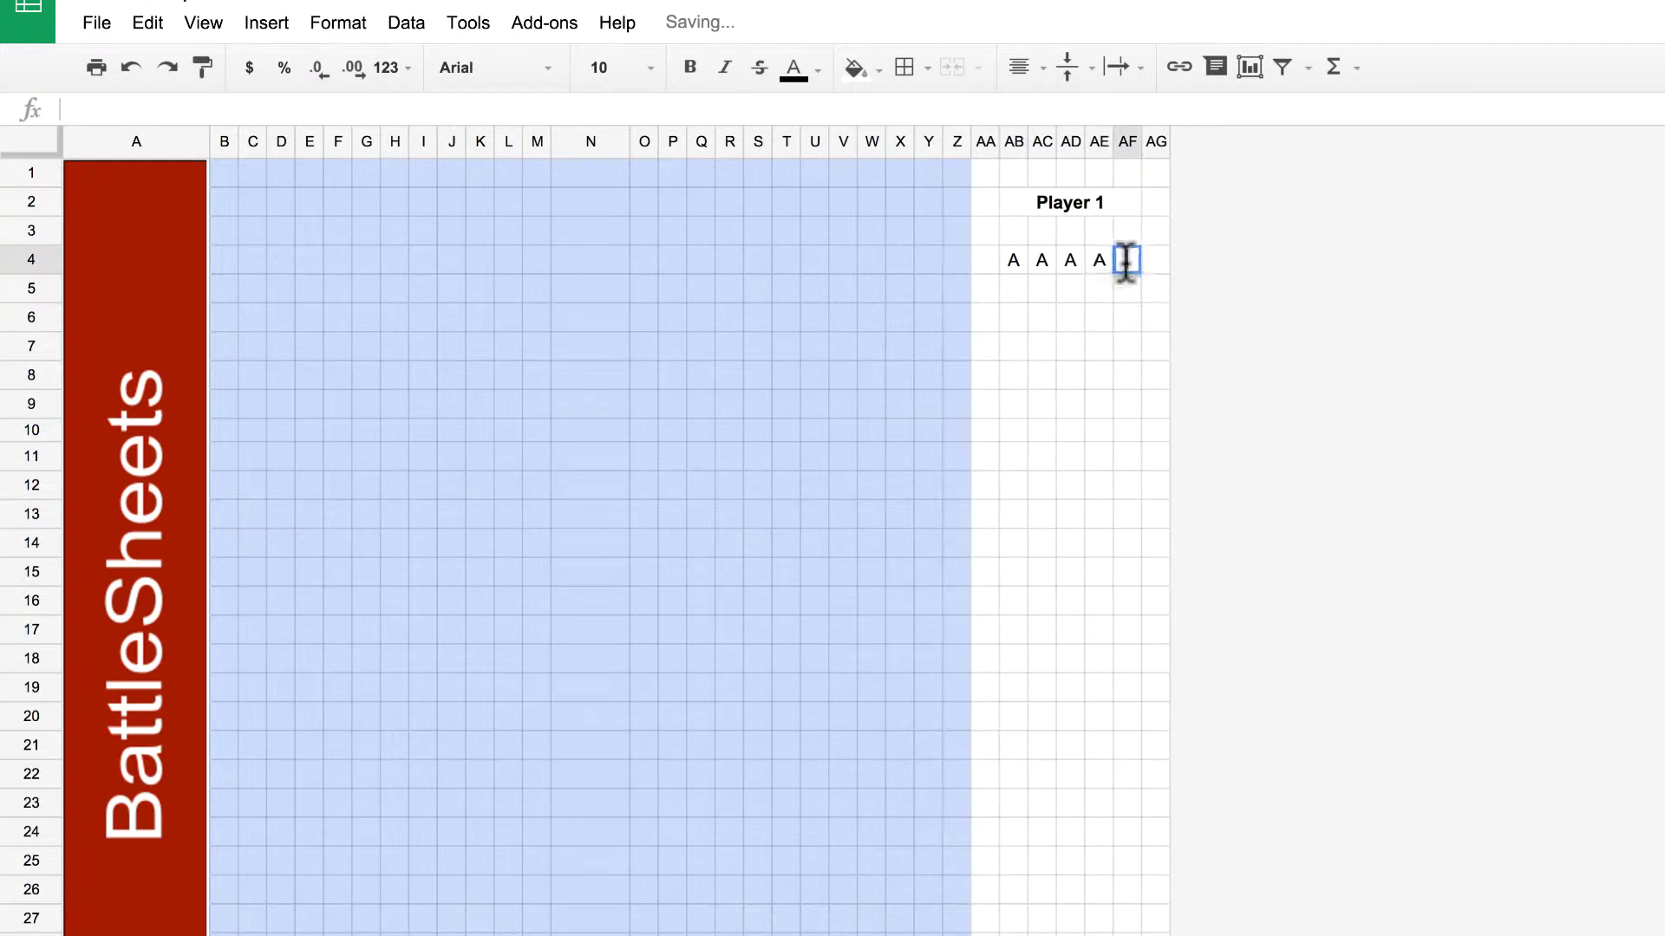
text(A)
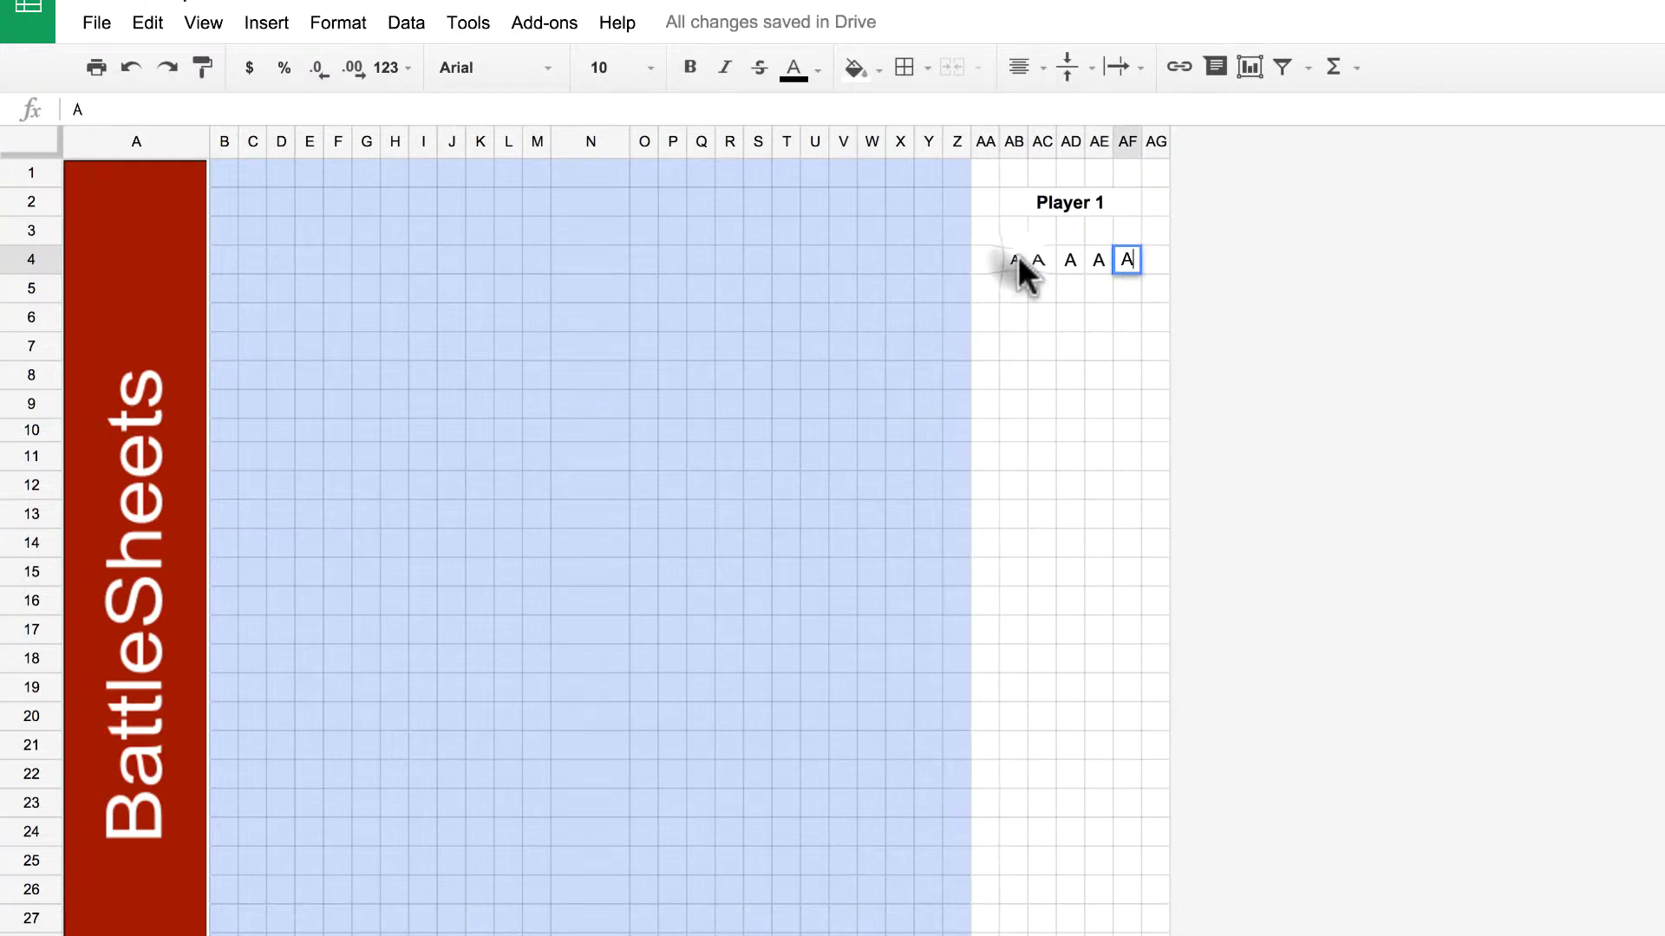
click(1019, 257)
Merge AB5:AF5 and label it 'Aircraft Carrier'
click(1018, 286)
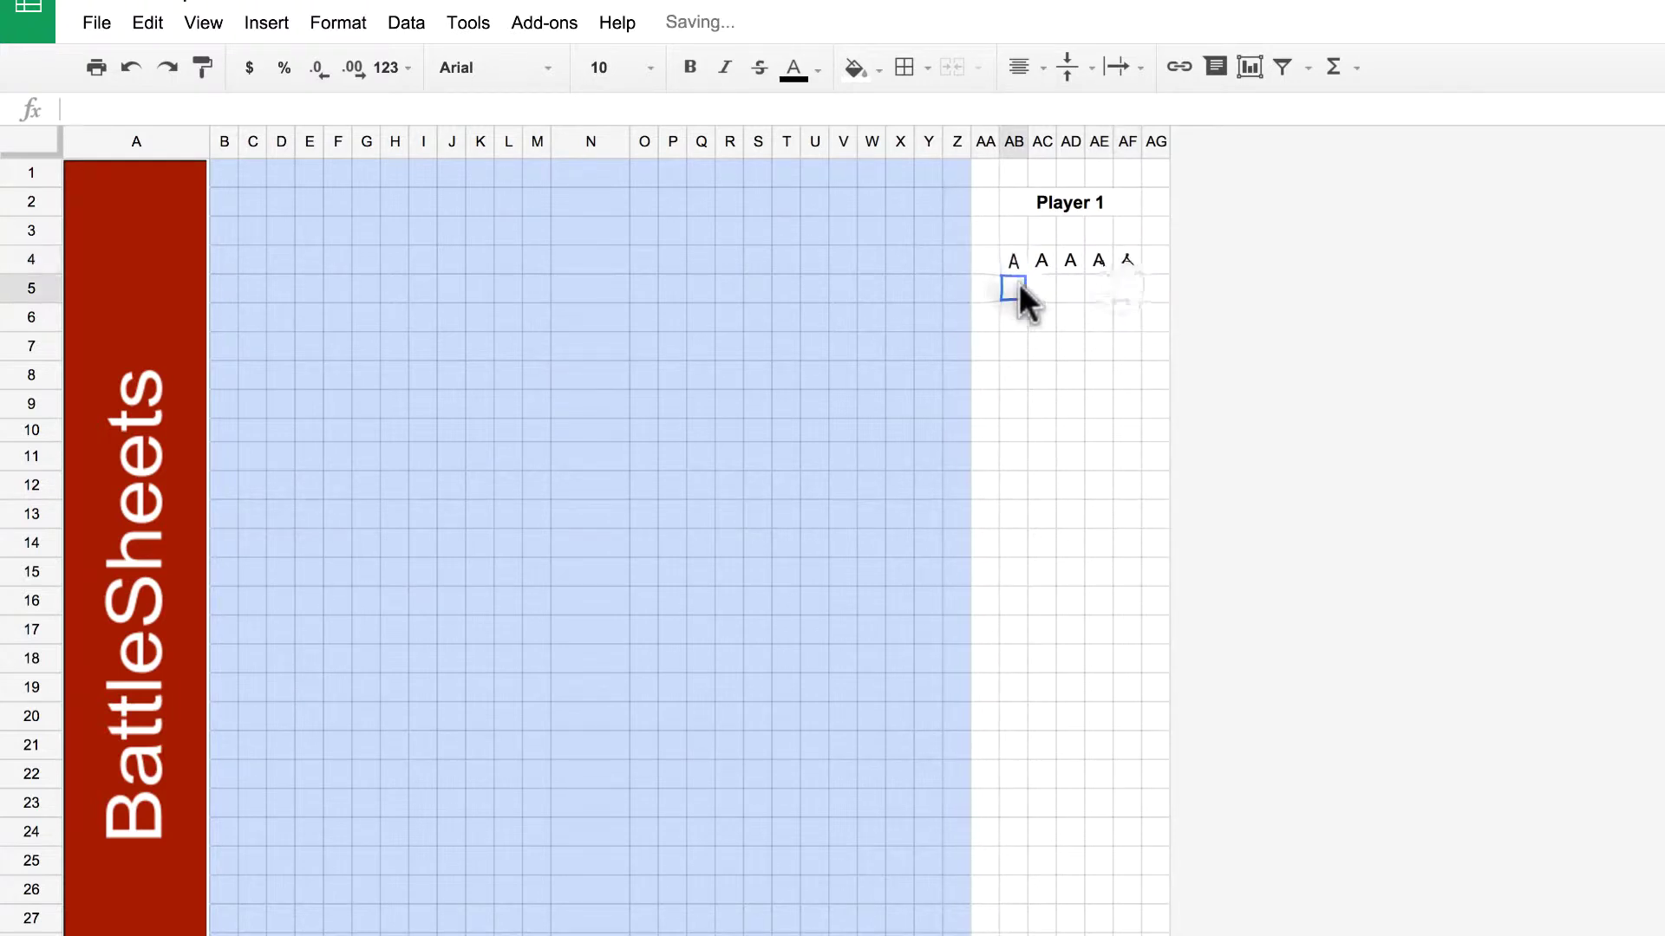
shift+click(1122, 290)
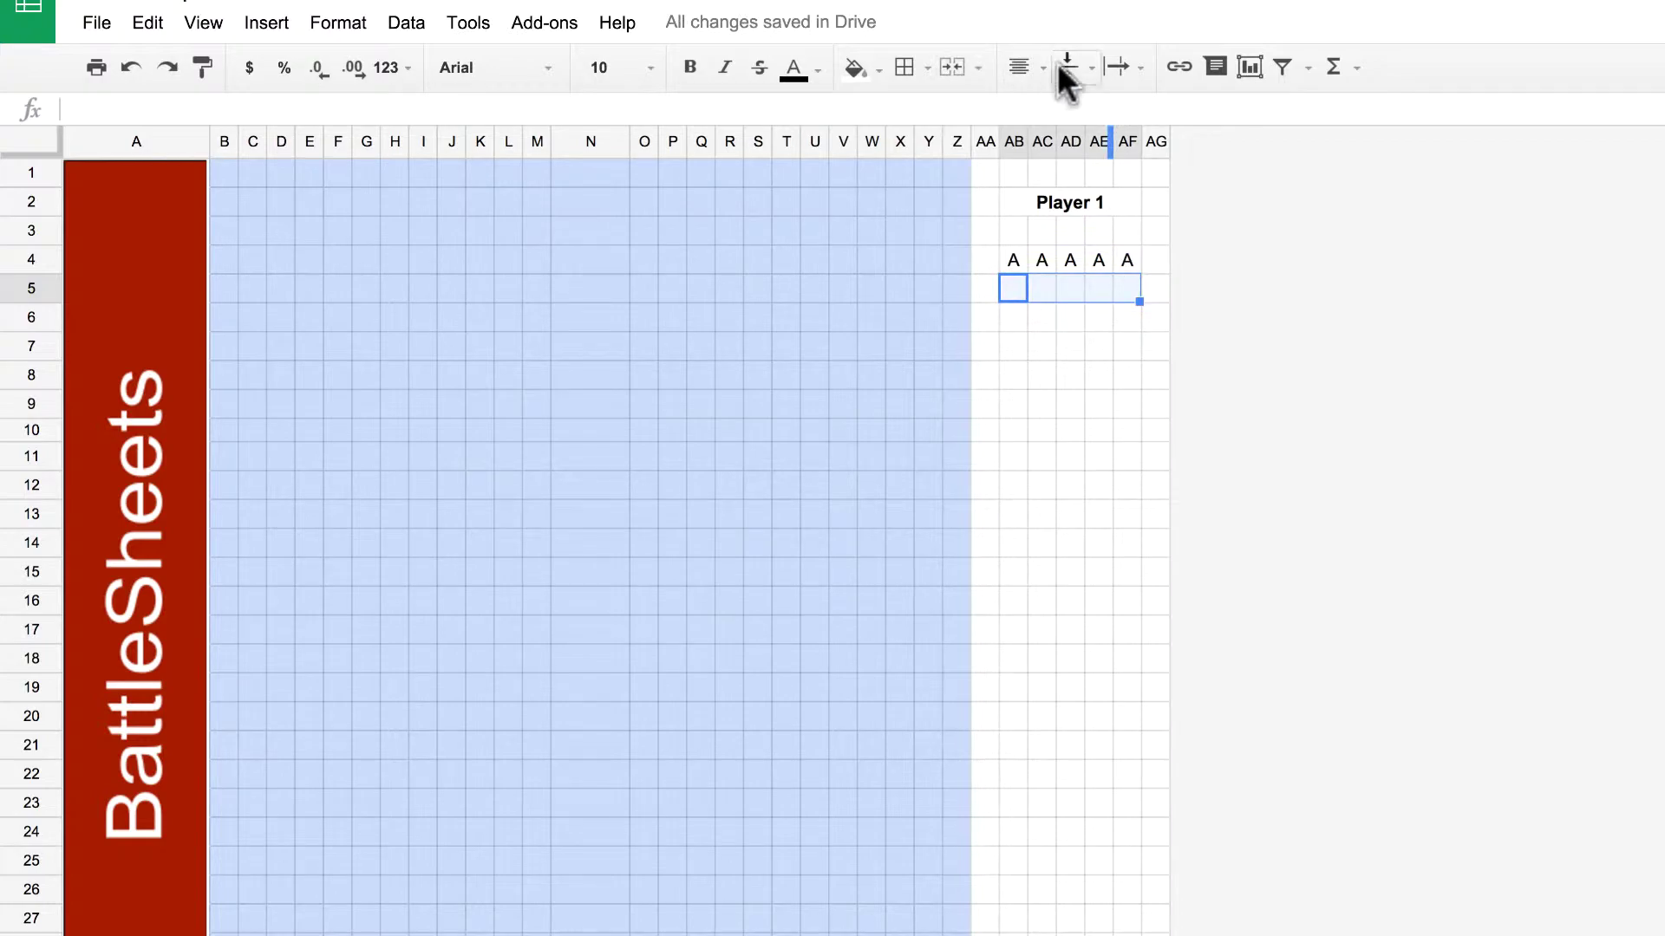
click(954, 67)
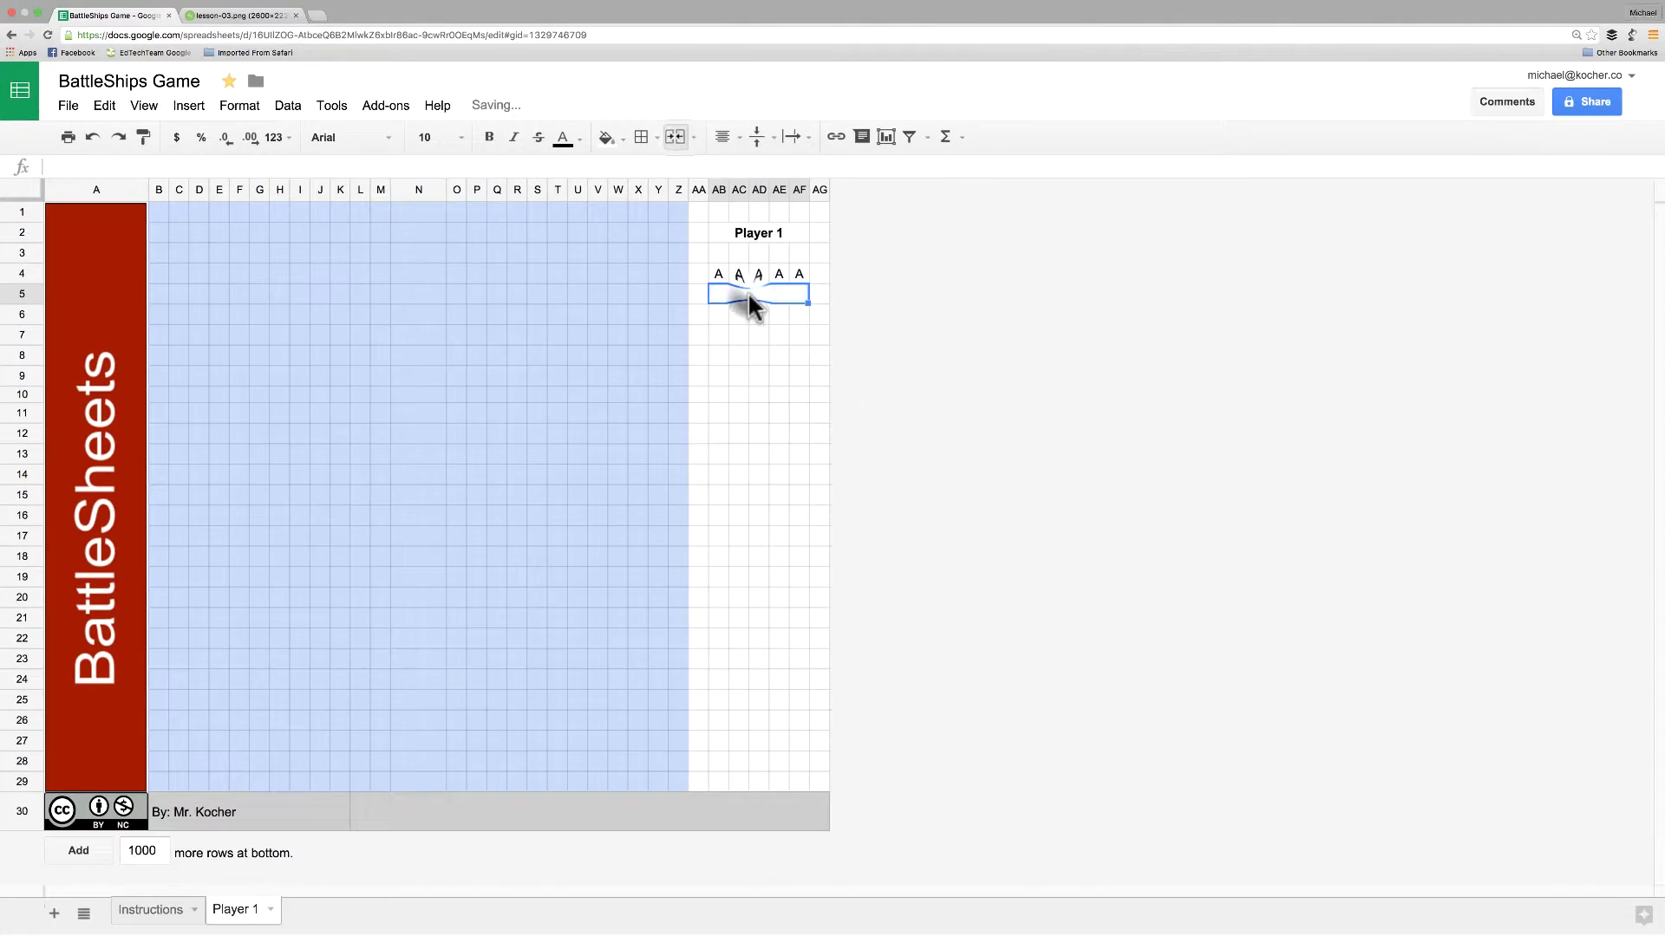
text(Aircraft Carr)
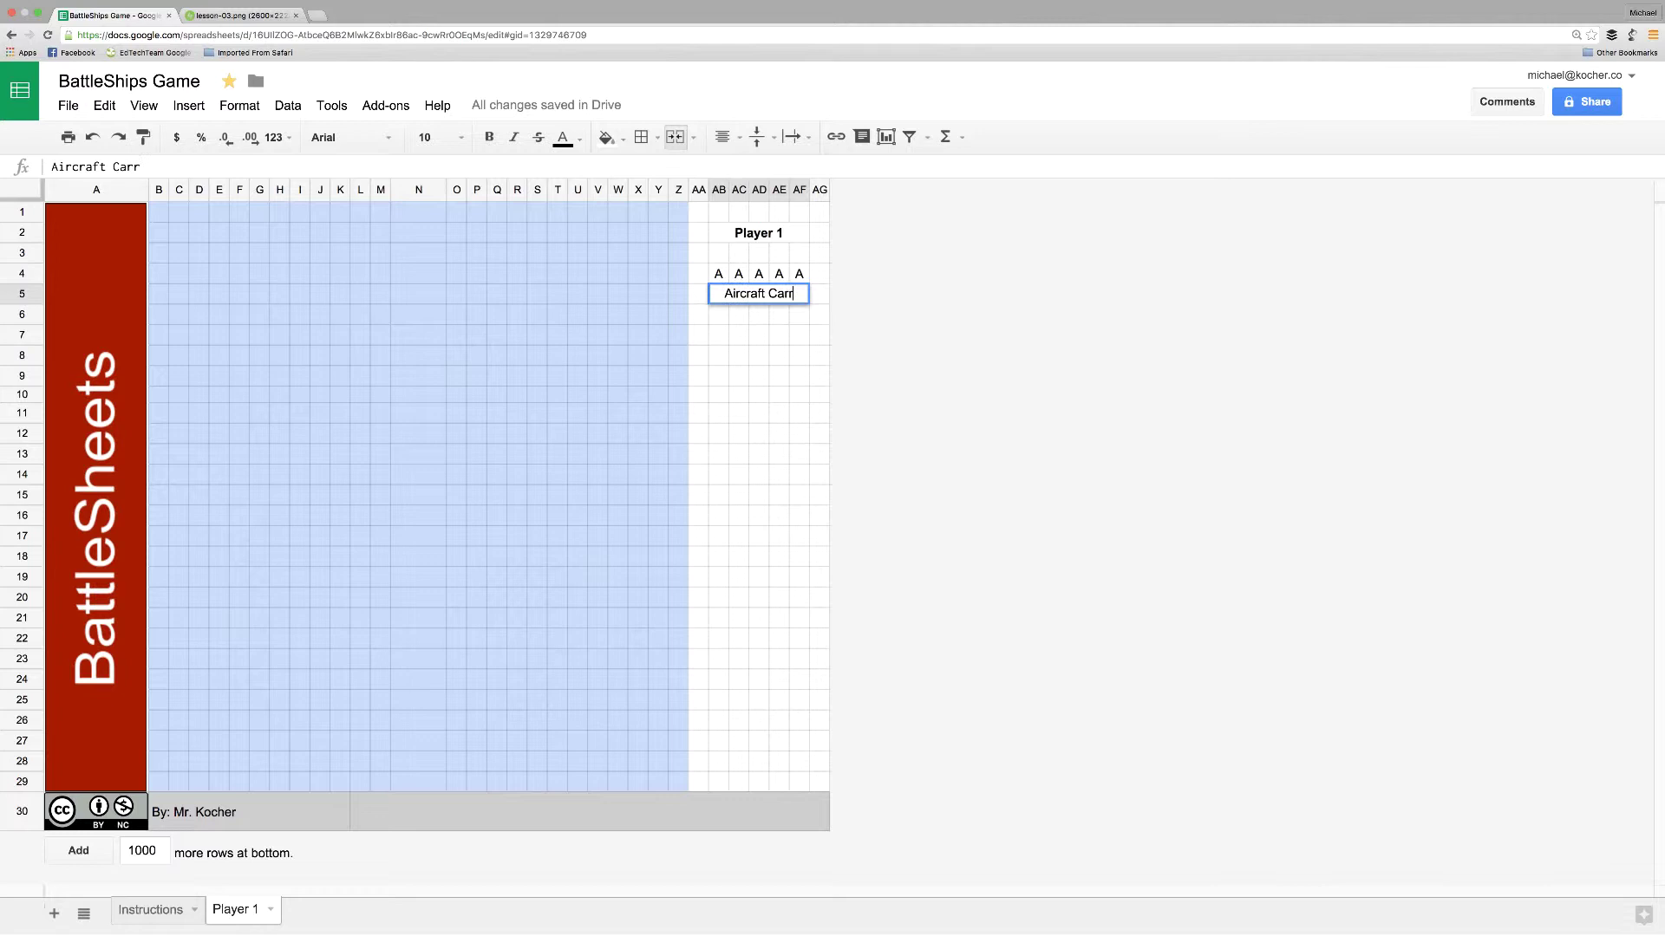
text(ier)
click(751, 347)
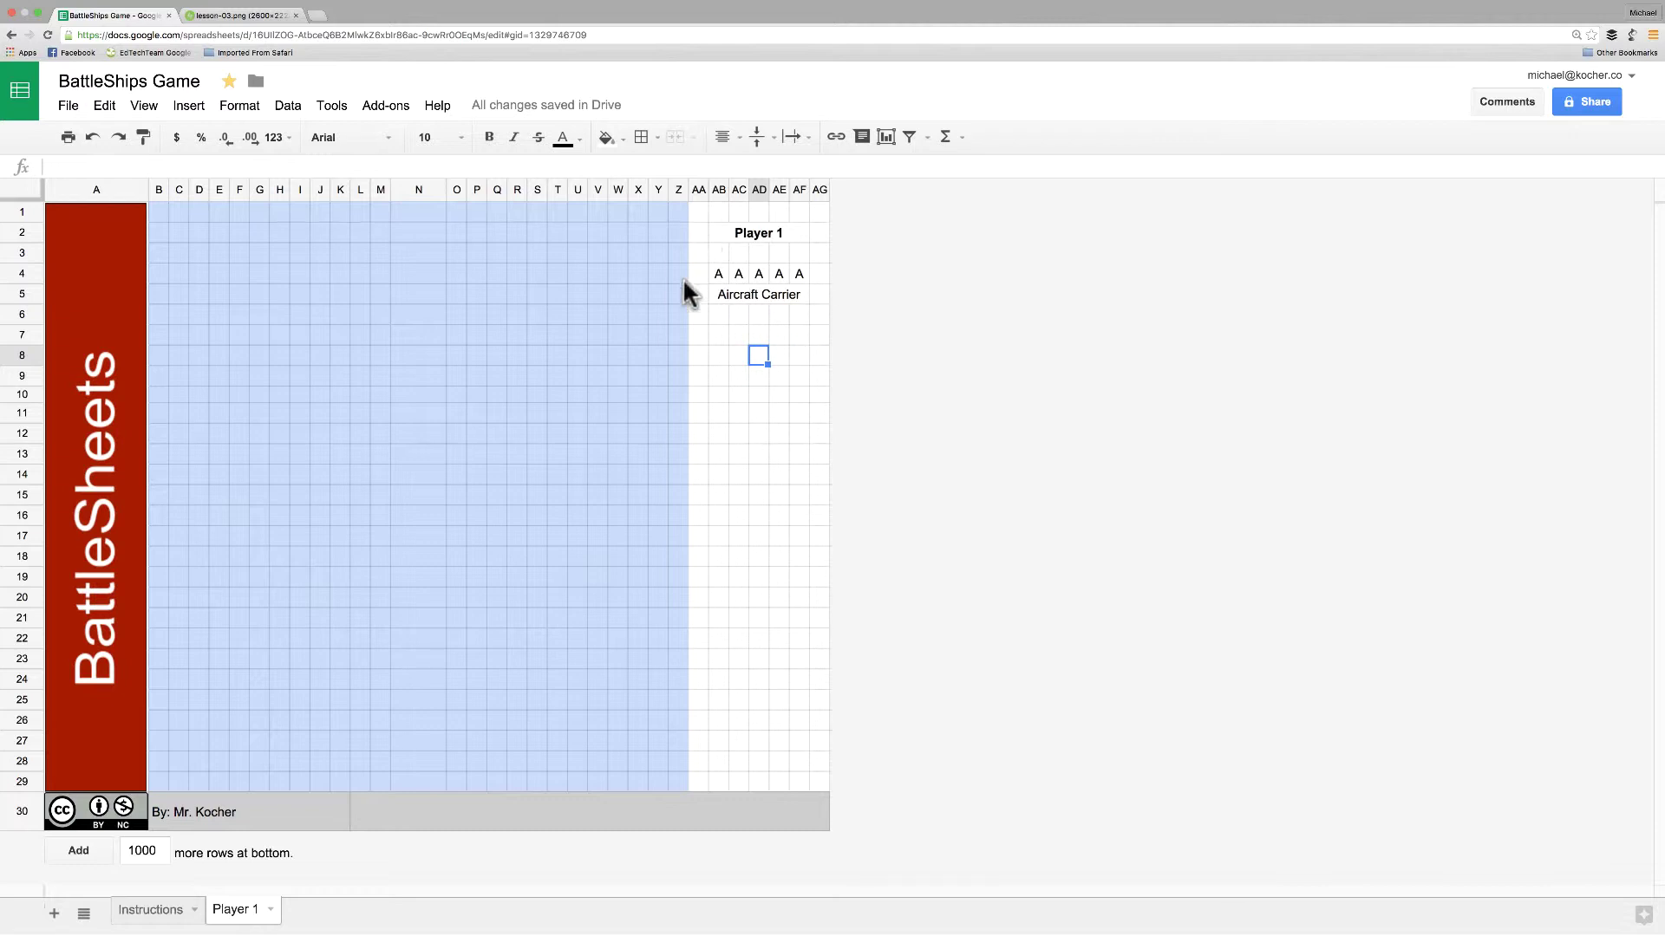
Give the A cells AB4:AF4 a light grey fill and all borders
drag(715, 274, 801, 271)
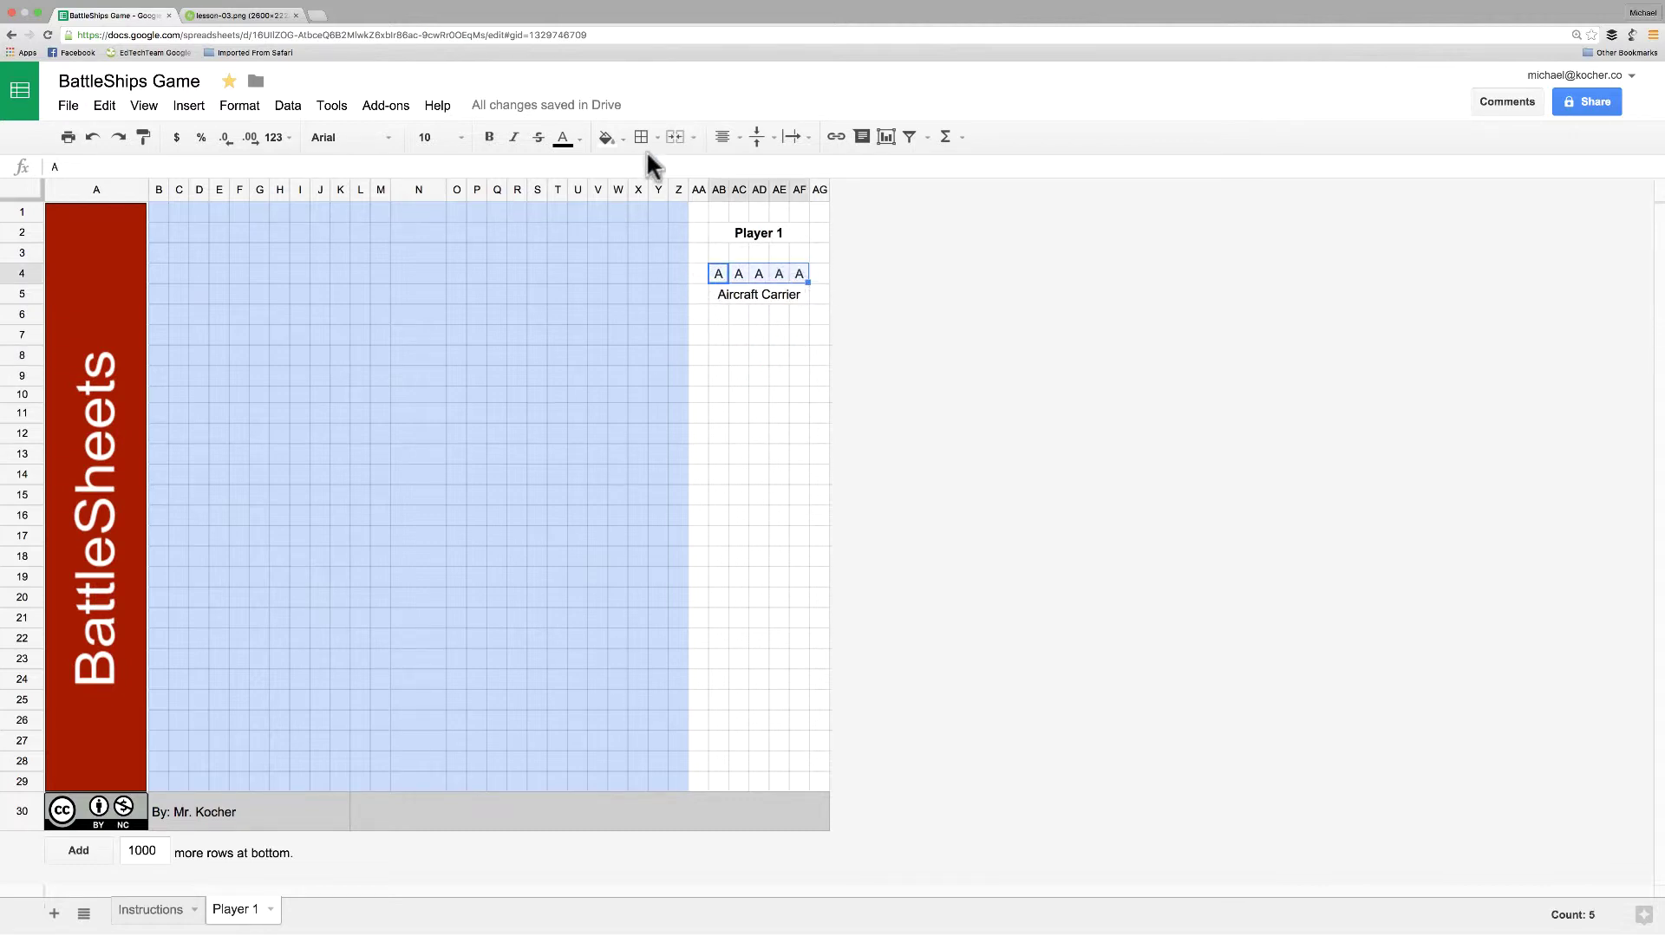
click(607, 137)
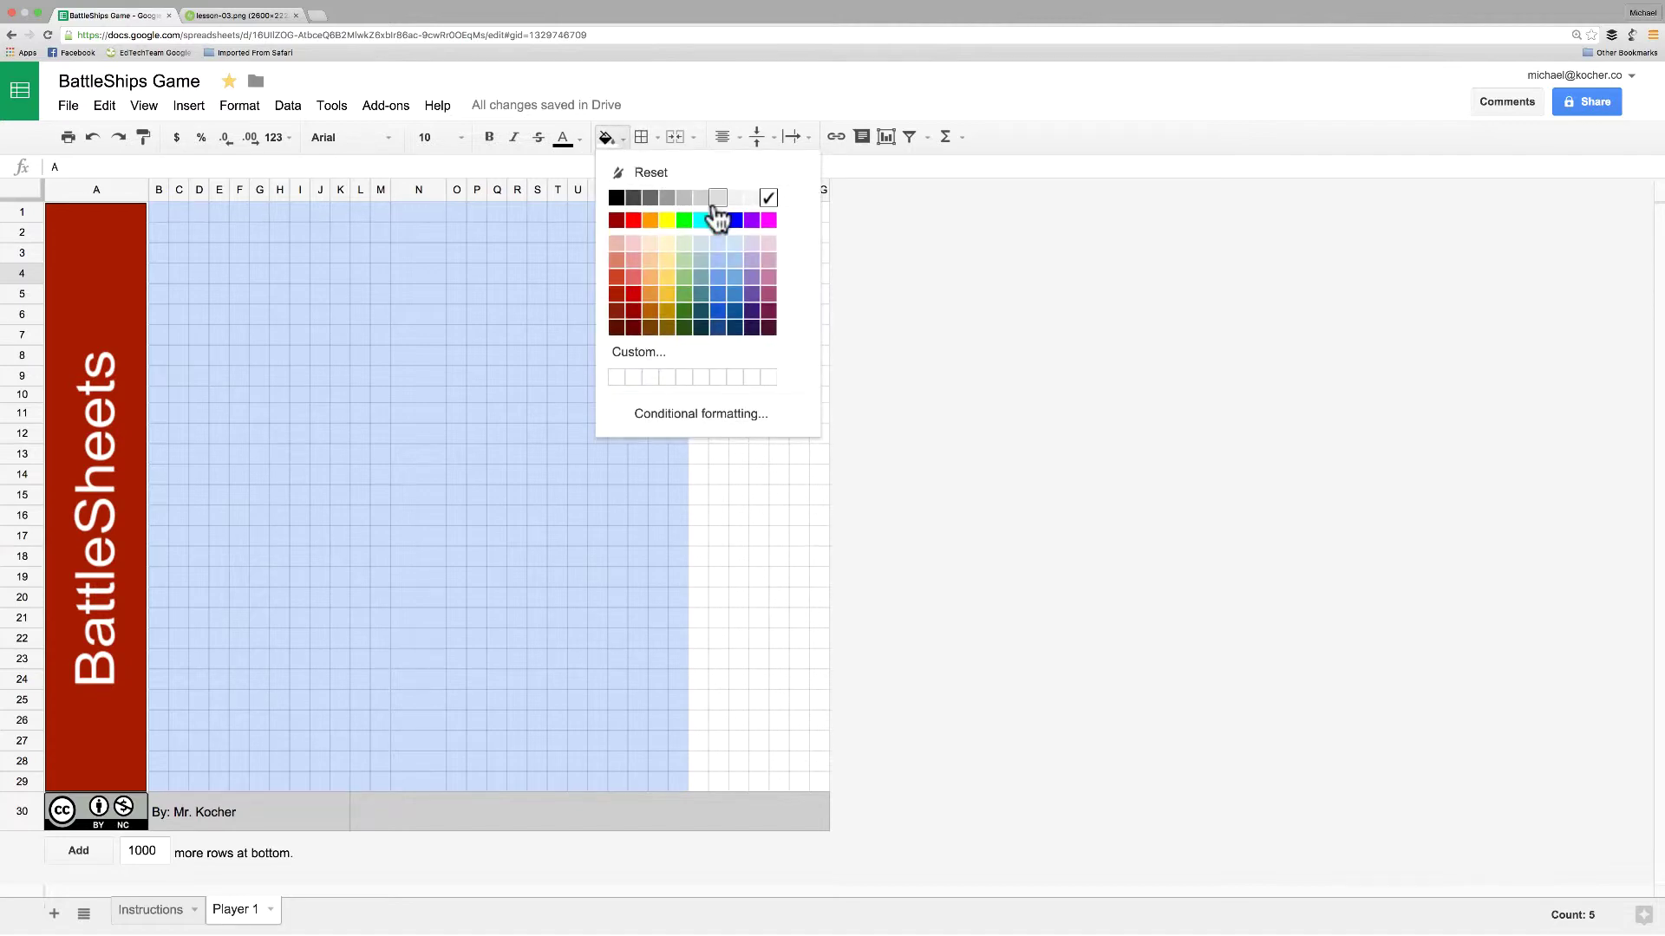
click(704, 198)
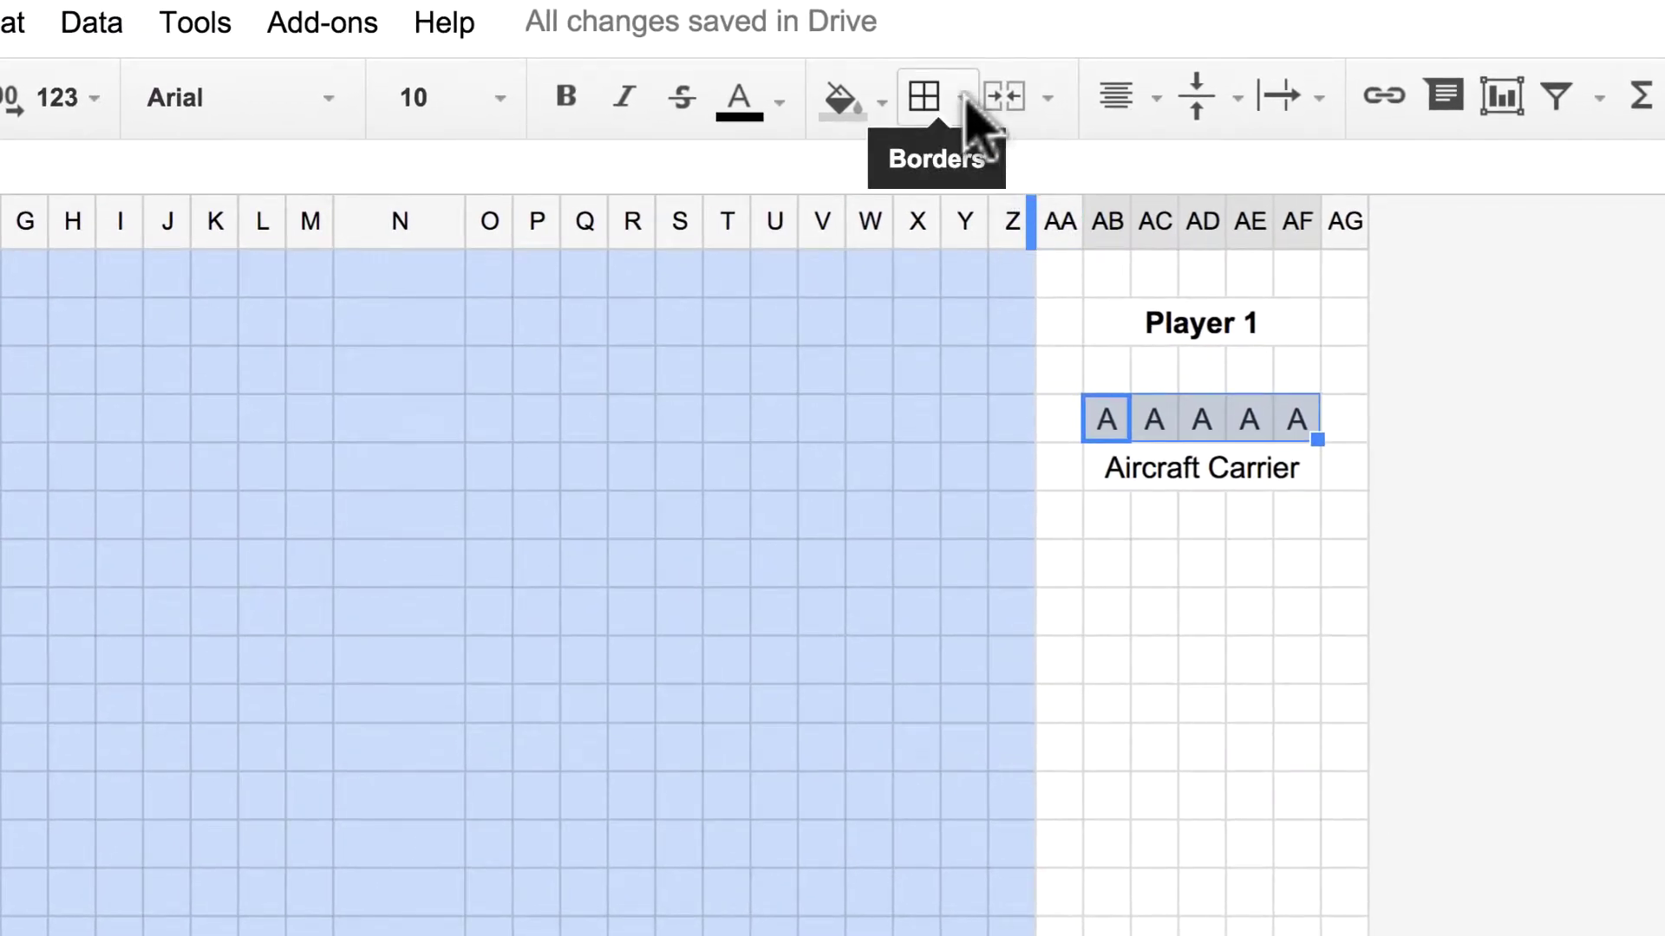
click(964, 99)
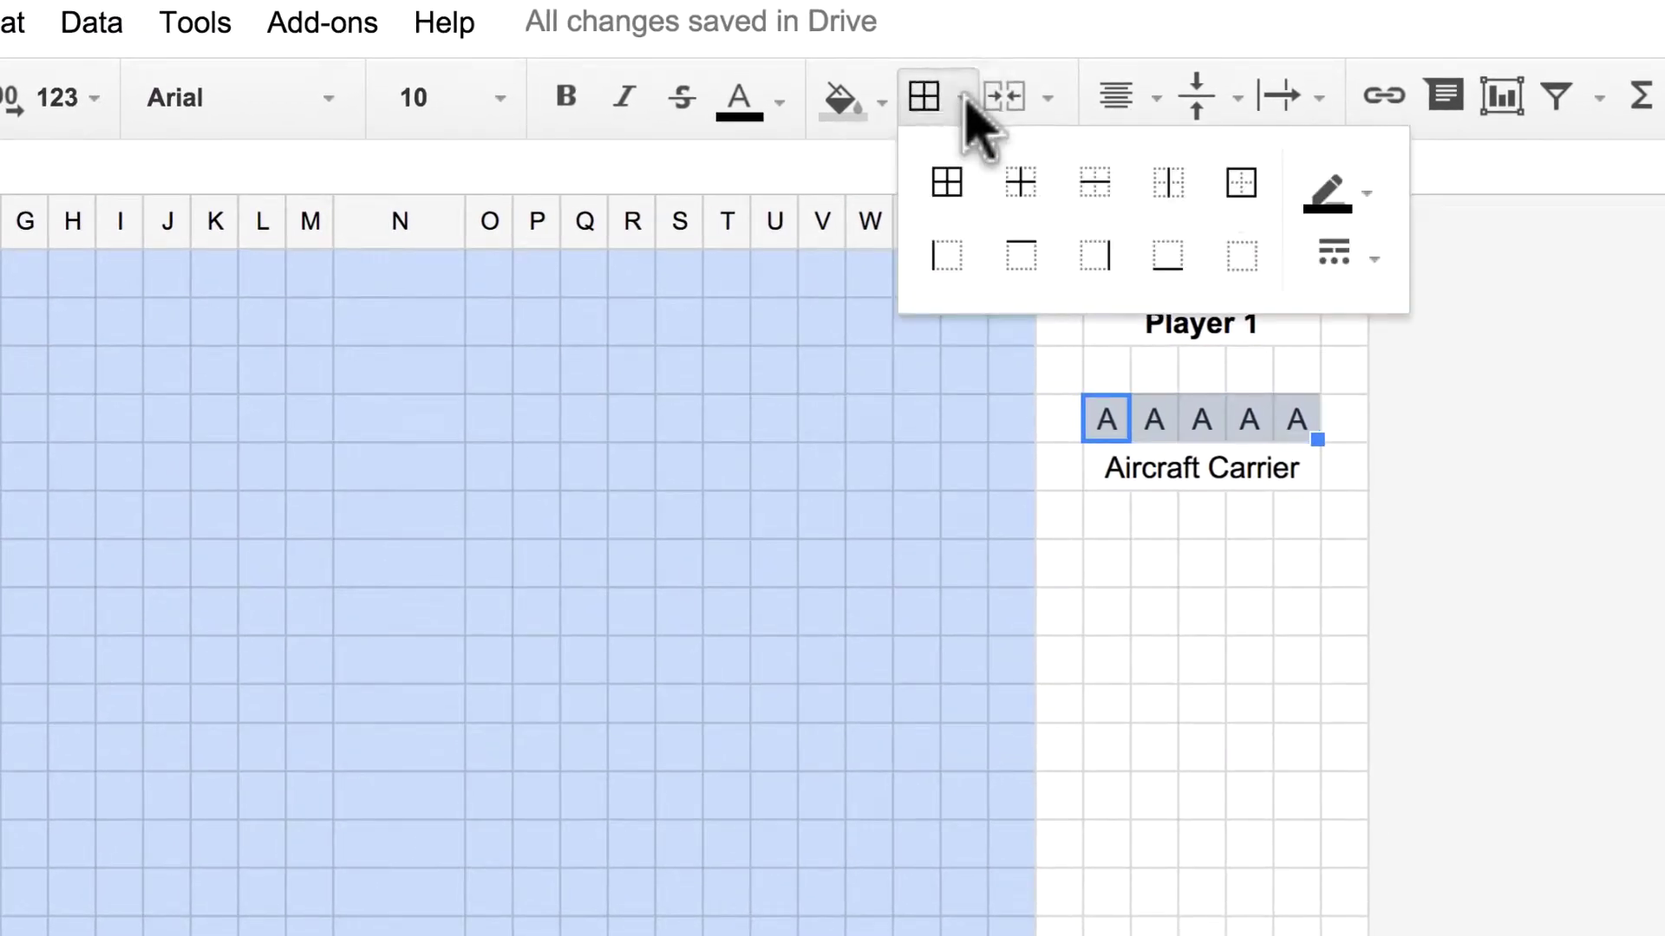
click(954, 184)
click(1417, 457)
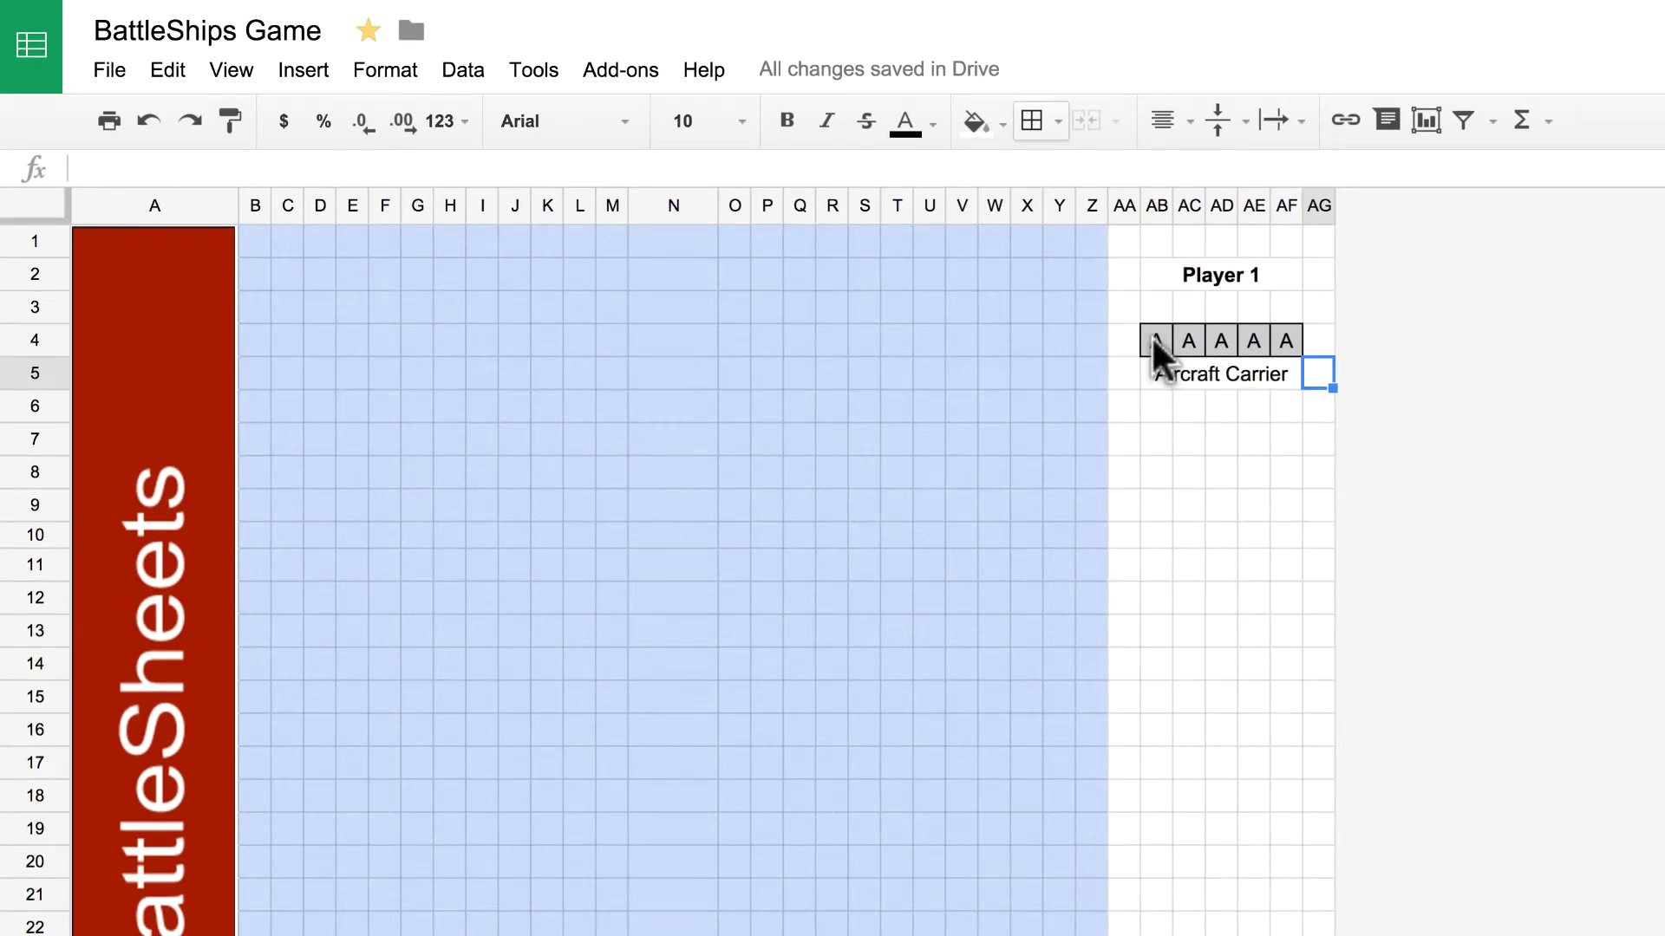
Paste copies of the Aircraft Carrier block at AB7, AB10 and AB13
drag(1155, 347, 1295, 373)
key(ctrl+c)
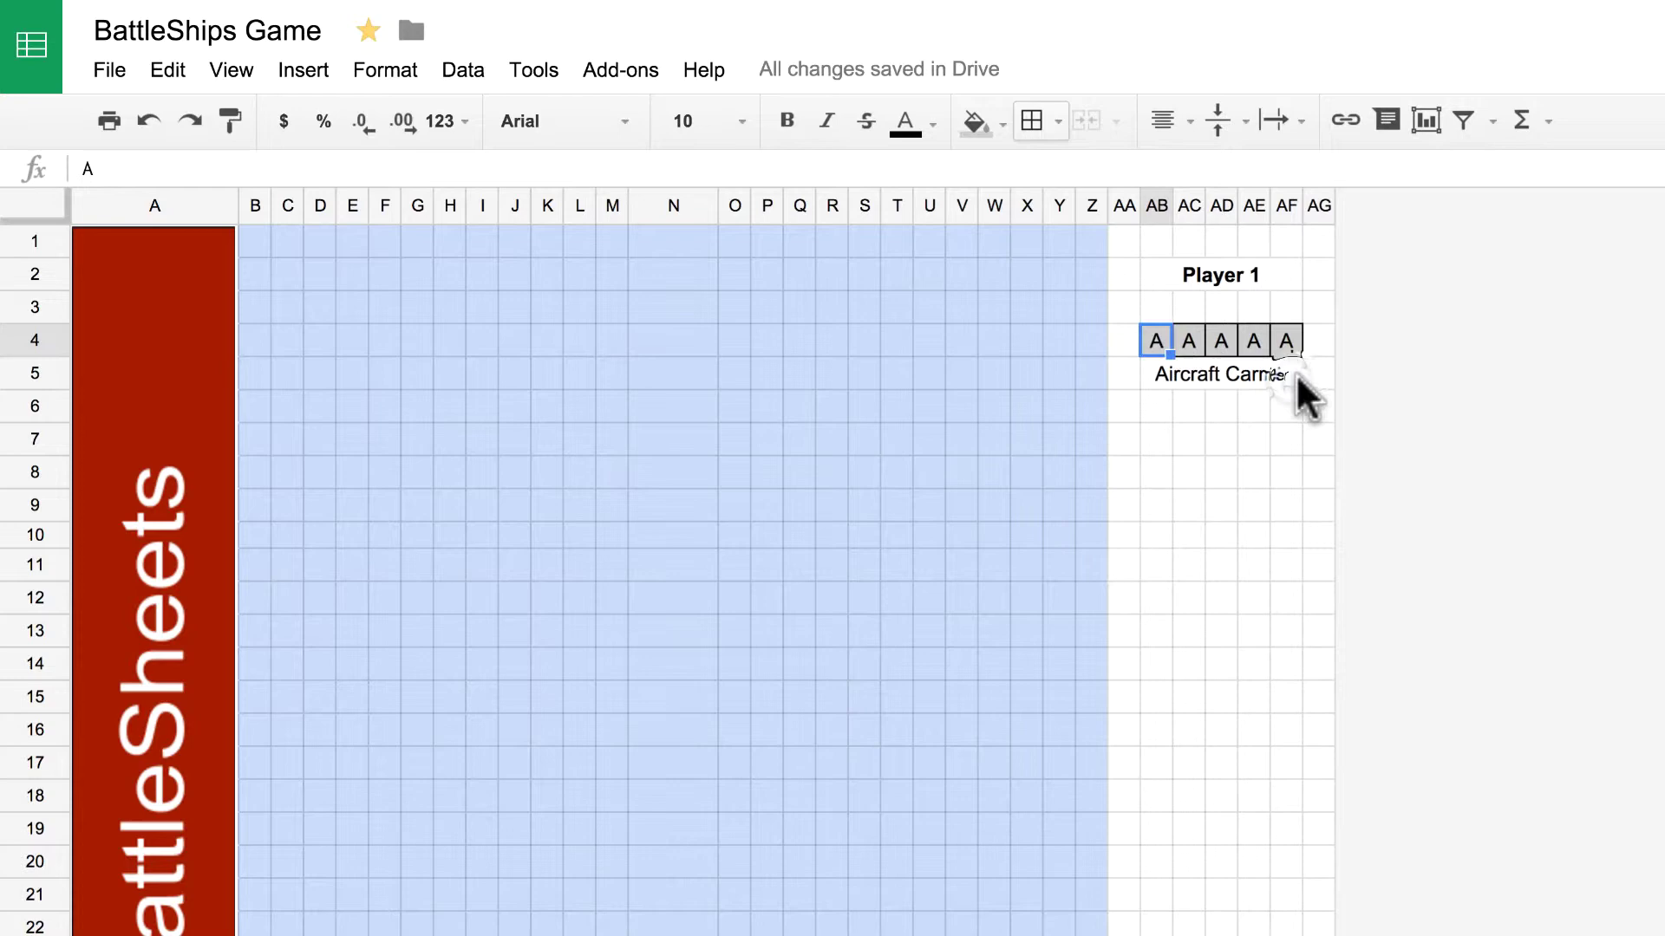
click(1160, 440)
key(ctrl+v)
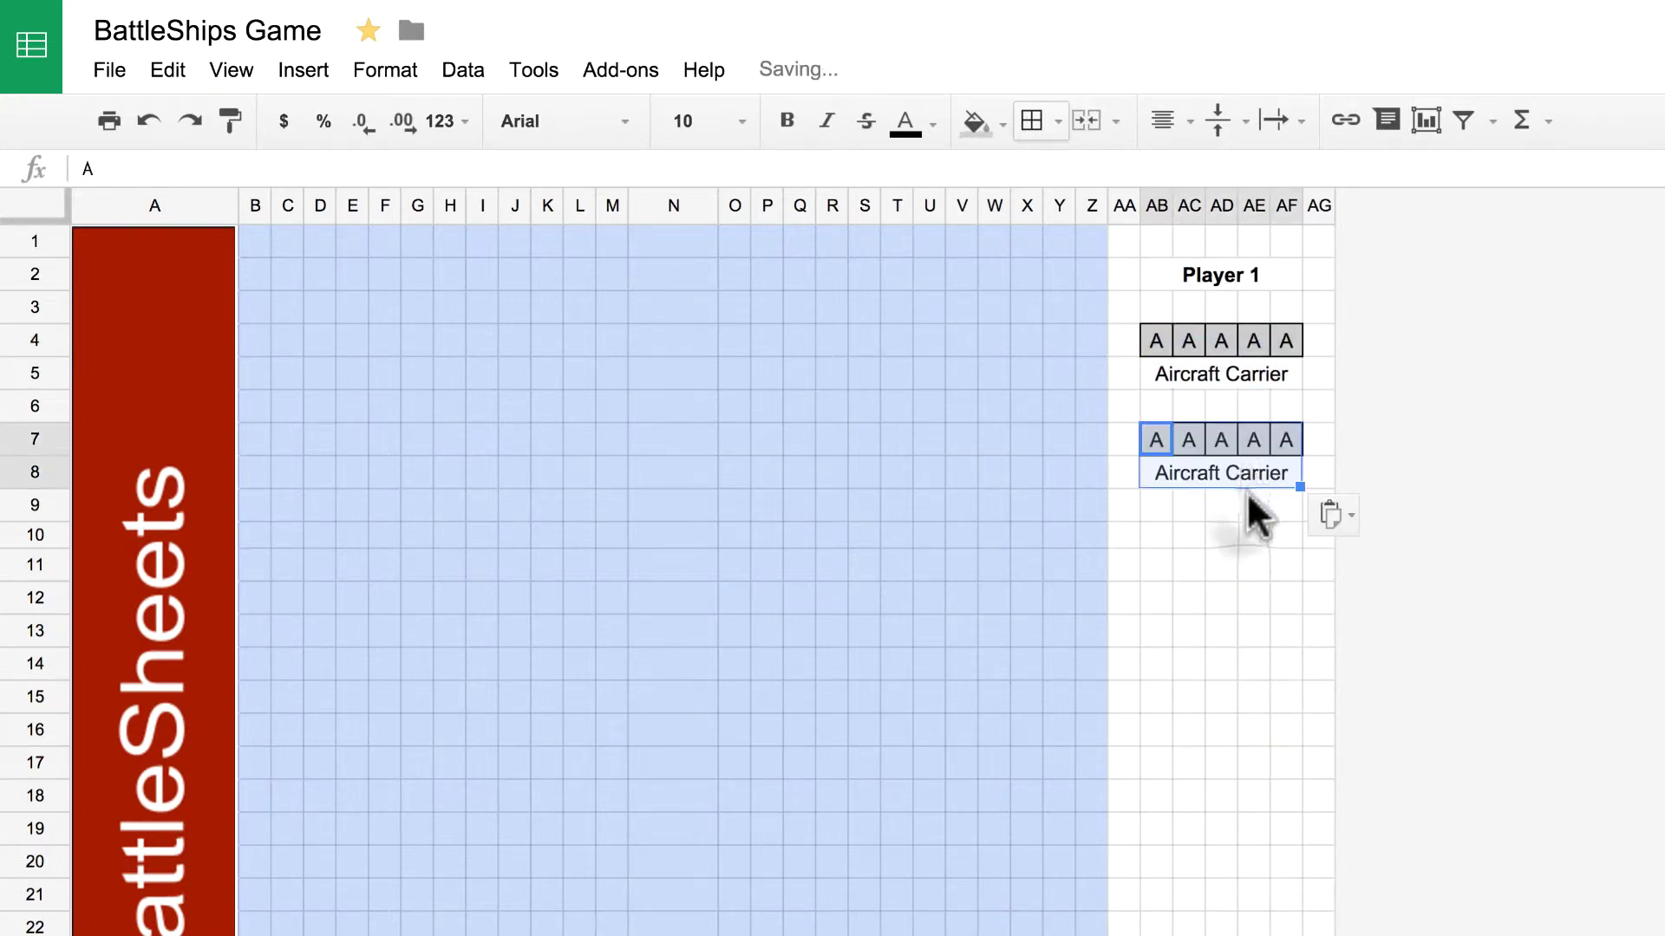
click(1246, 528)
click(1155, 532)
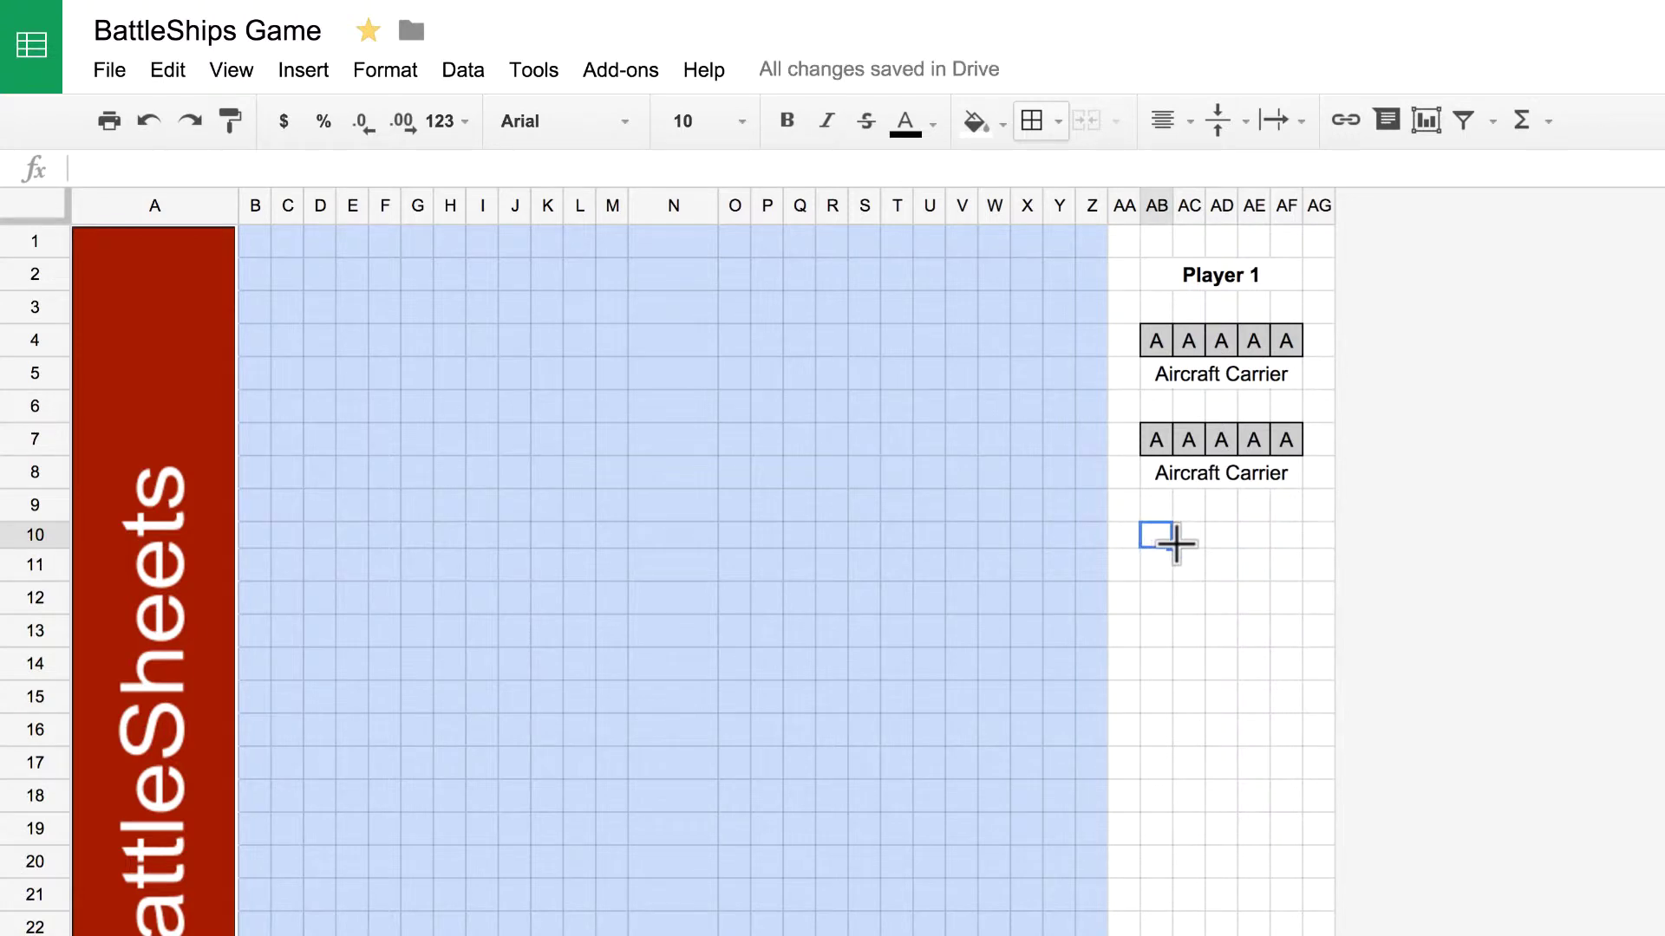
key(ctrl+v)
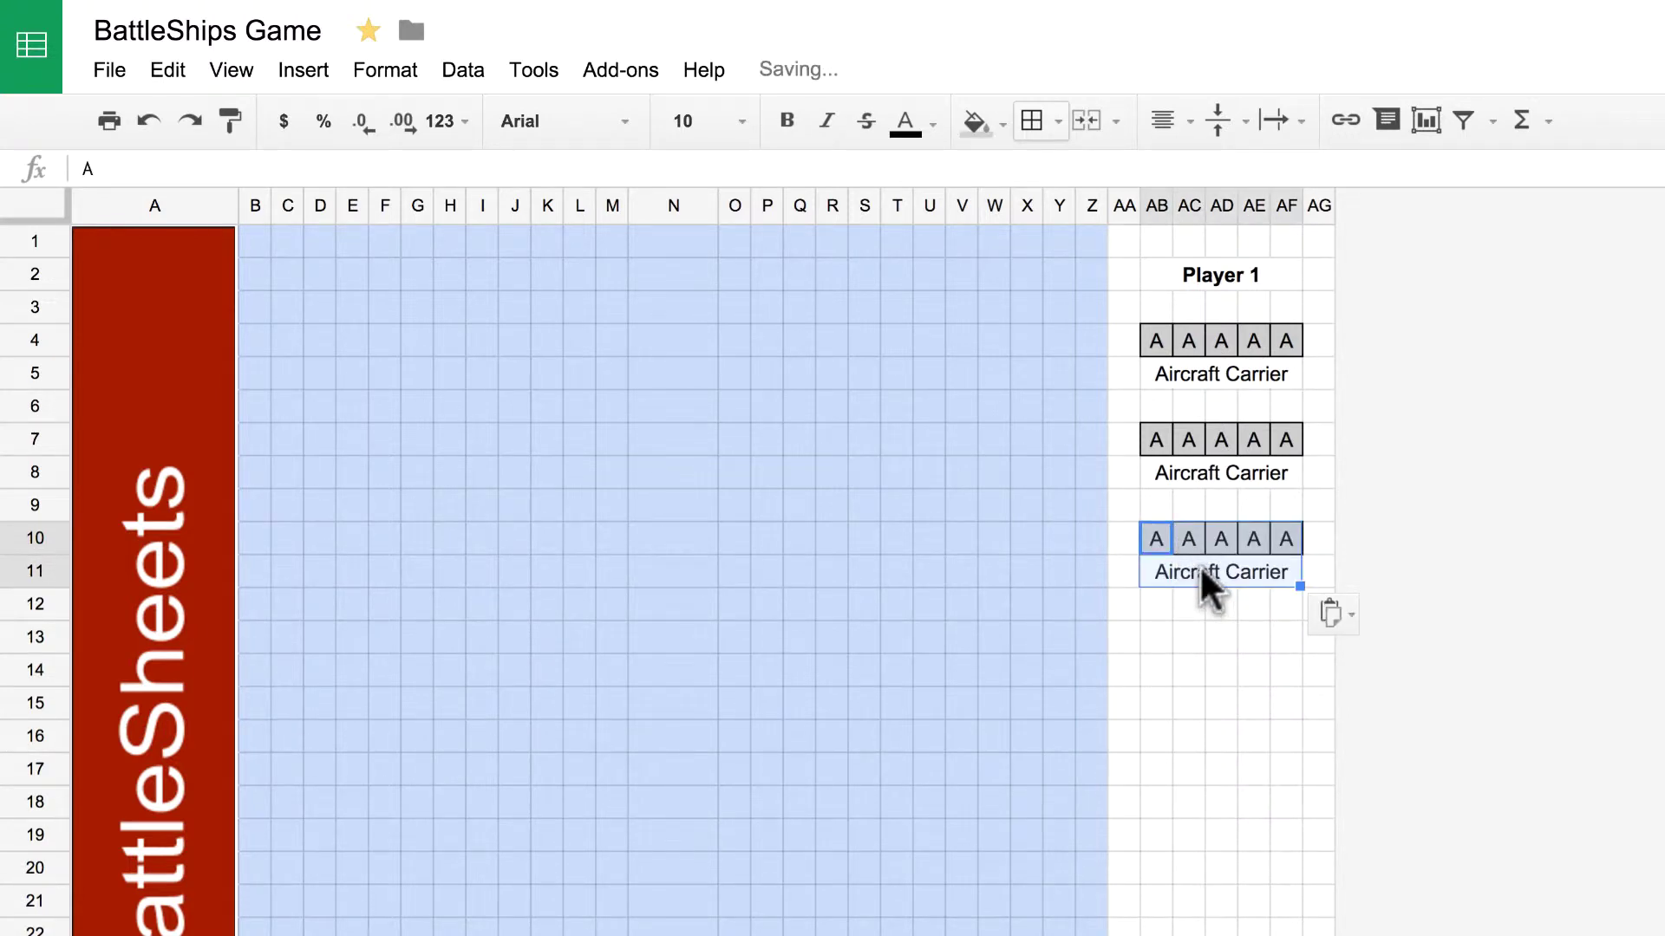
click(1159, 624)
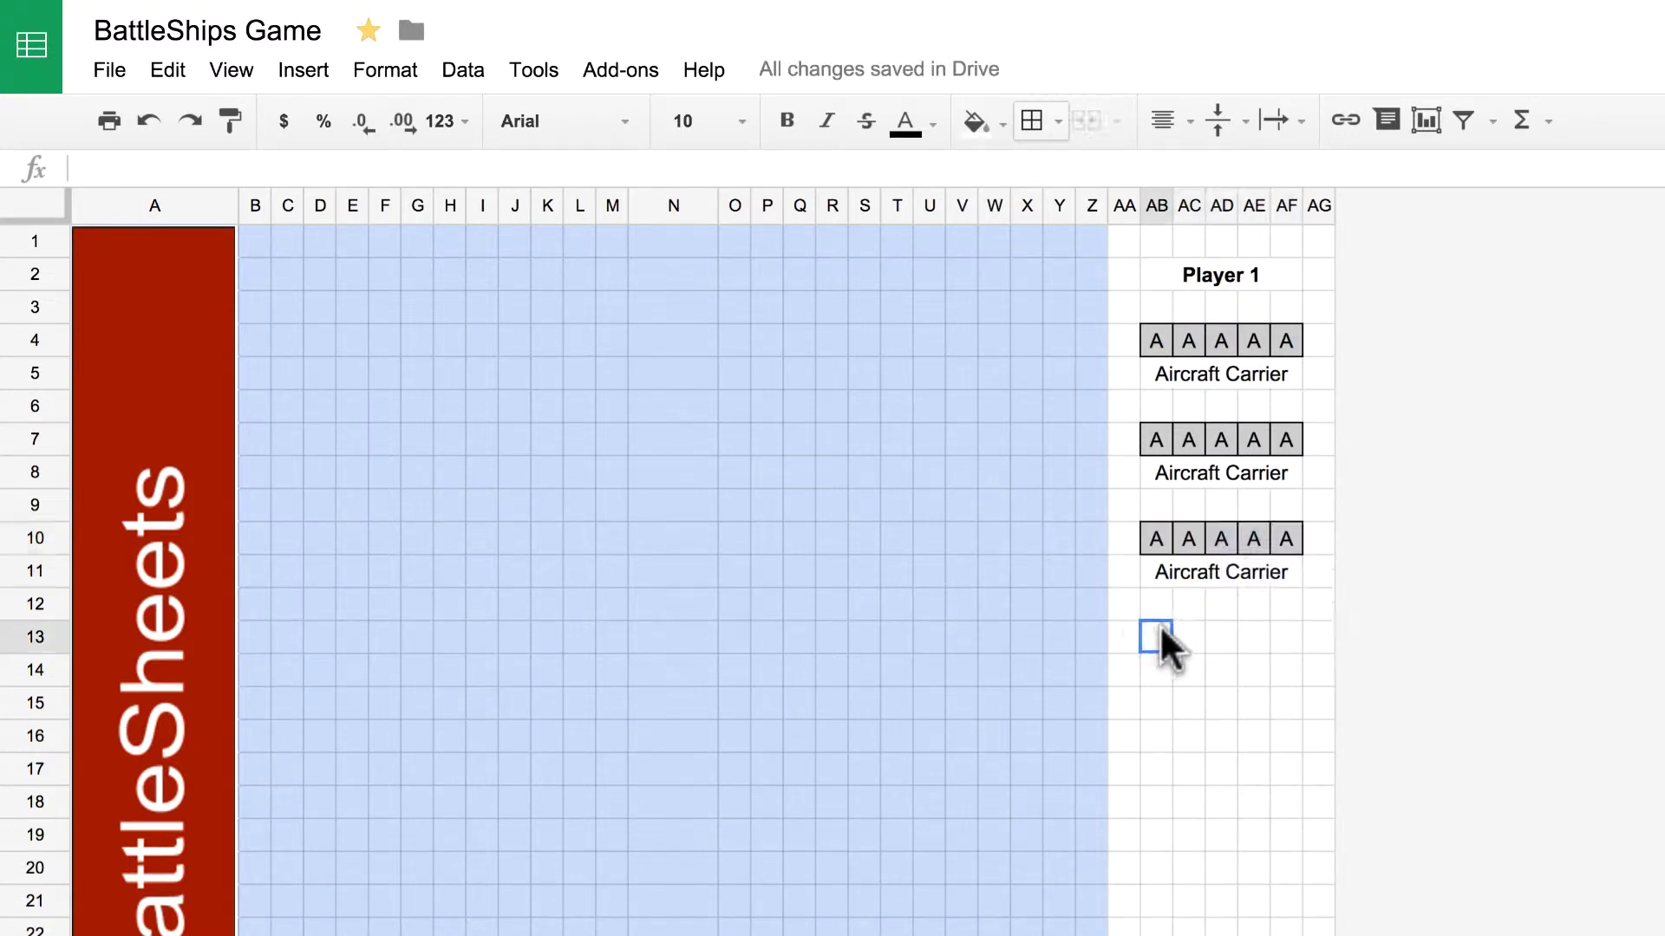
key(ctrl+v)
Rename the second copy 'Battleship' and mark AB7:AE7 with B
click(1201, 475)
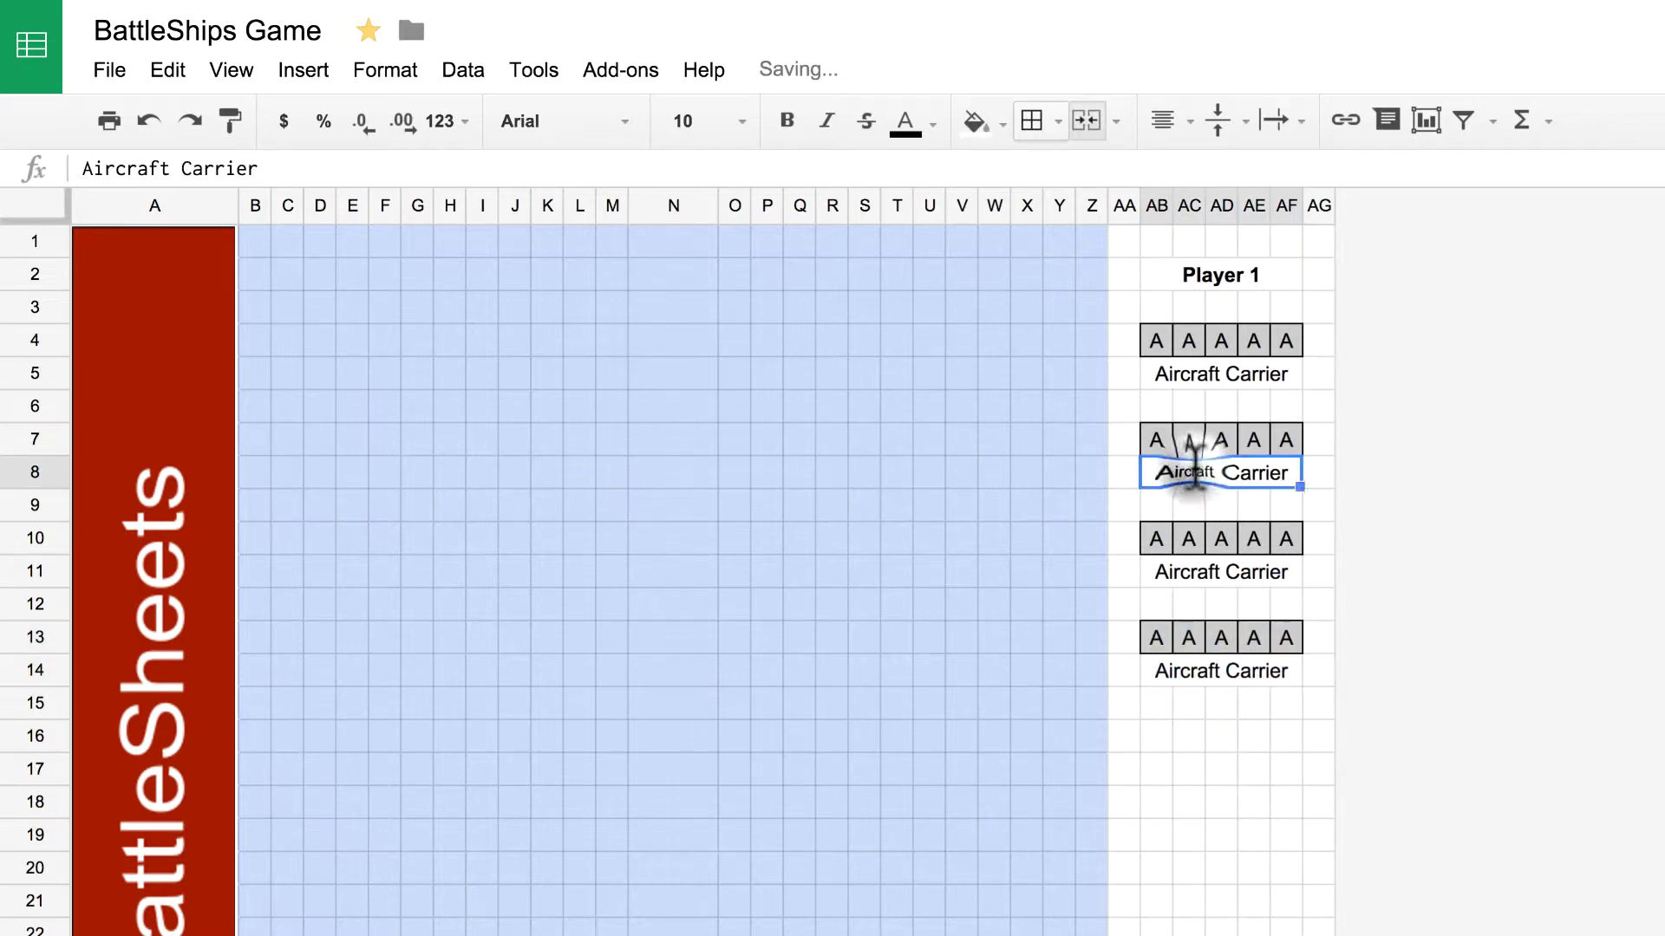
text(Bat)
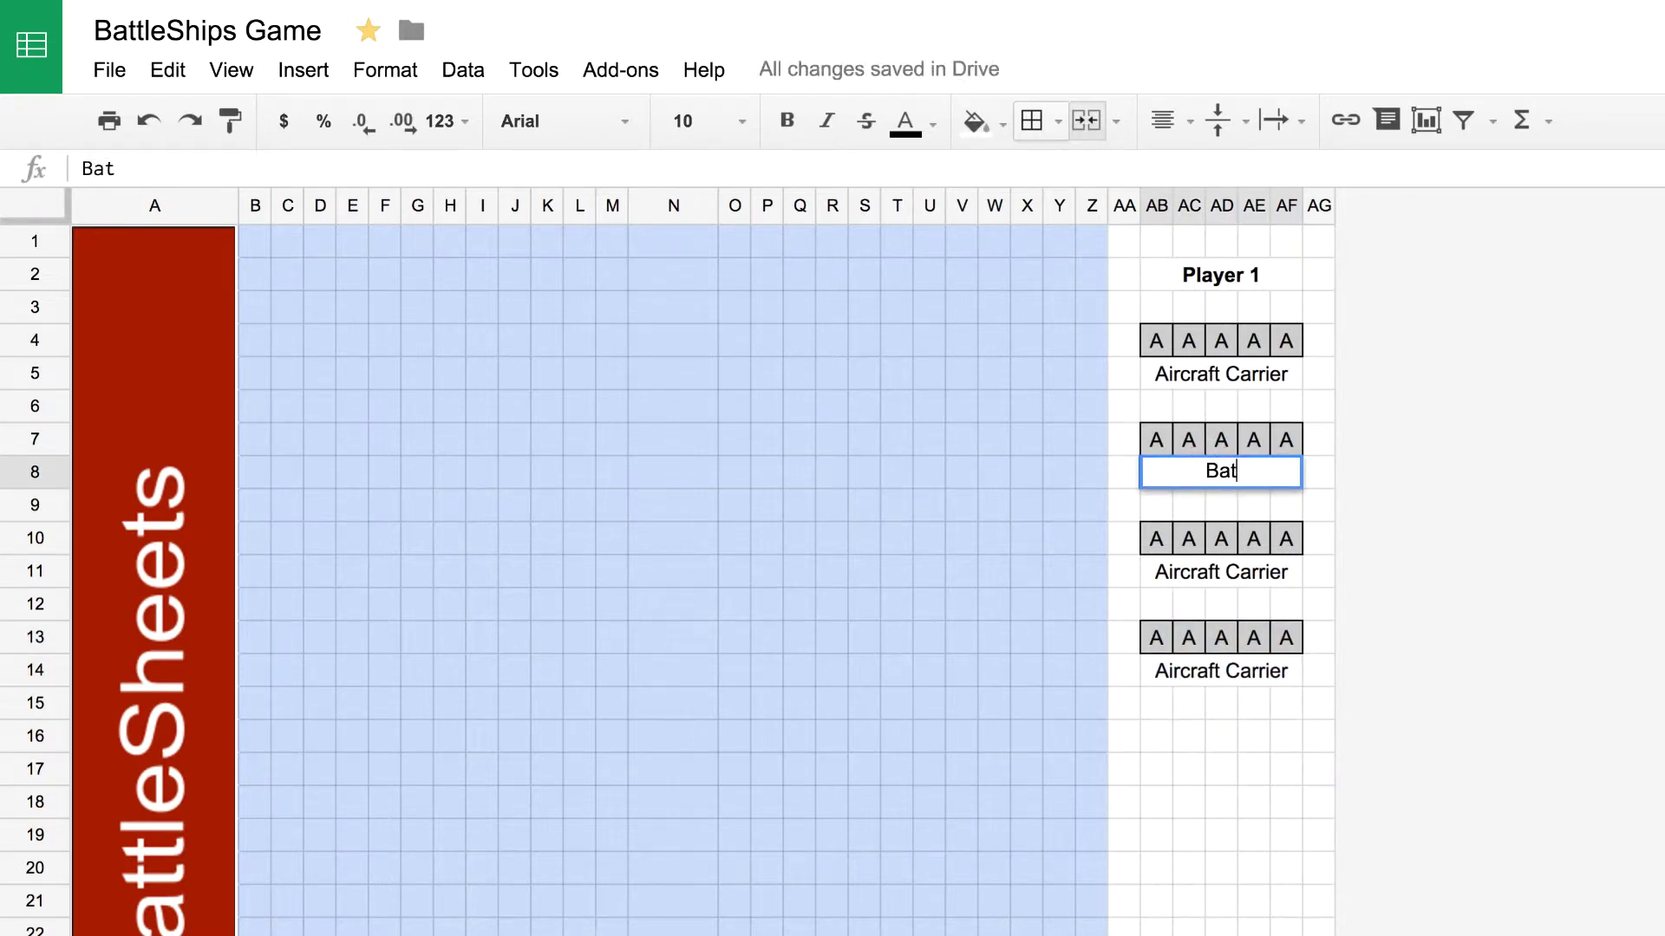
text(tlesjip)
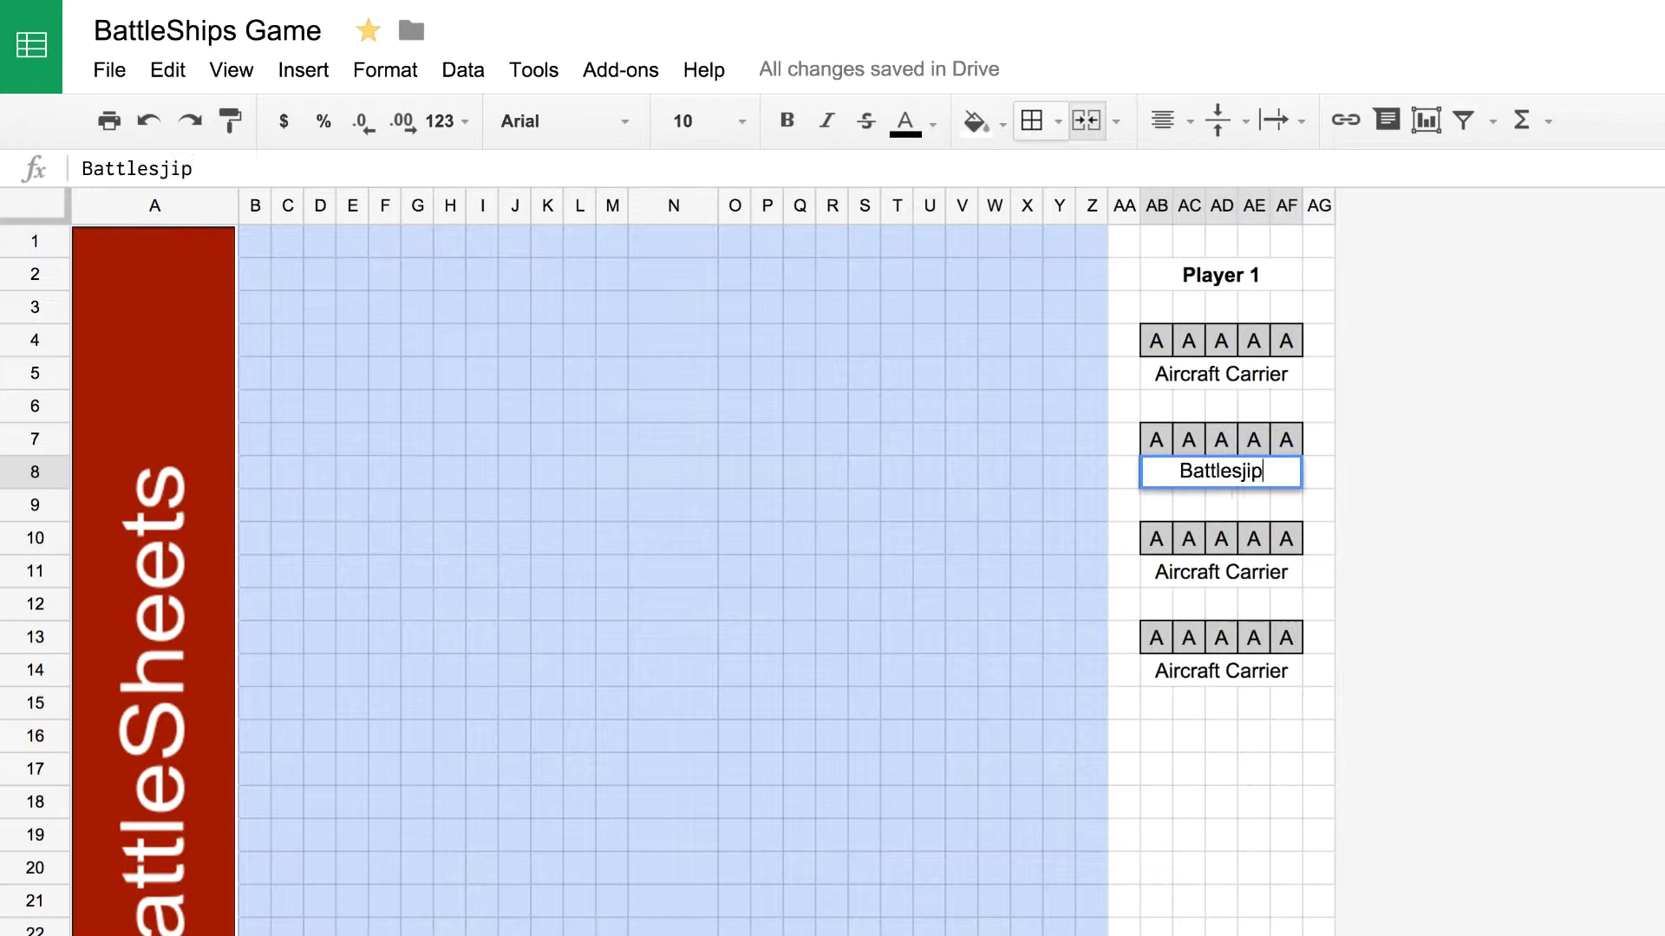
key(BackSpace)
key(BackSpace)
key(BackSpace)
text(hip)
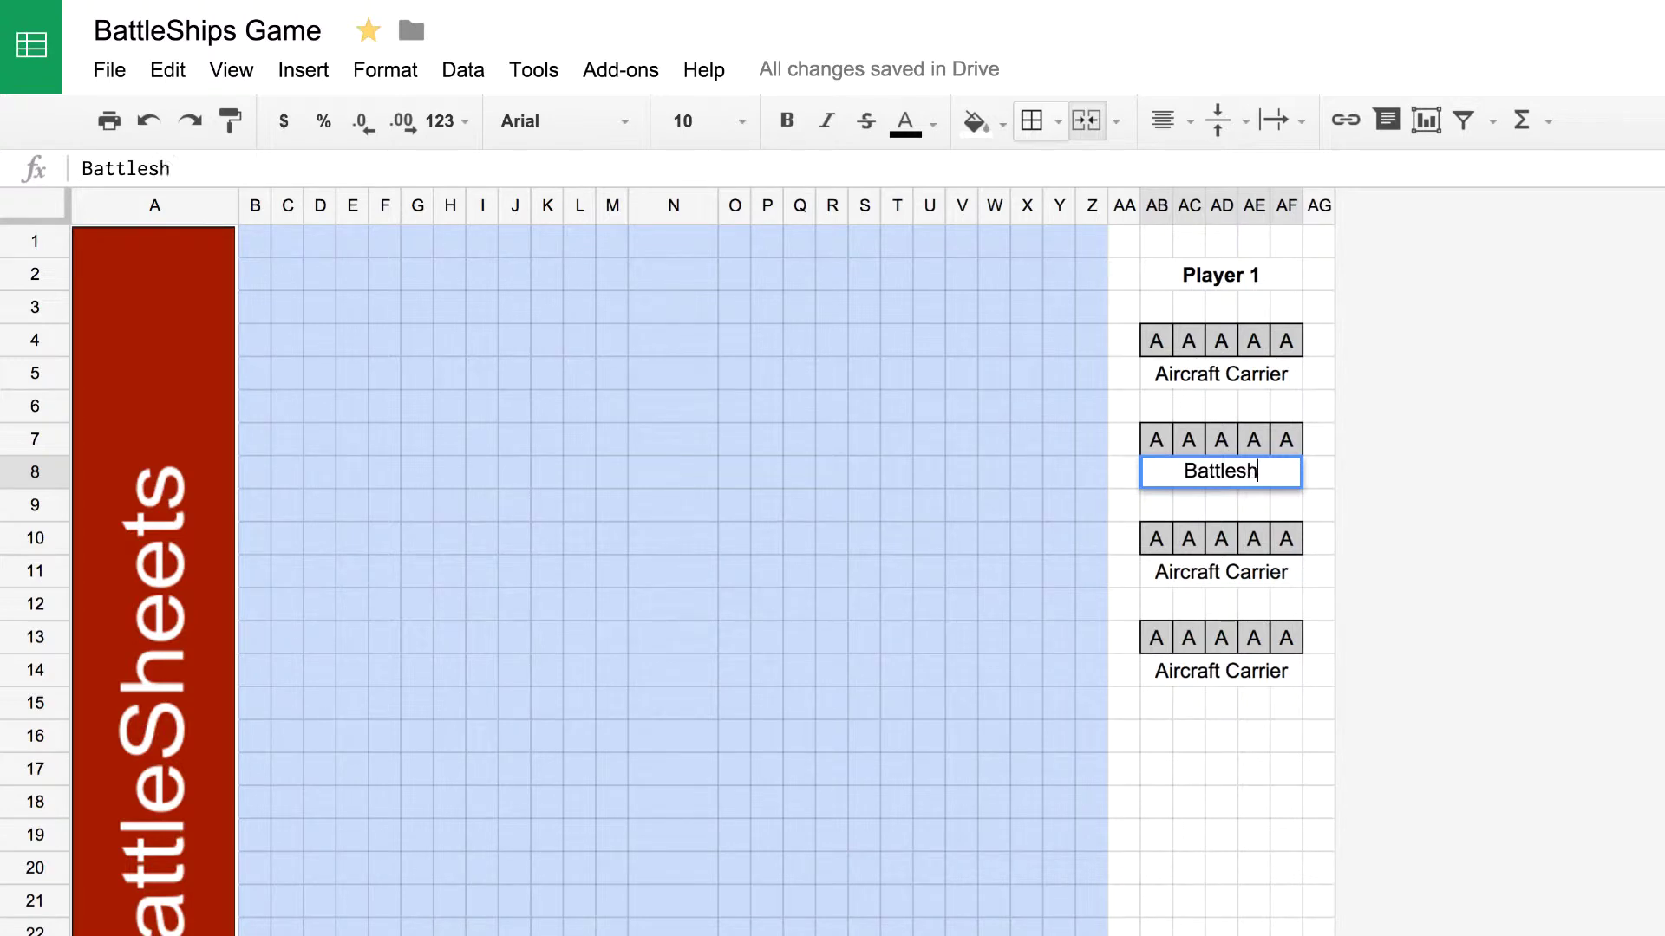
click(1160, 439)
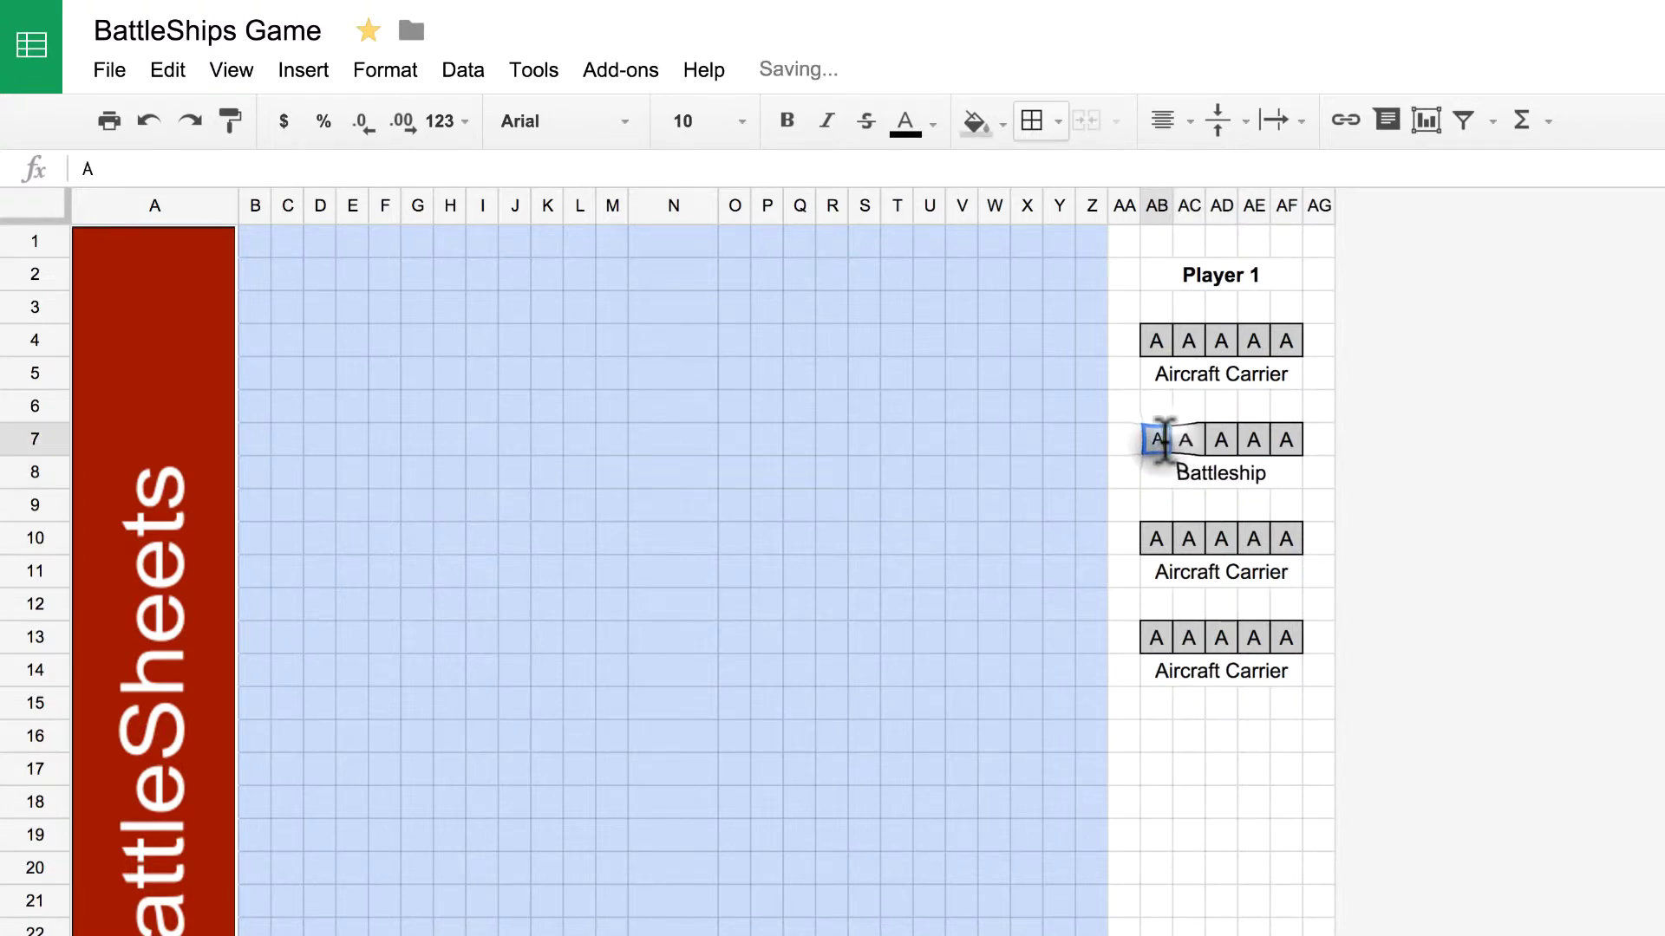
text(B)
click(1191, 442)
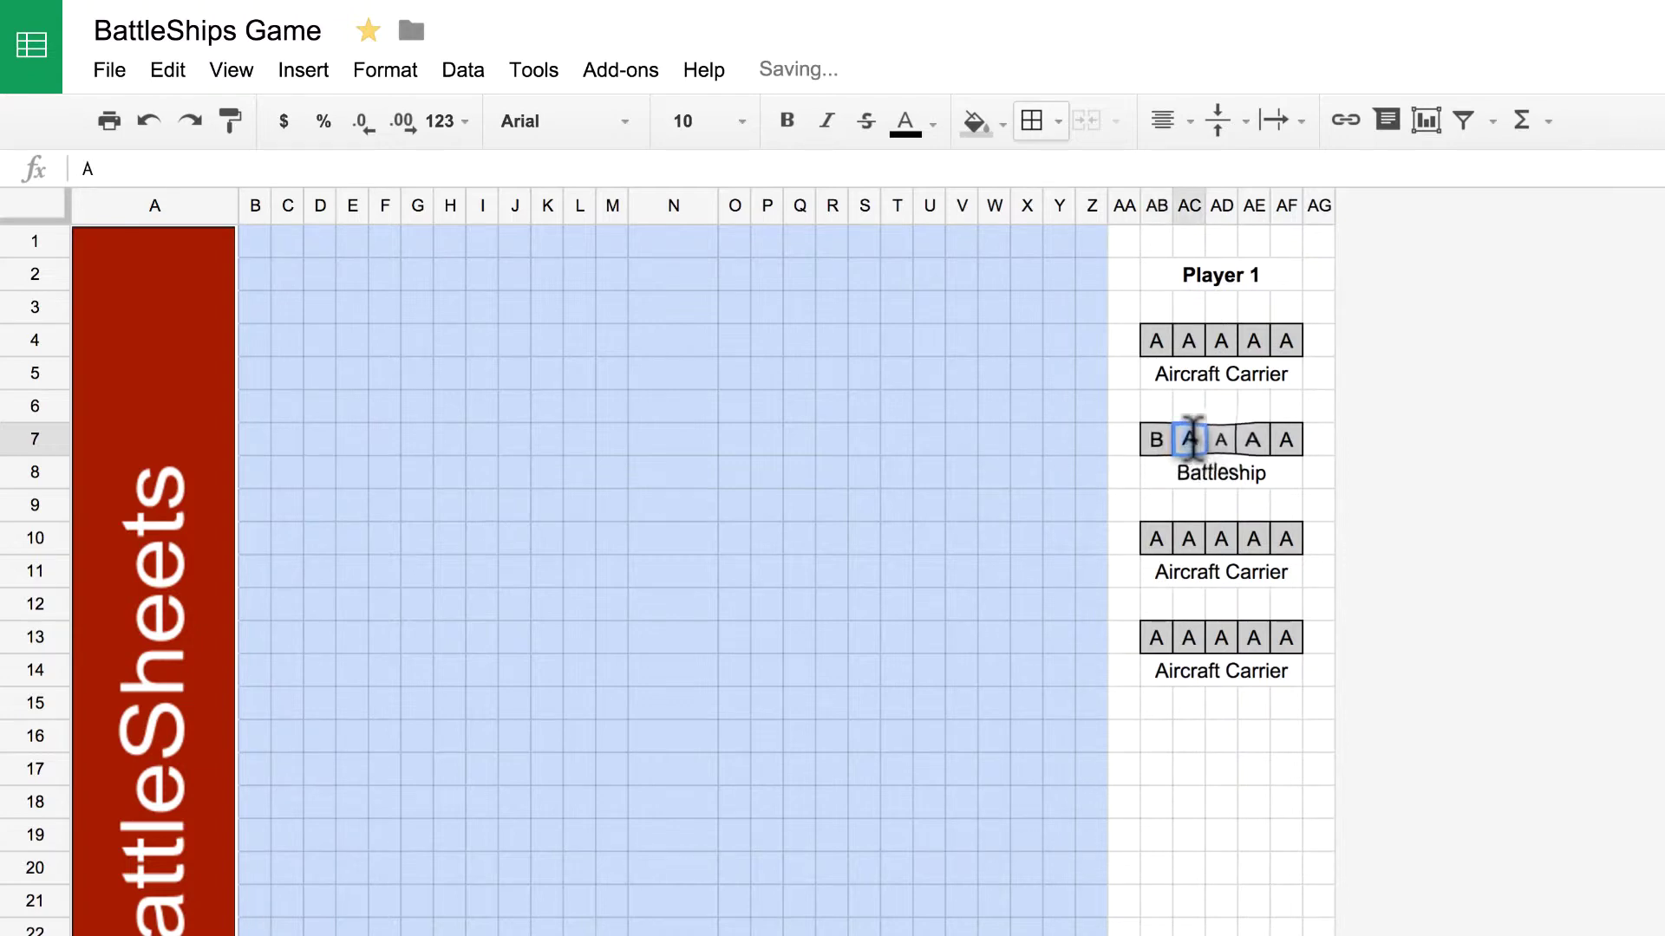
text(B)
click(1220, 440)
text(B)
click(1254, 441)
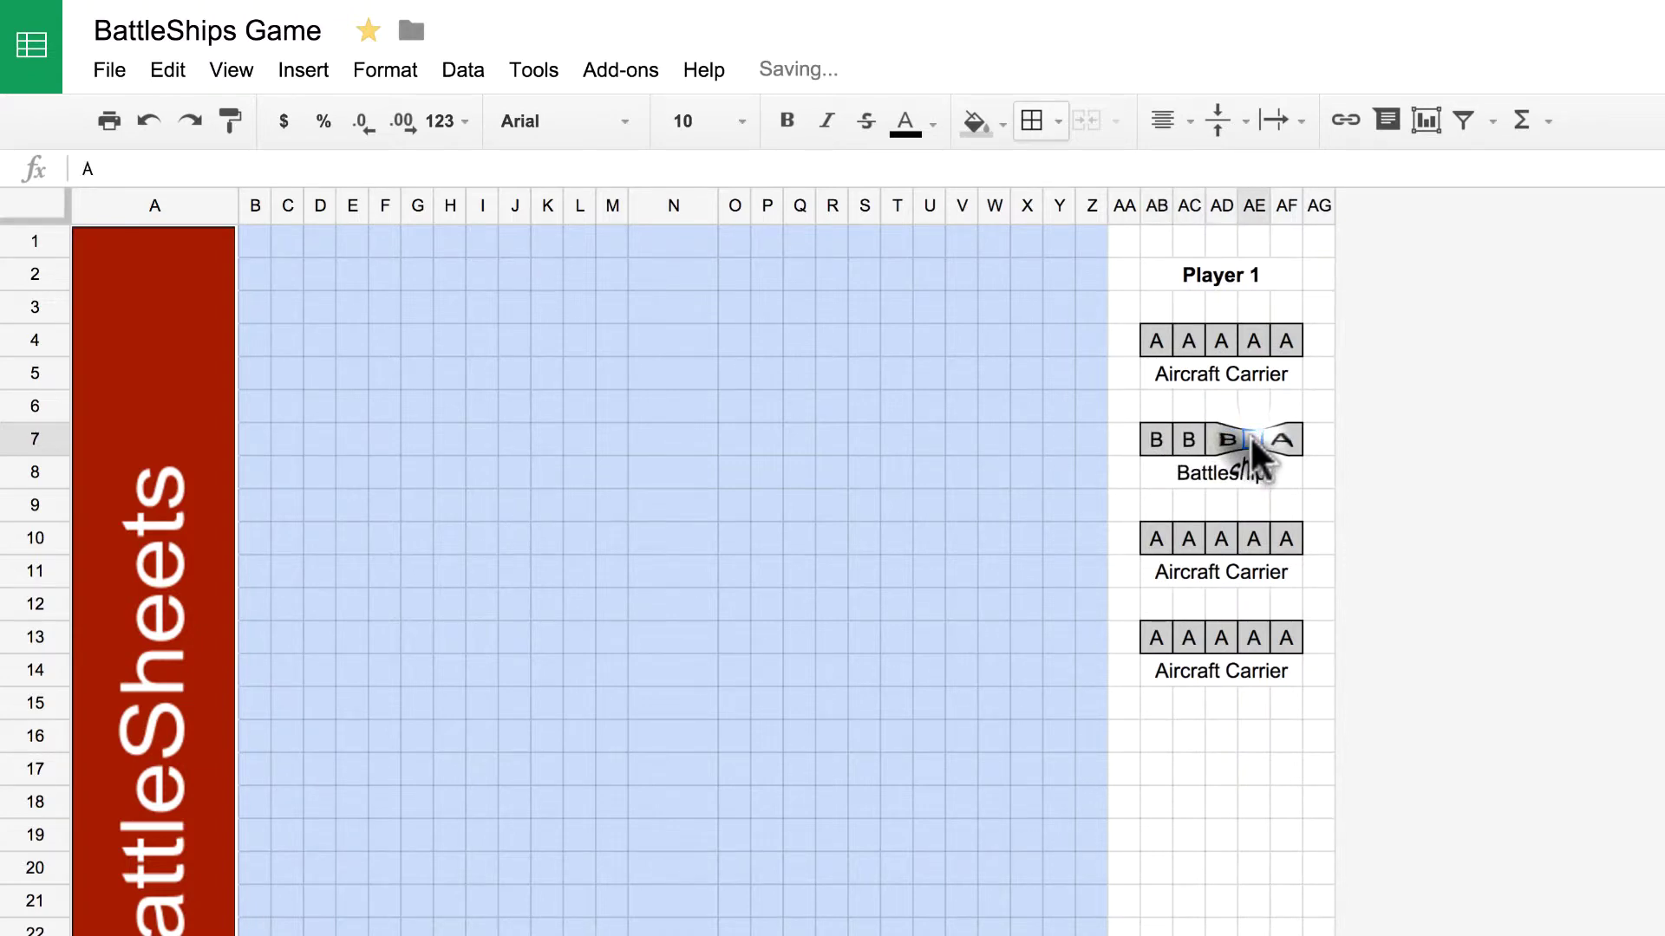
text(B)
Give AF7 a white fill and remove its leftover A
click(1284, 440)
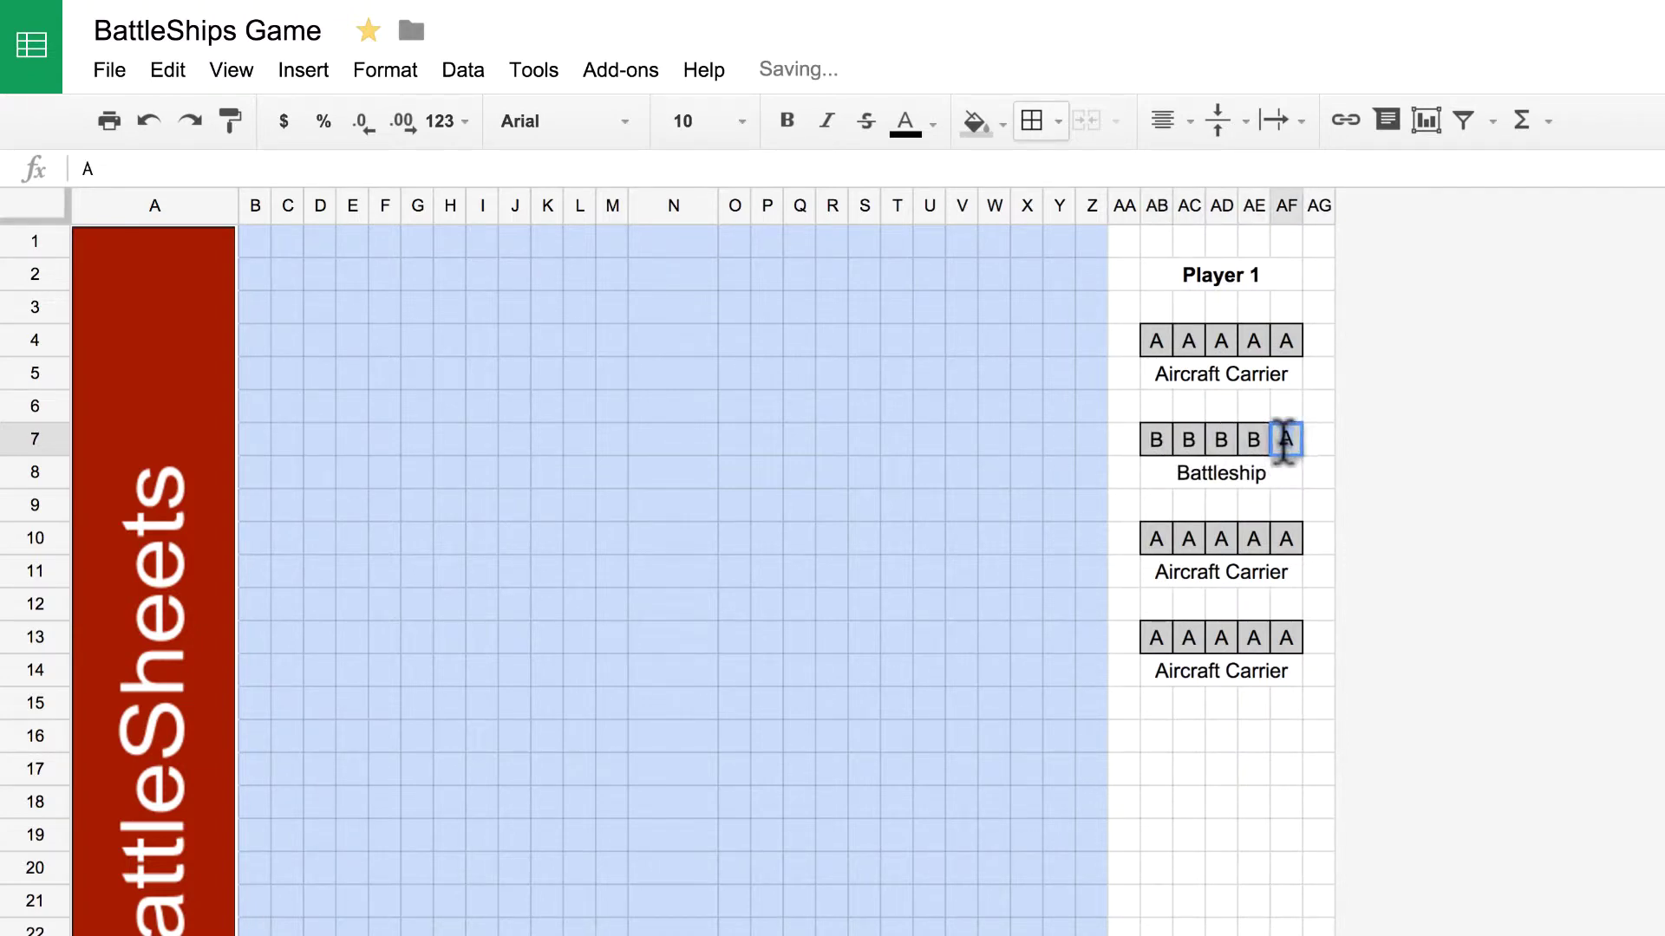
click(1006, 123)
click(1237, 214)
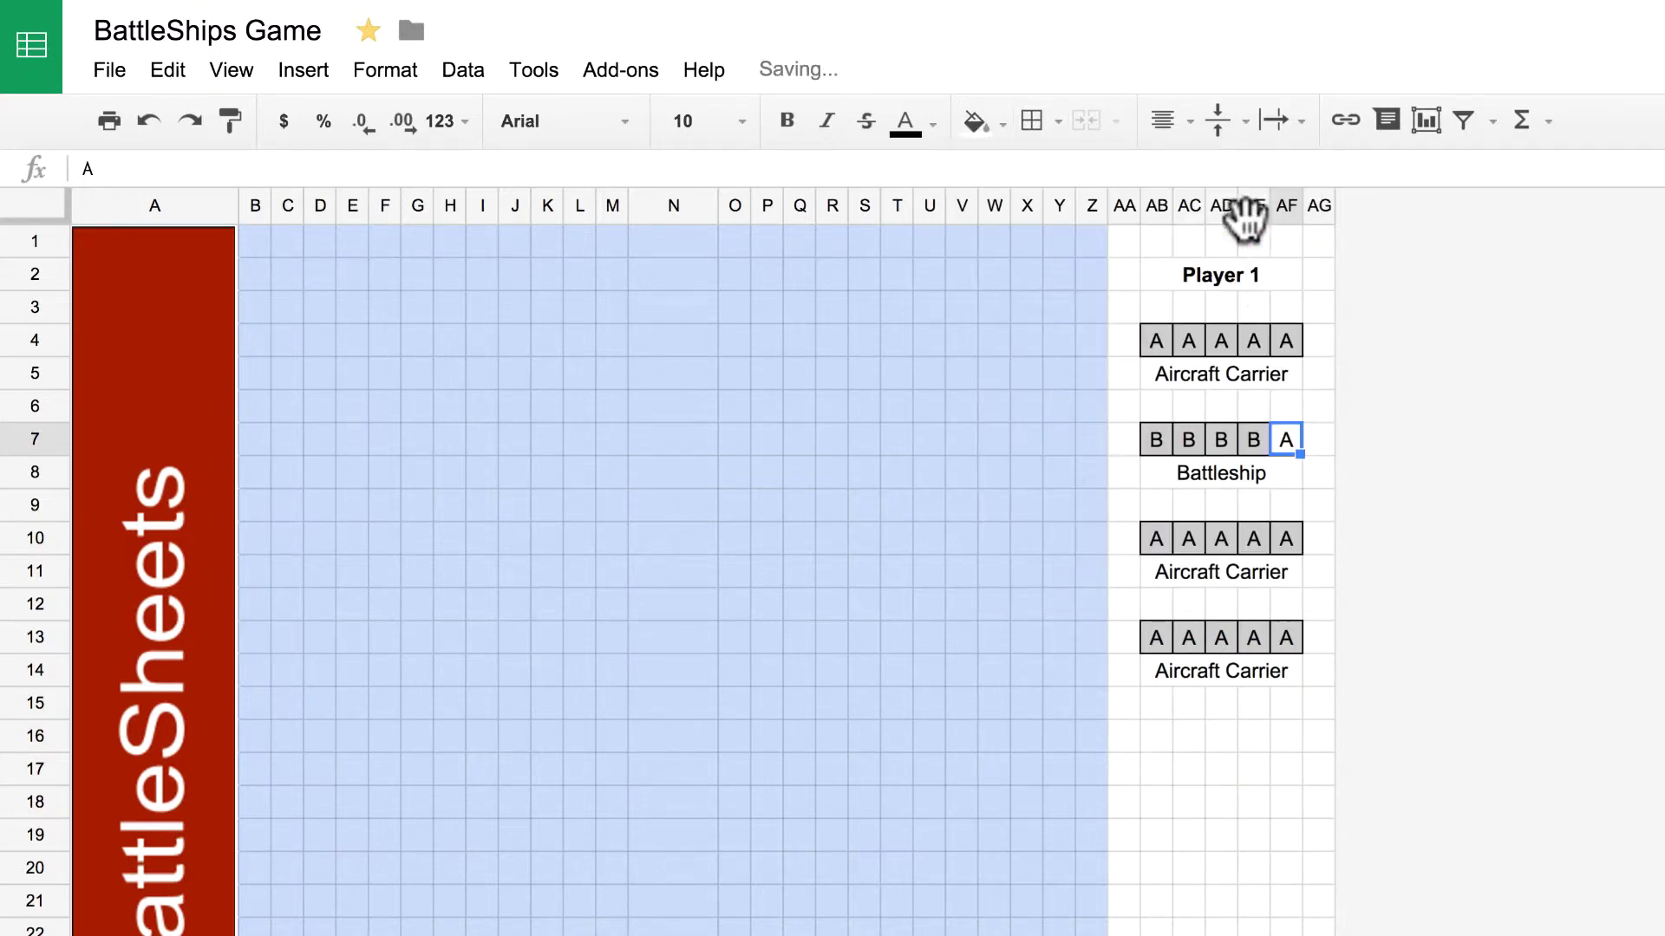
double_click(1284, 442)
key(BackSpace)
Clear AE10:AF10 and fill them white
drag(1288, 531, 1250, 534)
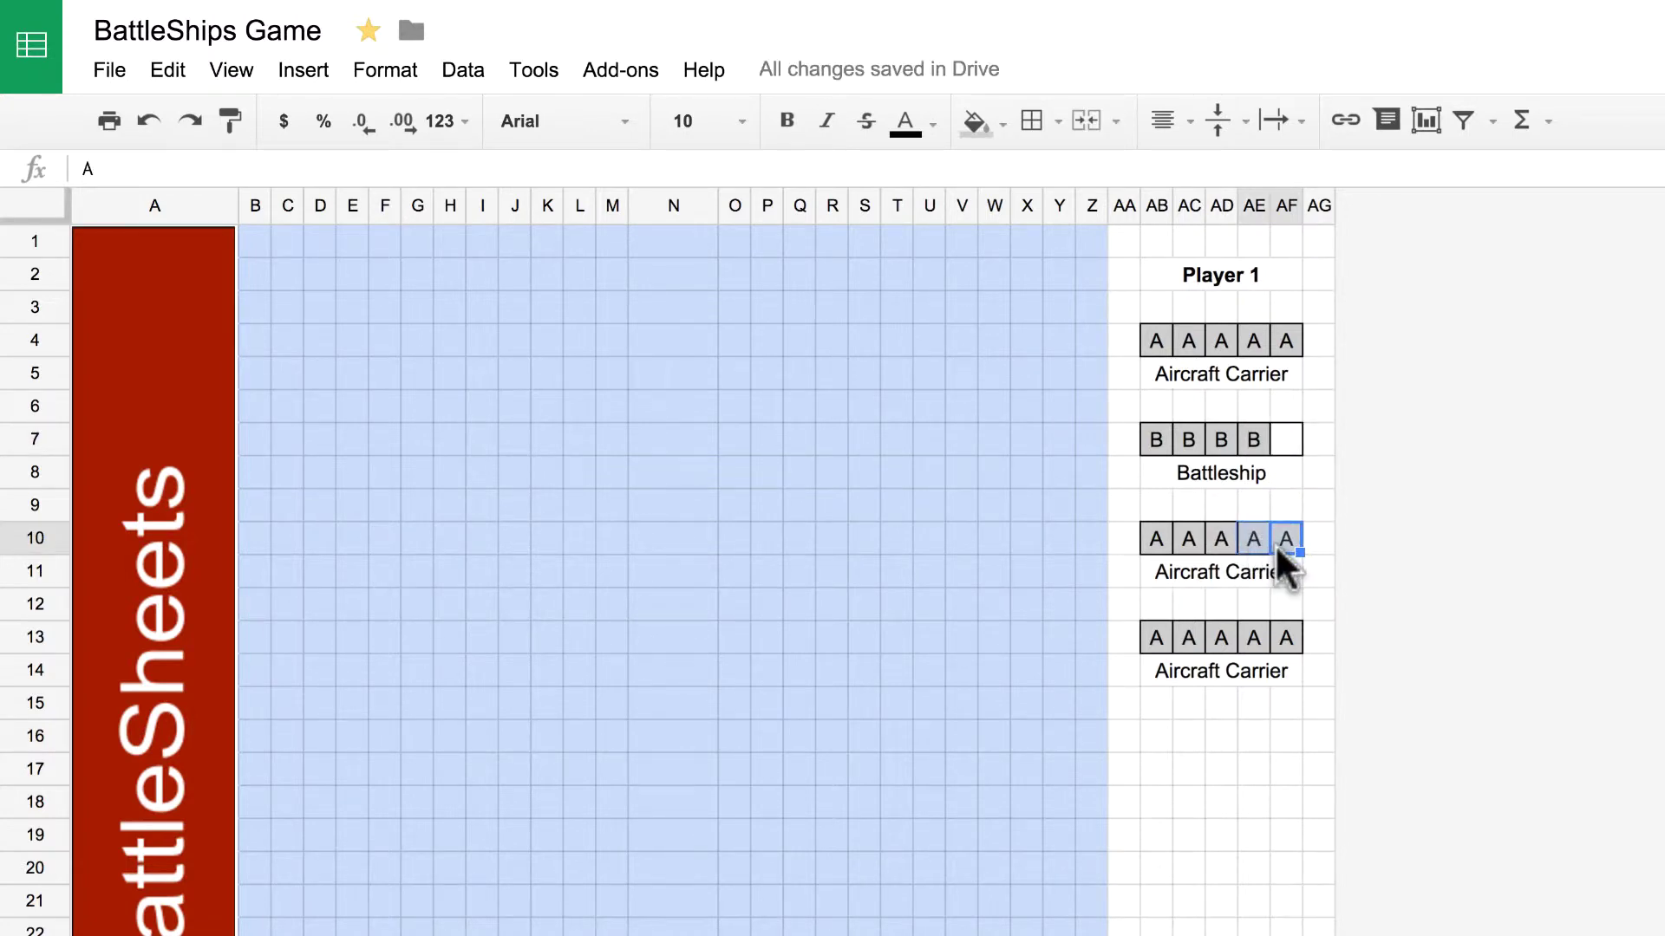
key(Delete)
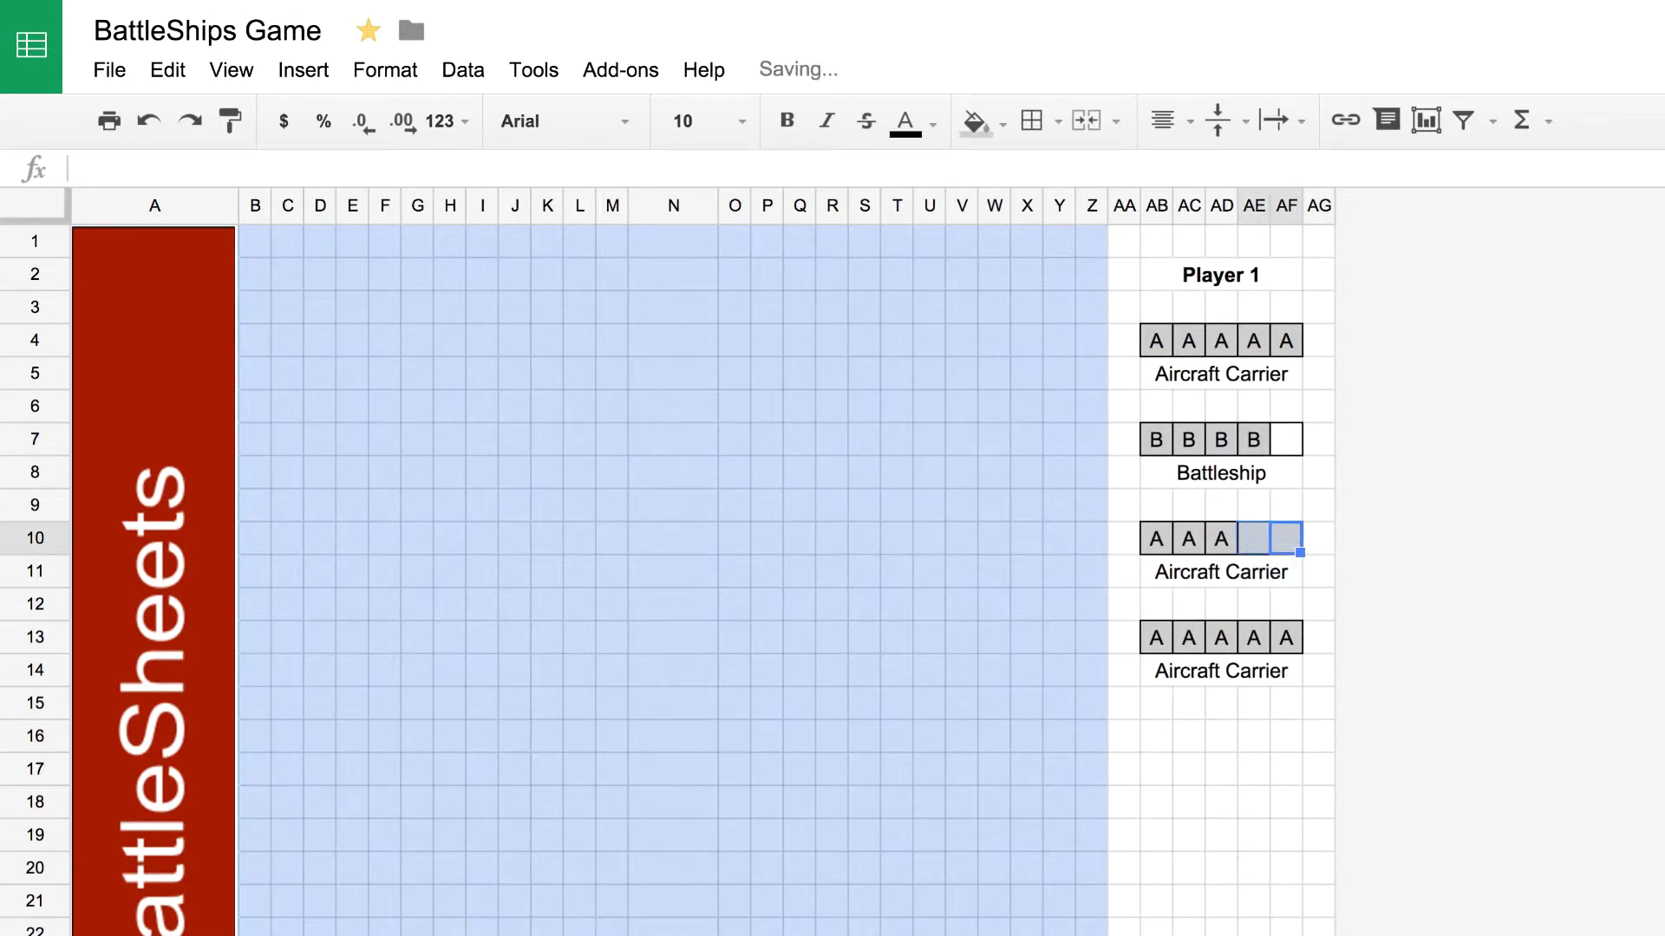
click(1001, 122)
click(1208, 221)
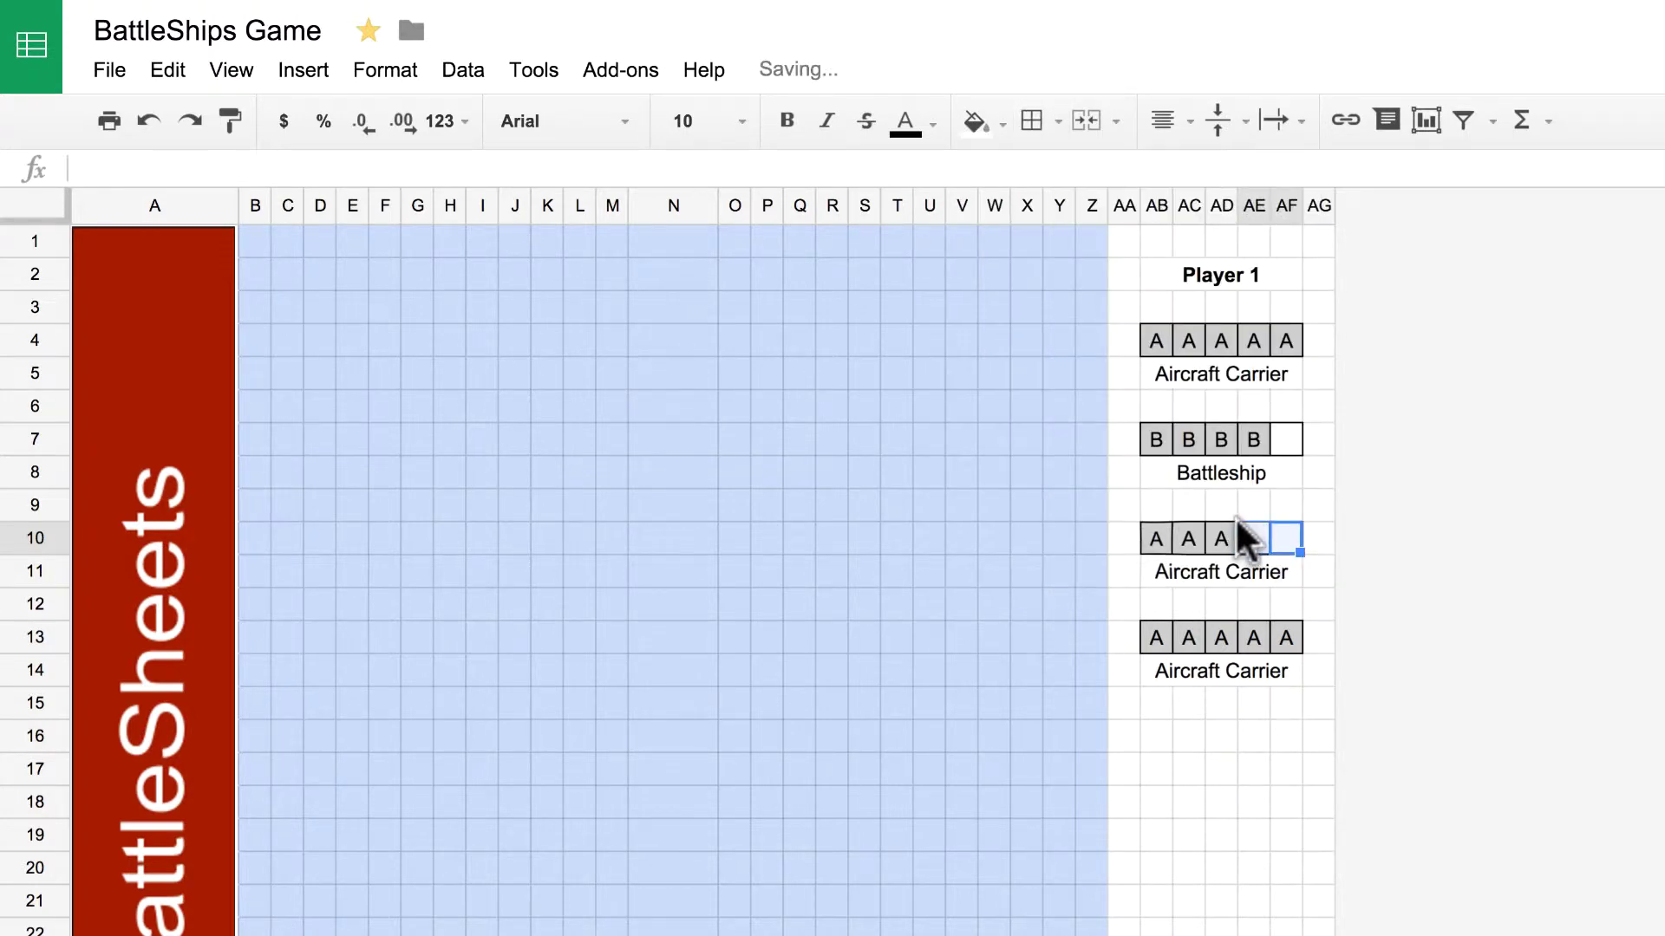
Mark AB10:AD10 with C and rename the third label 'Cruiser'
click(1154, 541)
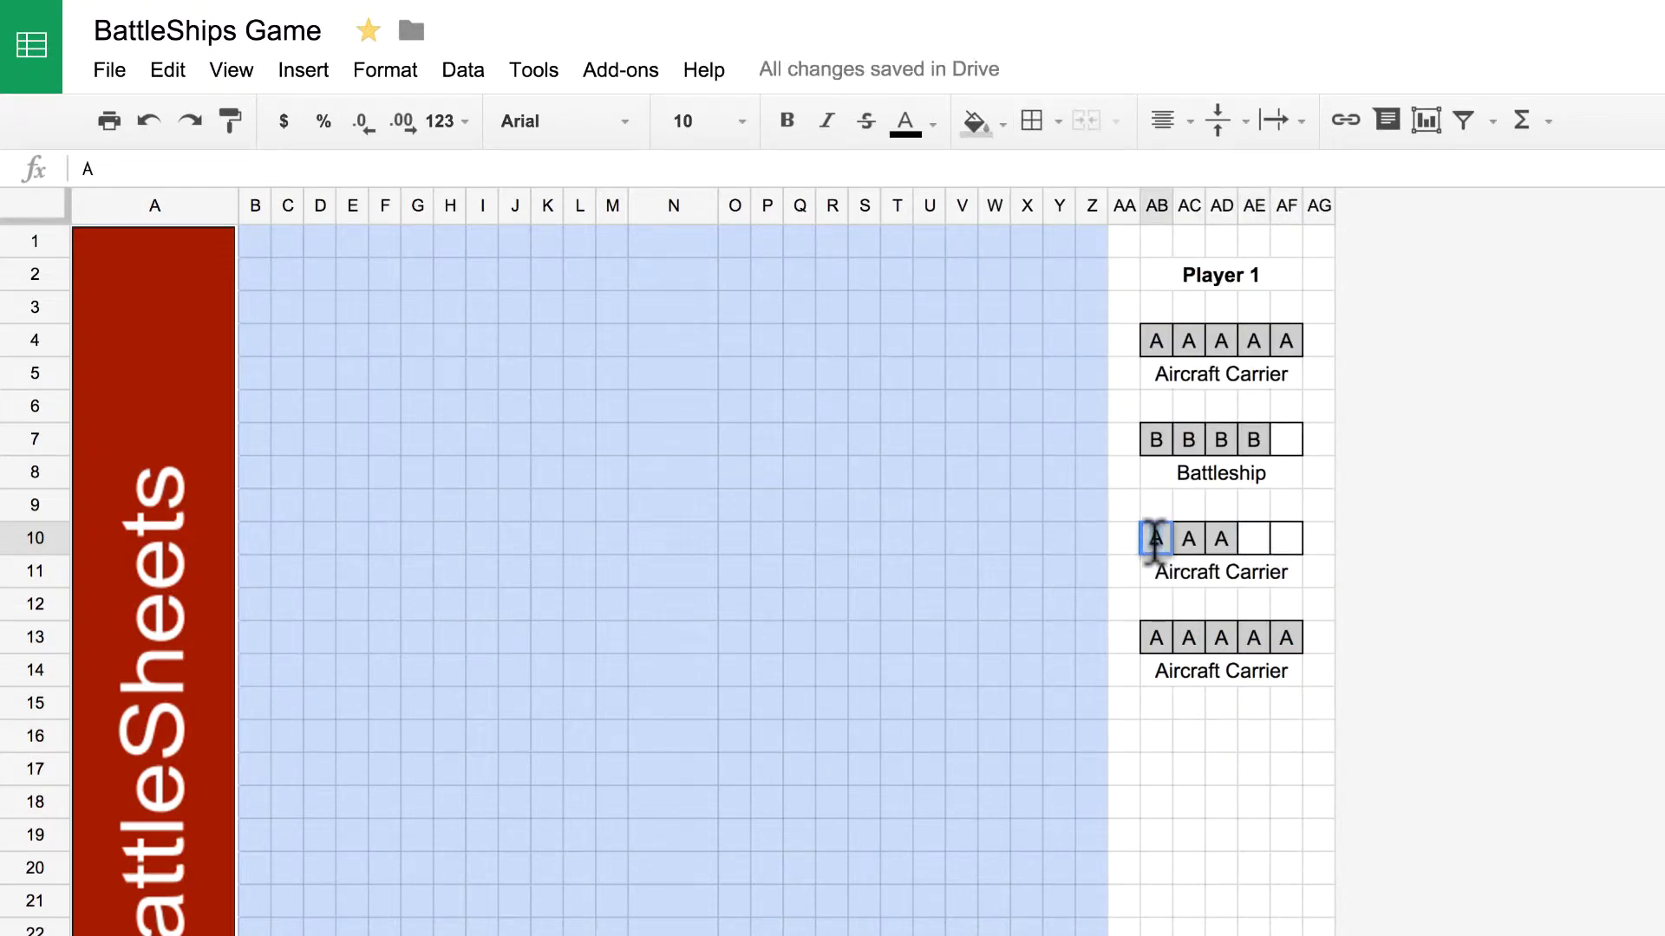
text(C)
click(1189, 541)
text(C)
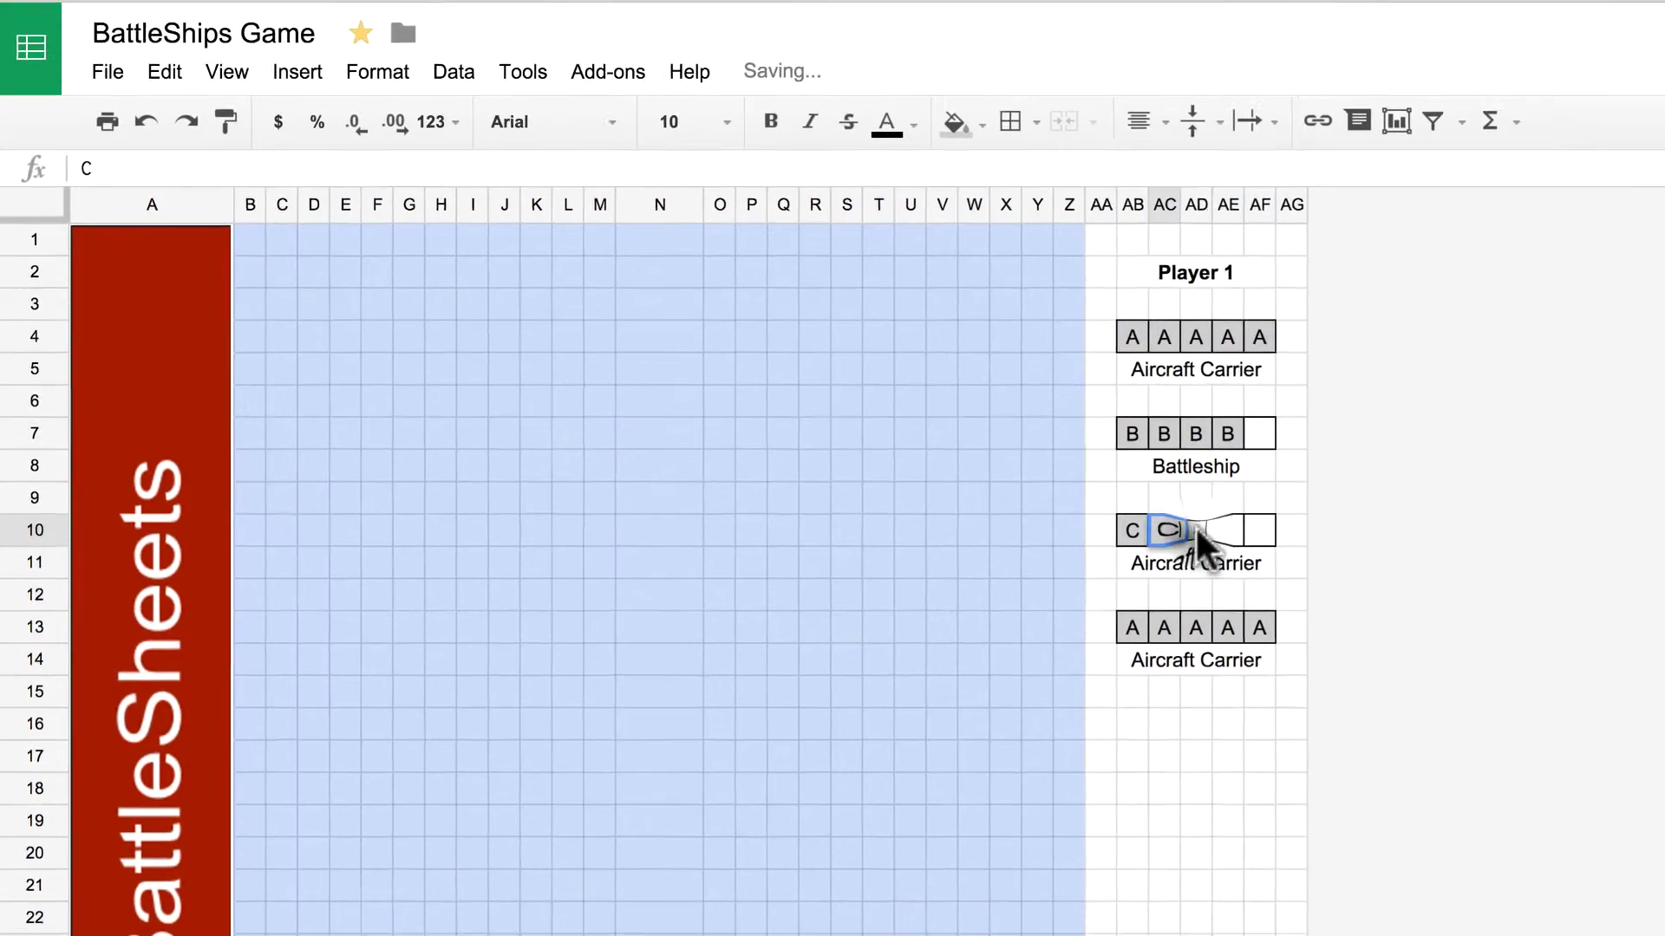
click(1199, 538)
text(C)
click(1196, 569)
double_click(1197, 569)
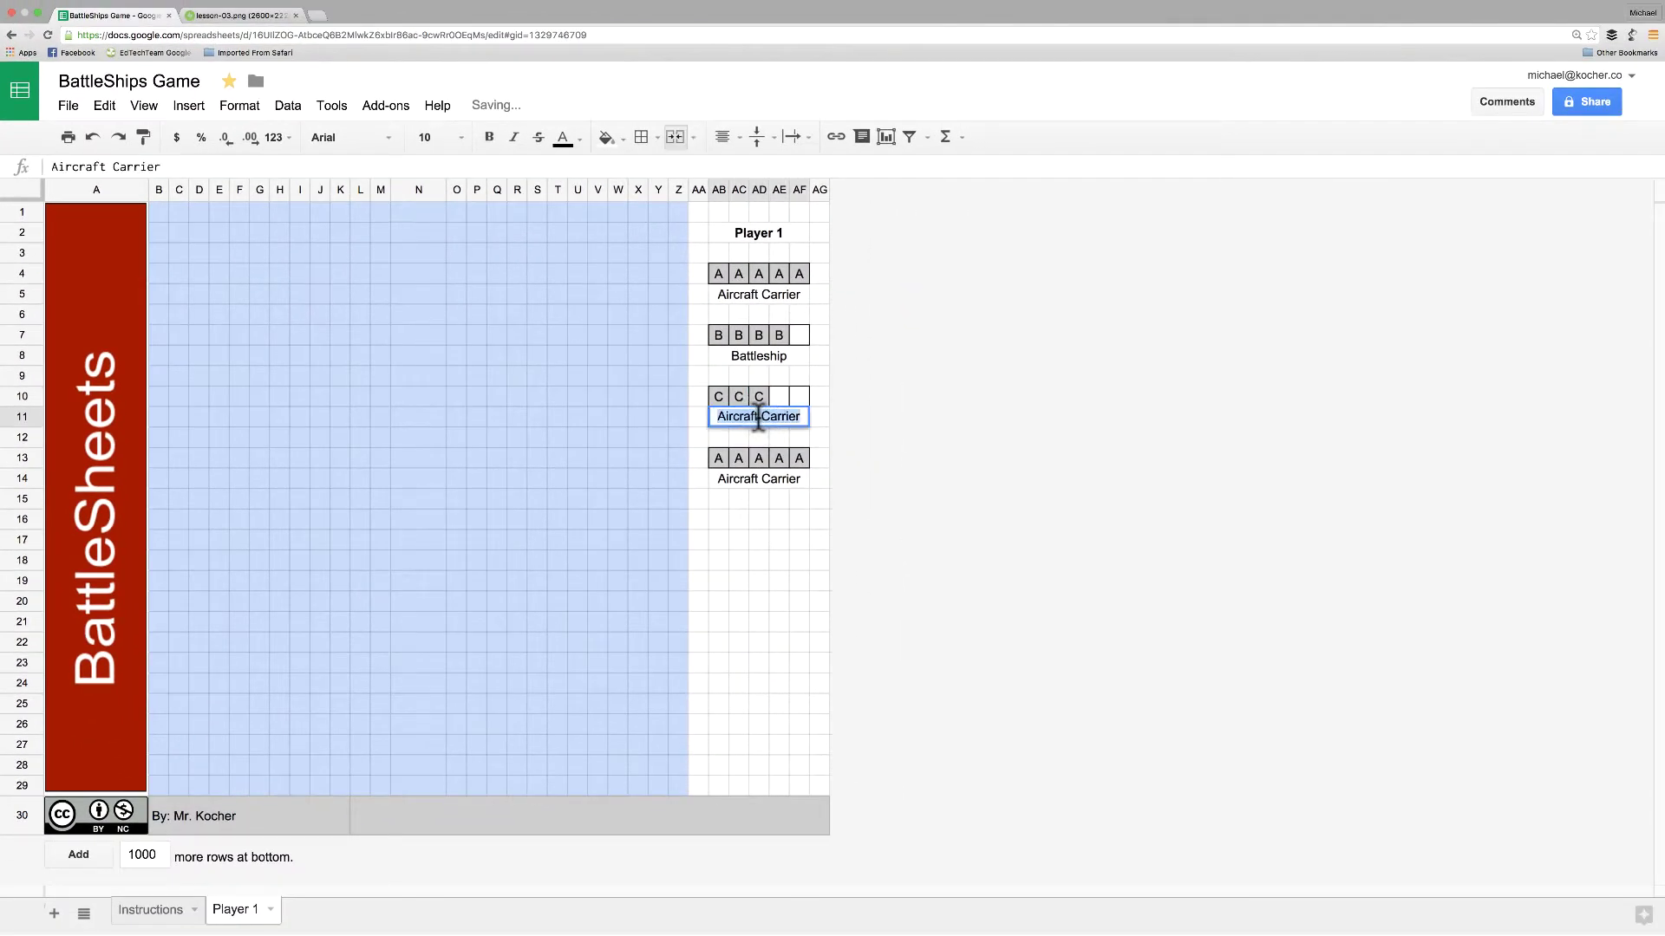
text(Cr)
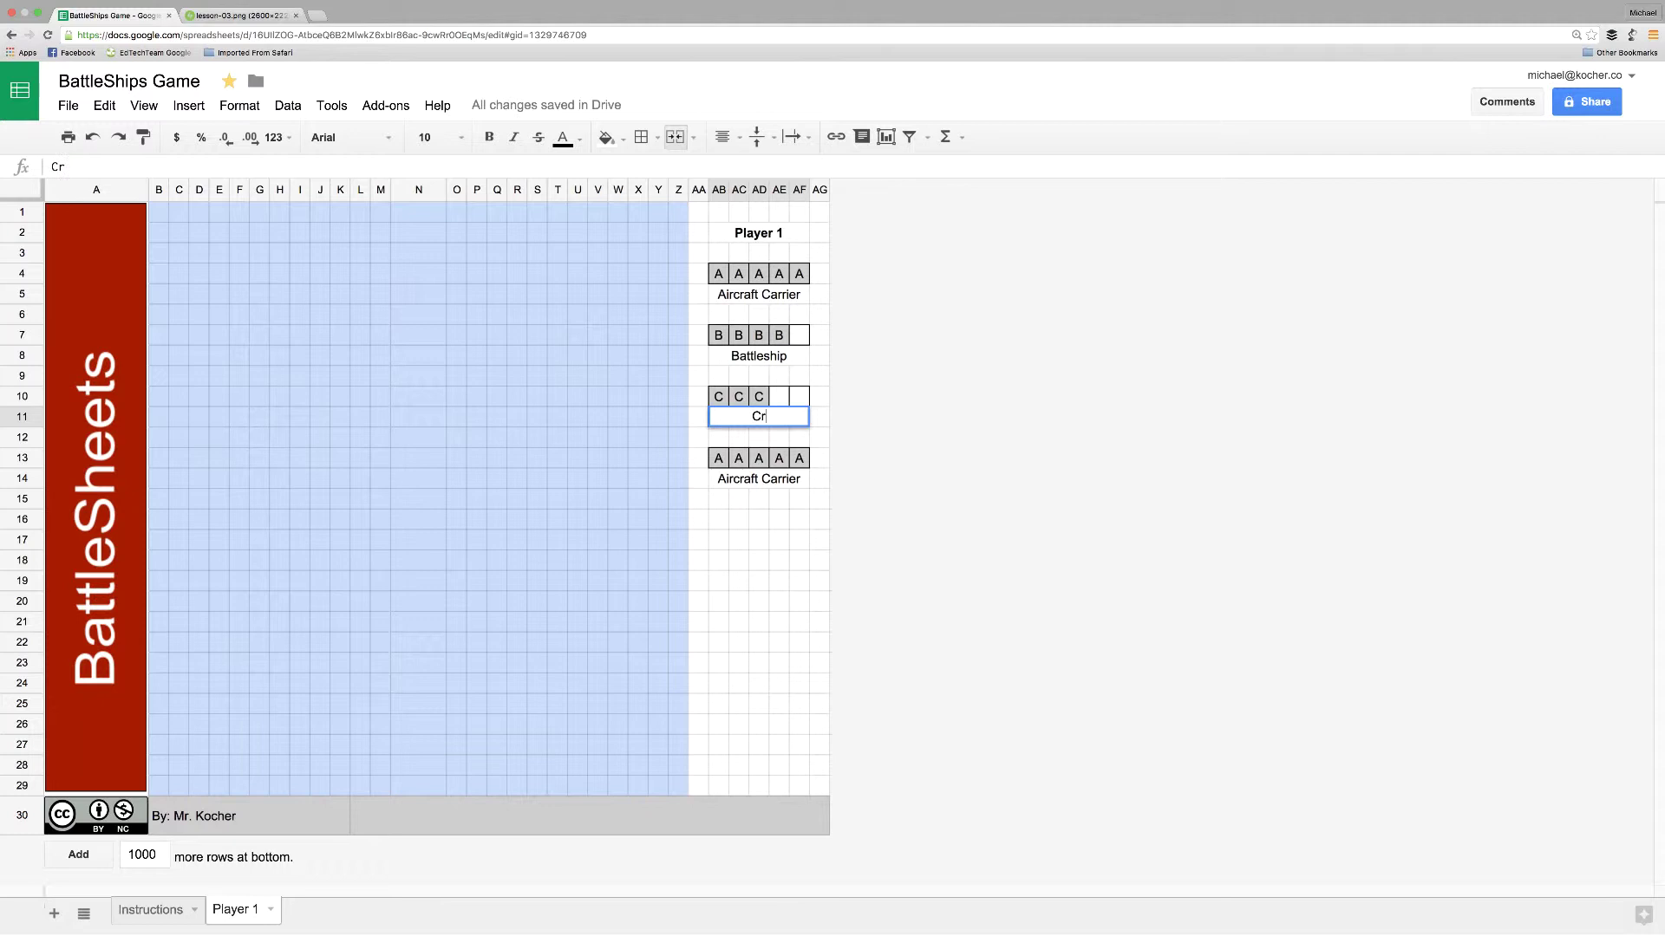
text(uiser)
Fill AD13:AF13 light grey and put an A in each
click(721, 456)
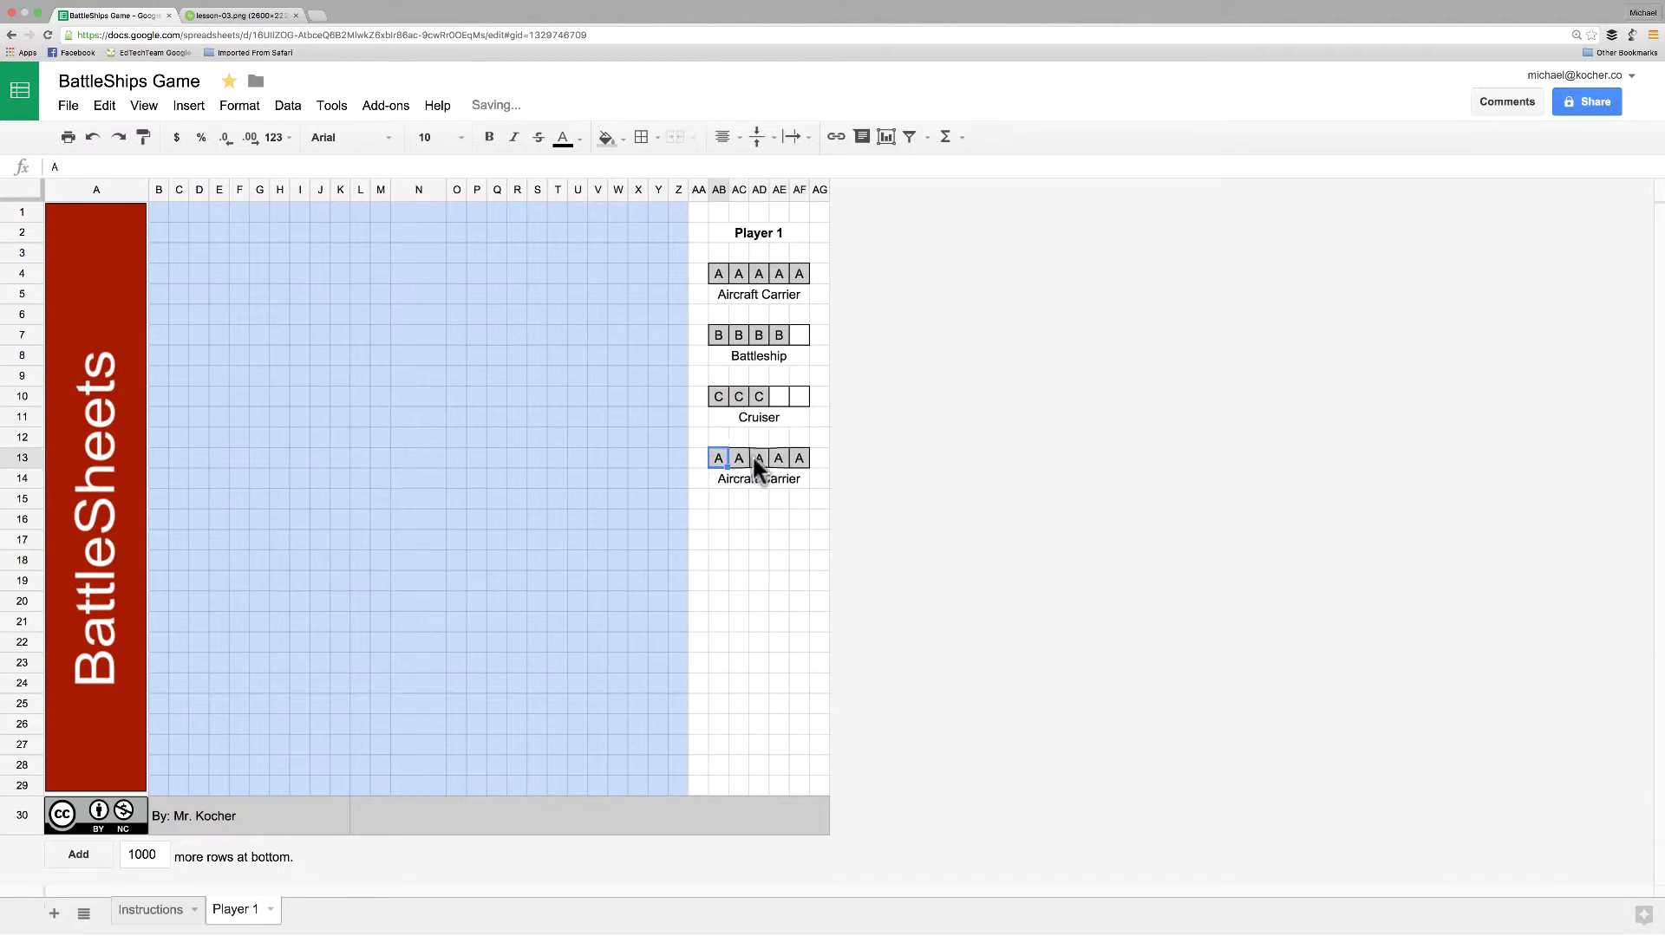
drag(762, 457, 798, 458)
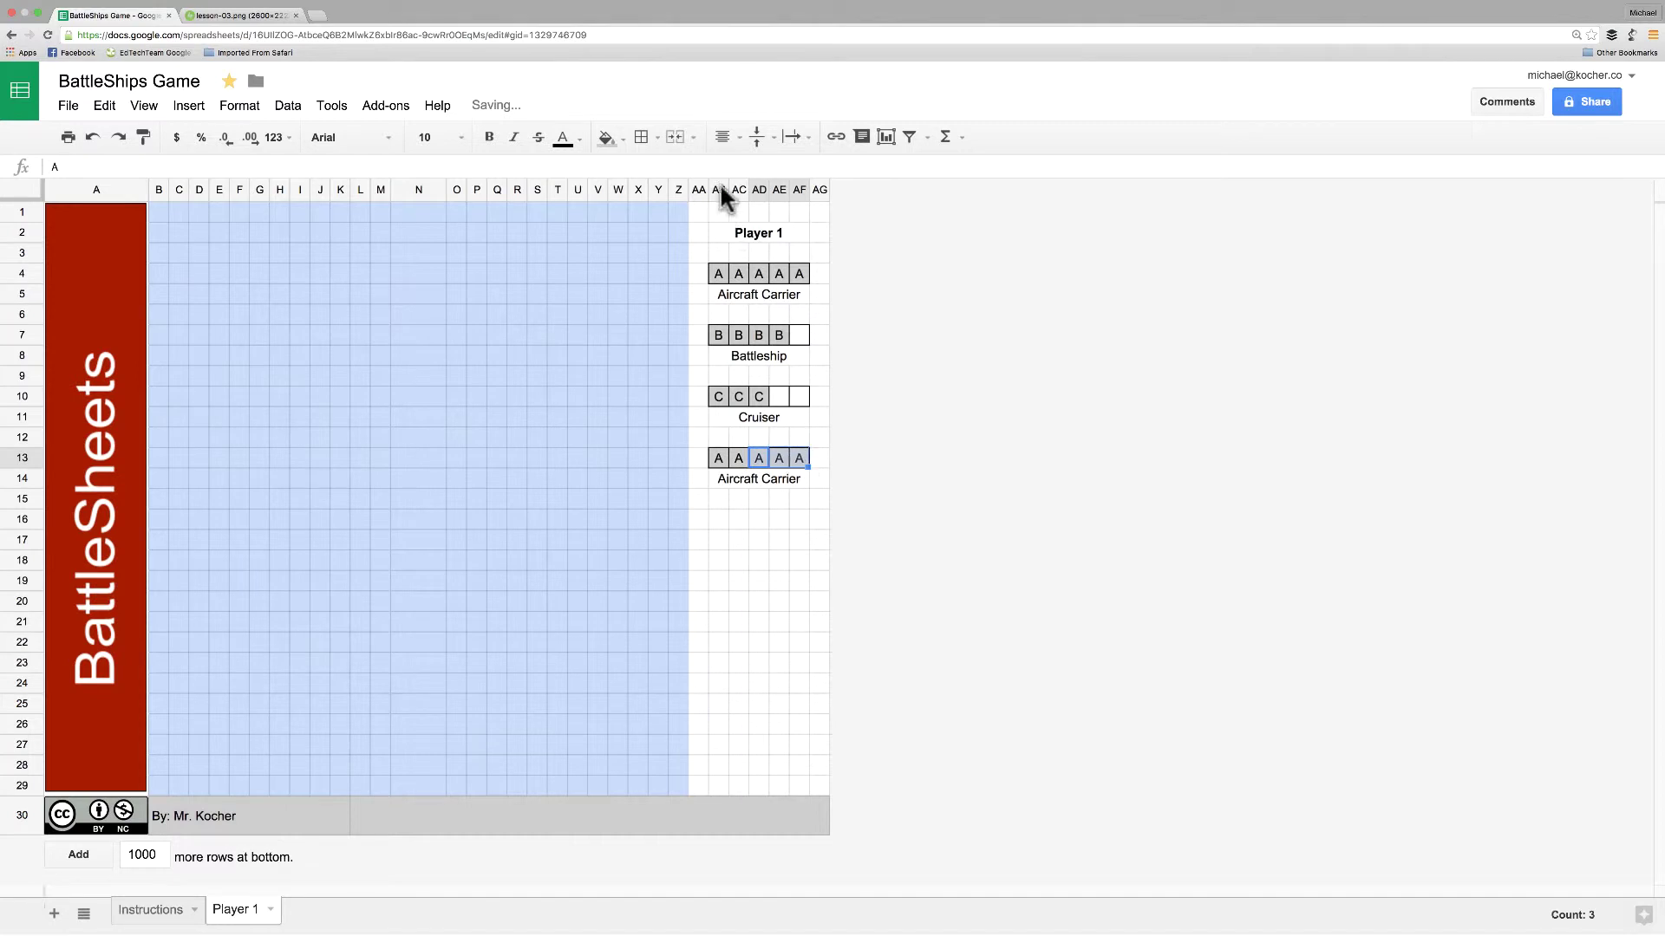
click(604, 136)
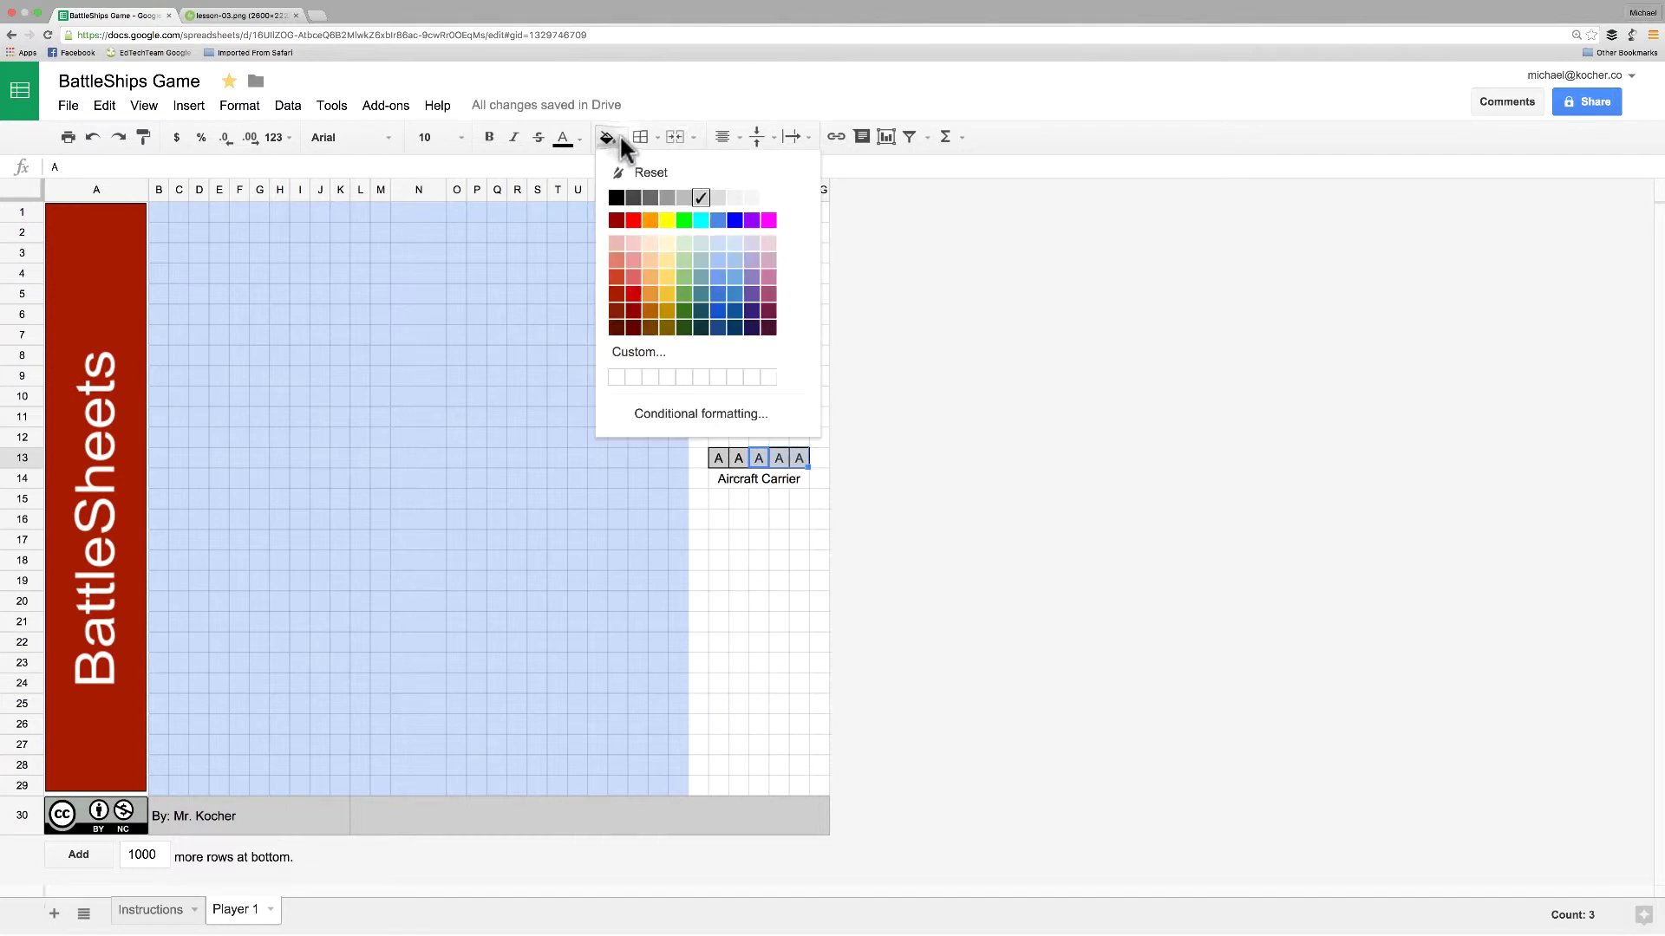
click(765, 199)
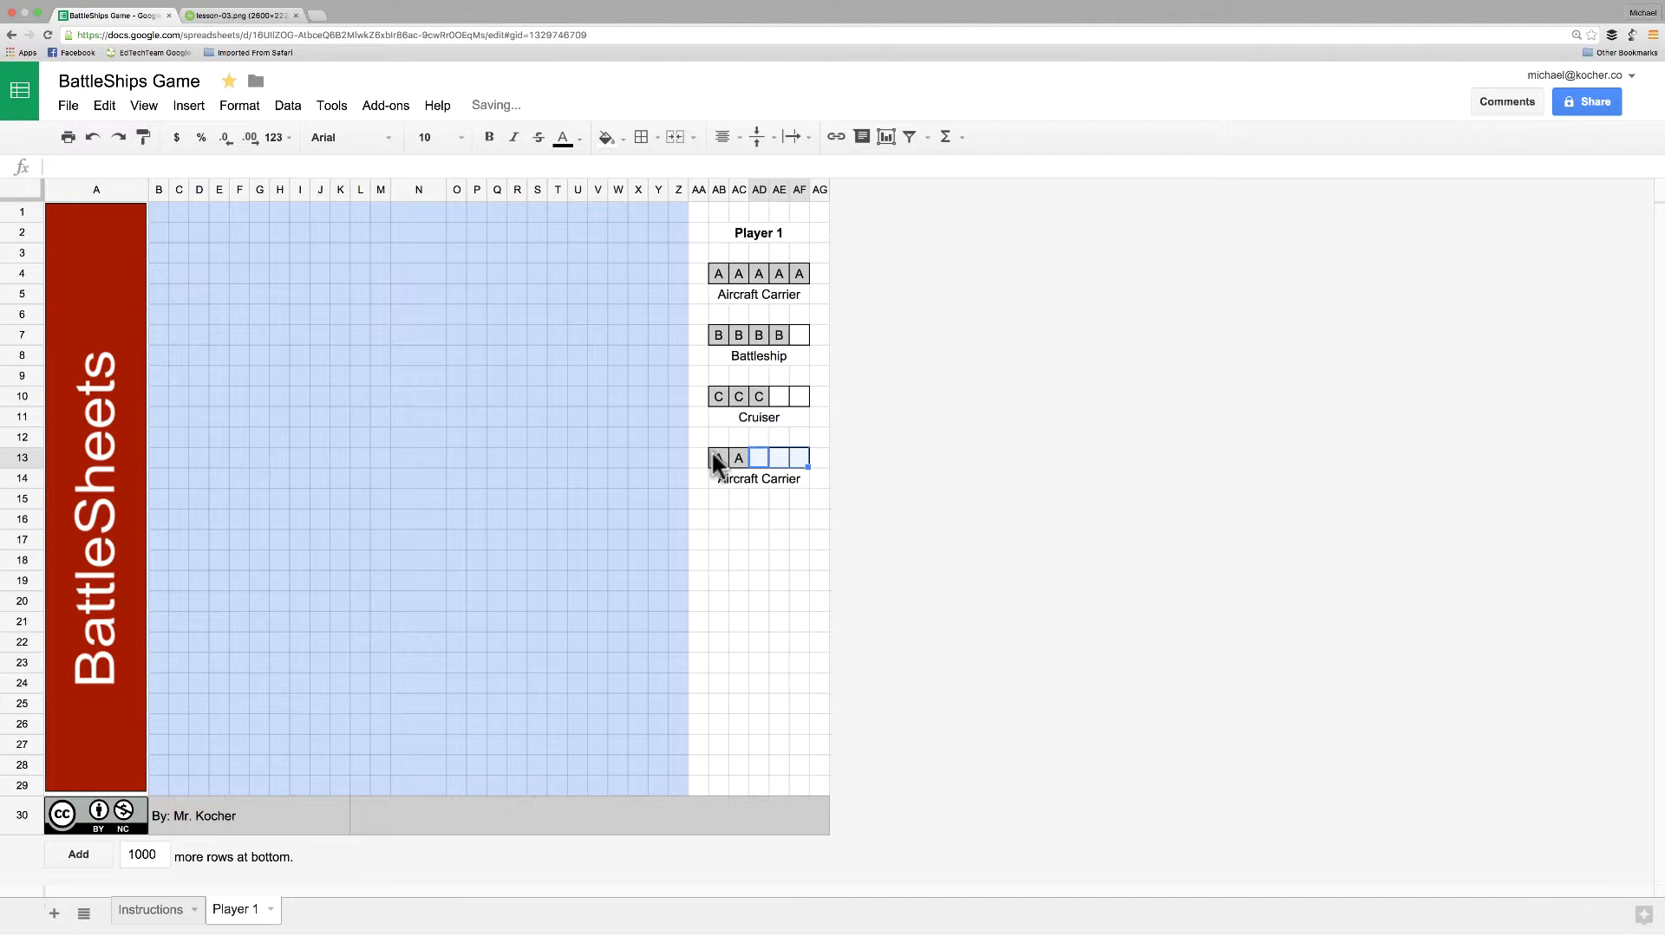
text(A)
key(ctrl+Return)
Clear AE13:AF13 and fill them white
click(779, 458)
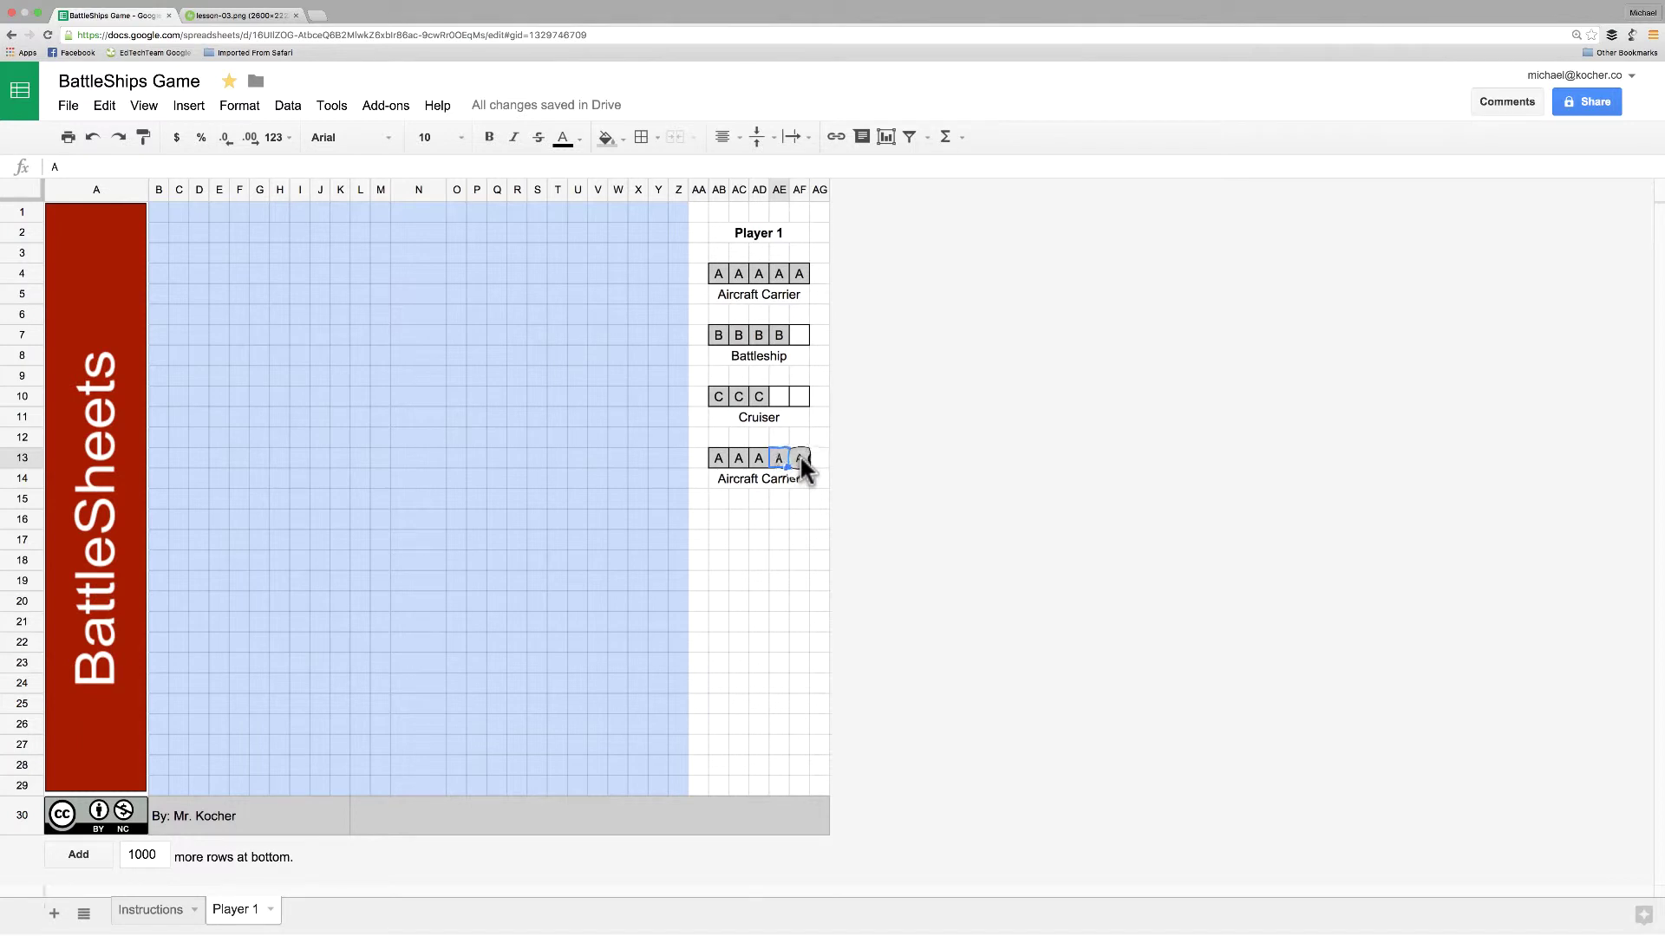
shift+click(800, 458)
key(Delete)
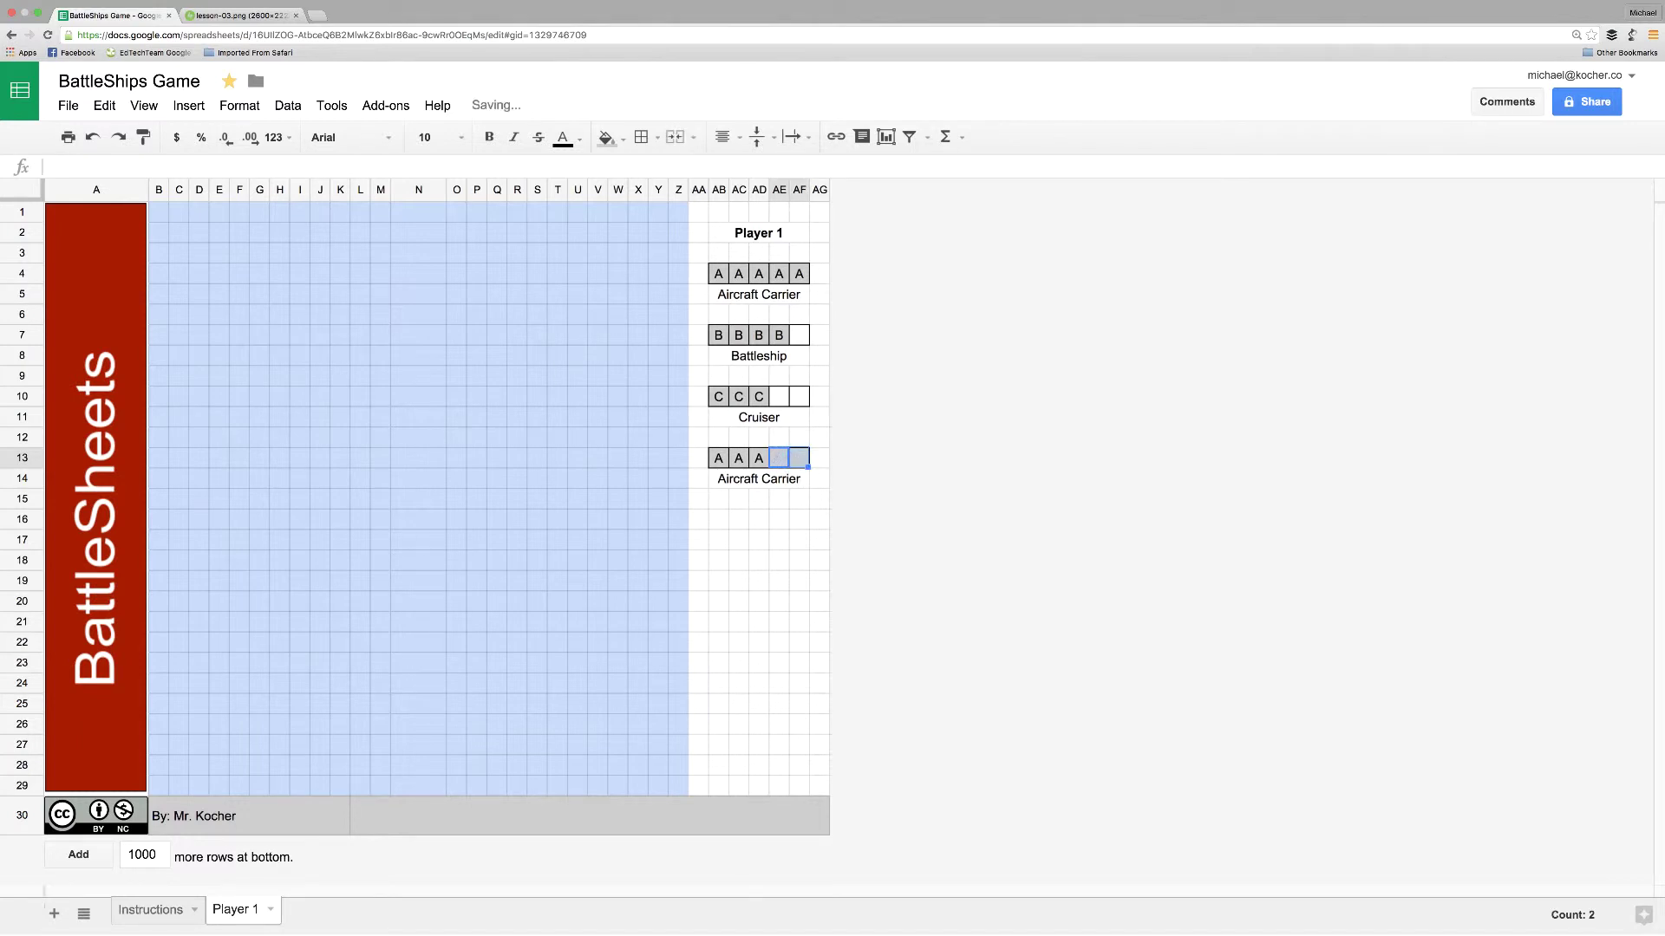
click(607, 137)
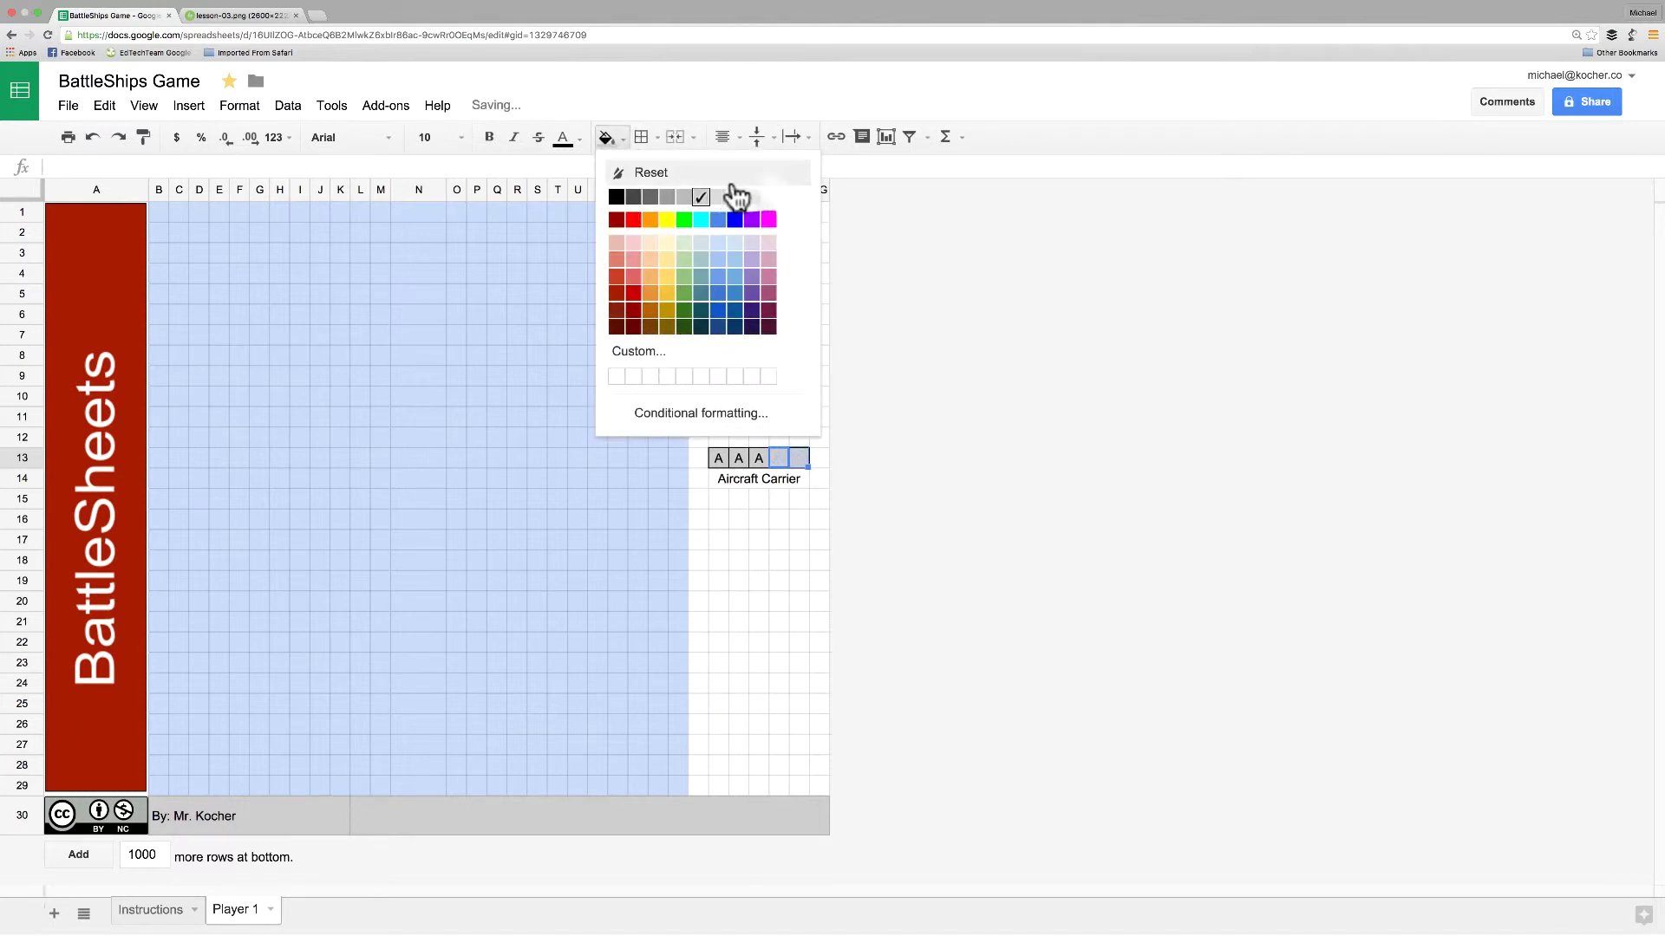
click(768, 198)
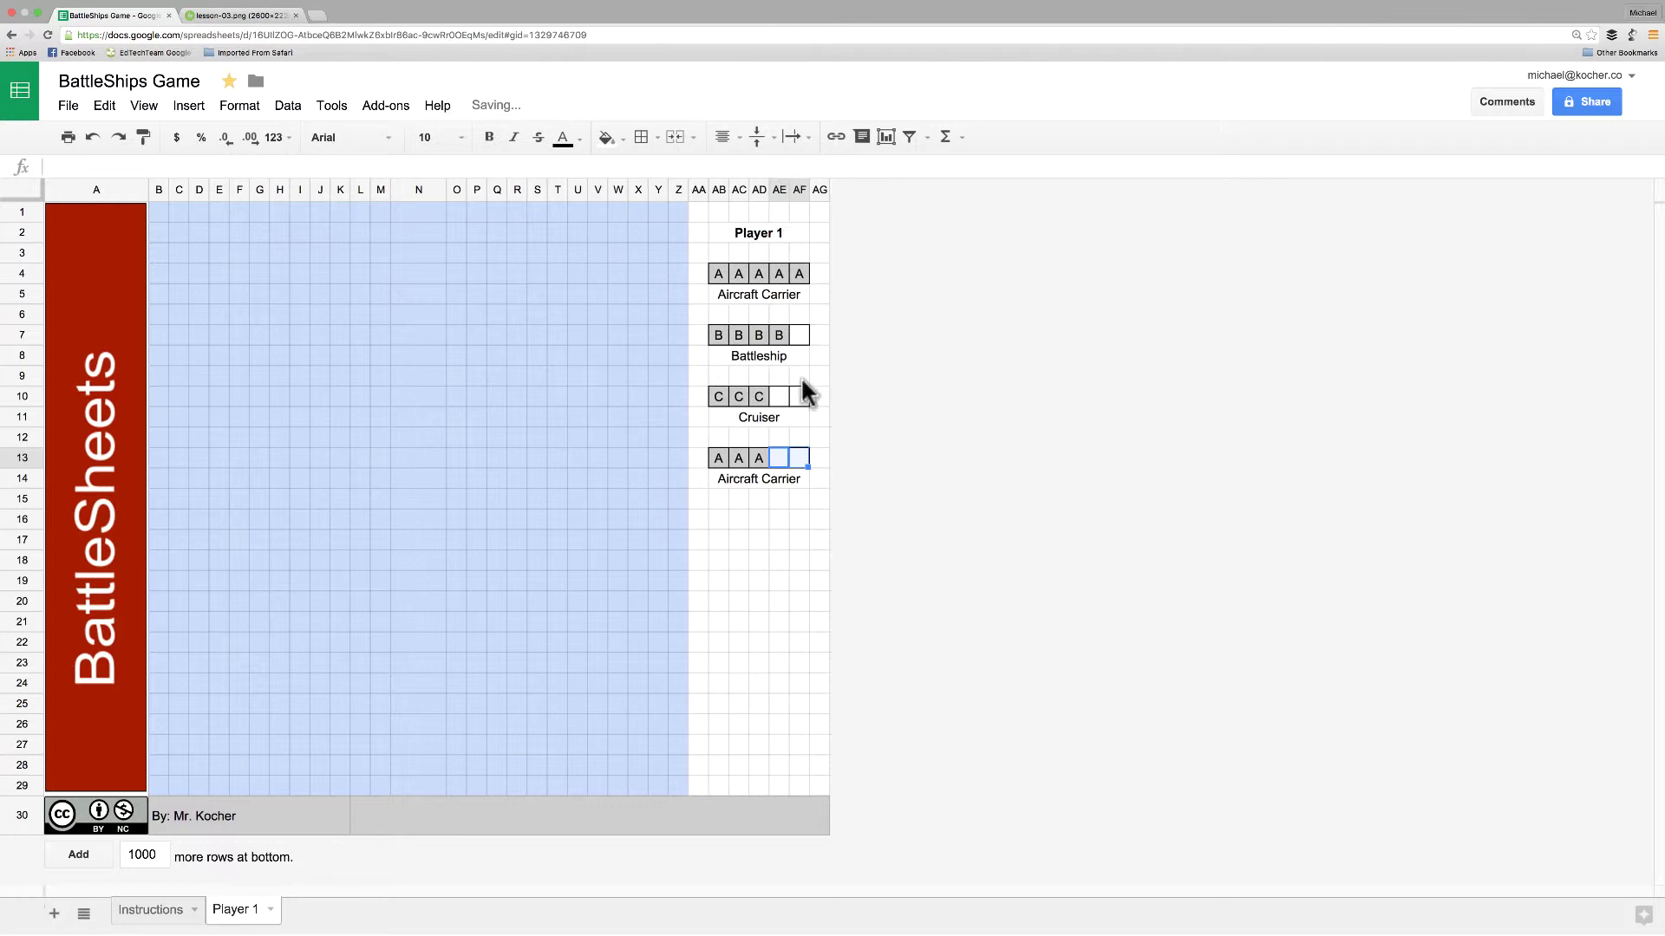
Change the row 13 letters to D and rename the label 'Destroyer'
click(760, 460)
double_click(759, 458)
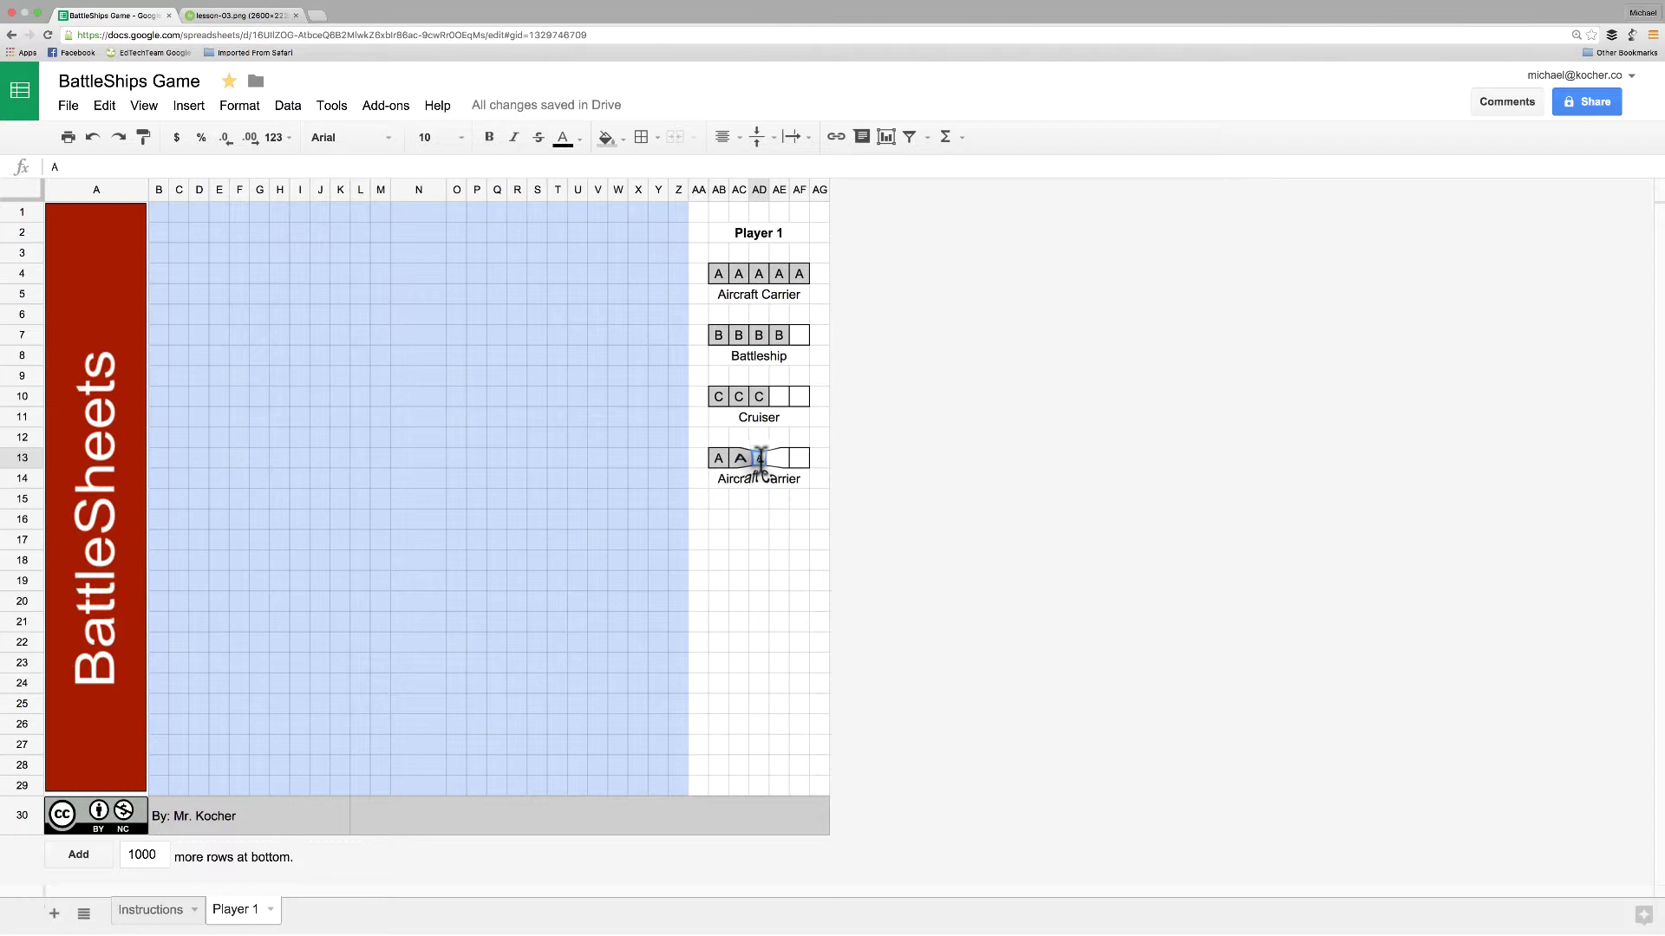
text(D)
double_click(718, 454)
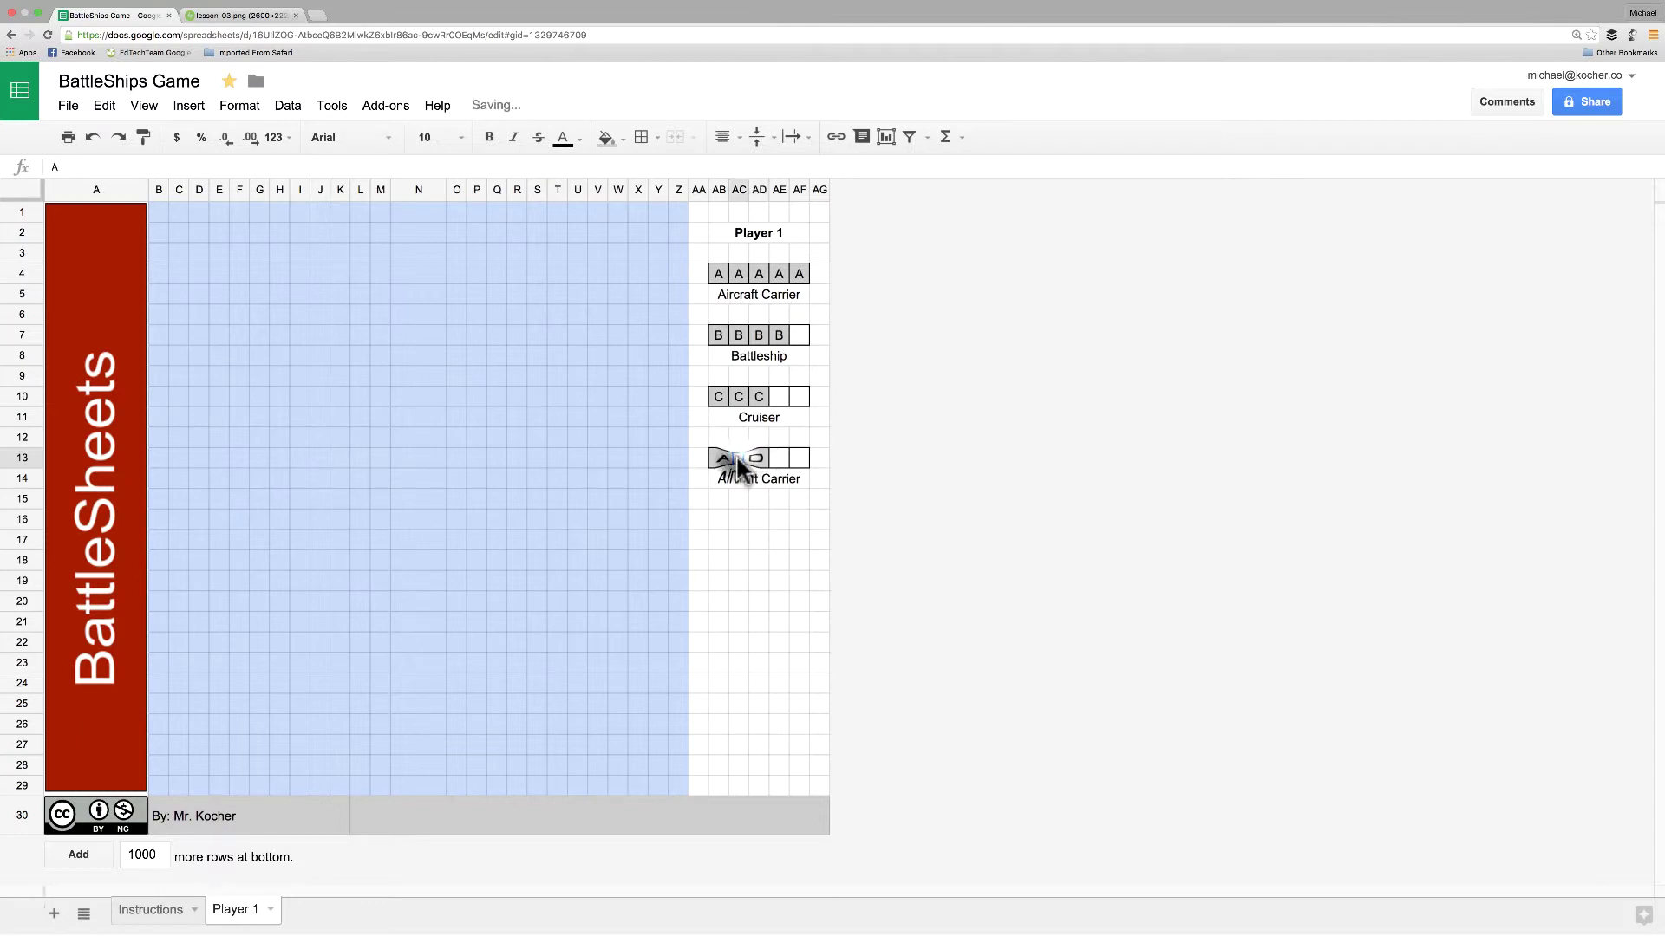
text(D)
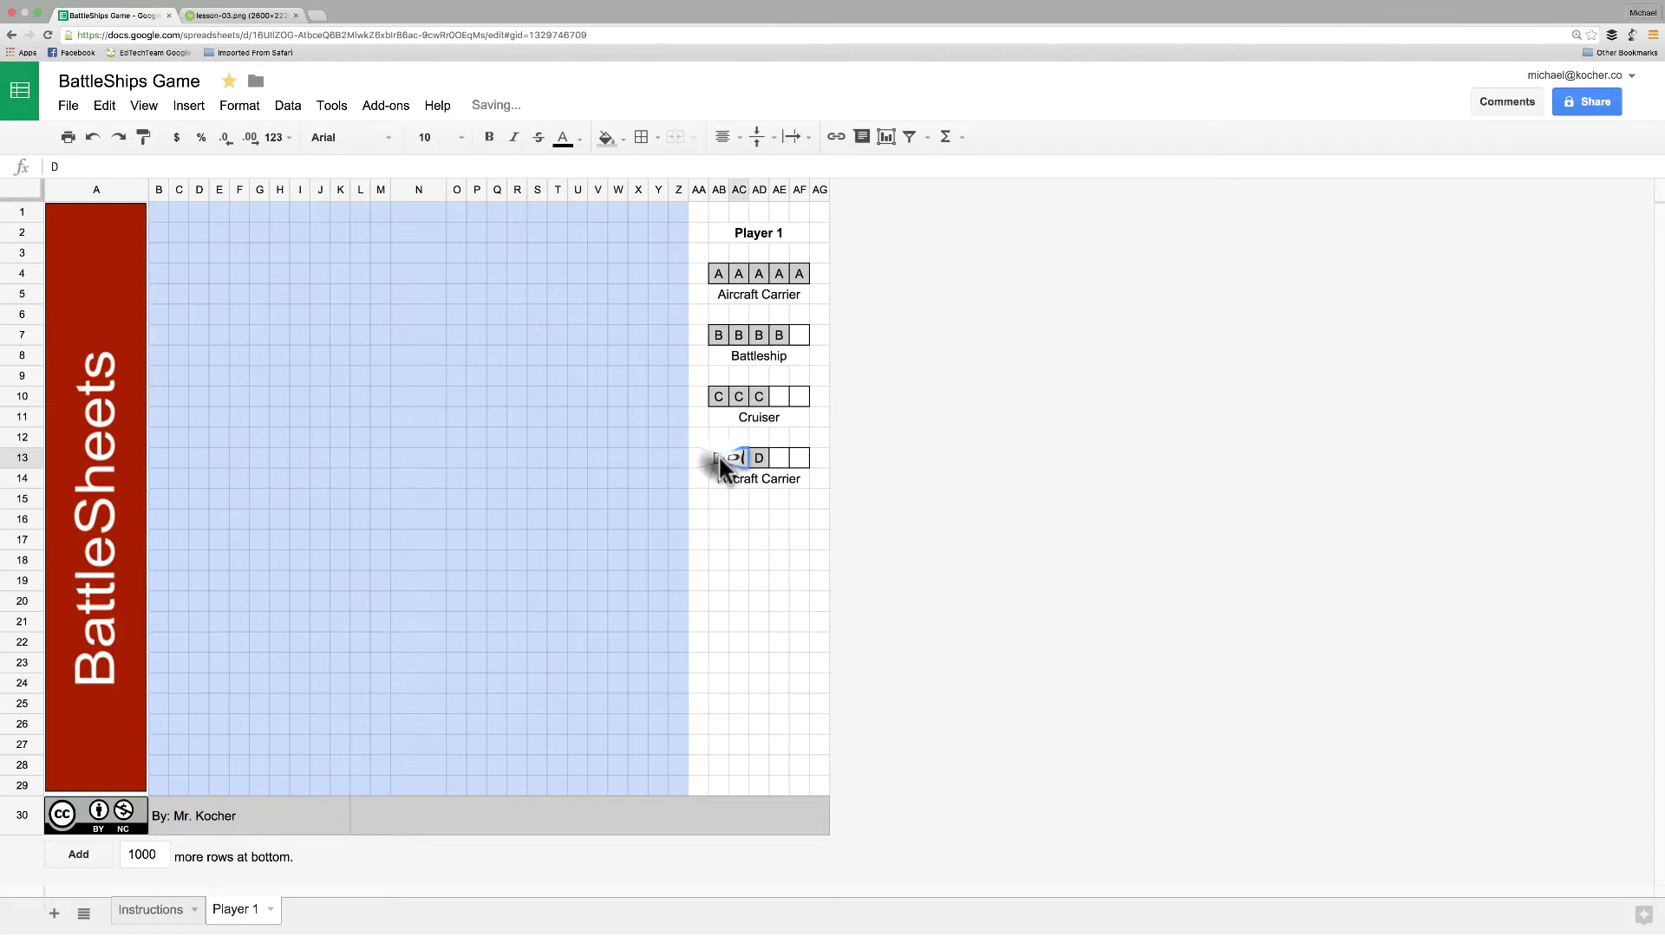
click(757, 478)
text(Destroy)
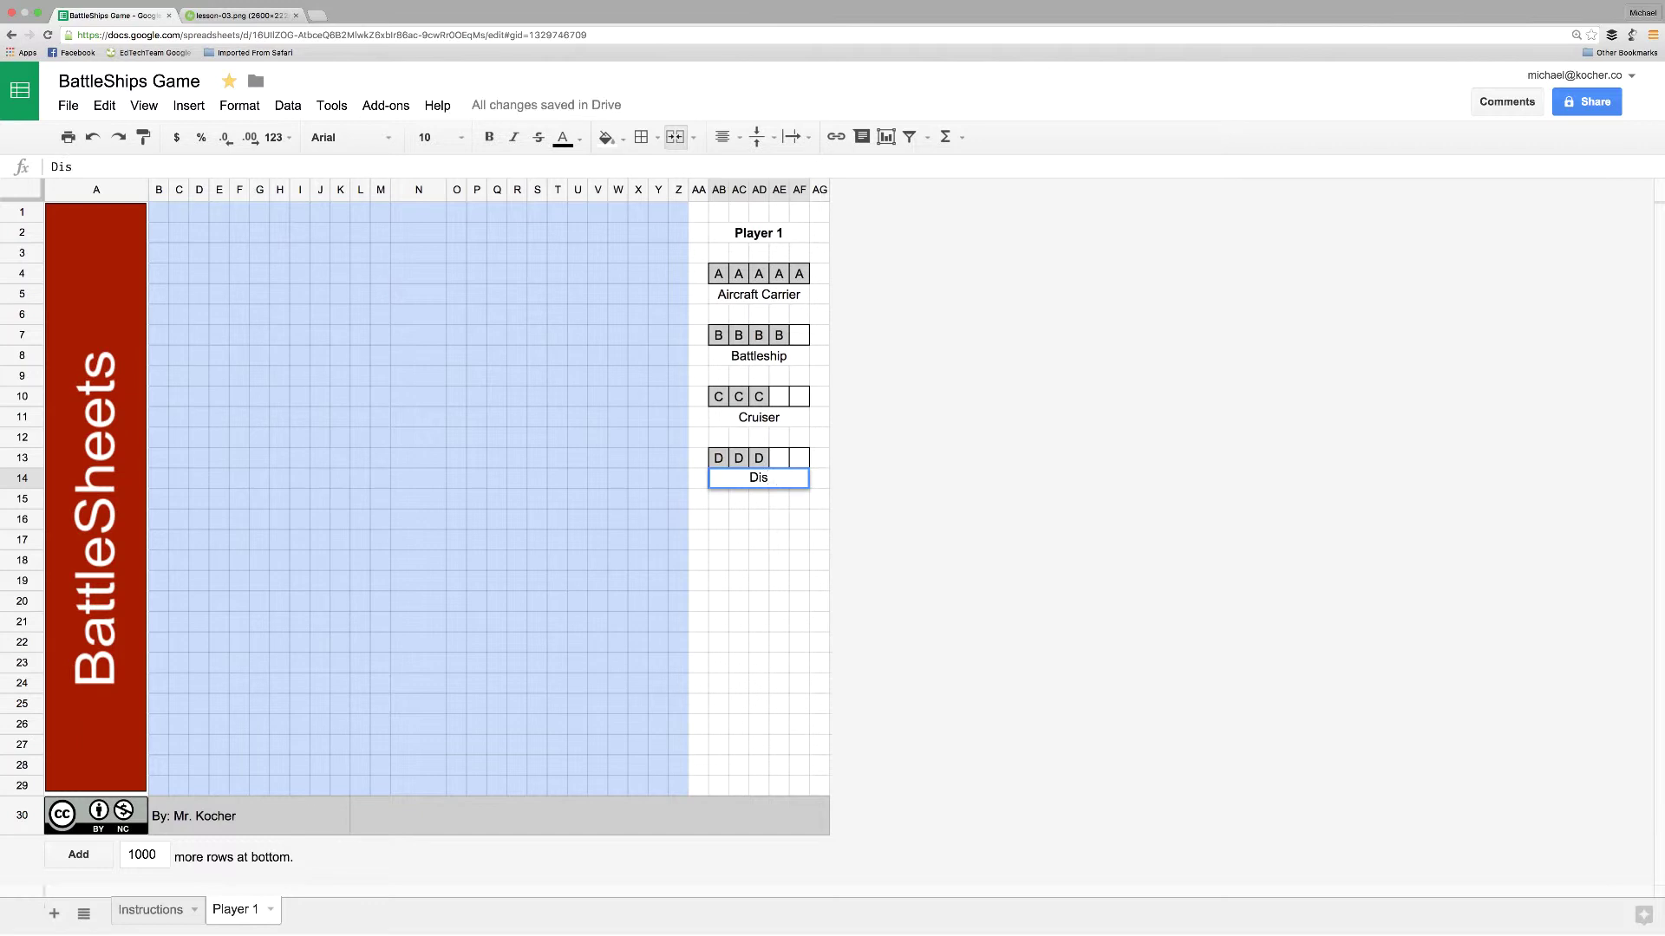
text(er)
click(759, 519)
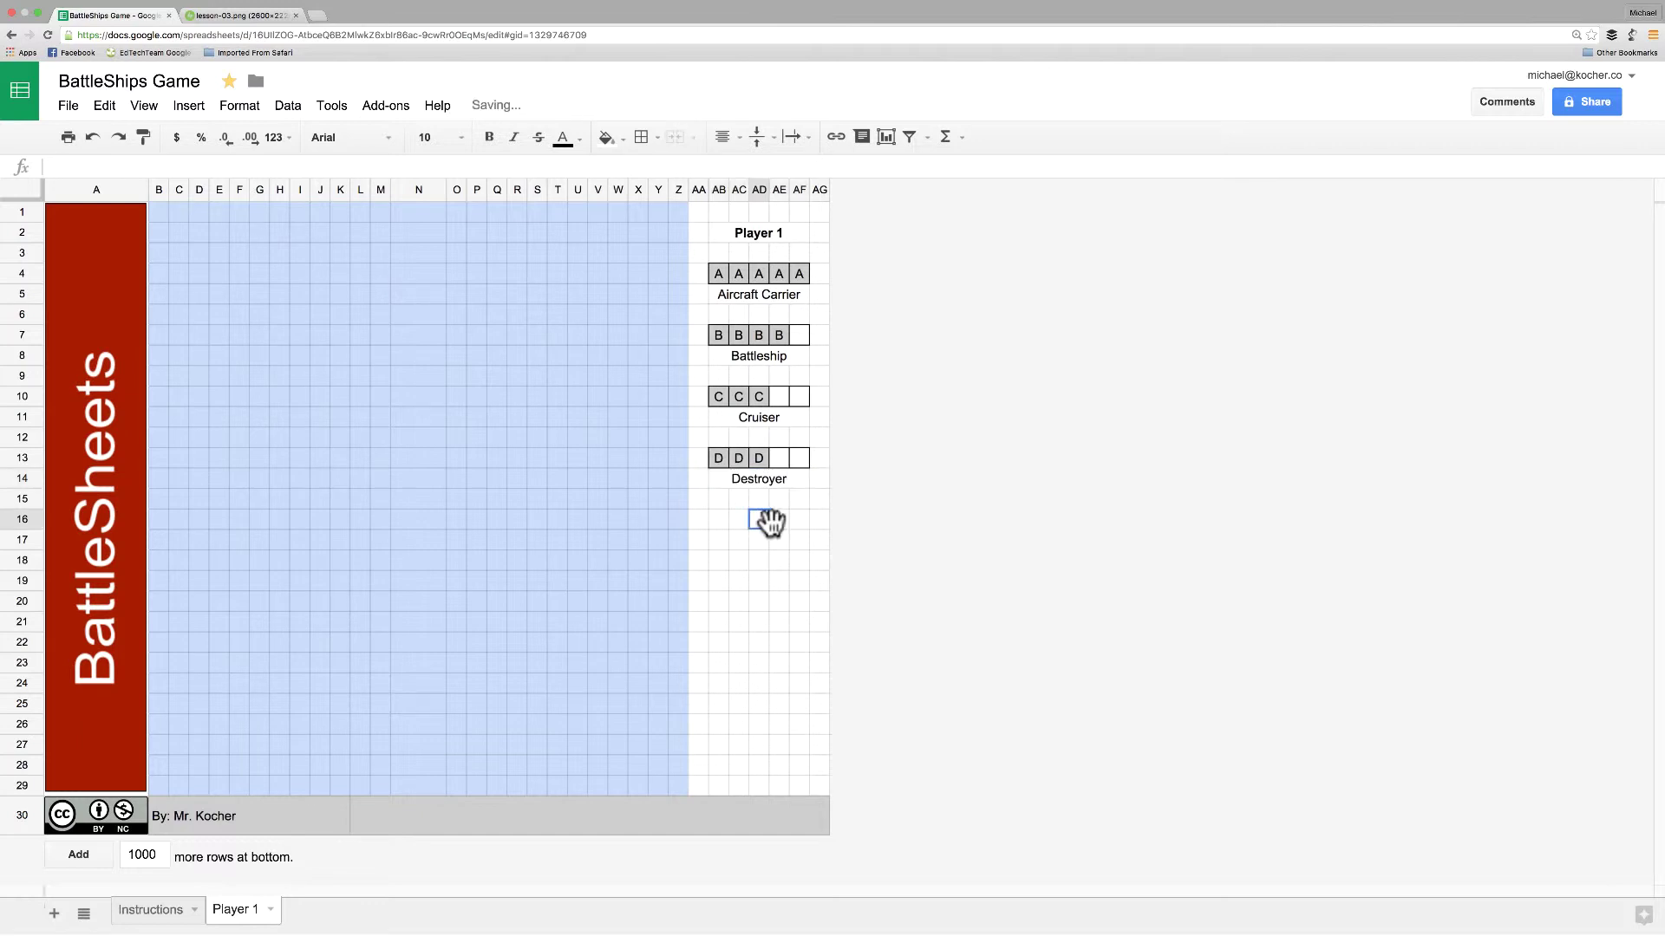
Copy the Destroyer entry into rows 16–17 and make its third square white
drag(719, 455, 795, 476)
key(super+c)
click(720, 520)
key(super+v)
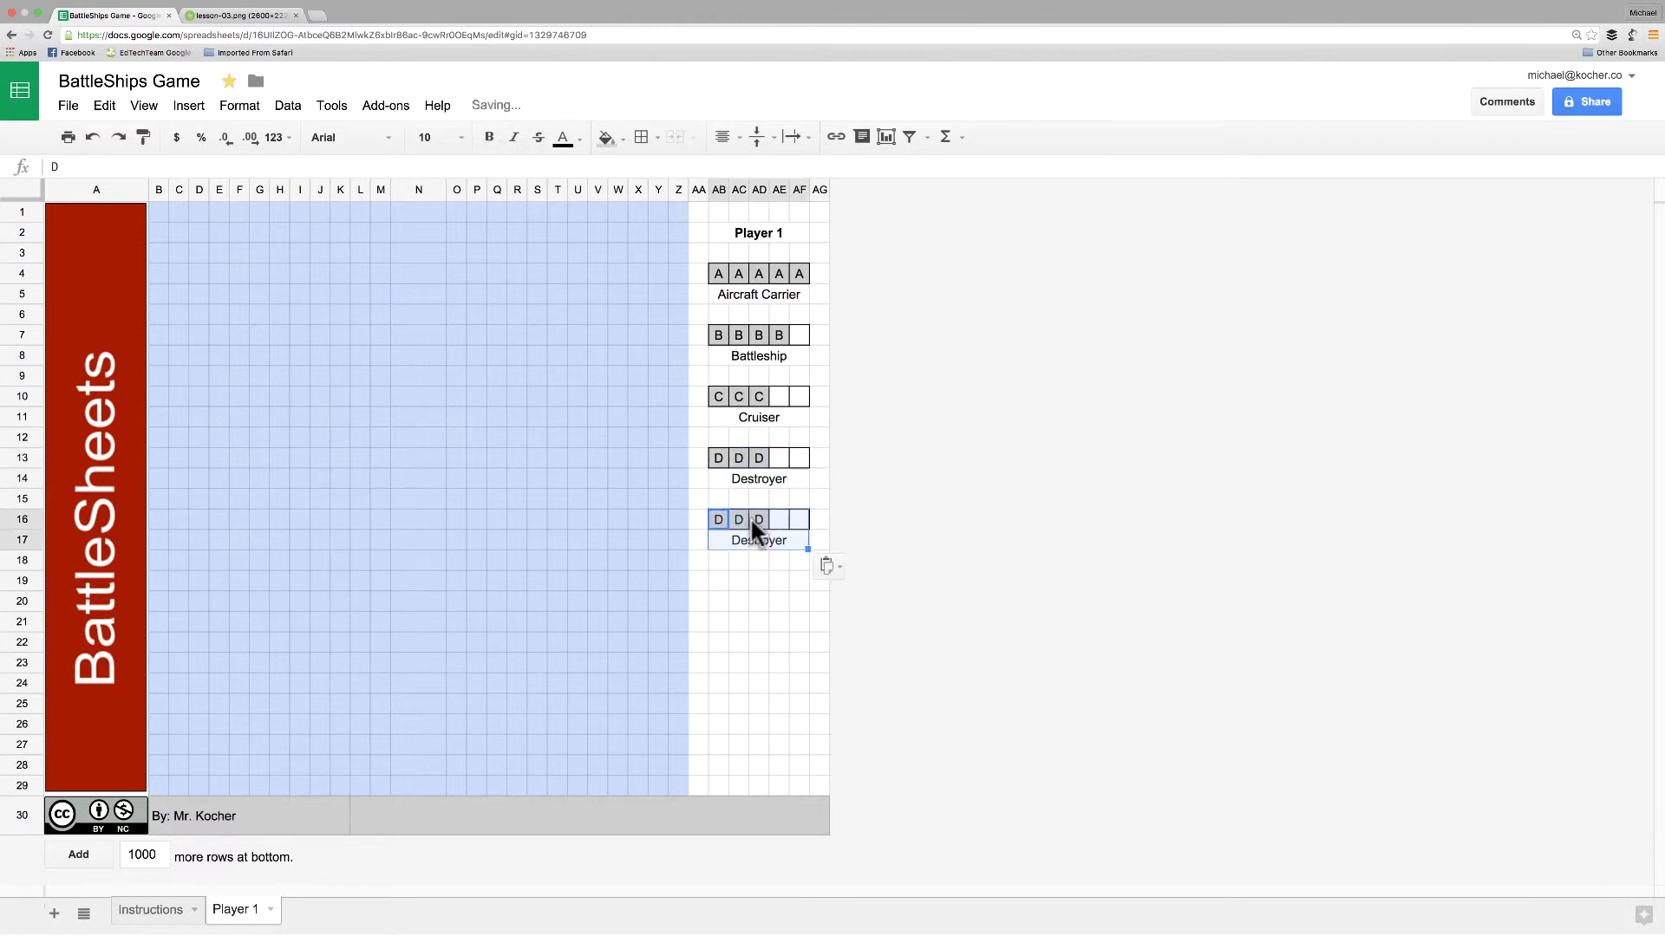
click(761, 520)
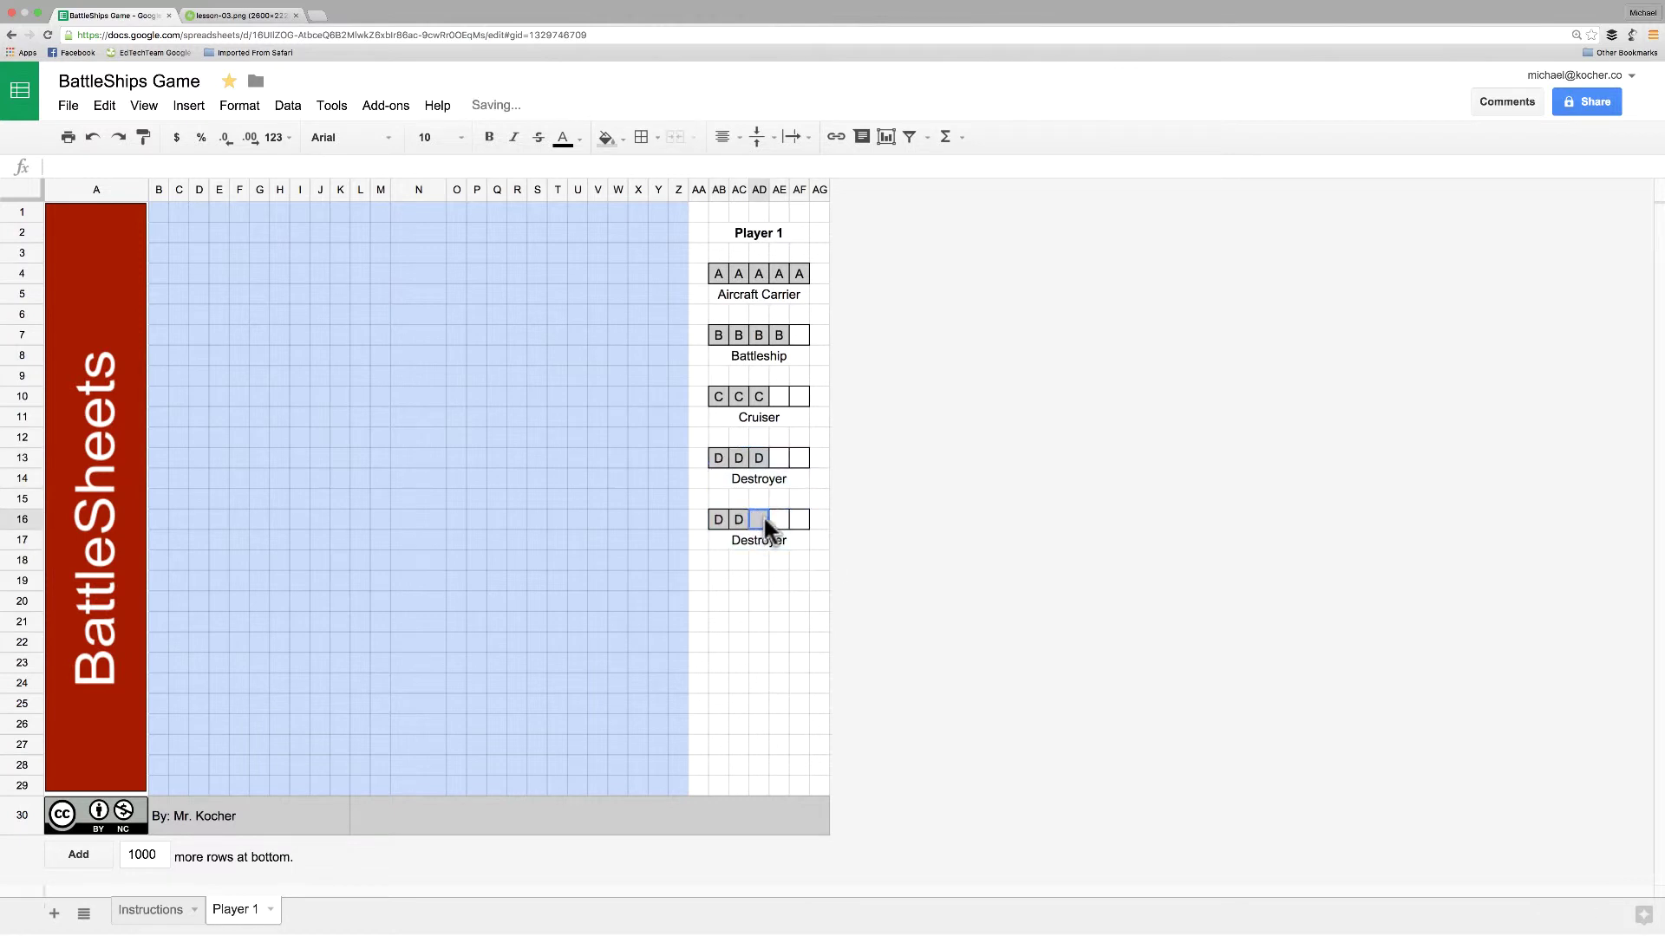
click(620, 142)
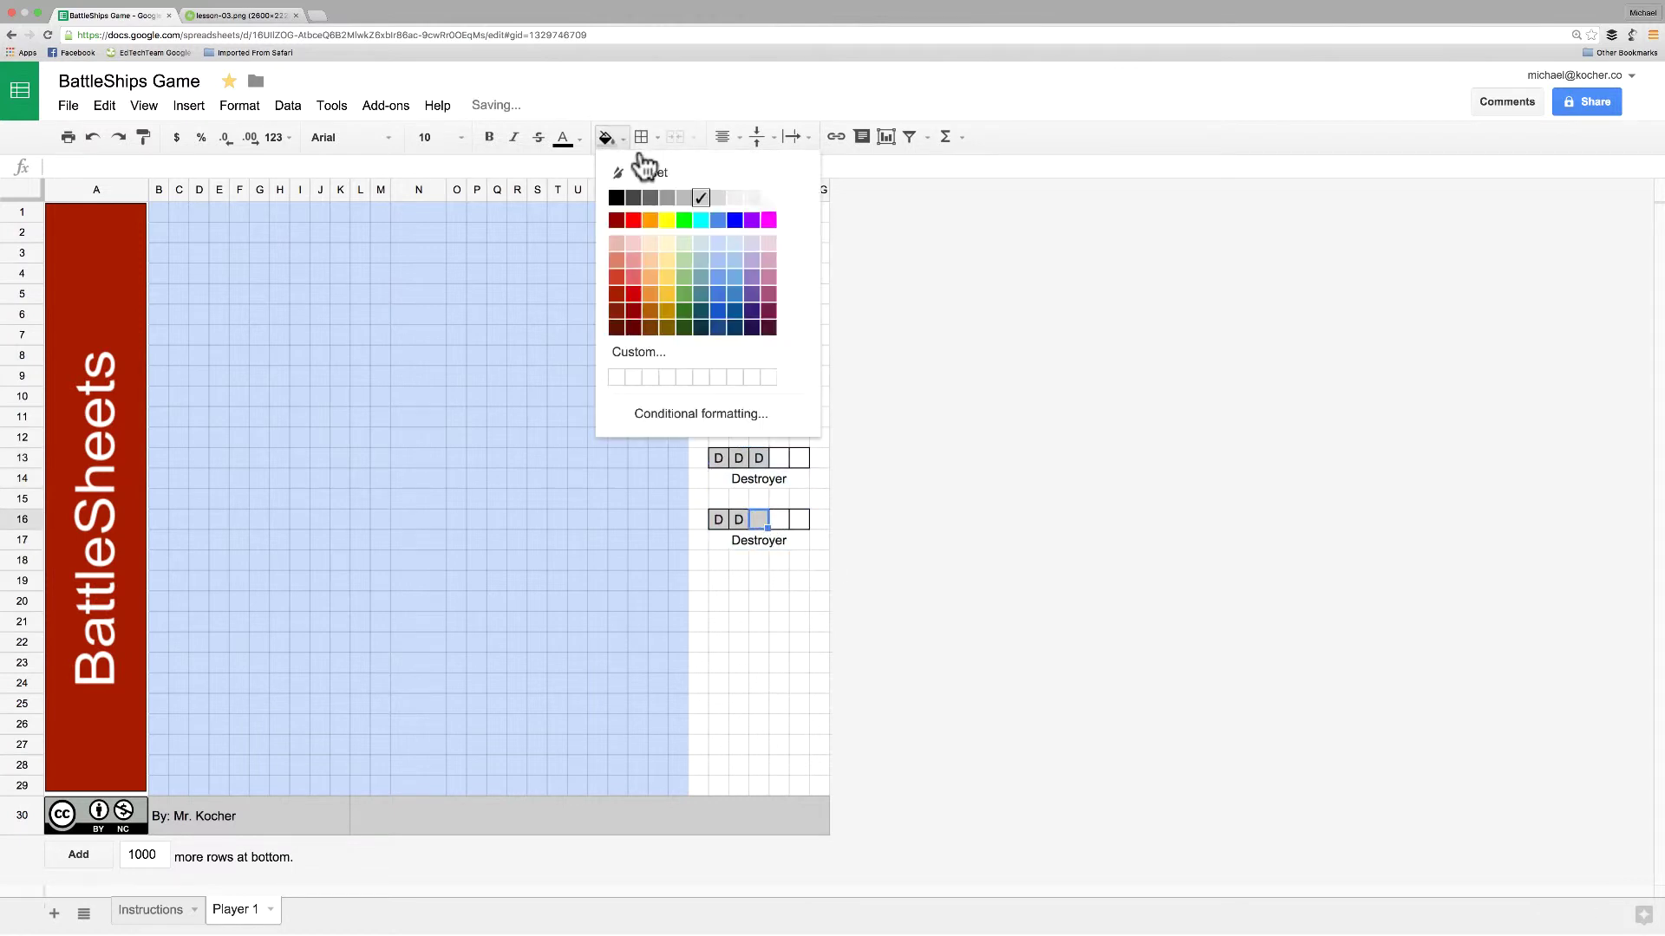
click(770, 198)
Change the two remaining squares to F and rename the label 'Frigate'
drag(720, 517, 737, 515)
text(F)
click(756, 534)
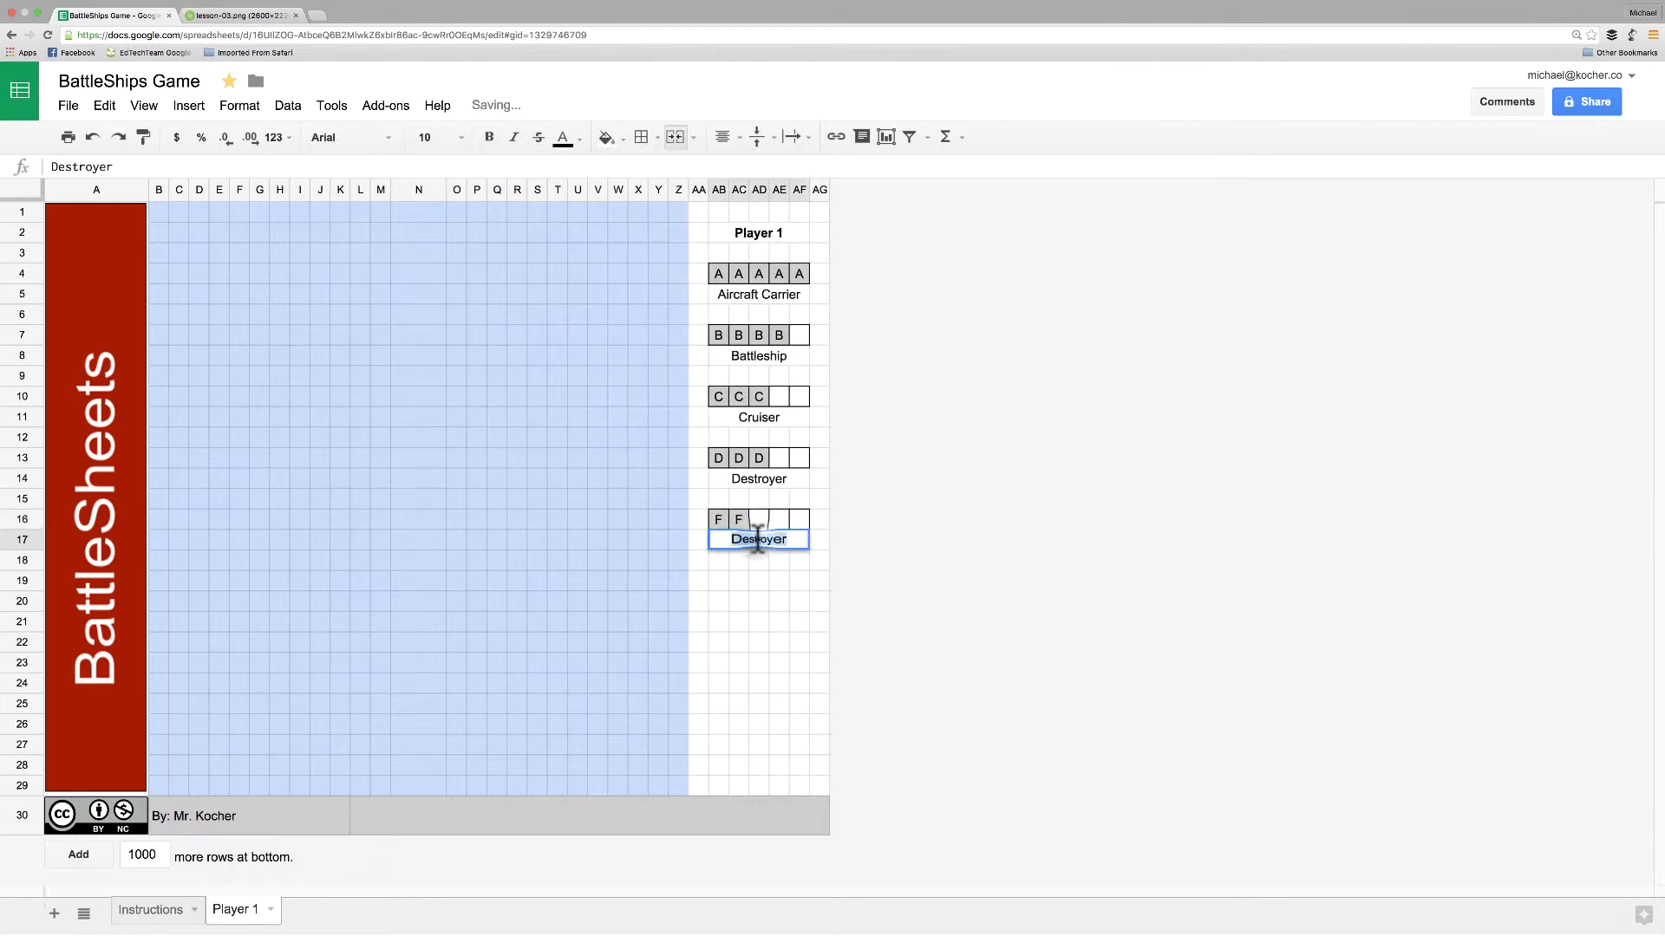
text(Frigate)
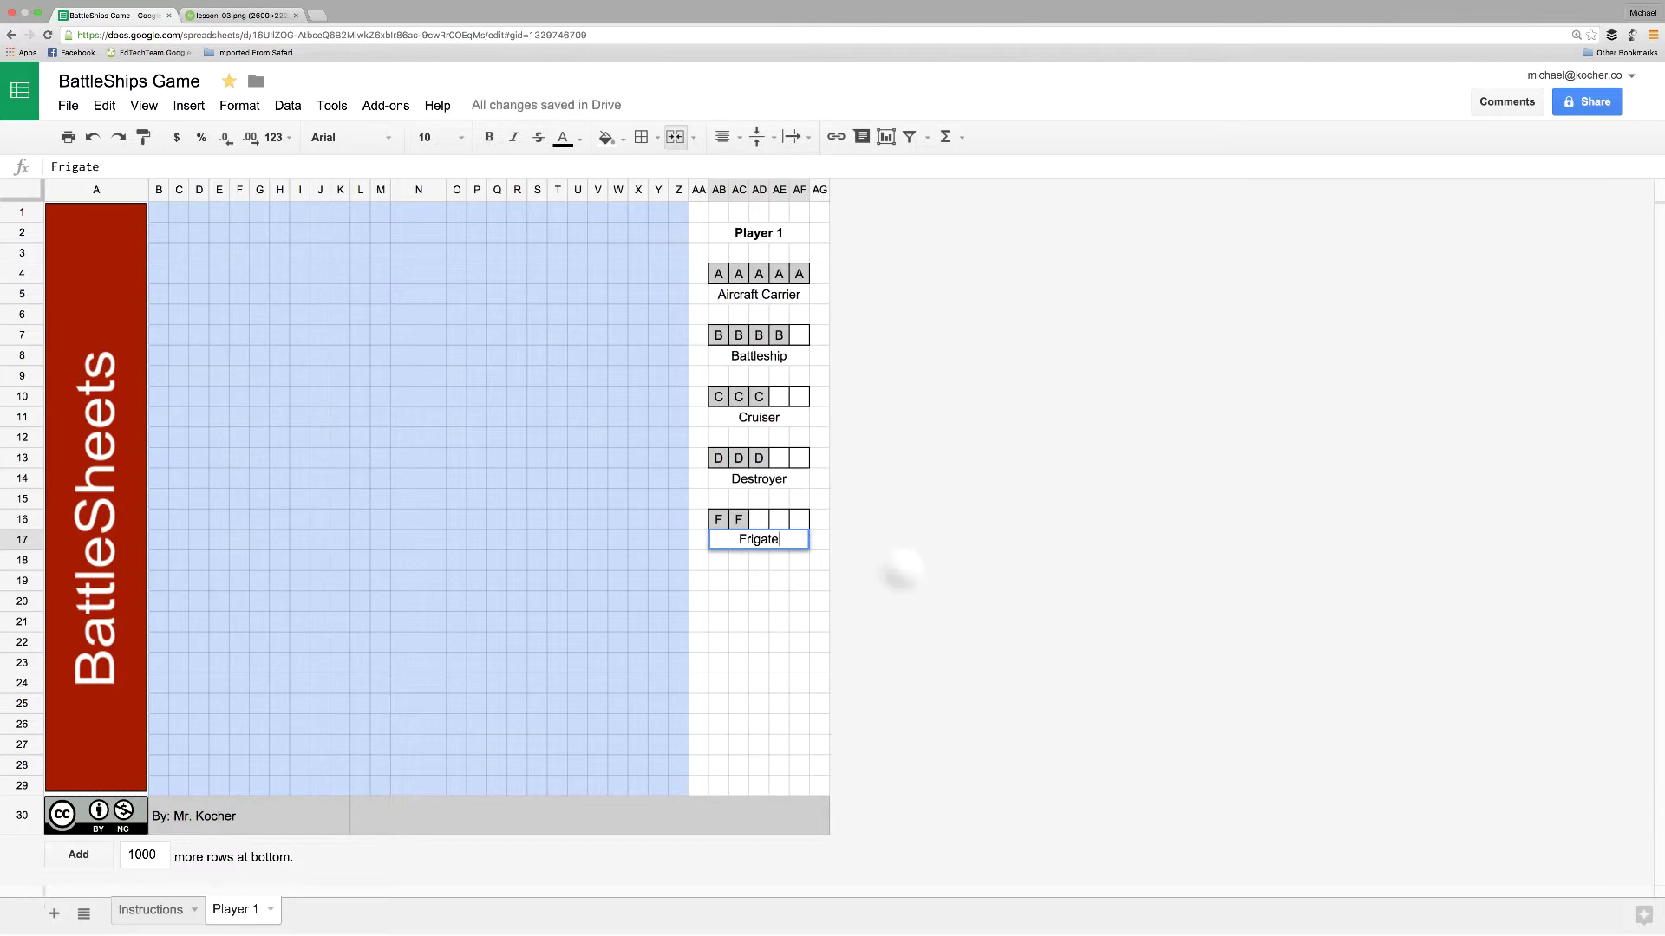
click(896, 579)
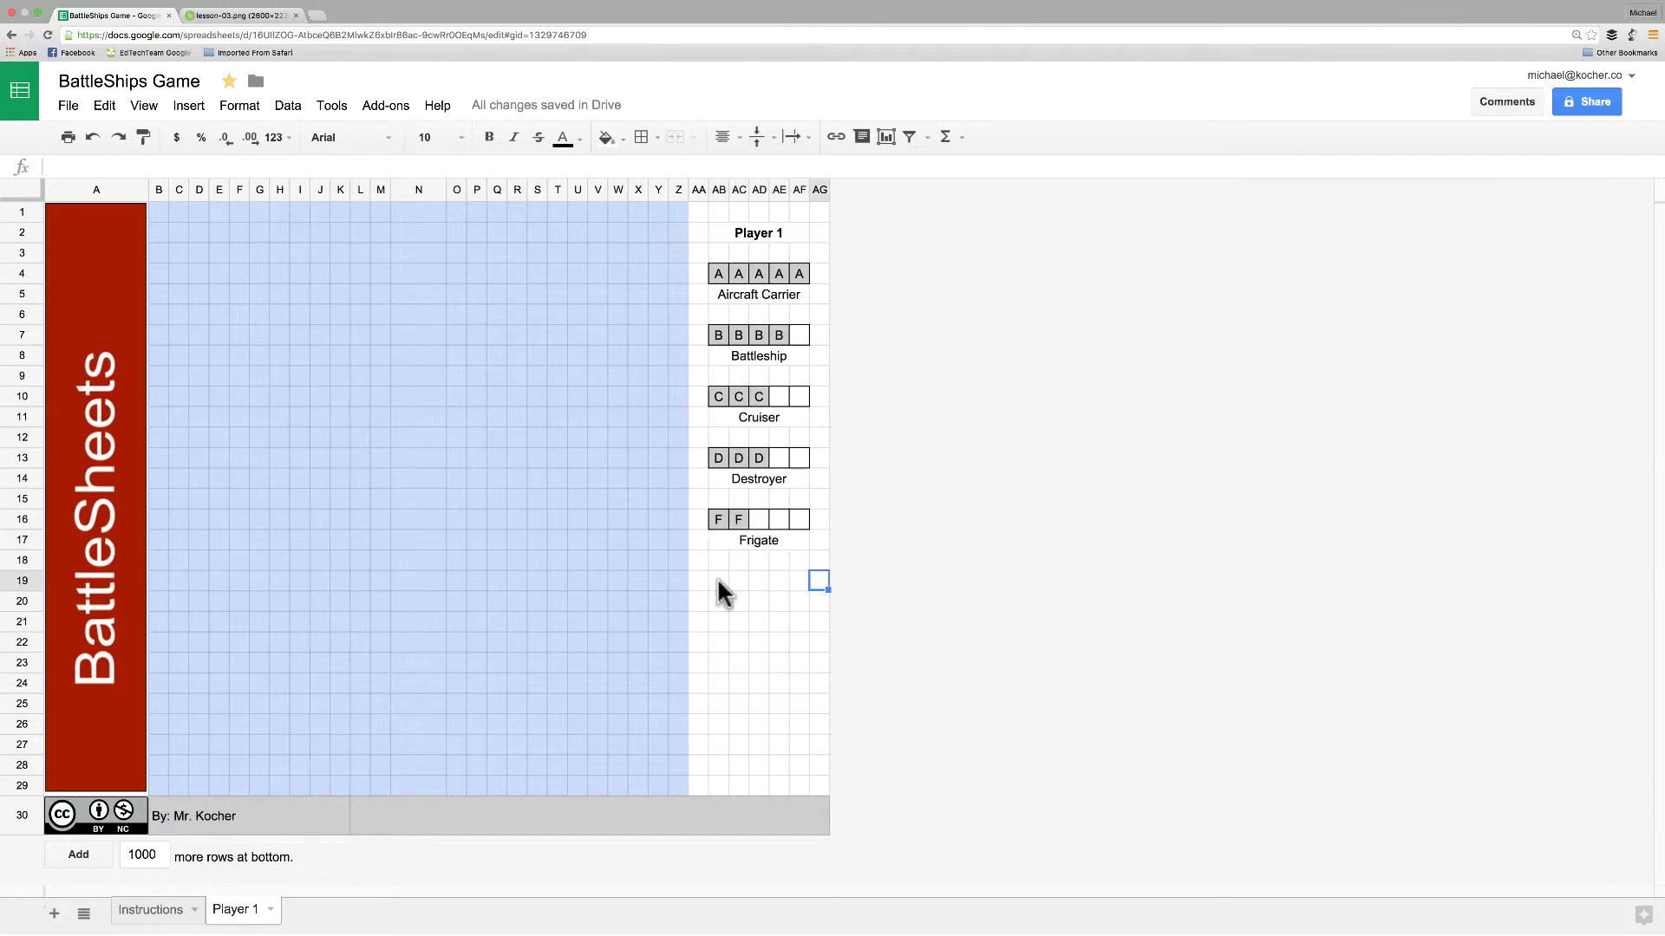
Type X in AB19 and enter '= beside it so the equals sign stays text
click(720, 581)
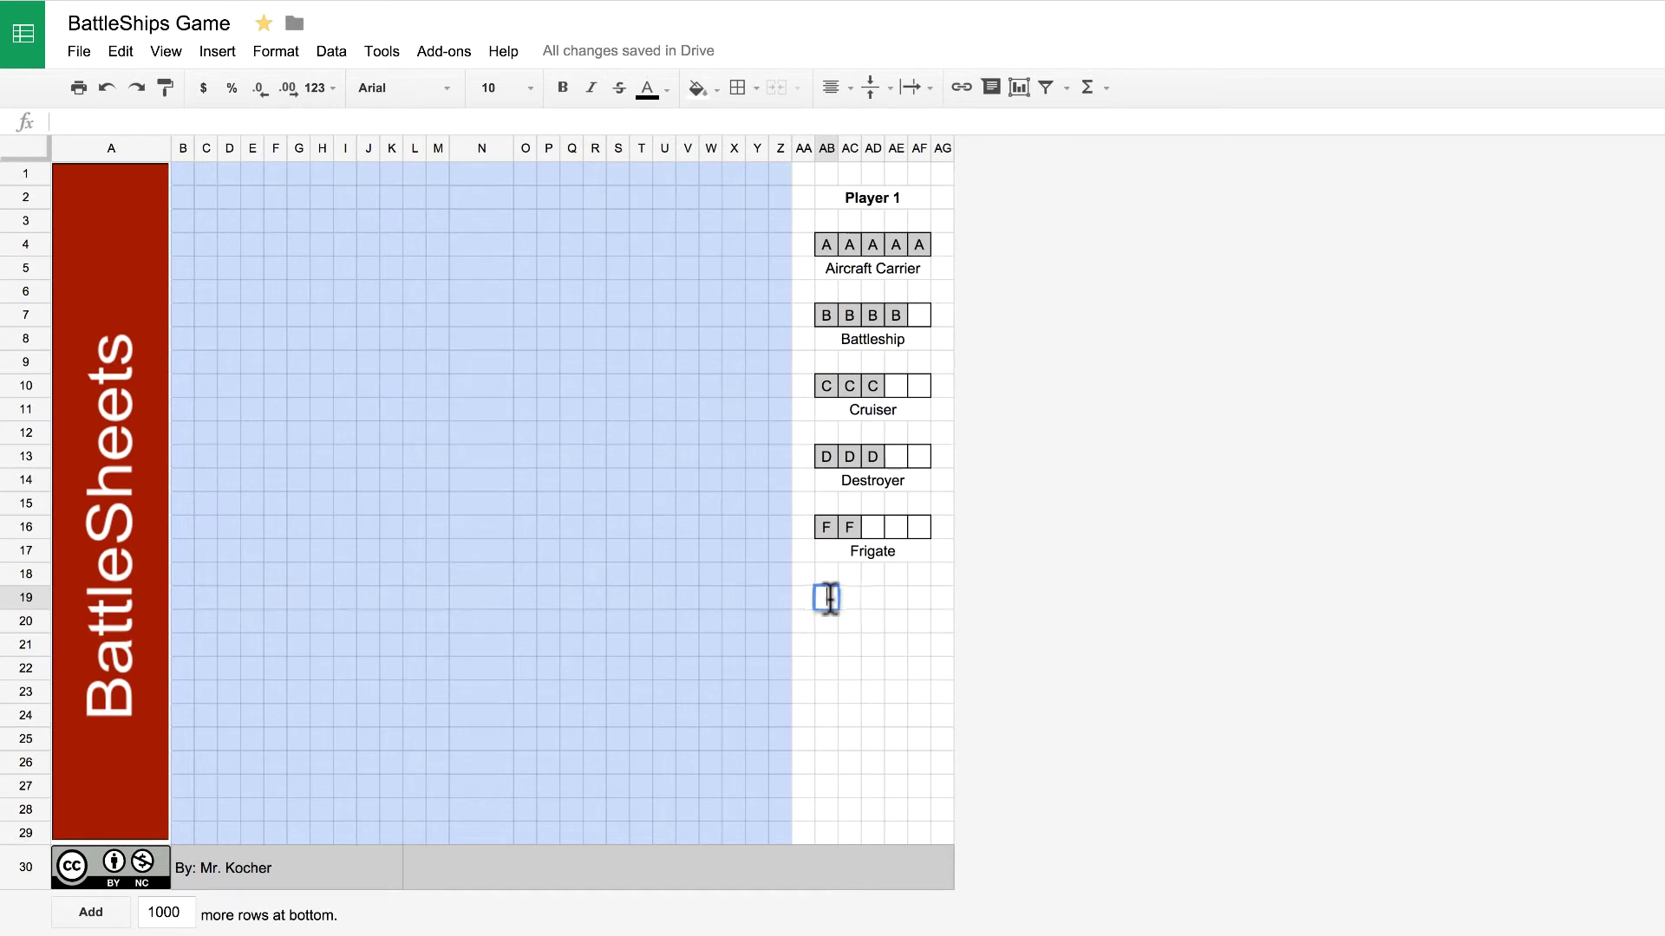
text(X)
click(855, 605)
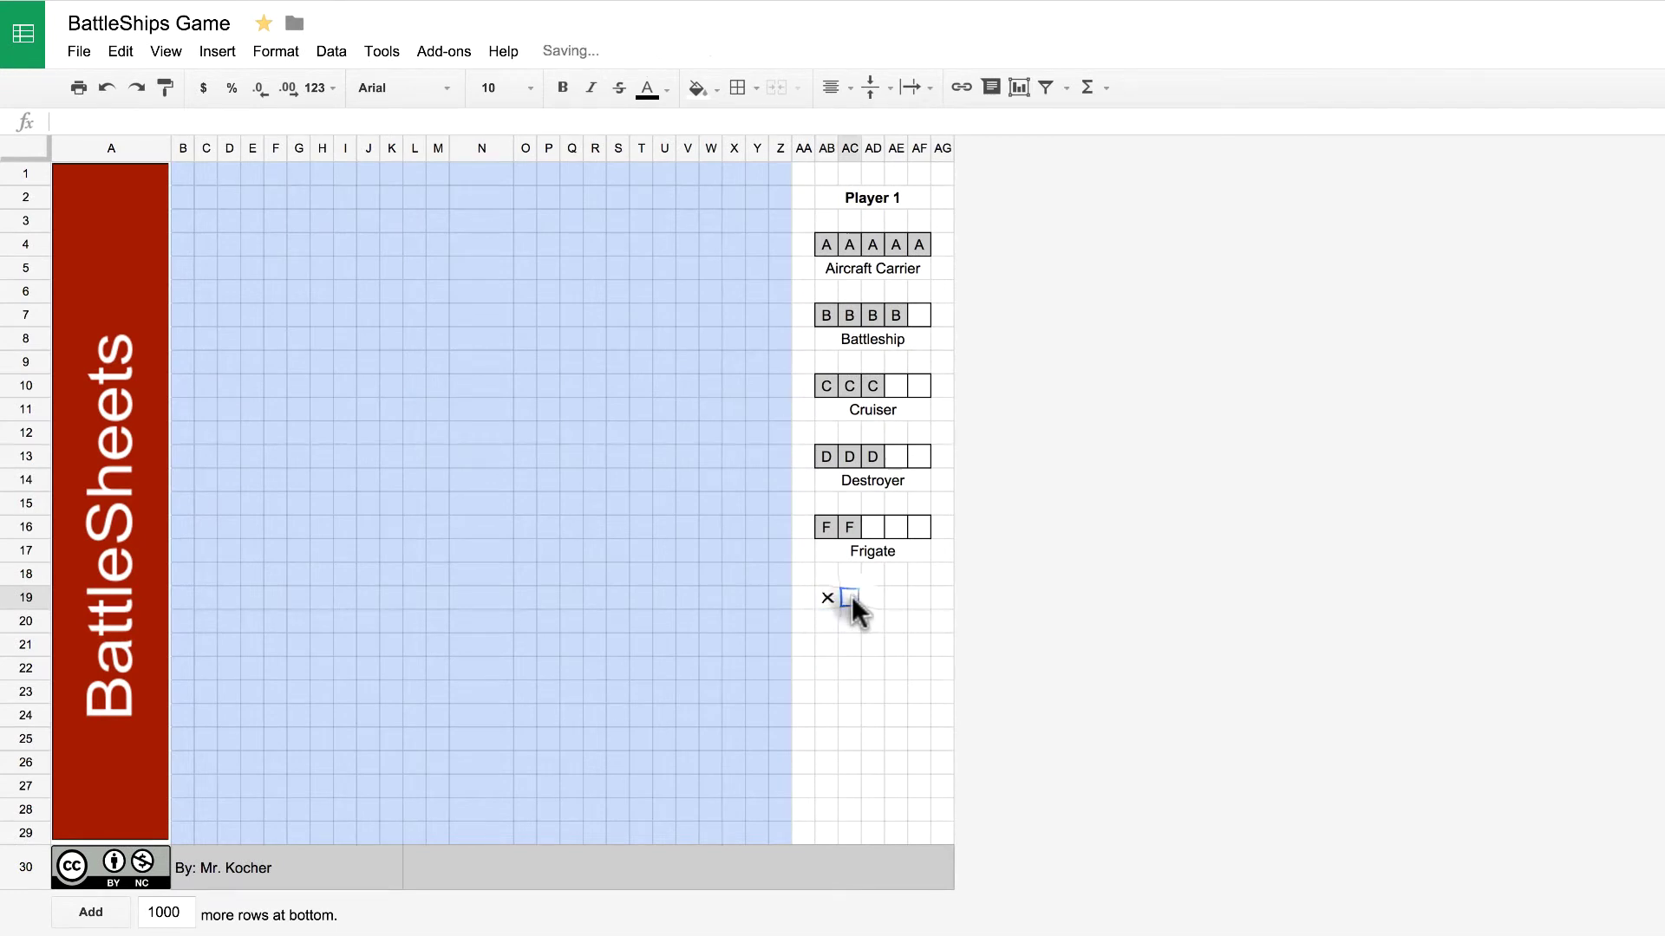
text(=)
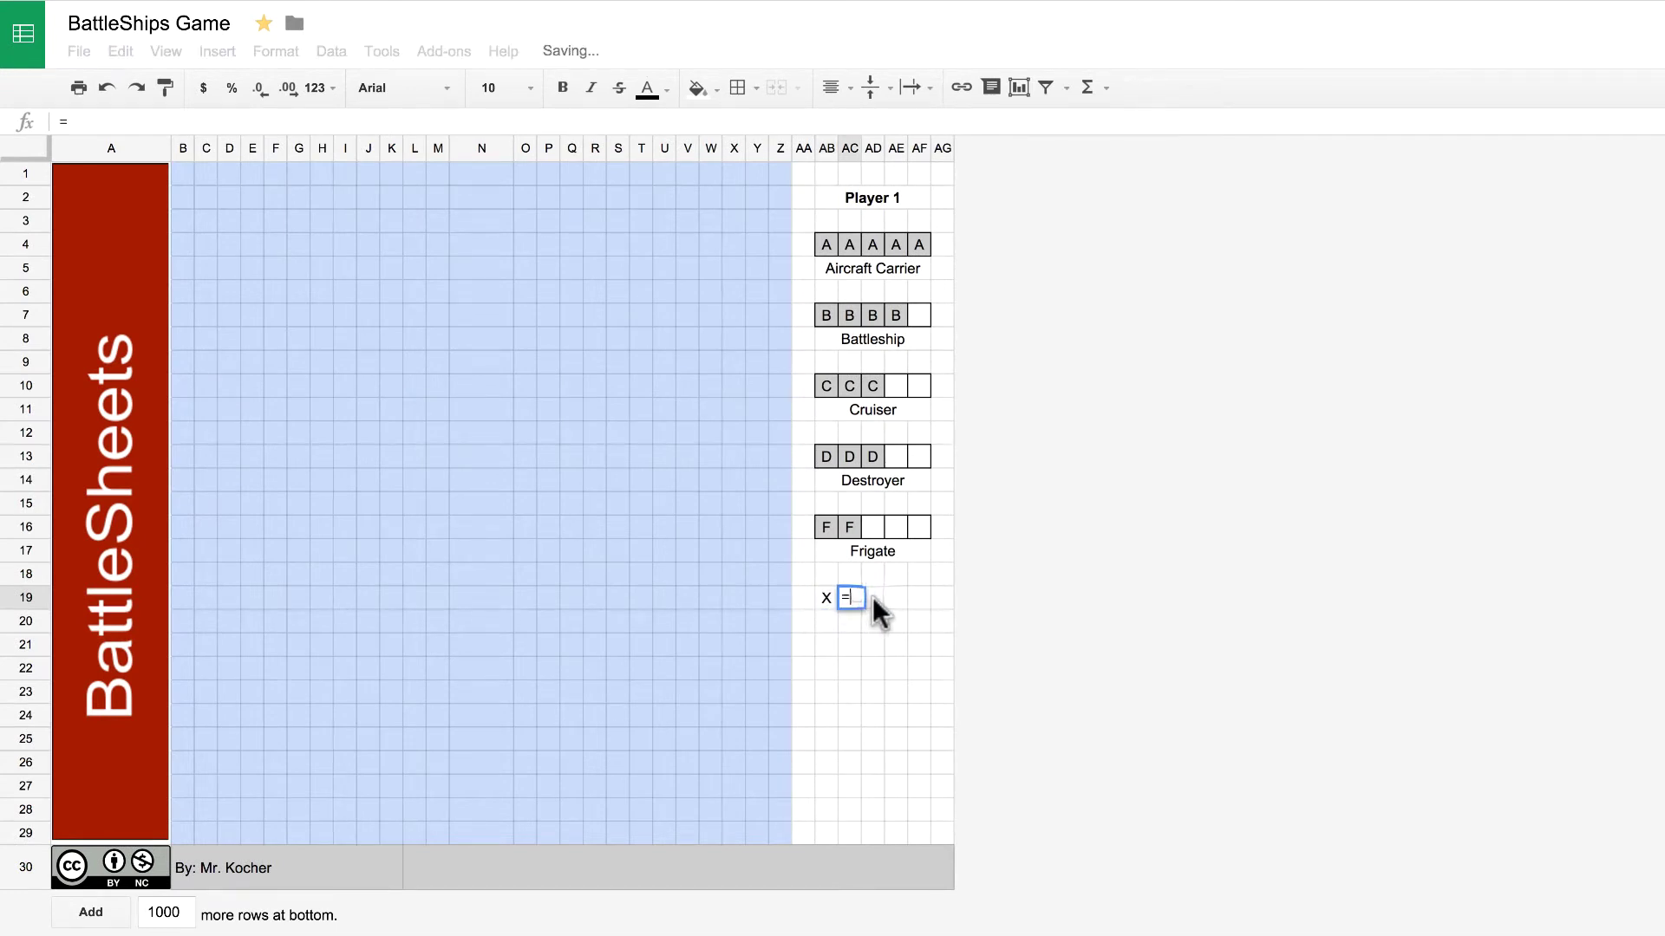
click(872, 596)
key(Escape)
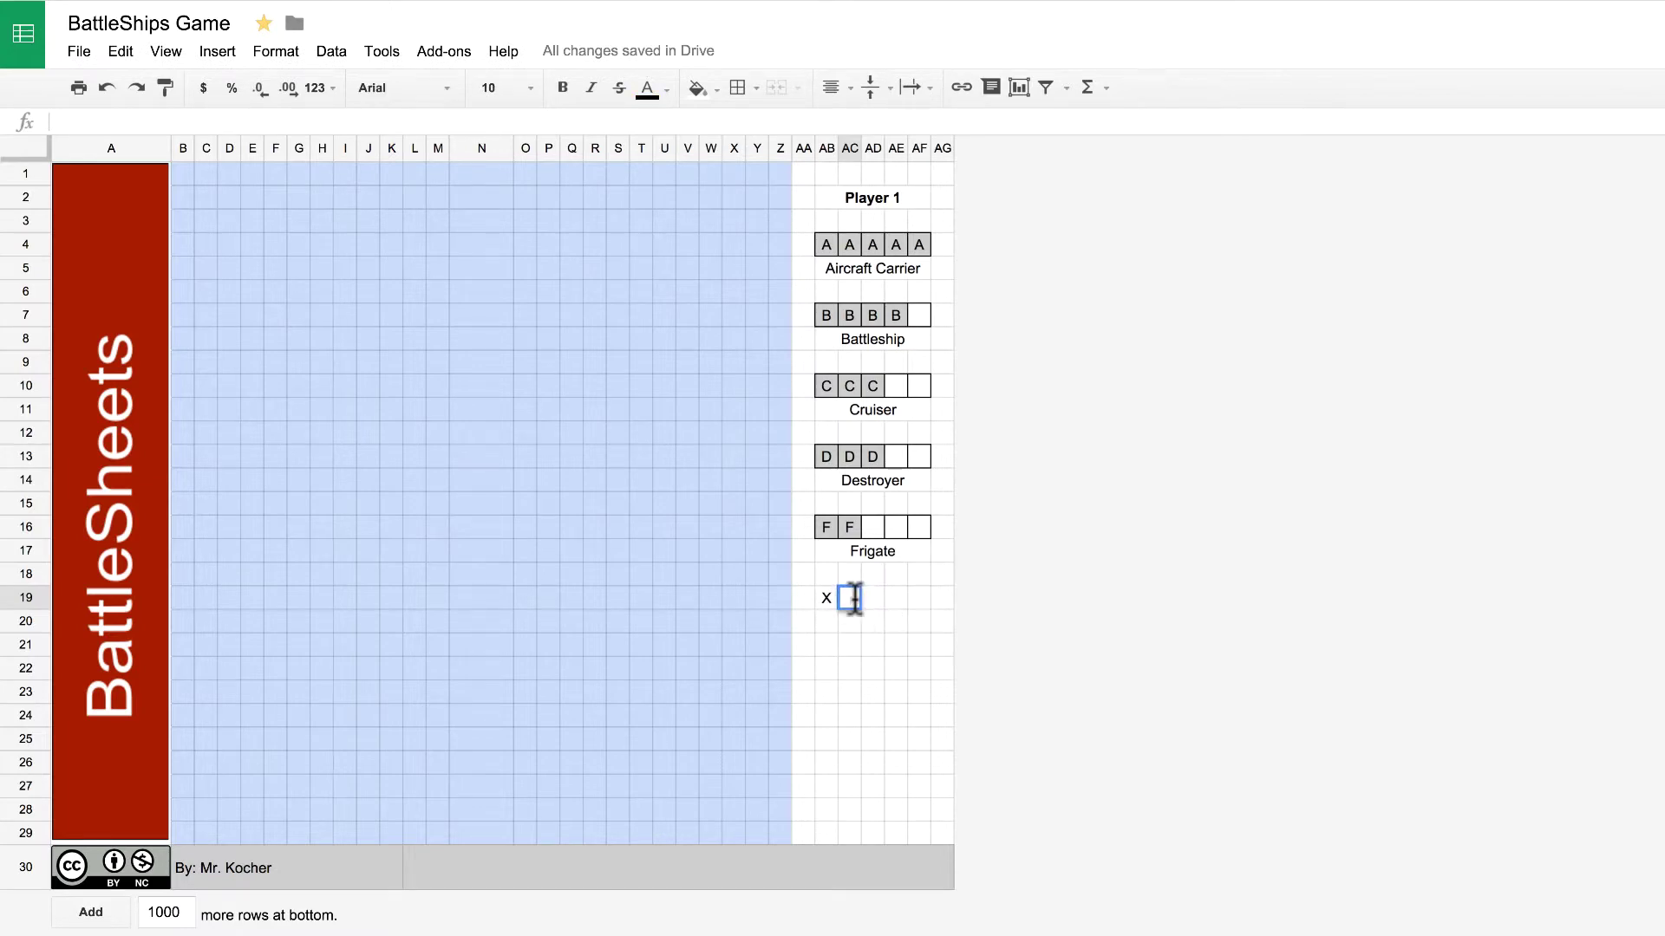
text(=)
key(Return)
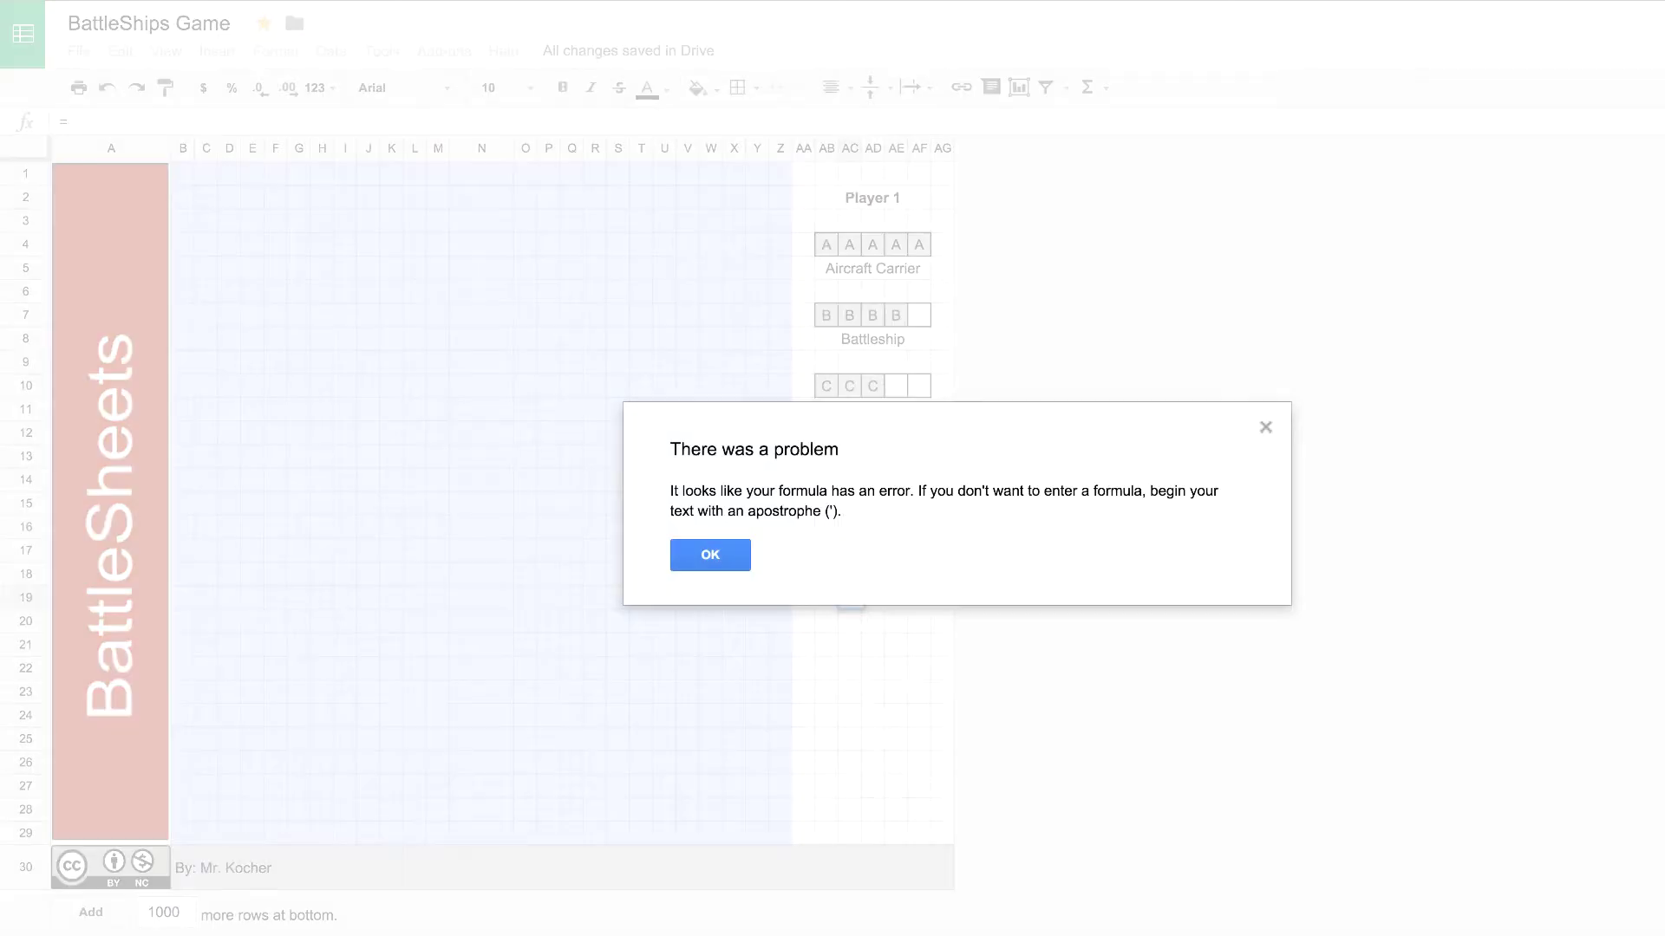
click(750, 556)
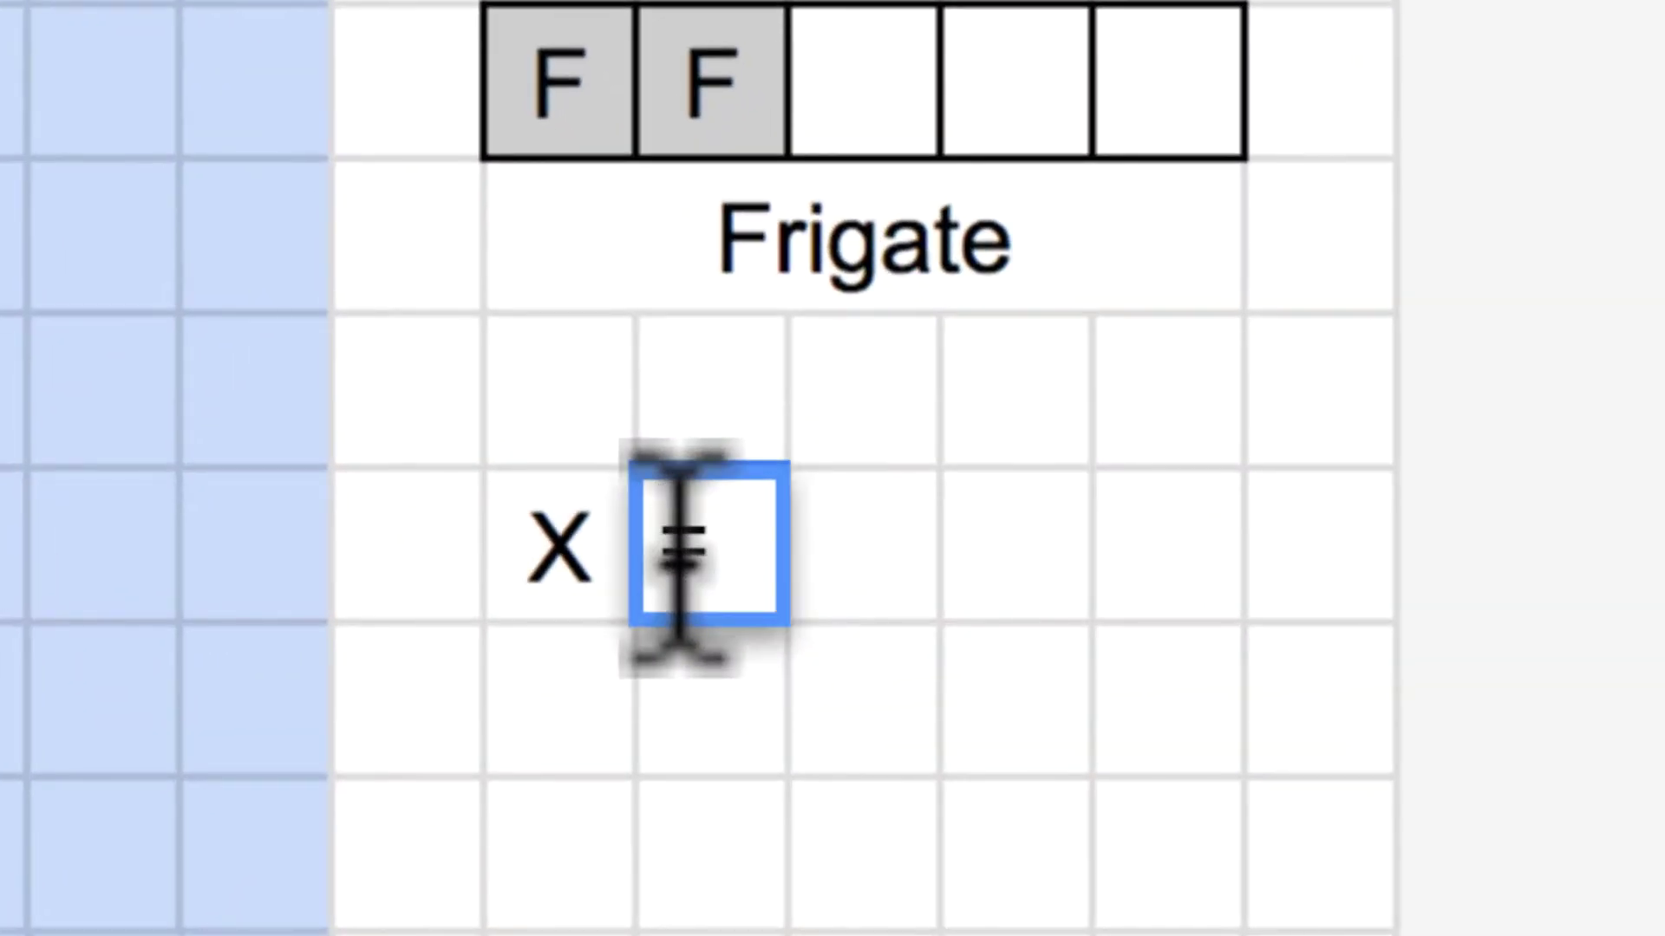
text(')
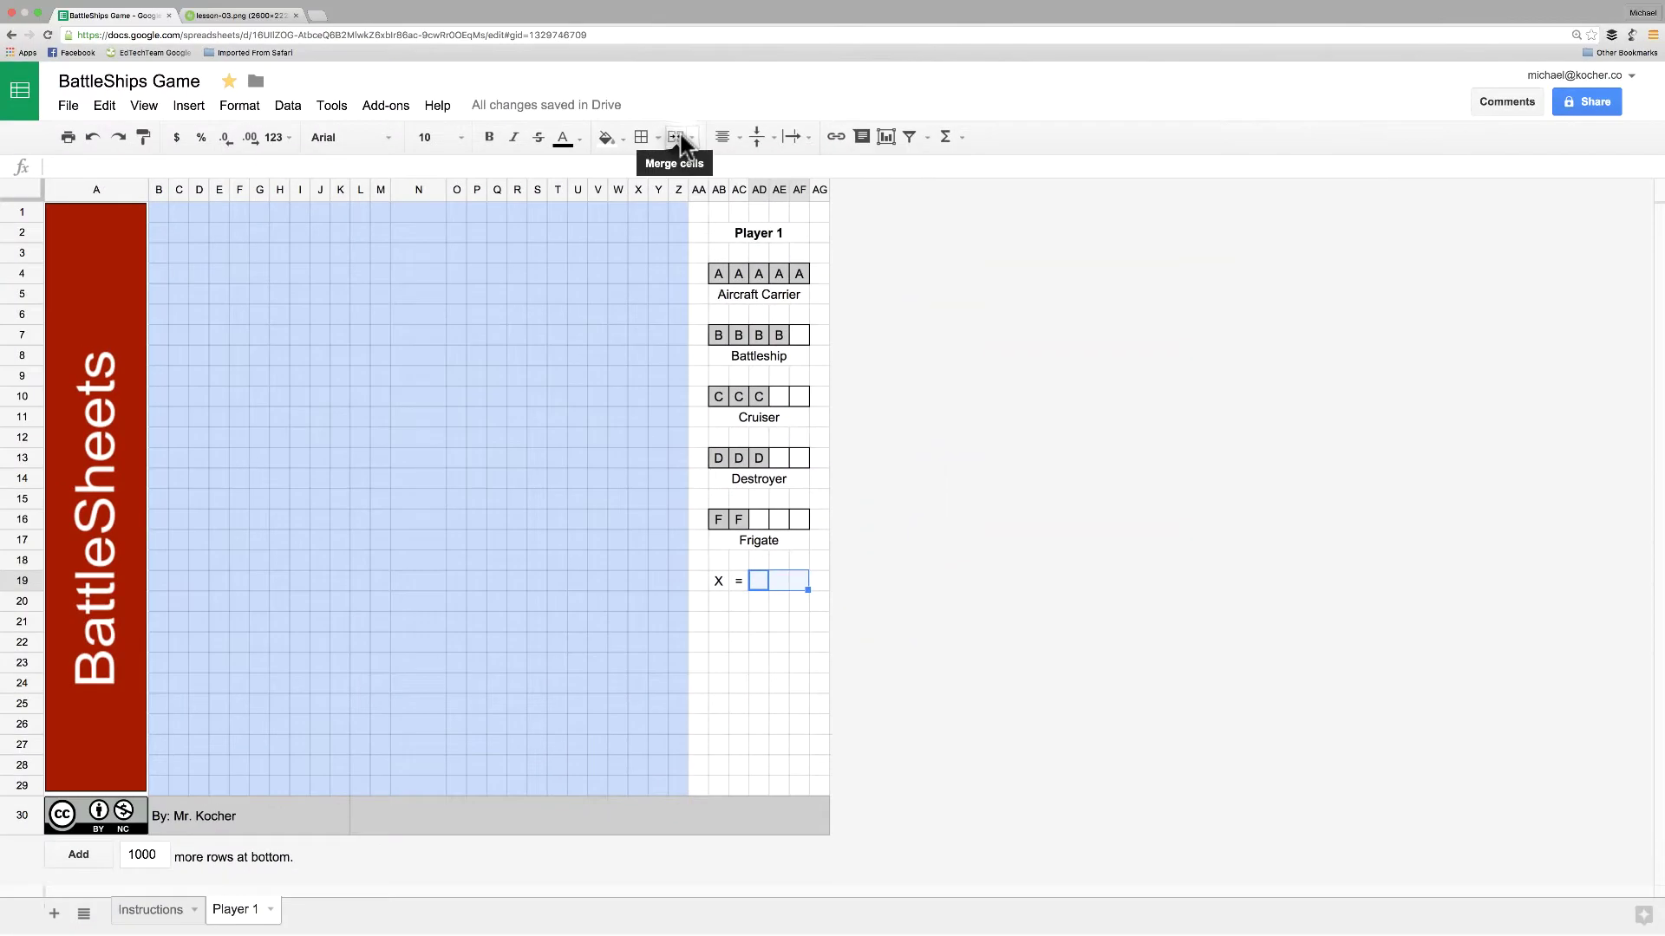
Merge the cells after '=', type 'Bomb', and give the X cell all borders
click(682, 141)
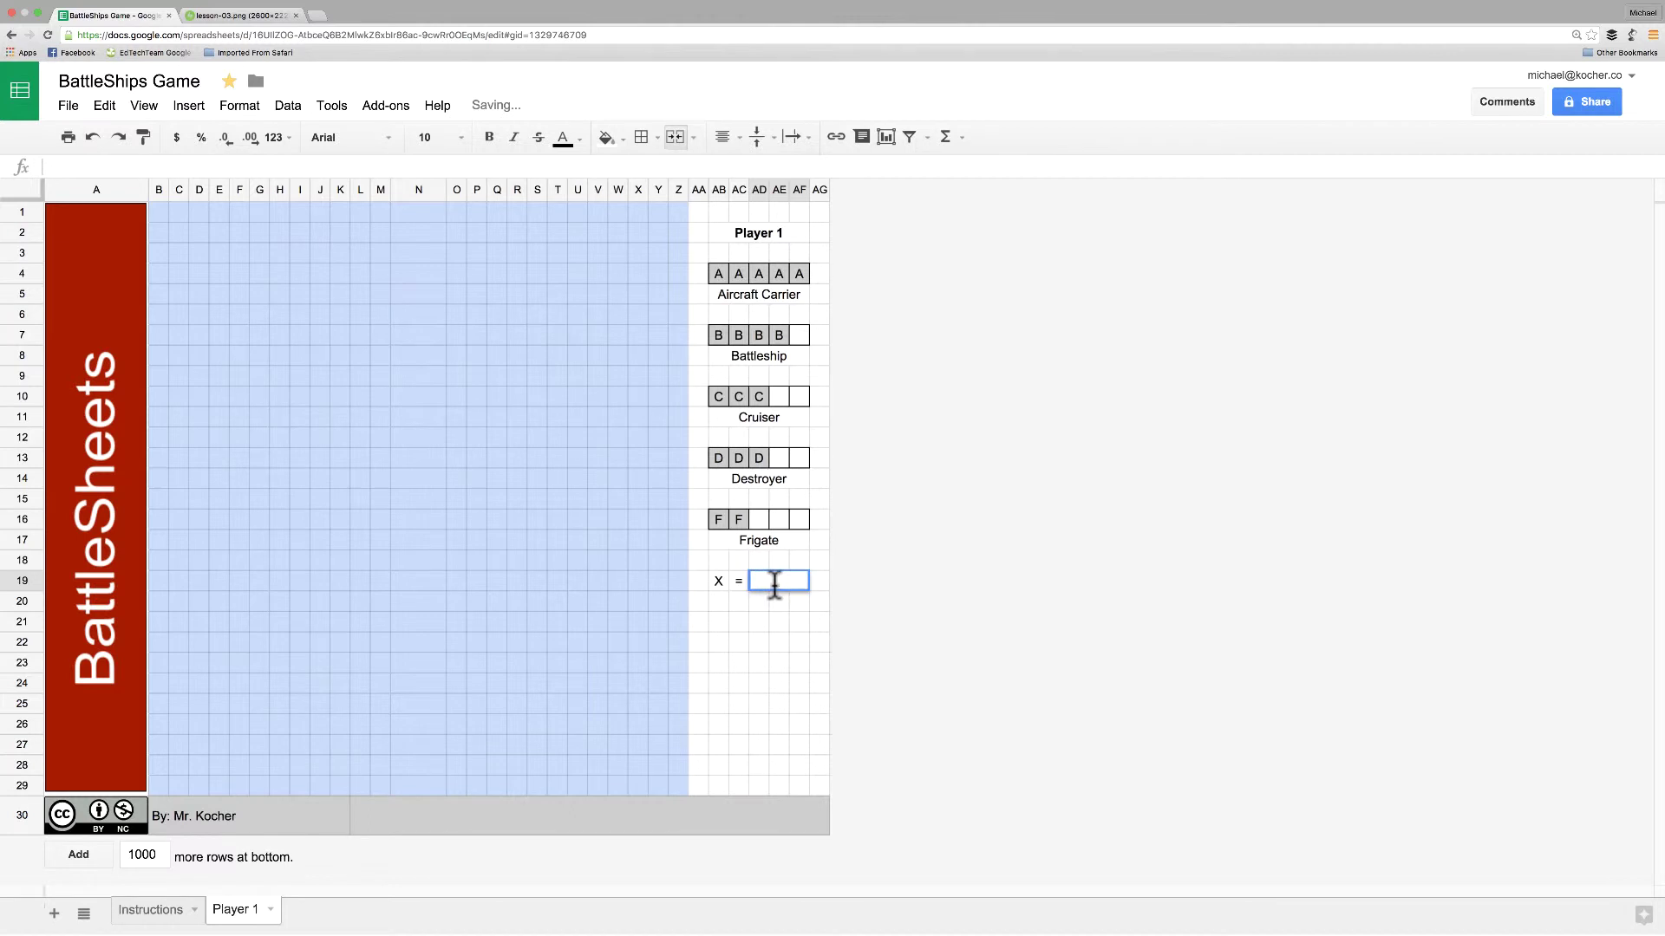
text(Bomb)
click(778, 620)
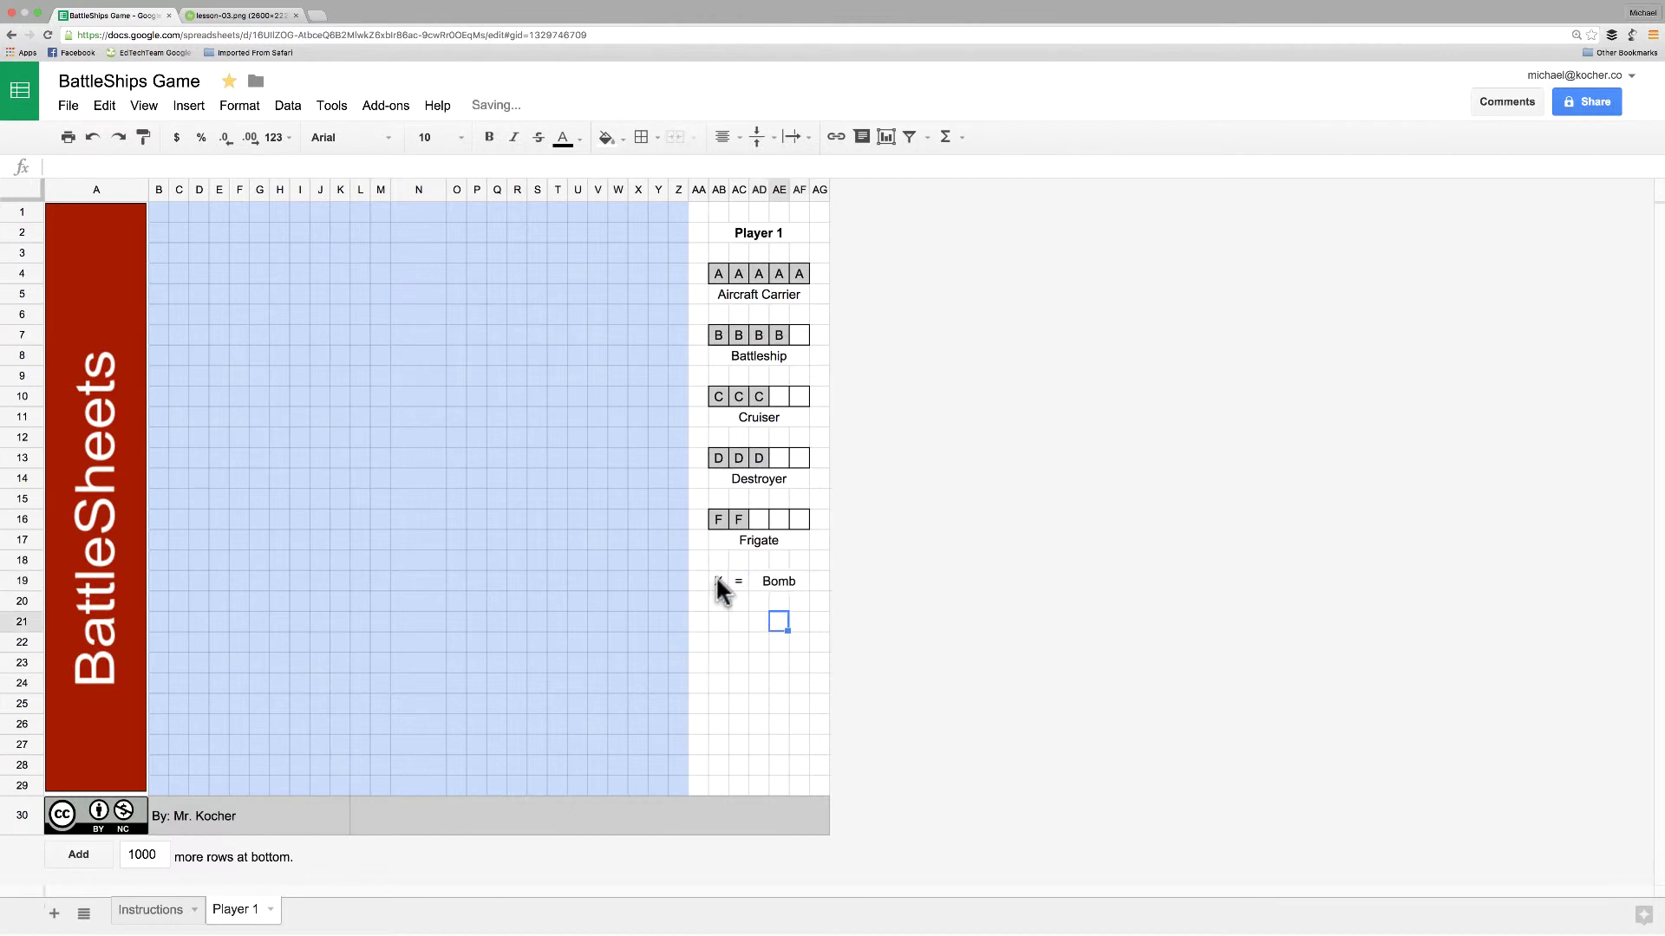
click(716, 579)
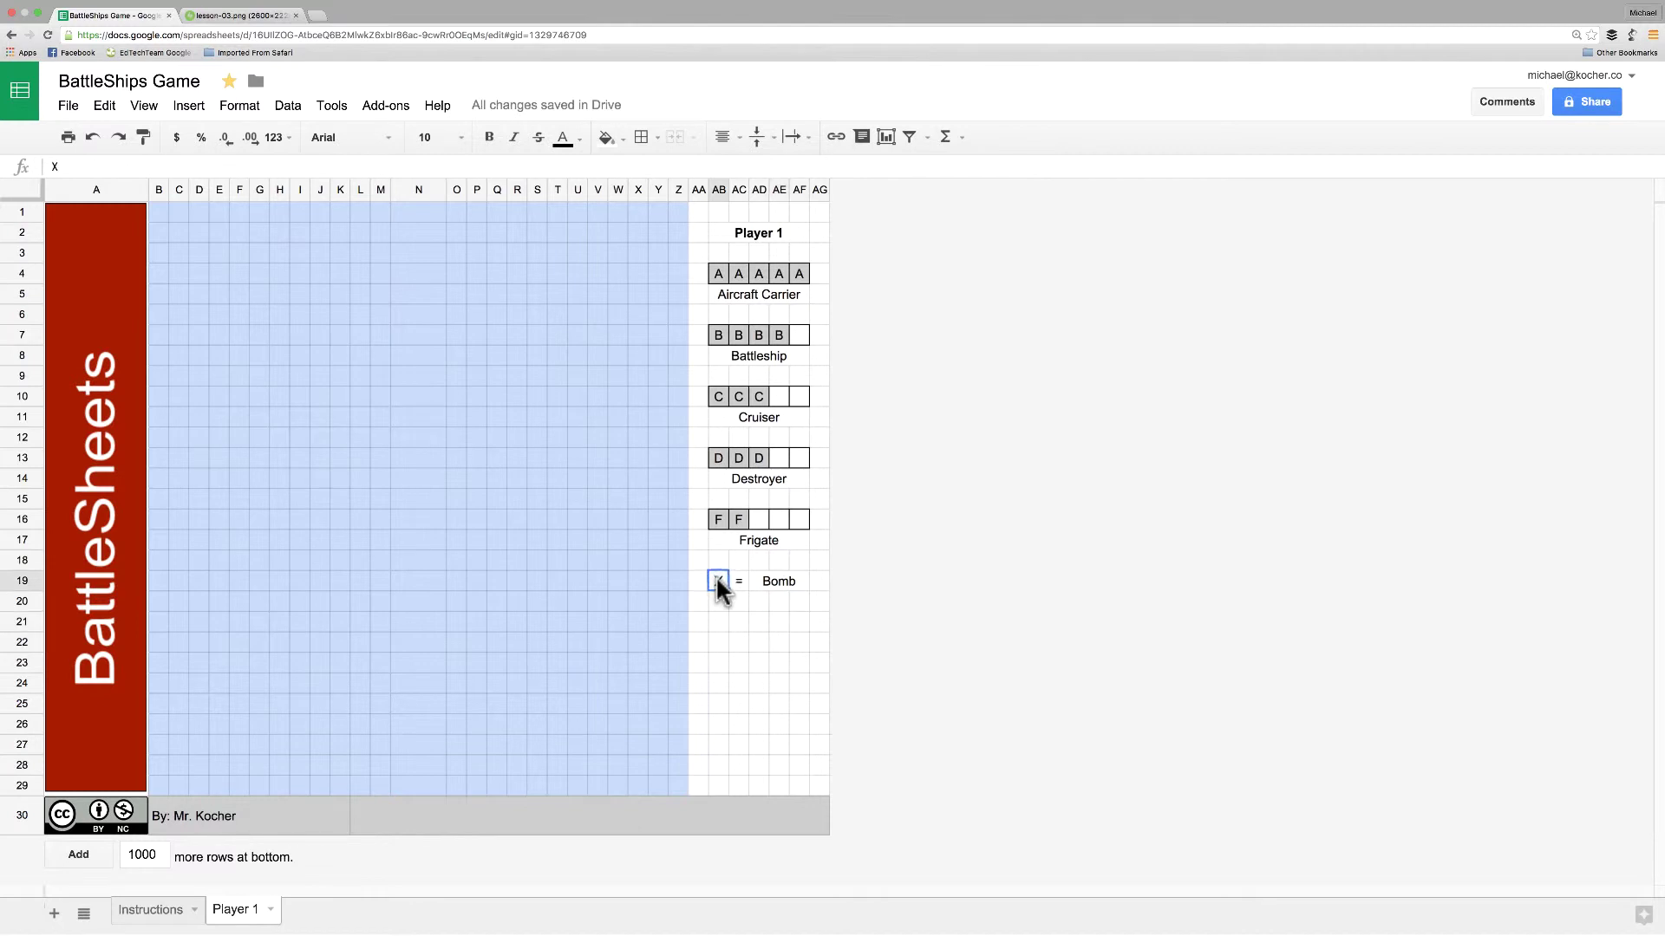
click(643, 136)
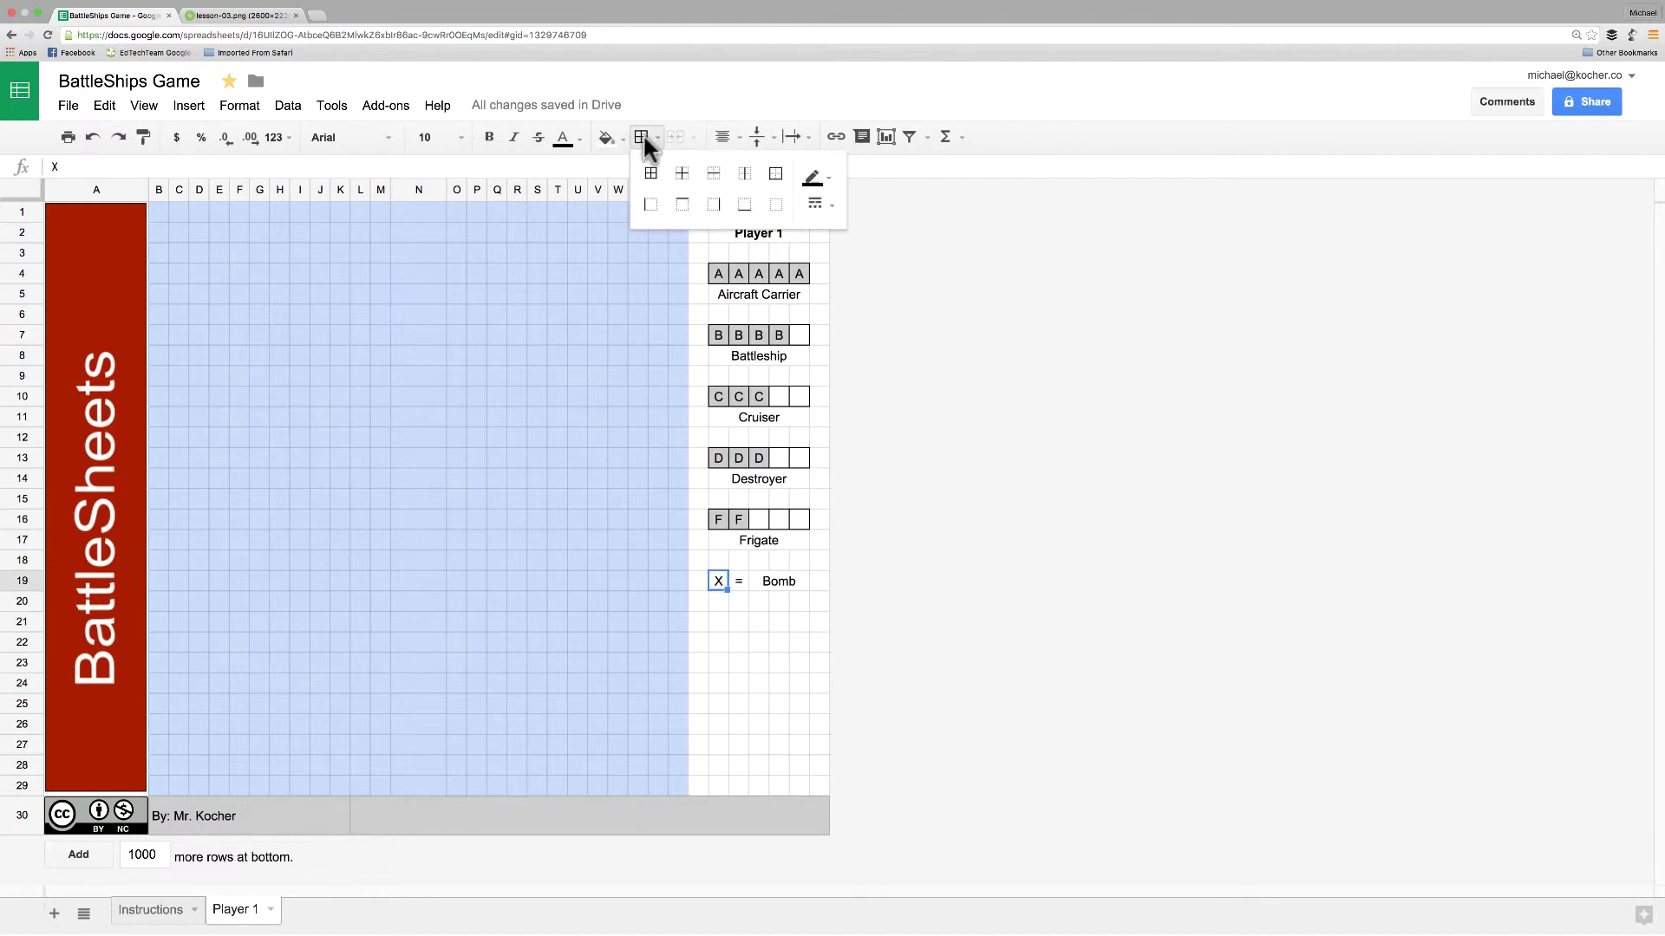
click(651, 176)
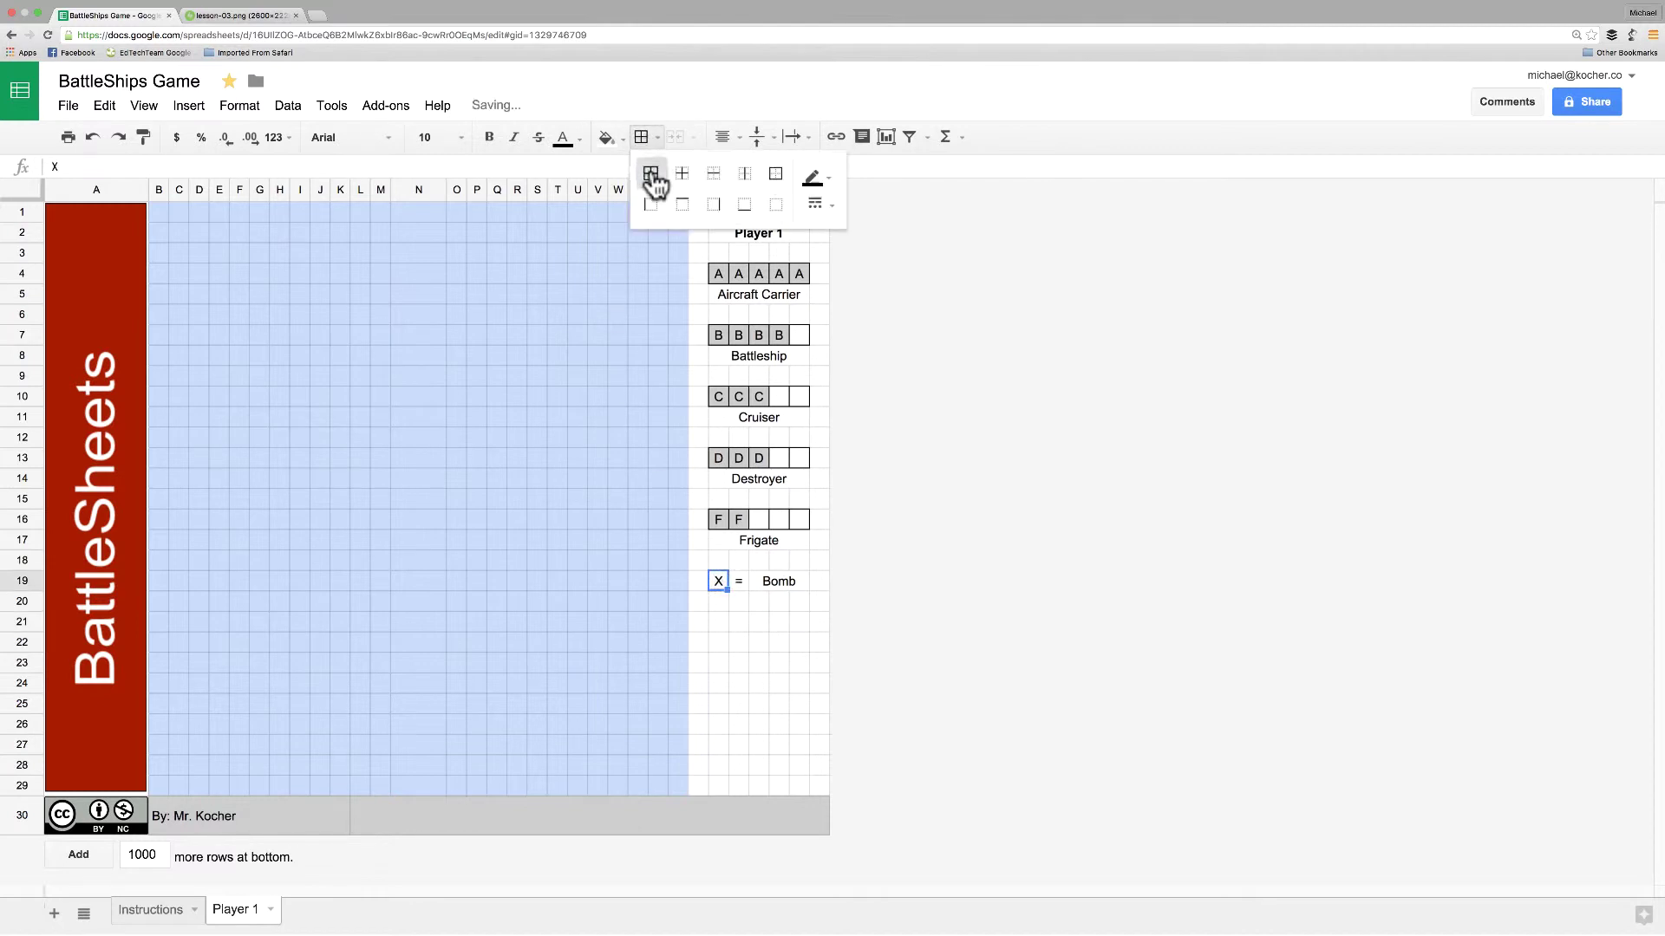
click(718, 621)
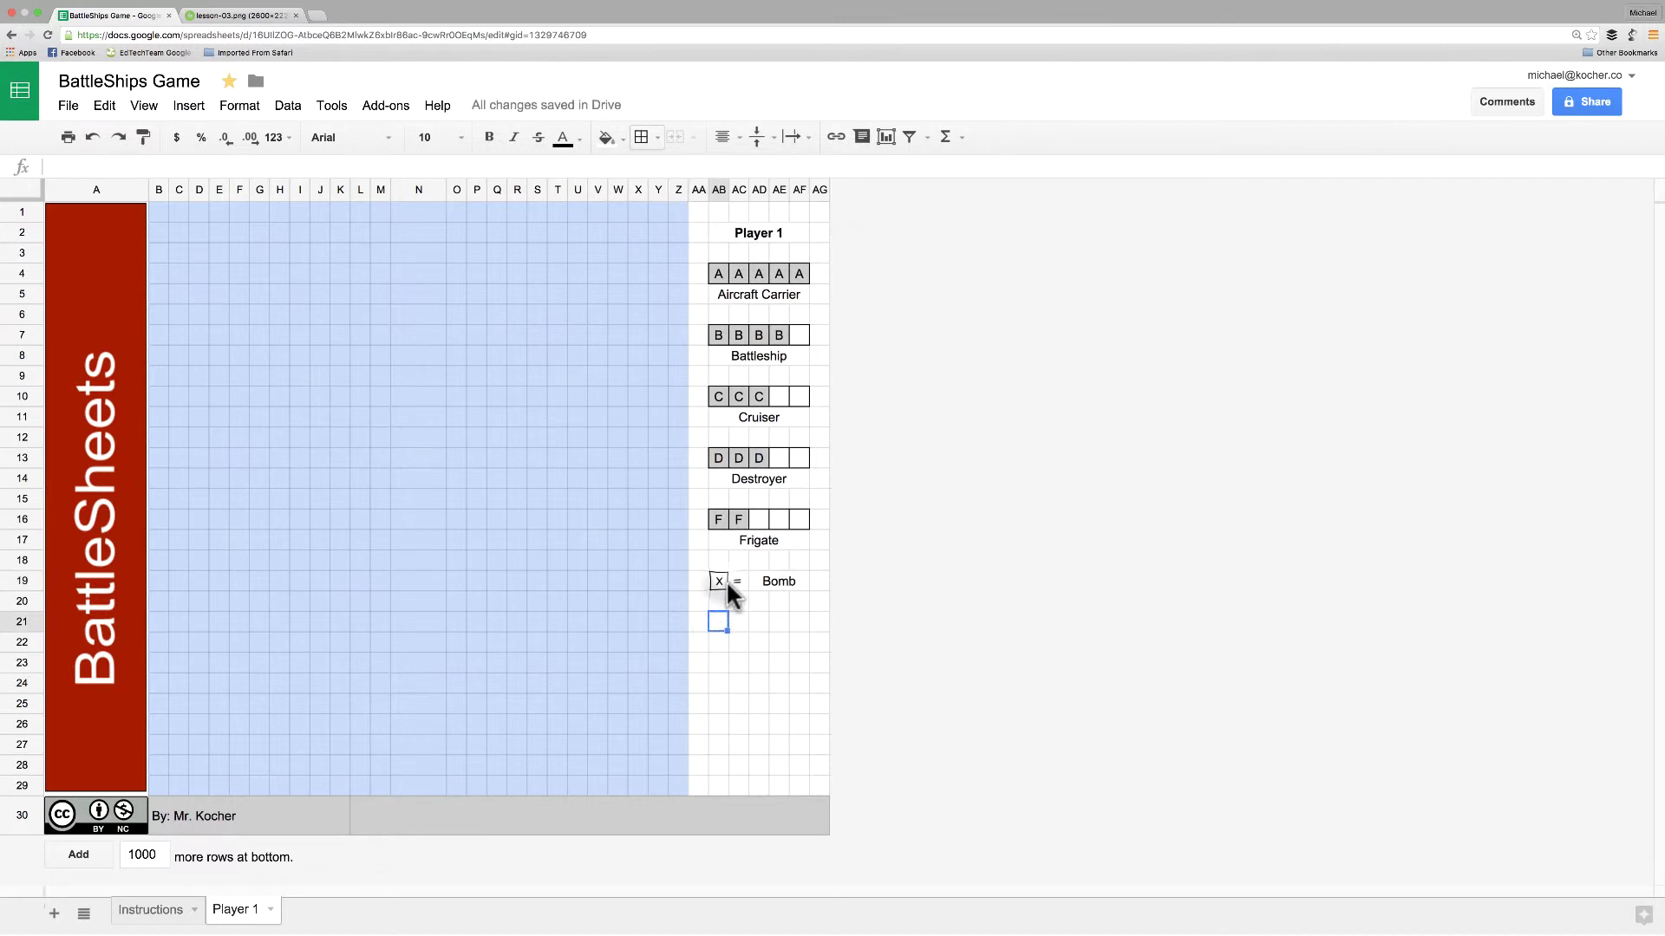
Copy the X = Bomb key line into row 21 and turn it into an empty square = Untried
drag(726, 580, 779, 579)
key(super+c)
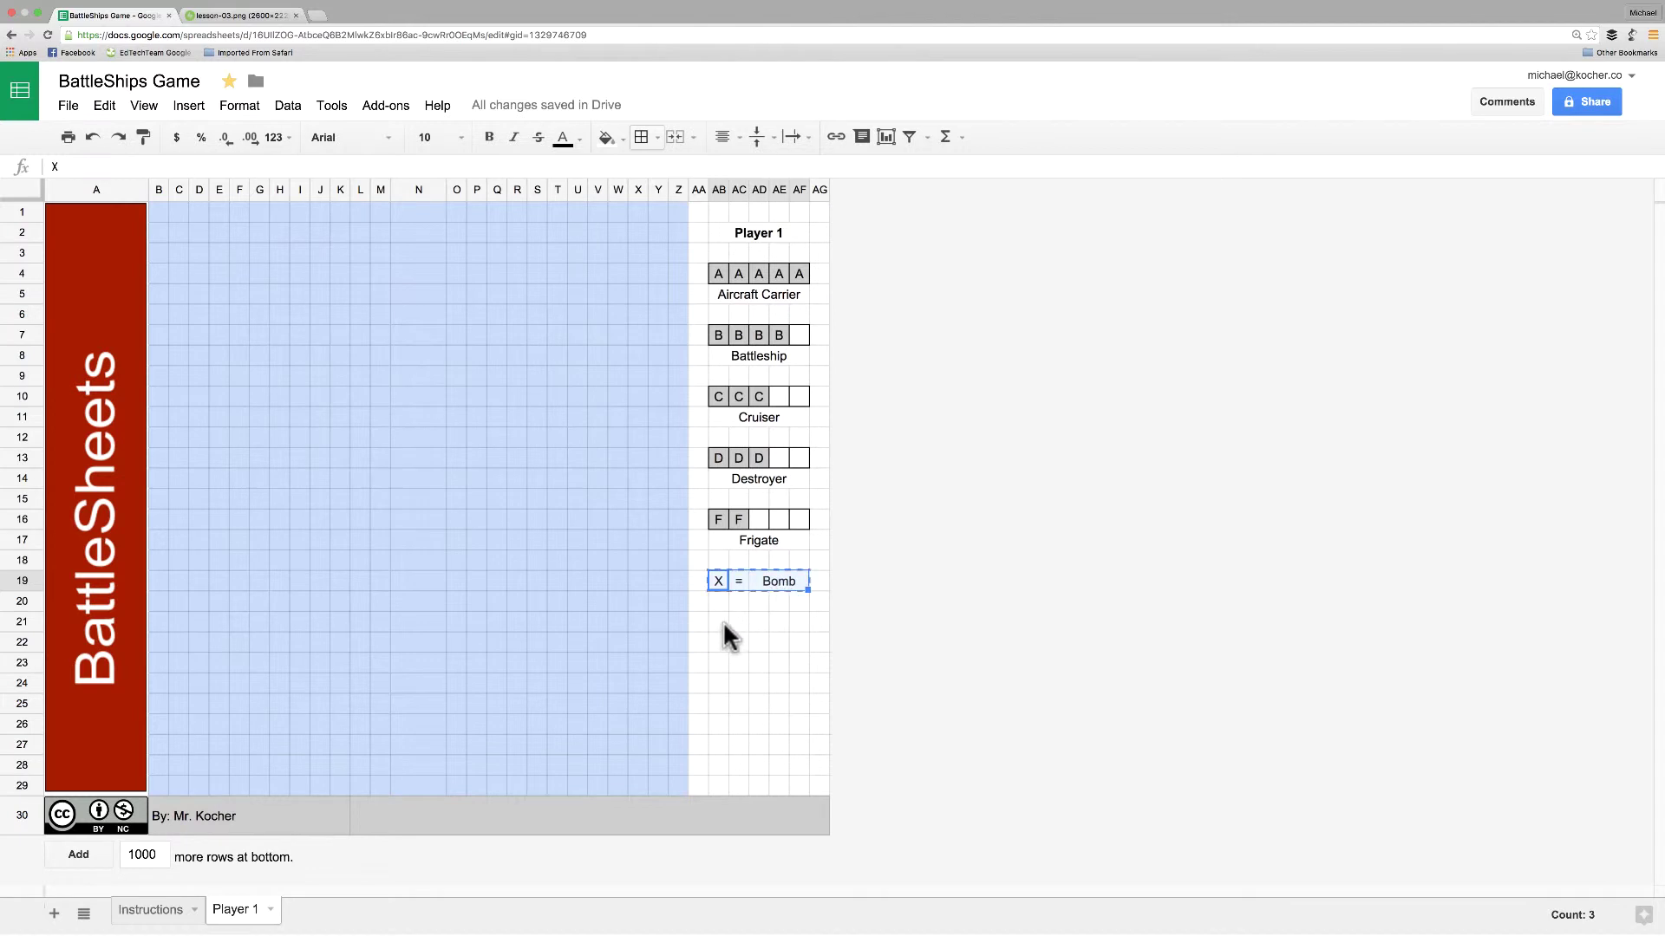
click(721, 624)
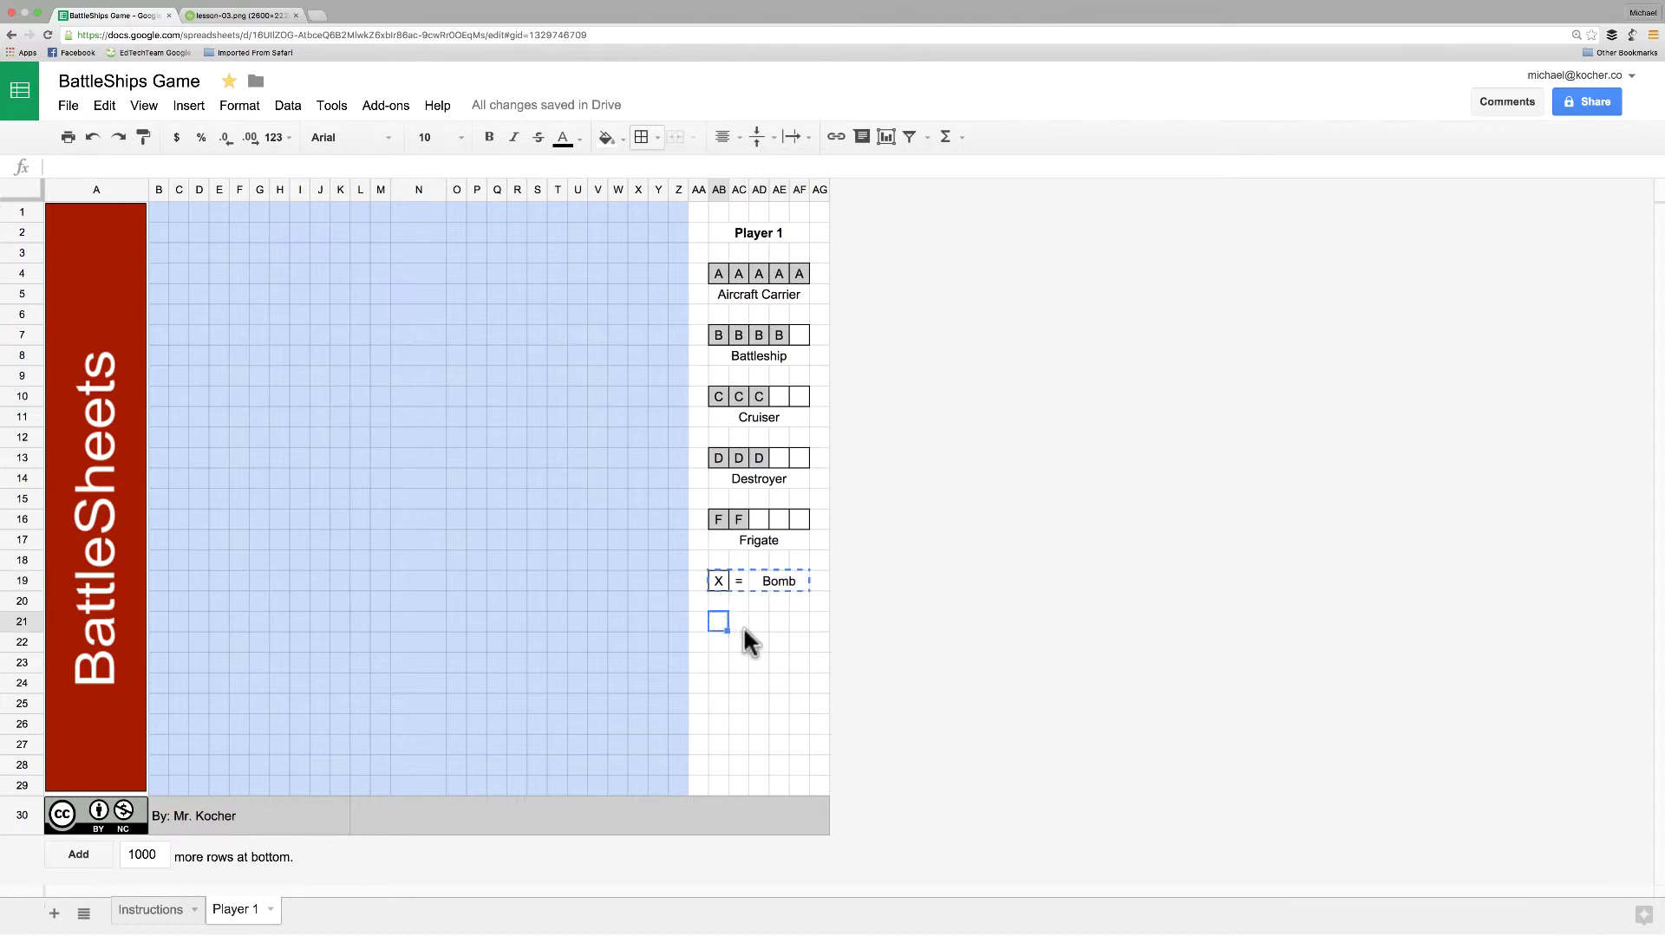
key(super+v)
click(723, 616)
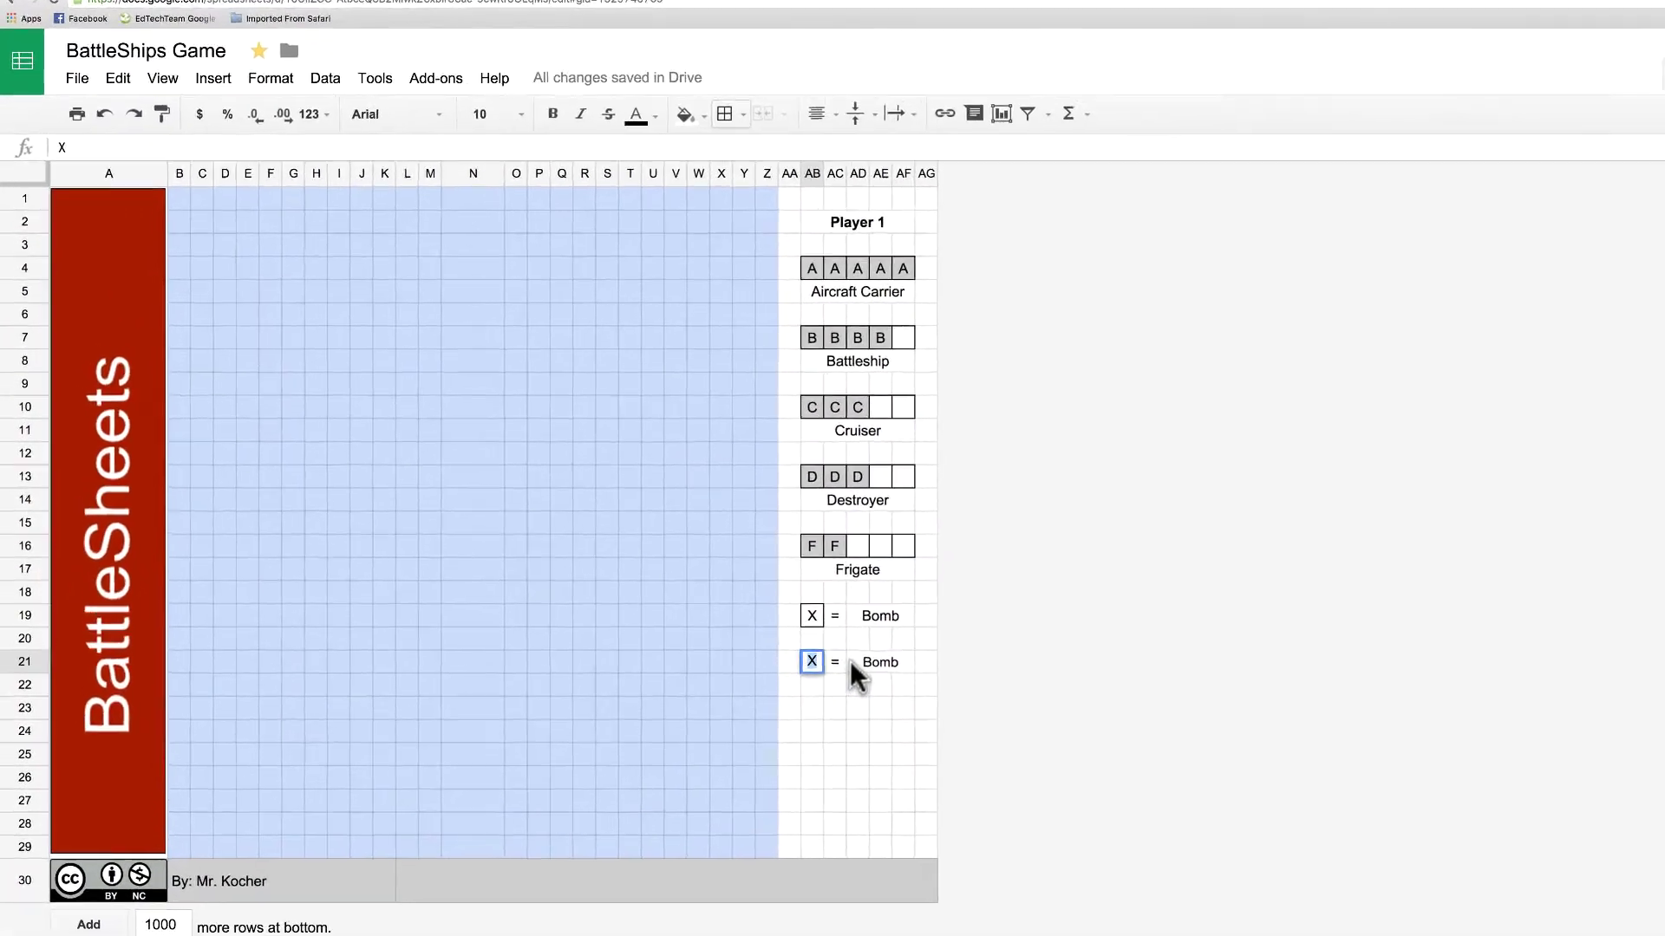
key(Delete)
double_click(880, 662)
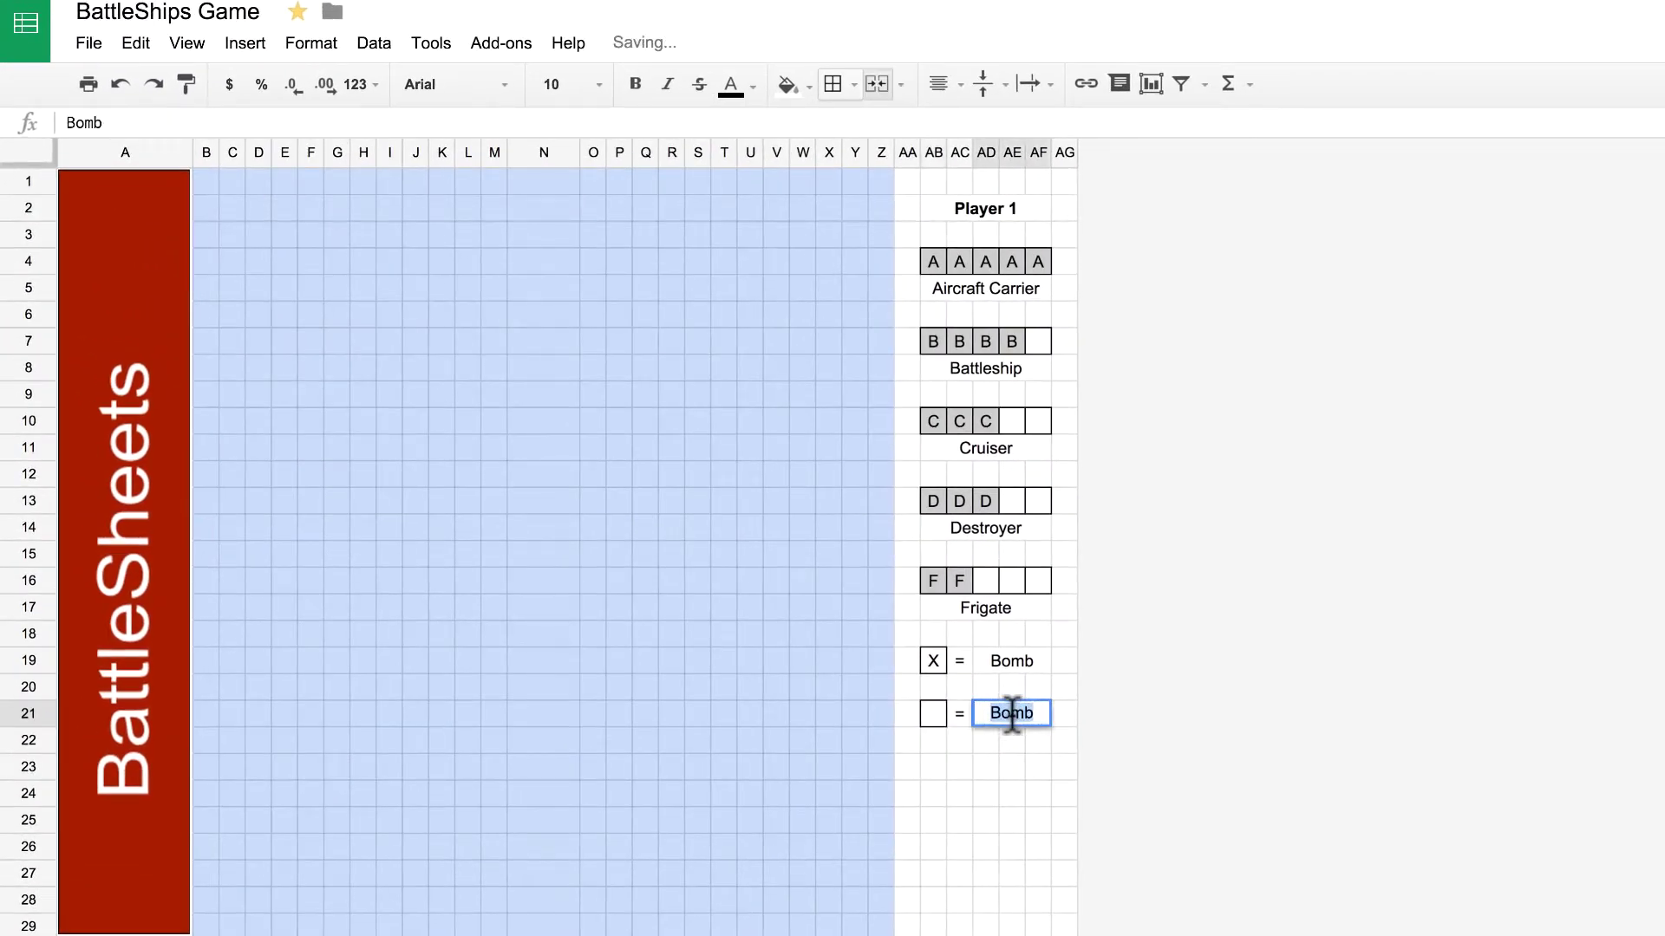
text(Un)
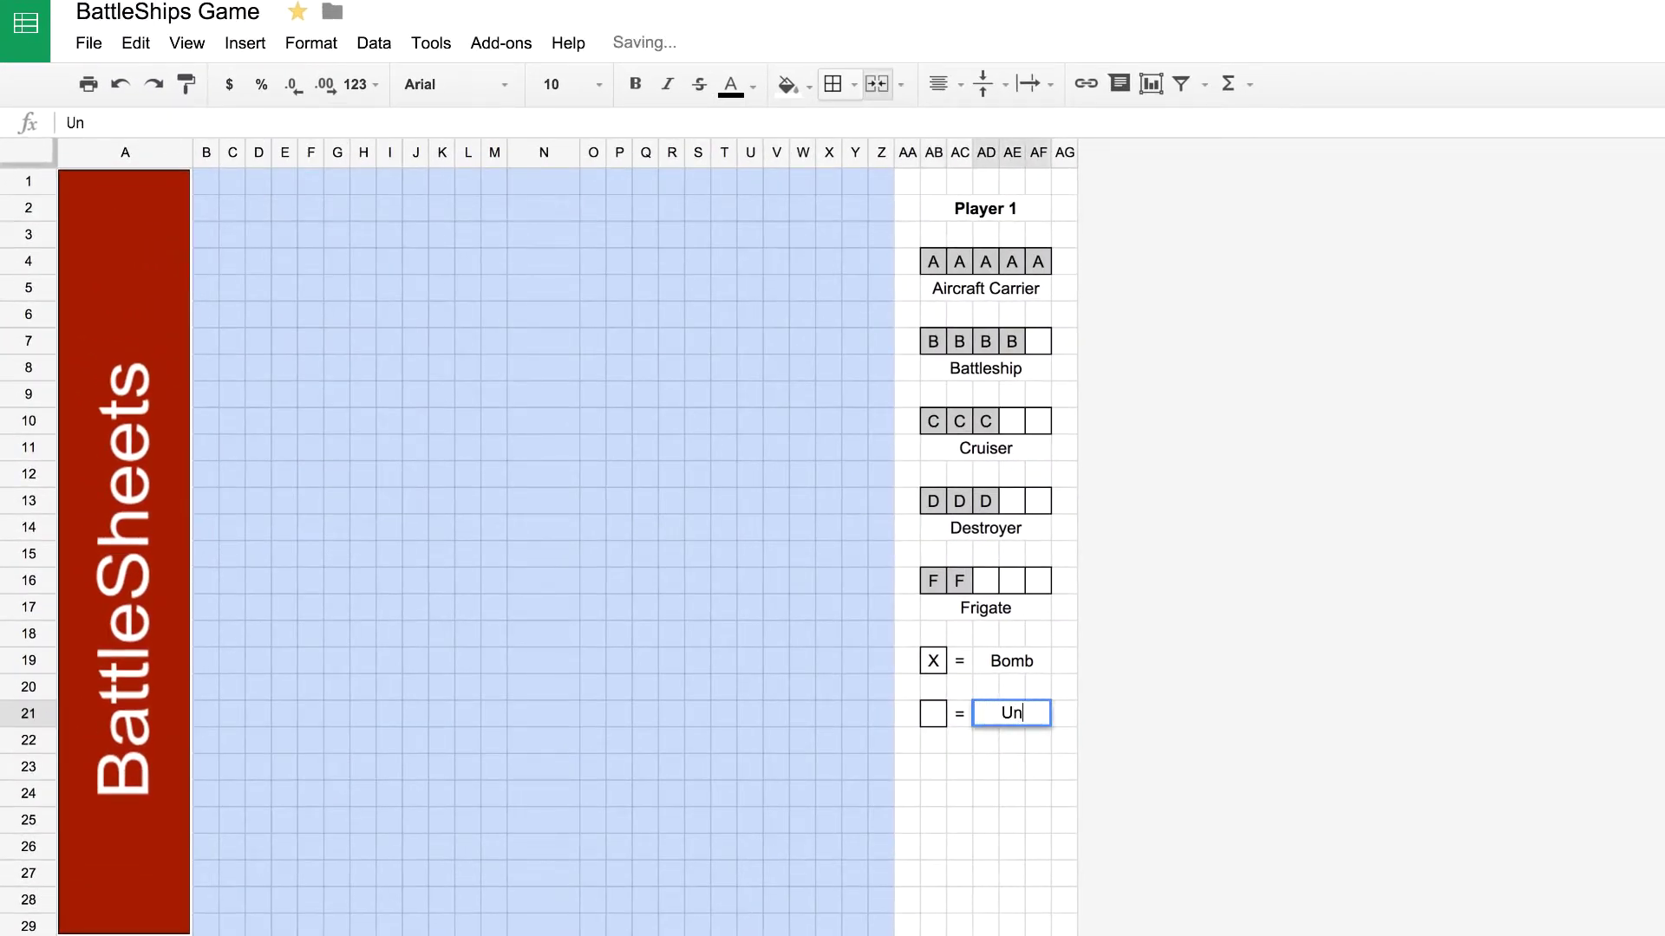
text(tried)
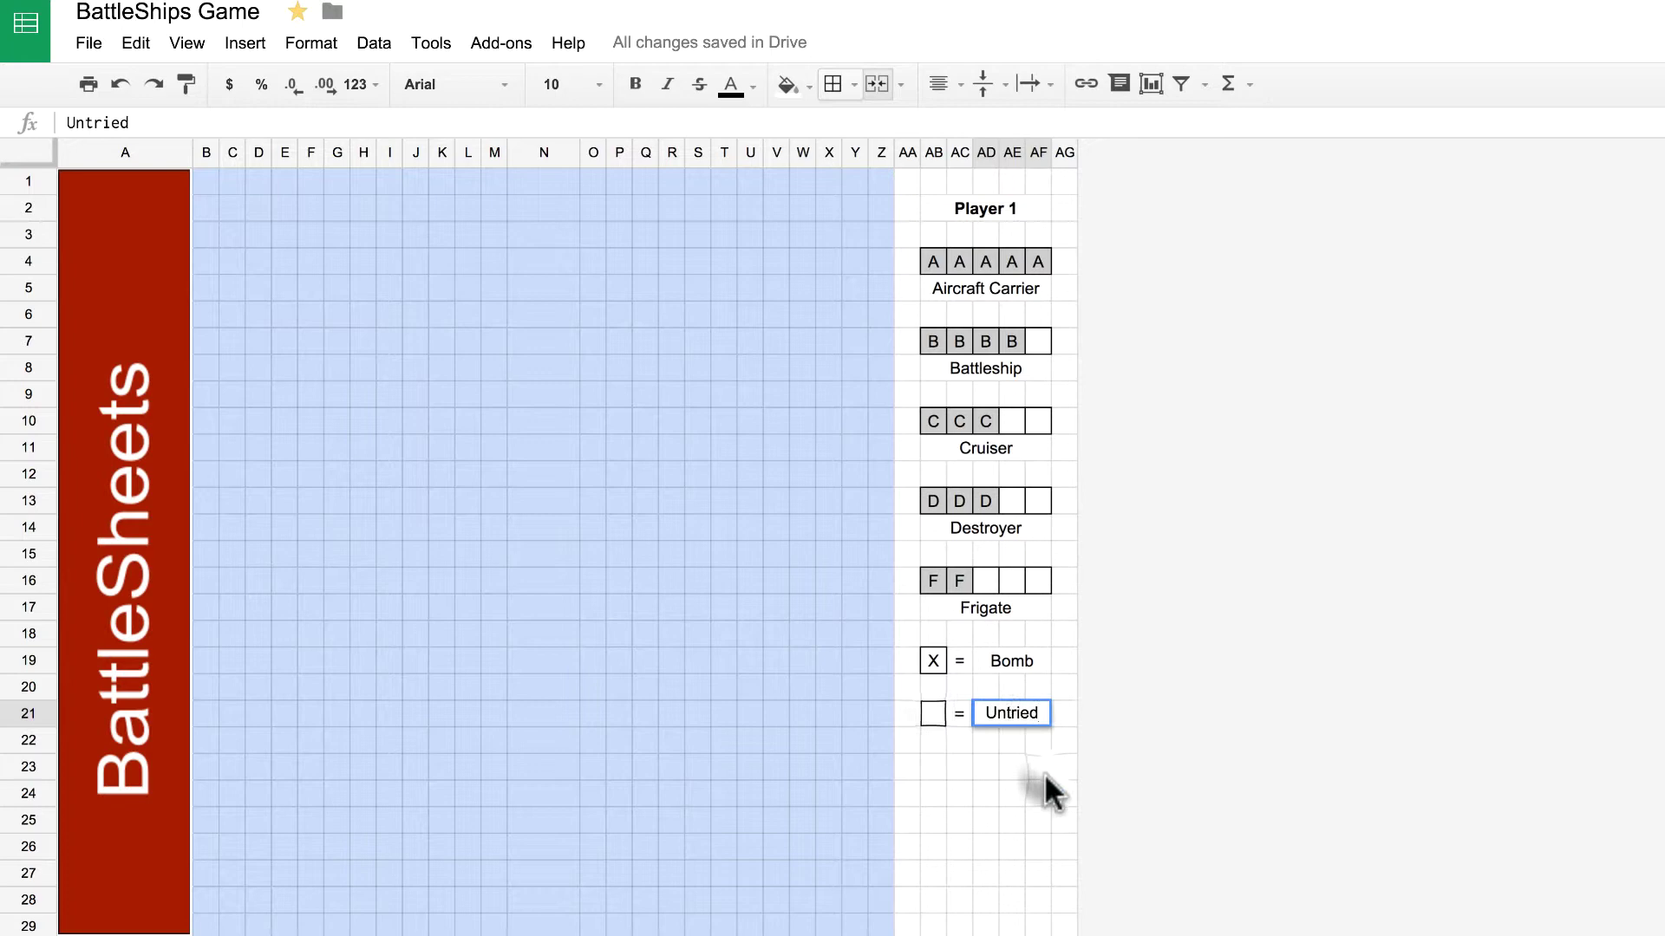
click(933, 711)
Copy the Untried key line and paste it into row 23
drag(1003, 713, 1019, 713)
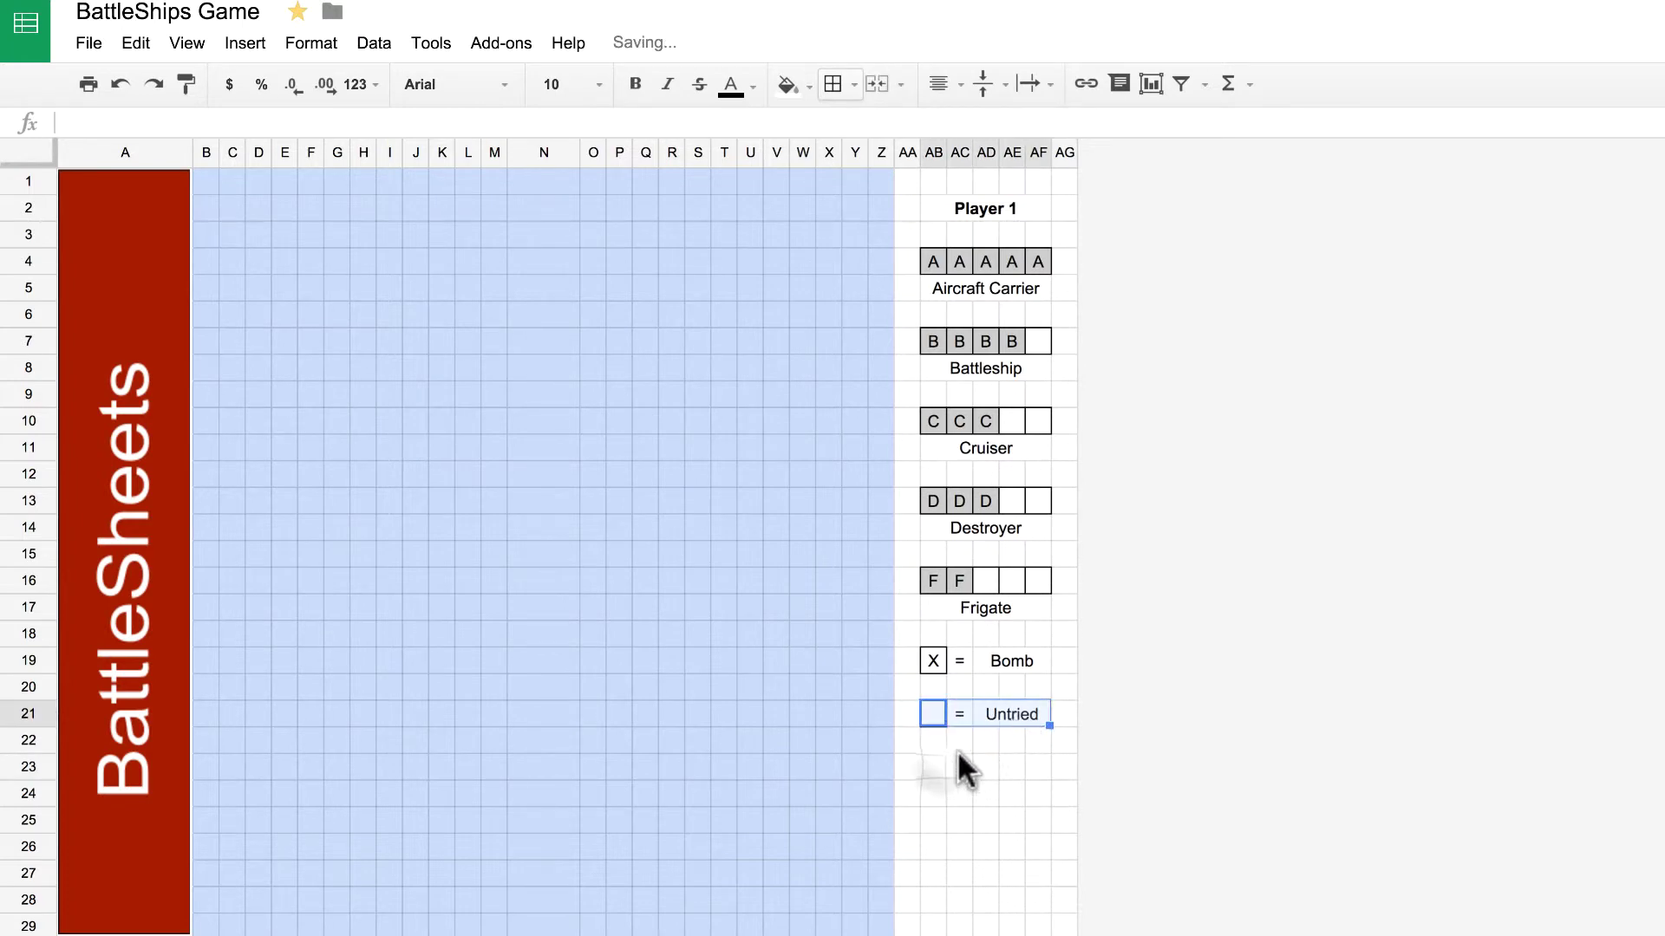
key(ctrl+c)
click(938, 762)
key(ctrl+v)
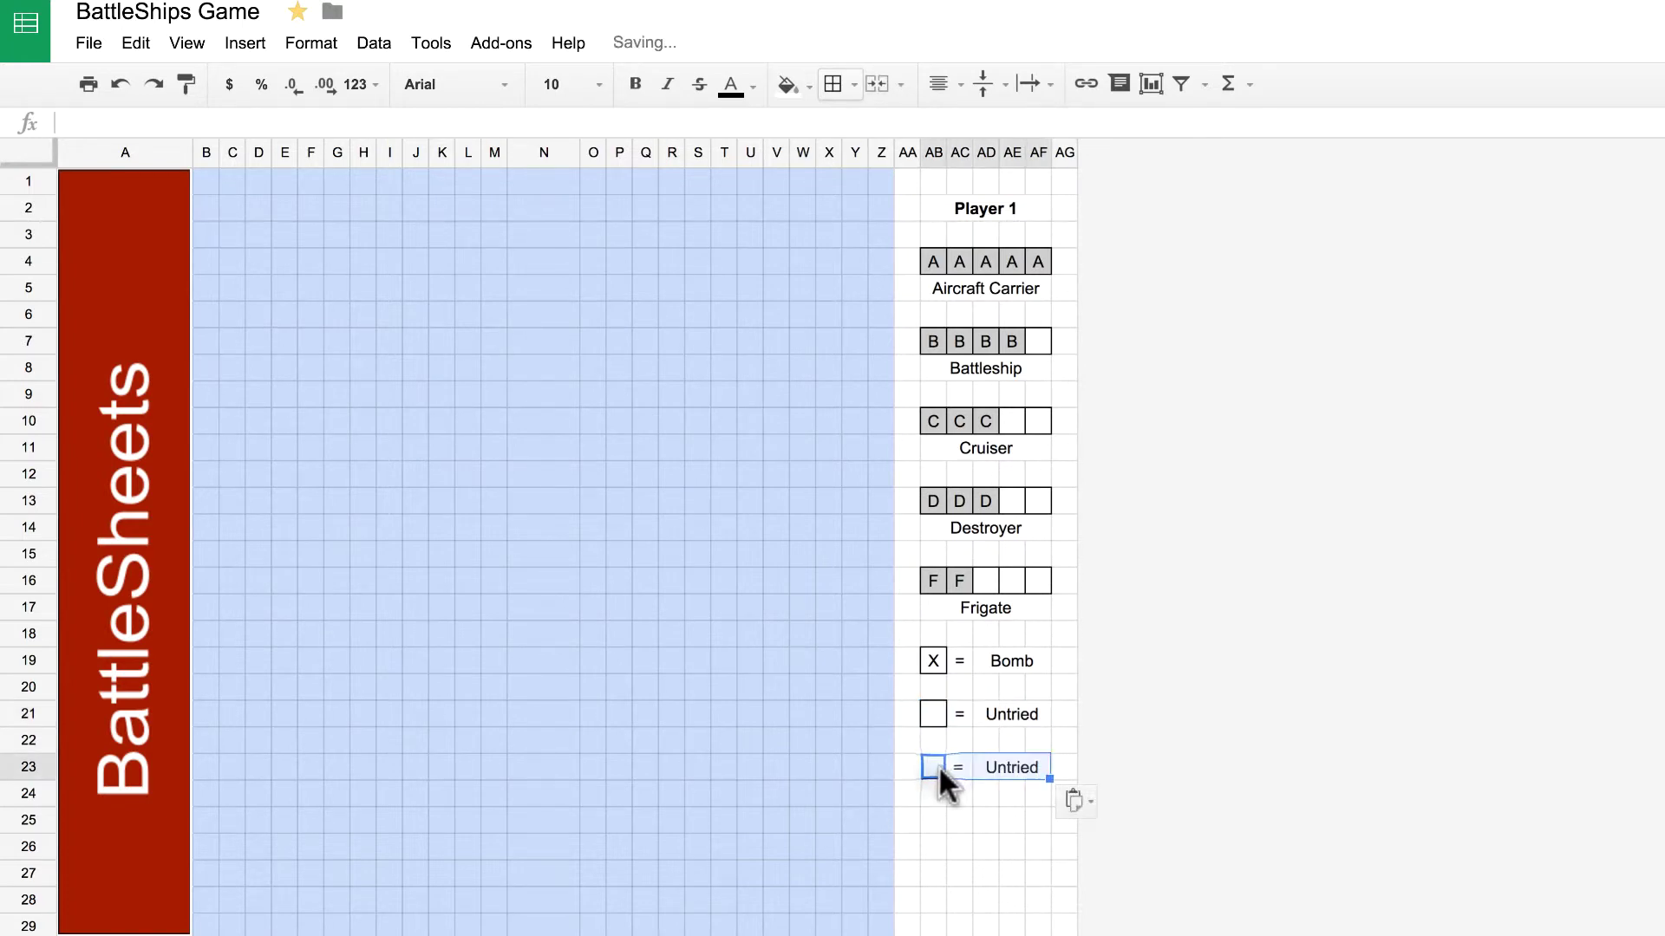
Fill the row 23 key square black and relabel it Miss
click(935, 764)
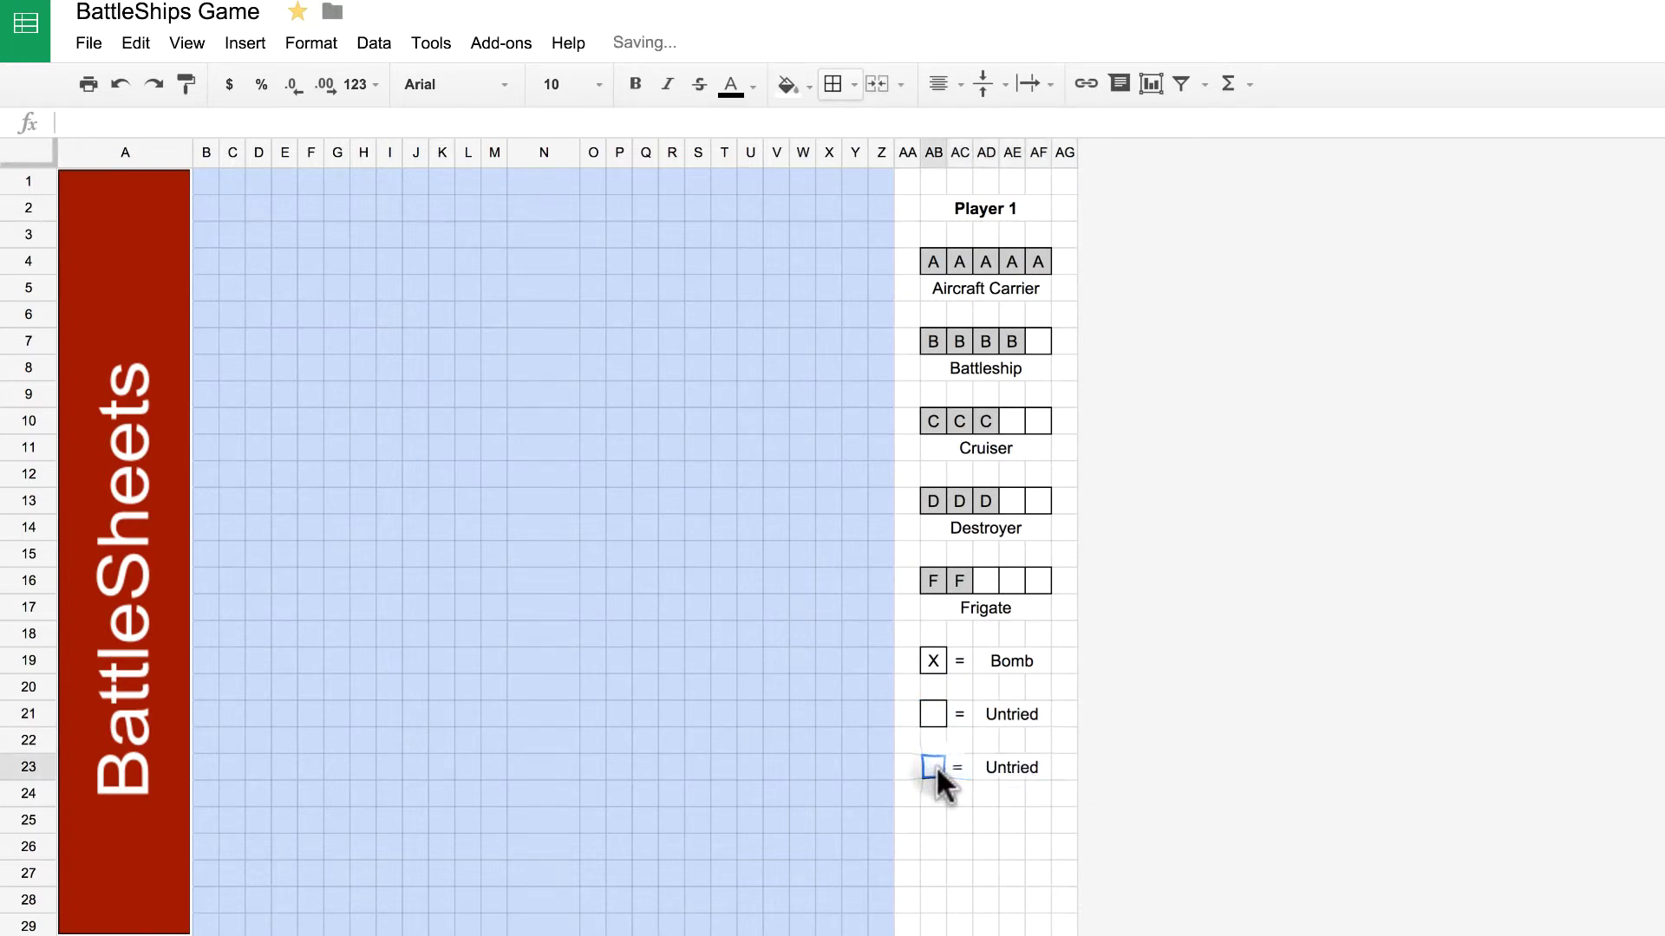
click(810, 87)
click(803, 164)
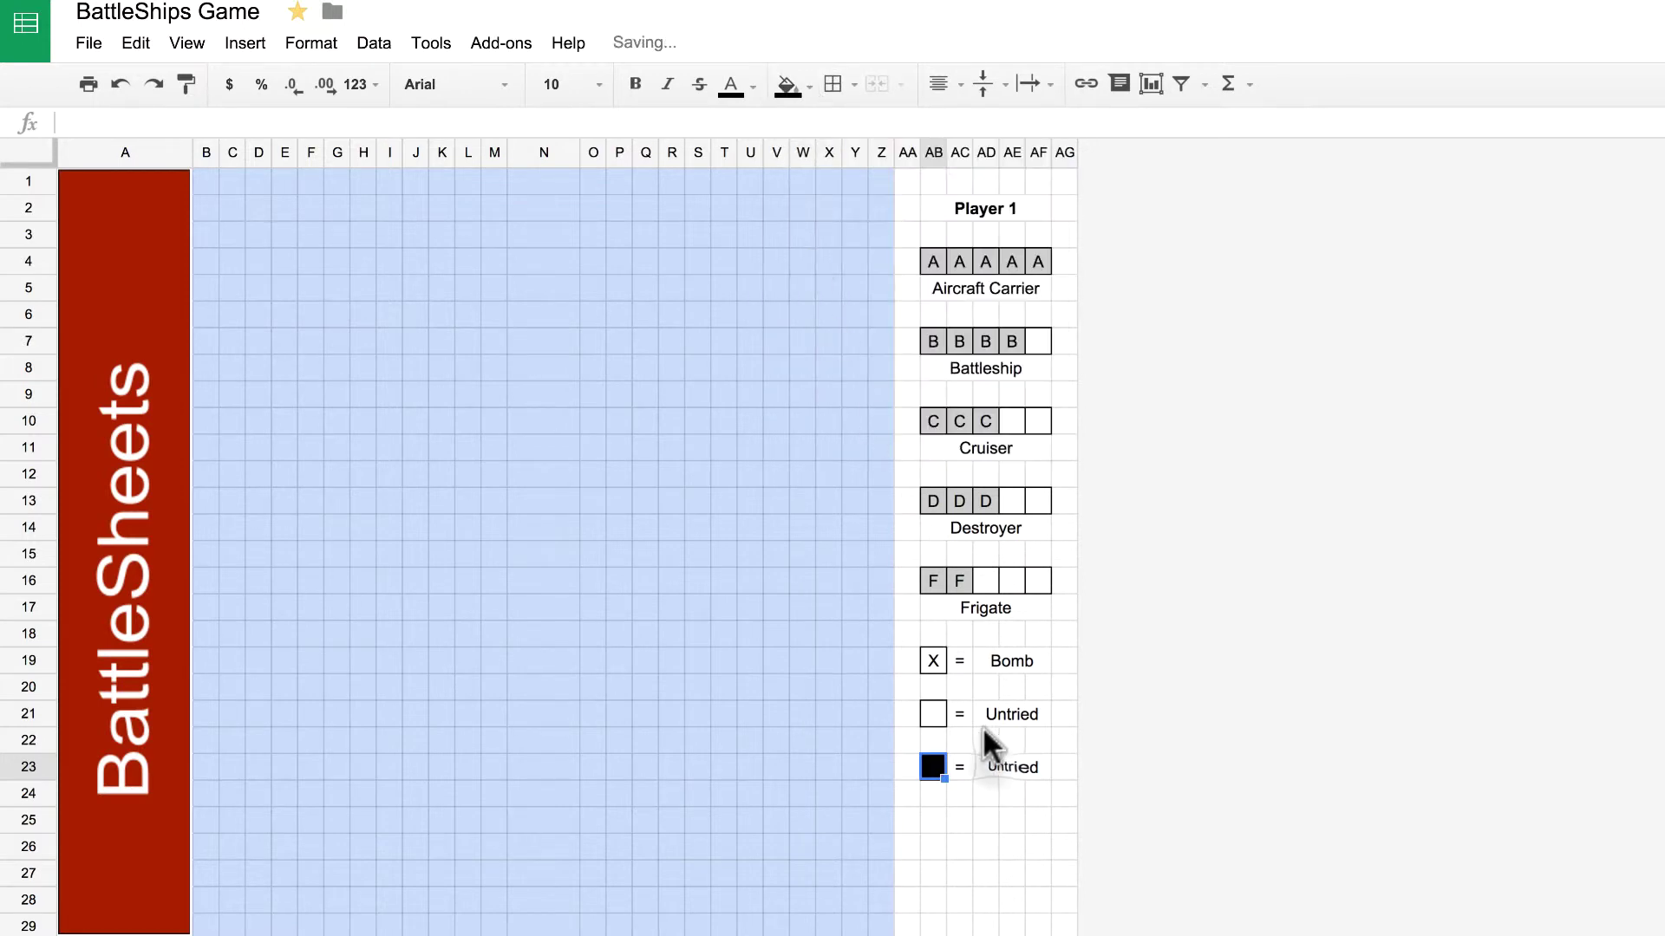
double_click(997, 767)
text(Miss)
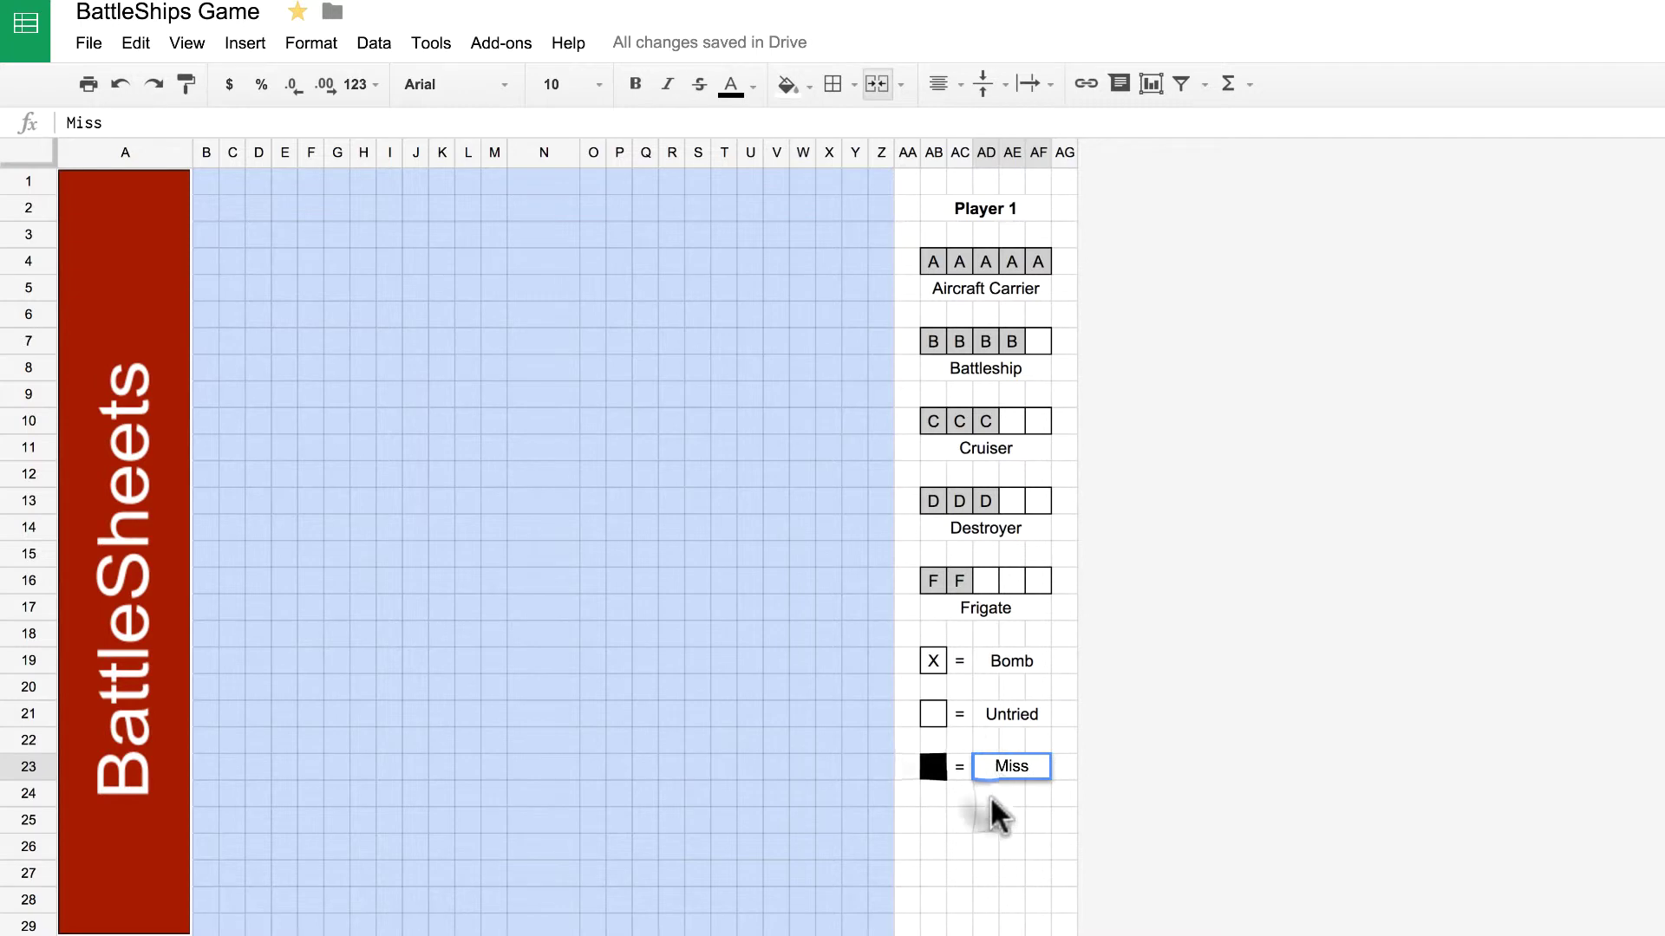
key(Return)
click(906, 767)
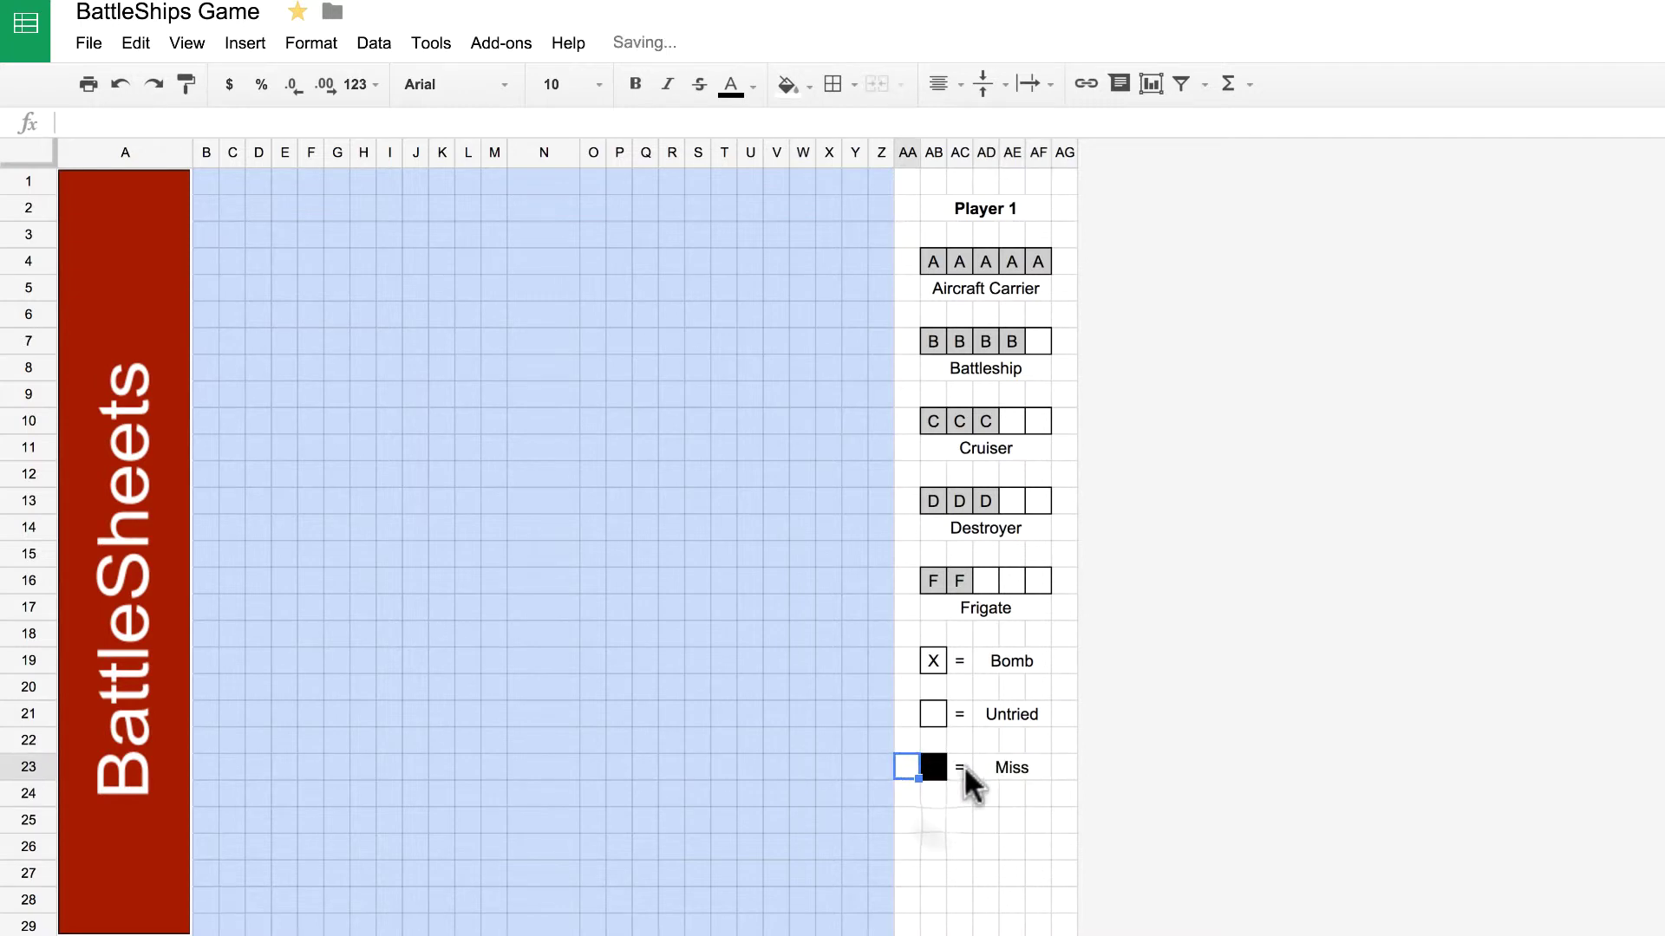
Paste another key line into row 25, relabel it Hit, and fill its square dark red
click(933, 819)
key(ctrl+v)
click(996, 825)
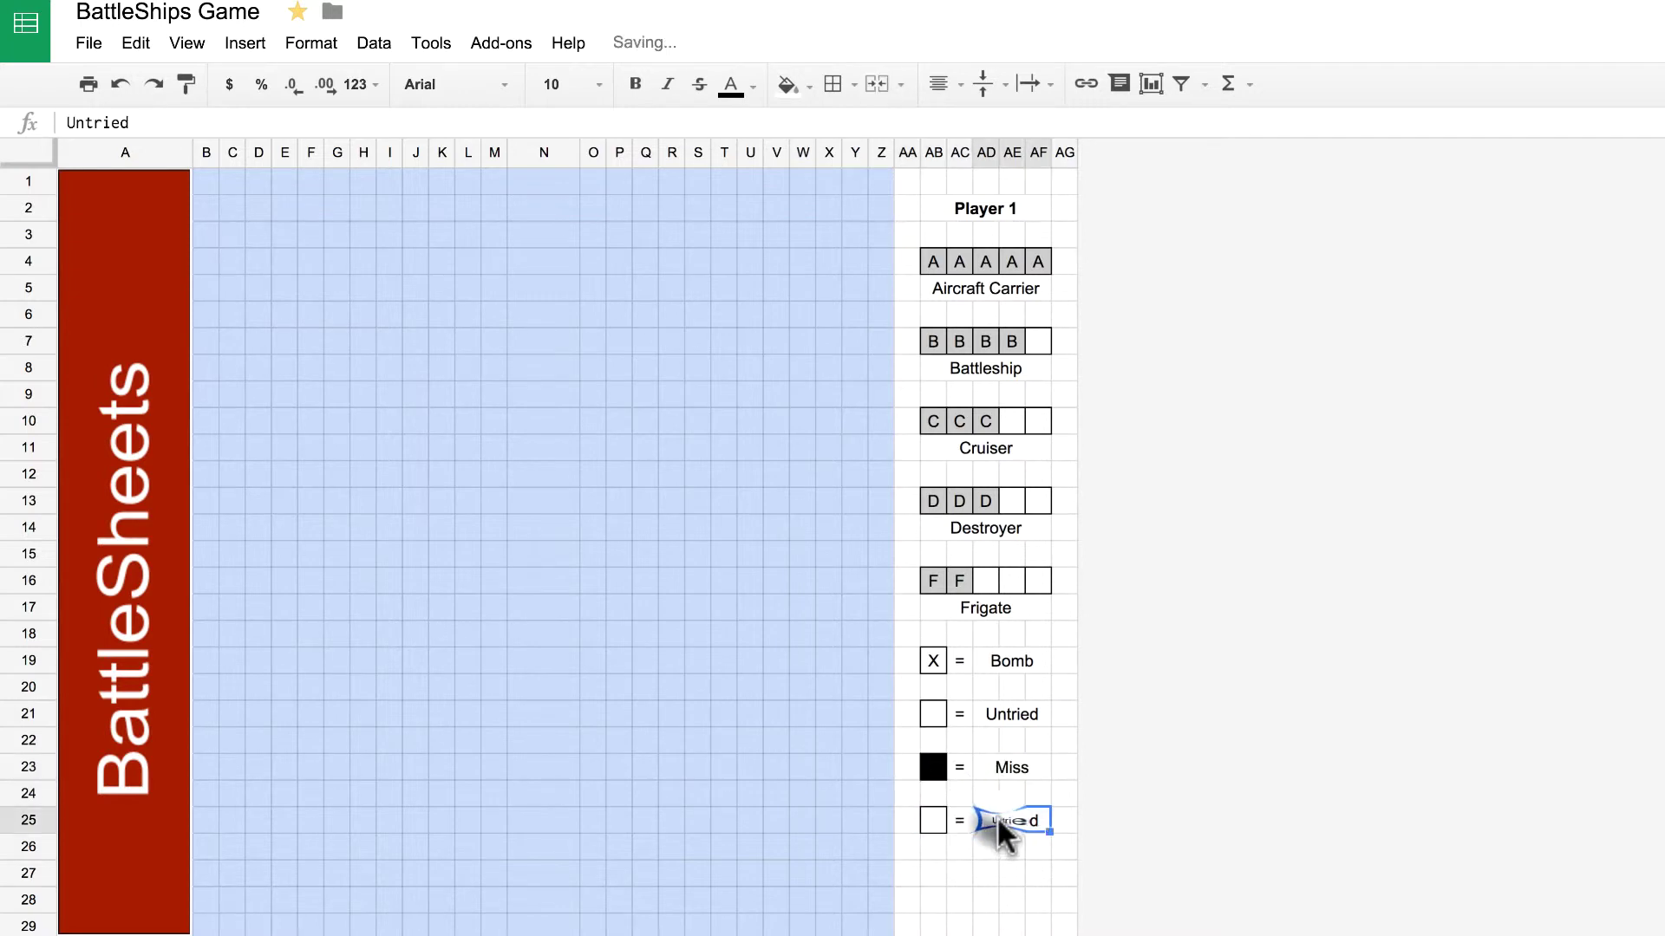
double_click(999, 819)
text(Hit)
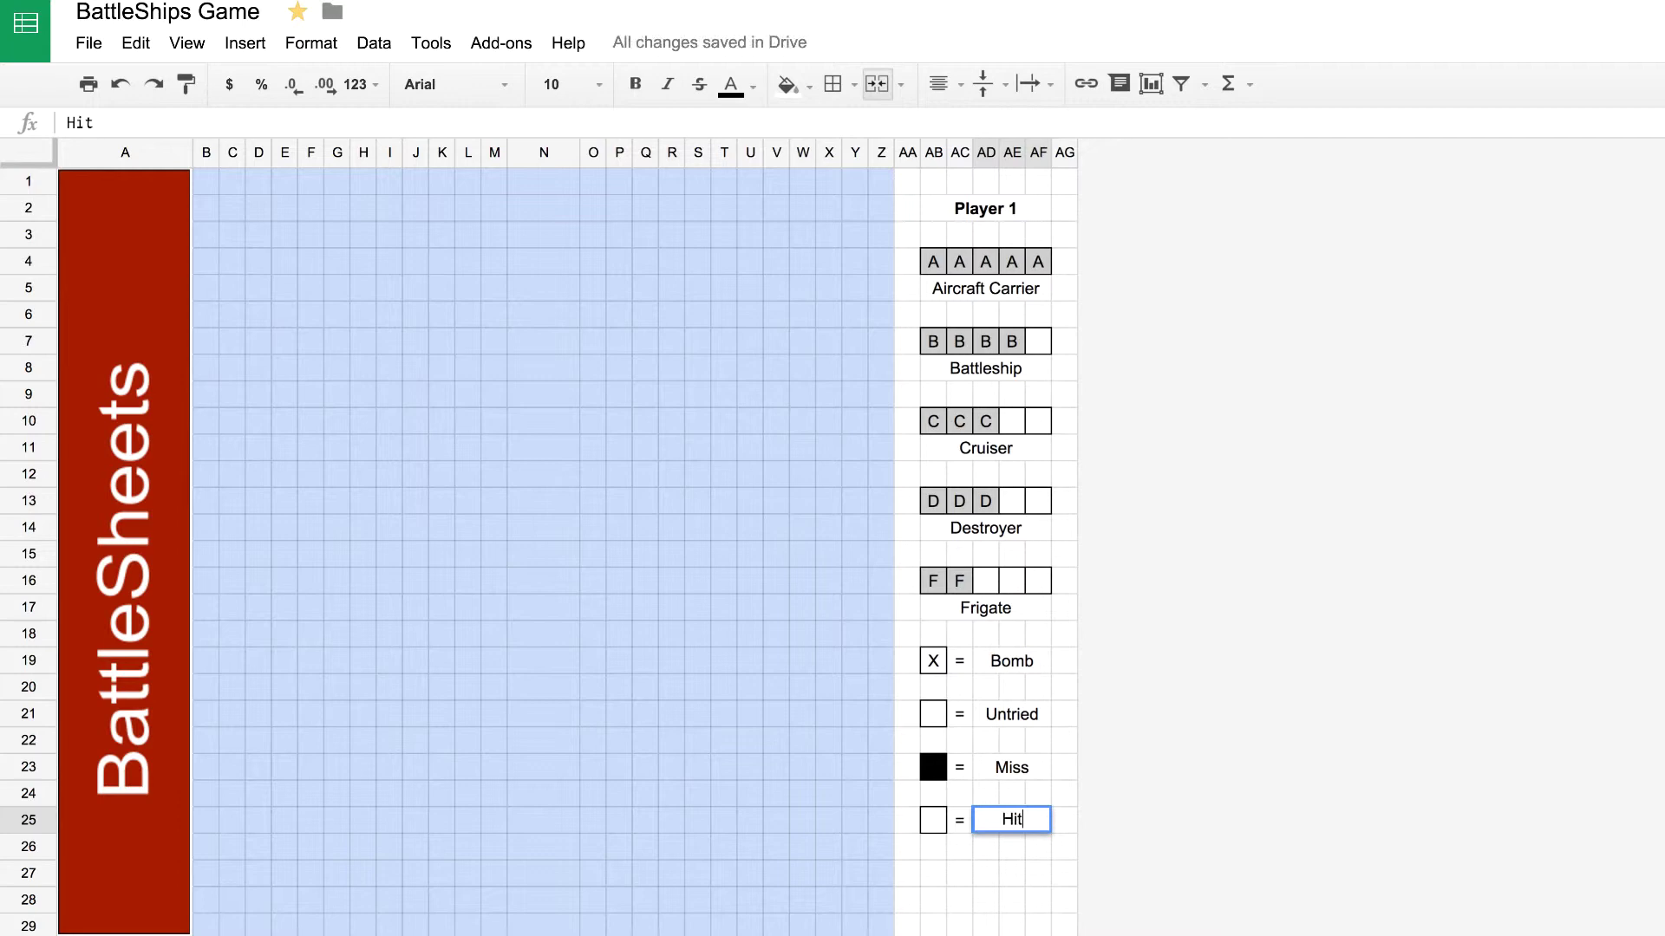
click(933, 821)
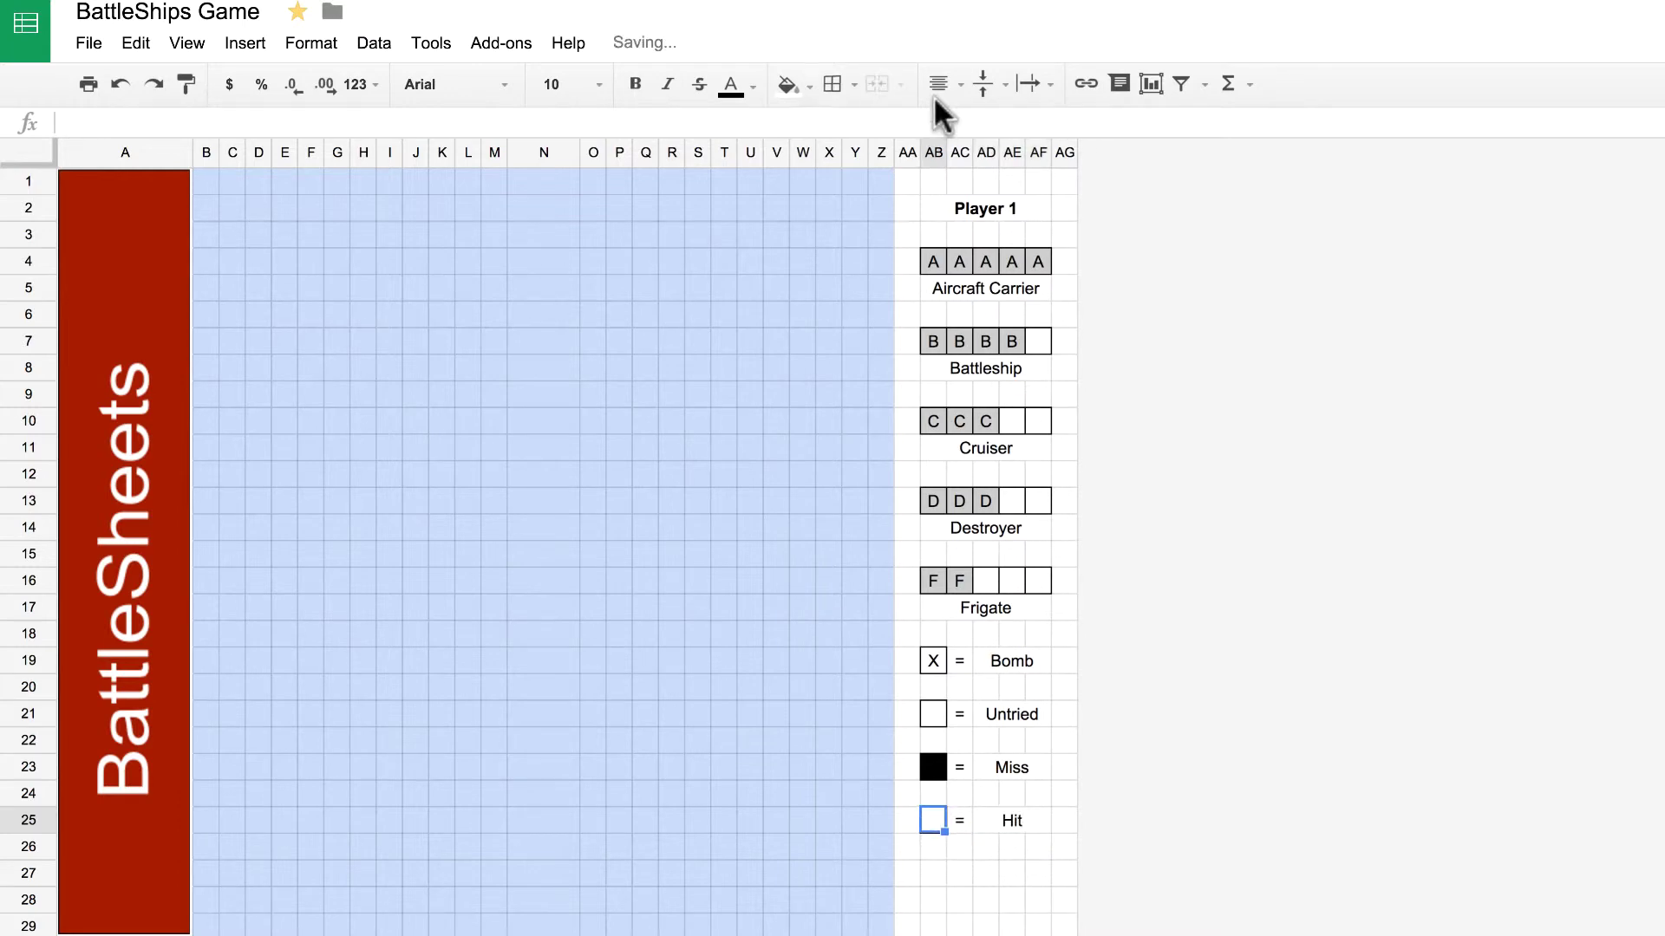
click(812, 84)
click(805, 290)
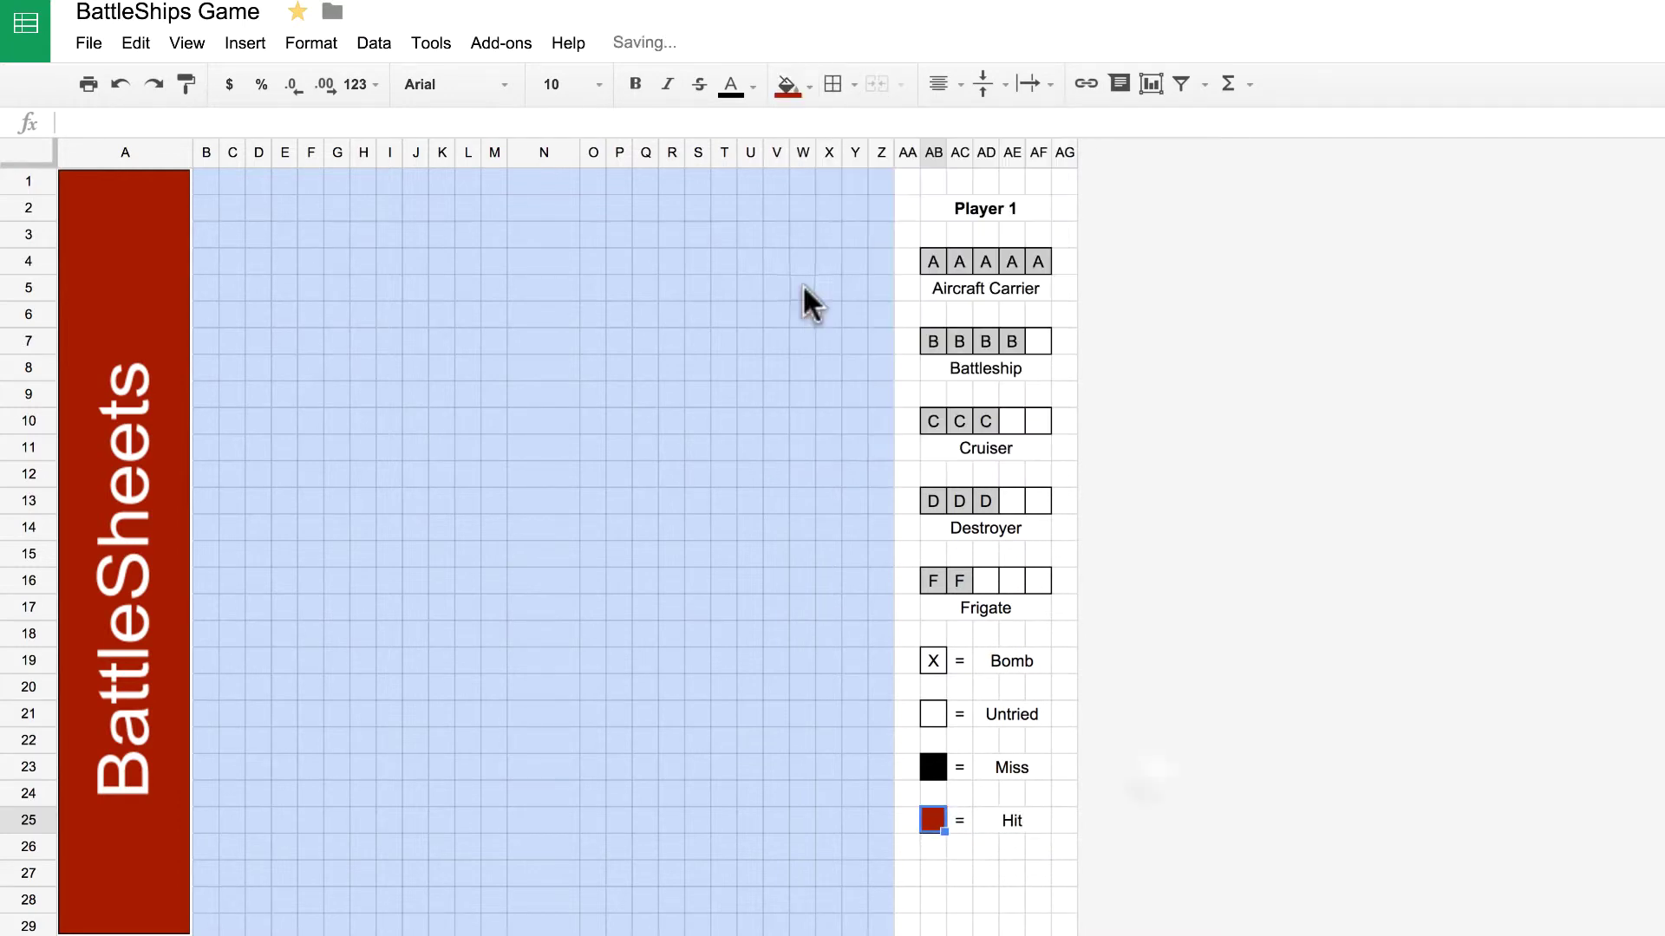
click(1142, 768)
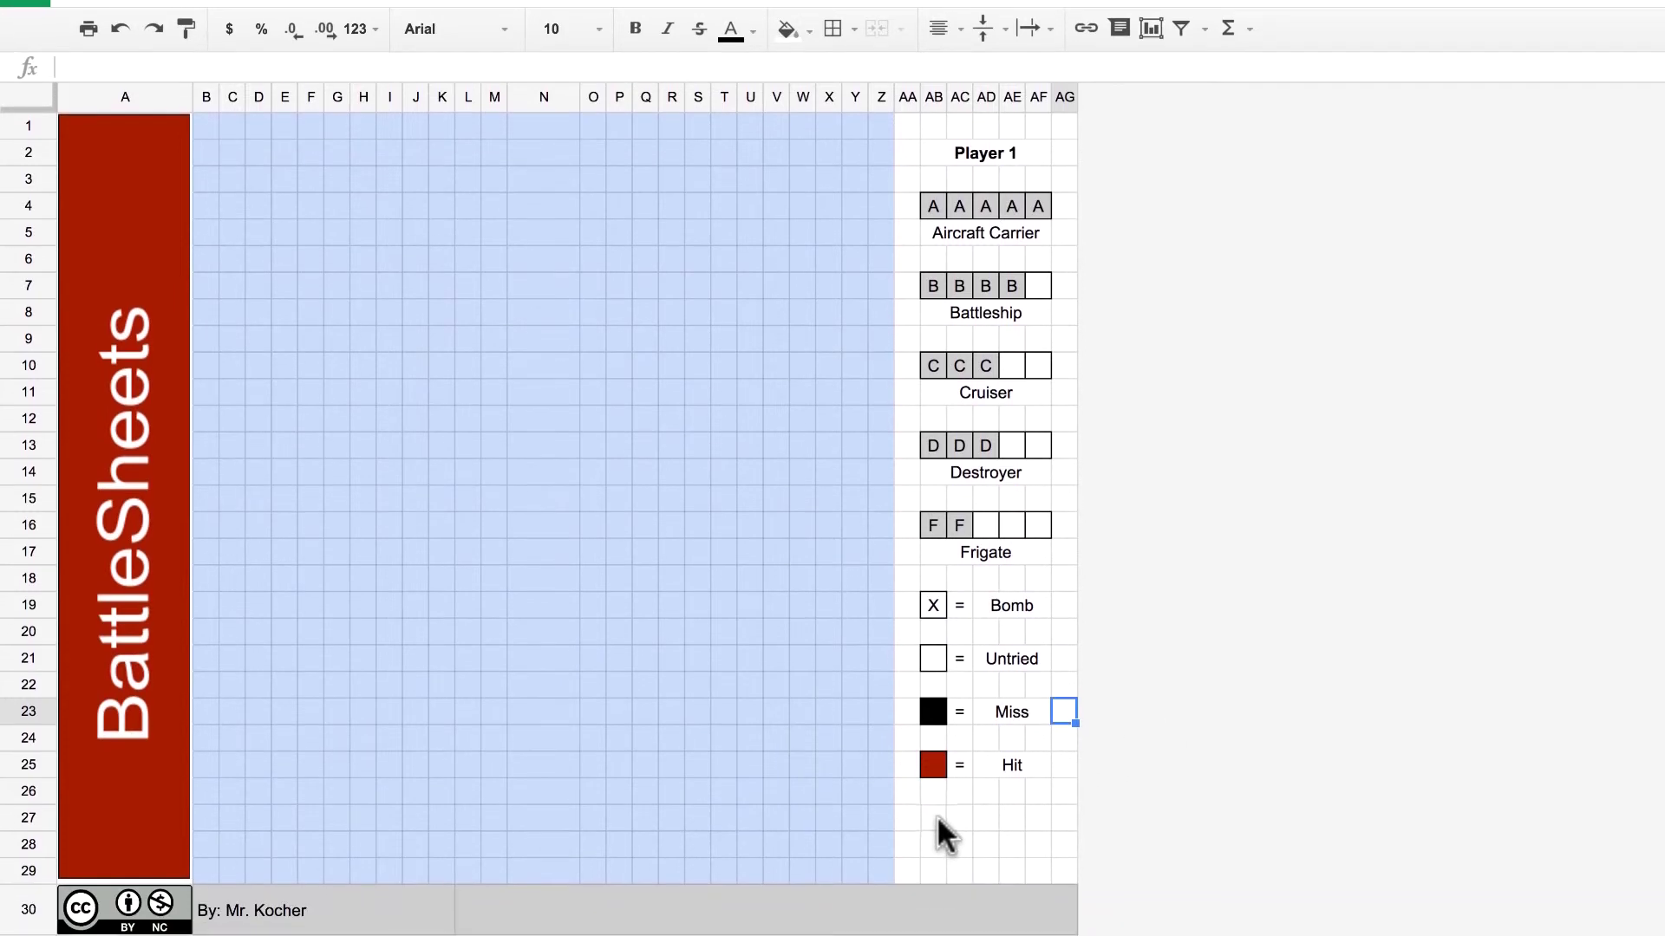
Merge the row 27 cells and add a bold 'Current Turn:' heading
click(933, 873)
drag(994, 826, 1040, 822)
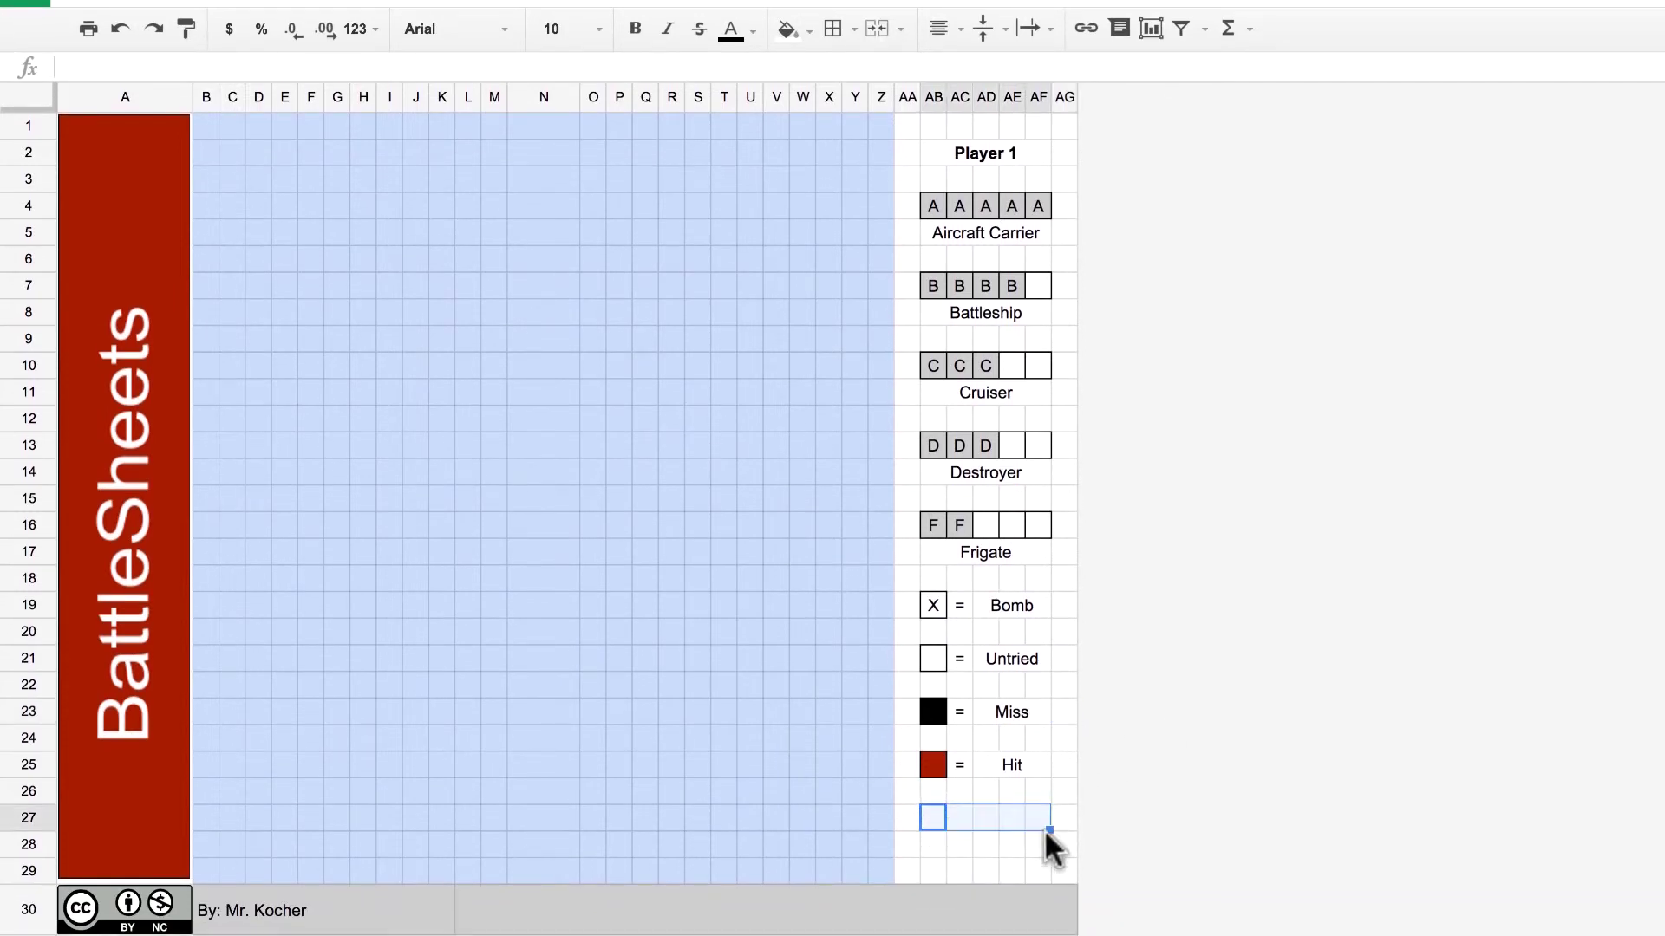
click(872, 25)
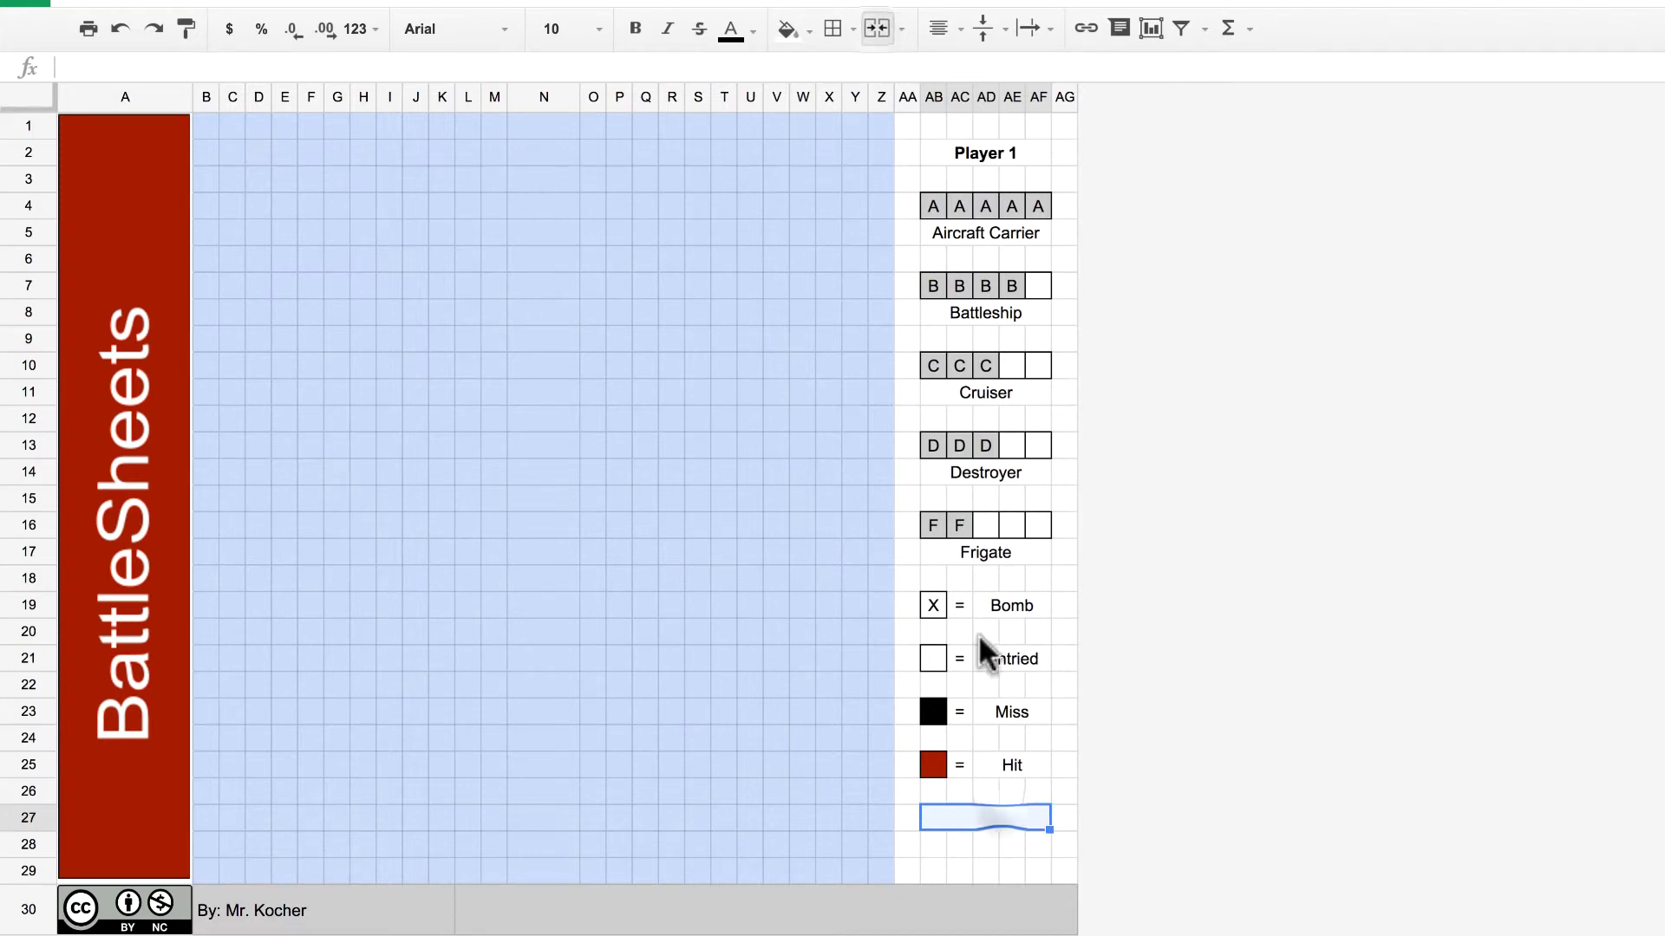
text(Curr)
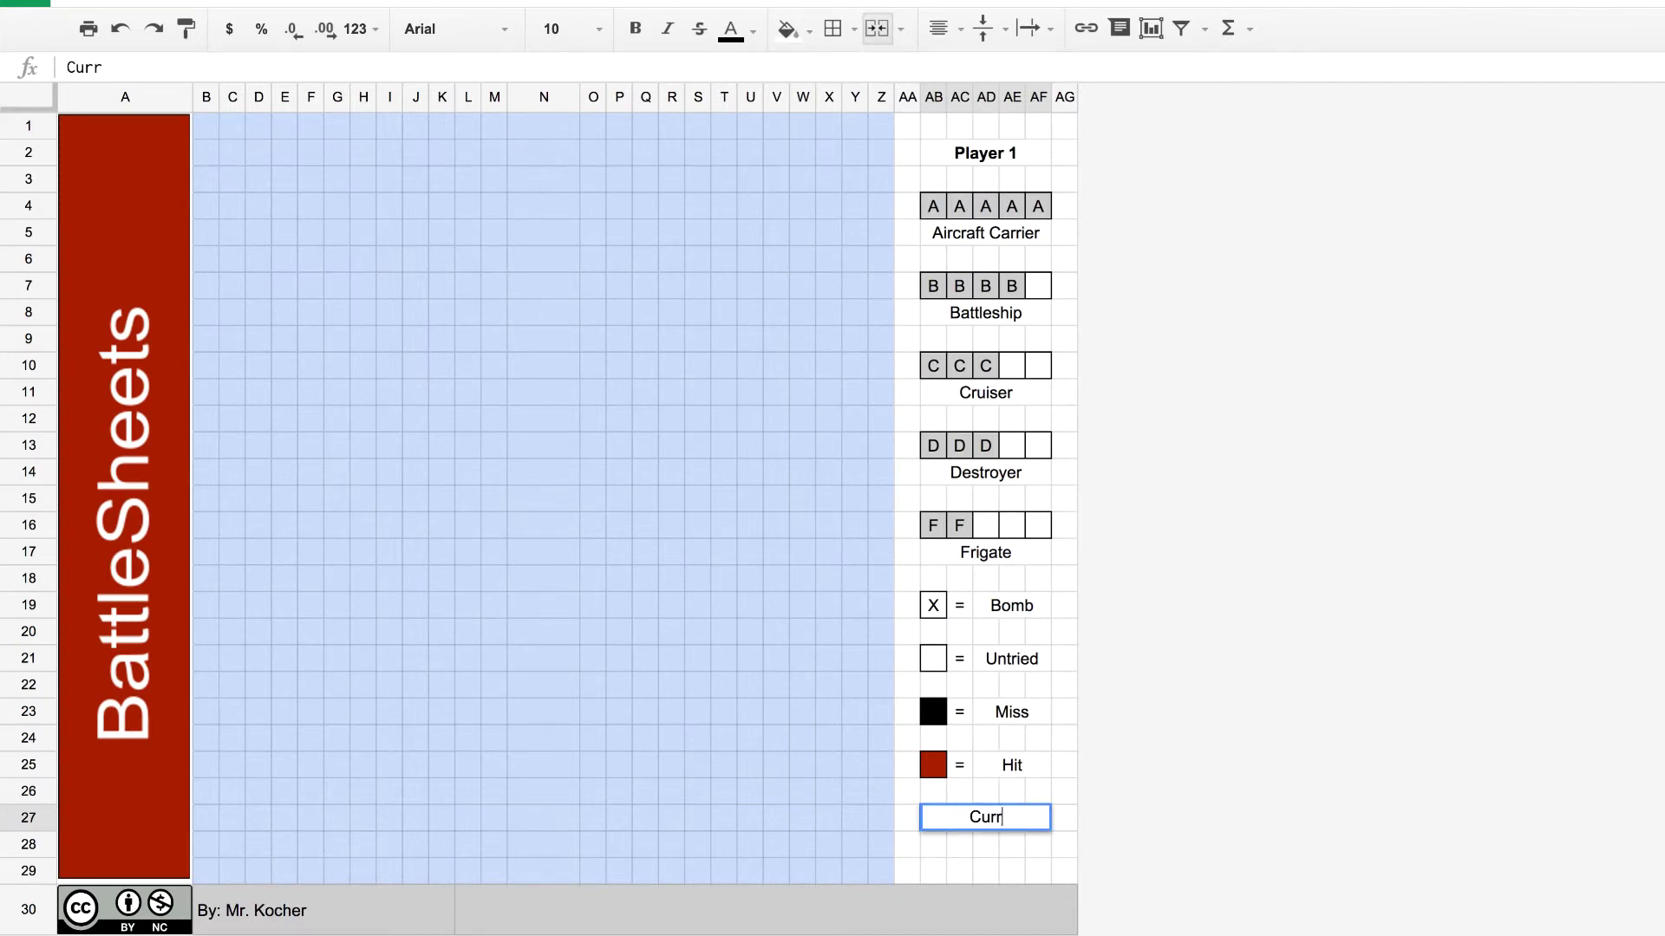
text(ent Turn:)
triple_click(999, 816)
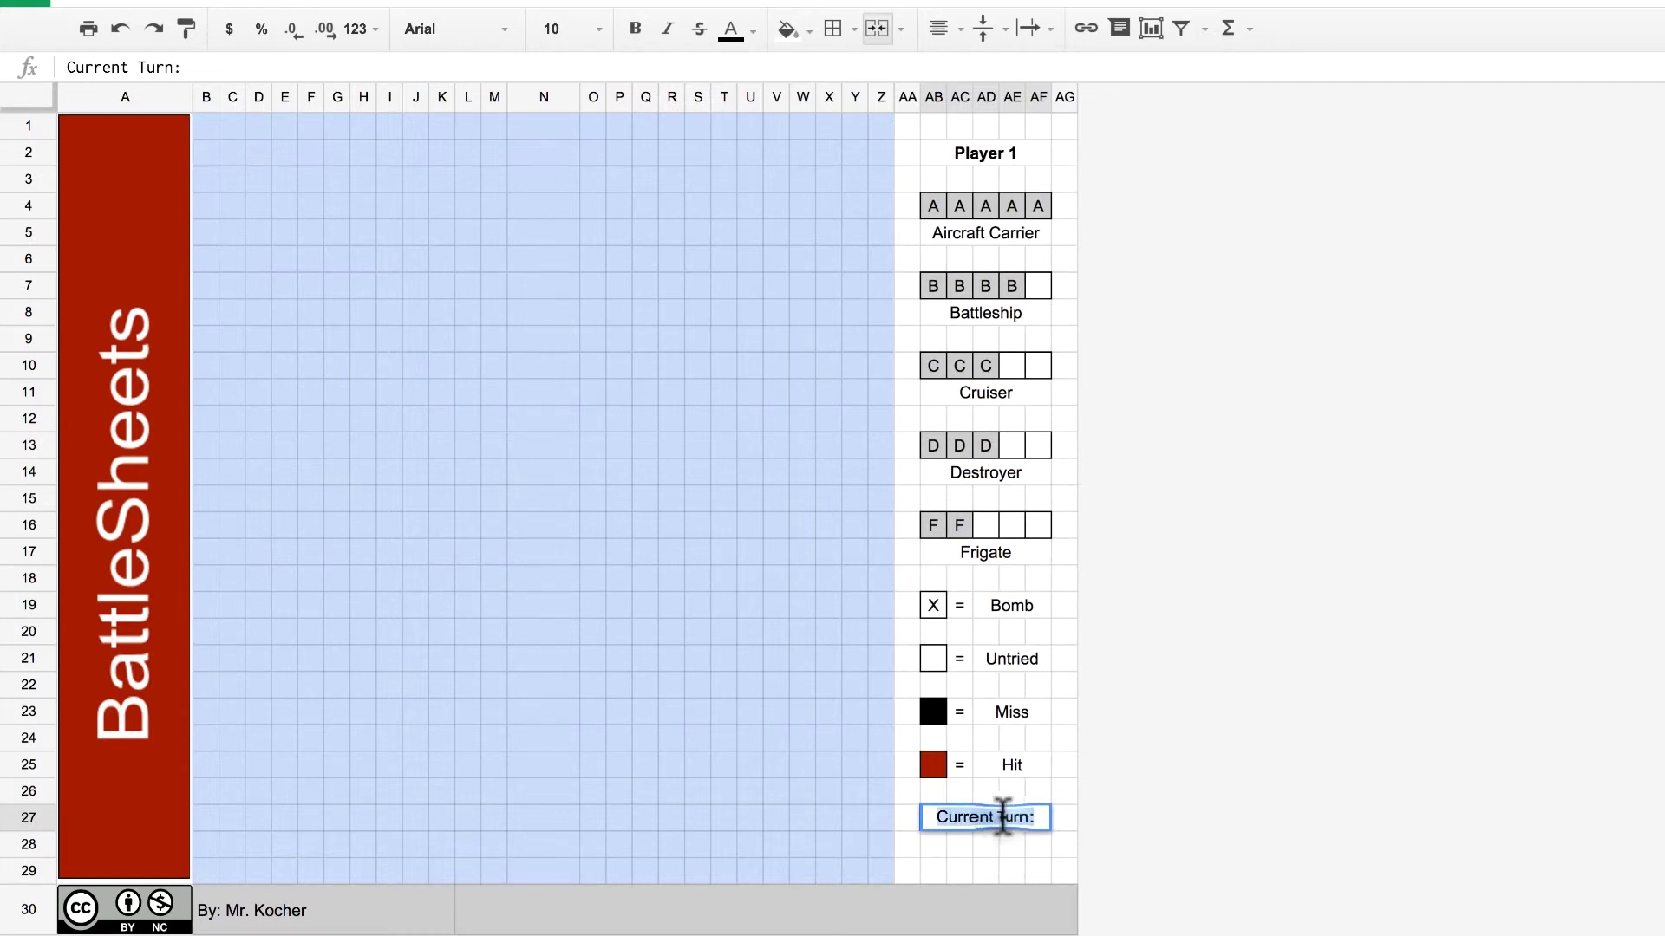
click(640, 27)
Merge the row 28 cells beneath it and enter 'TURN??'
drag(935, 843, 1032, 841)
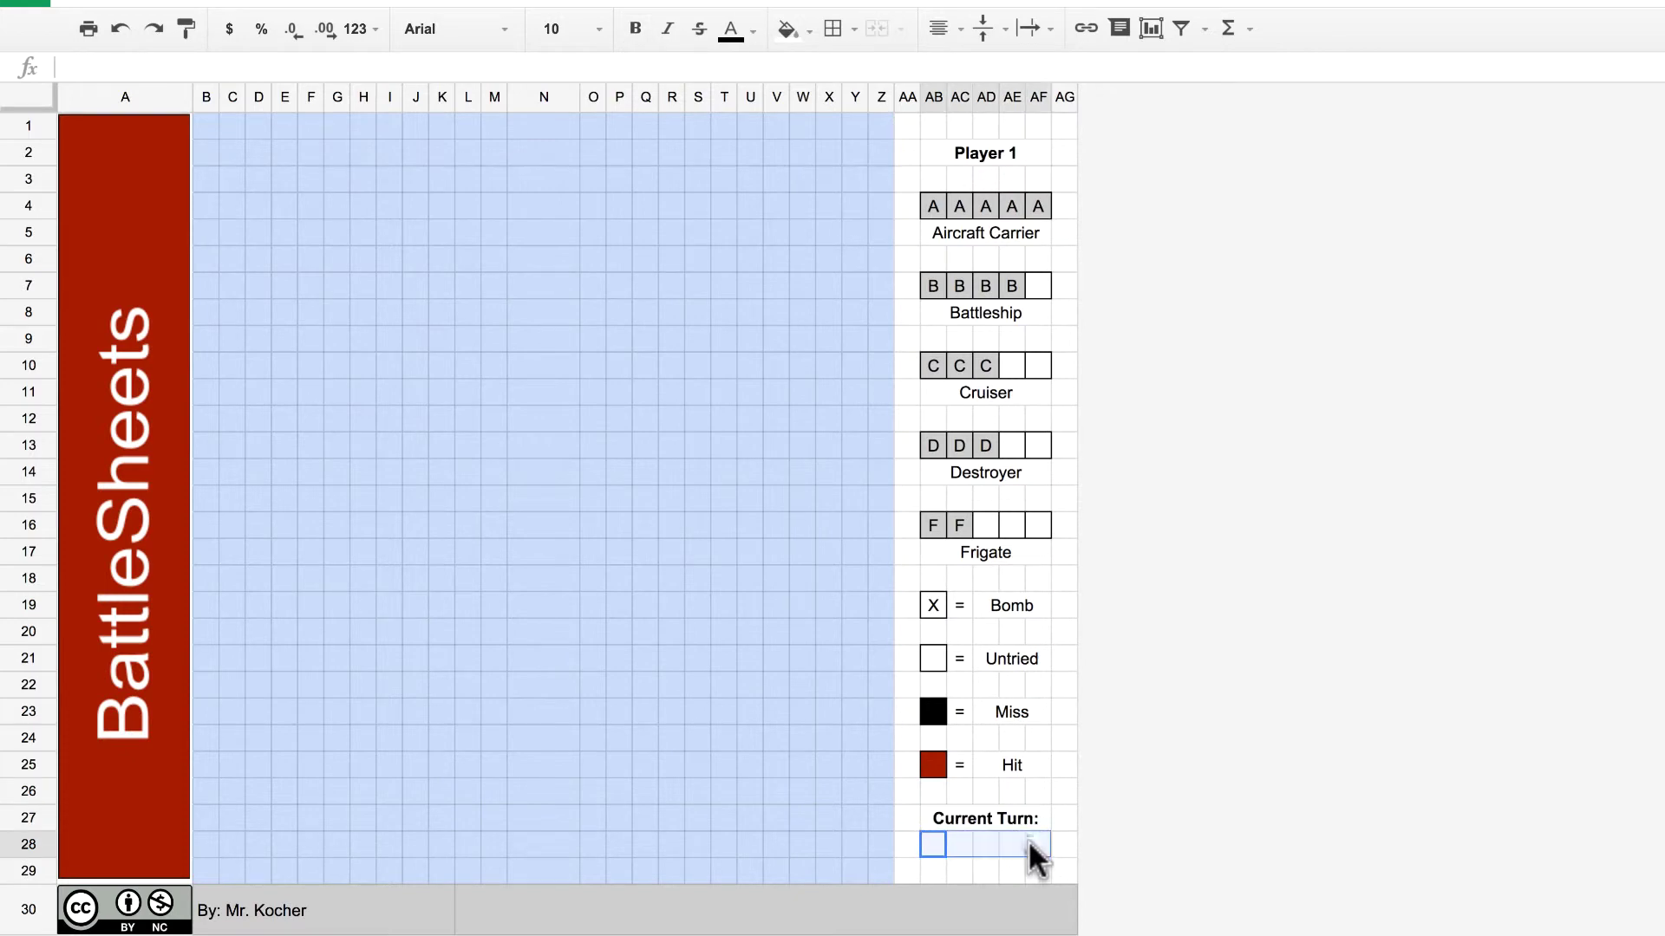
click(879, 28)
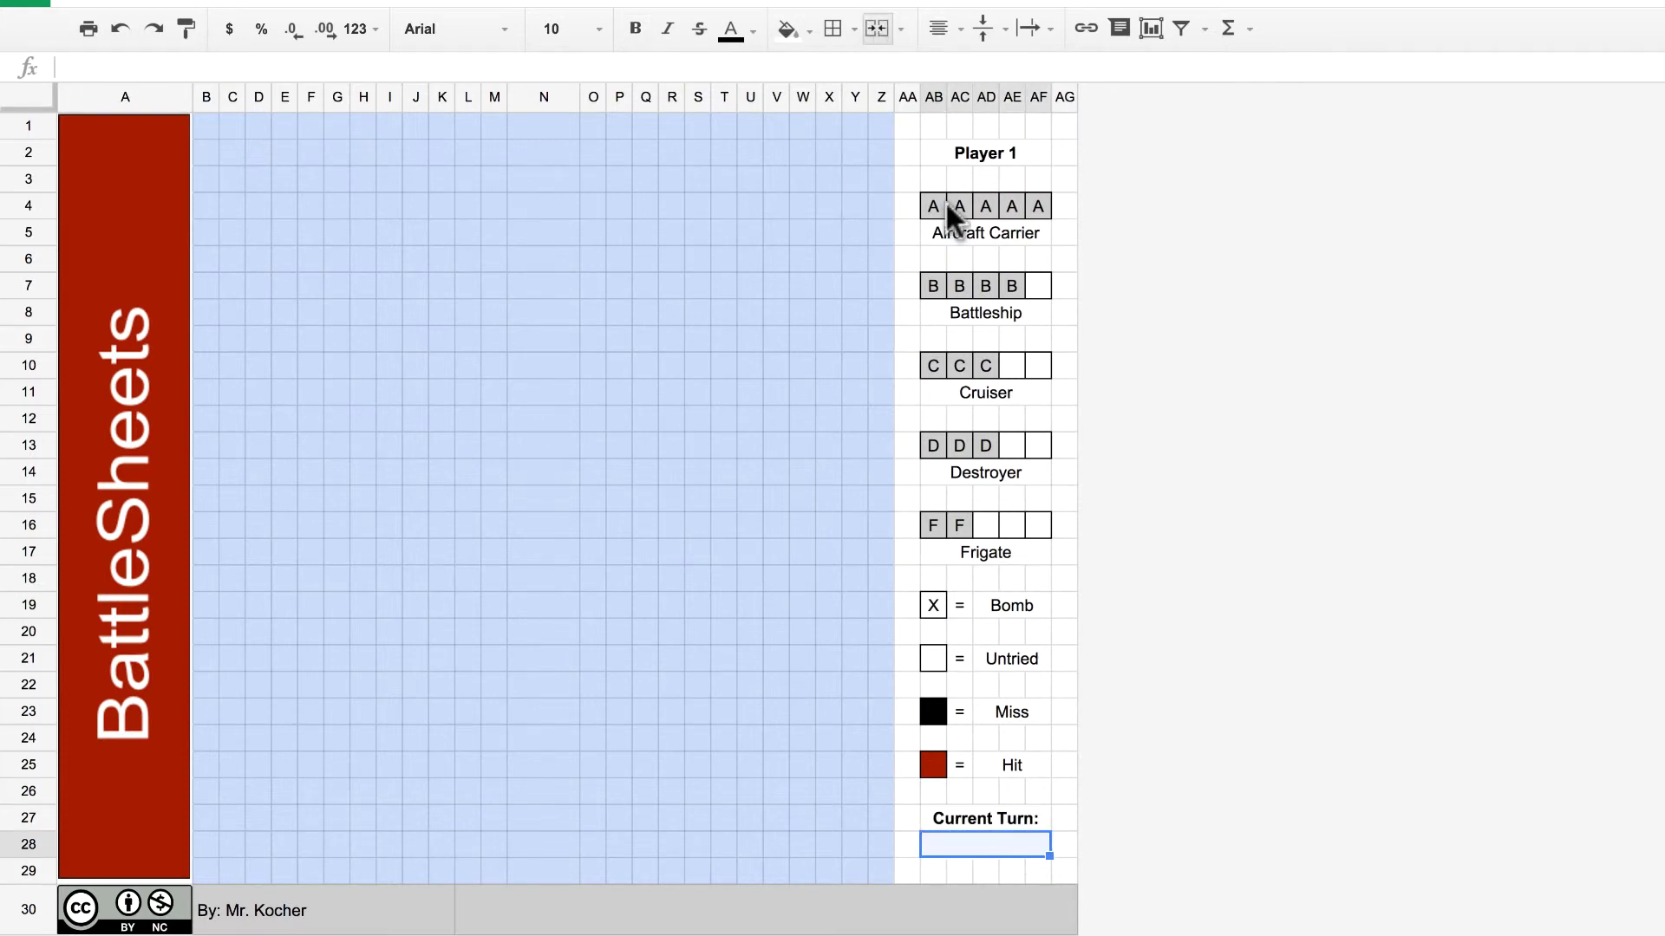
double_click(985, 834)
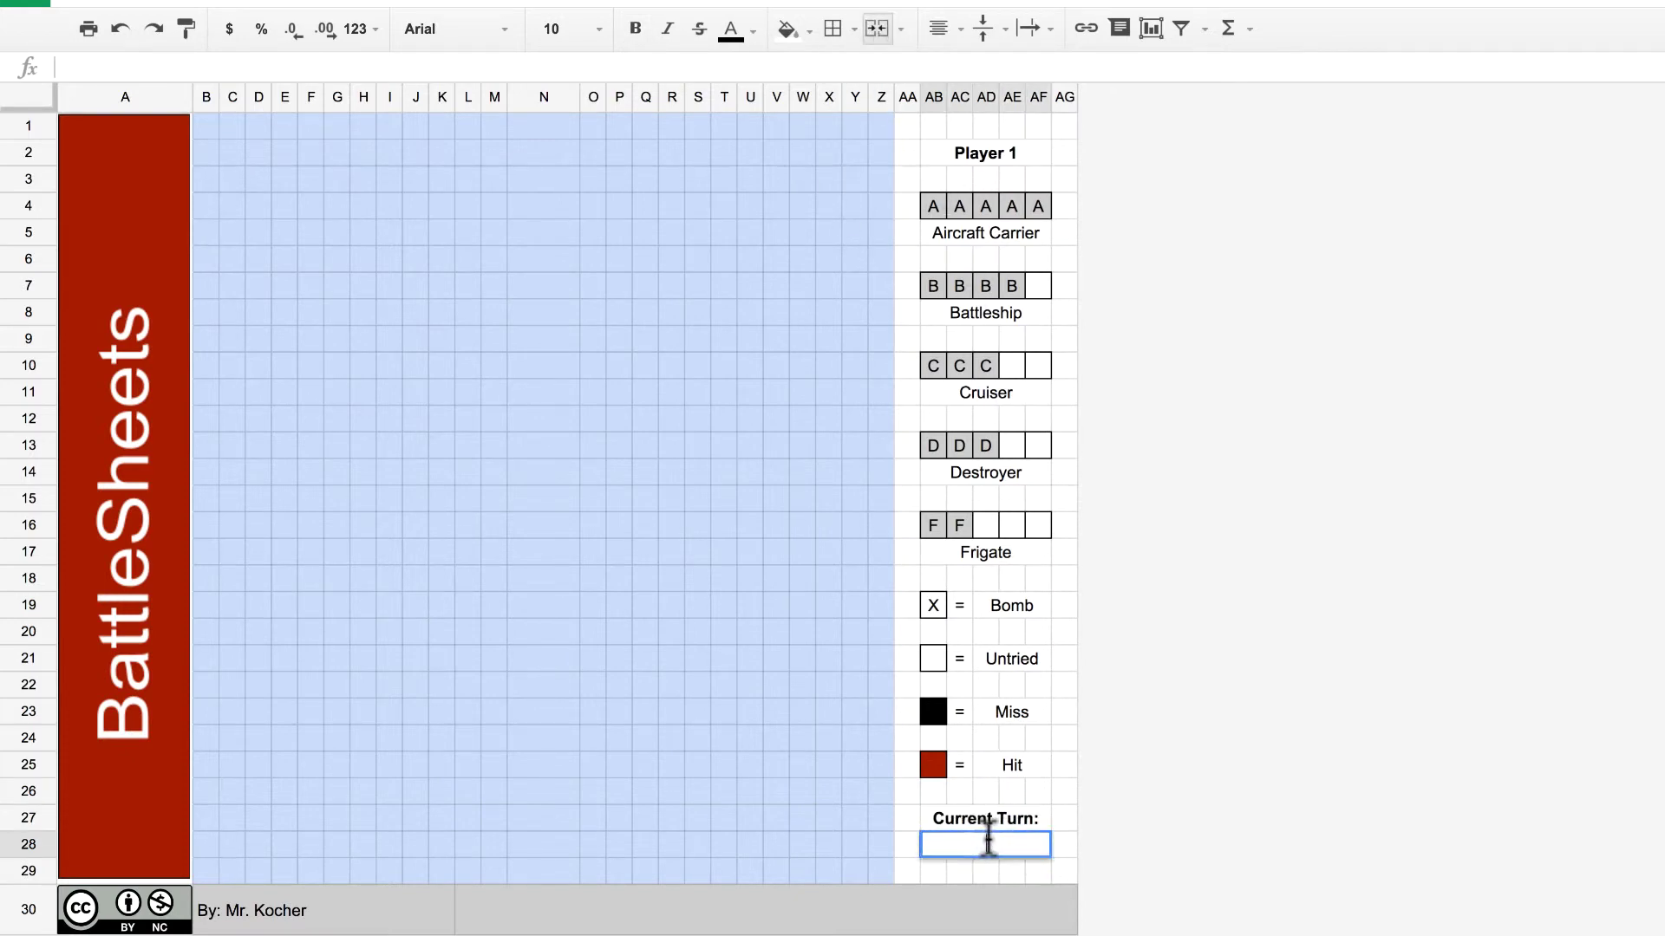
text(TURN??)
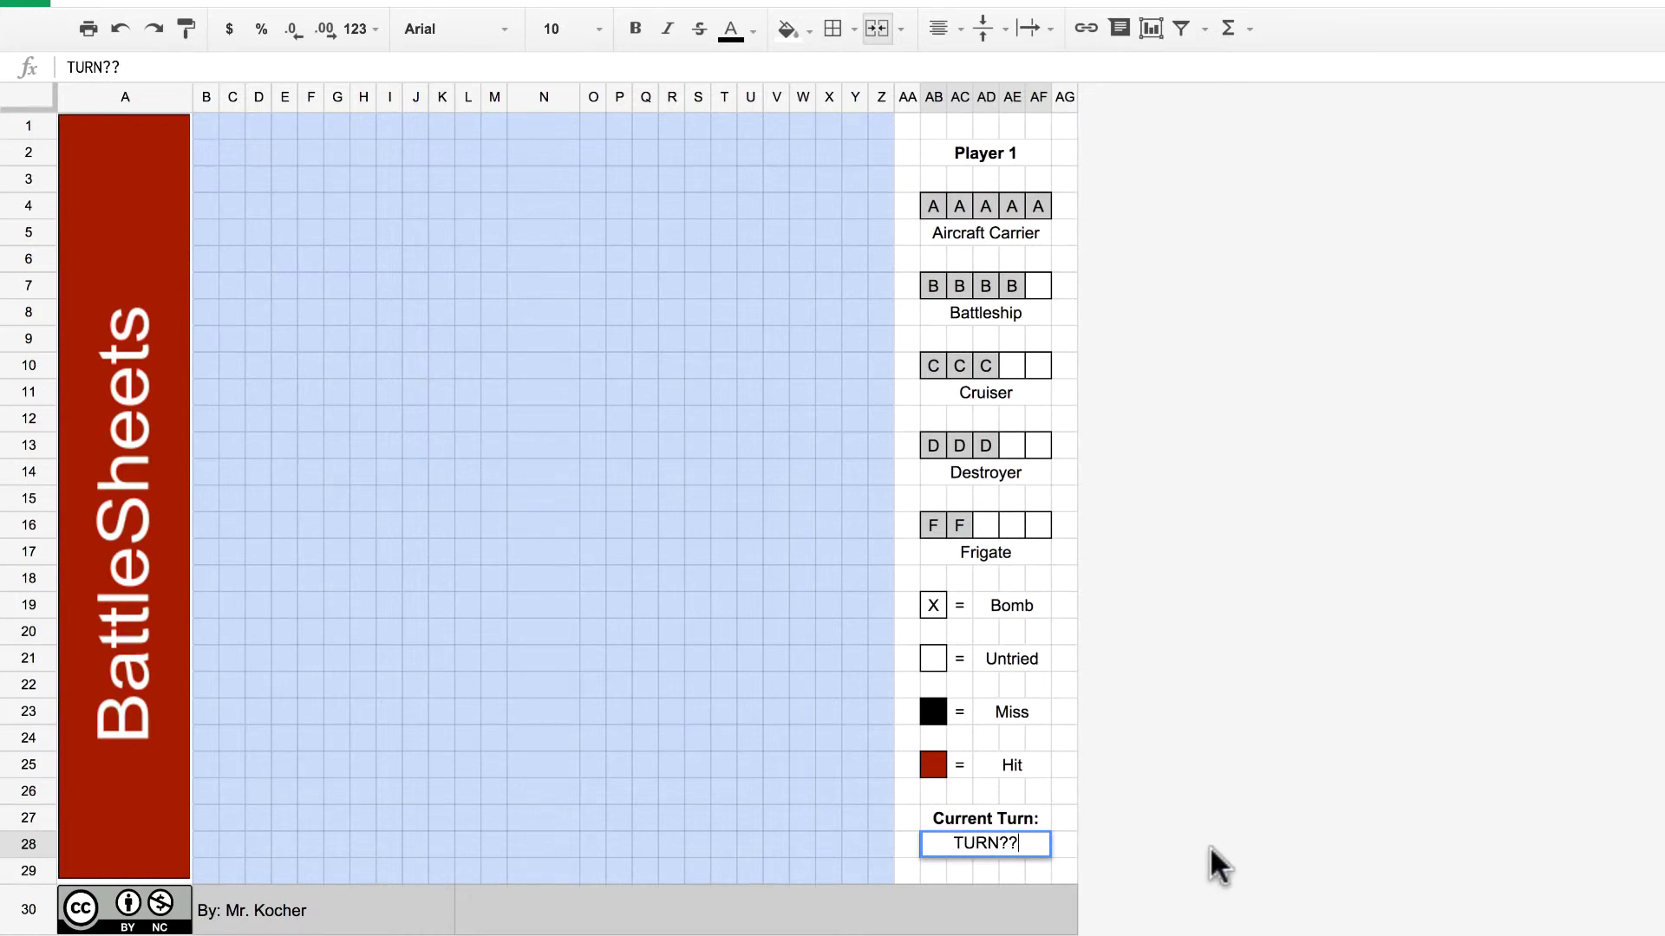
key(Tab)
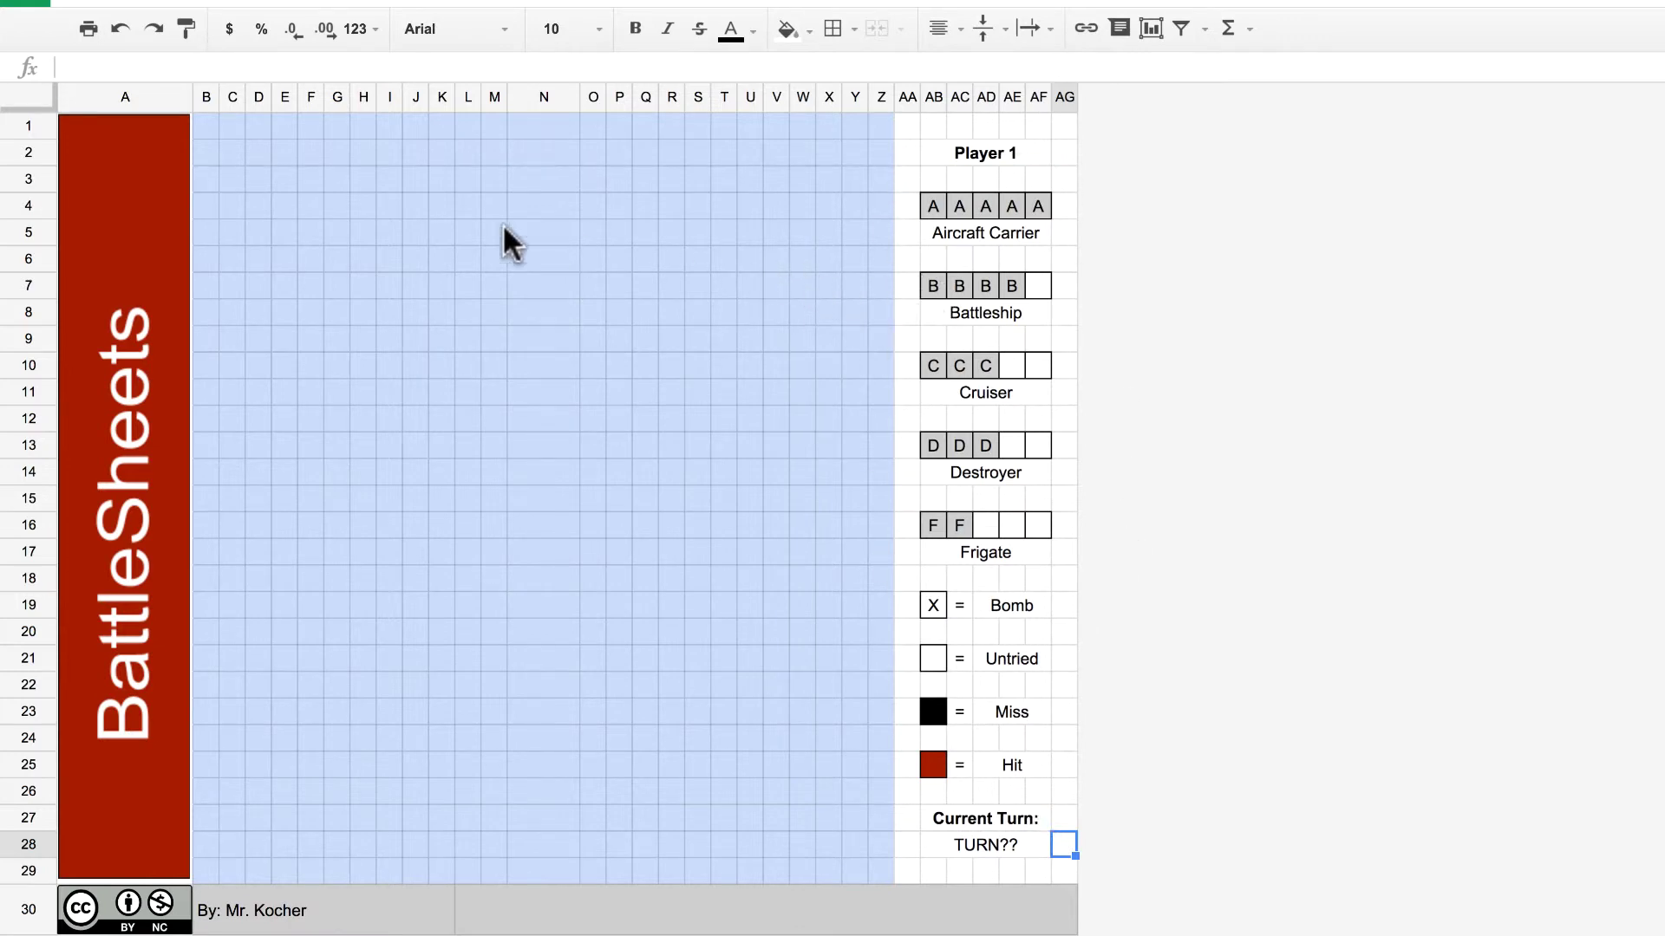
Merge C2:L2, give it a white fill and borders, and type 'Place your ships'
click(233, 152)
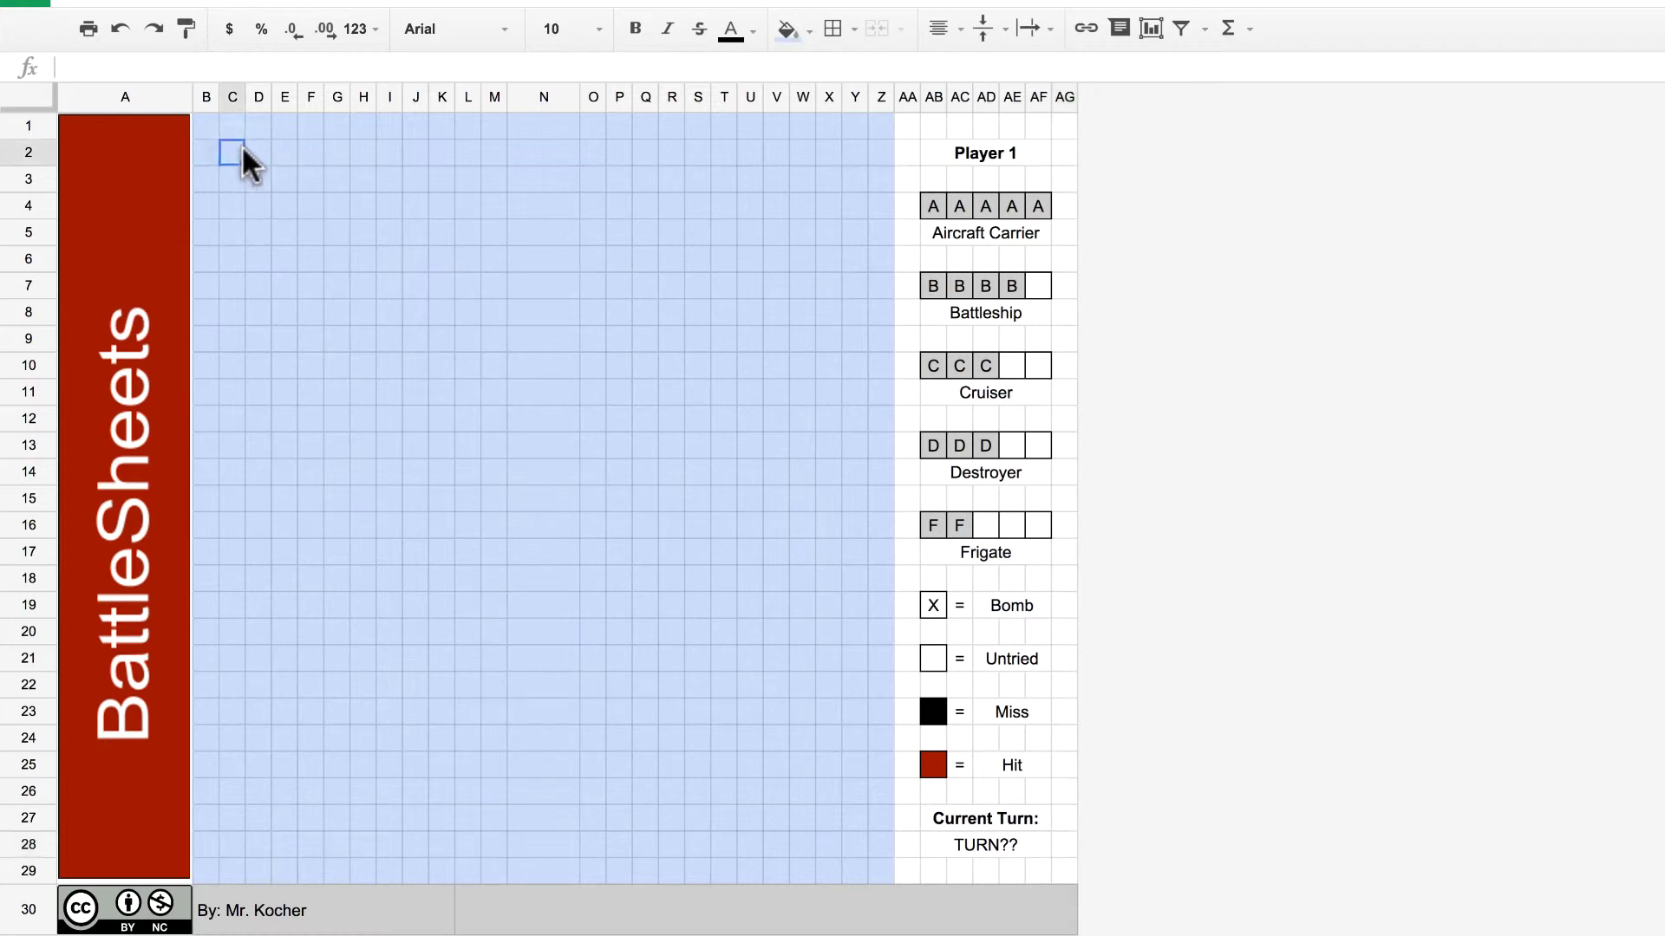
shift+click(456, 152)
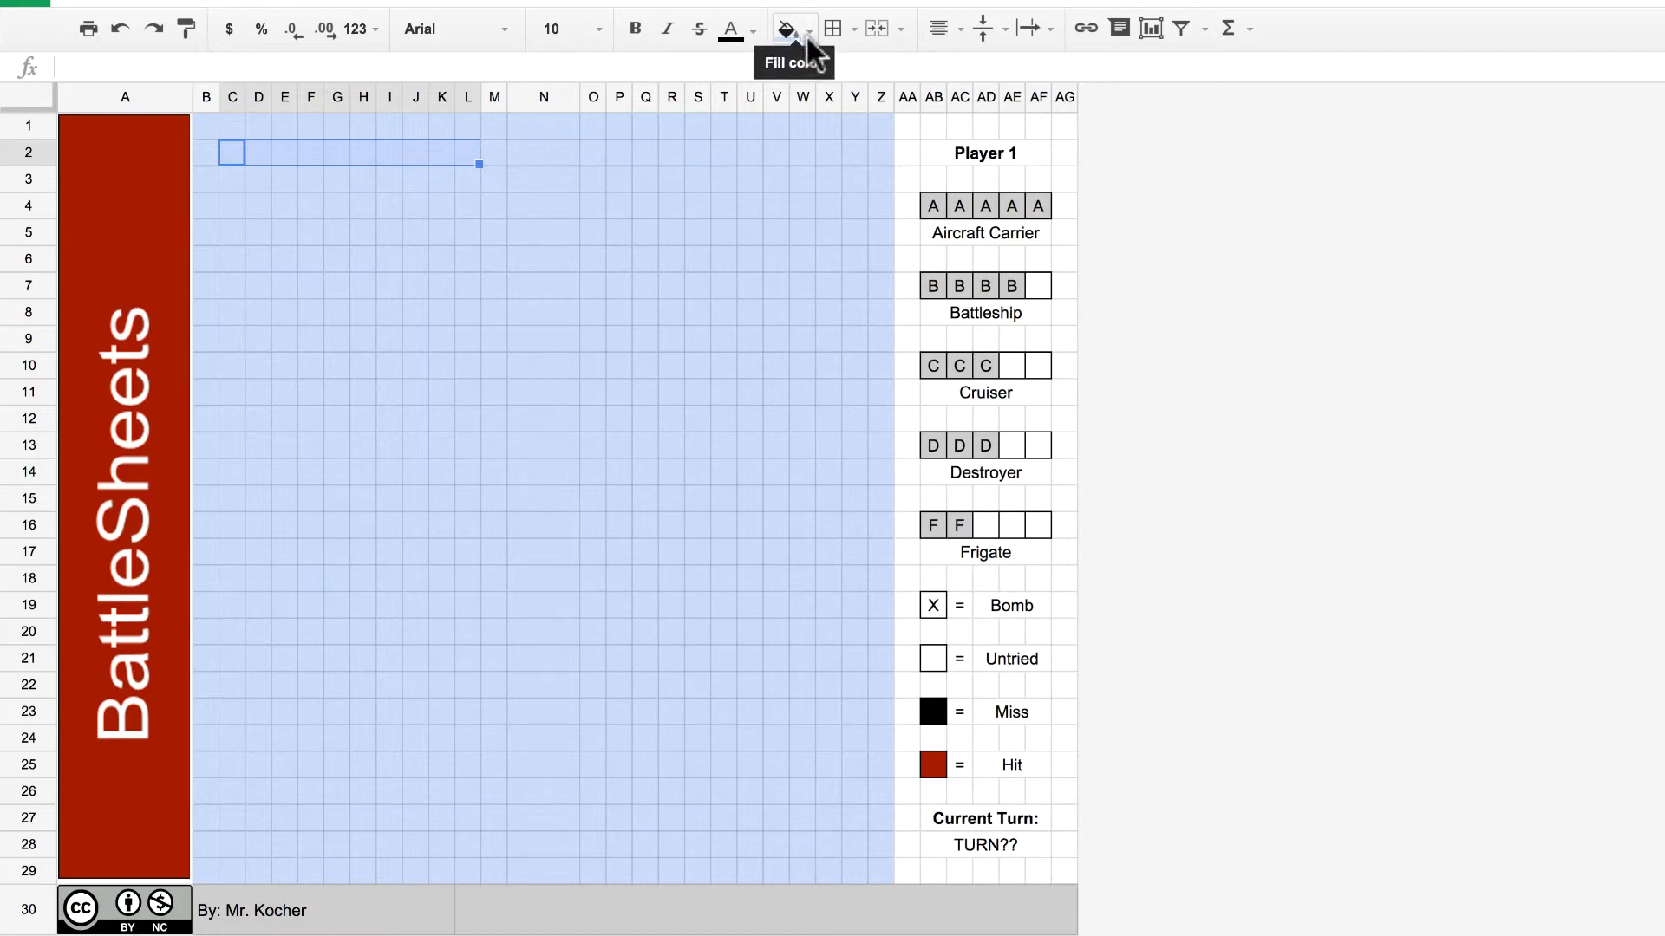
click(878, 30)
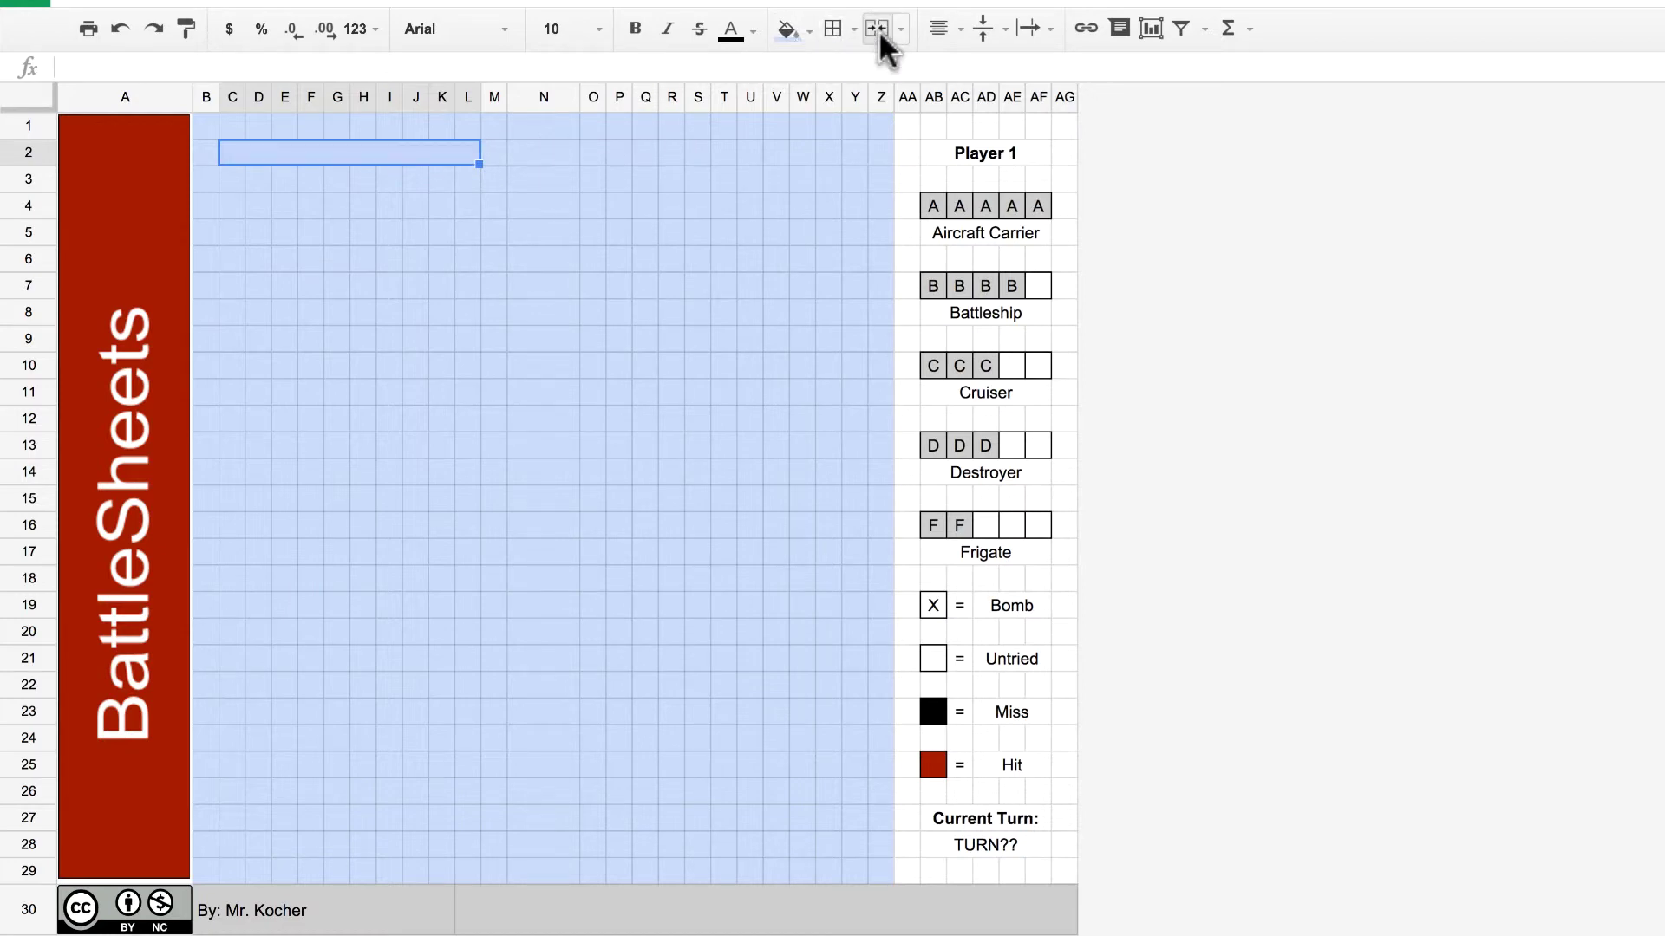
click(804, 28)
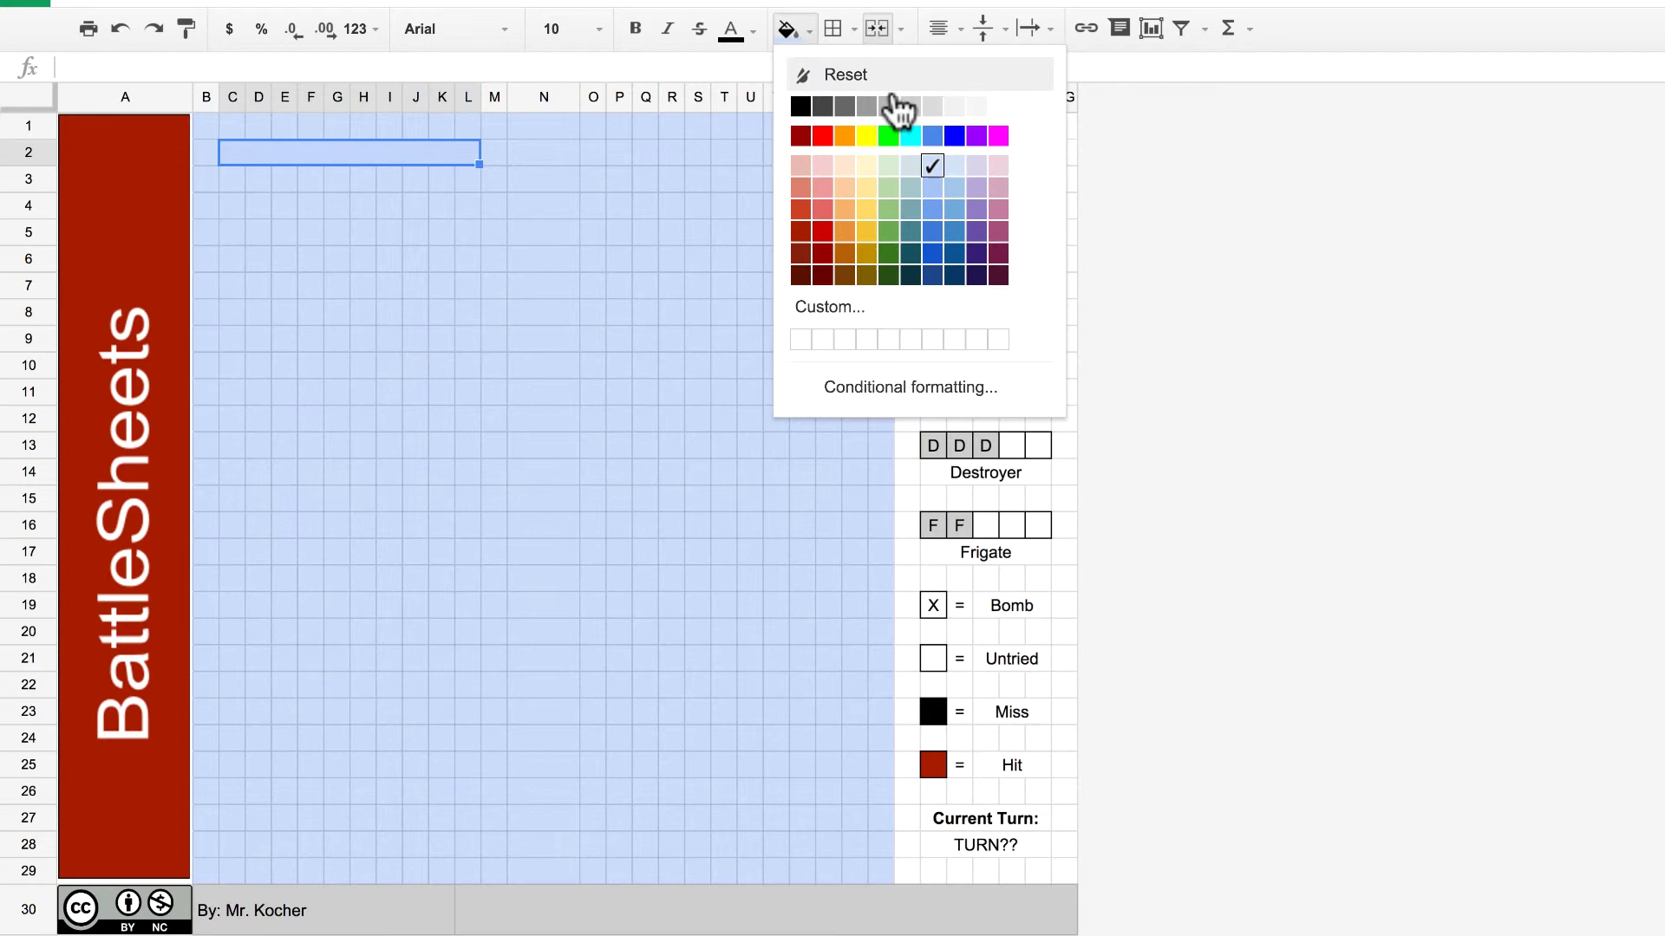
click(998, 103)
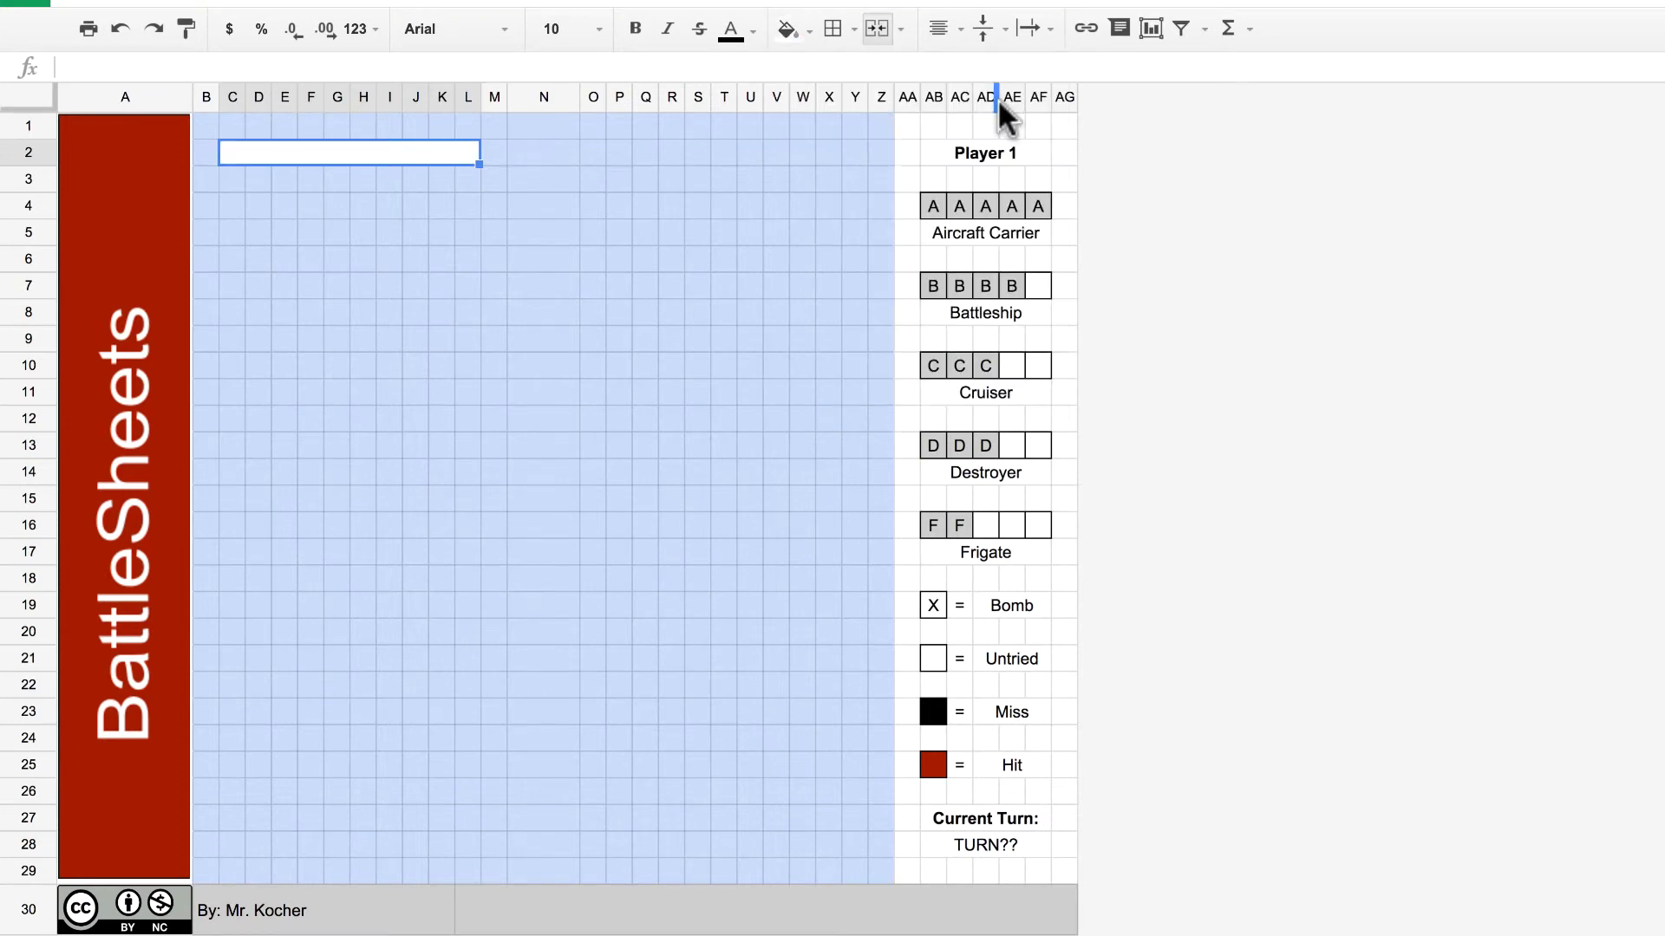
click(837, 26)
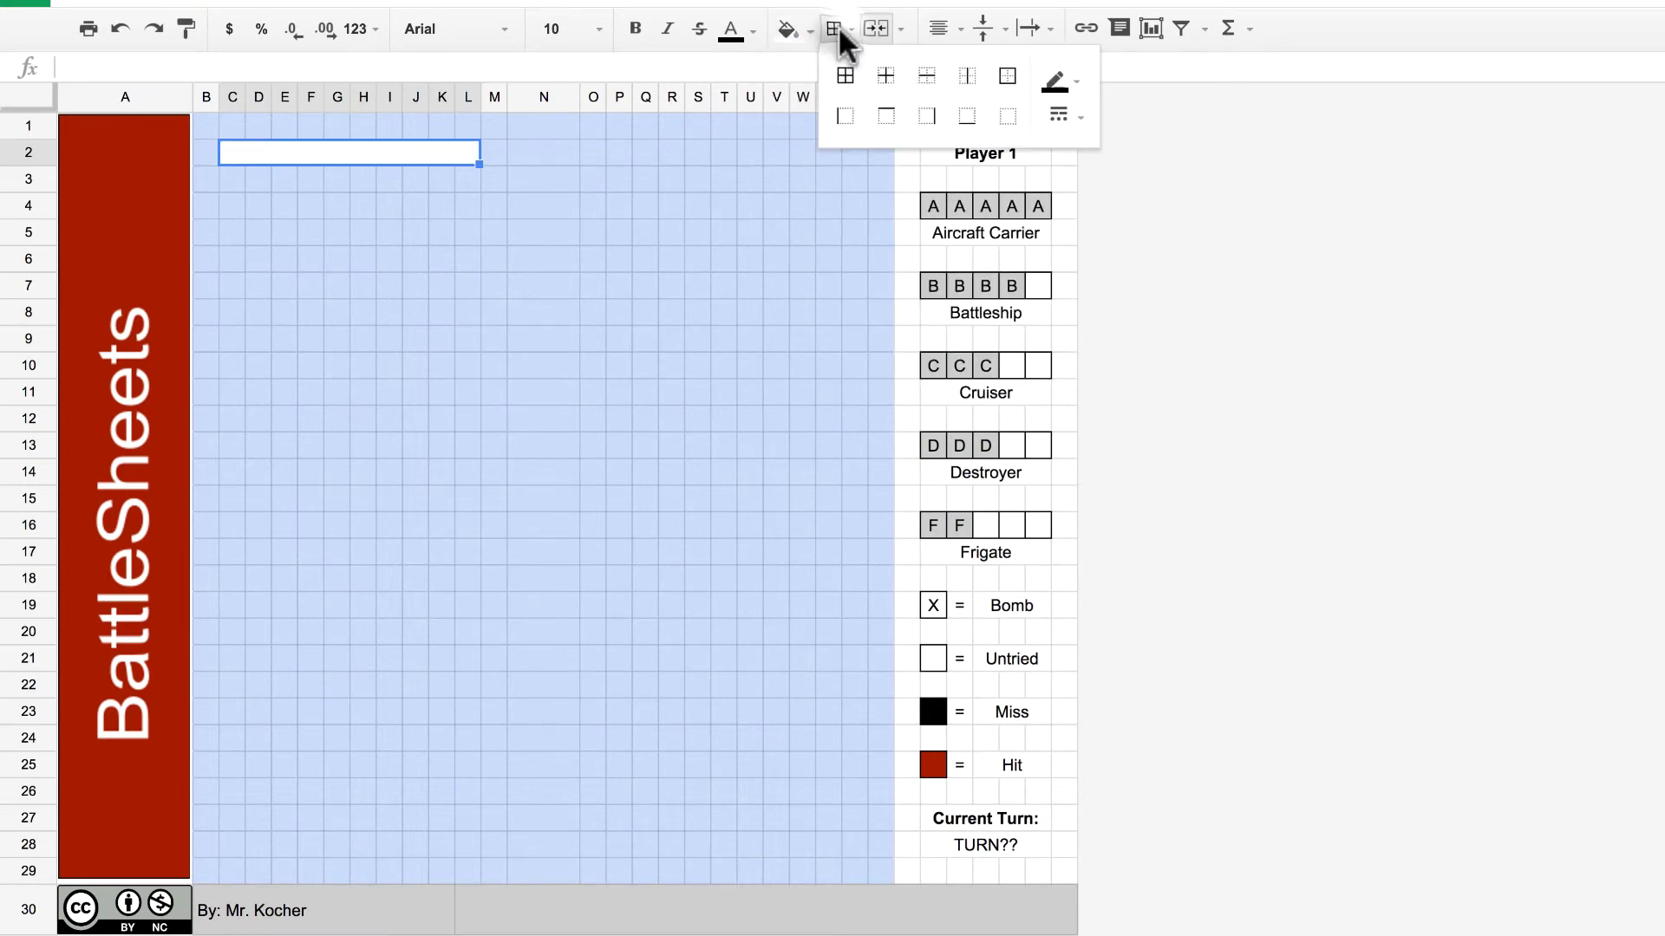
click(846, 77)
double_click(332, 152)
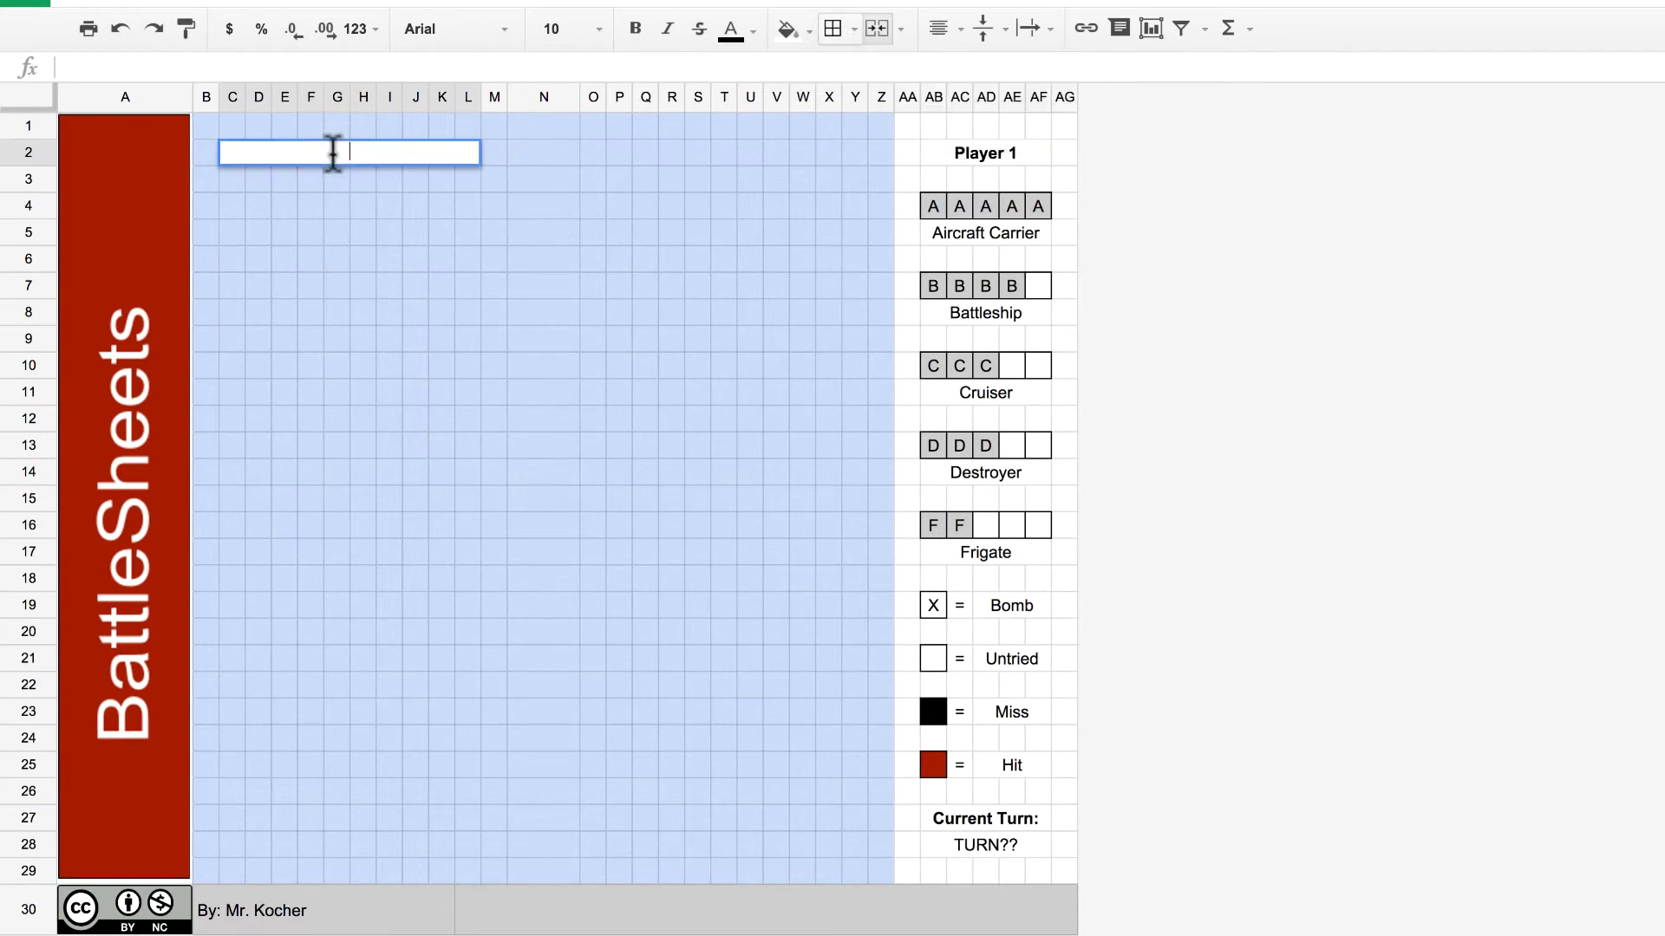
text(Place your ships)
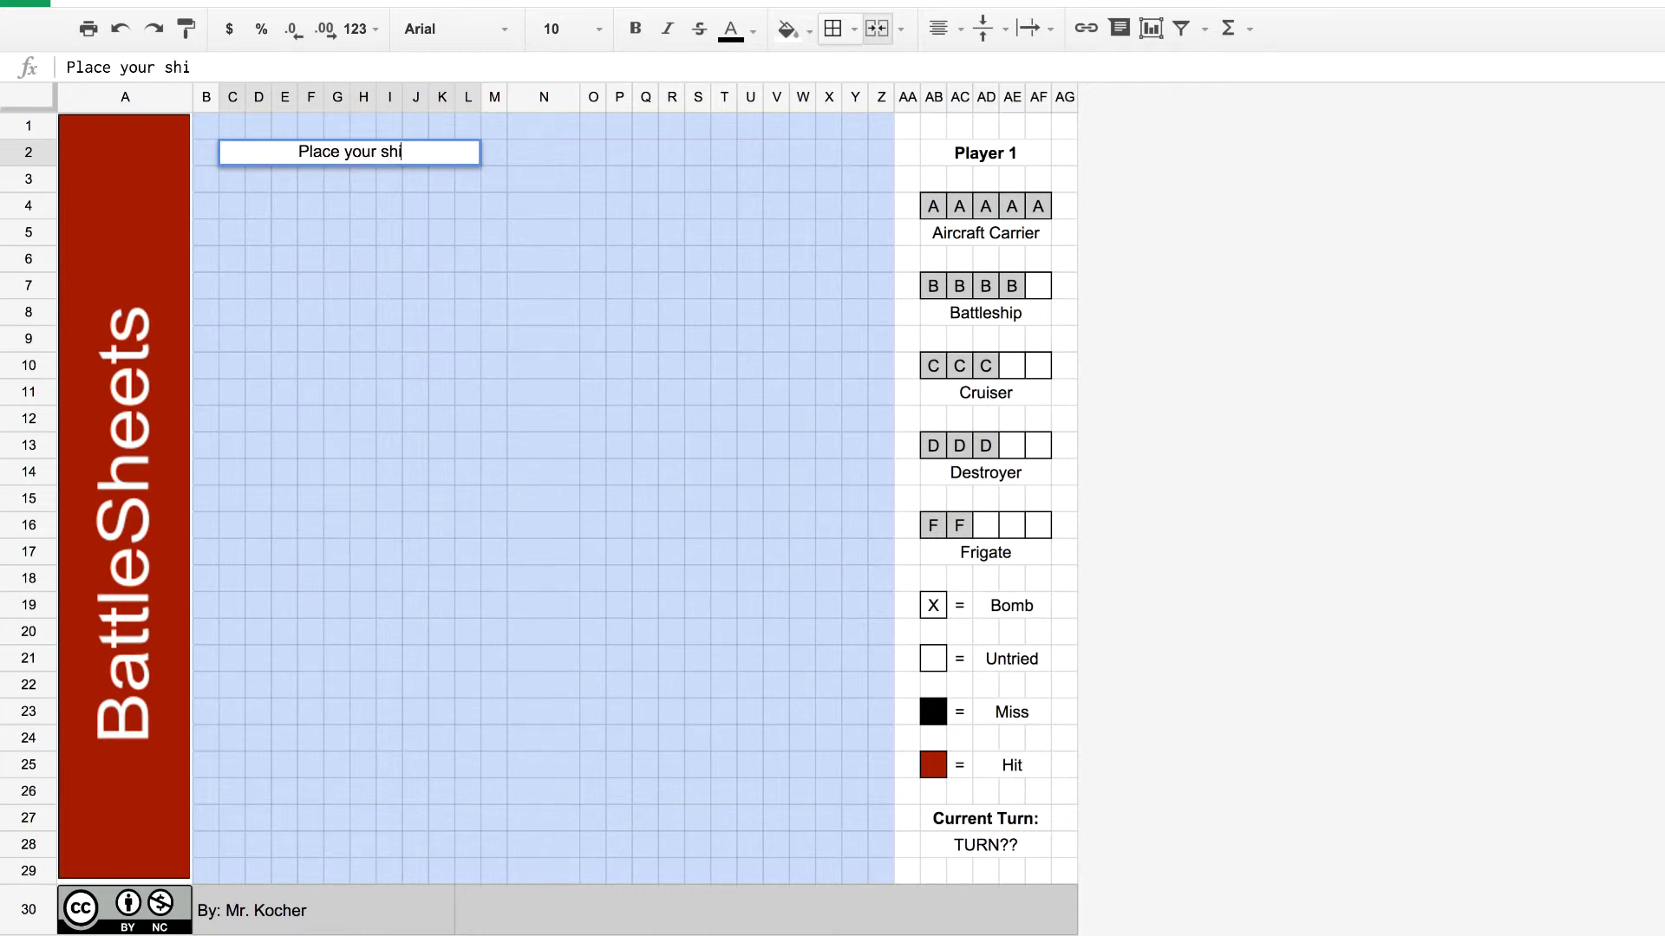
Make the C4:C14 column strip dark grey with grey text
click(338, 208)
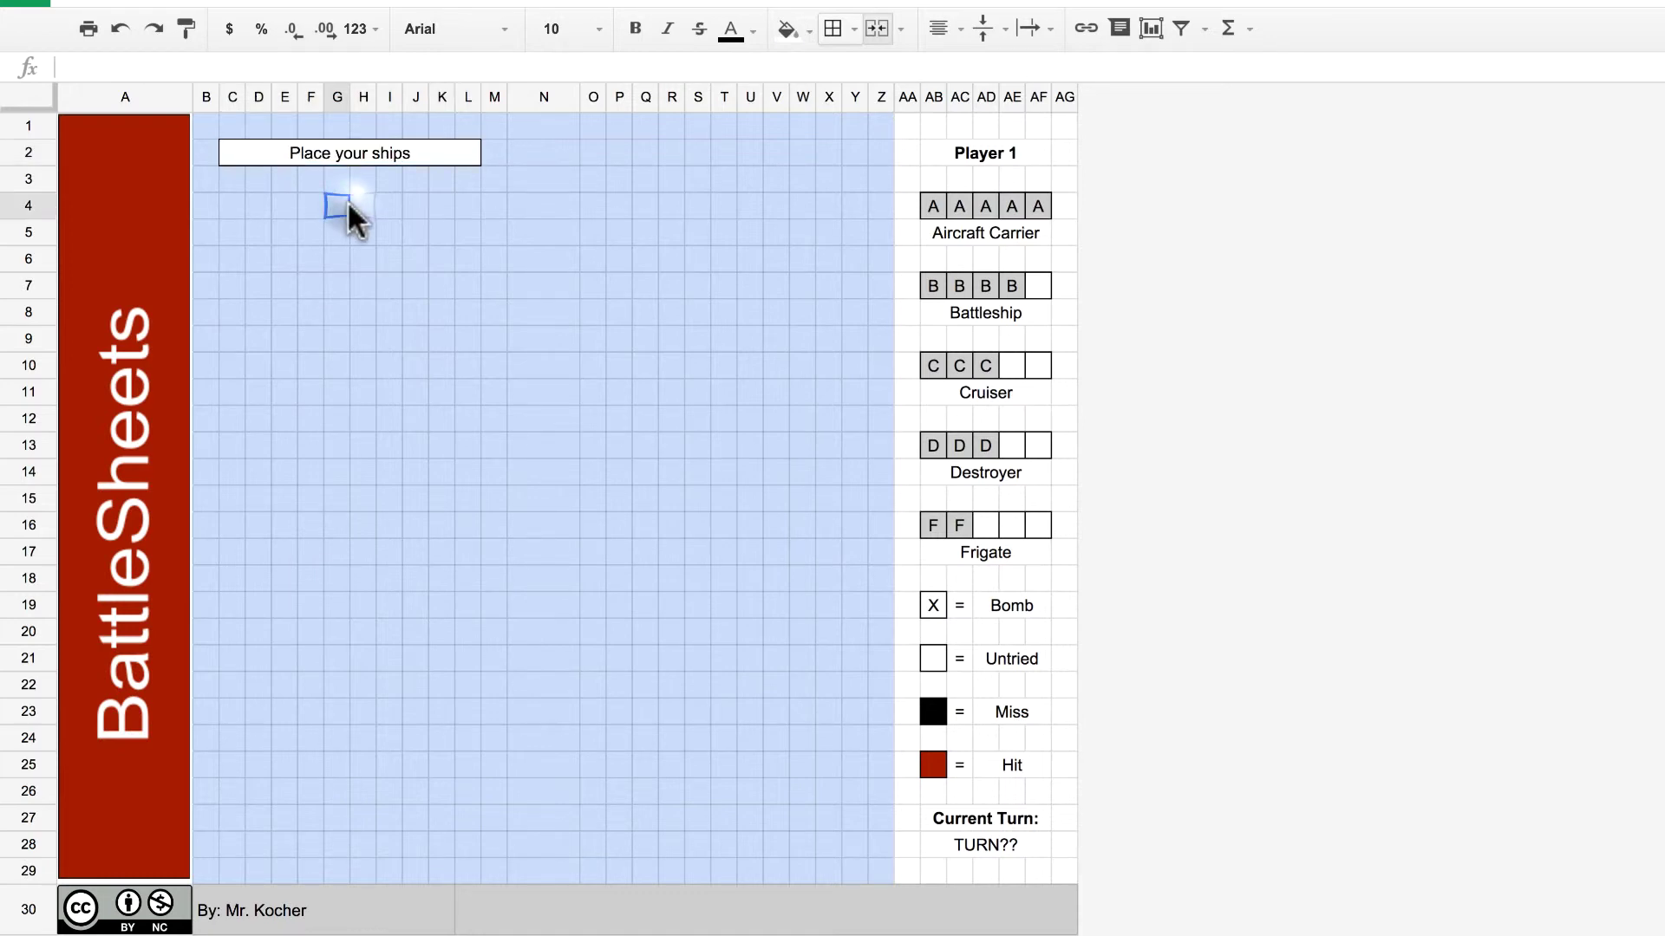
click(234, 206)
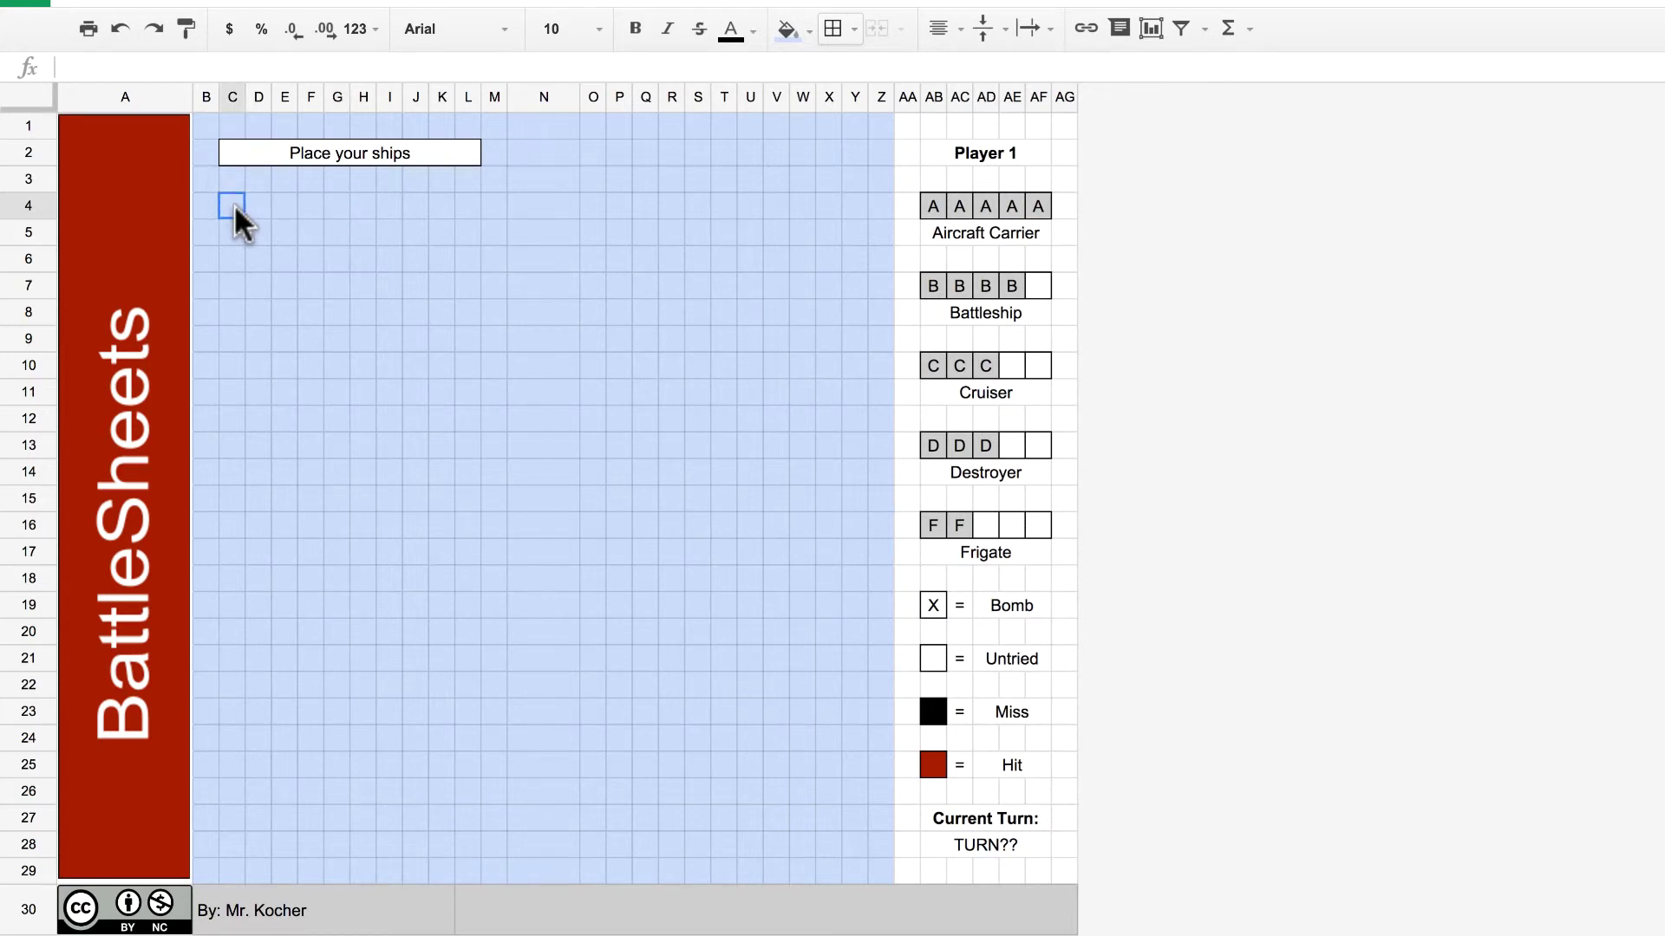
shift+click(225, 469)
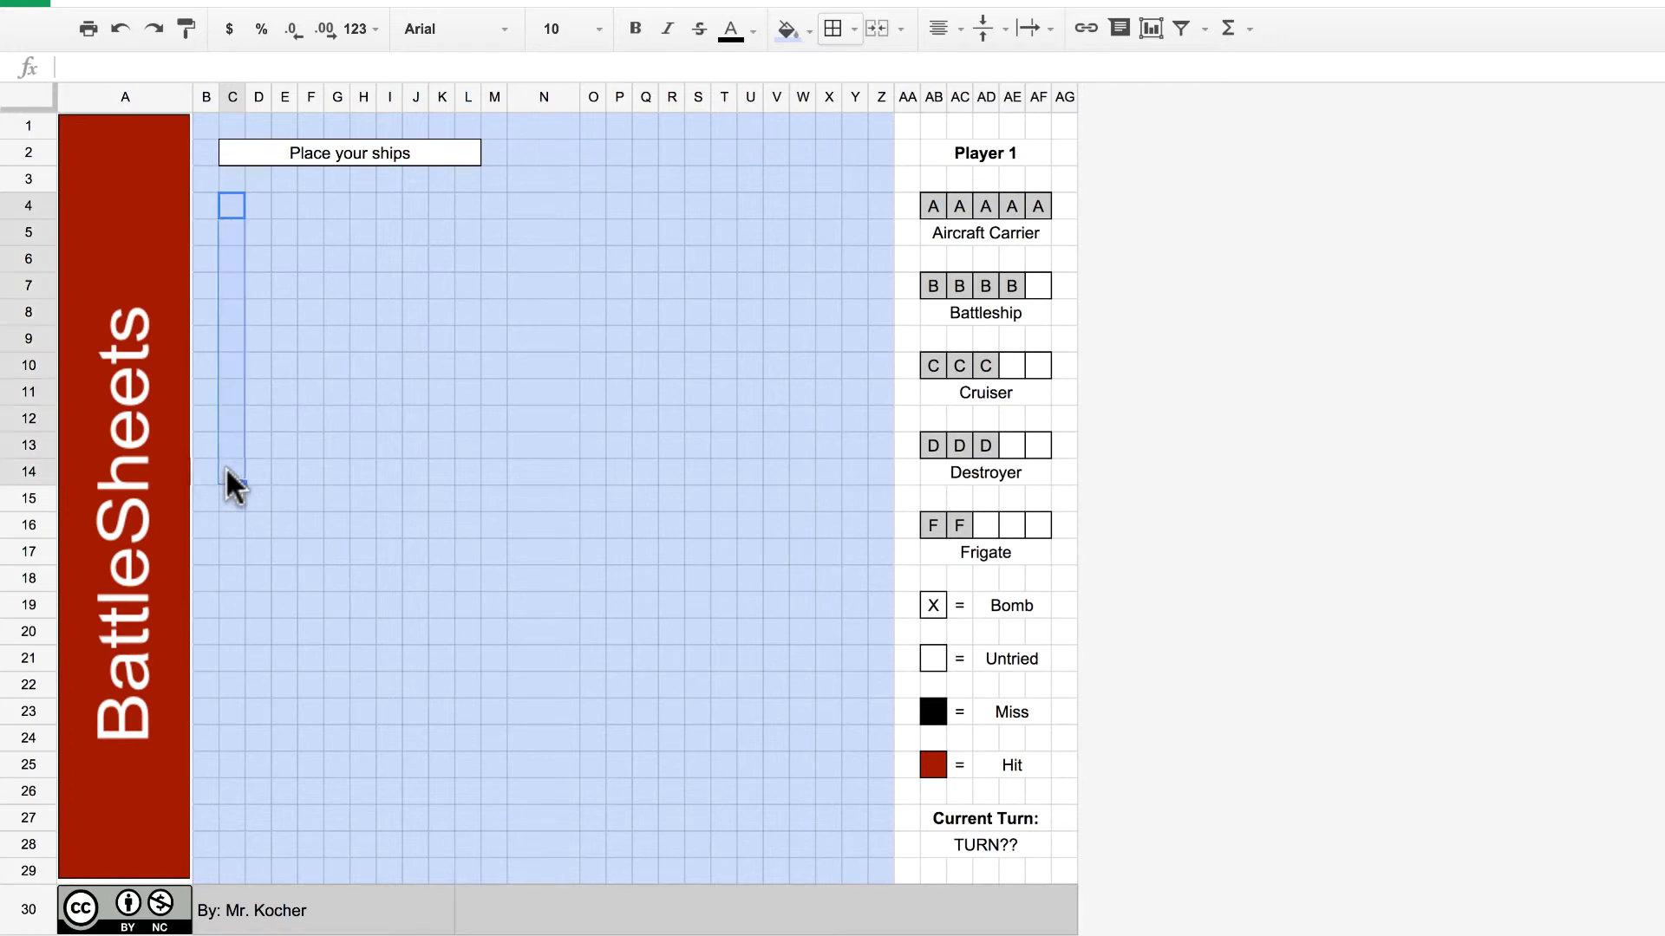
click(750, 30)
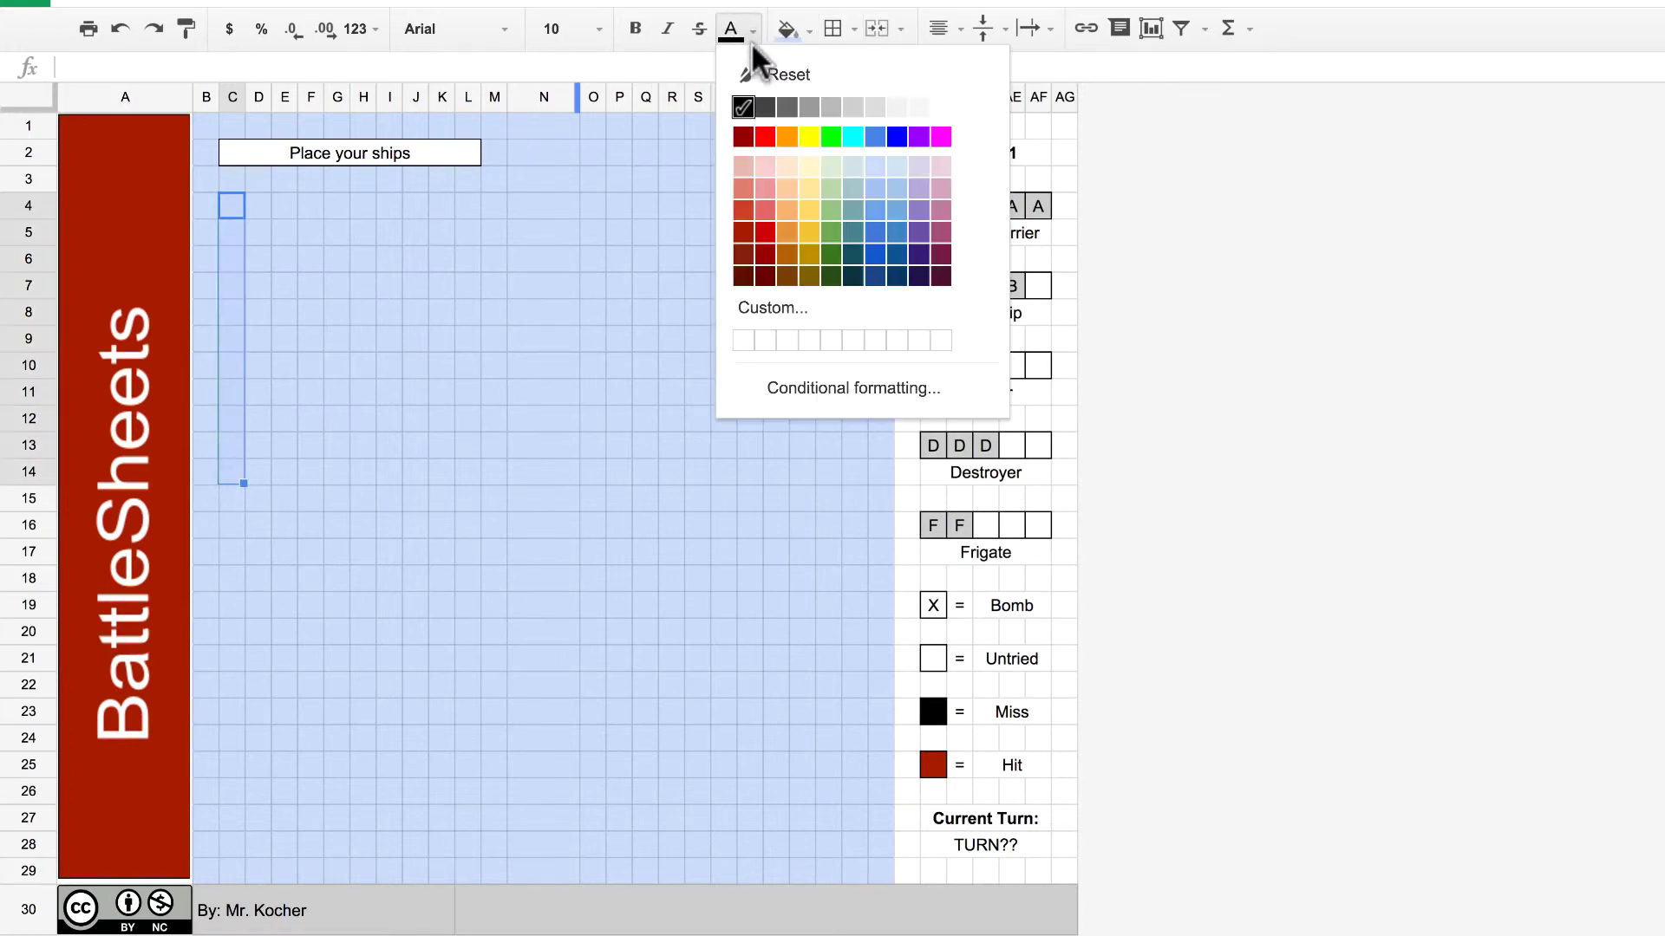
click(848, 107)
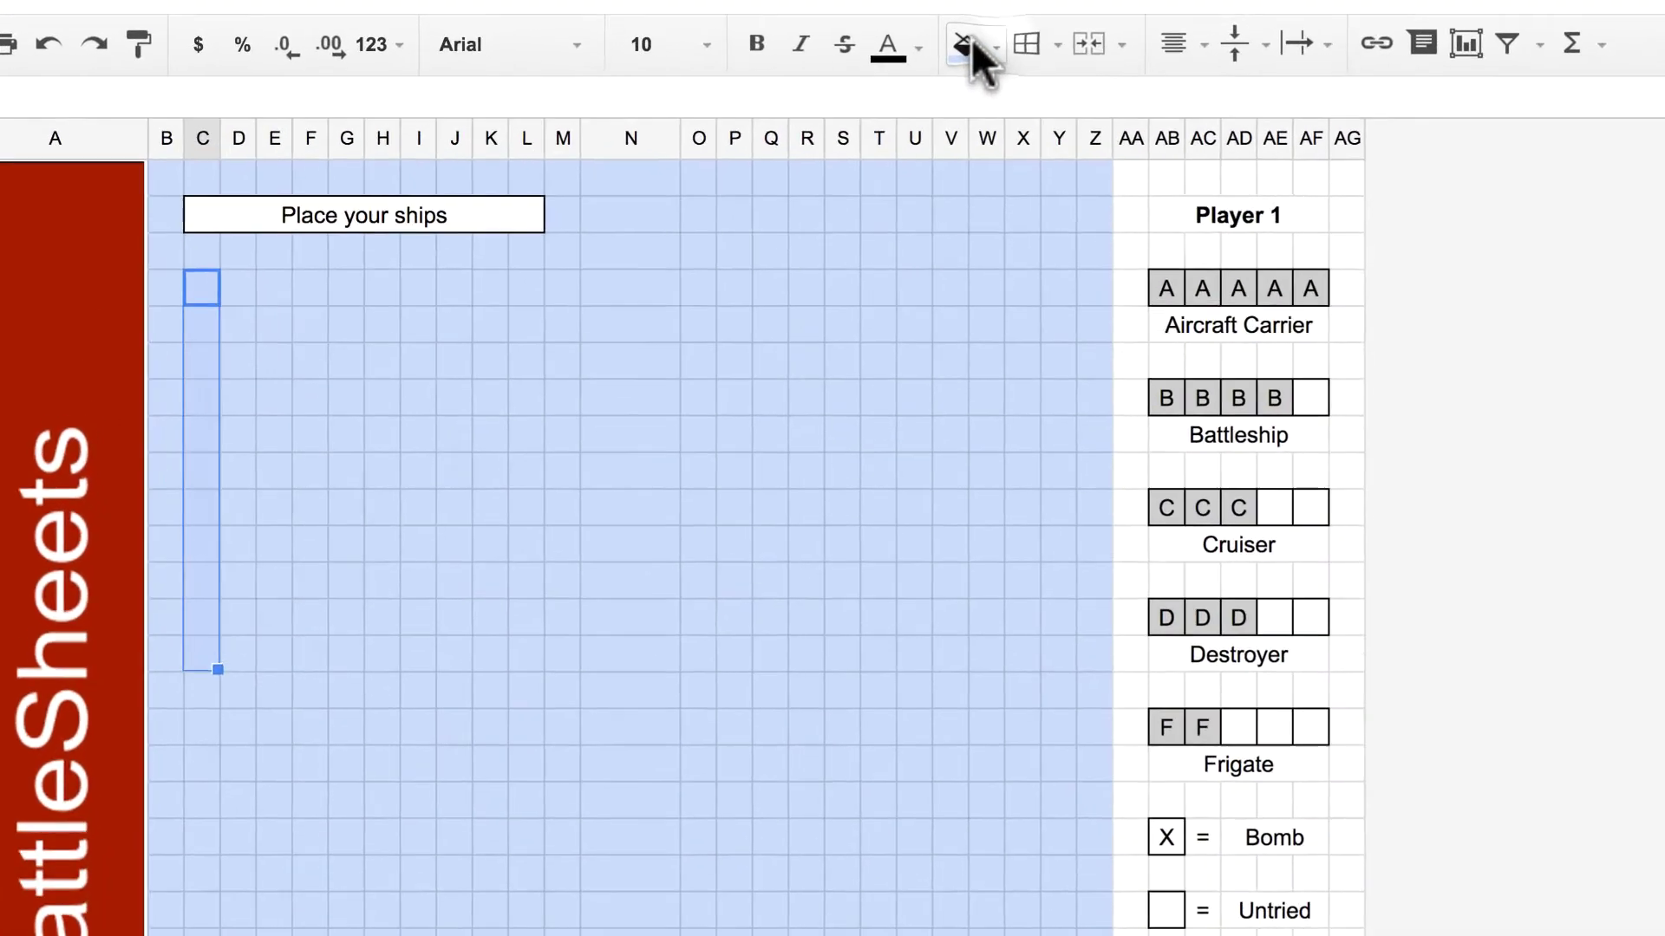
click(787, 29)
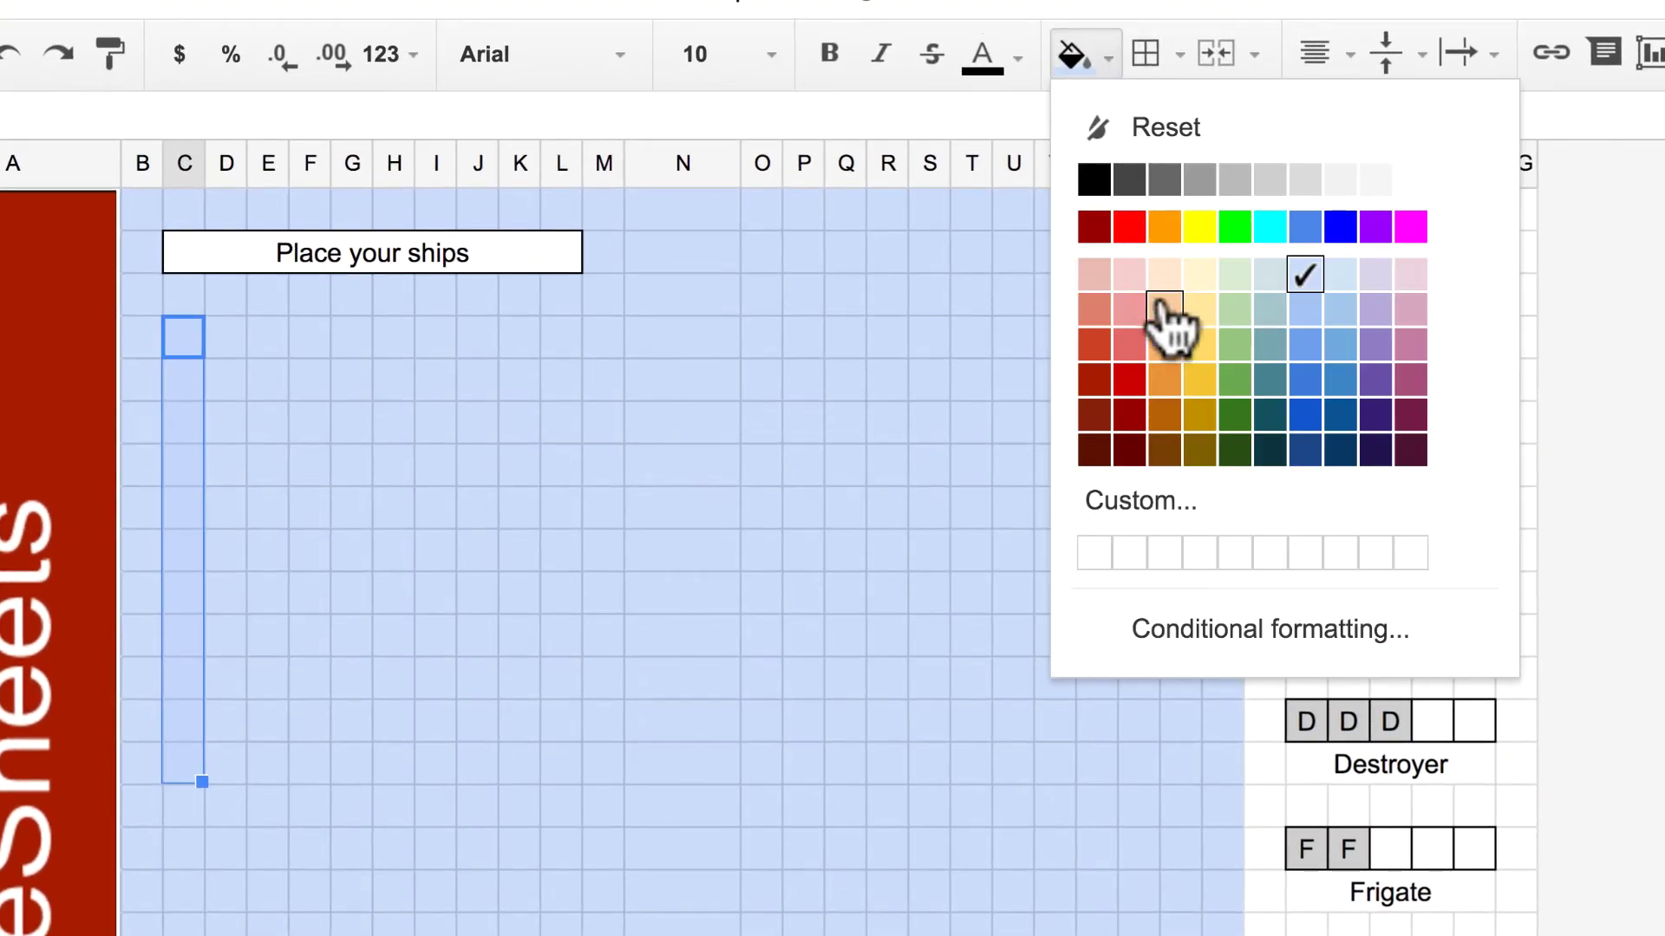
click(1200, 180)
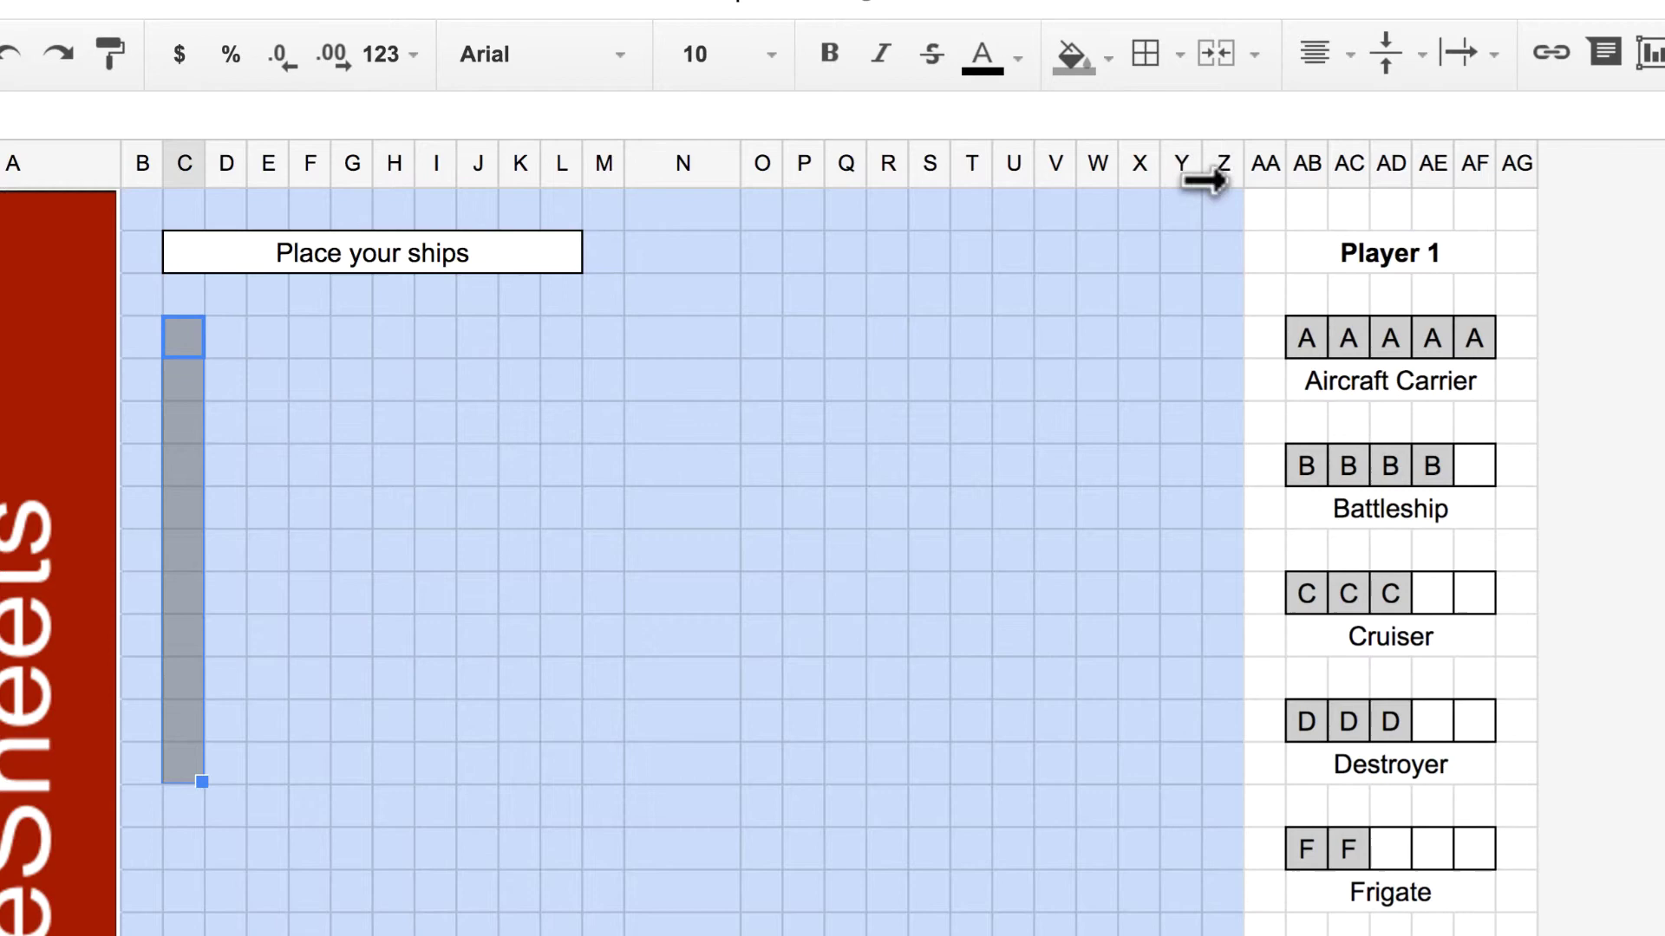
click(1113, 56)
click(1172, 177)
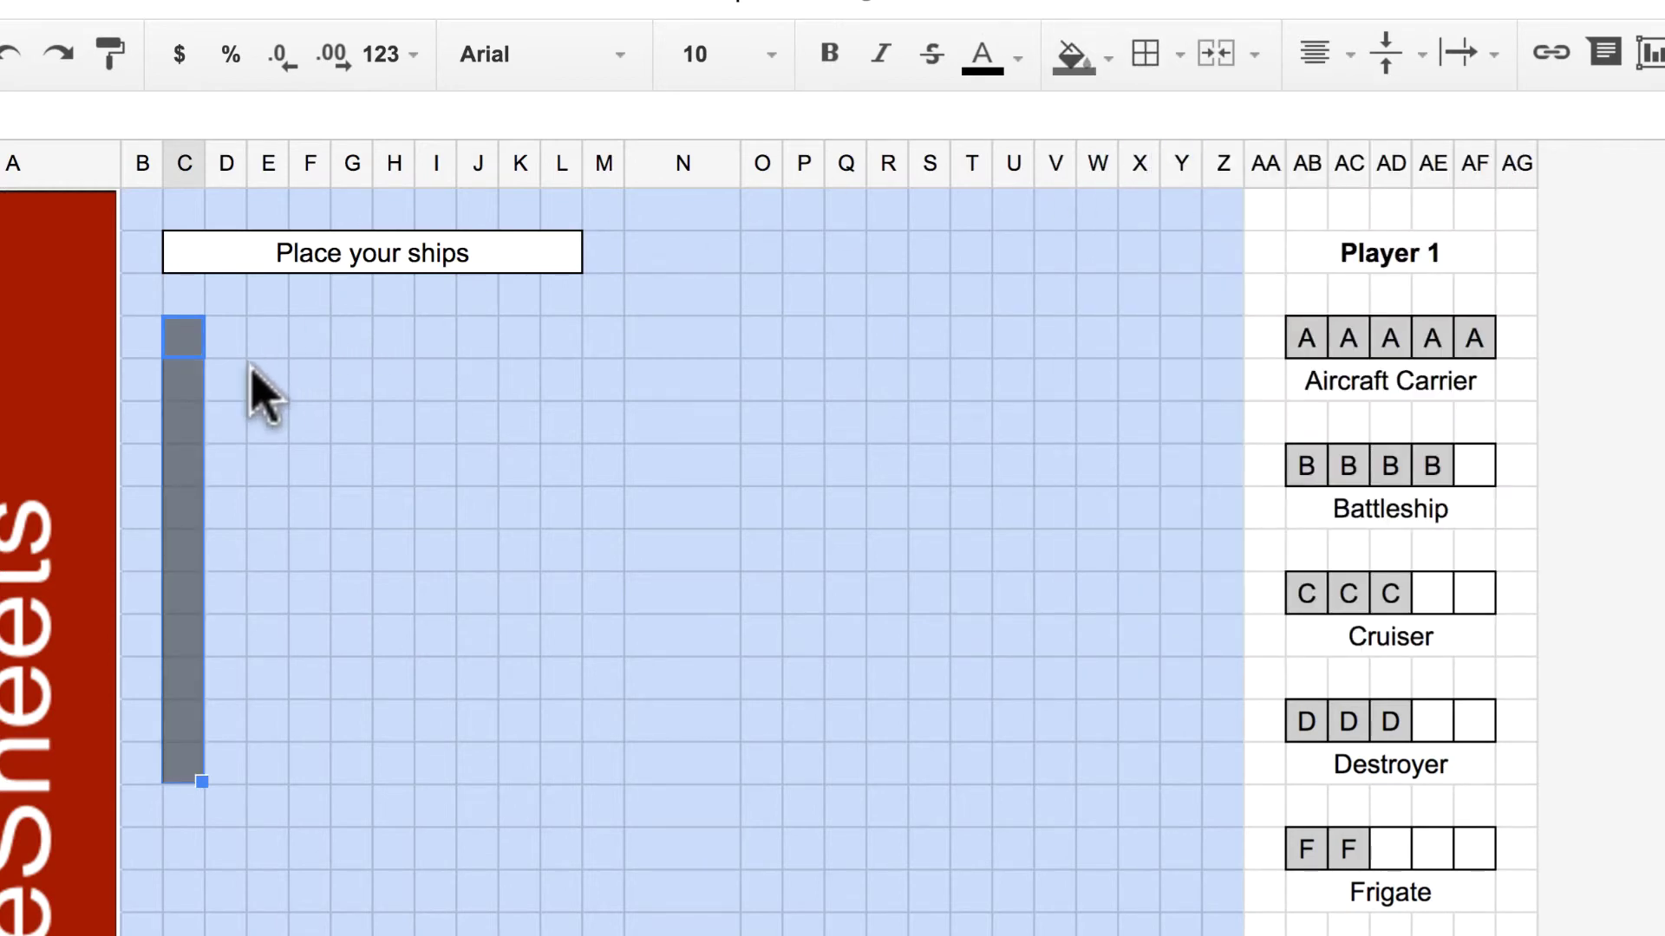
Fill the row 4 strip from C4 to L4 with the same dark grey
shift+click(562, 337)
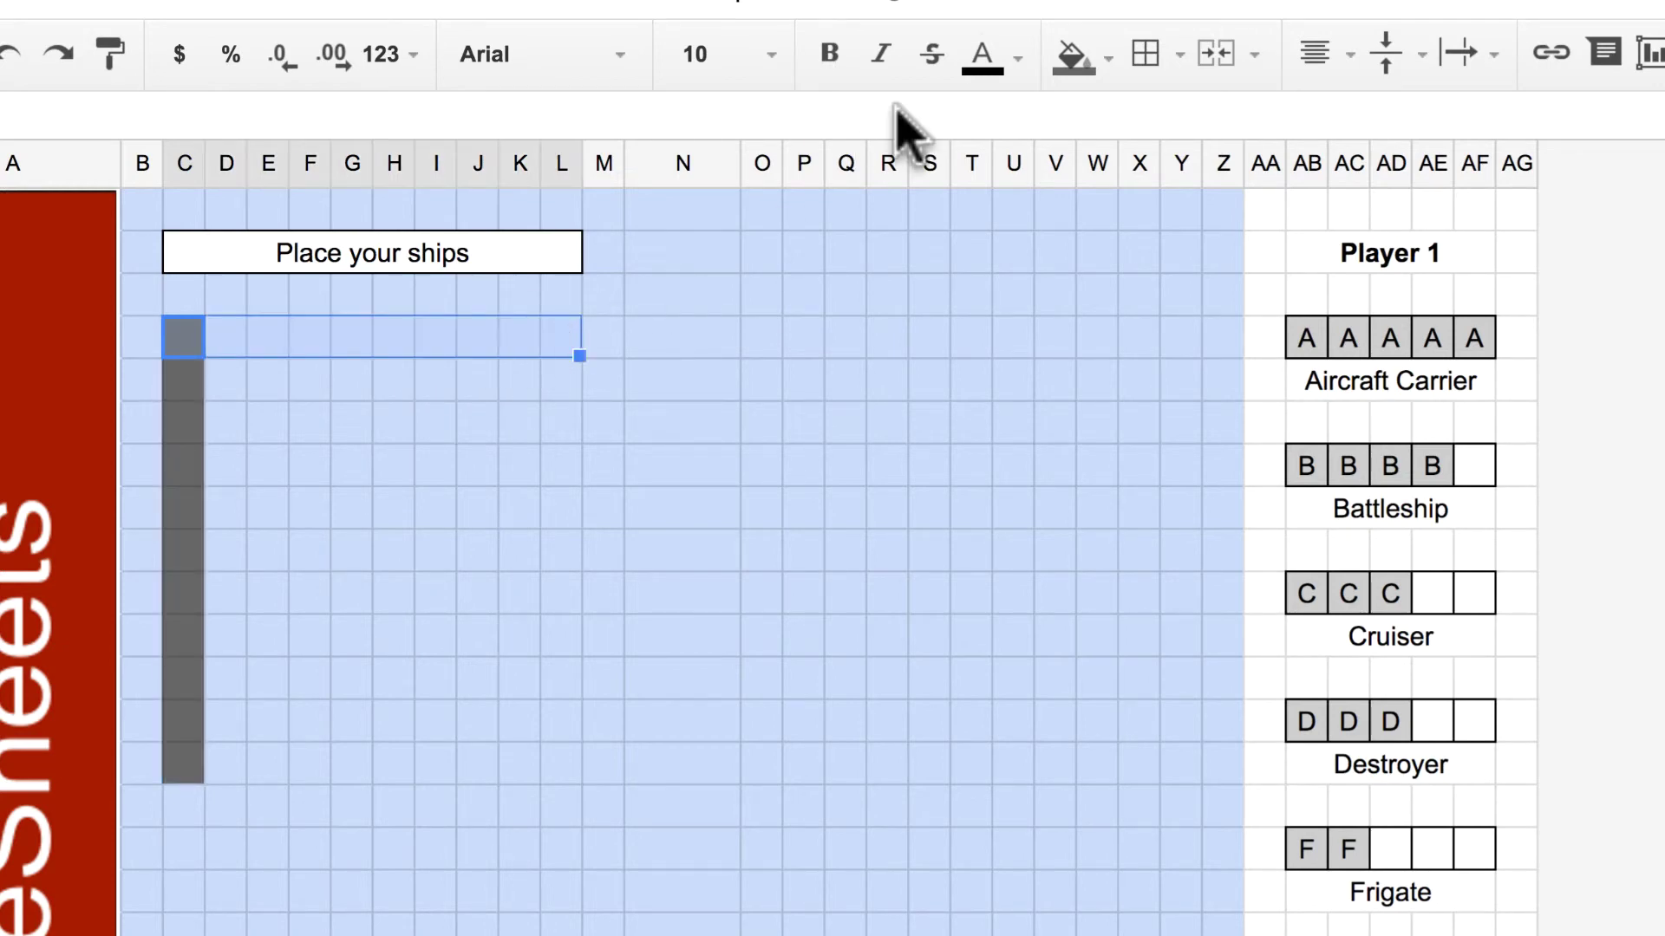
click(1083, 57)
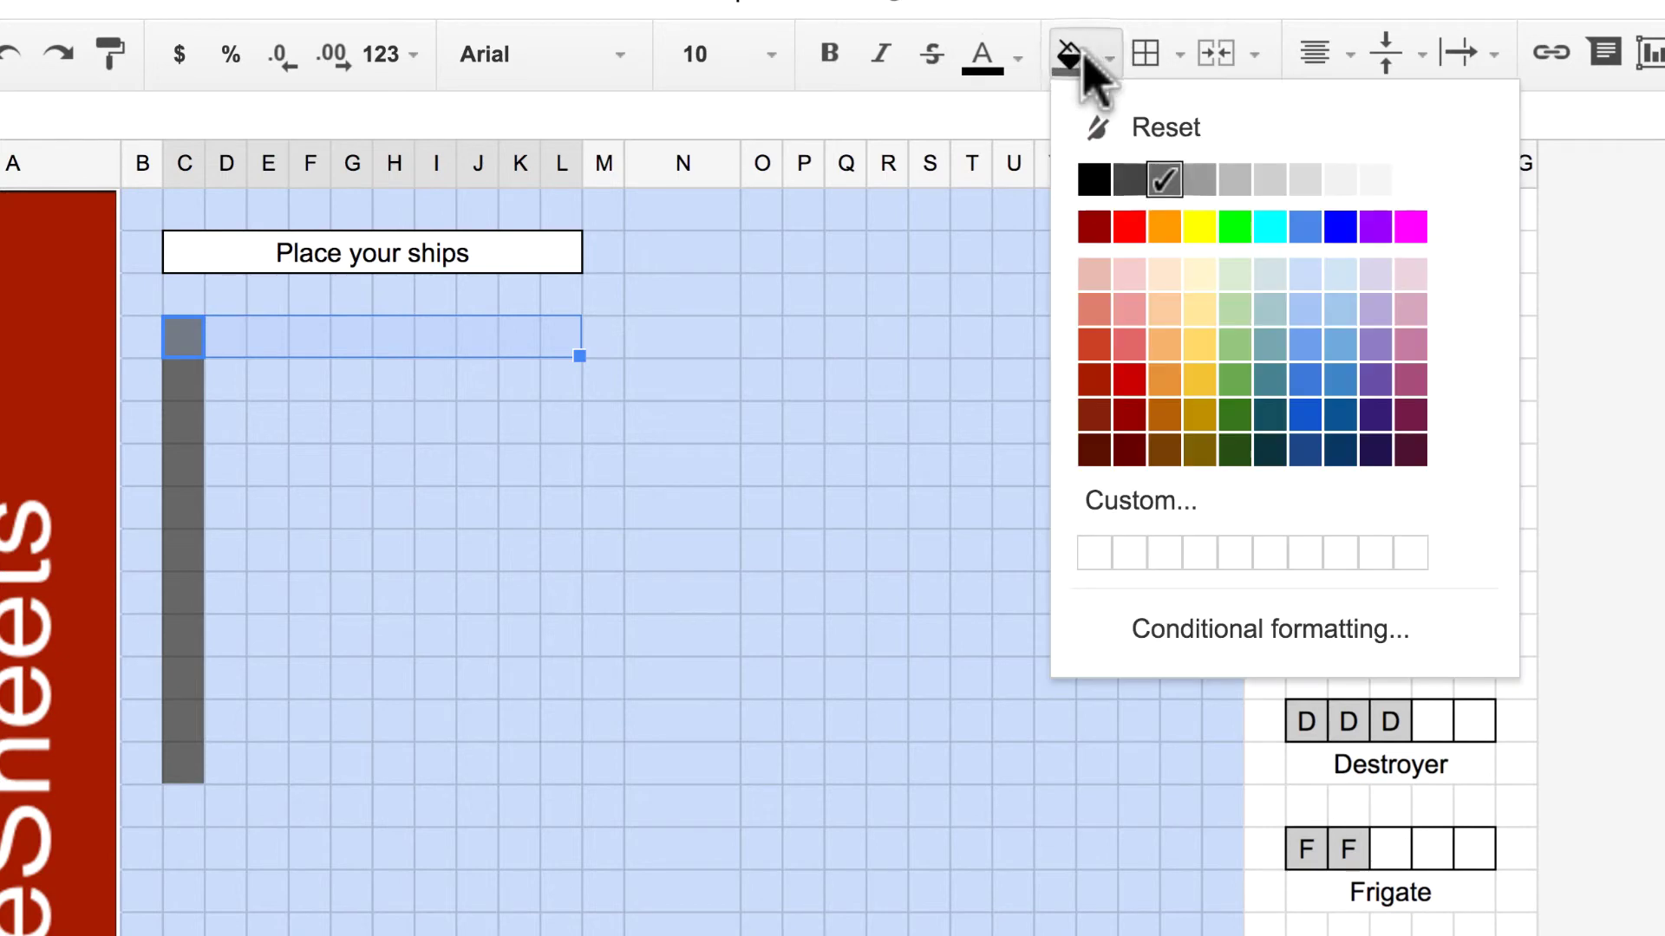
click(1162, 179)
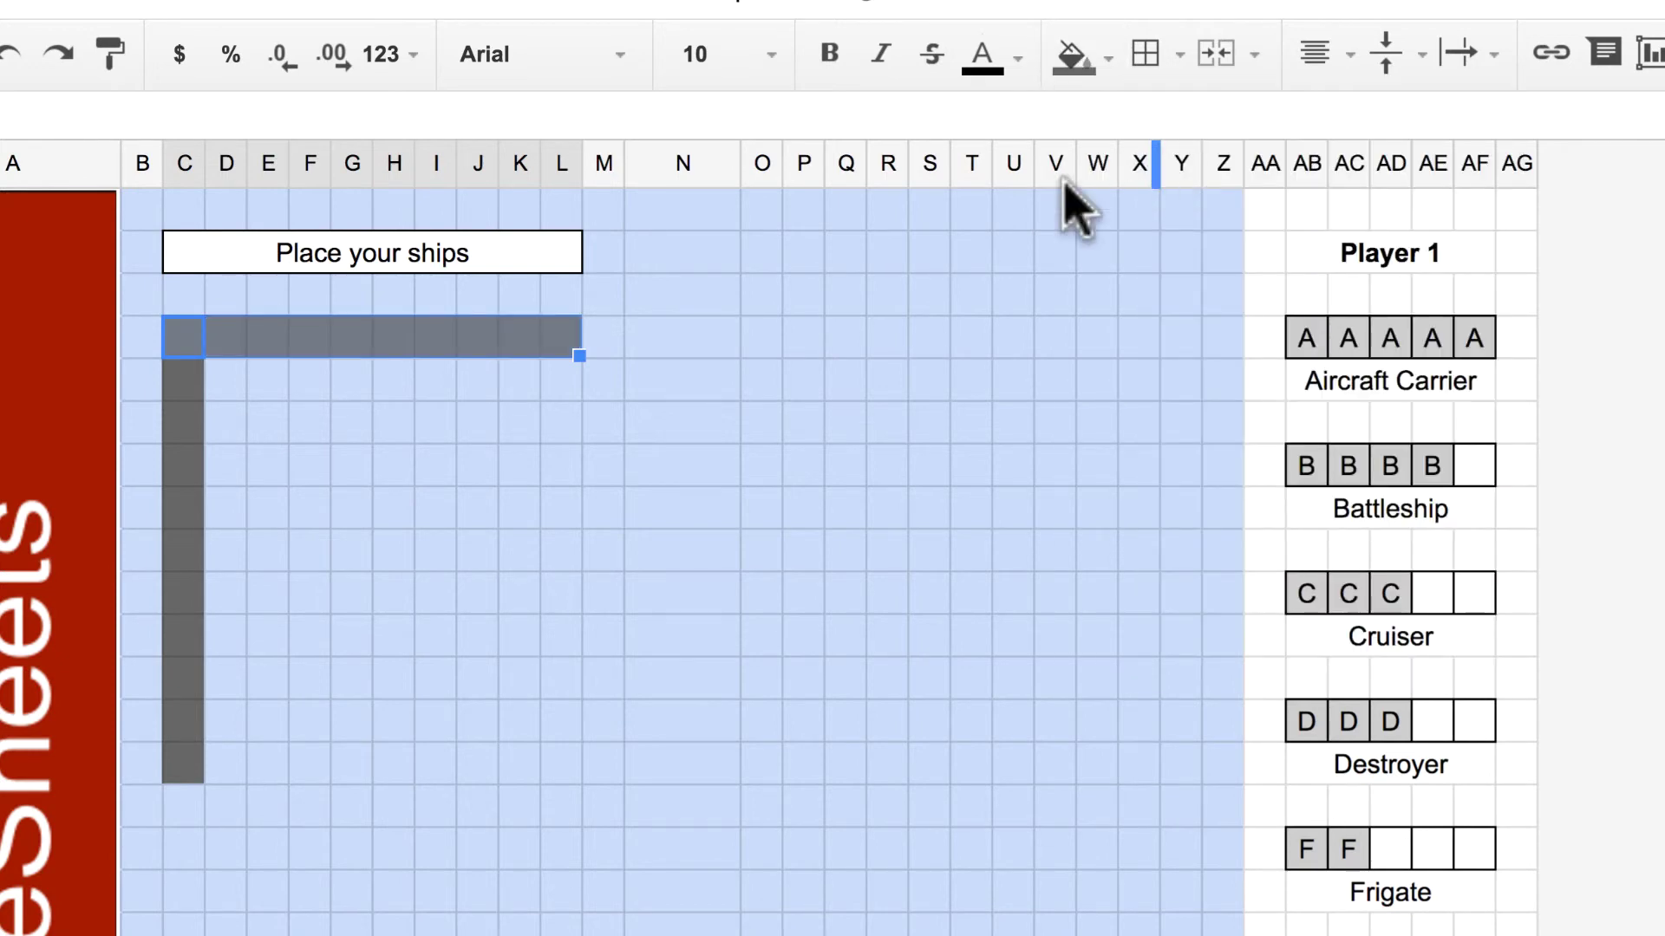
click(225, 337)
Number the header row 1 to 10 across D4:M4, filling M4 dark grey
double_click(224, 338)
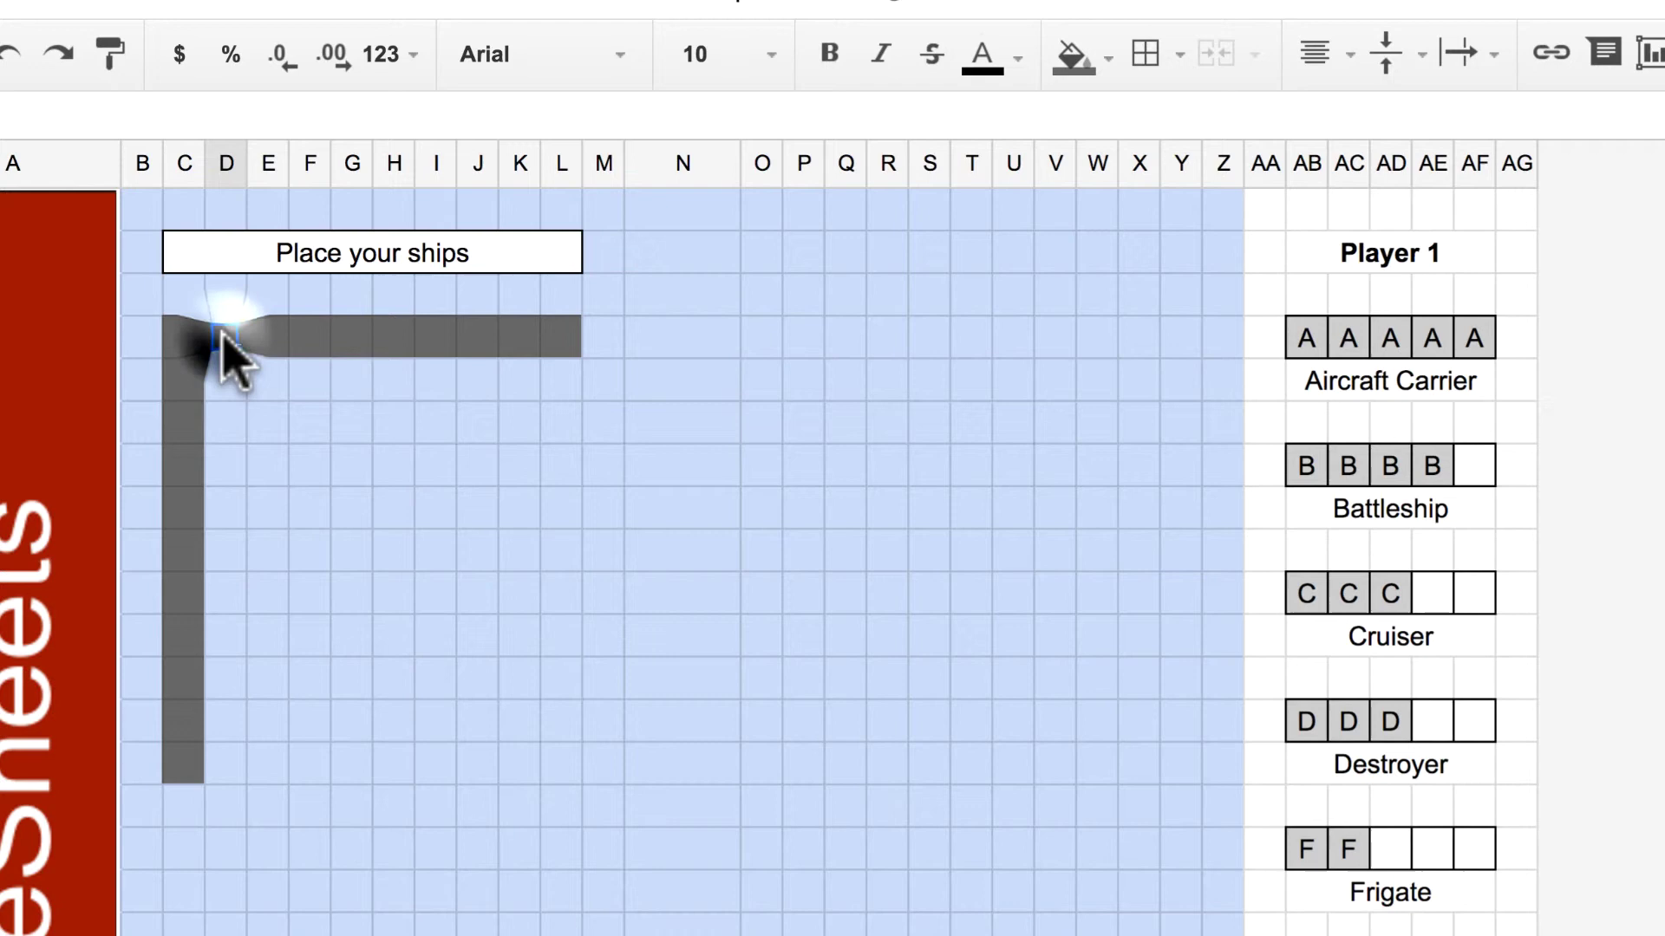
text(1)
key(Tab)
text(2)
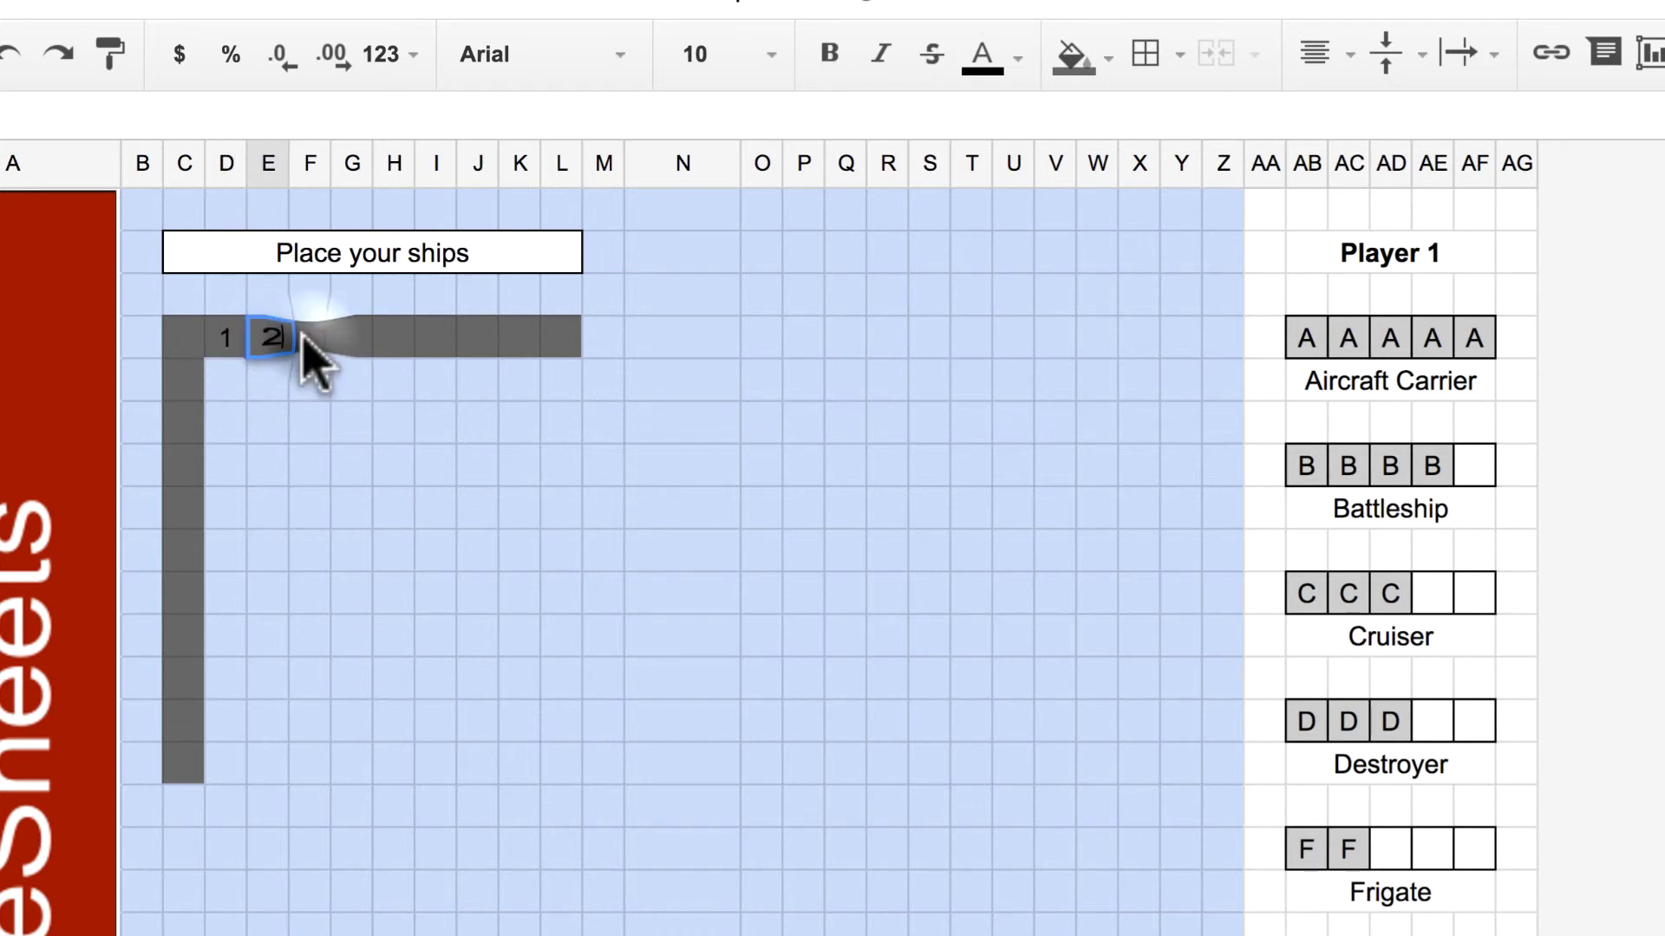
key(Tab)
text(3)
key(Tab)
text(4)
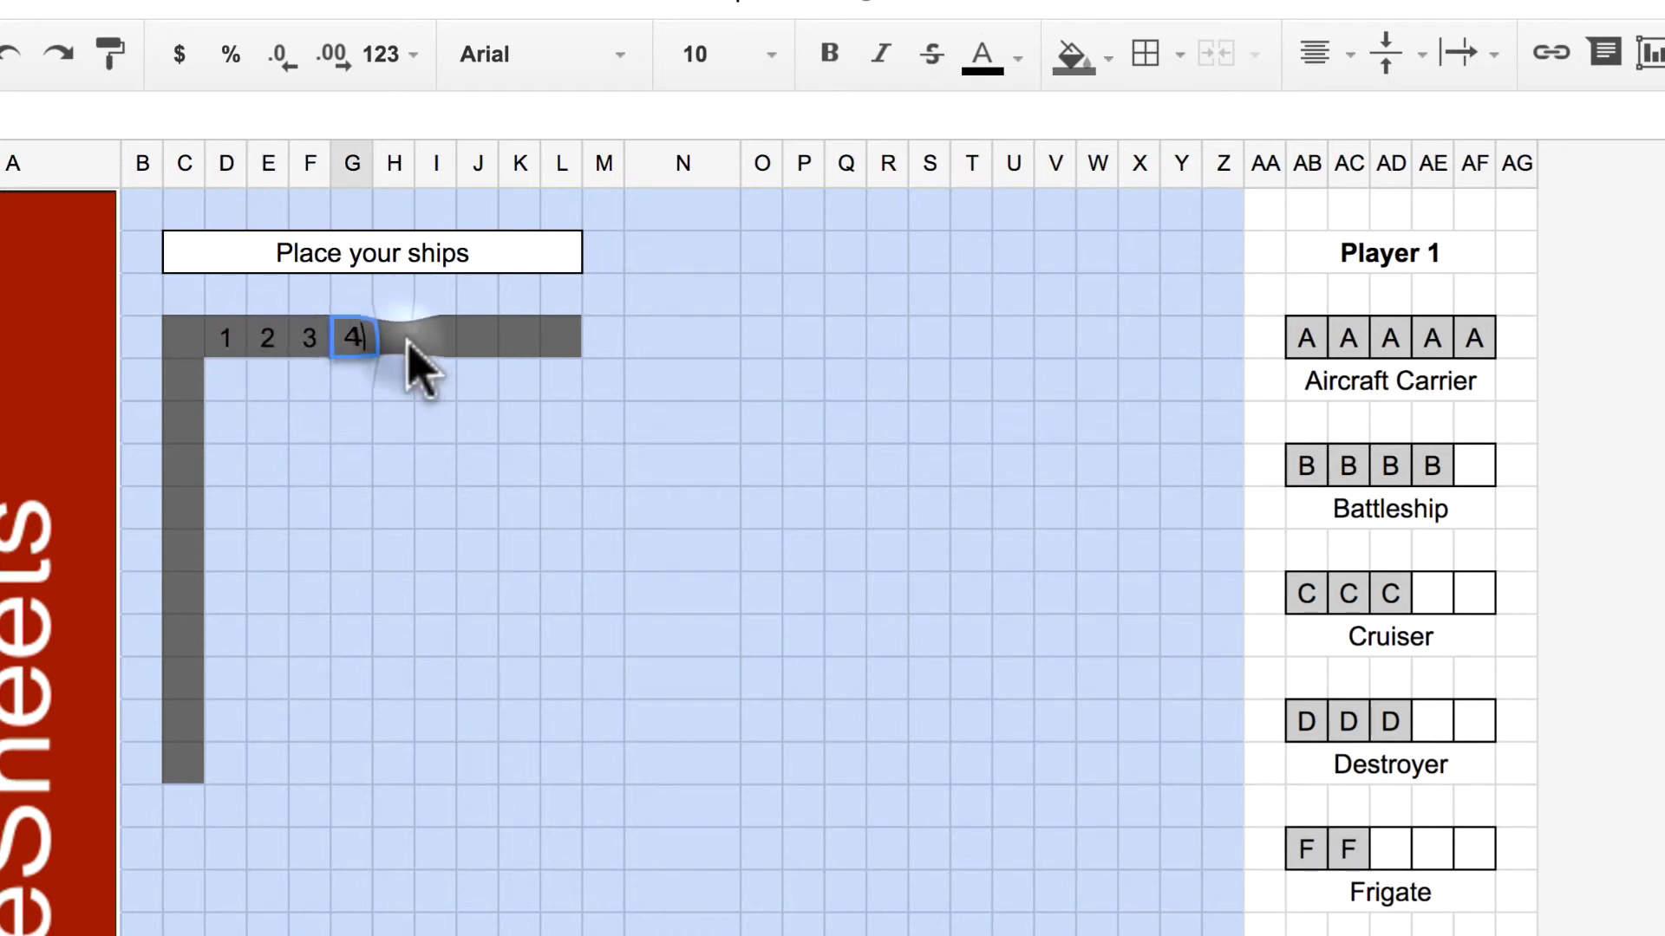
key(Tab)
text(5)
key(Tab)
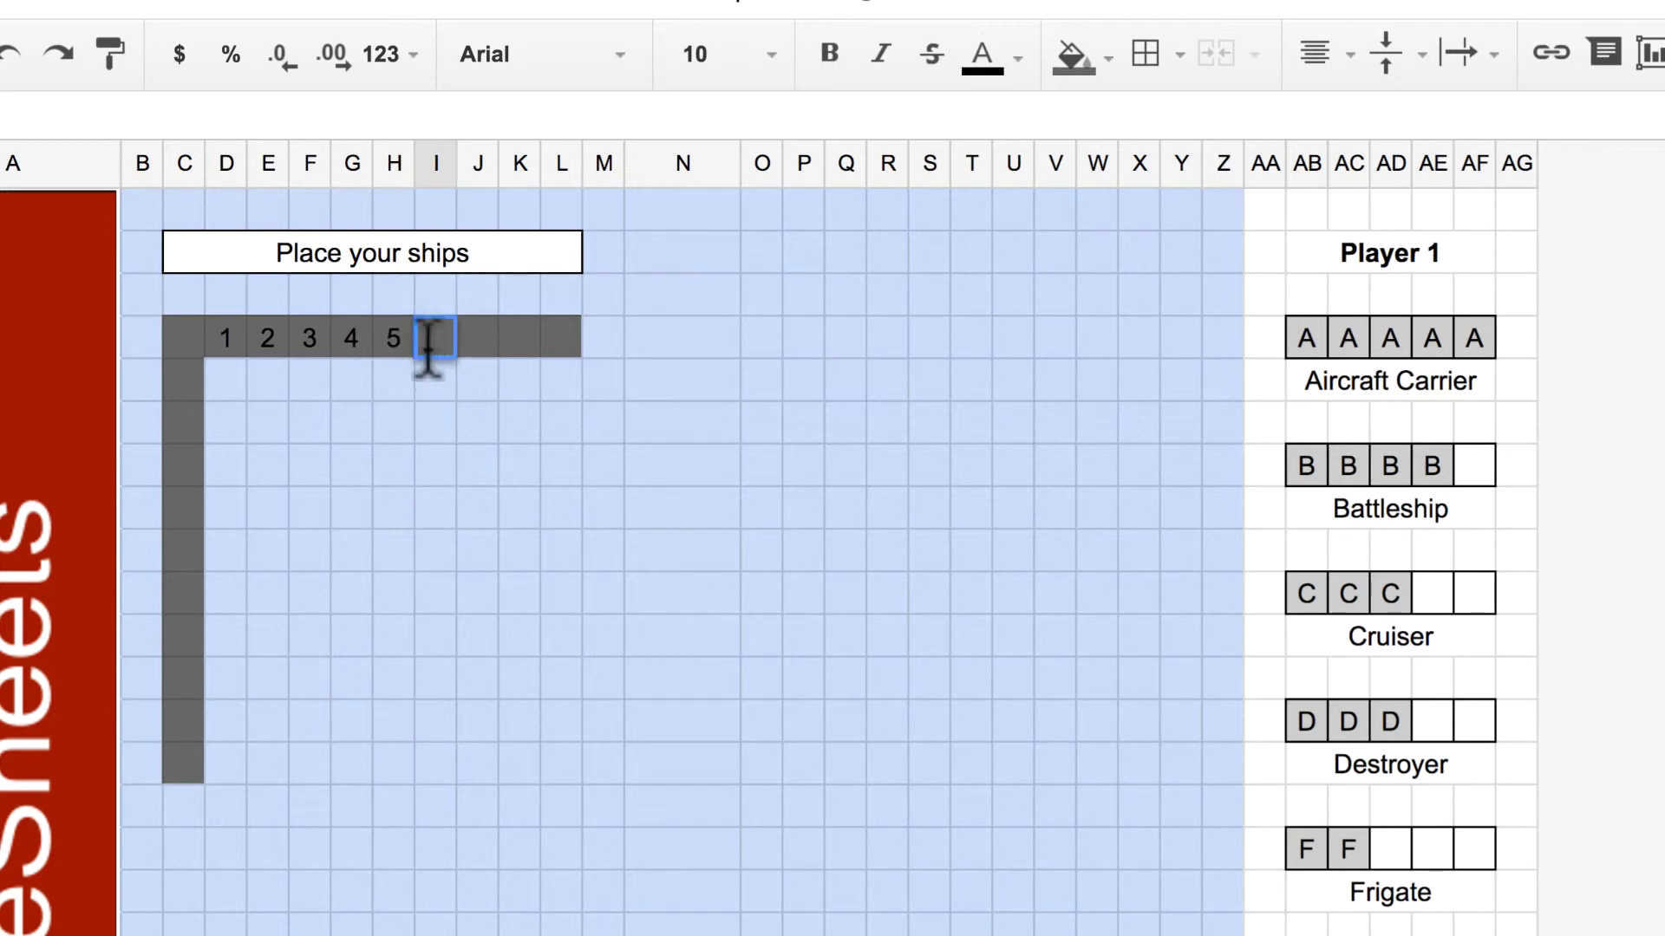
text(6)
key(Tab)
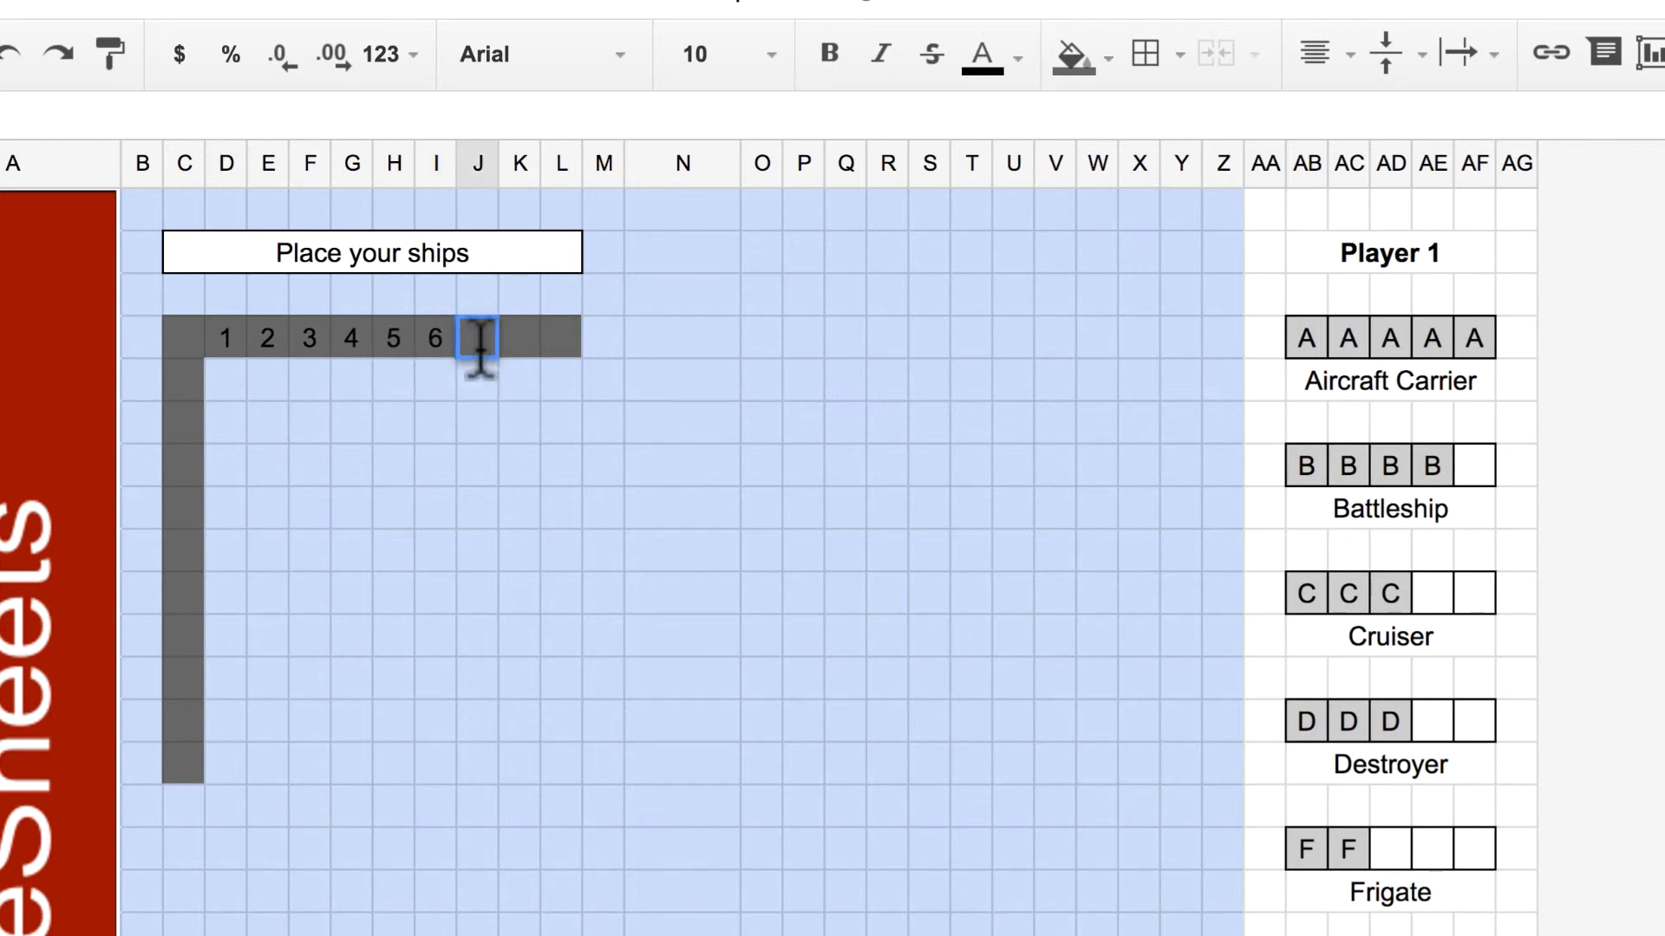
text(7)
key(Tab)
double_click(512, 340)
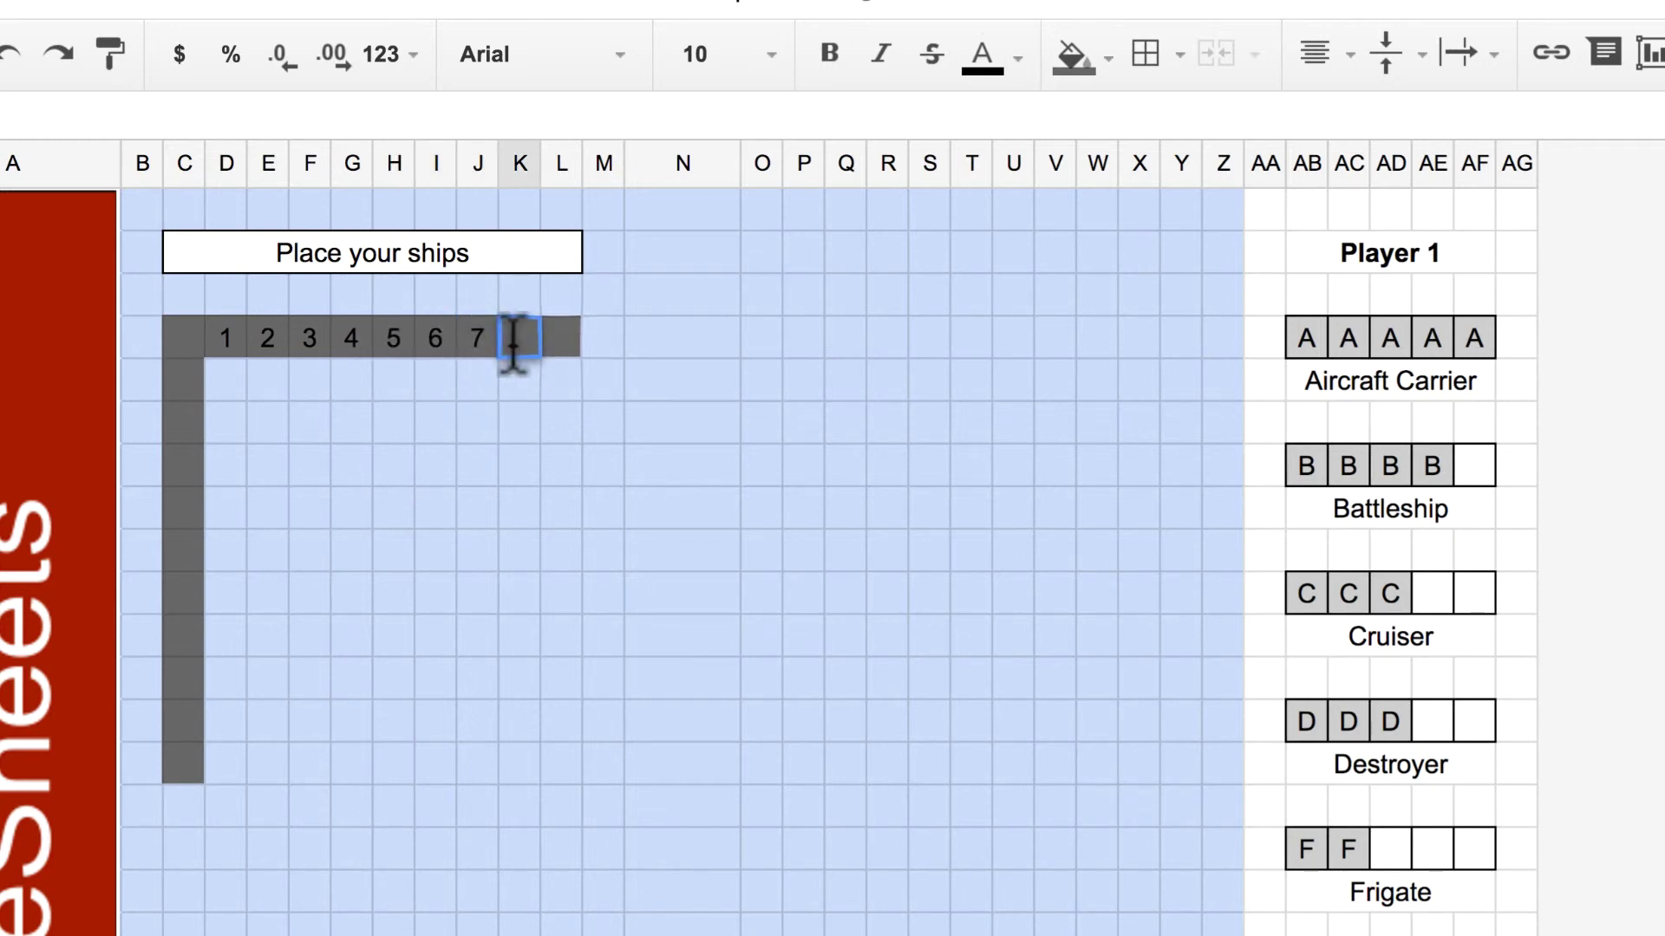
text(8)
double_click(559, 339)
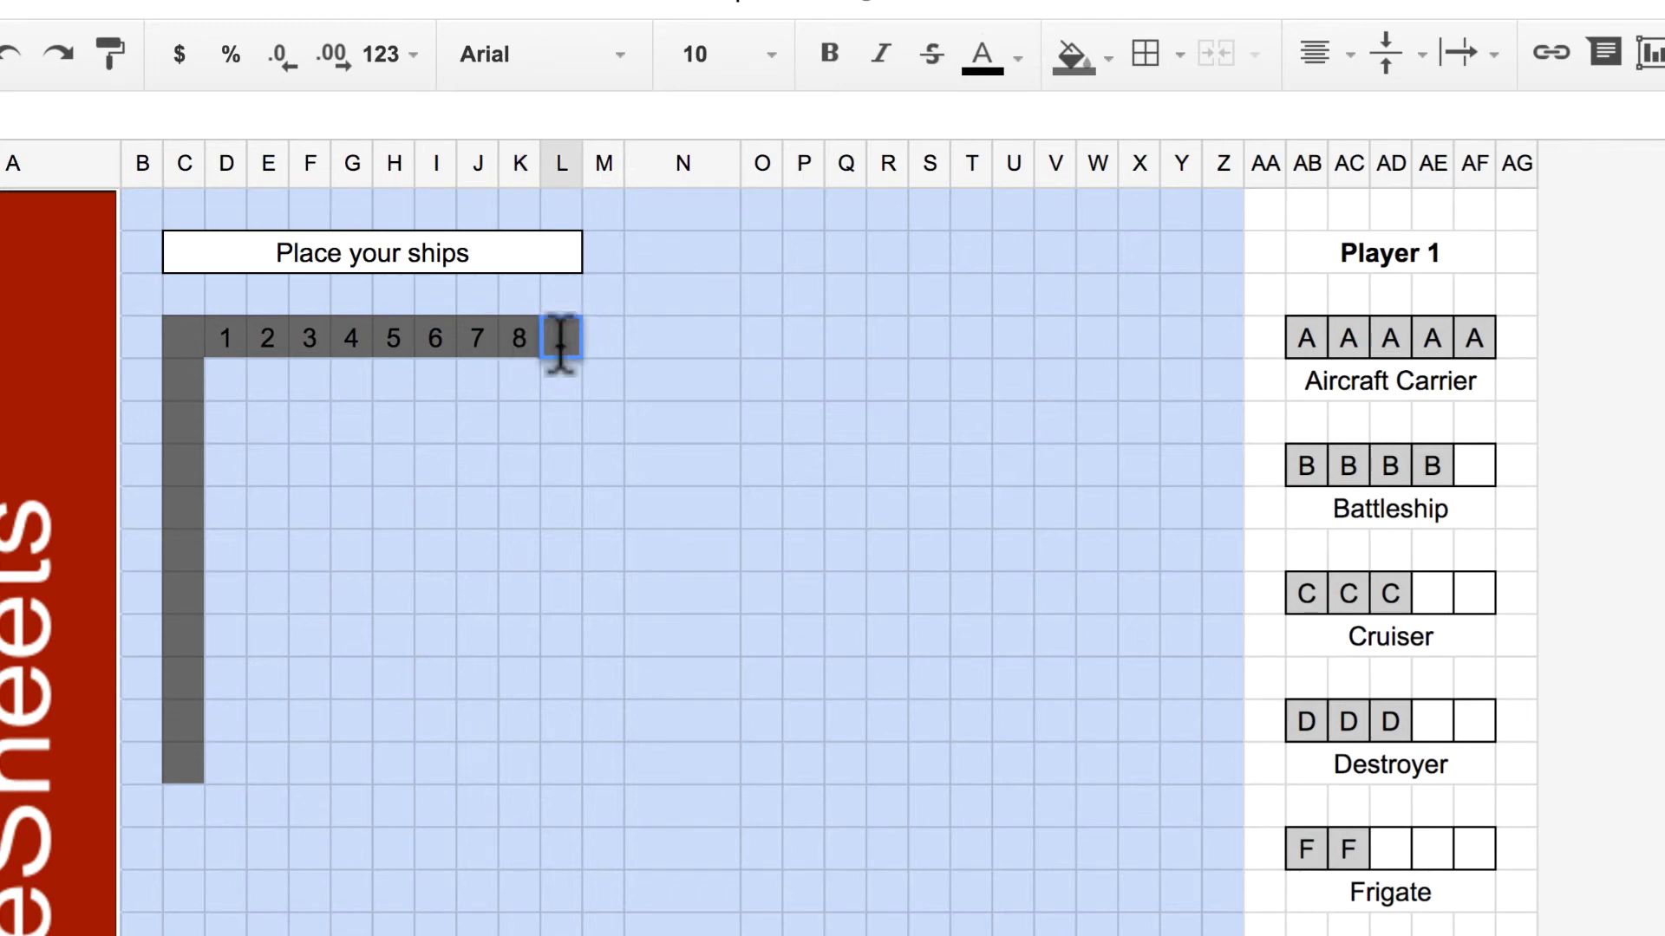
text(9)
key(Tab)
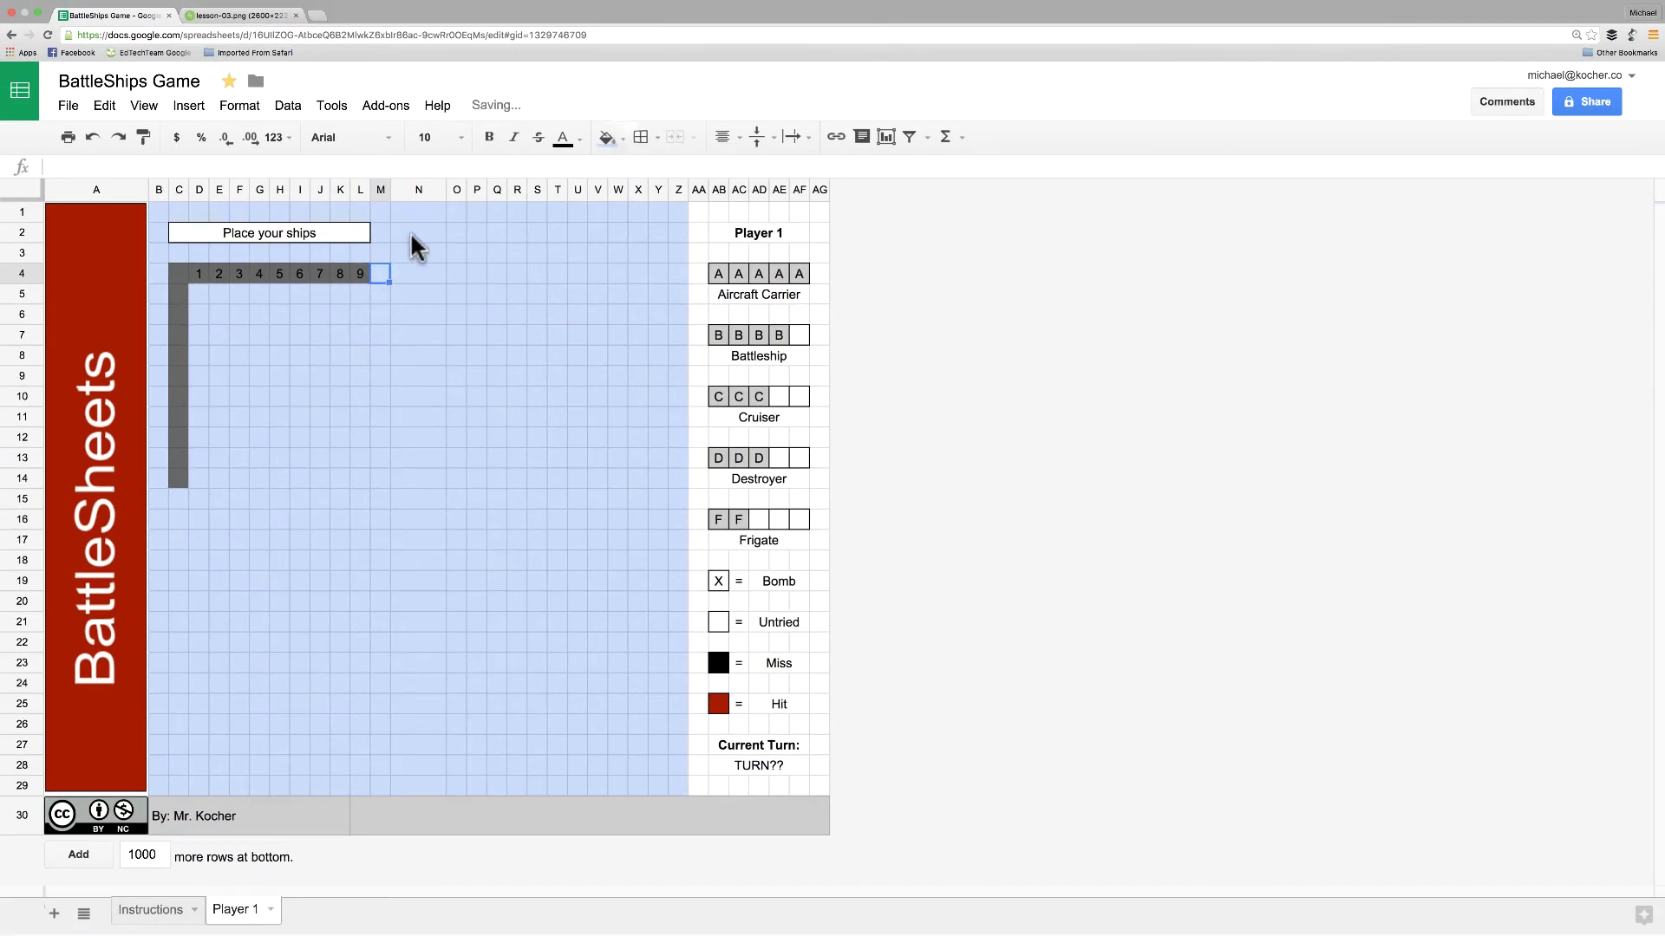
click(610, 137)
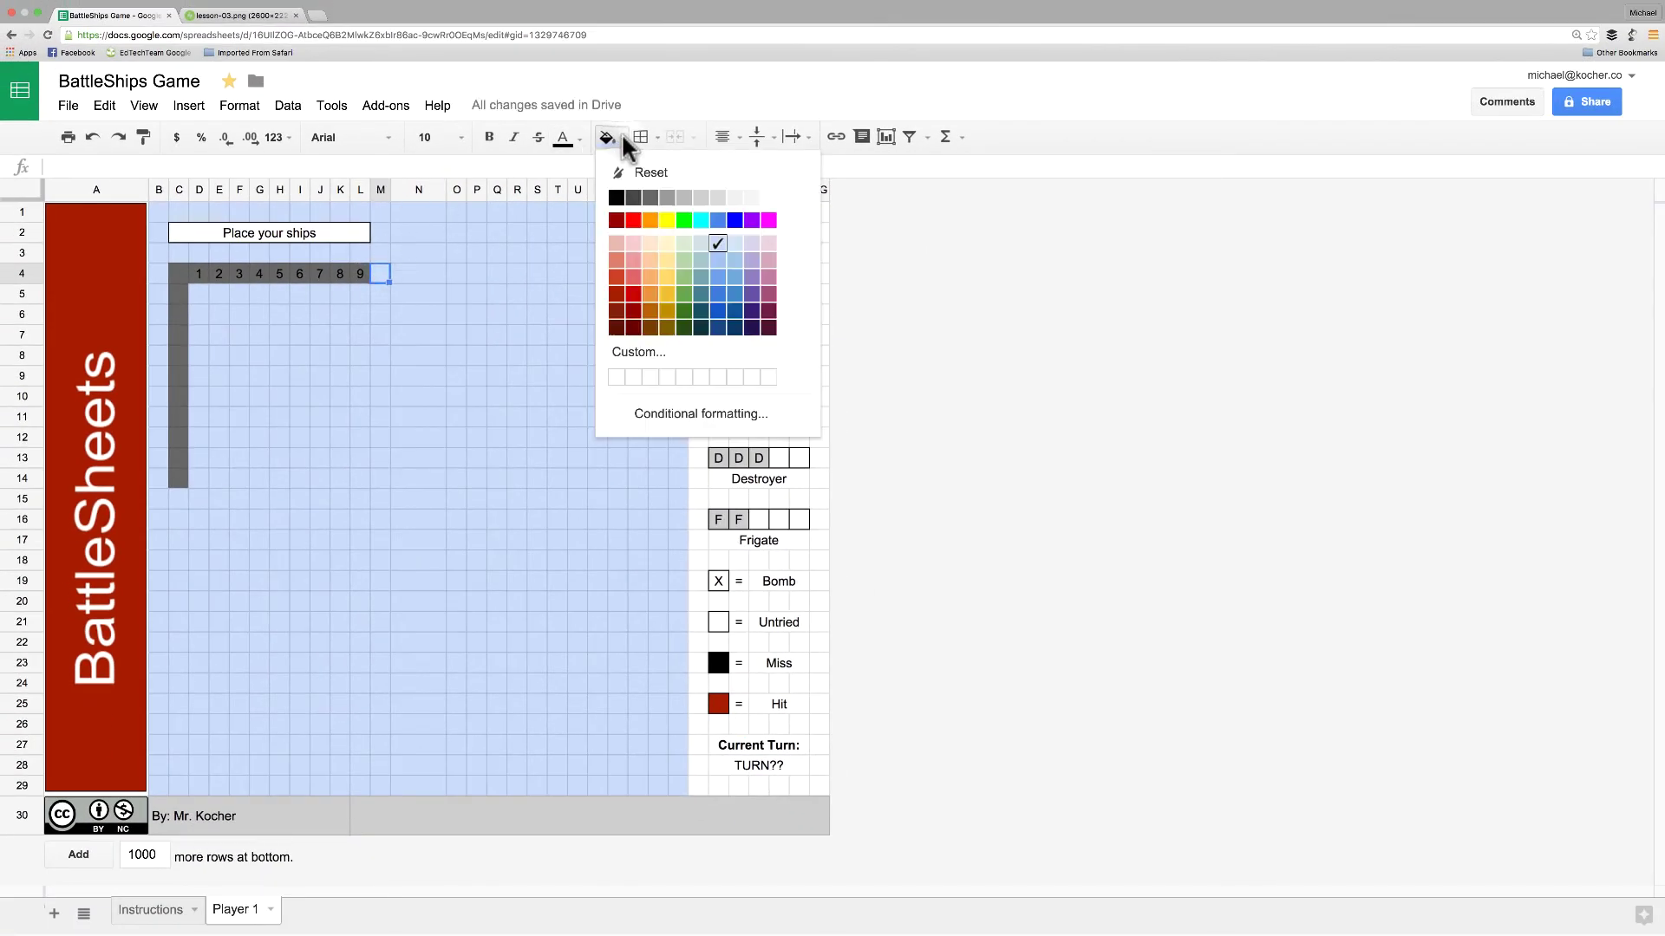
click(651, 197)
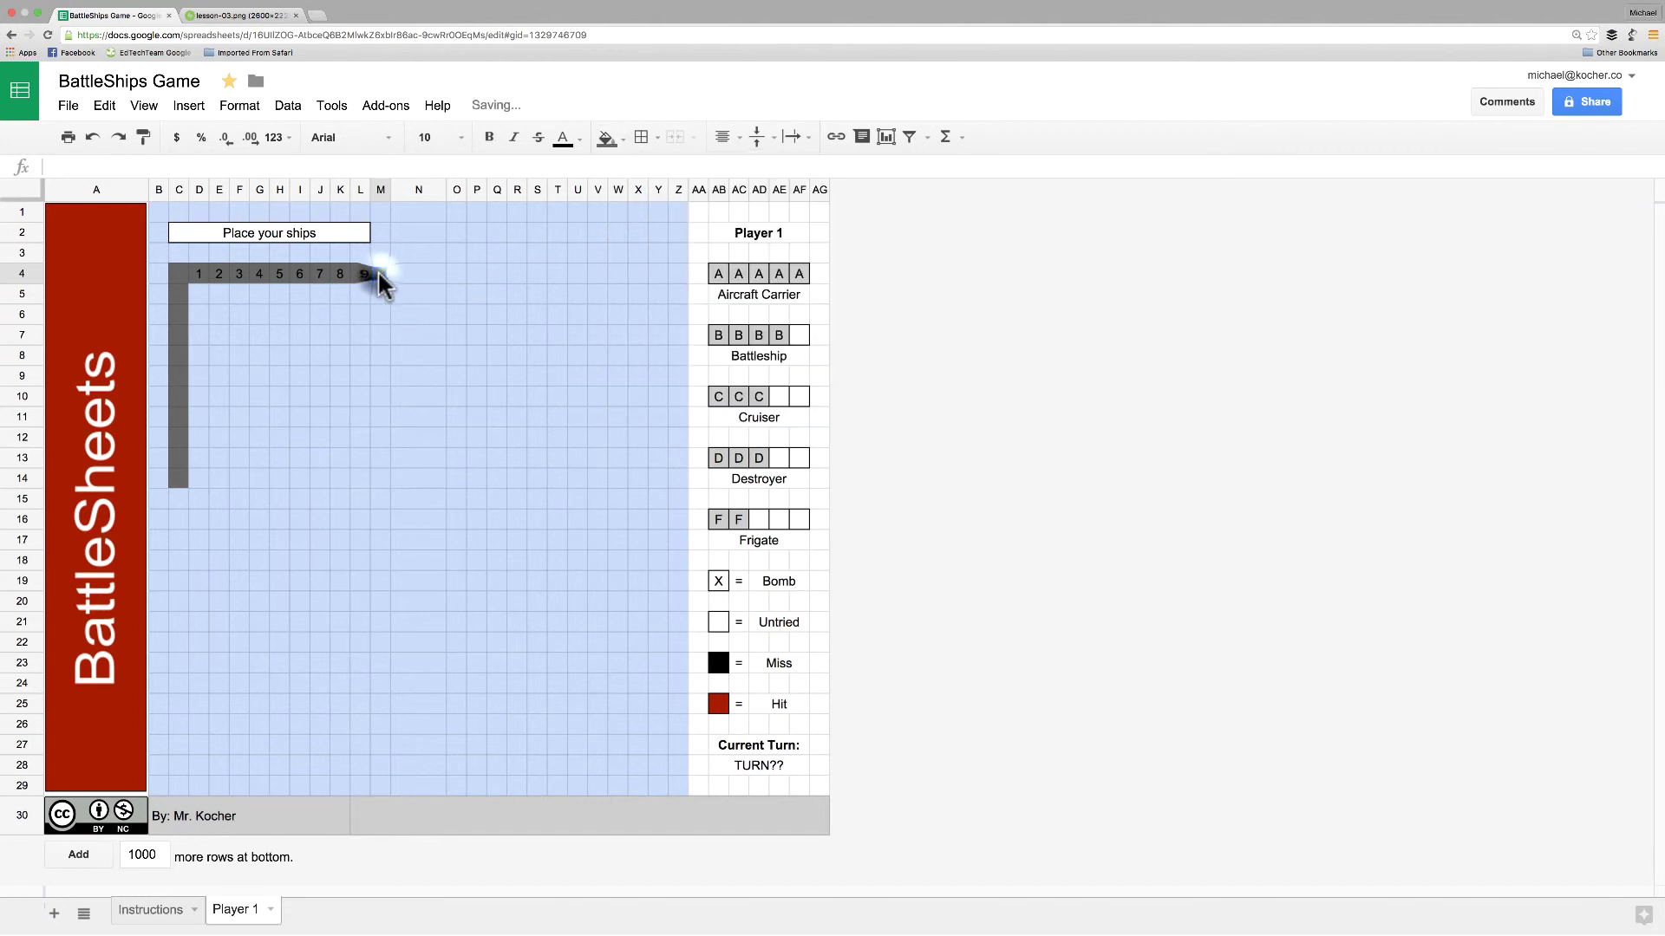
text(10)
Enter the row letters A through G down column C, starting at C5
click(174, 295)
text(A)
click(180, 309)
text(B)
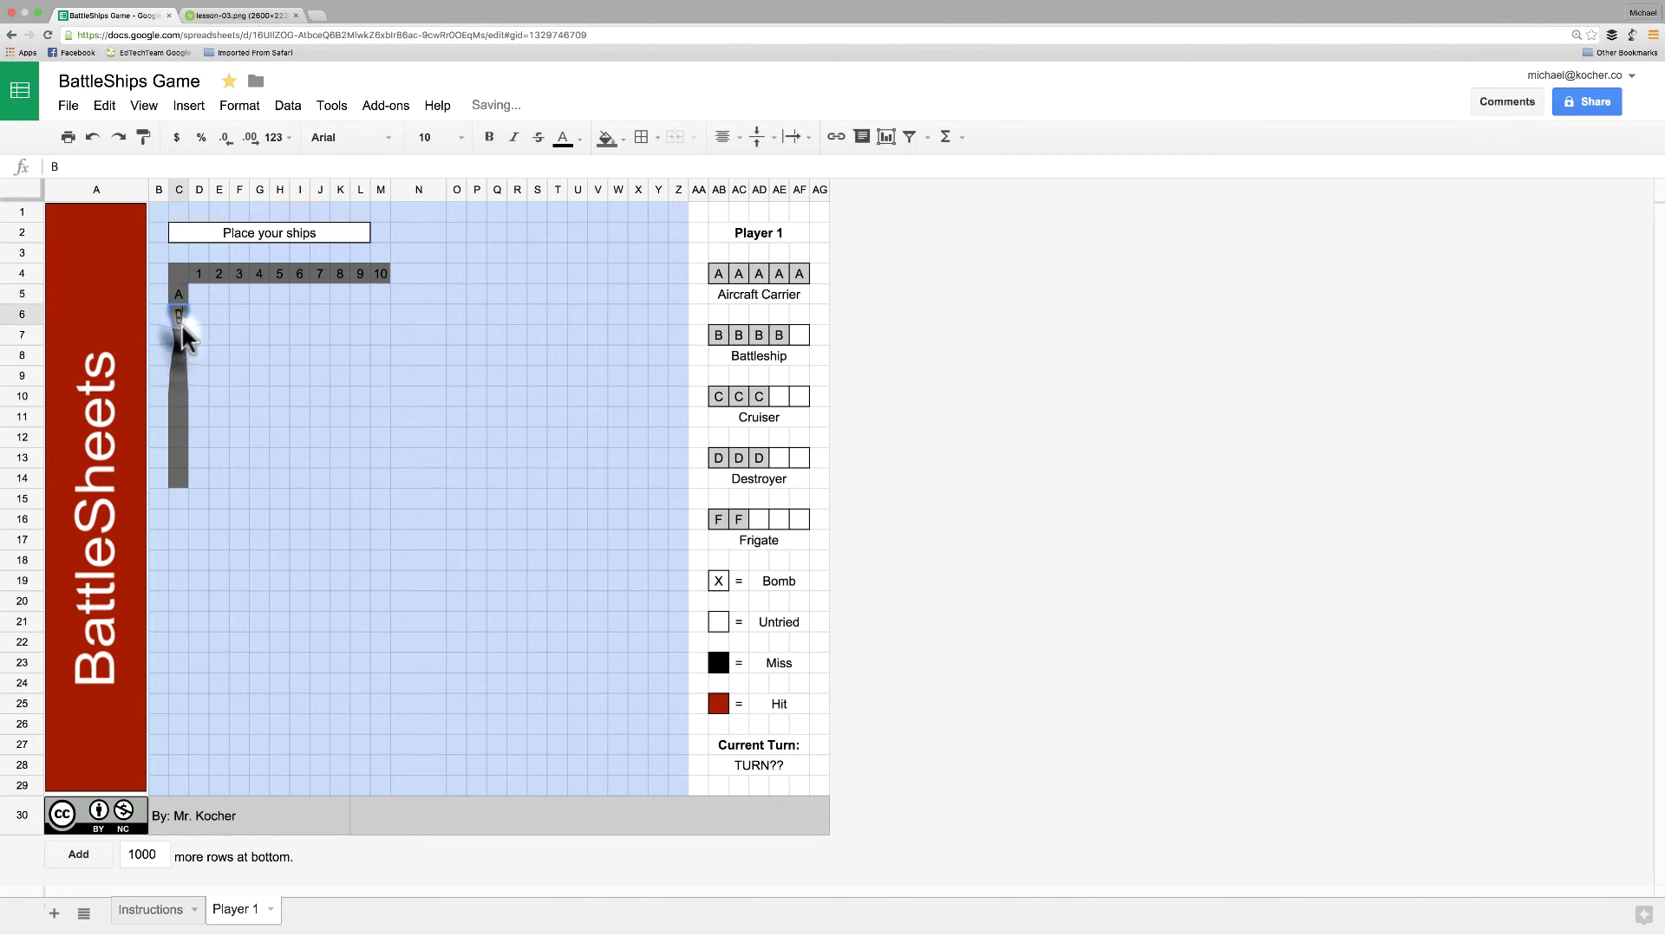
click(181, 328)
text(C)
click(182, 349)
text(D)
click(182, 376)
text(E)
click(180, 396)
text(F)
click(180, 416)
text(G)
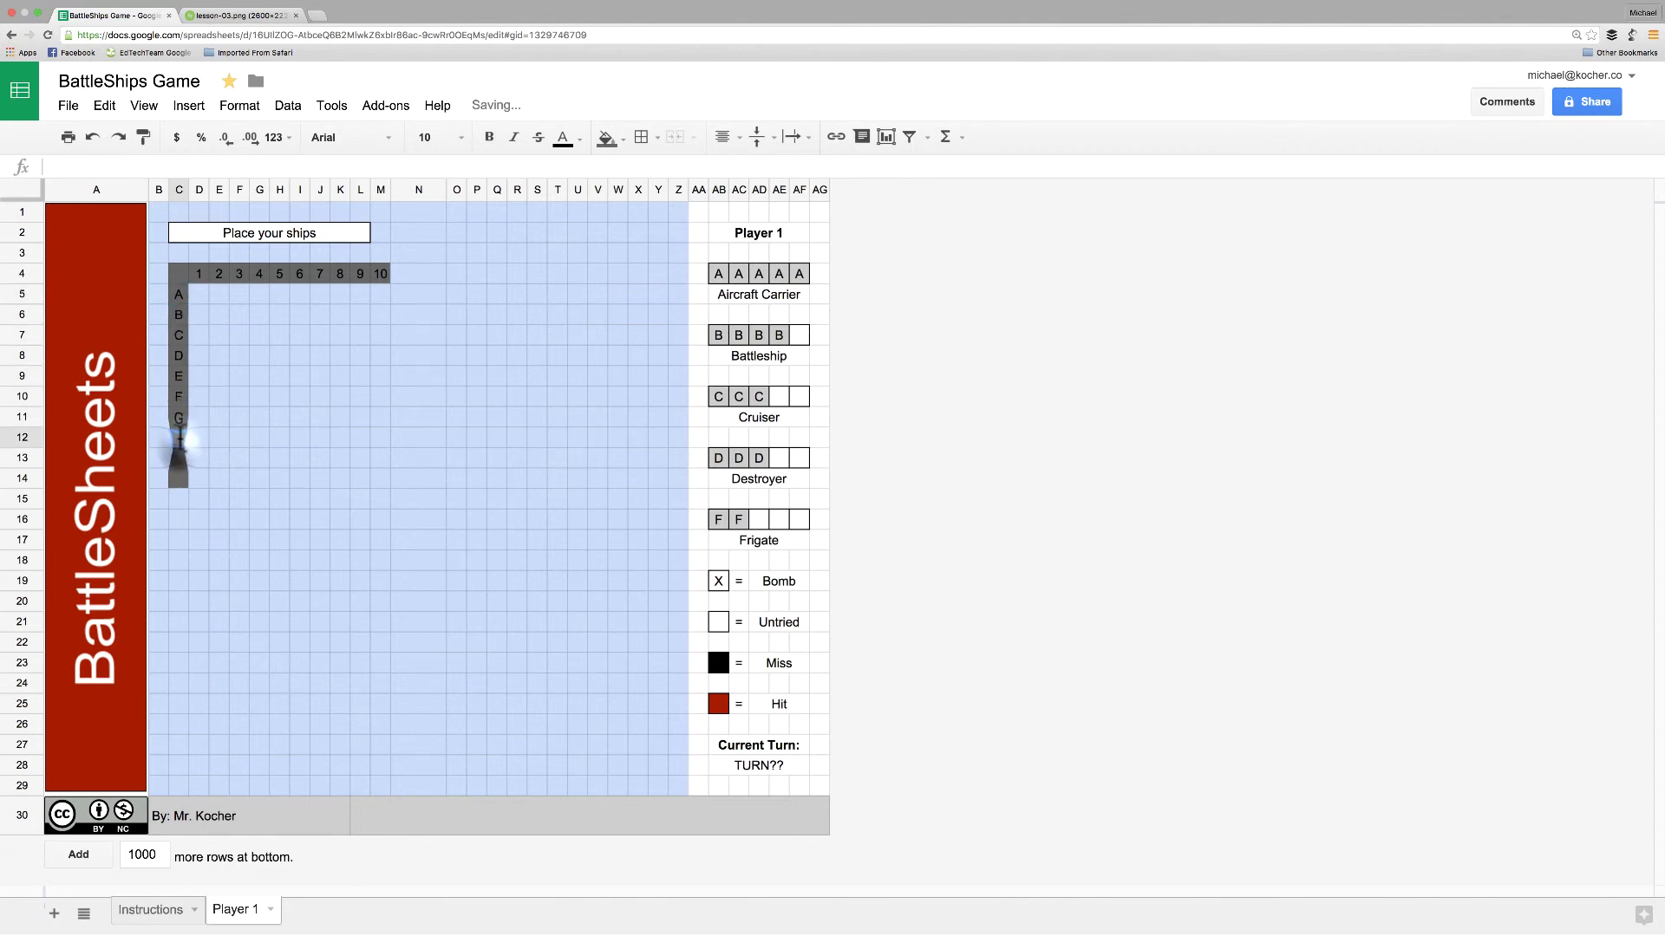
click(179, 437)
Finish the letters with J in C14 and make the D5:M14 board white with all borders
click(180, 476)
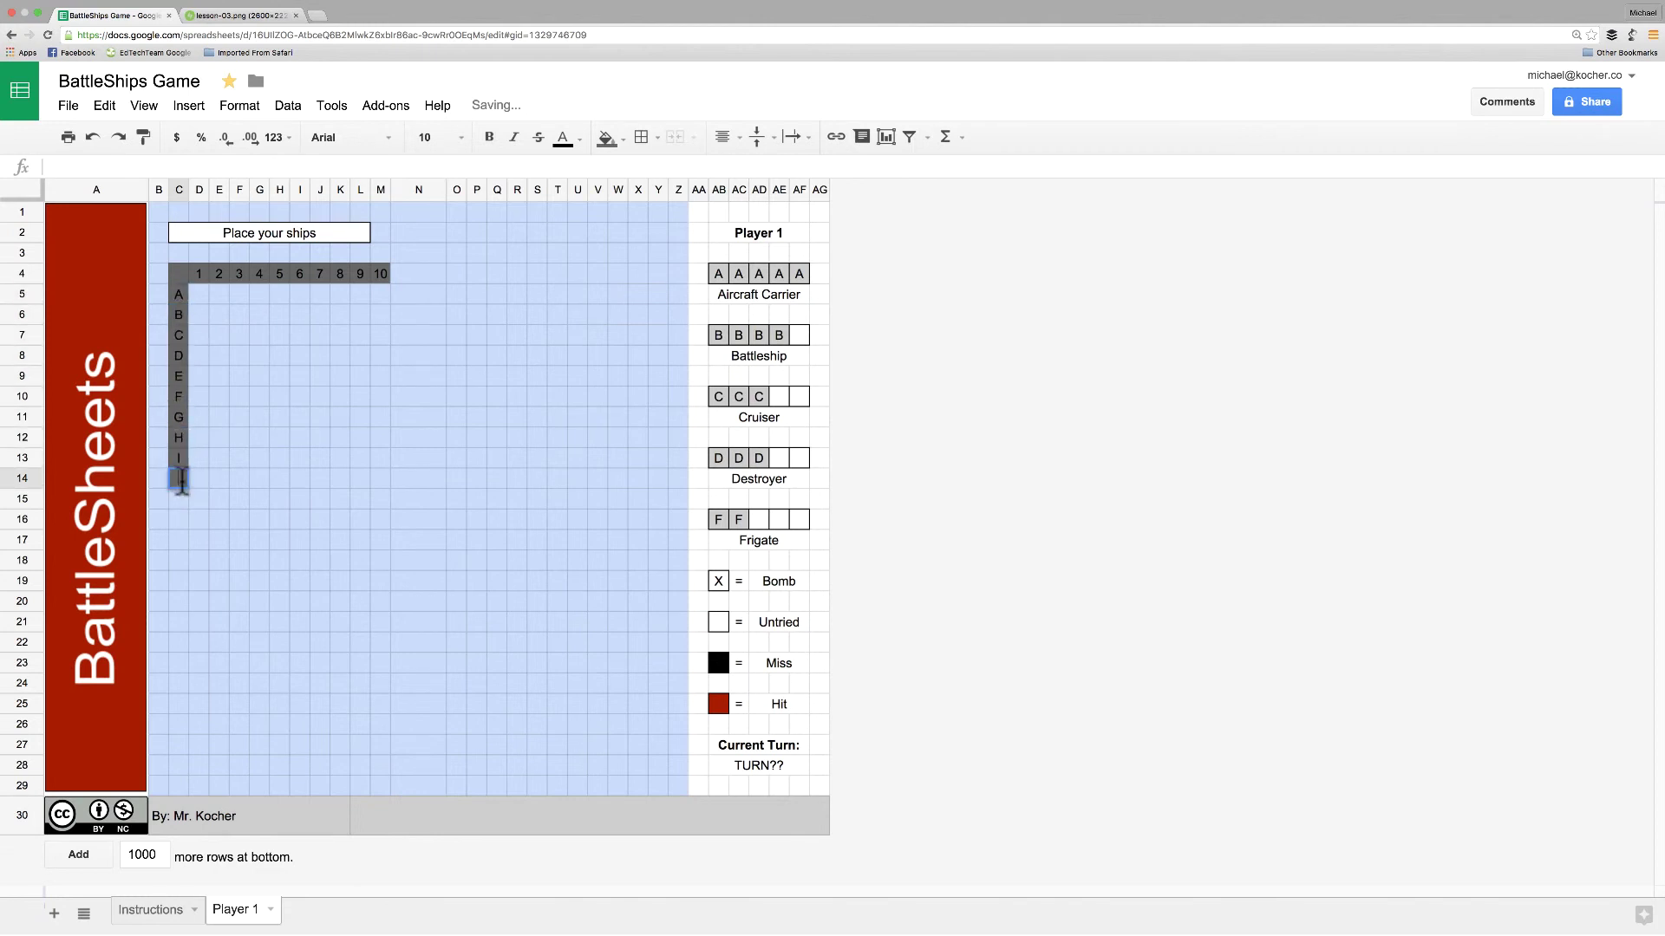
click(260, 498)
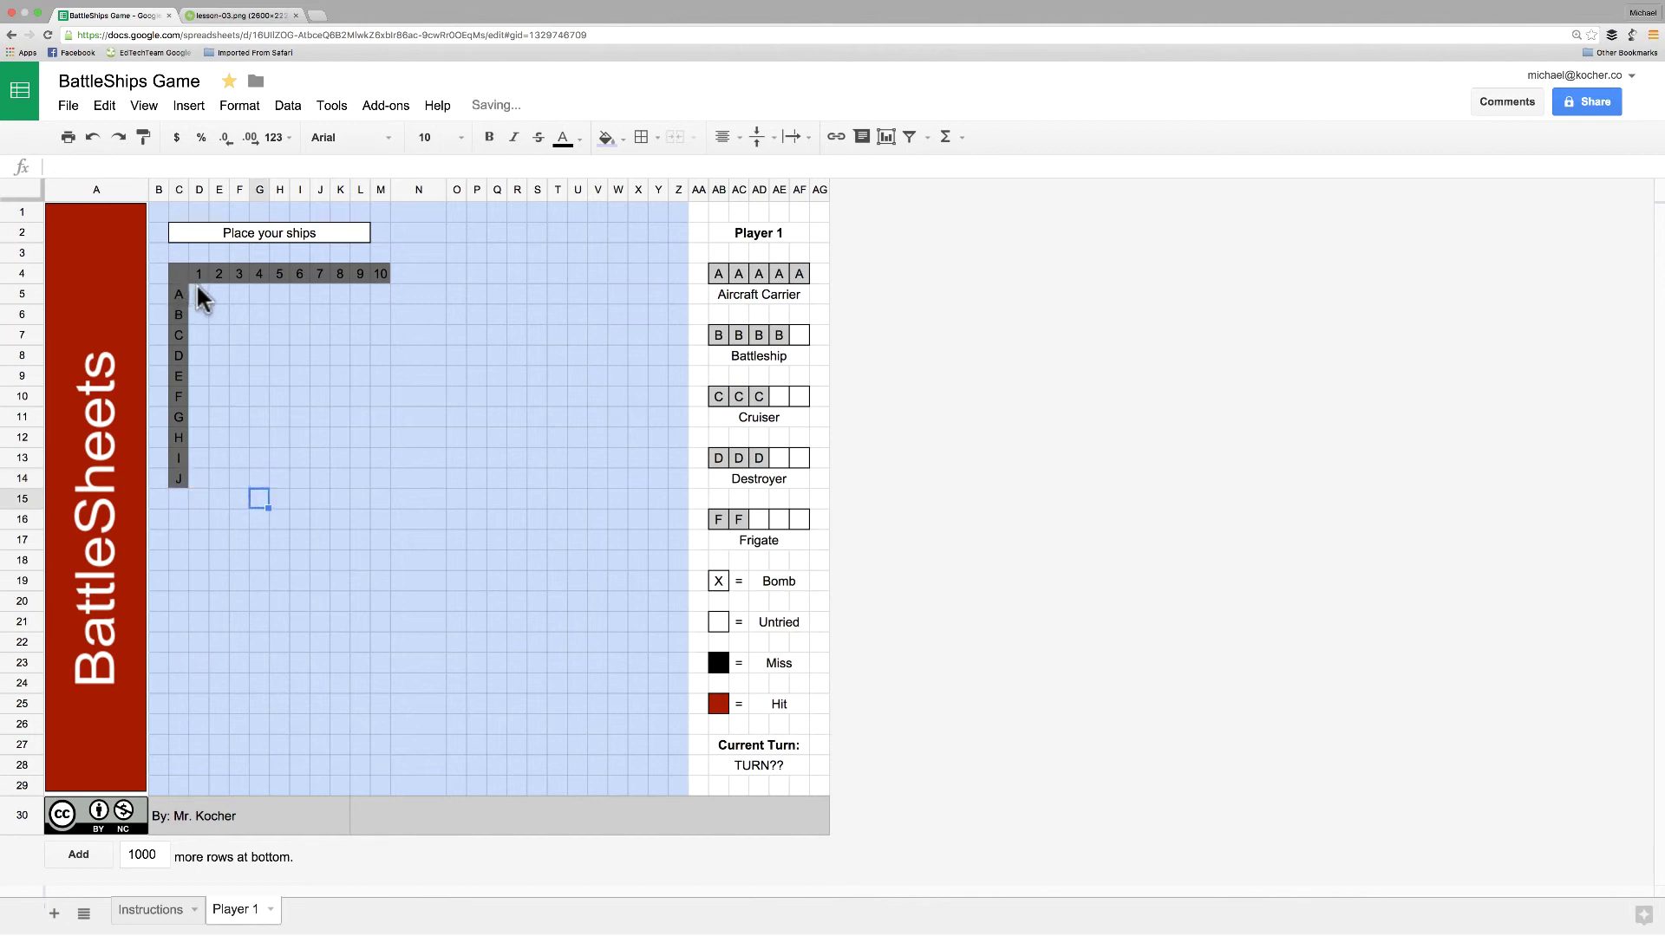
click(198, 291)
shift+click(382, 475)
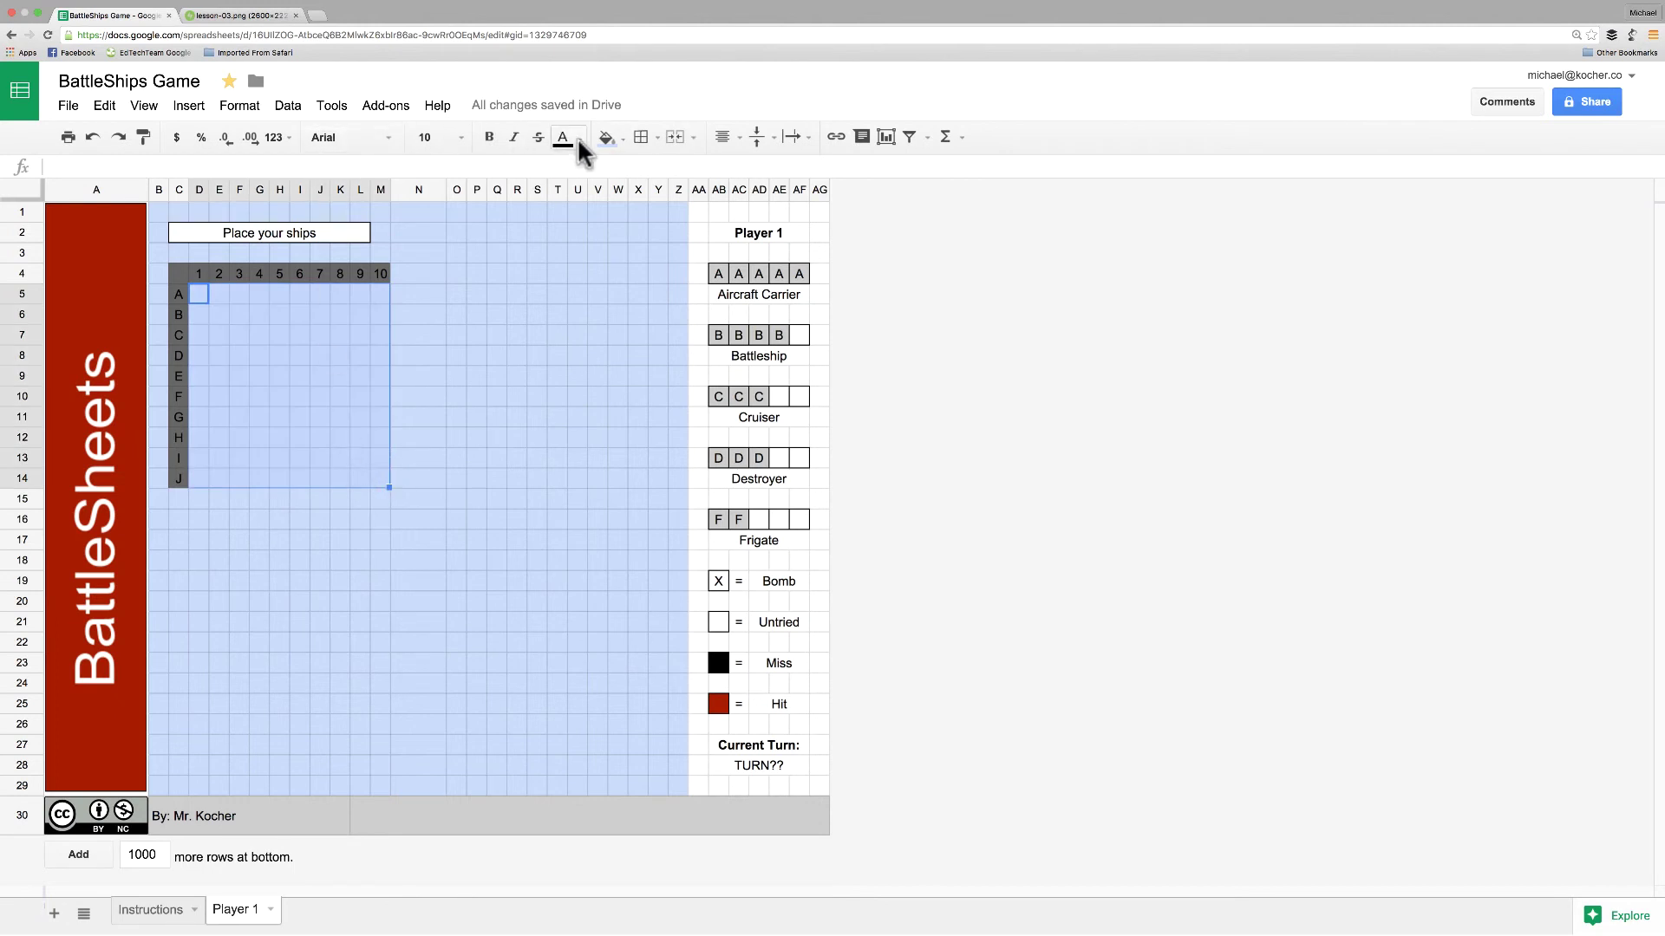
click(621, 135)
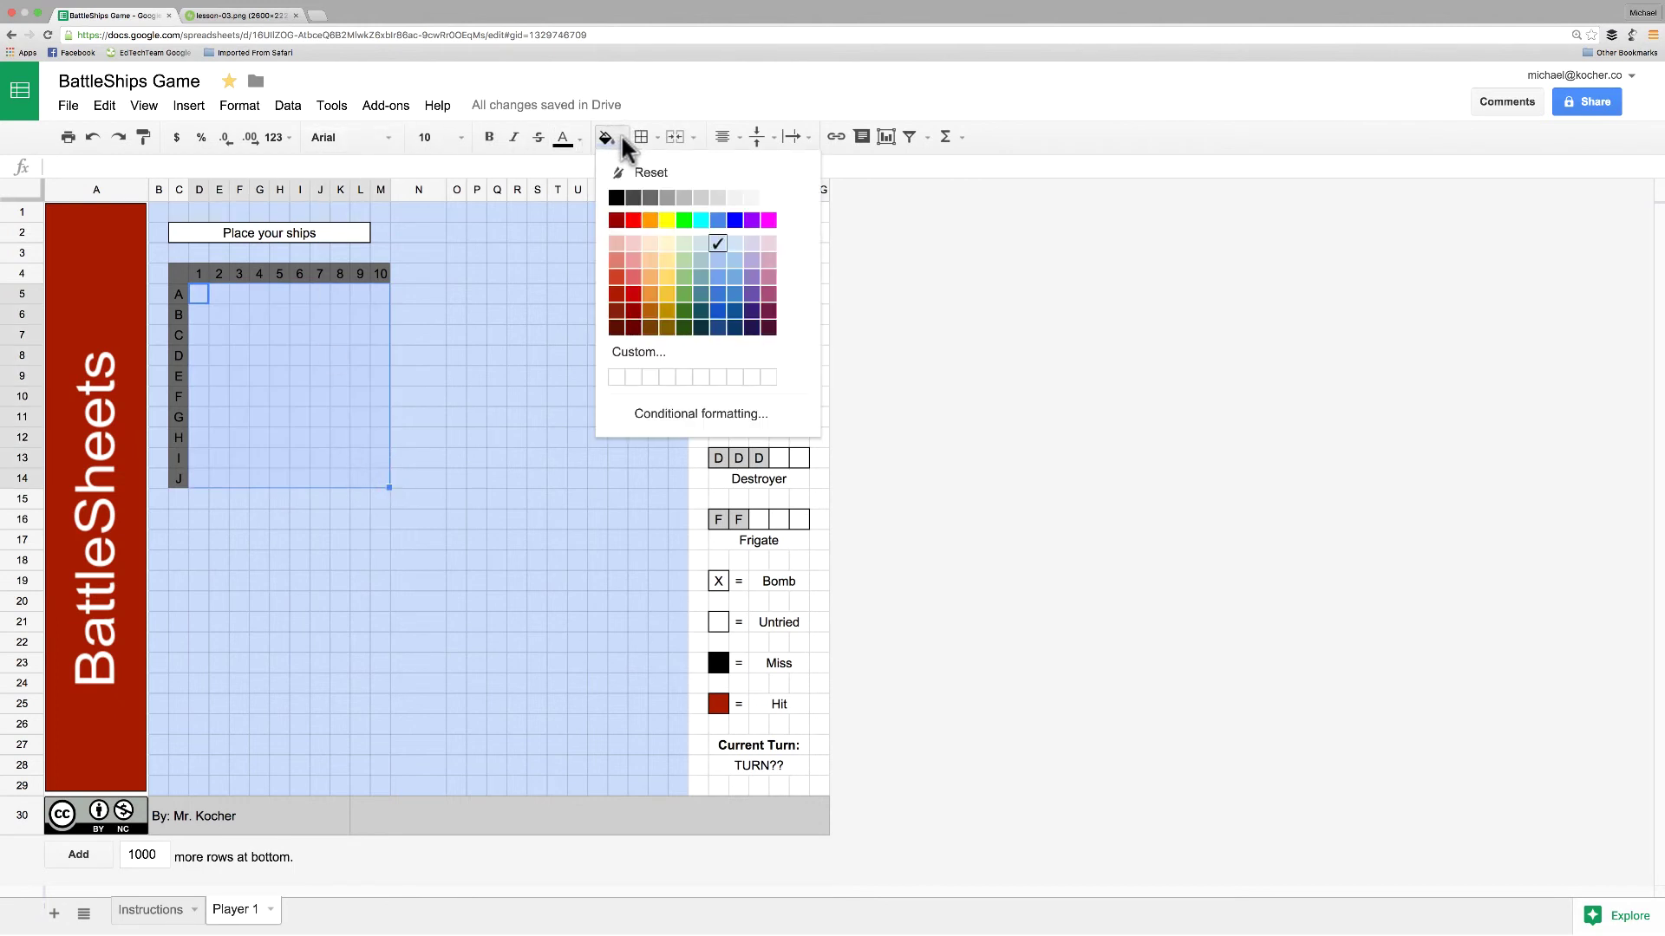
click(770, 199)
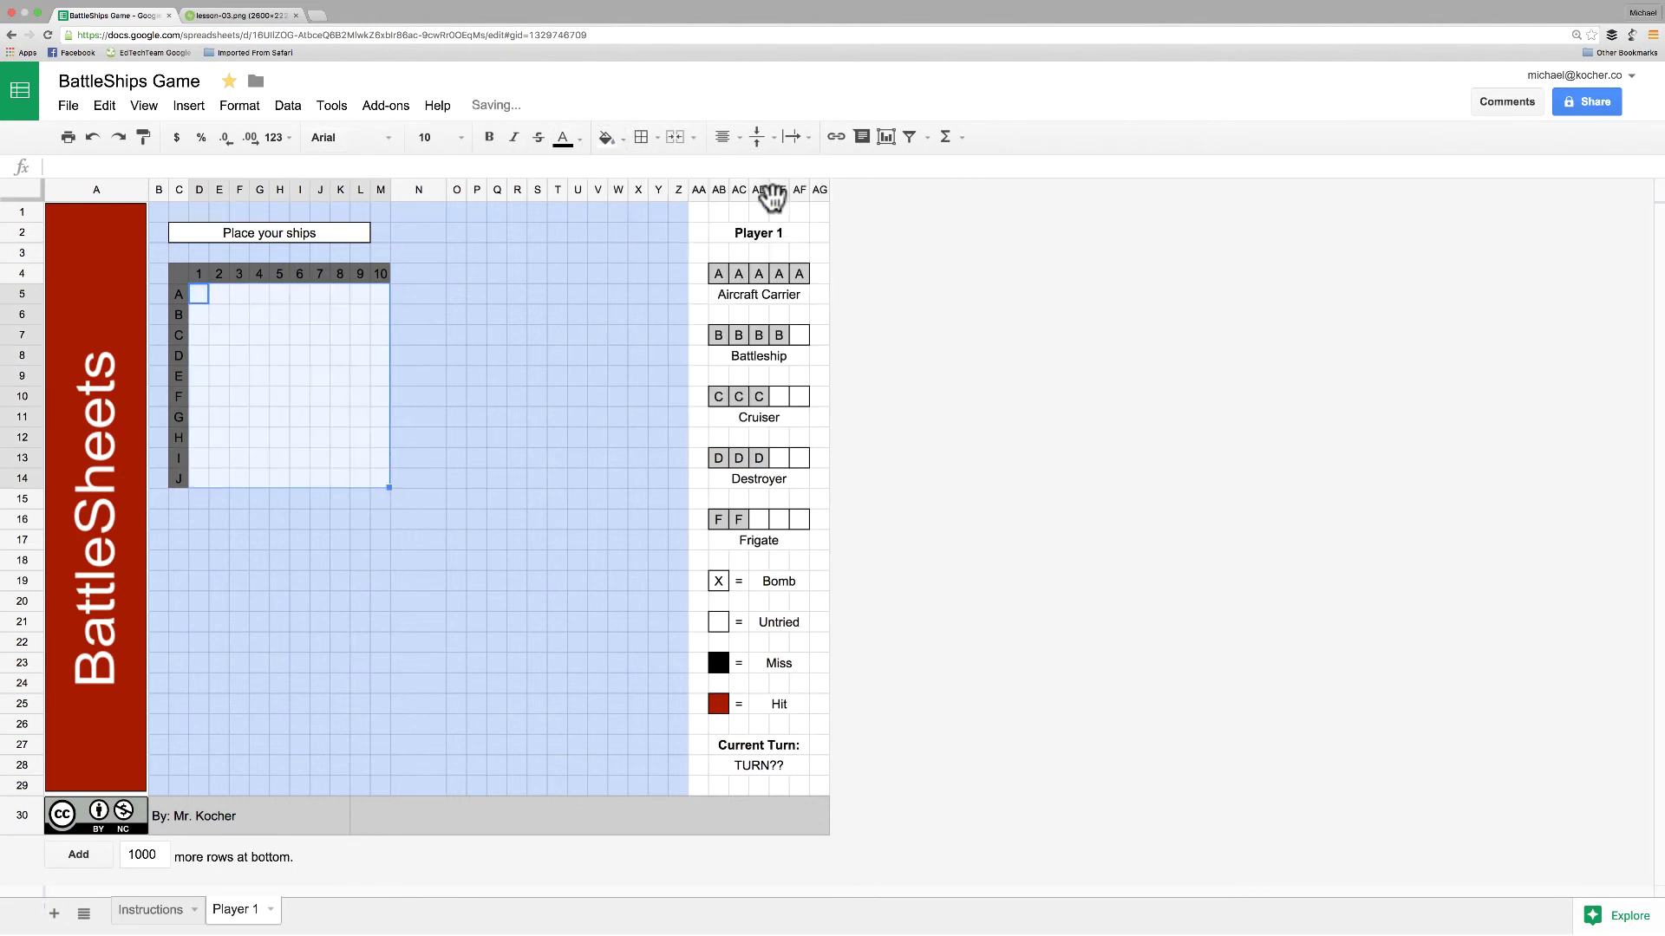
click(646, 138)
click(652, 176)
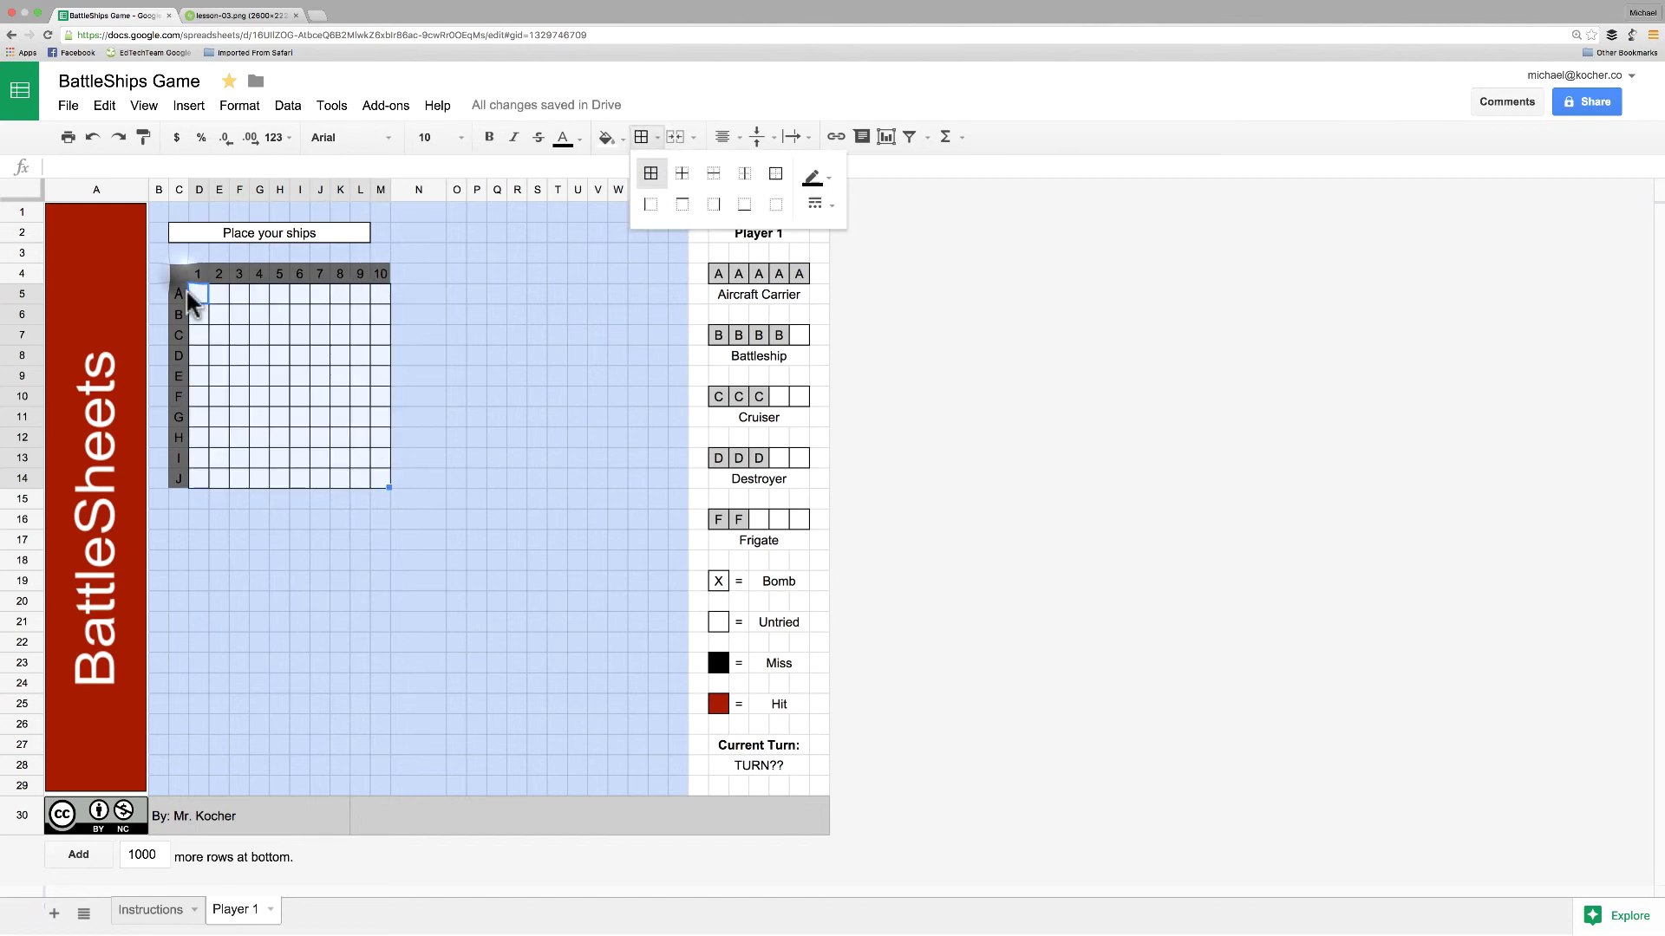
Add borders to the C4:M4 number row and the C5:C14 letter column
click(179, 276)
drag(179, 276, 377, 272)
click(638, 139)
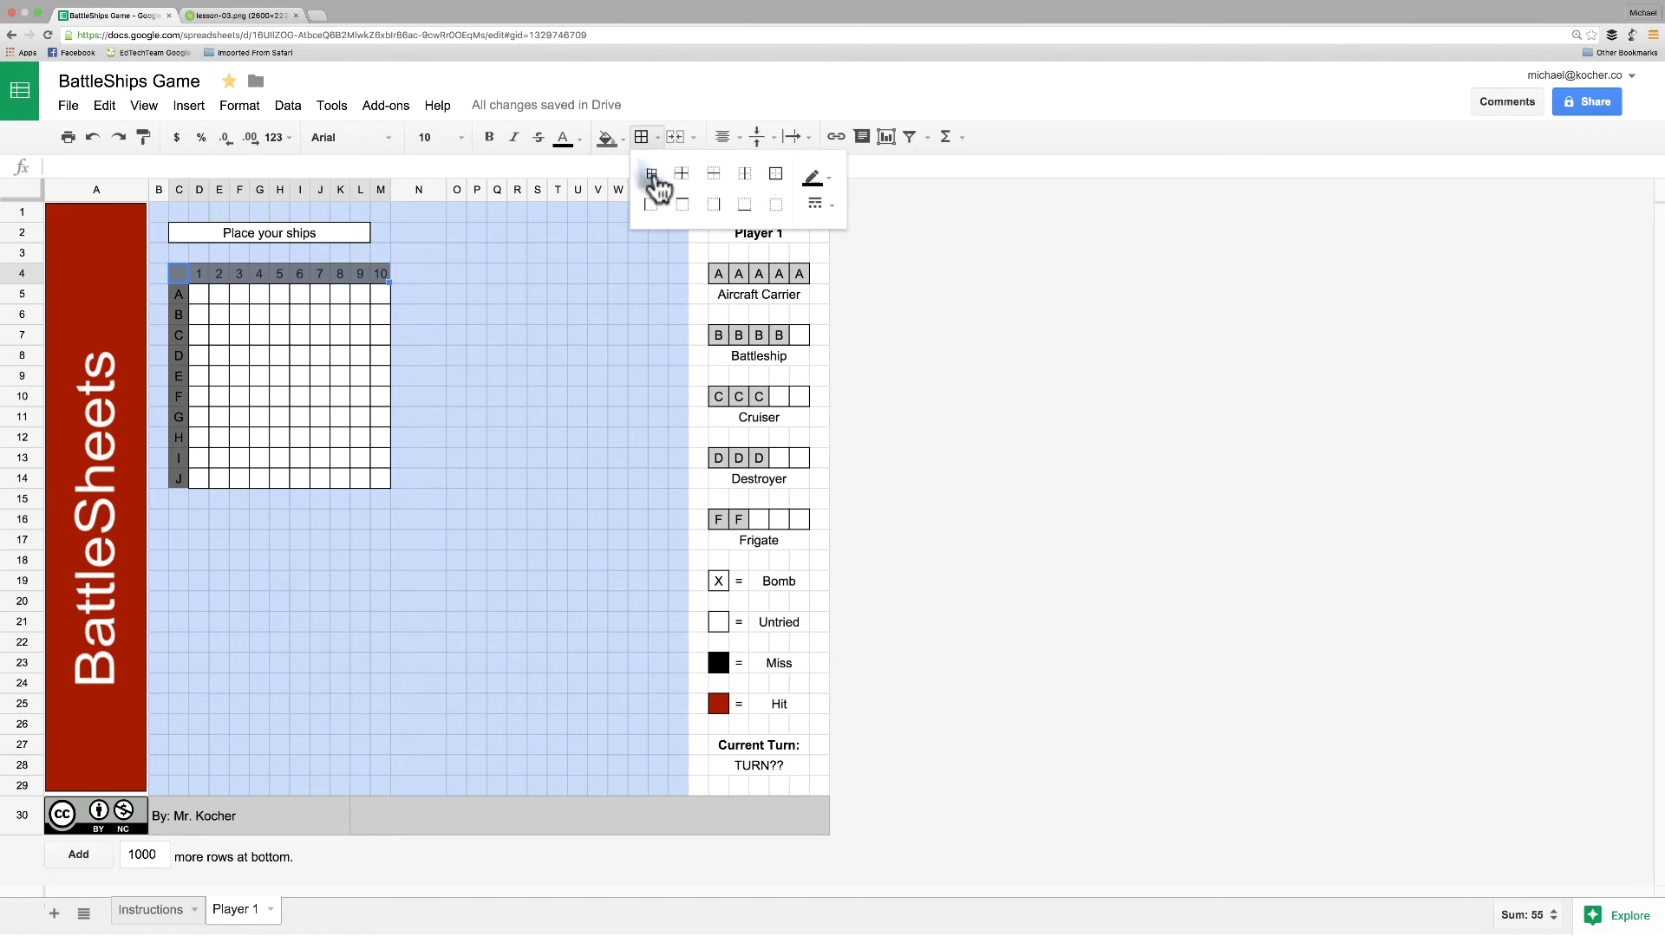
click(651, 177)
click(169, 295)
drag(178, 299, 178, 478)
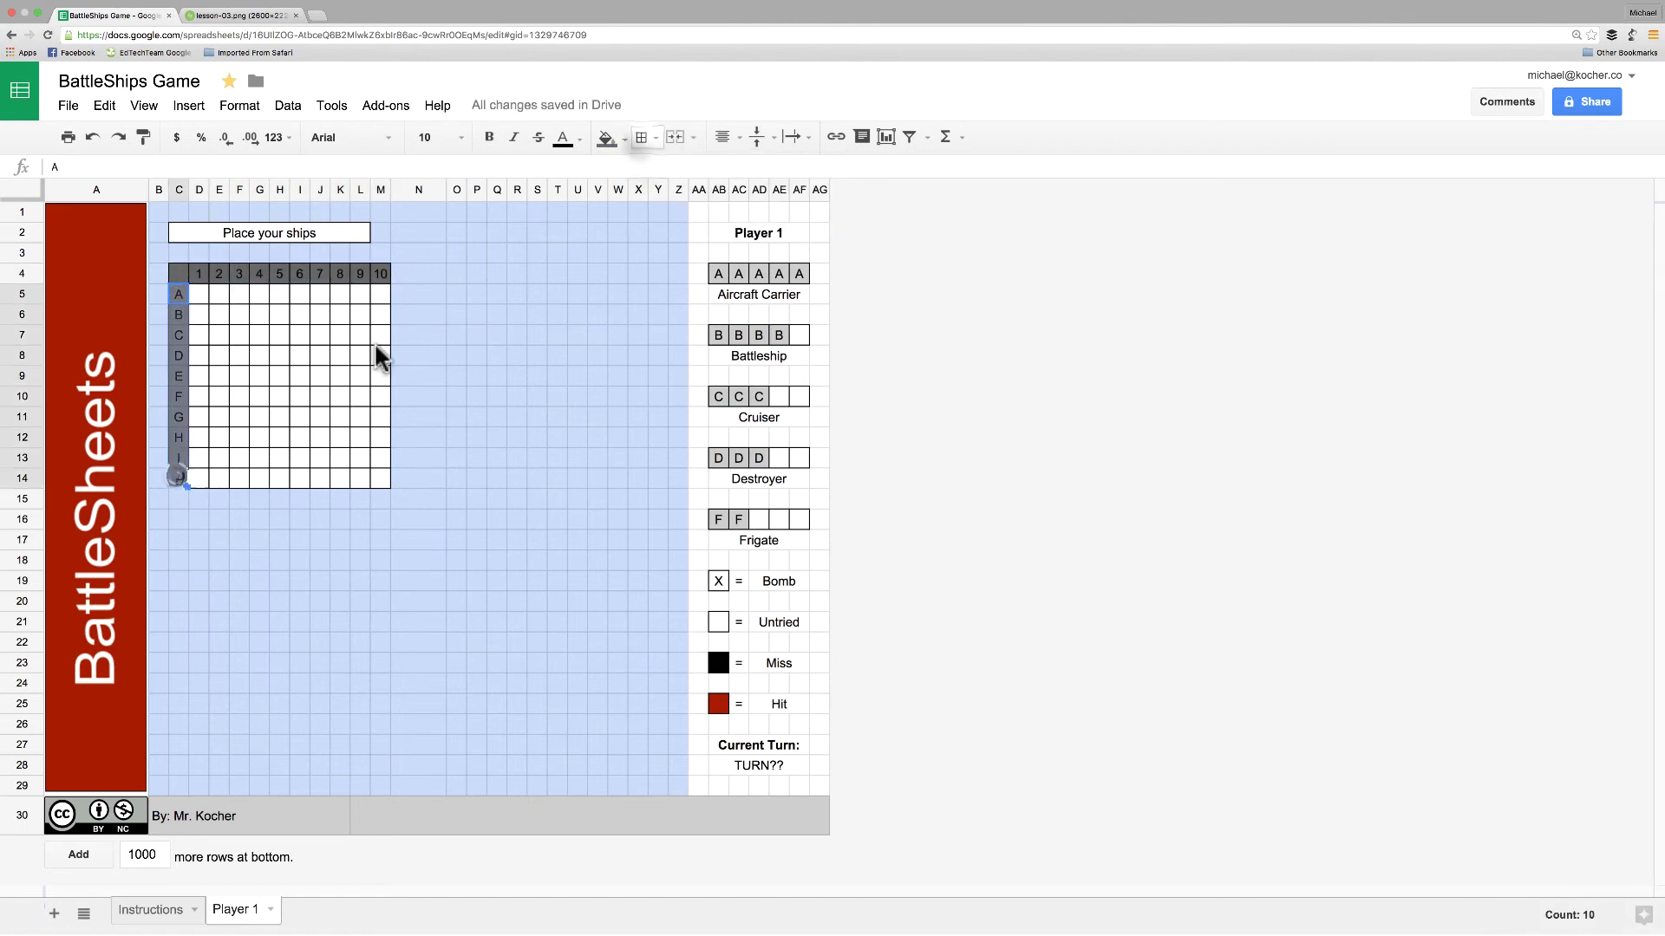
click(647, 138)
click(651, 177)
click(380, 519)
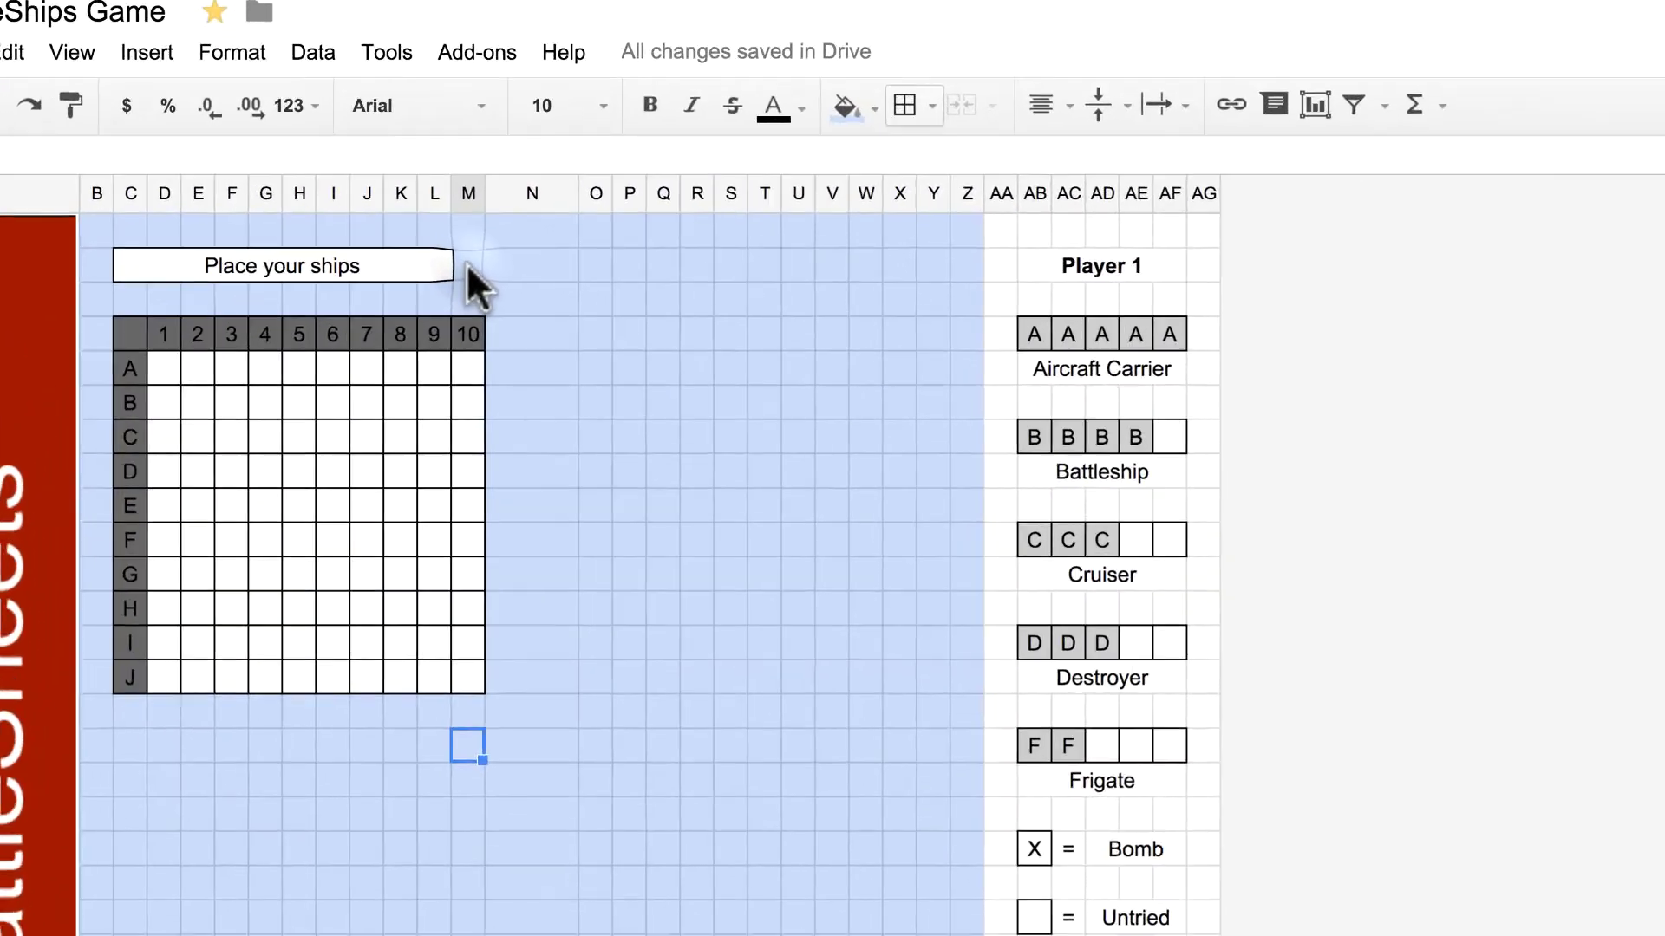
Merge the Place your ships banner across C2:M2 to match the board width
click(468, 265)
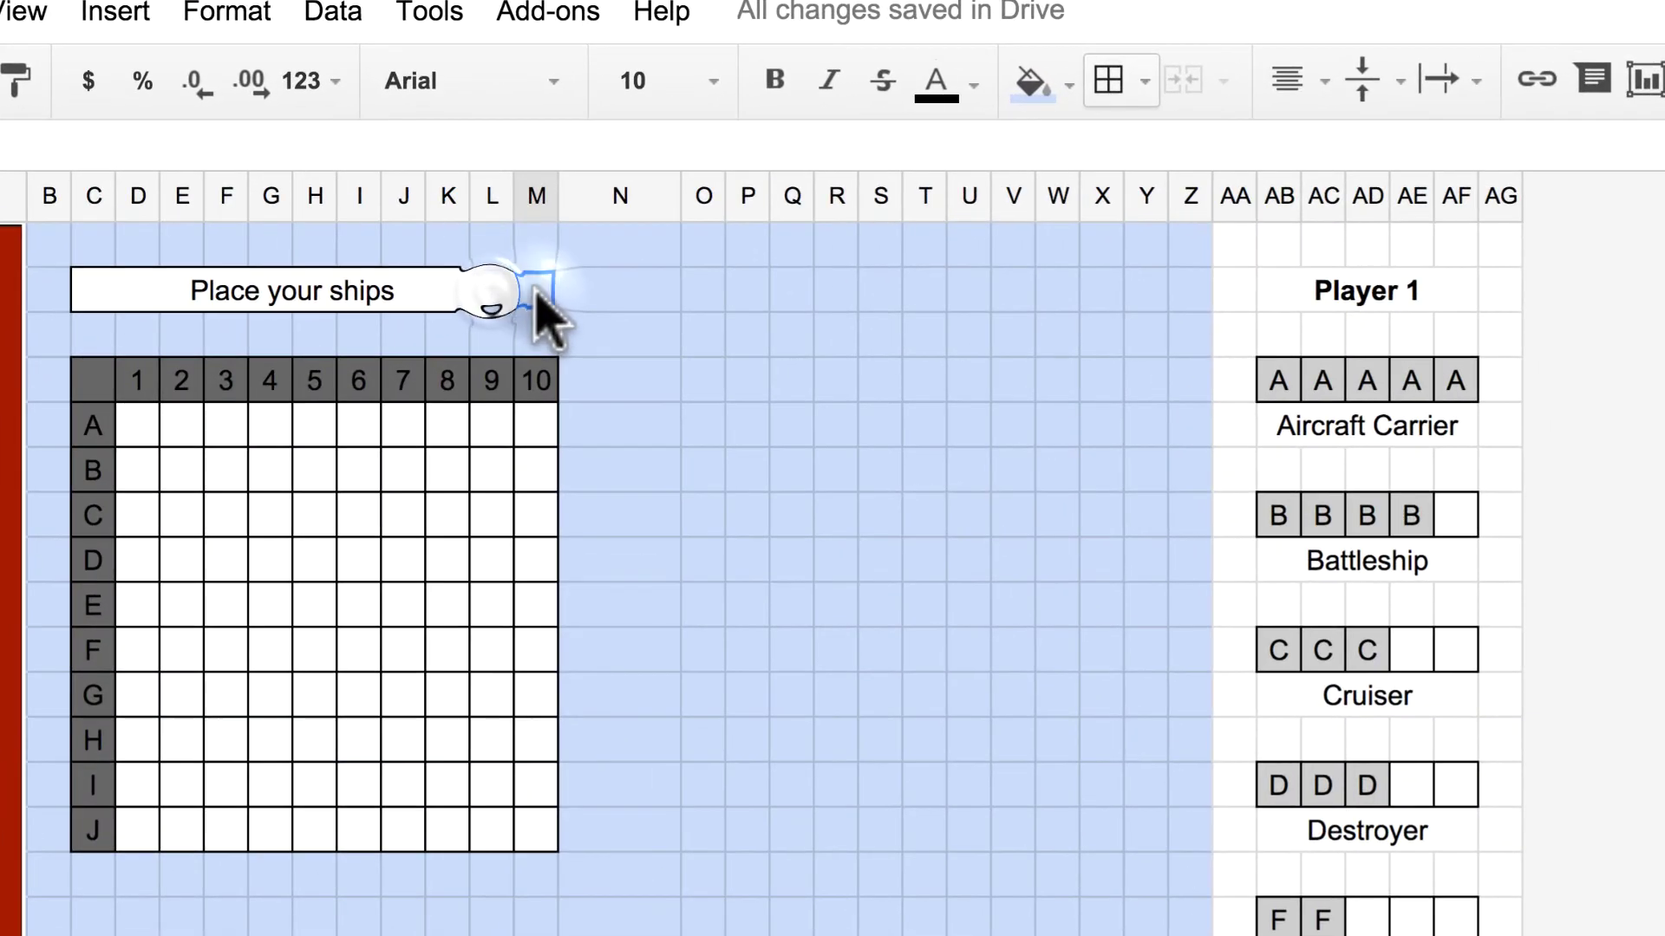
key(shift+Left)
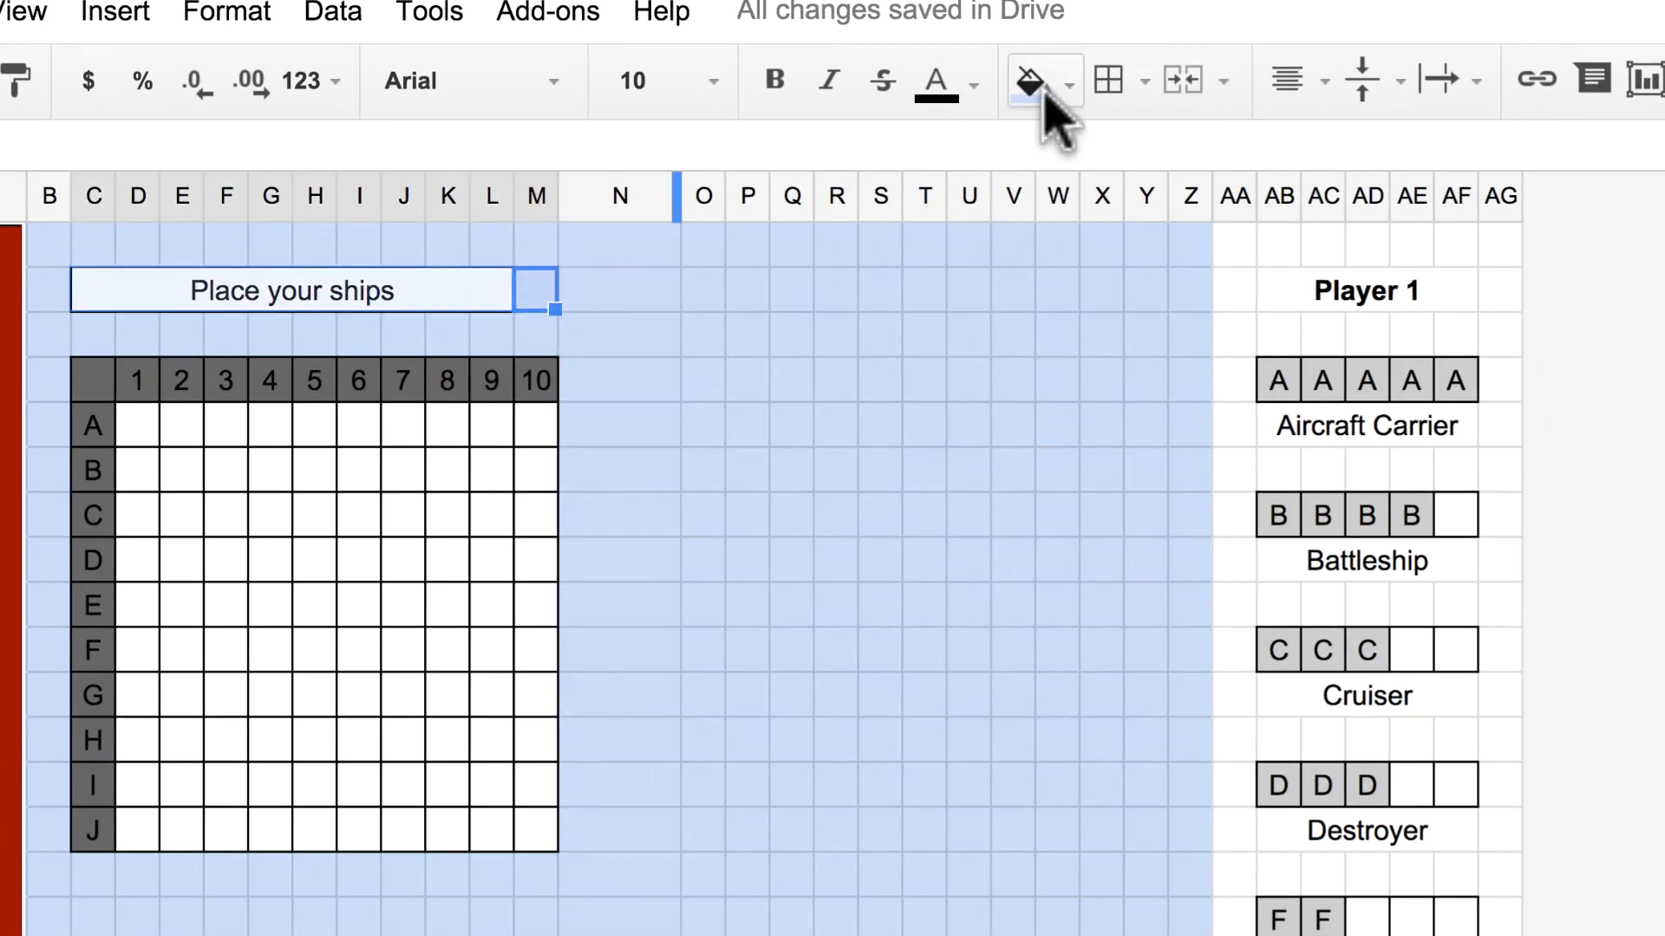
click(1180, 80)
click(592, 416)
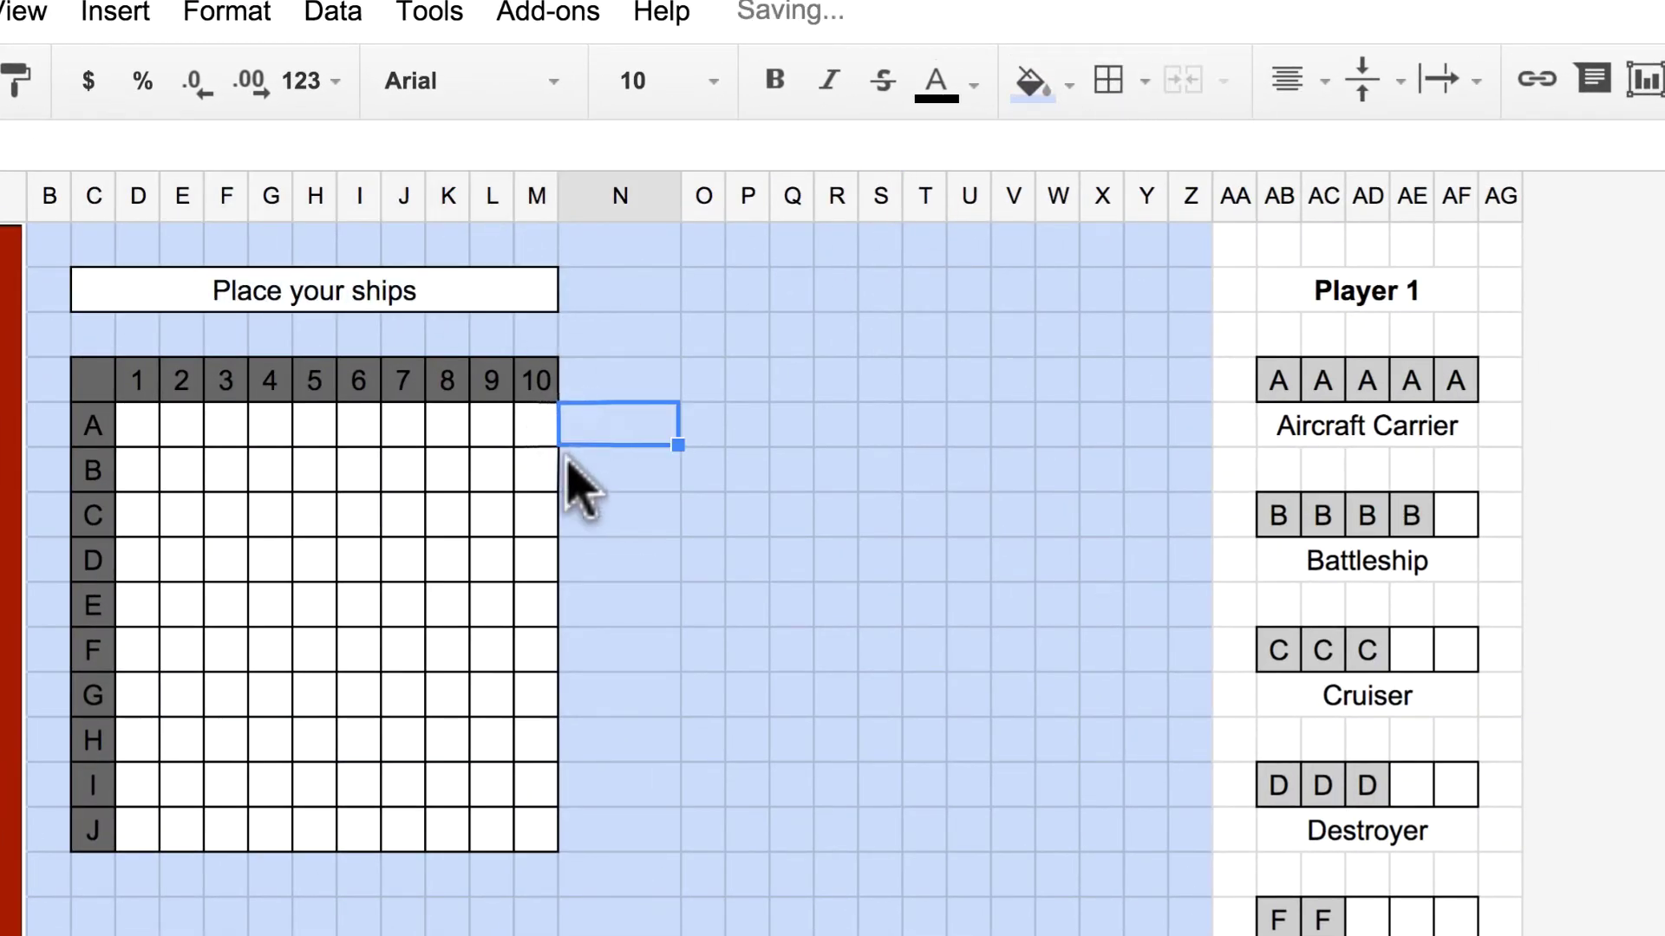
Copy the whole board together with its banner
click(98, 303)
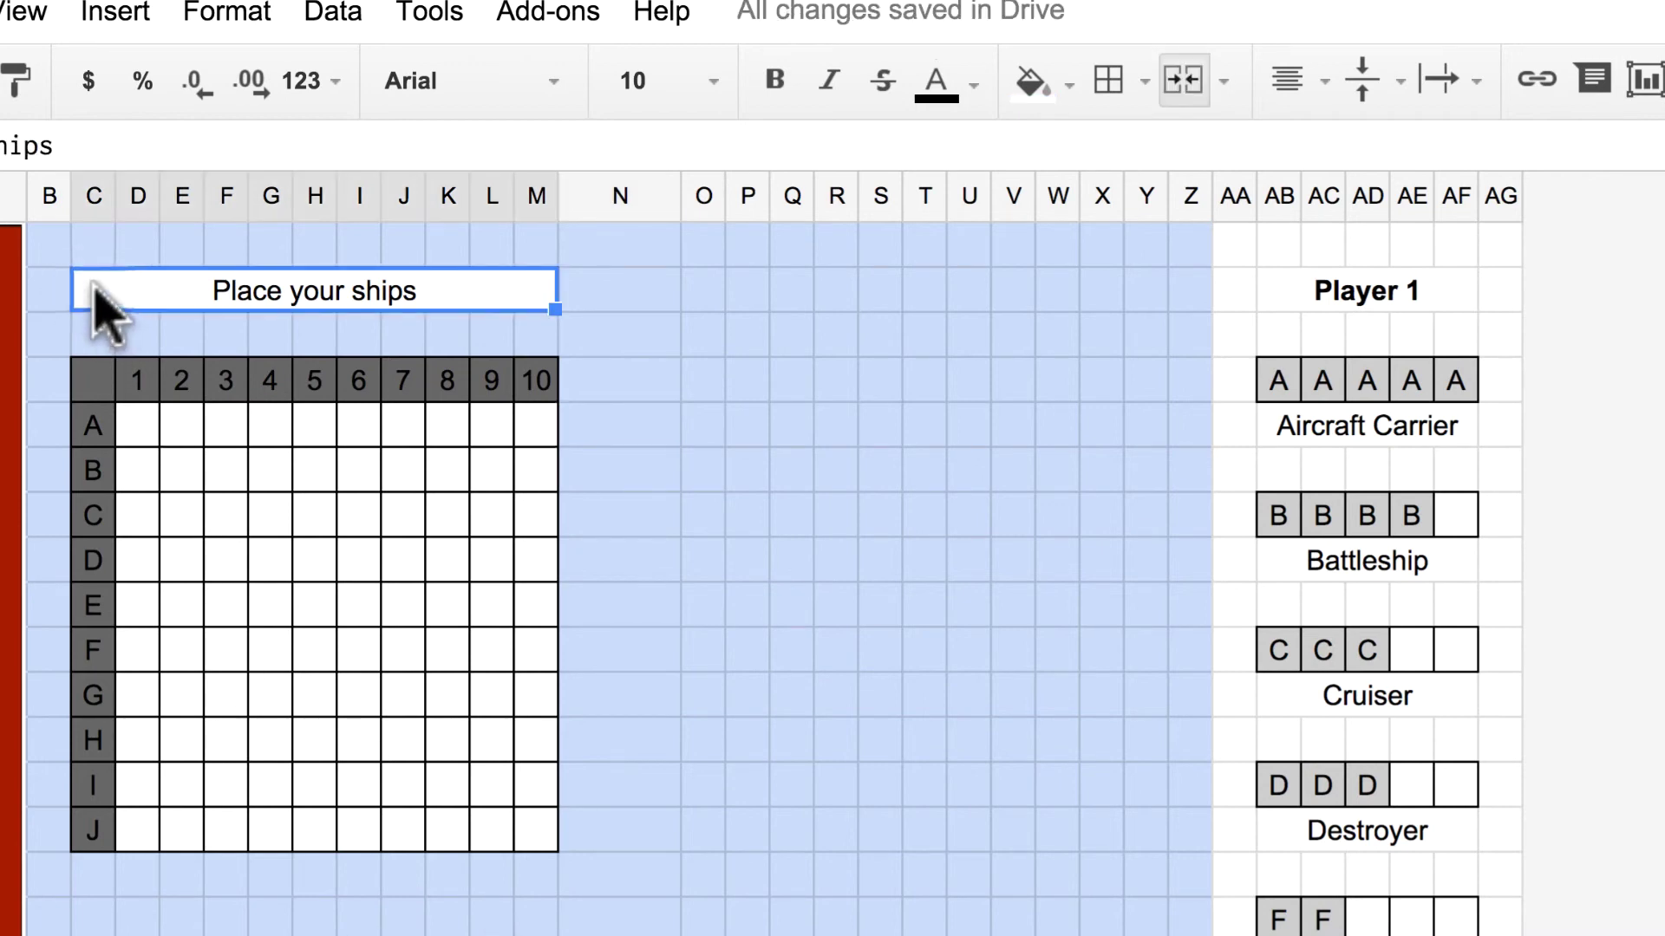
shift+click(539, 828)
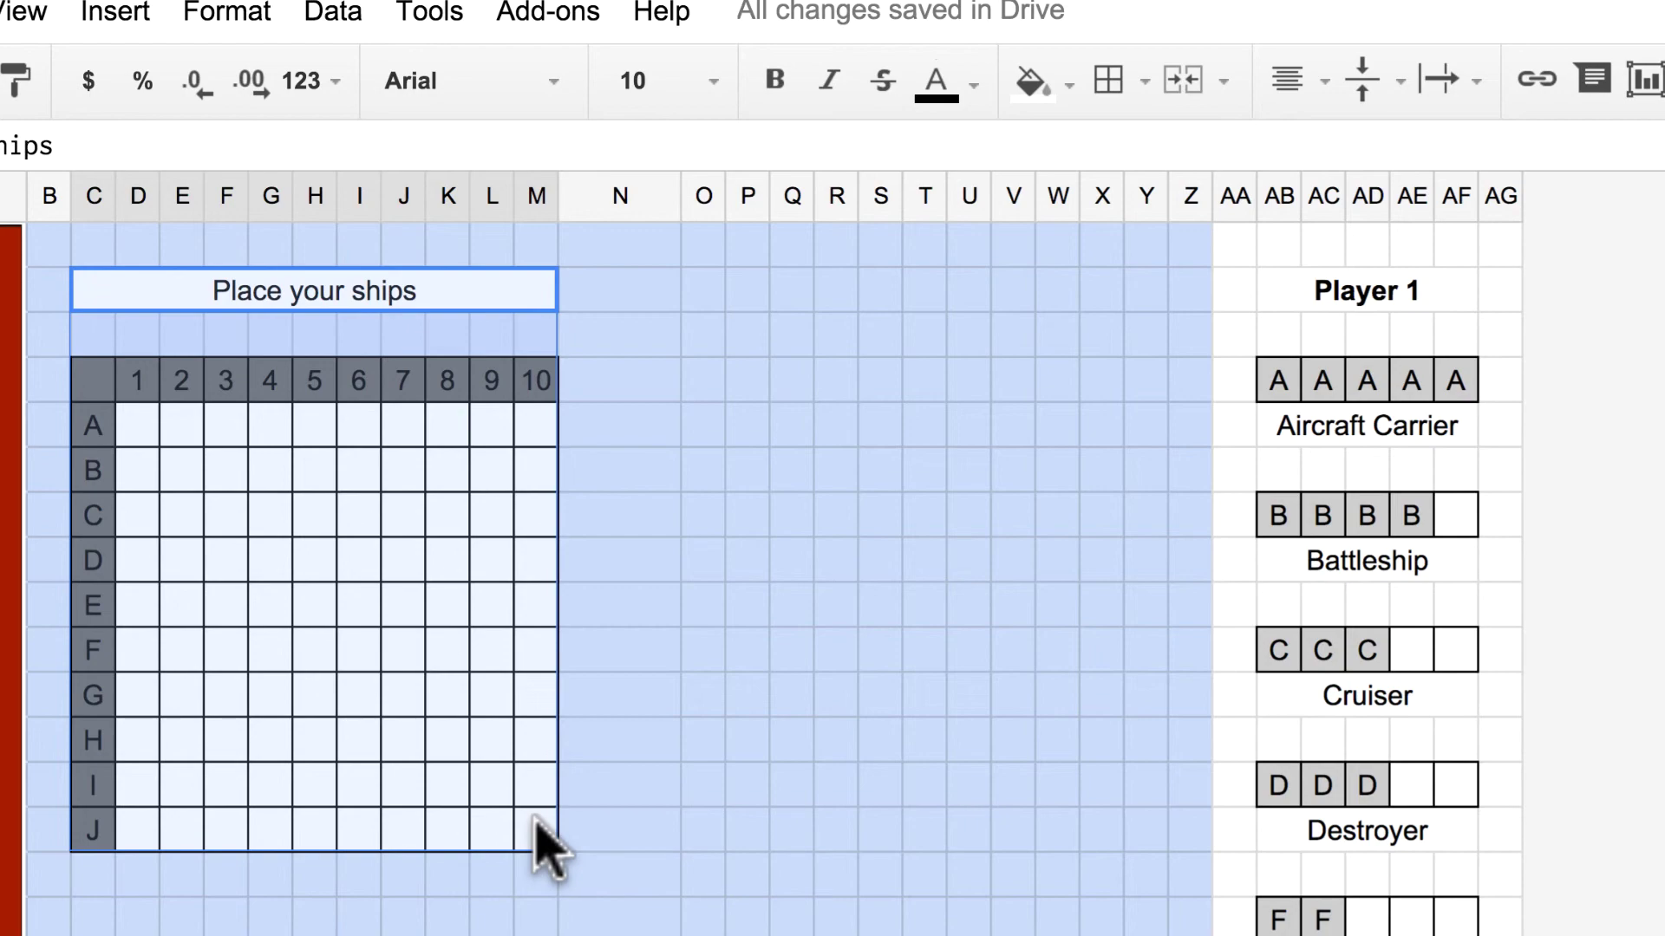
key(ctrl+c)
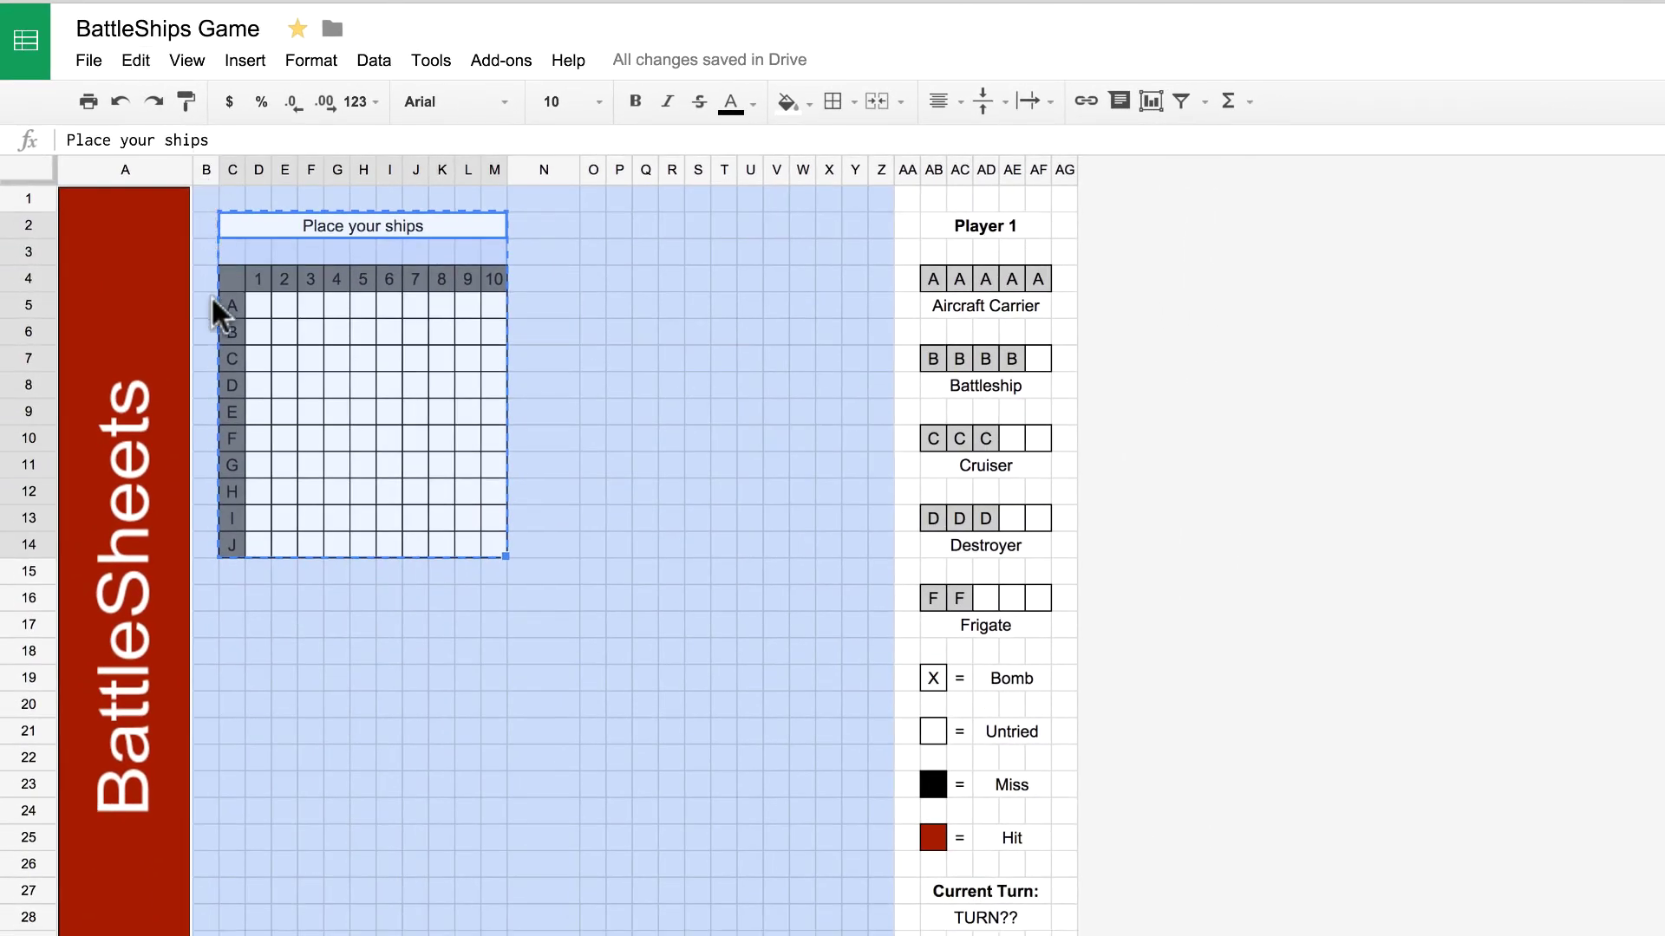
Copy the board via Edit > Copy and paste it at B16, O2 and O16
click(138, 59)
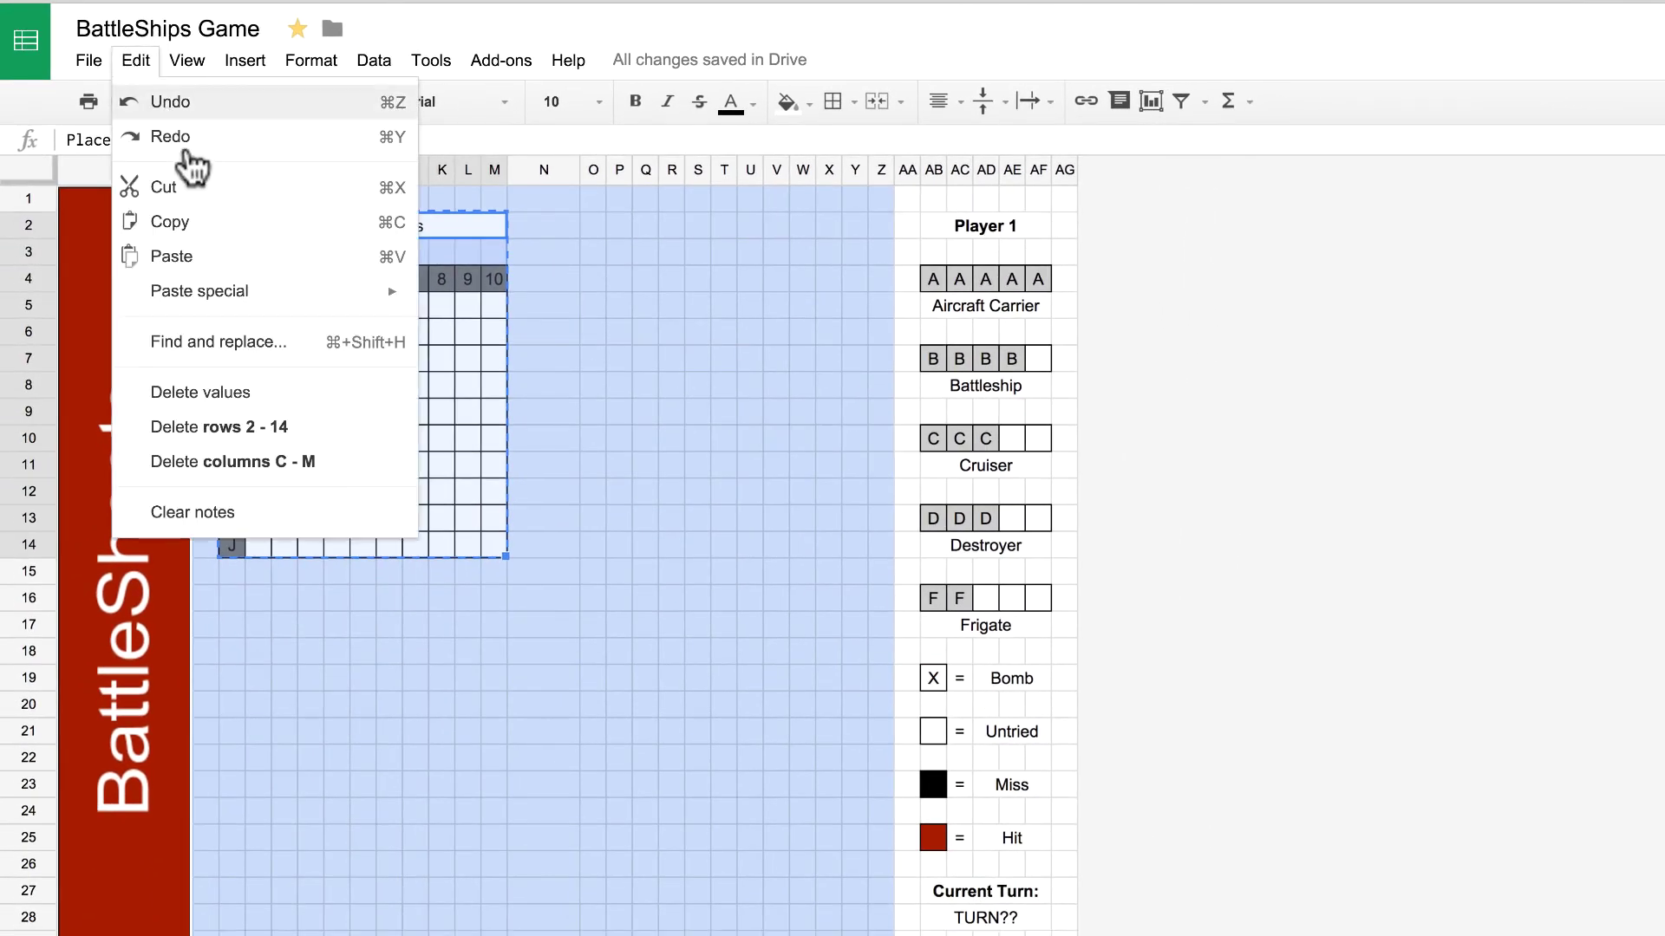
click(243, 224)
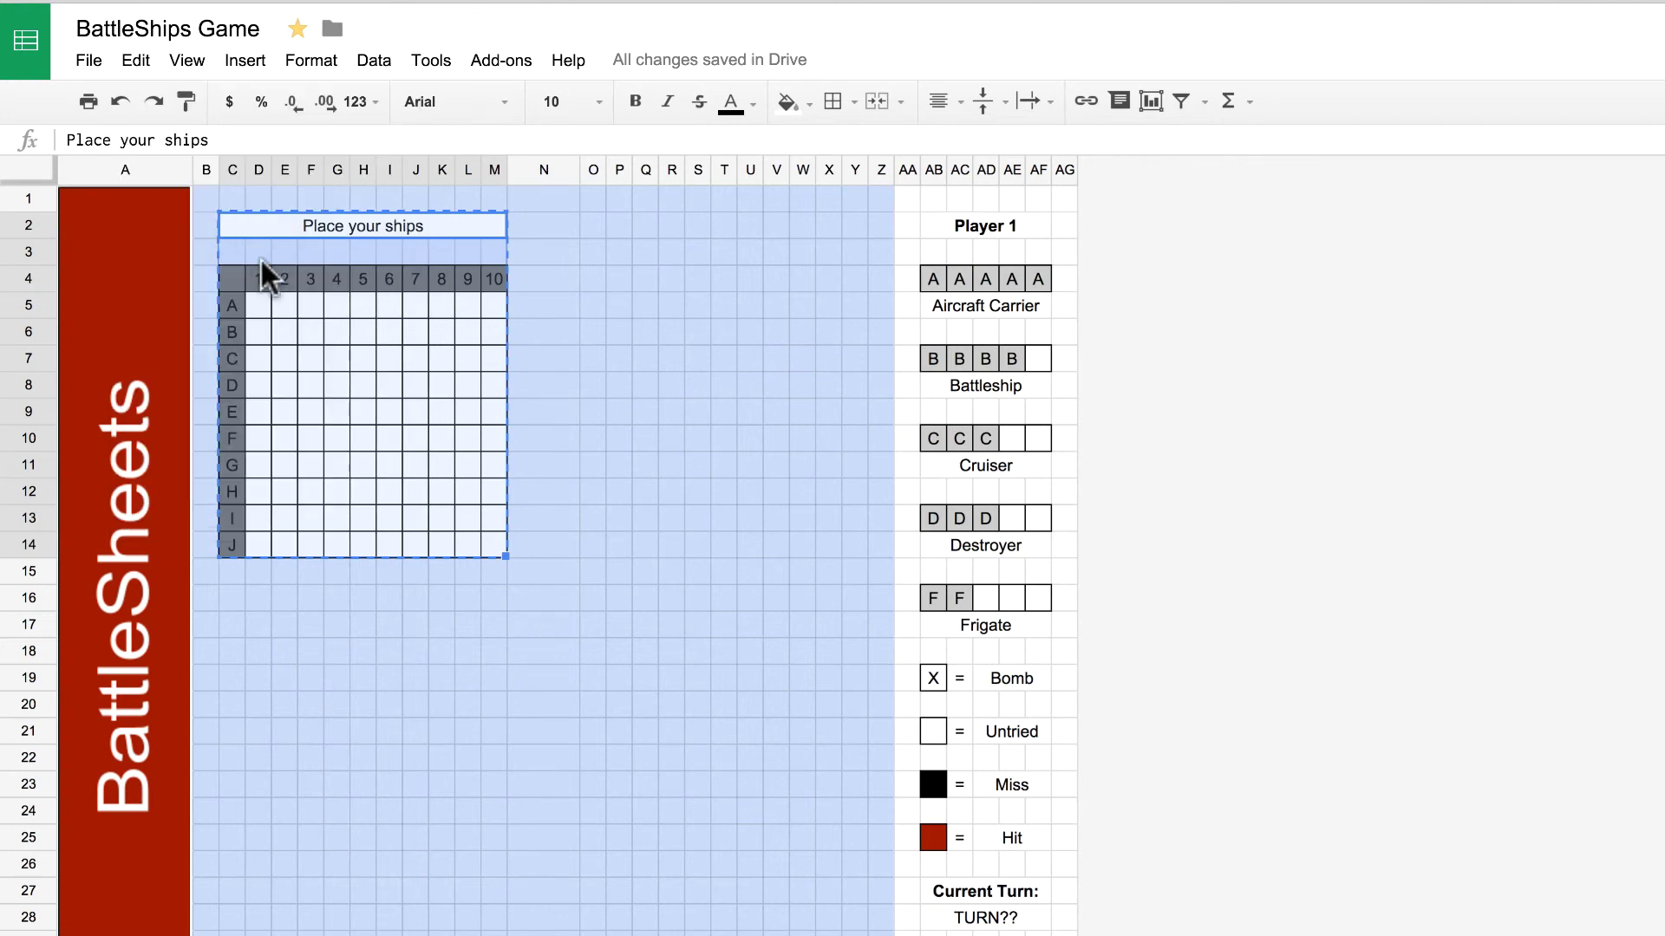
click(236, 596)
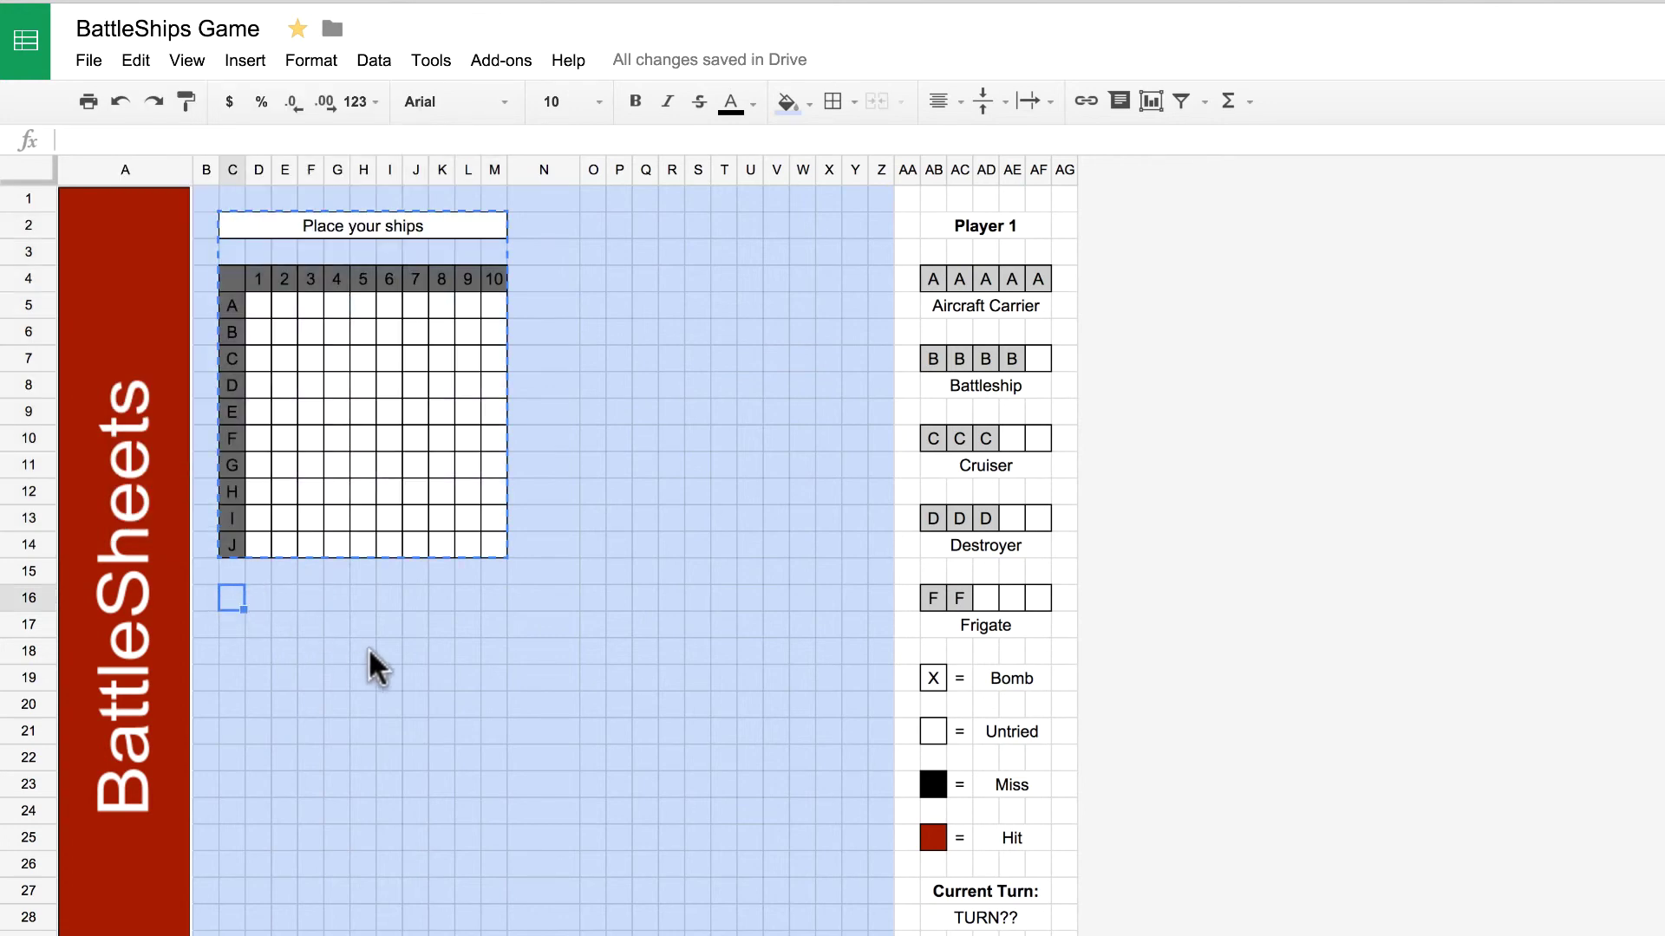
key(ctrl+v)
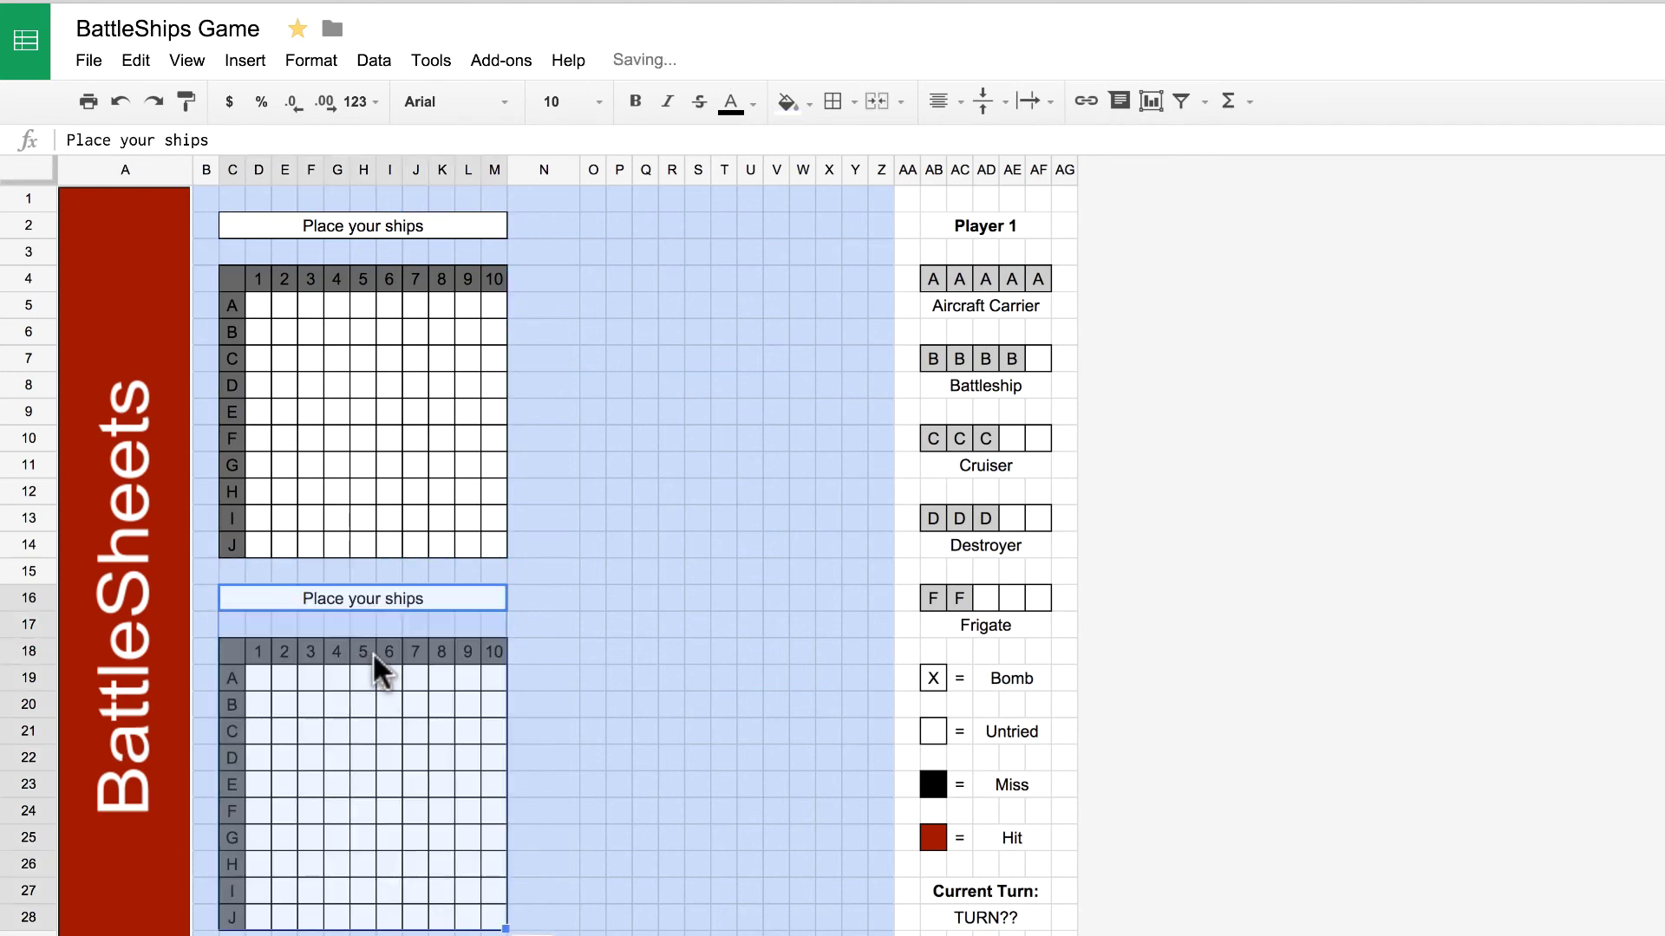
click(595, 219)
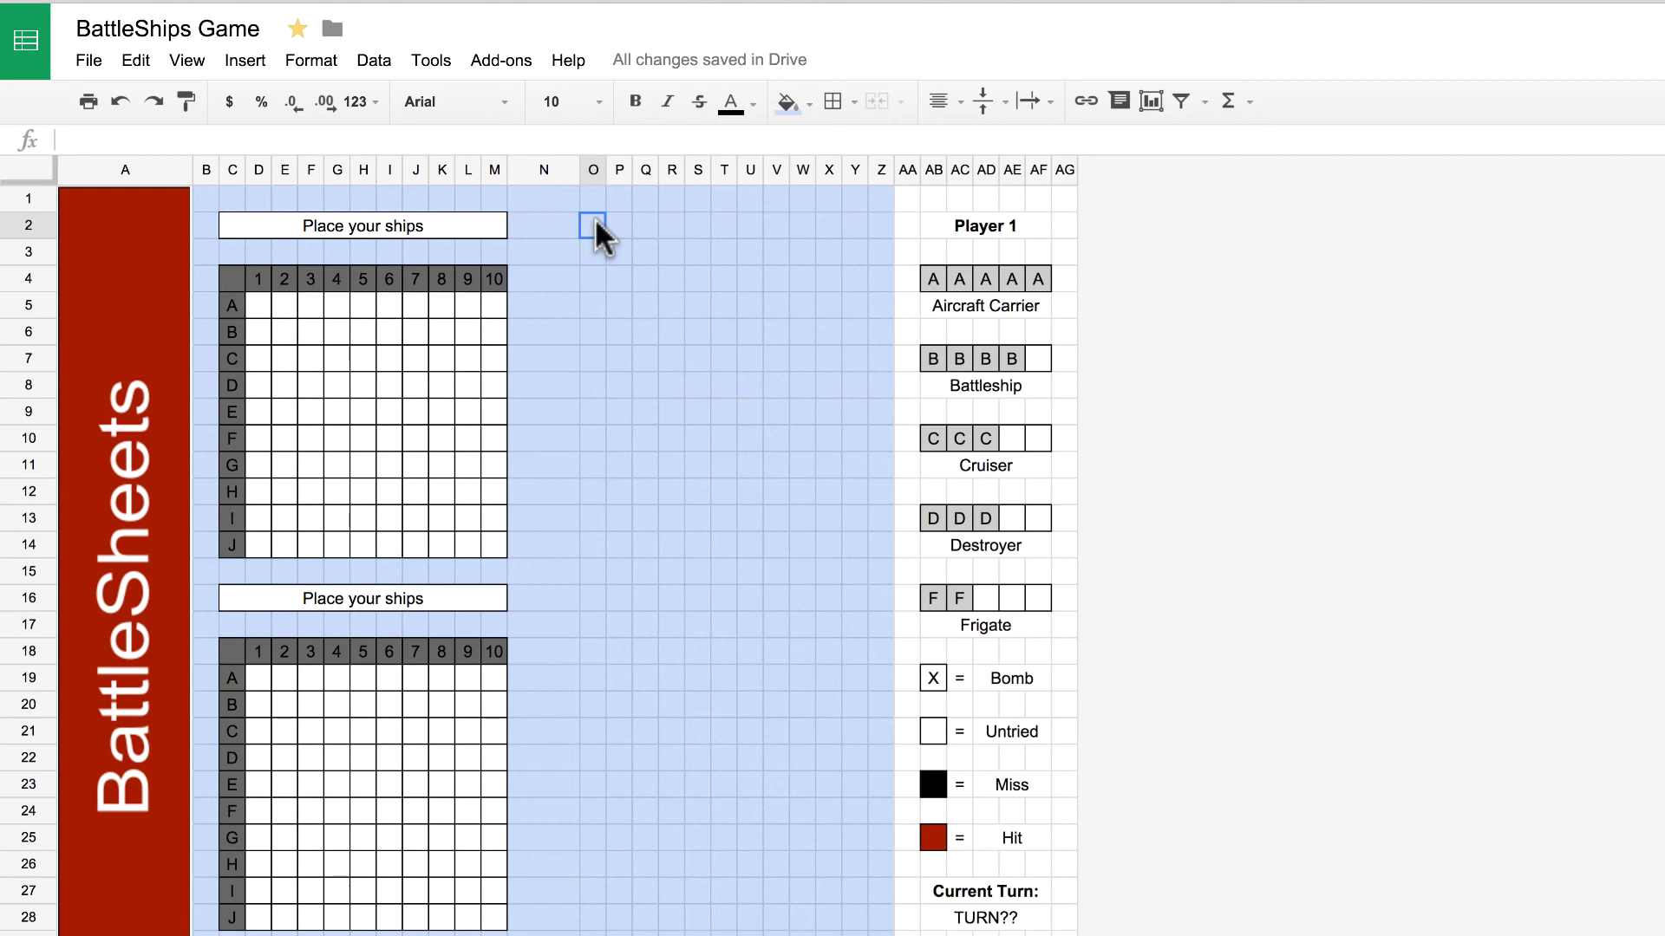
key(ctrl+v)
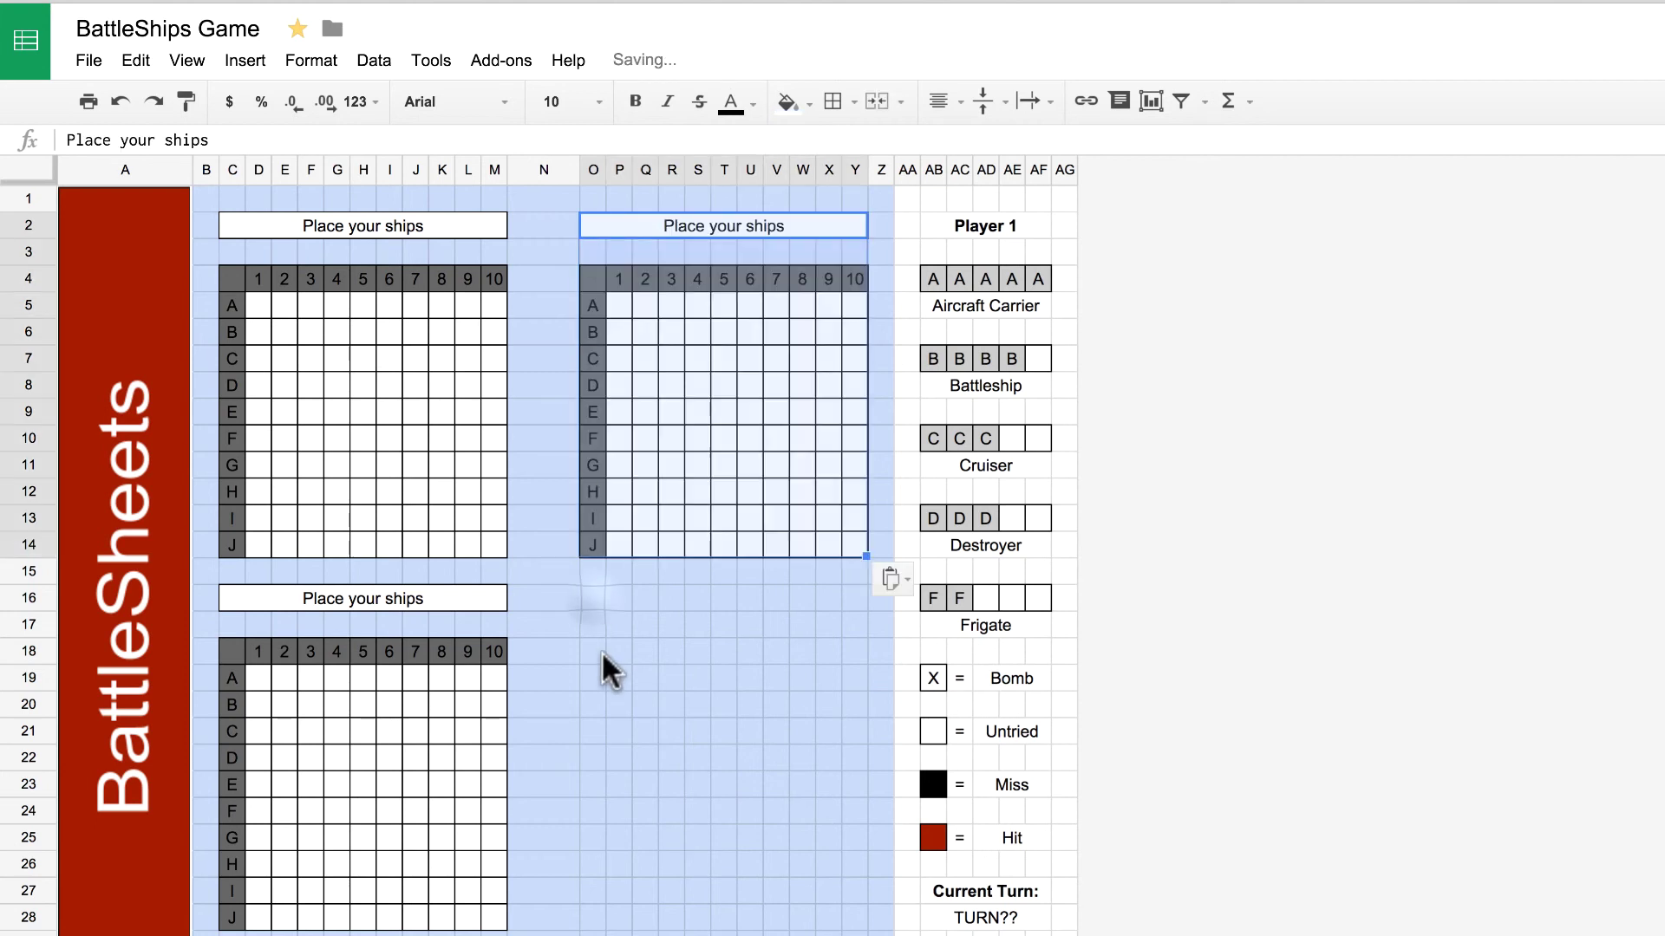
click(592, 599)
key(ctrl+v)
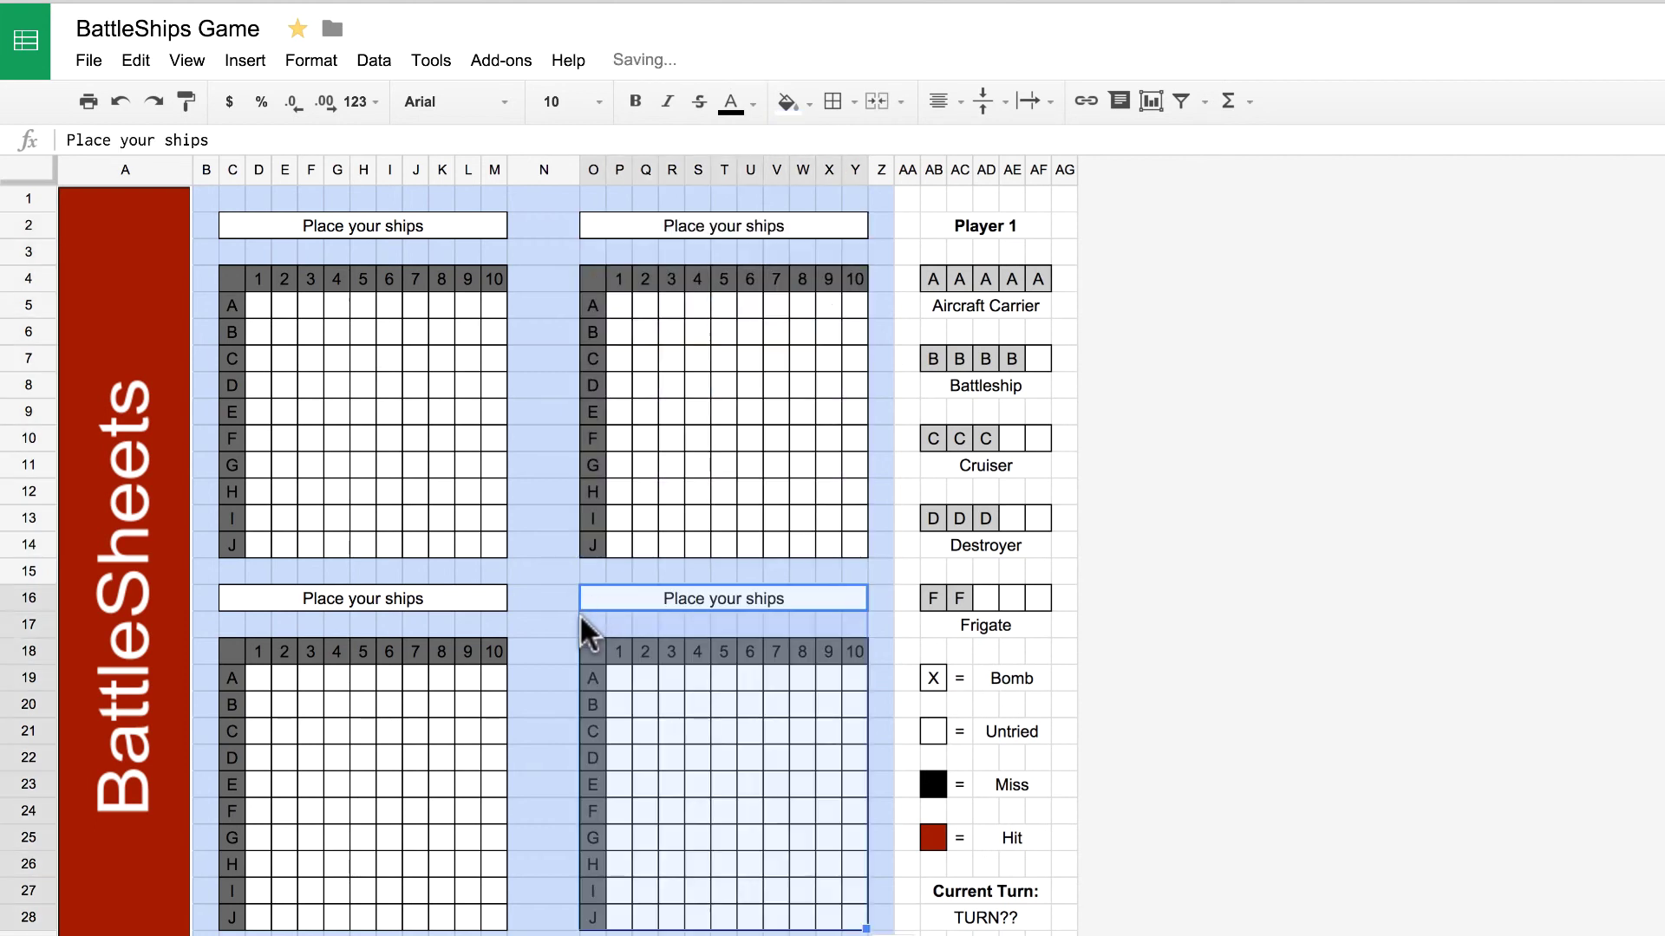
click(725, 222)
Retitle the top-right board's header in O2 to 'Their Attacks'
double_click(724, 224)
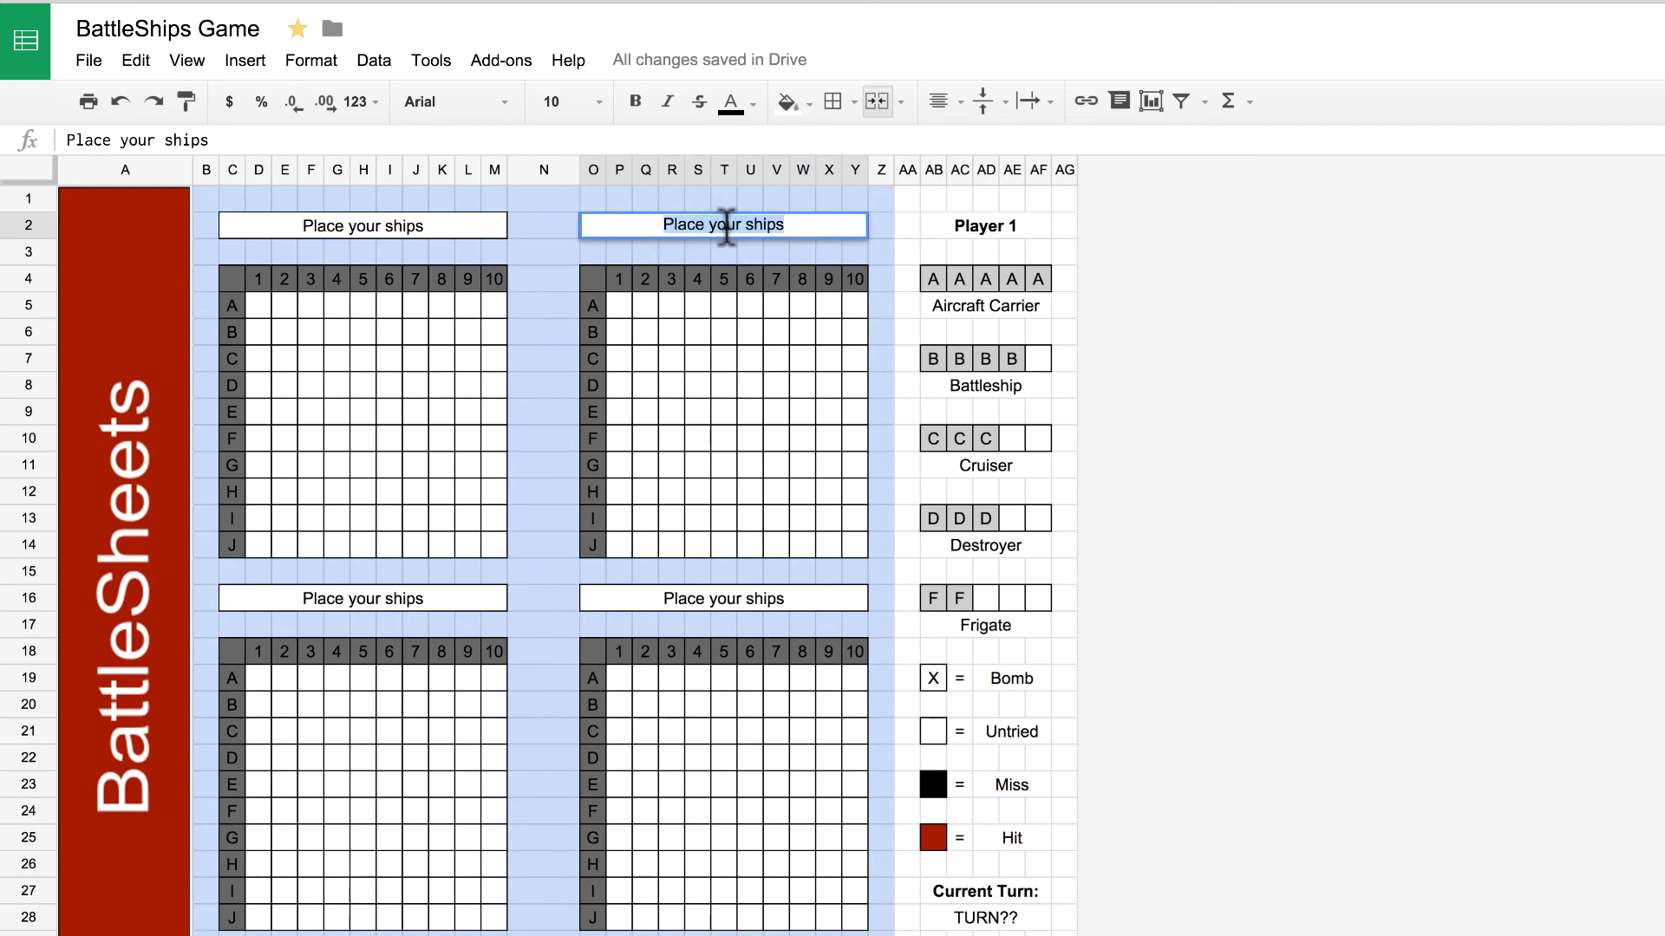
text(Their Attacks)
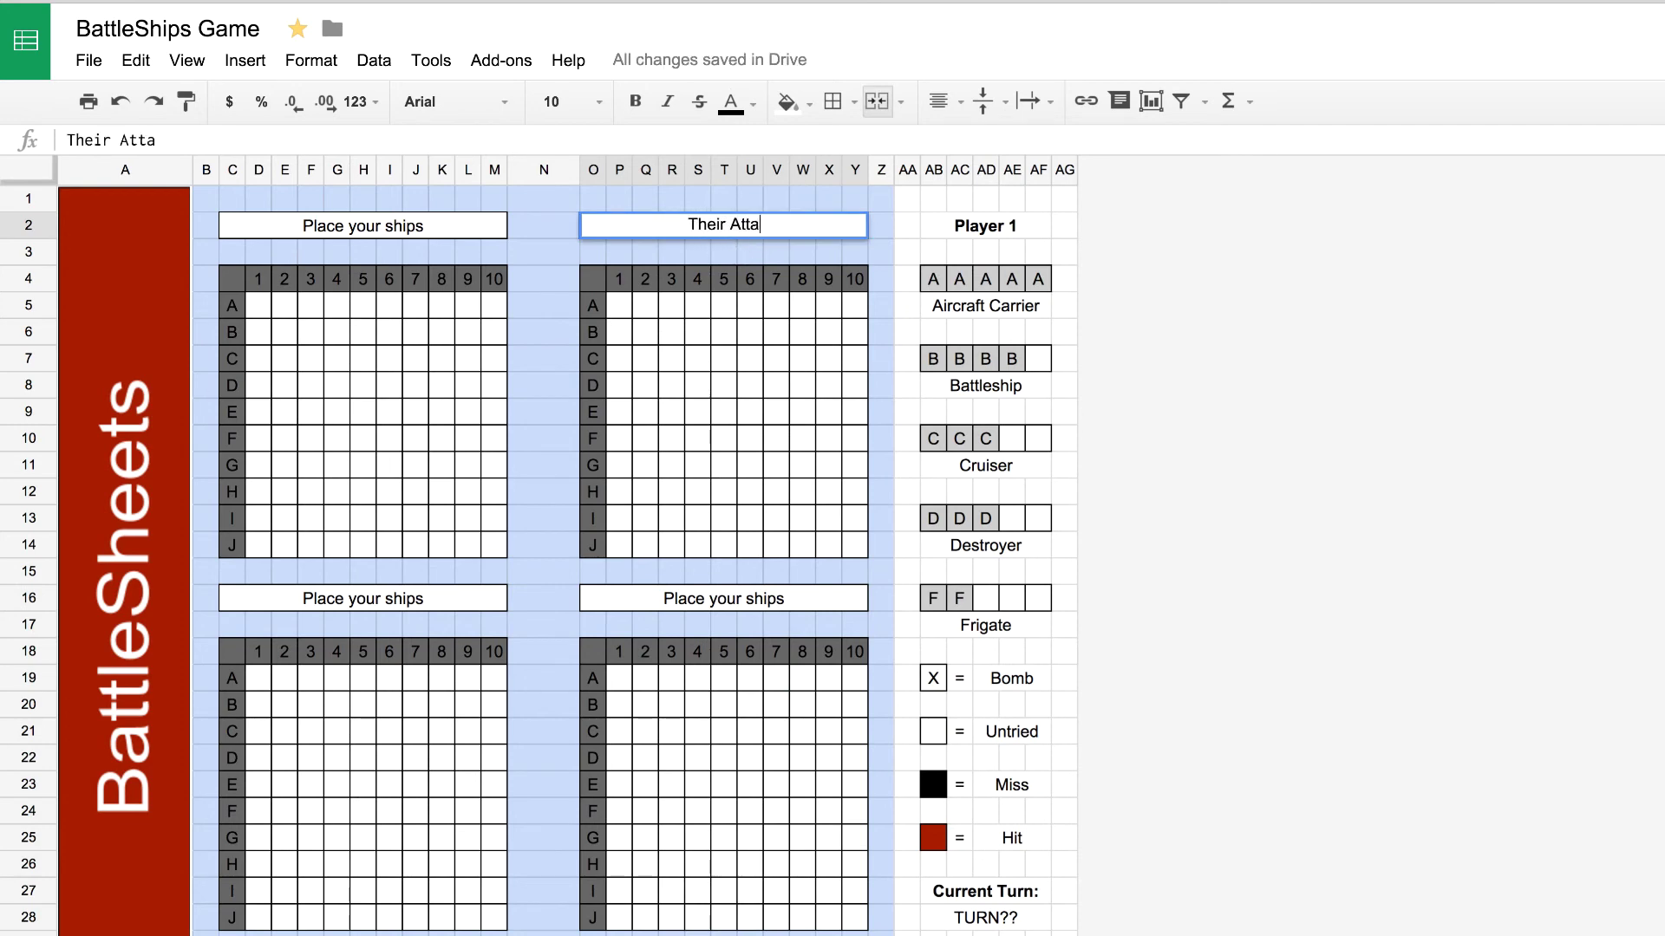
key(BackSpace)
key(BackSpace)
text(ks)
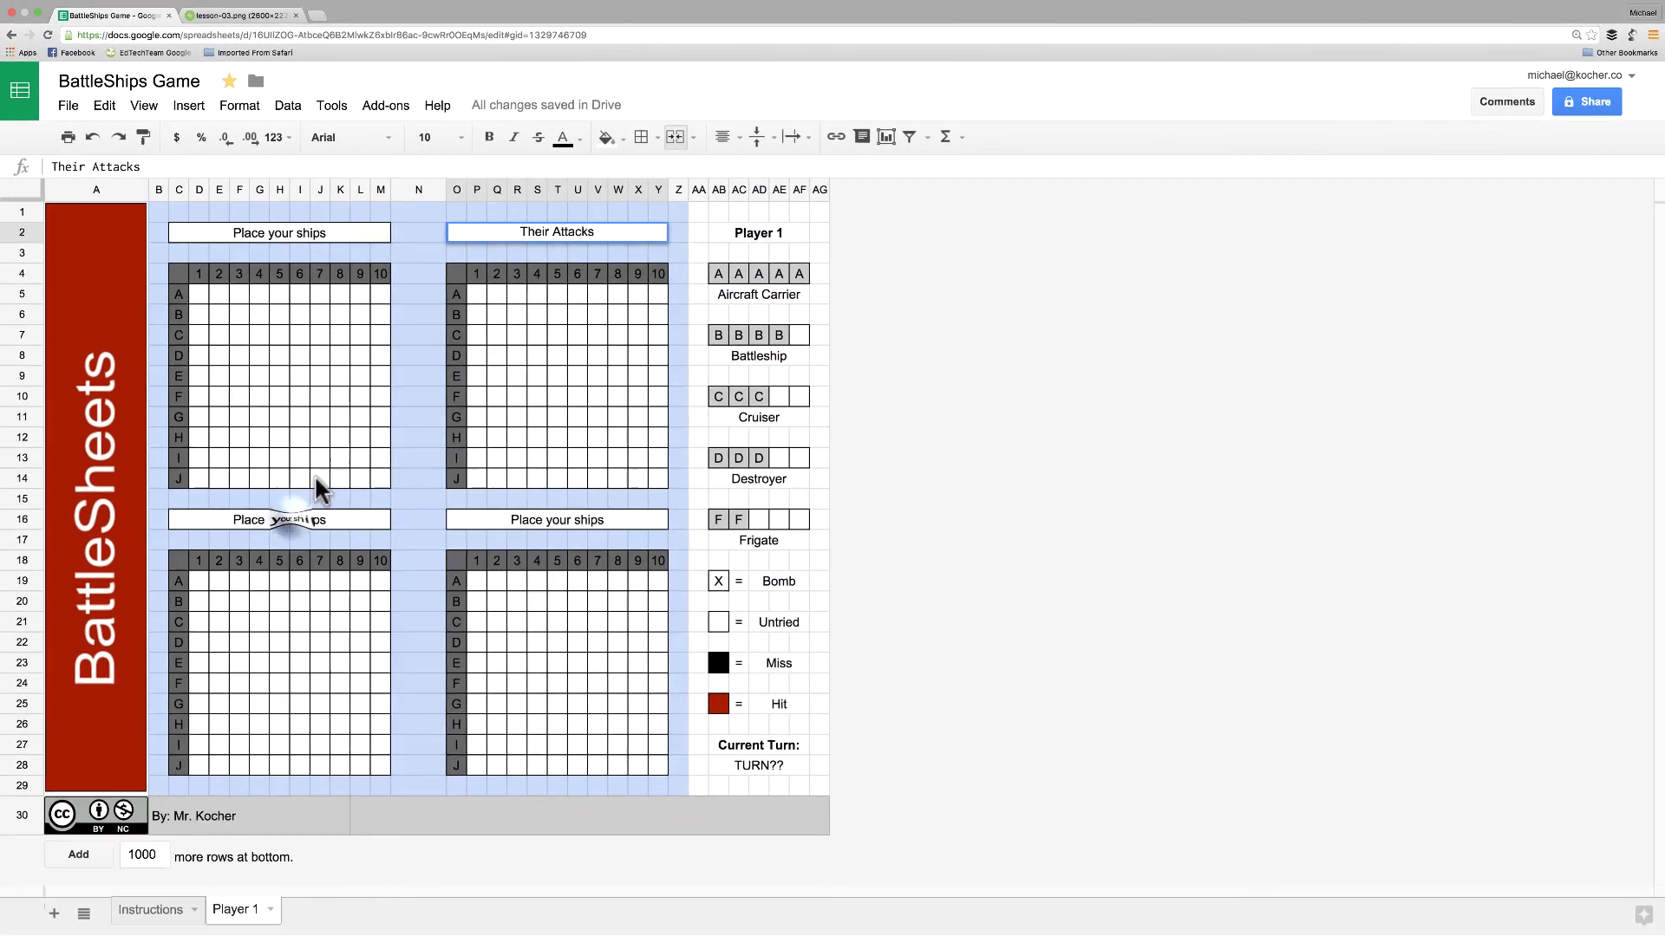
Retitle the lower boards' headers 'Drop a bomb with X' (B16) and 'Your hits and misses' (O16)
double_click(375, 599)
text(Drop a)
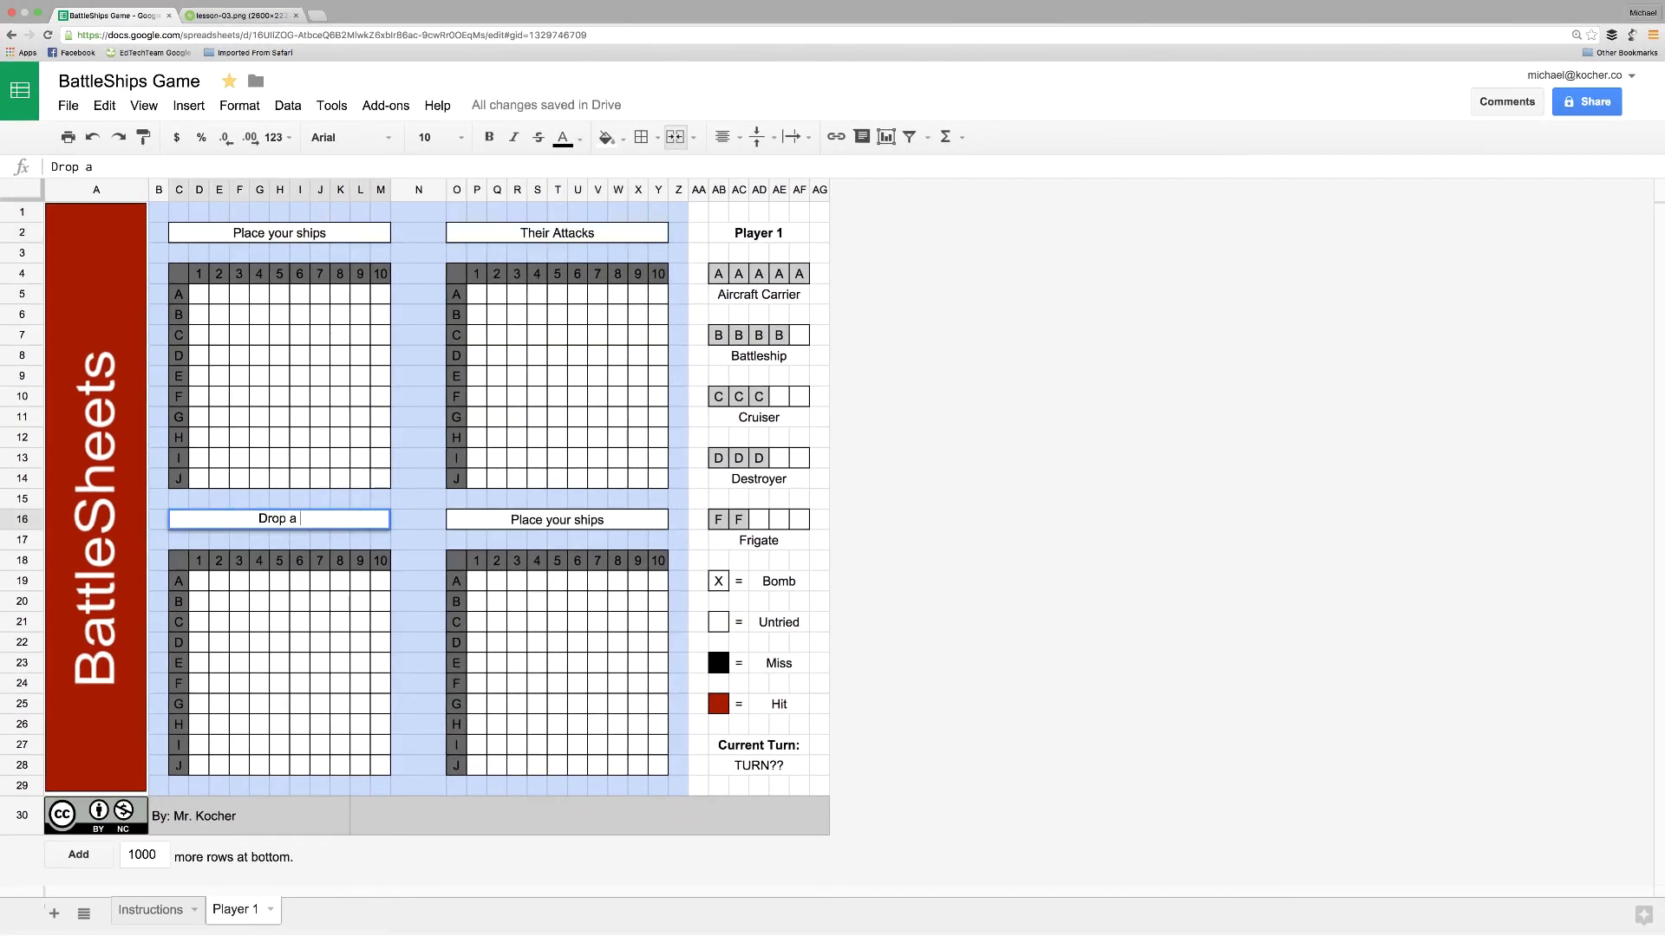
text( bomb with X)
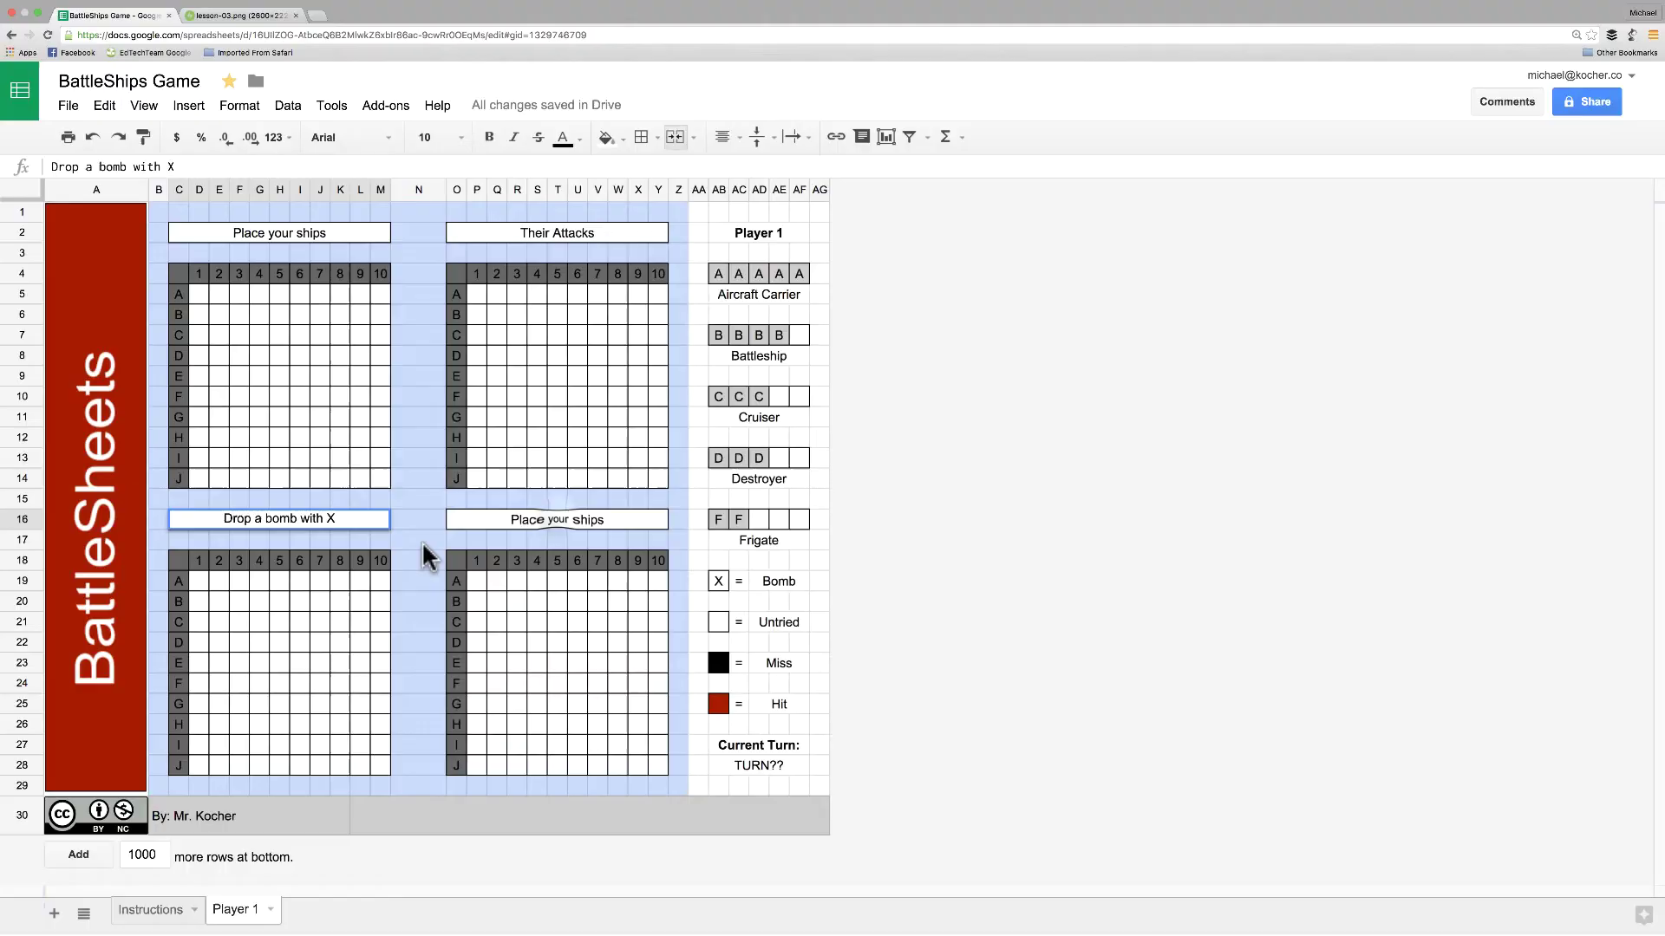
double_click(558, 519)
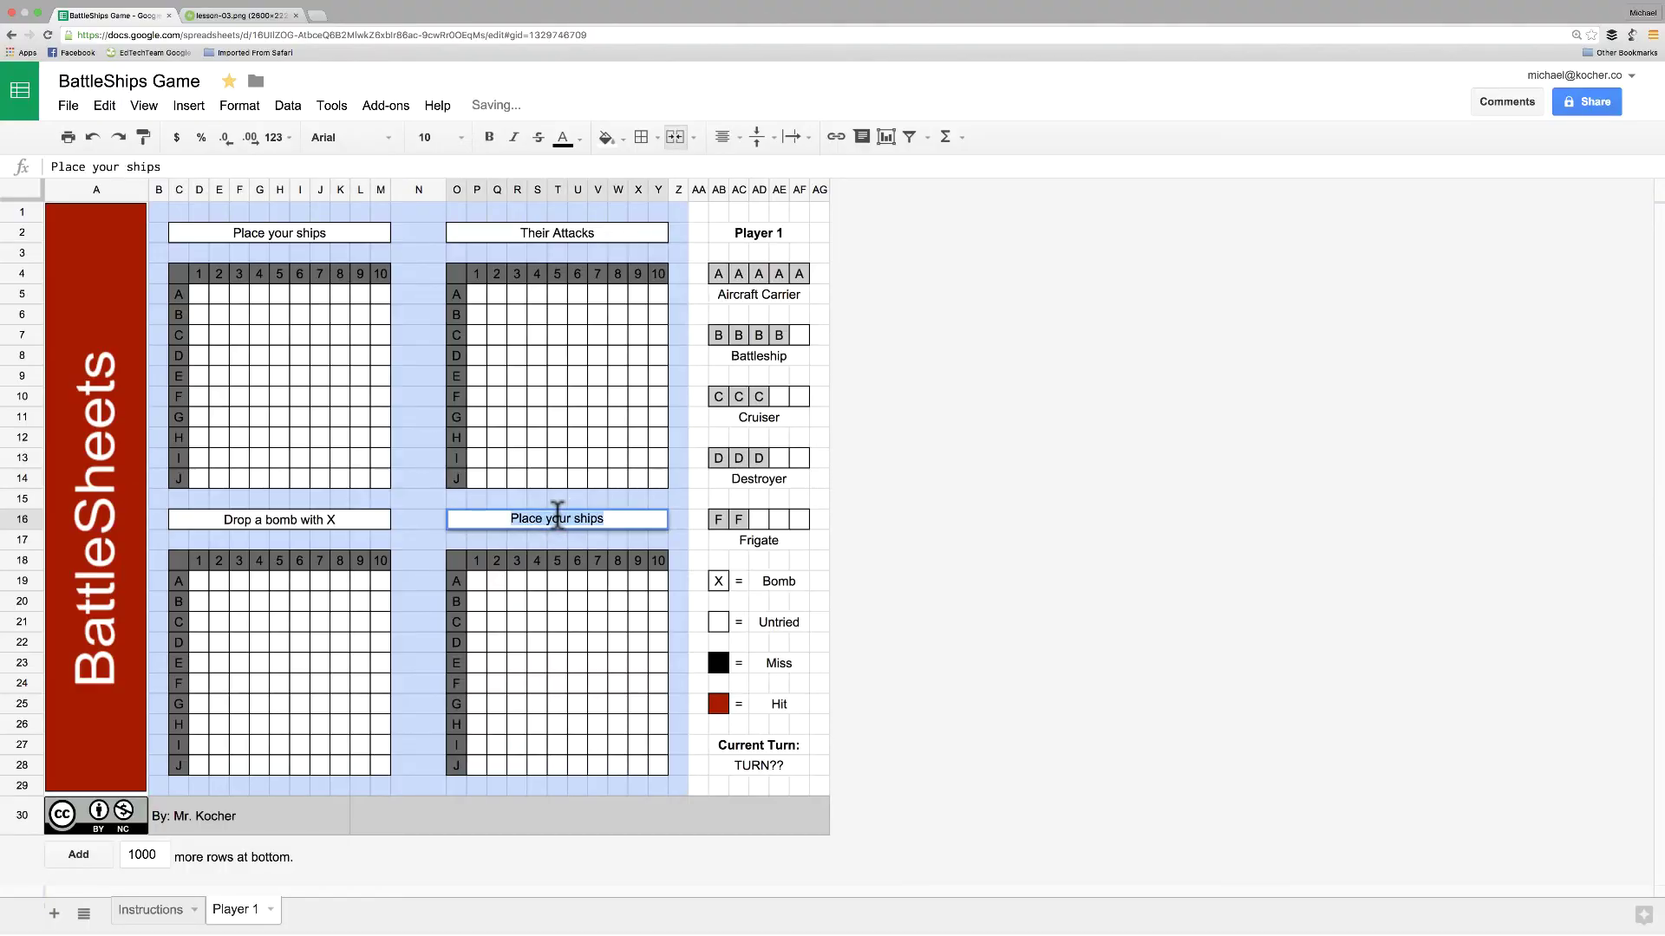
text(Your hit)
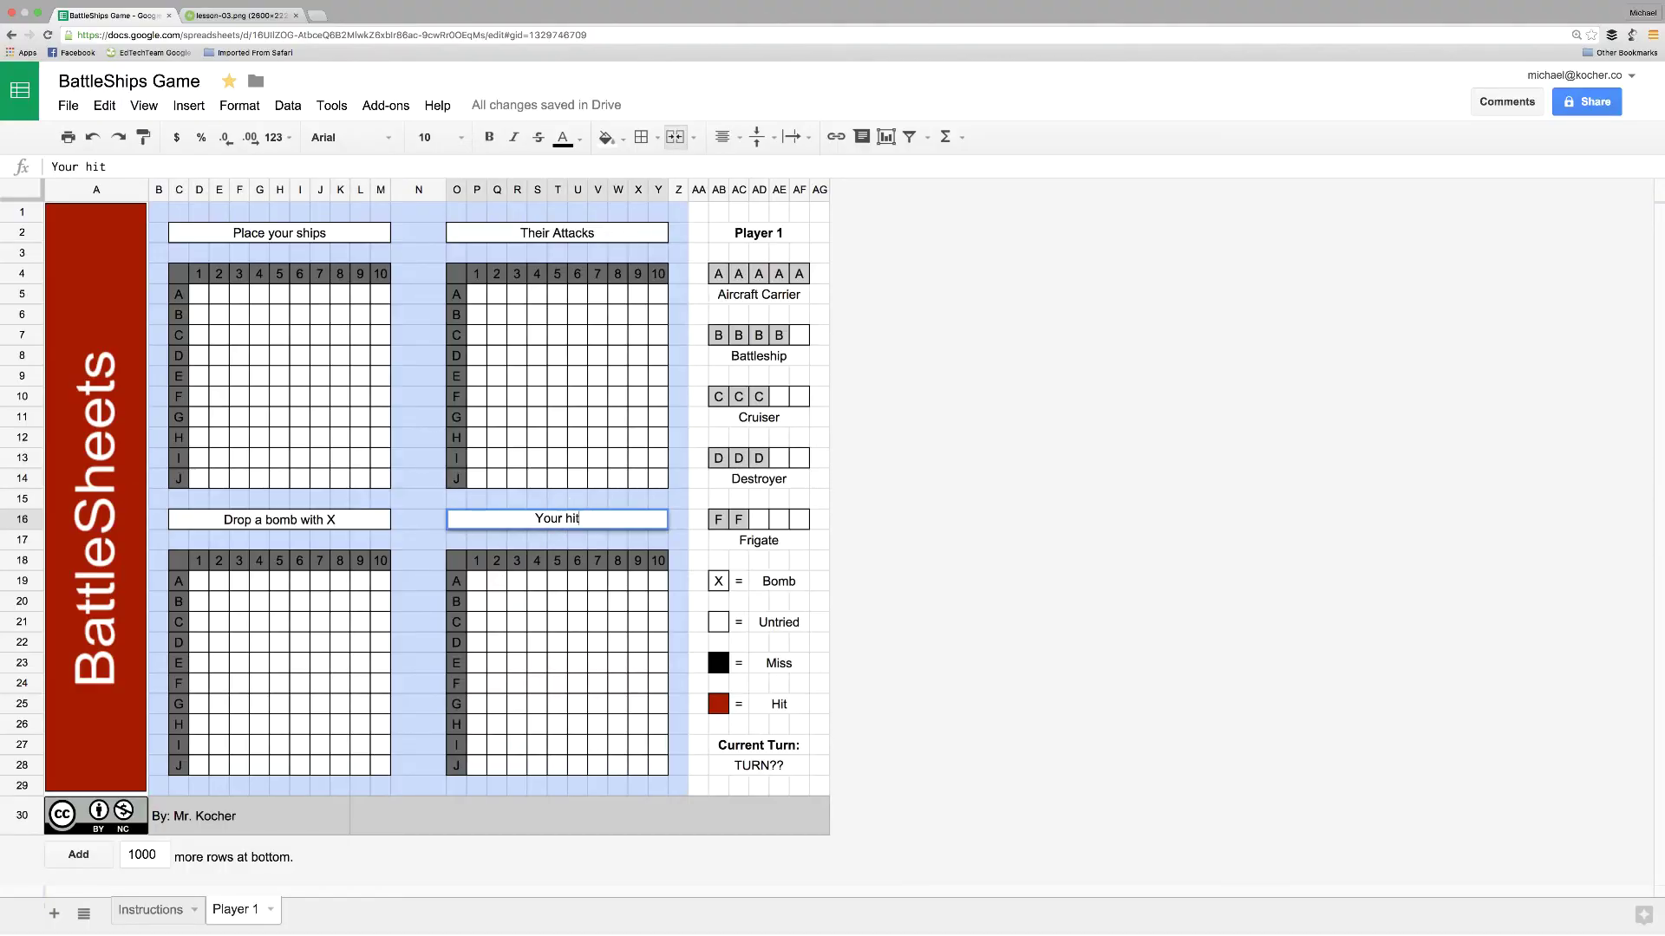
text(isses)
click(903, 656)
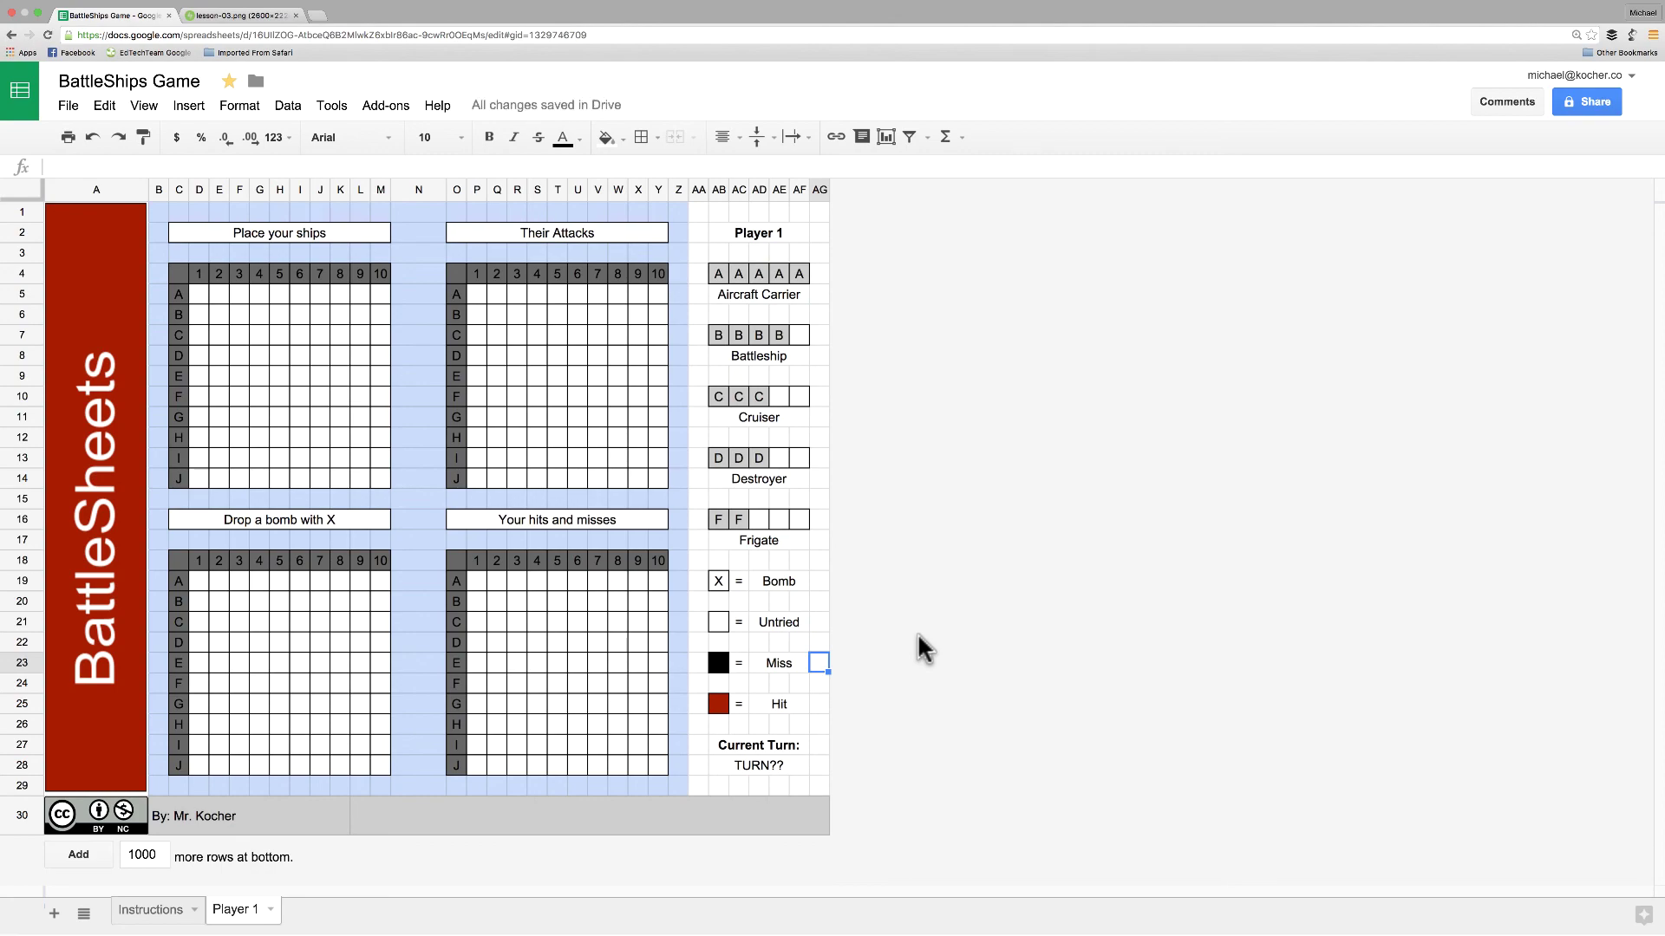
key(Down)
key(Down)
key(Down)
key(Down)
key(Down)
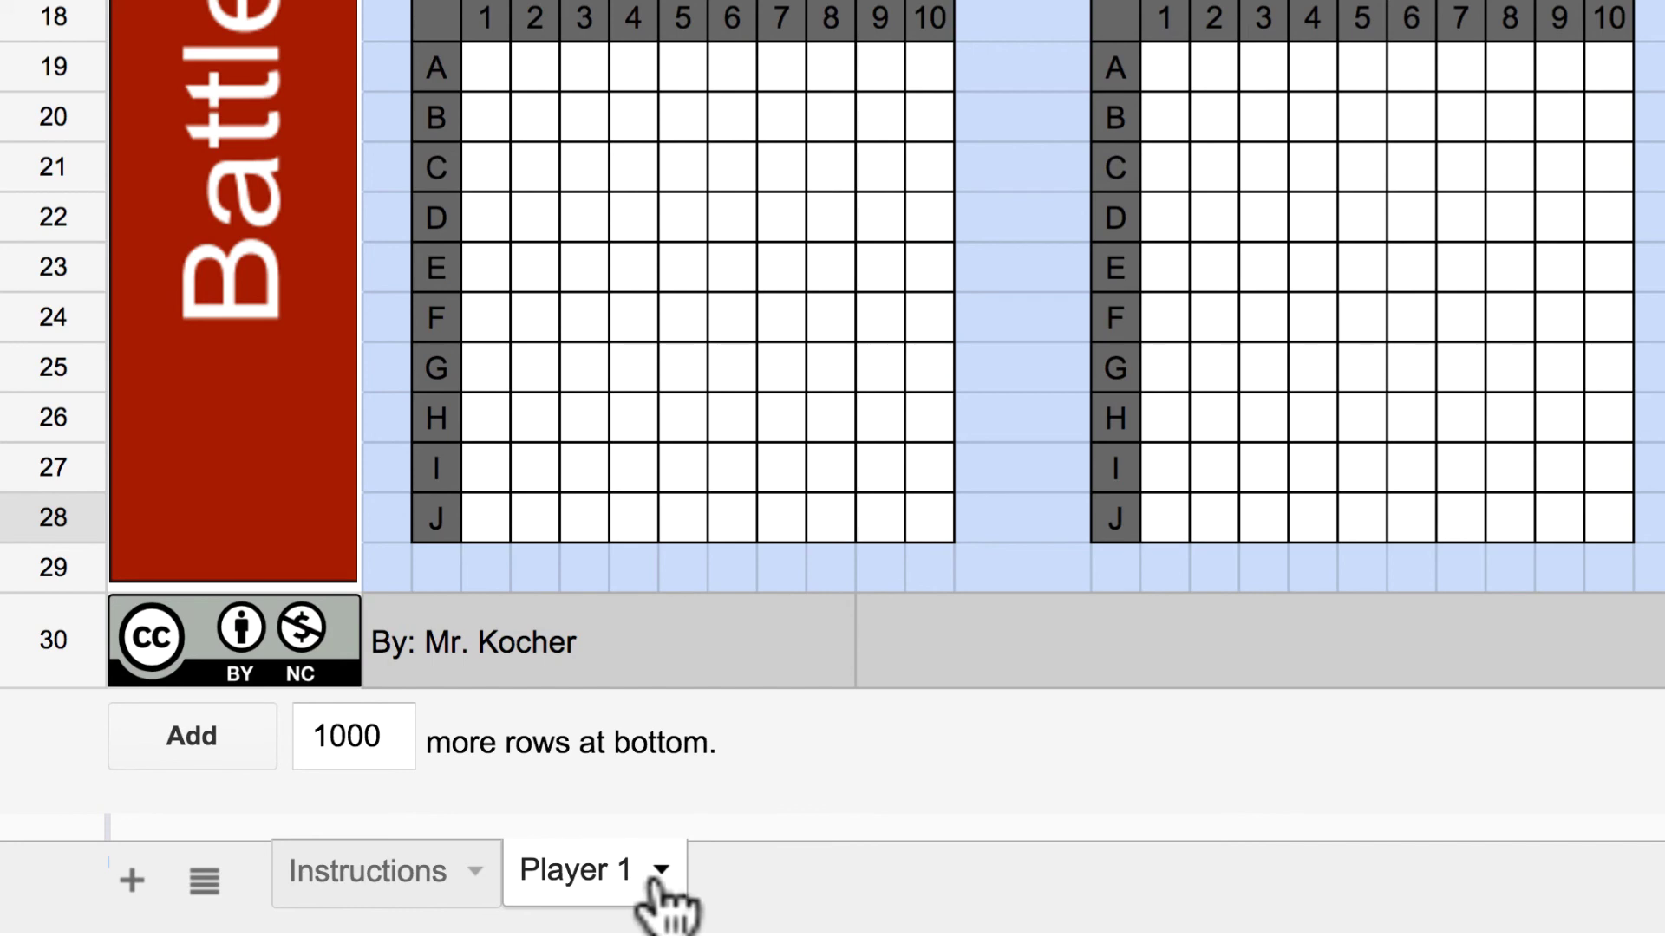
Duplicate the Player 1 sheet, name the copy's tab 'Player 2', and select its title cell
click(659, 871)
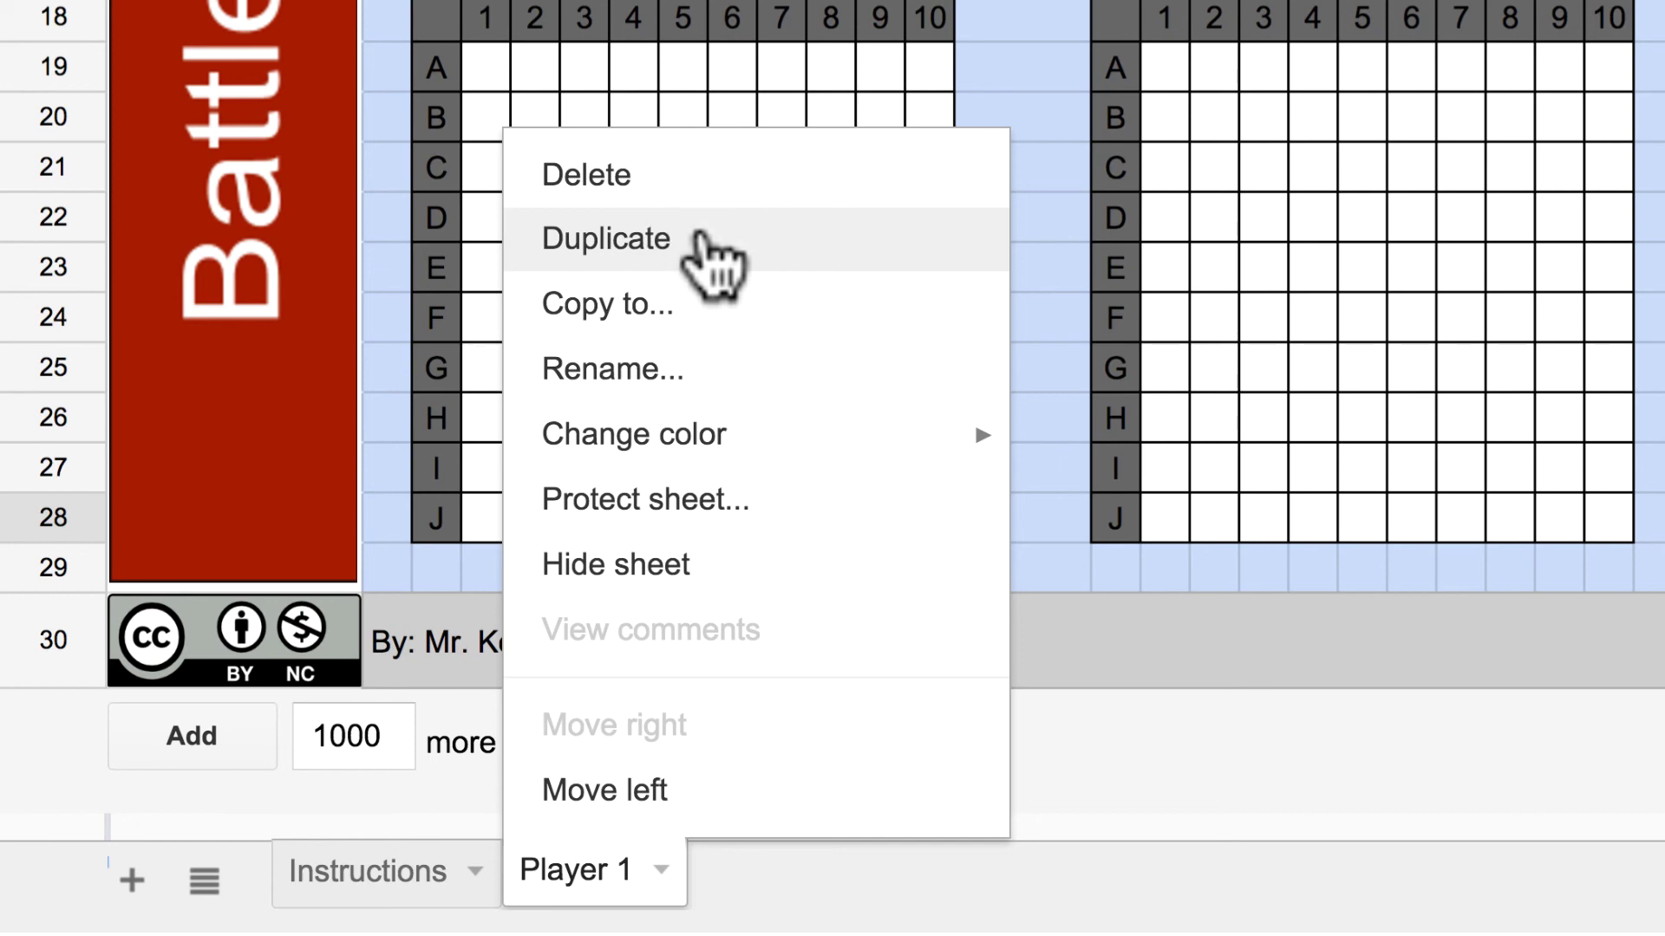
click(701, 238)
double_click(806, 874)
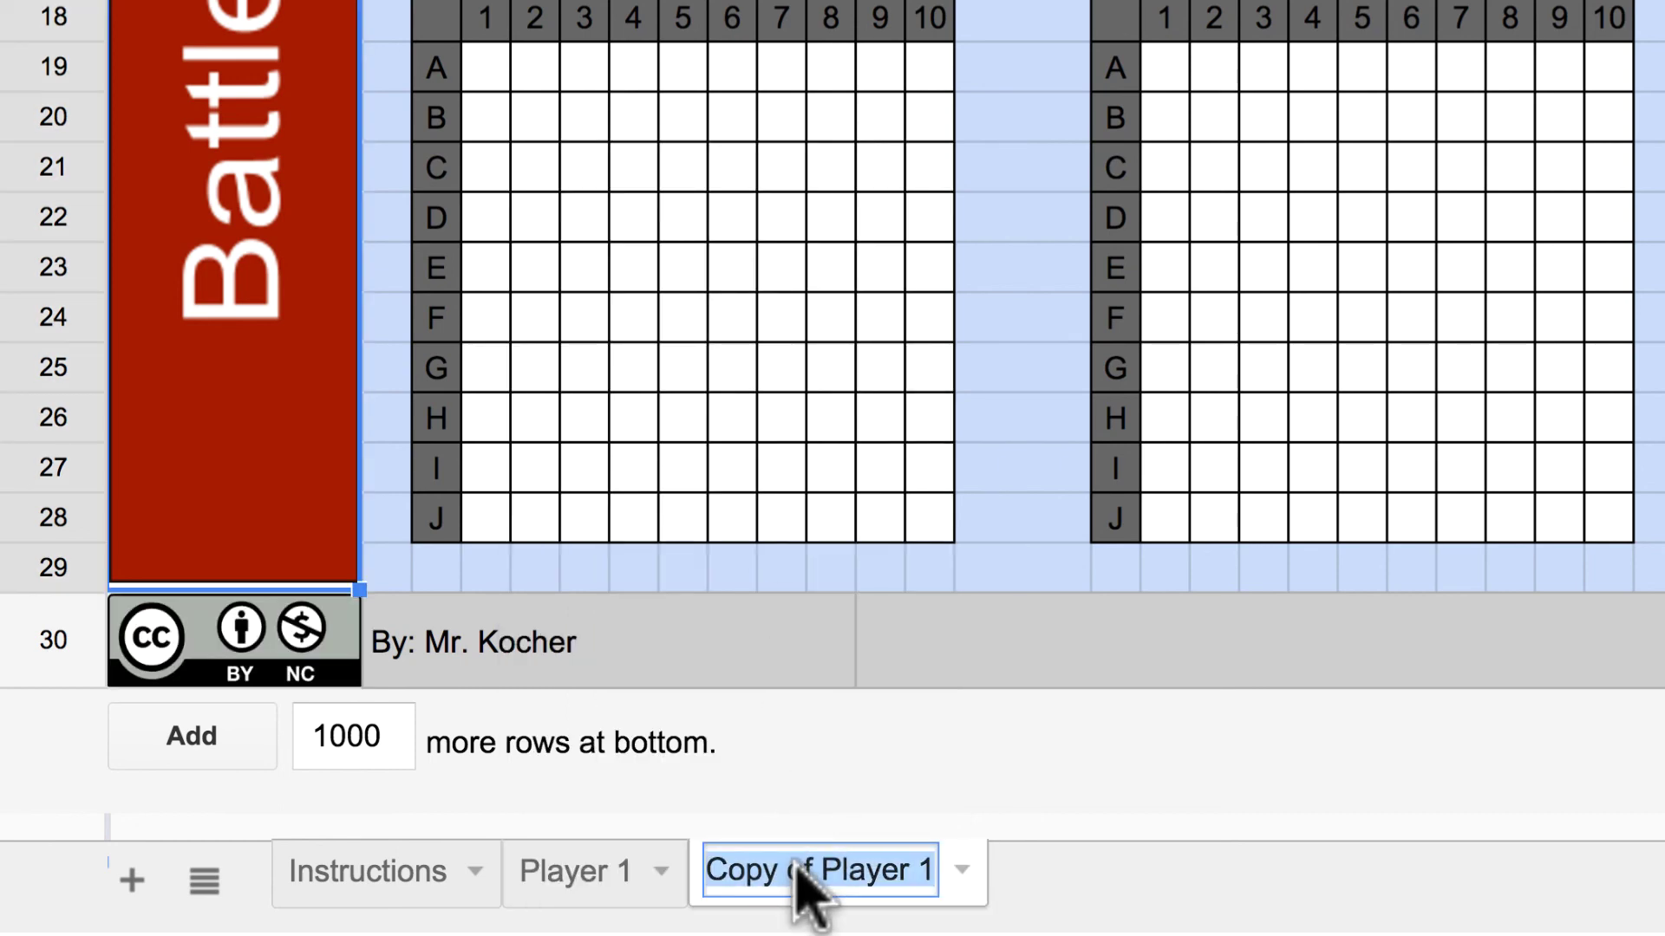
text(Player 2)
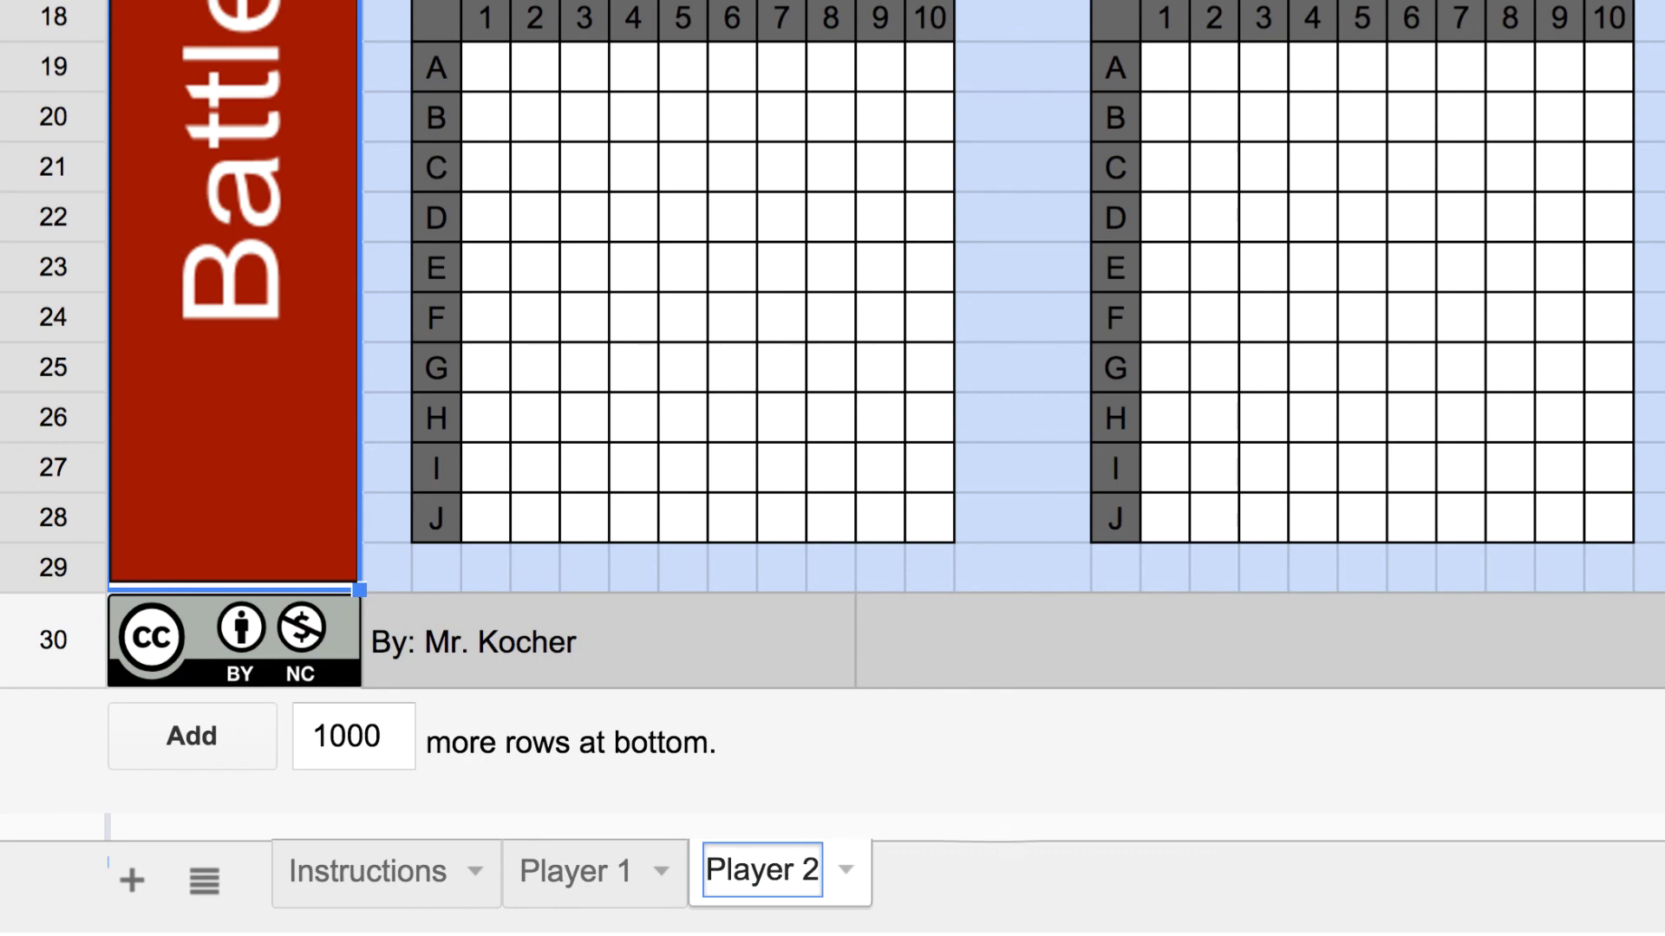
key(Return)
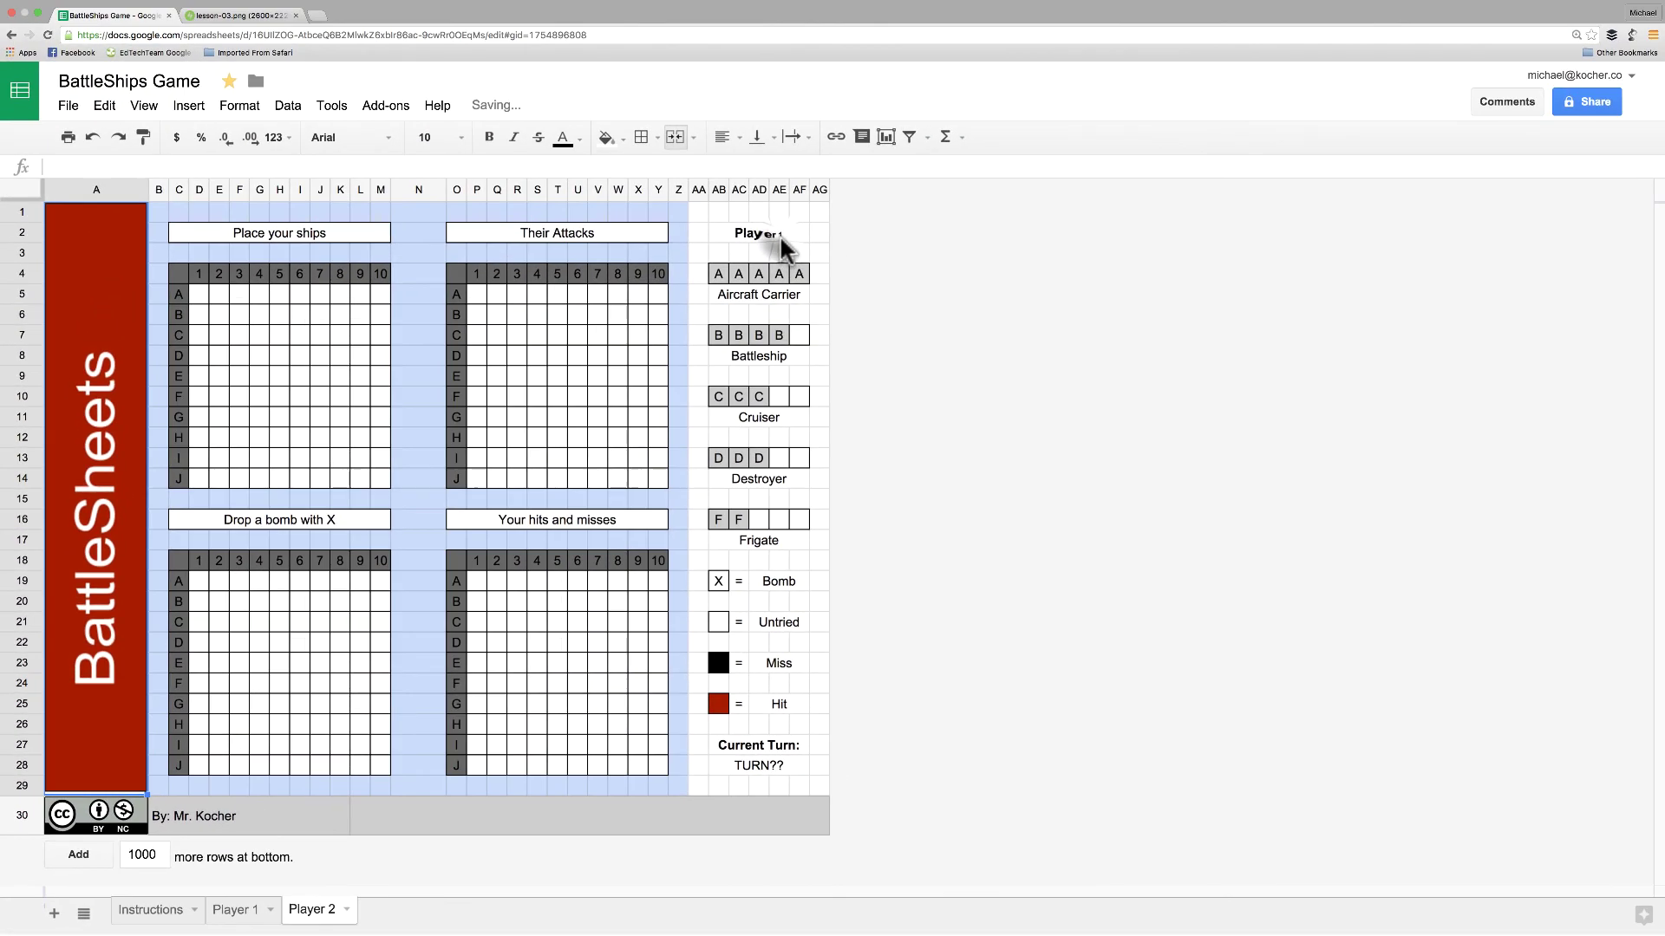
click(778, 234)
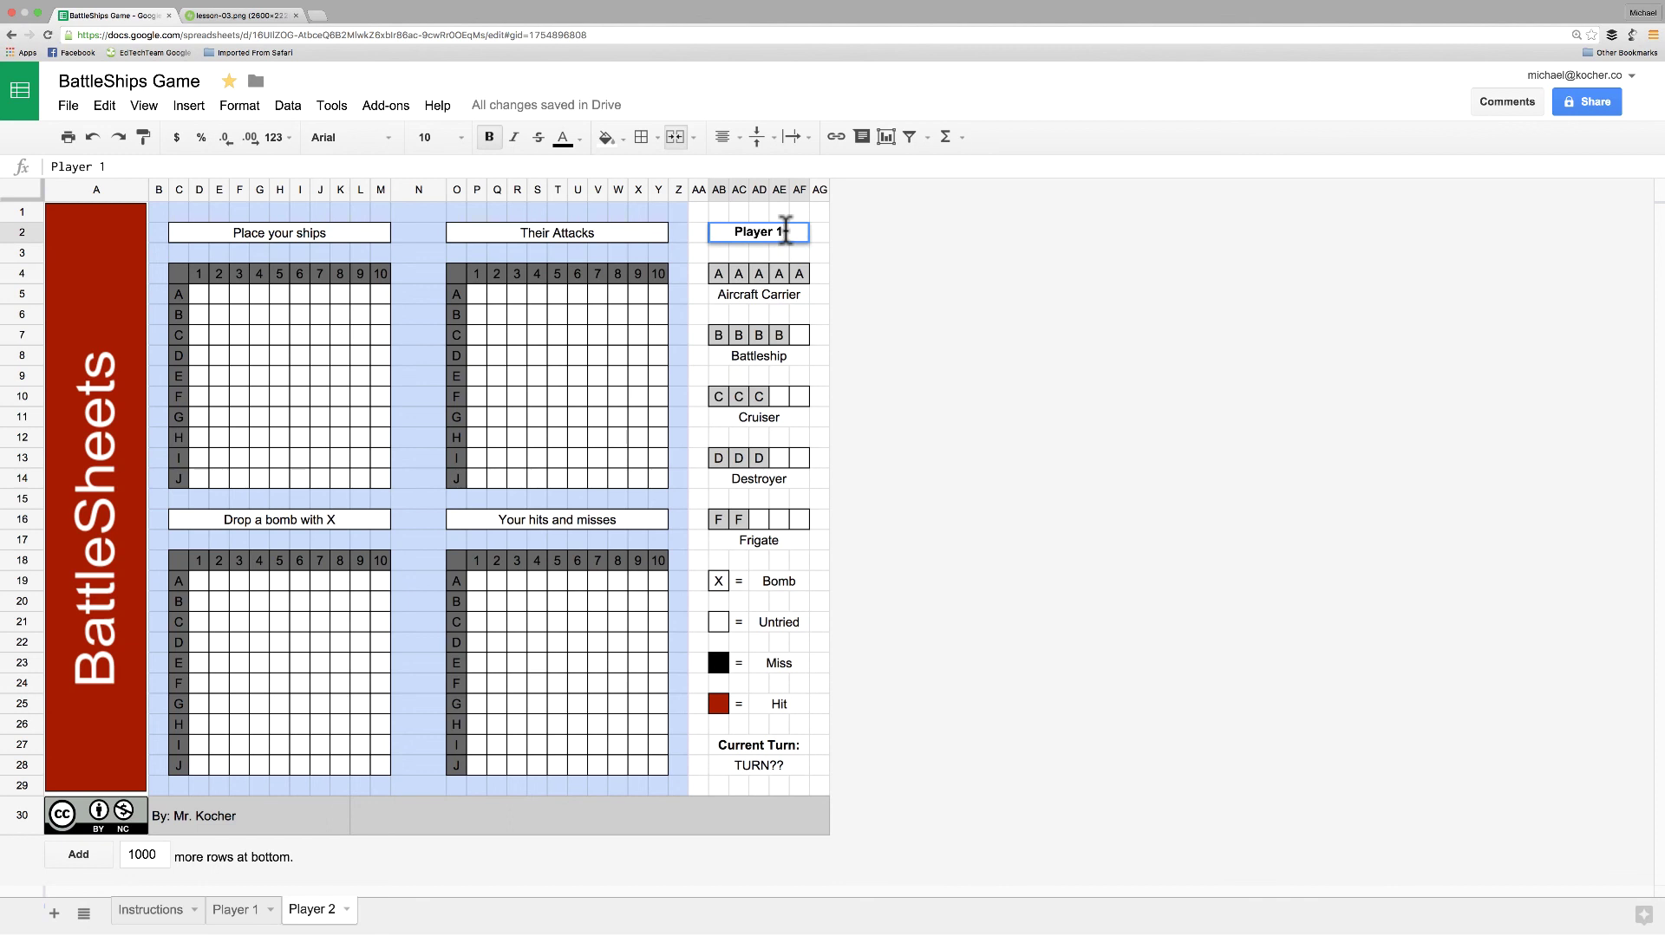